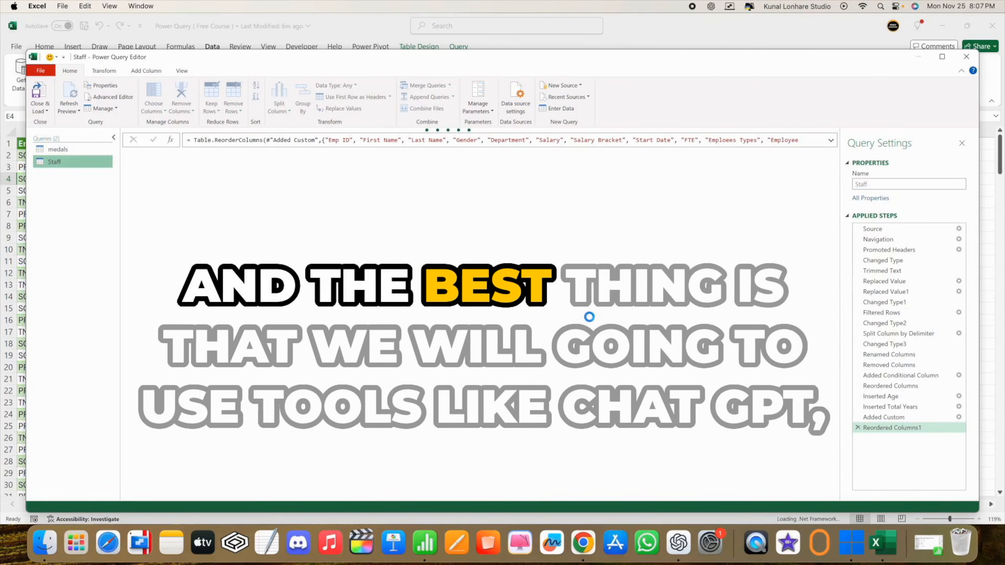
Briefly open and close the ChatGPT assistant, then inspect Staff rows 5 and 6
left_click(677, 554)
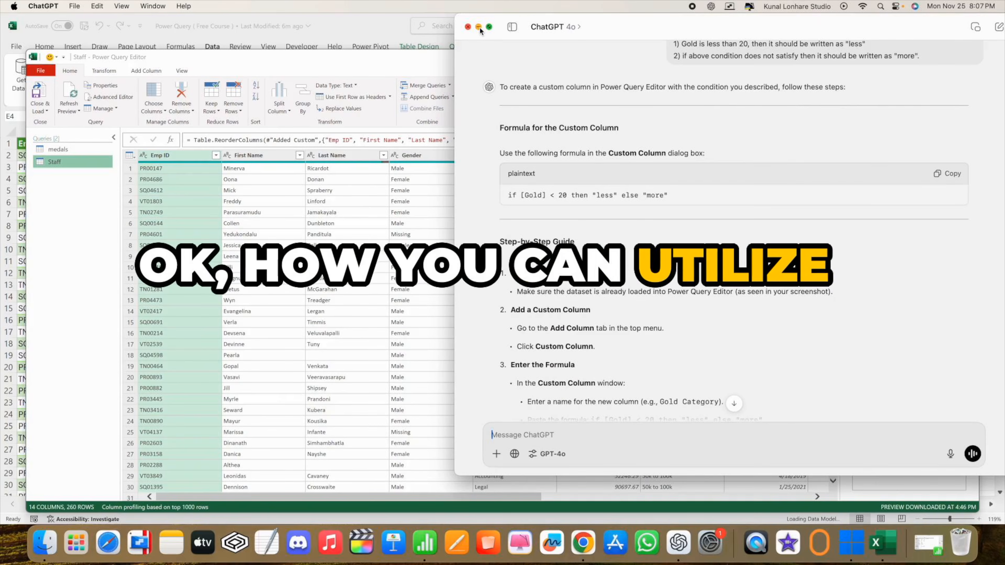
left_click(478, 27)
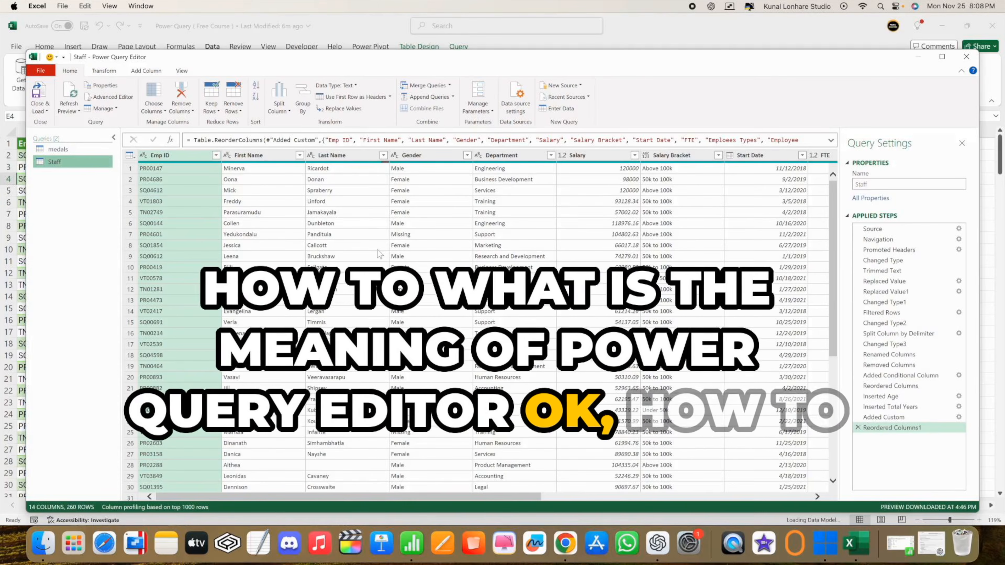
left_click(335, 210)
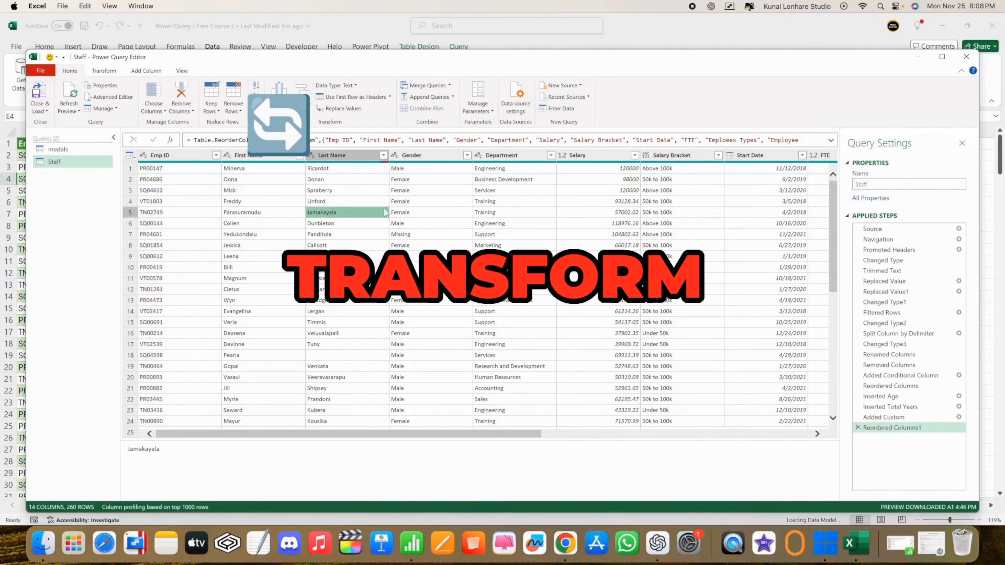
left_click(442, 224)
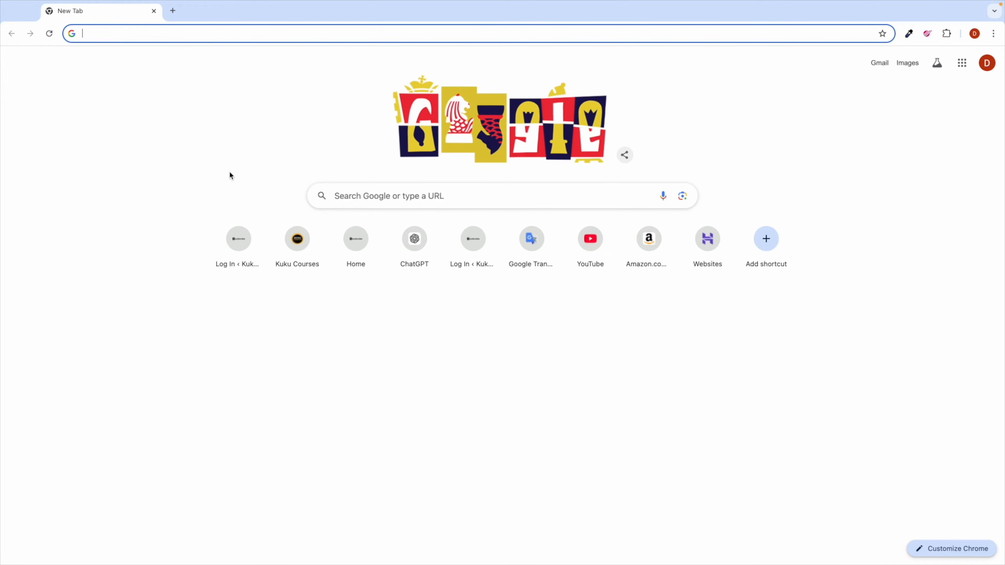
Search for 'kuku courses', find kukucourses.com, and go to Watch Free Courses
type("kuk")
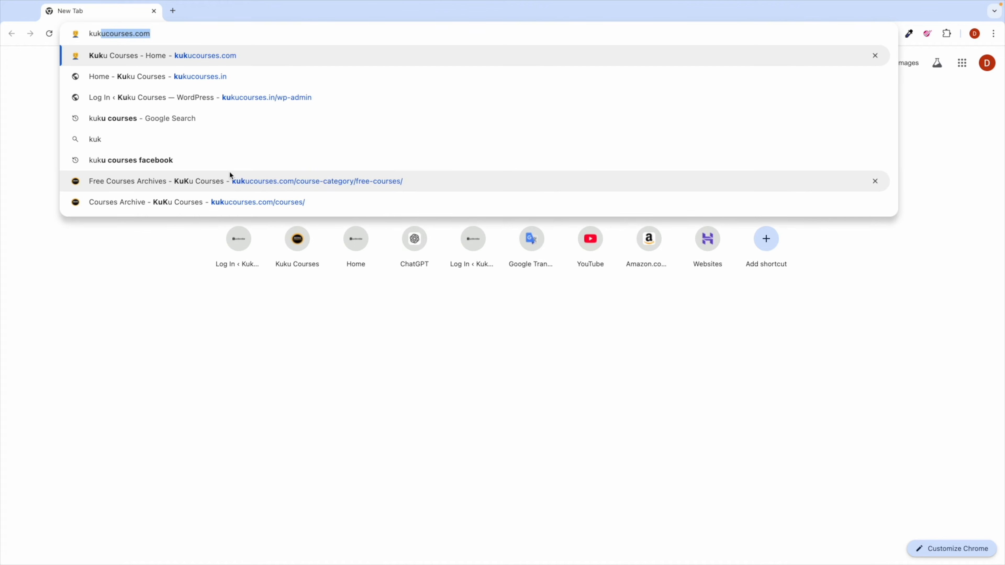
type("u courses")
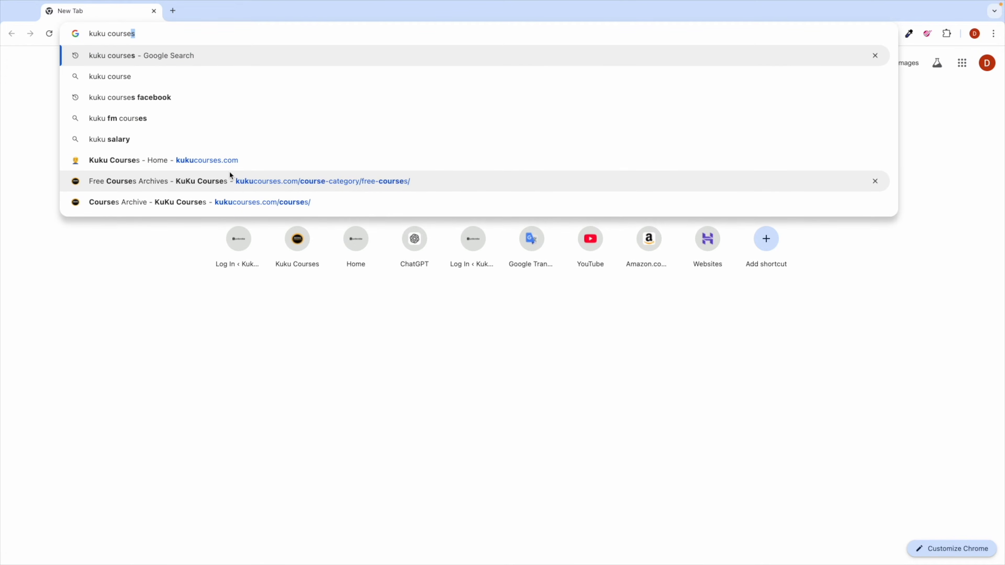
key("Return")
scroll(139, 176, "up", 5)
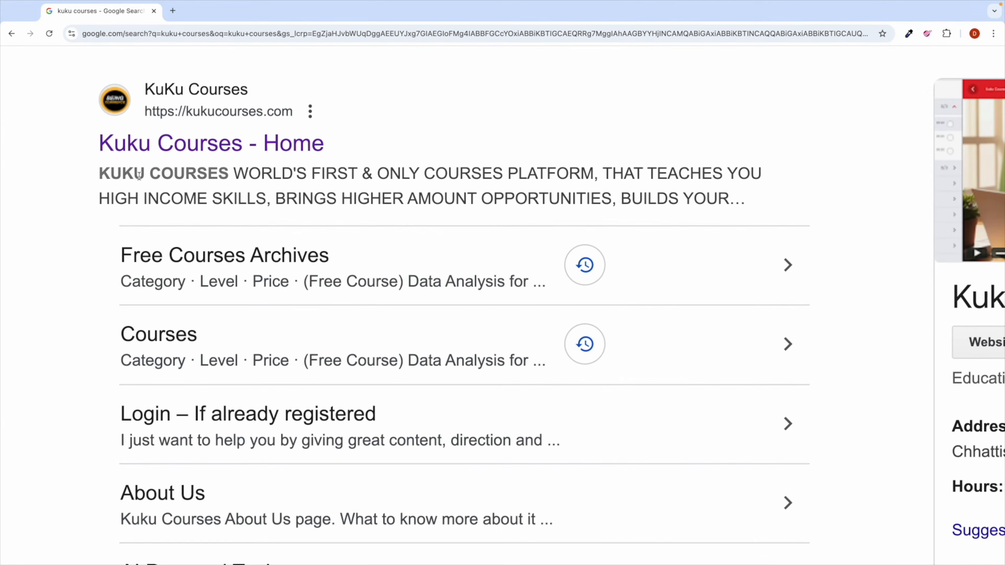
scroll(268, 120, "down", 5)
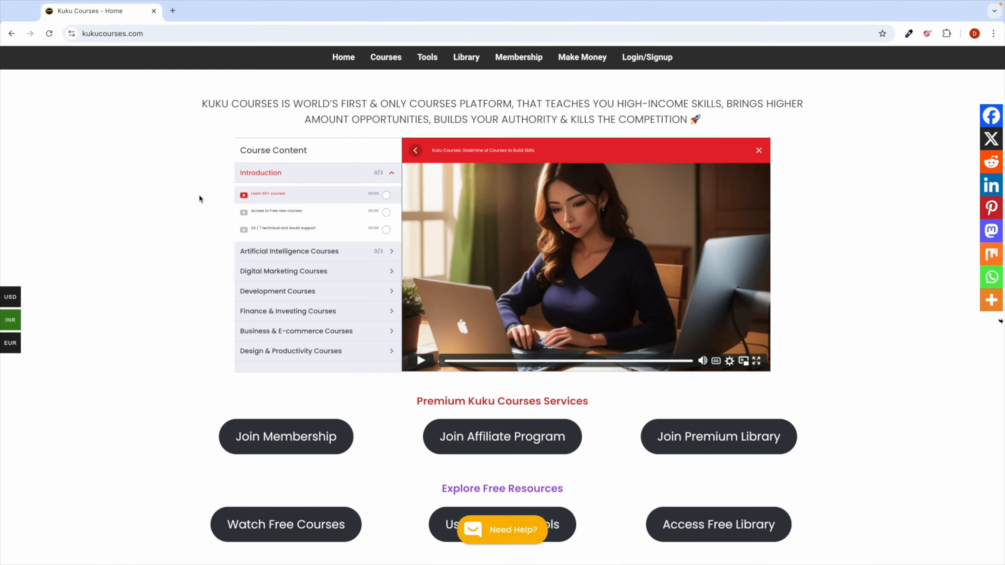
scroll(219, 226, "down", 3)
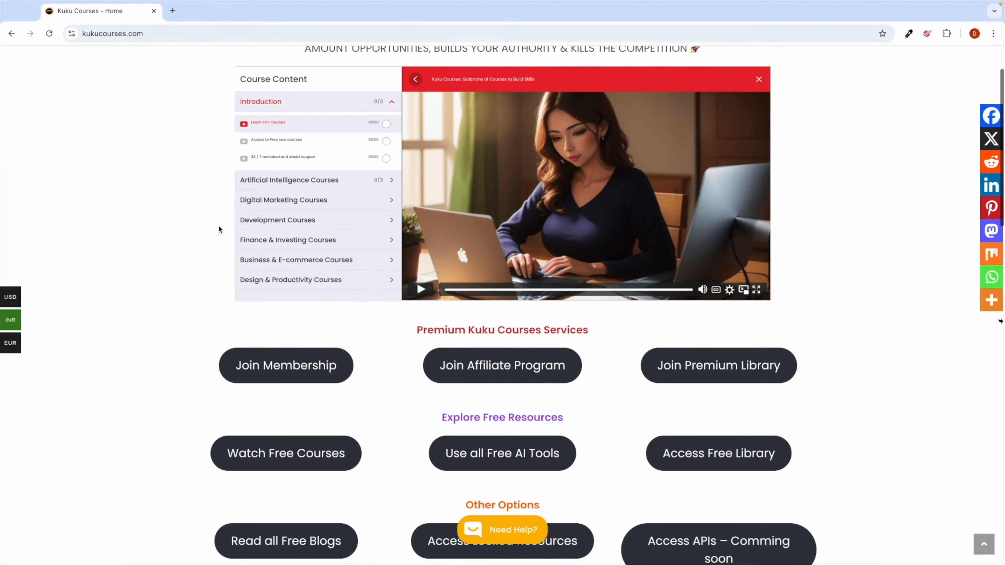
scroll(219, 230, "down", 1)
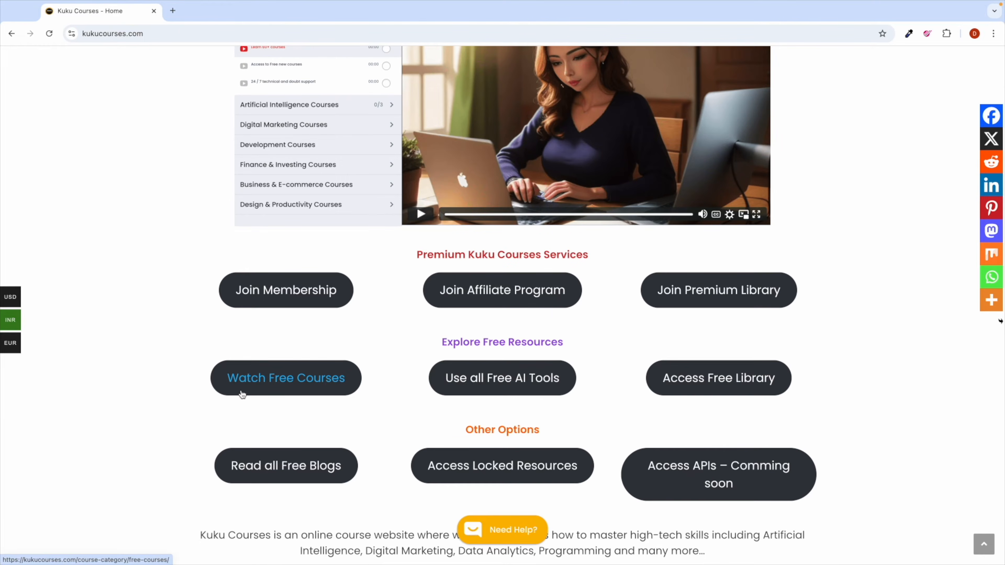
left_click(286, 375)
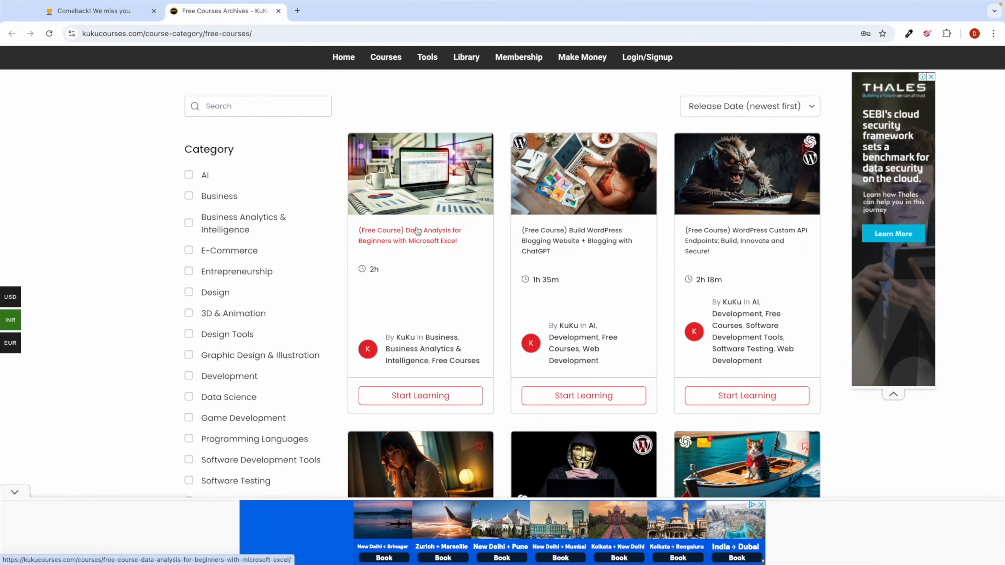
Search the free courses for 'data analysis'
left_click(249, 110)
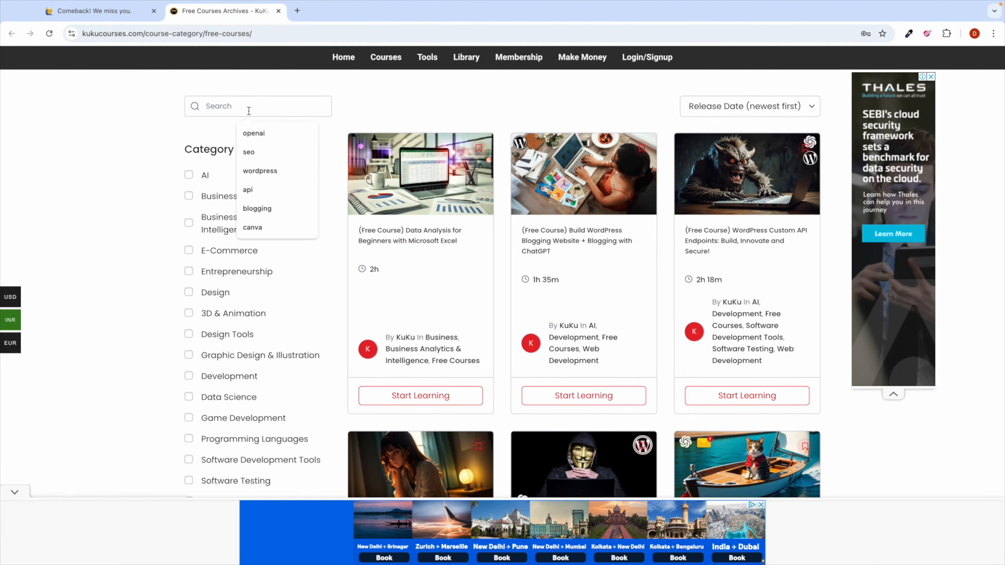
type("data ana")
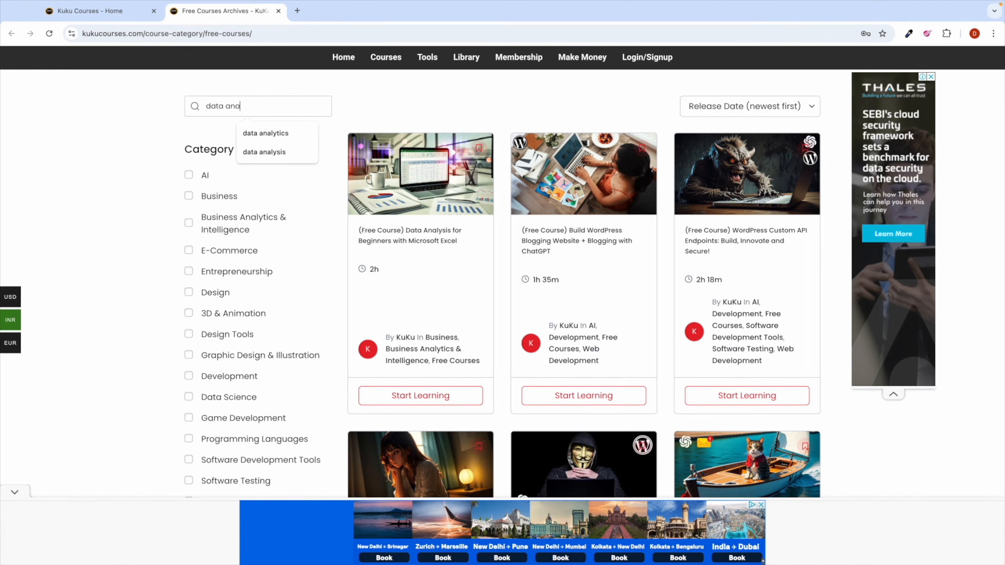
key("Down")
key("Down")
key("Return")
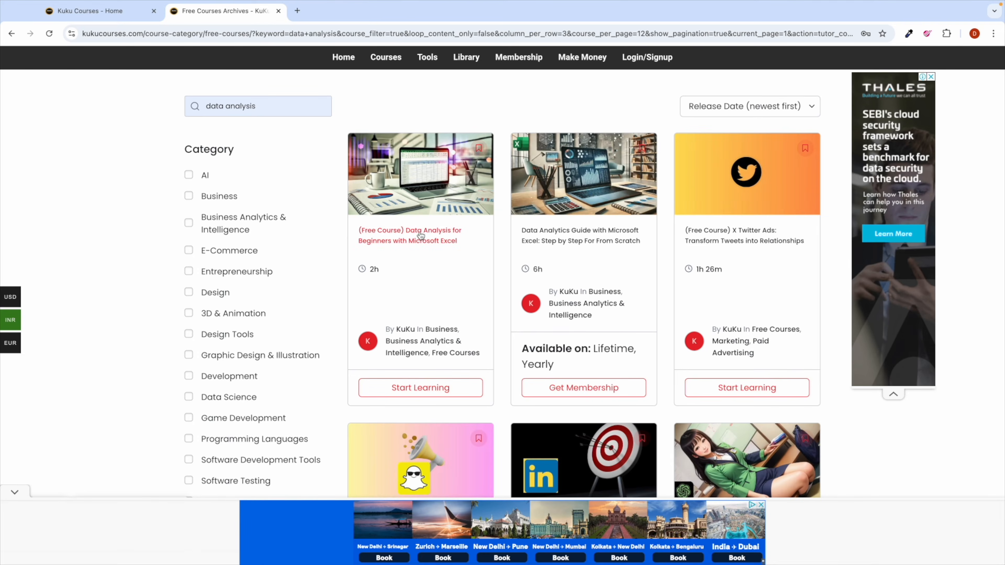
Open the Data Analysis for Beginners with Microsoft Excel course and start learning
left_click(427, 232)
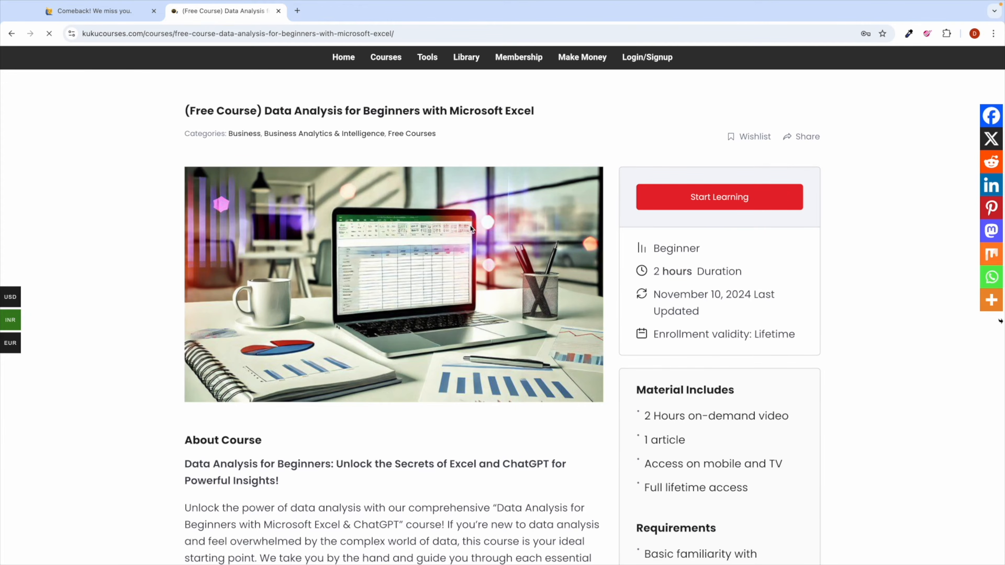
left_click_drag(262, 112, 181, 115)
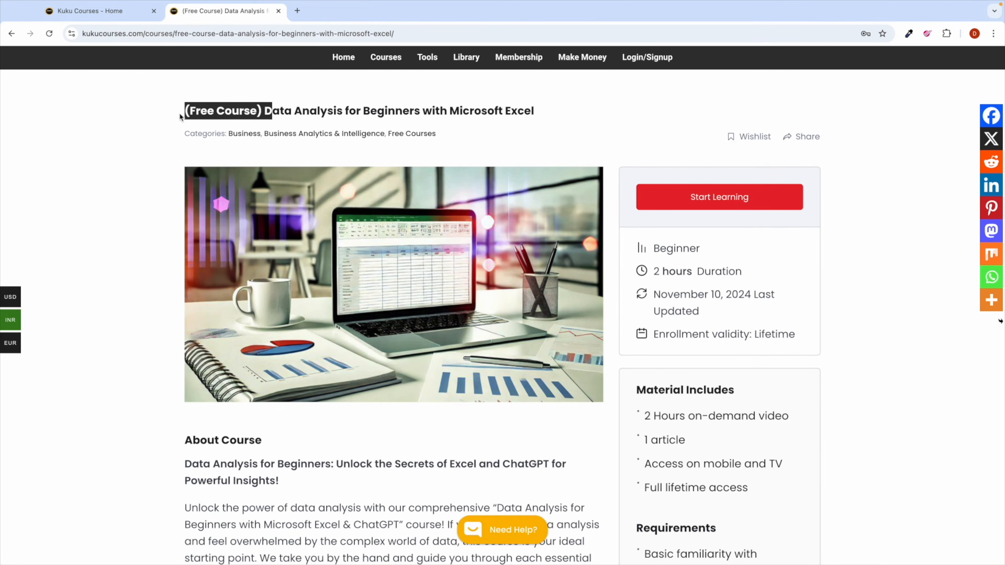
left_click(709, 329)
left_click(721, 196)
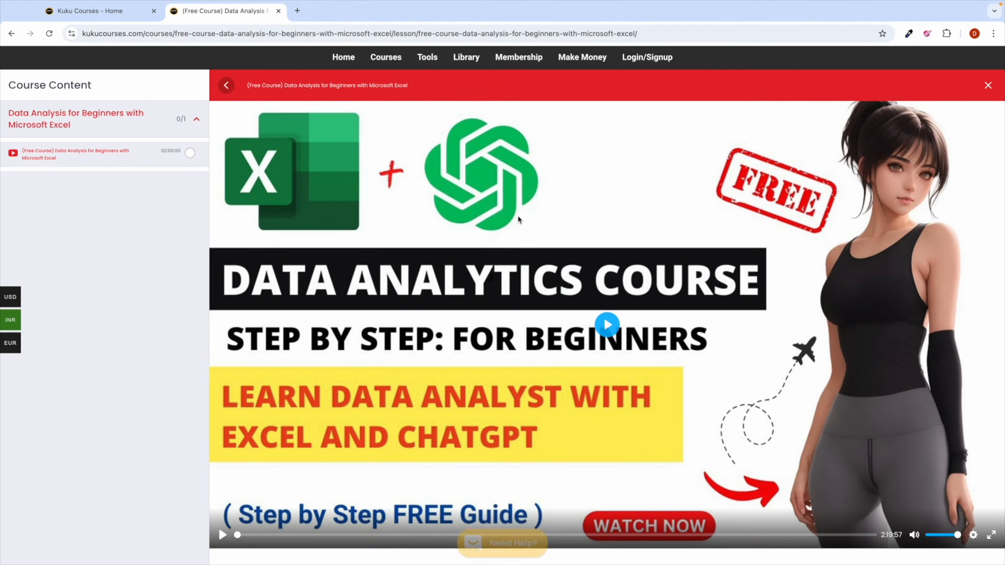
Play and pause the 2-hour lesson video, then return to the Kuku Courses home tab
left_click(607, 325)
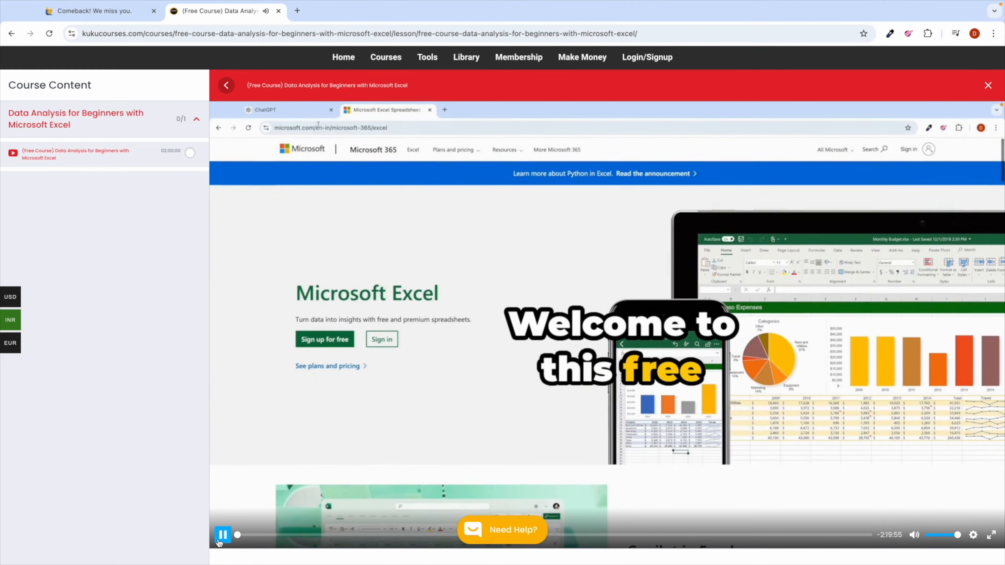
left_click(222, 535)
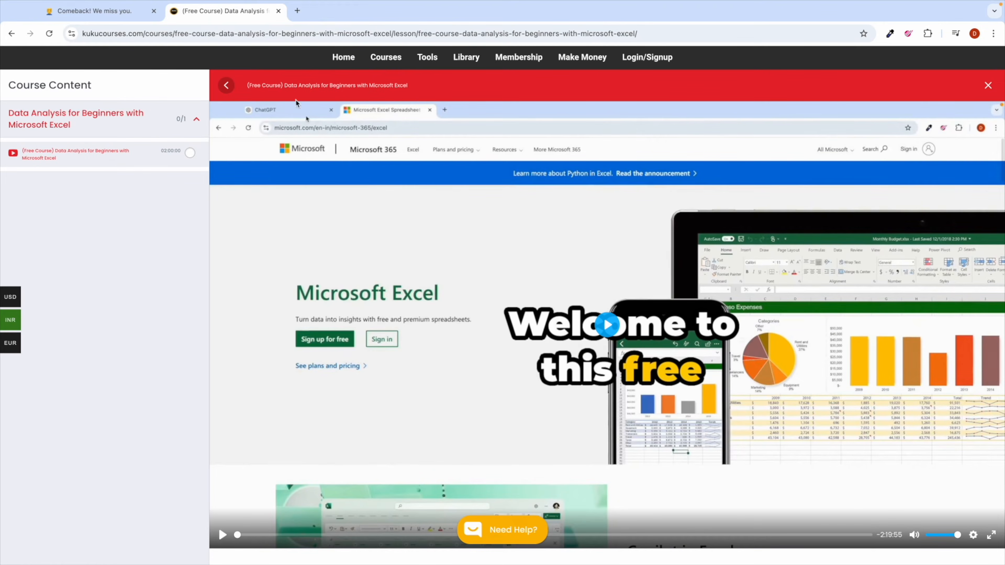
left_click(124, 18)
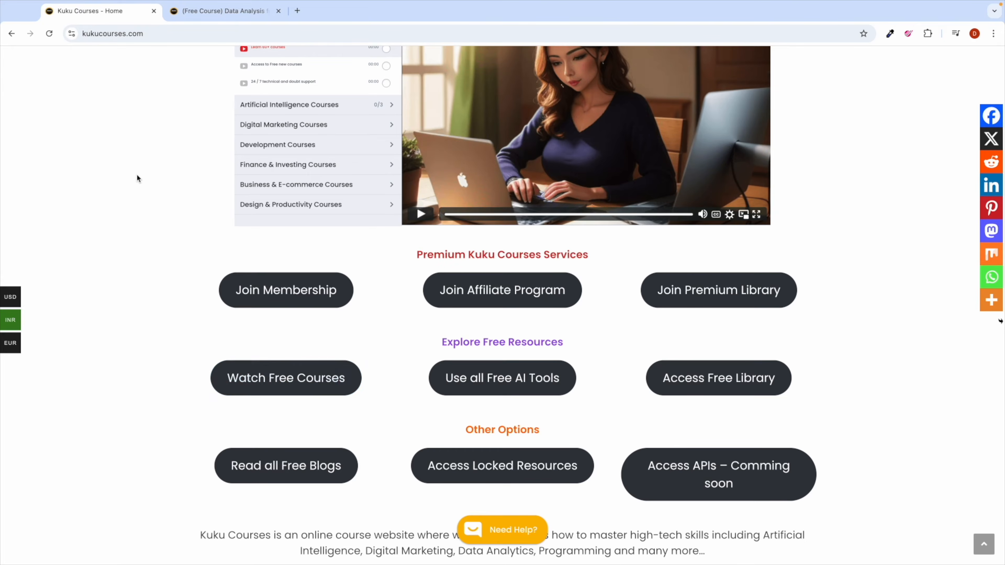
Open the Free Resources Library and view the Power Query For Beginners resource
scroll(142, 179, "up", 3)
scroll(176, 233, "down", 5)
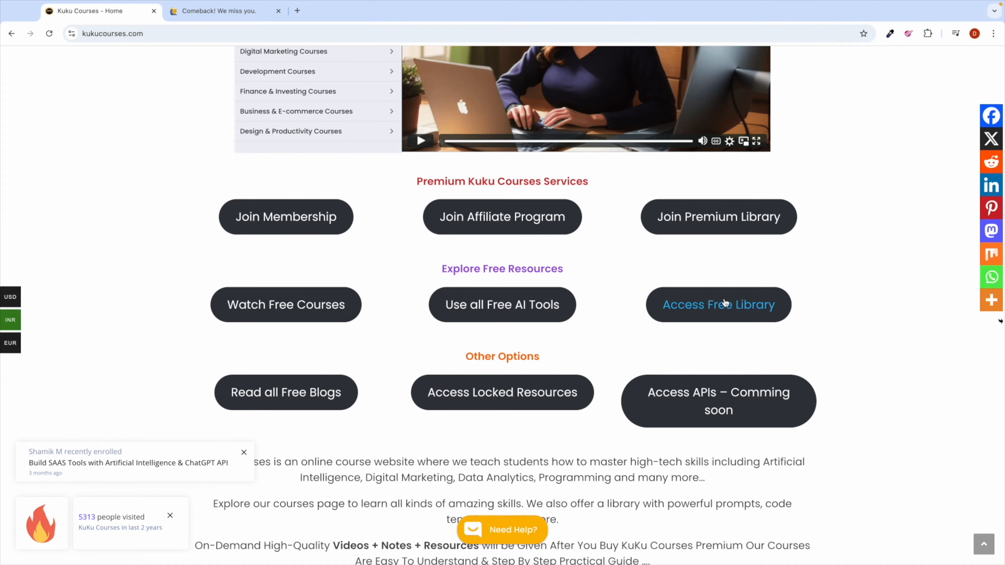
left_click(729, 310)
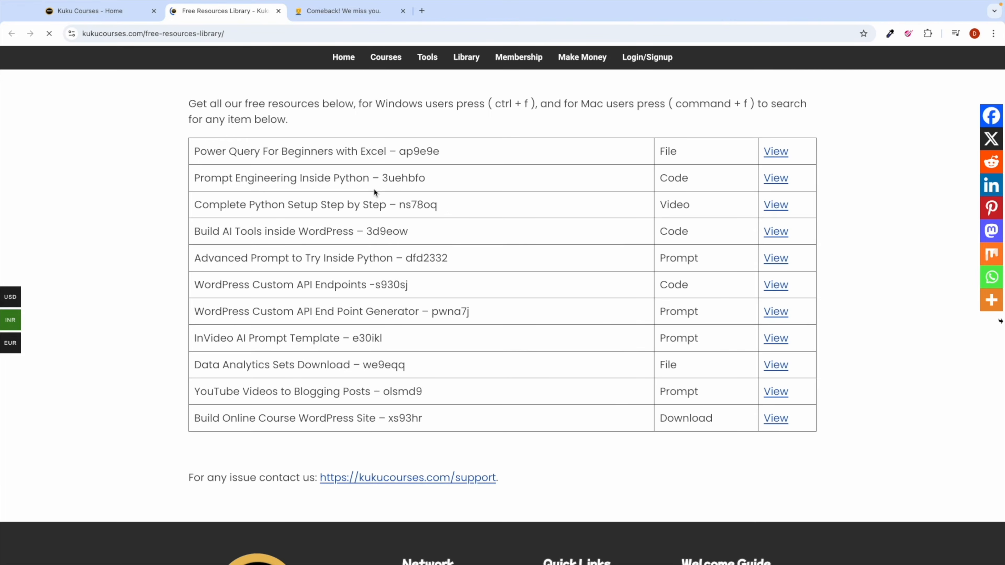
scroll(278, 163, "up", 4)
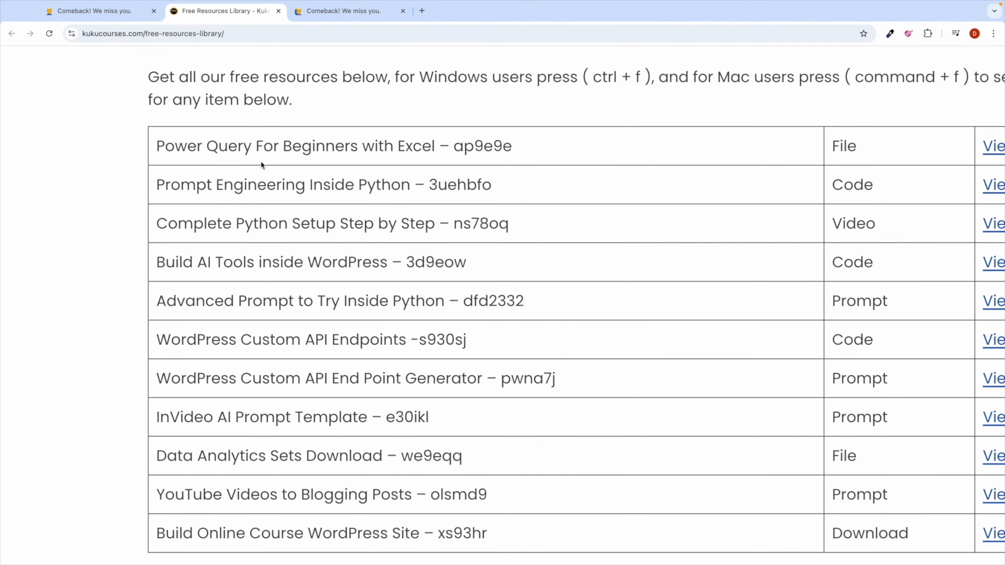
triple_click(225, 143)
left_click(225, 144)
scroll(448, 140, "down", 4)
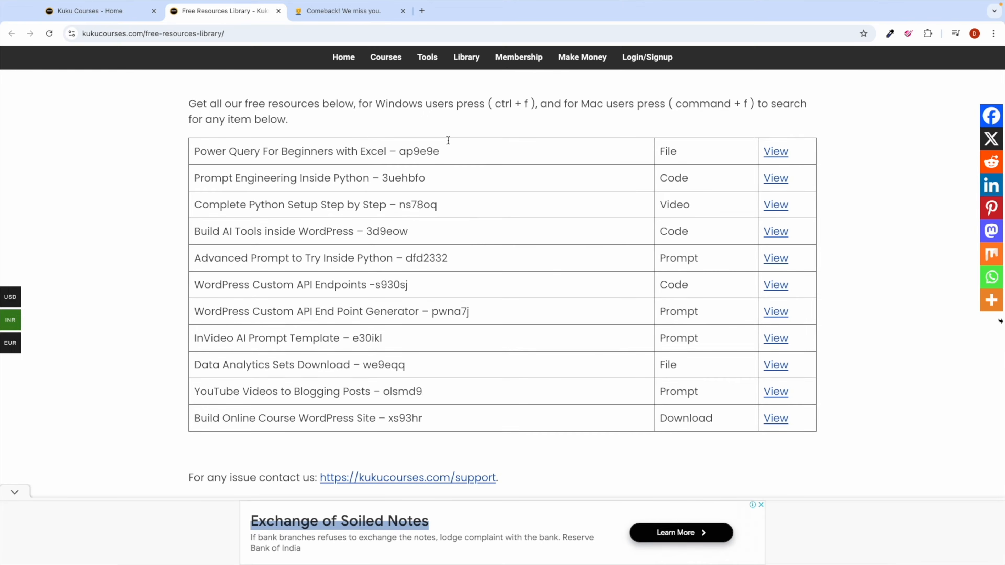
left_click(775, 152)
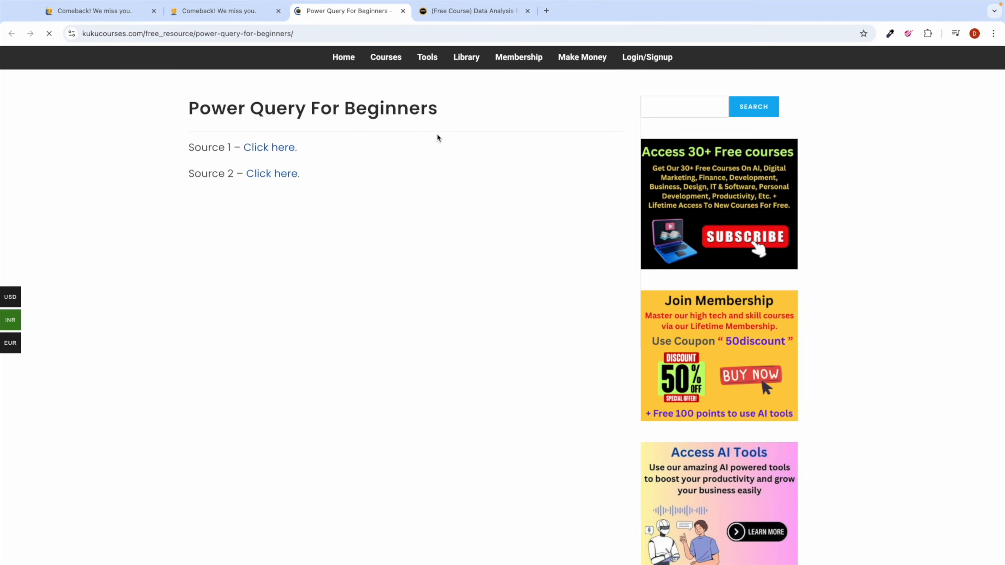
Search the library page for the first row's resource code, then return to Power Query For Beginners
left_click(221, 11)
double_click(426, 154)
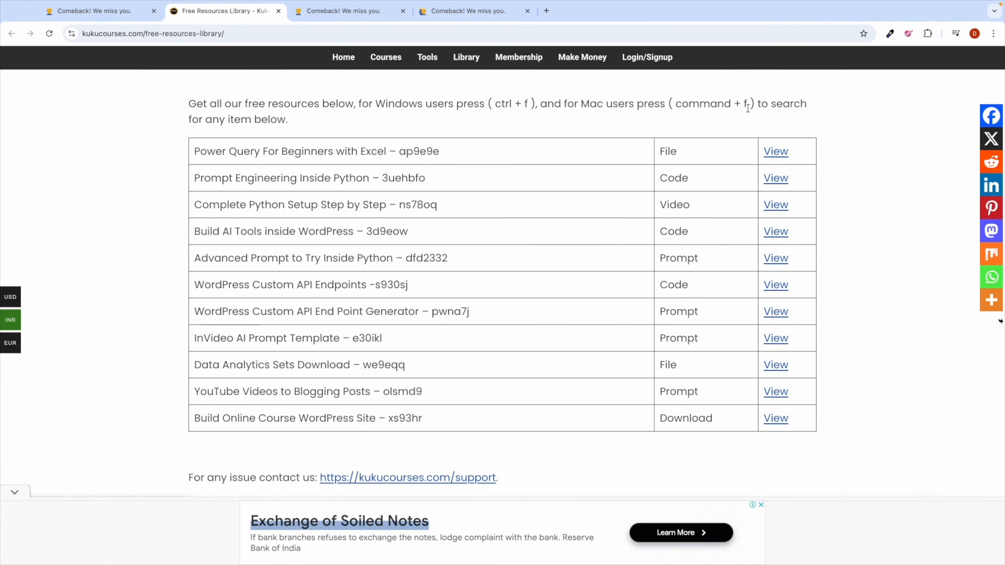
key("super+f")
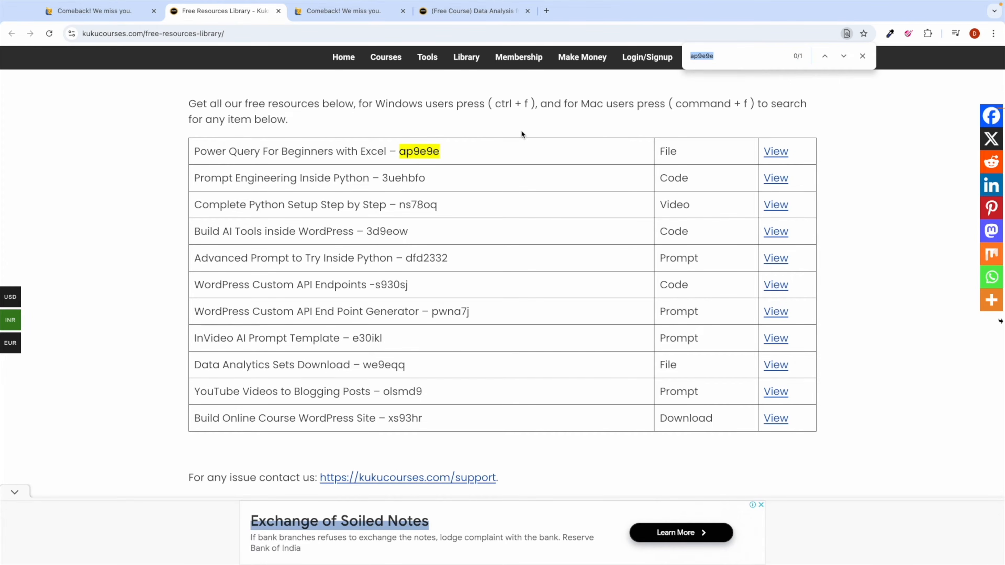
type("ap")
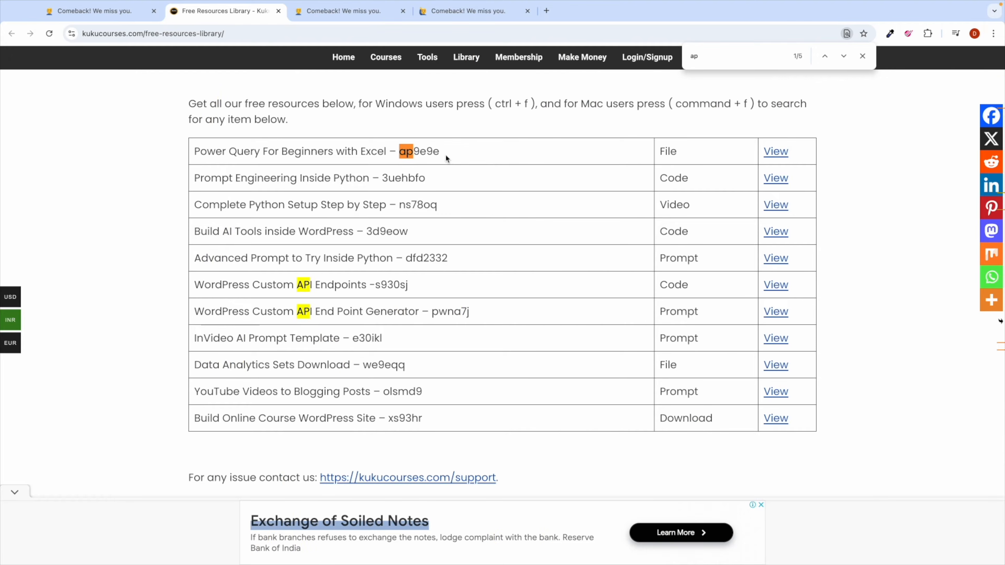
type("9e")
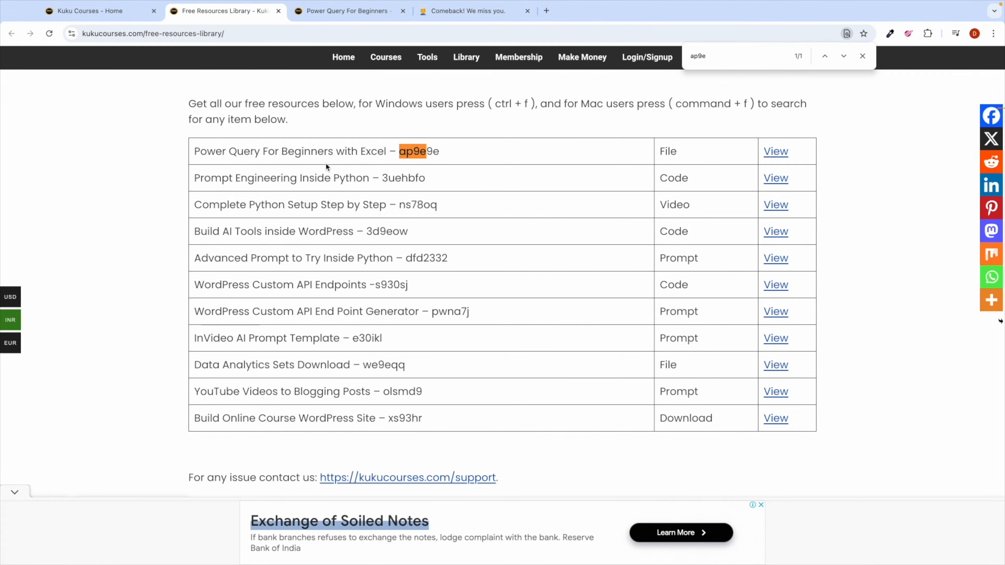
left_click(862, 57)
left_click(380, 12)
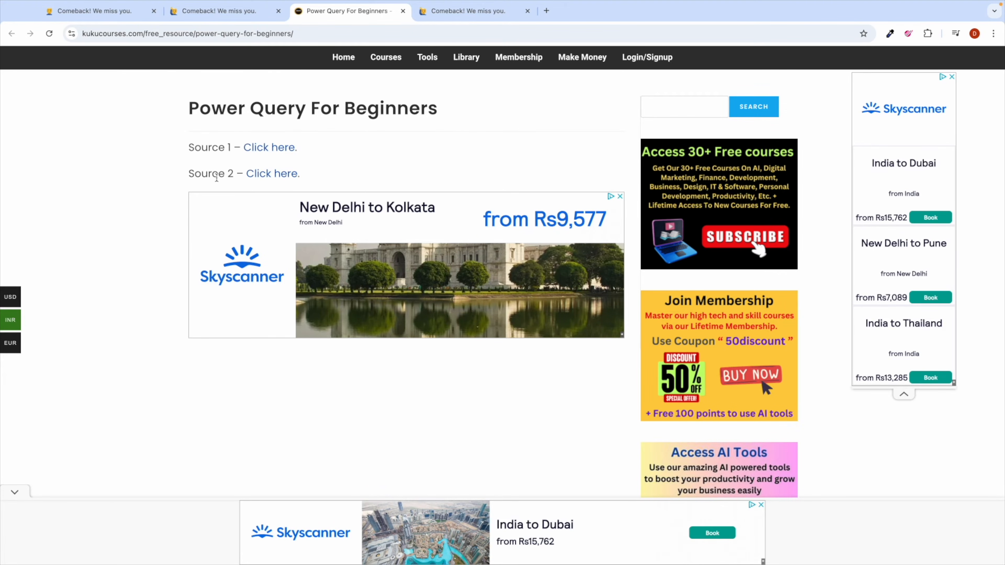
Open Source 1, the Wikipedia 2020 Olympics medal table, then close it and switch to Downloads
left_click(262, 148)
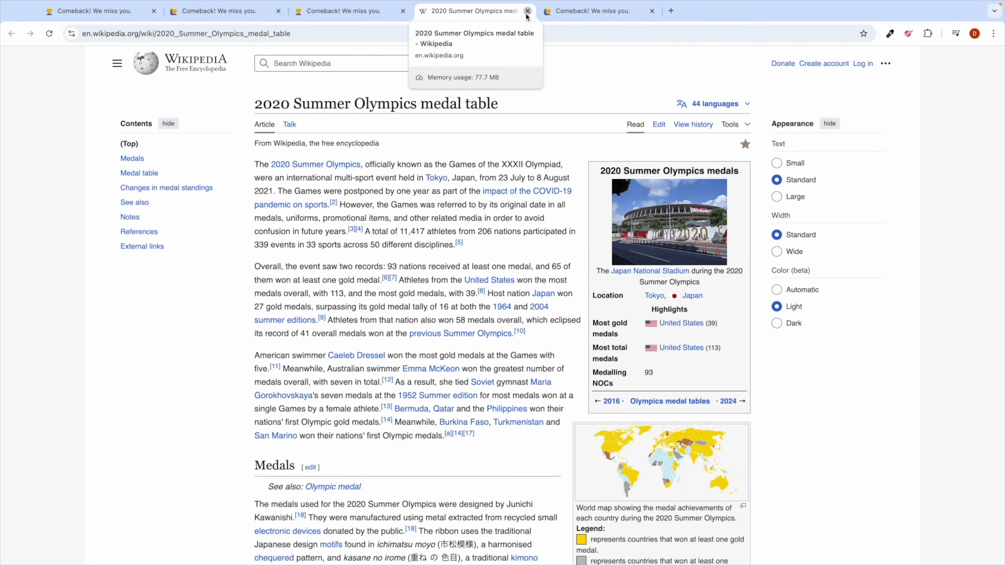
left_click(527, 12)
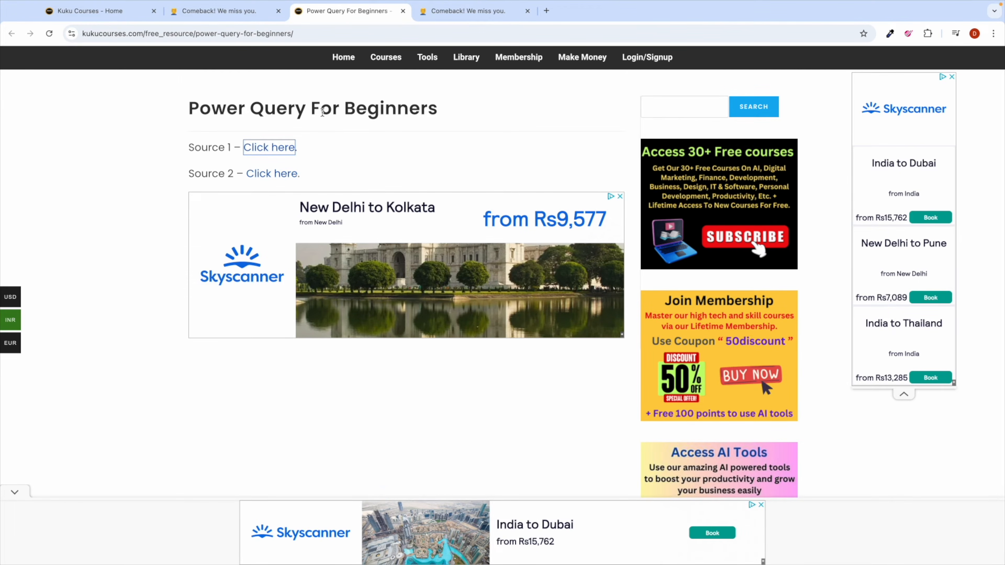
key("ctrl+Left")
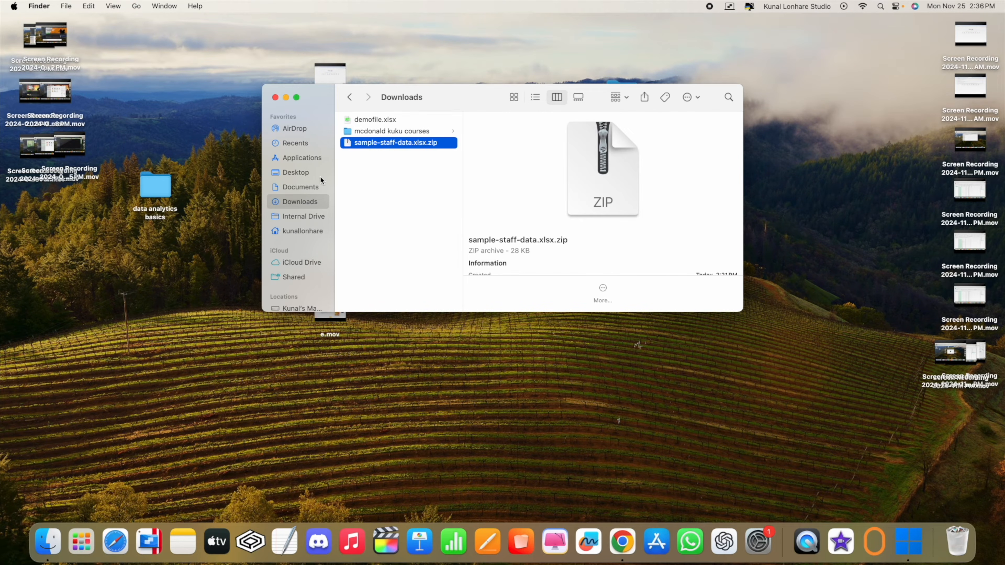
Extract sample-staff-data.xlsx from its zip in the Downloads folder
key("ctrl+Right")
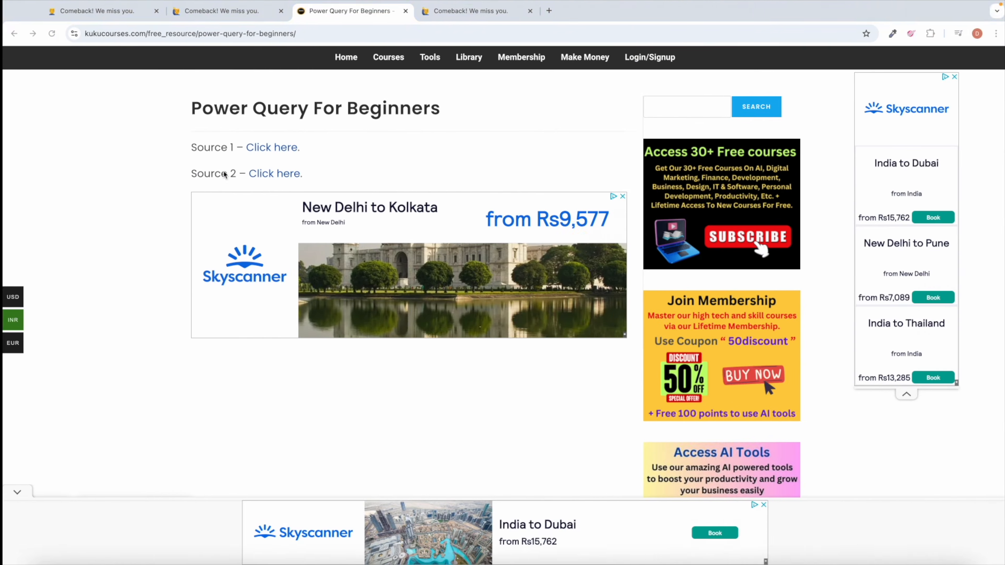
key("ctrl+Left")
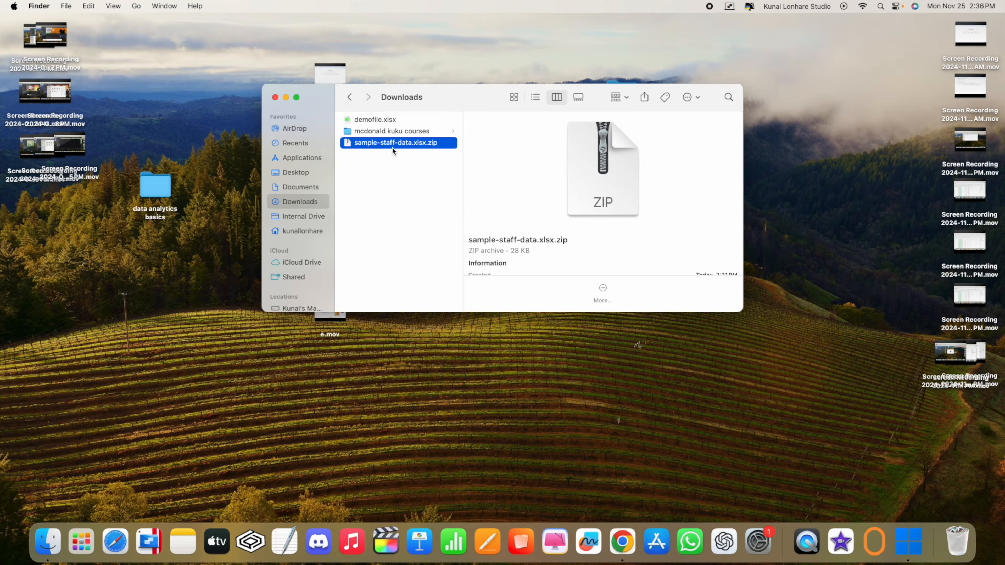
right_click(404, 149)
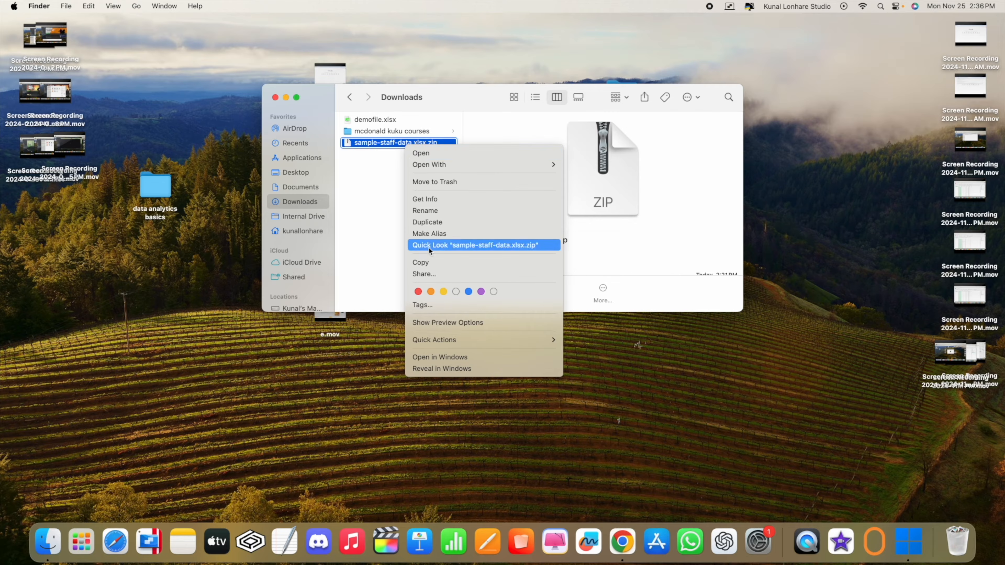
left_click(382, 198)
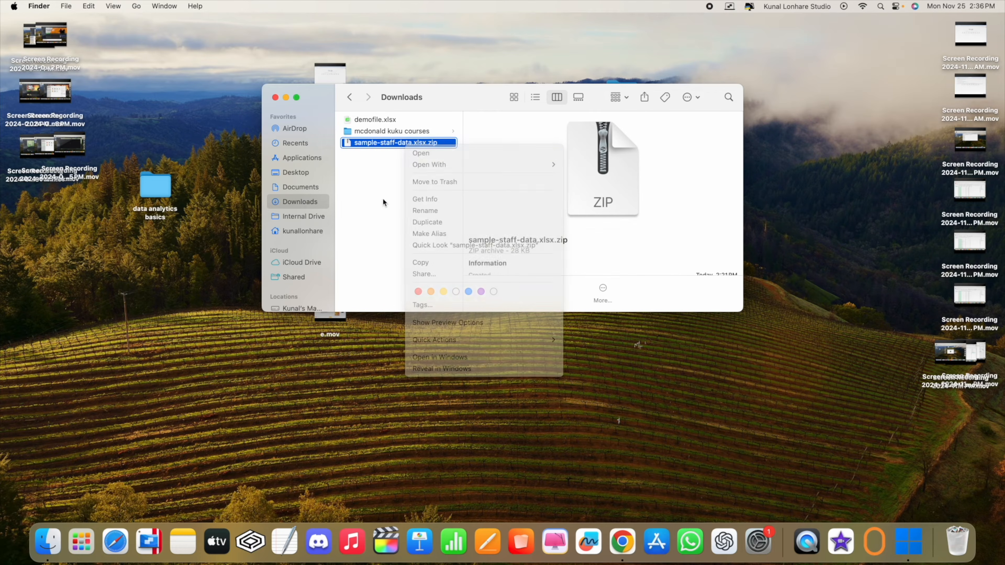
double_click(393, 144)
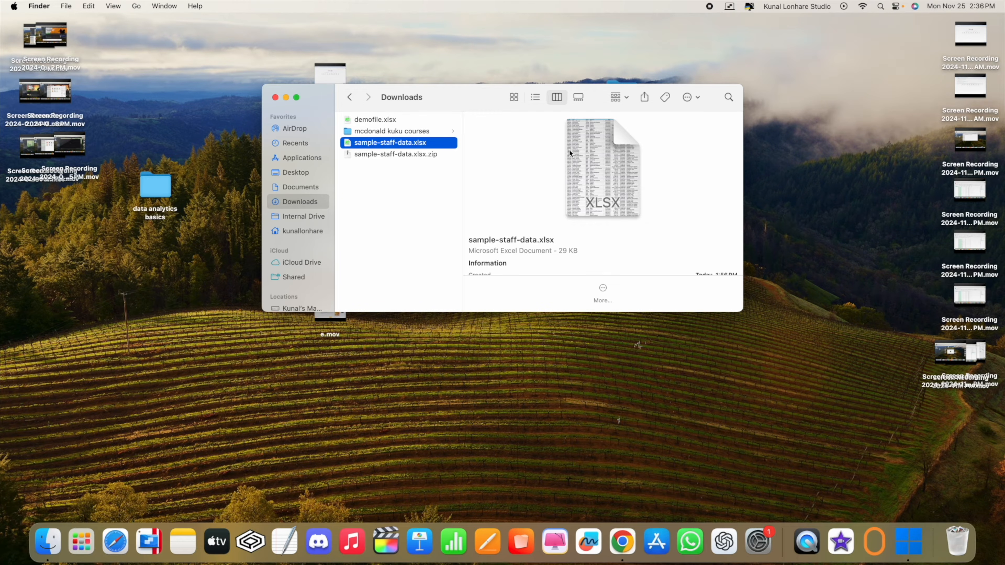
Move the zip to the Trash, close Downloads, and return to the Power Query page
left_click(376, 154)
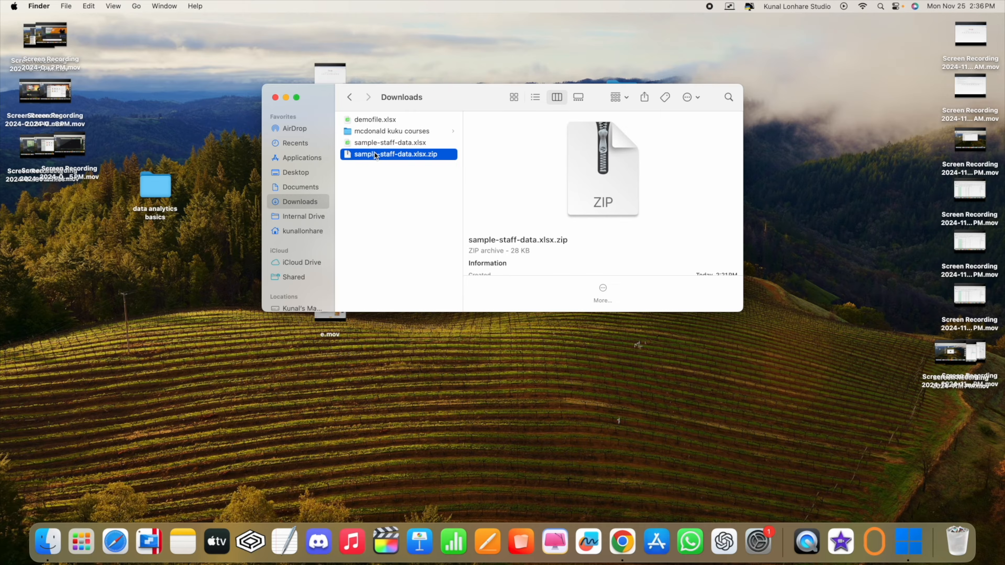
right_click(376, 155)
left_click(398, 187)
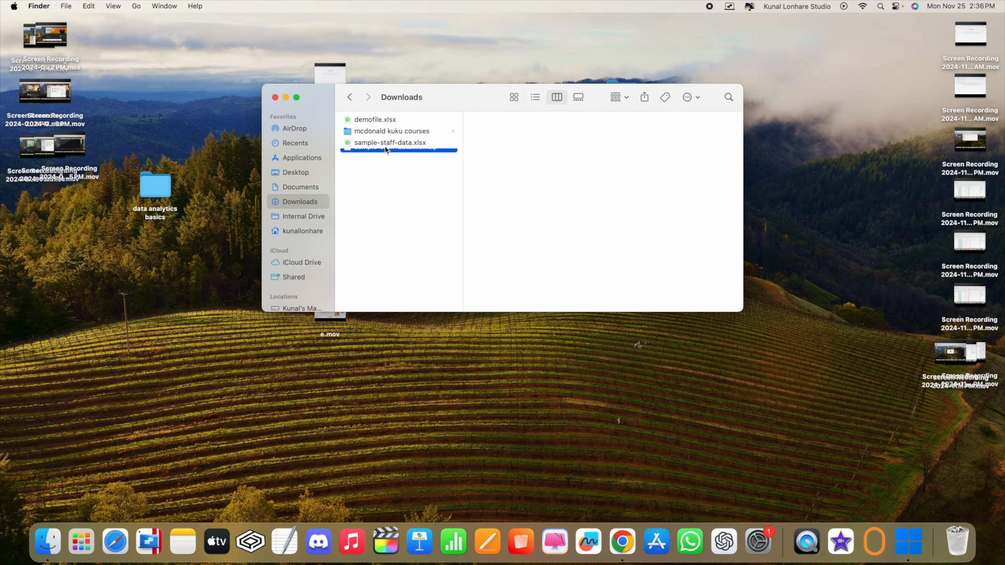
left_click(382, 147)
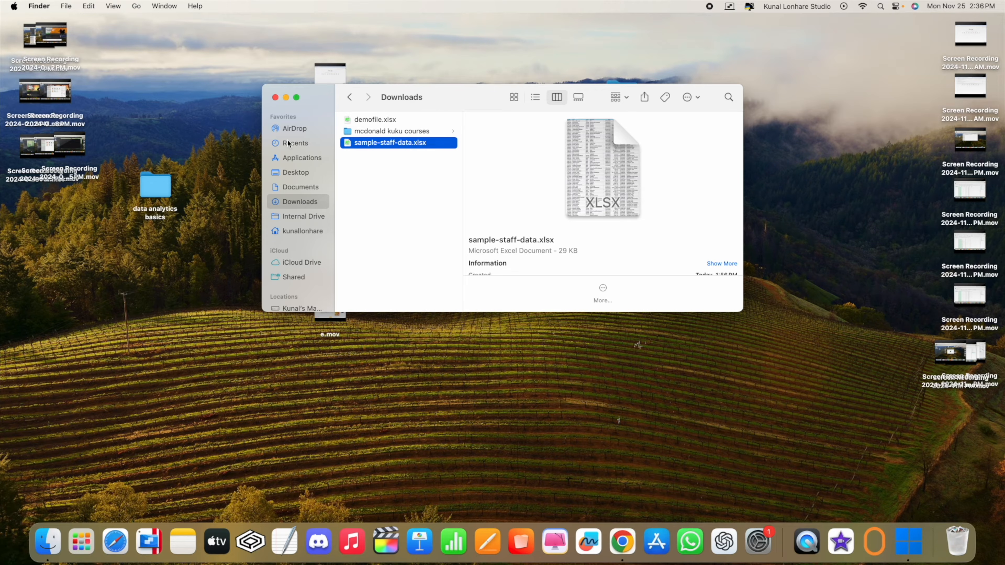
left_click(275, 97)
key("ctrl+Right")
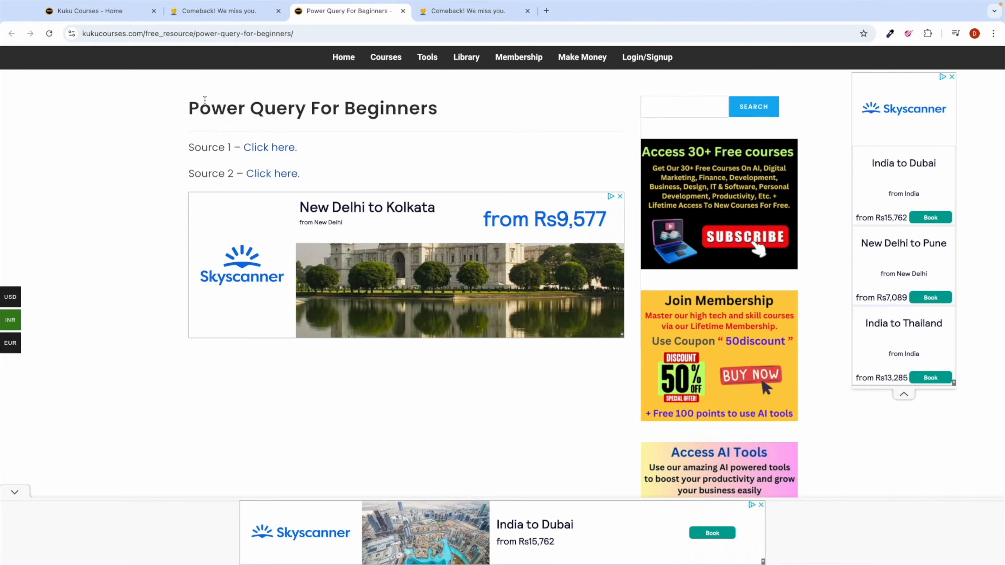
Look over the Free Resources Library and Excel course tabs, then return to Power Query For Beginners
left_click(233, 14)
left_click(464, 20)
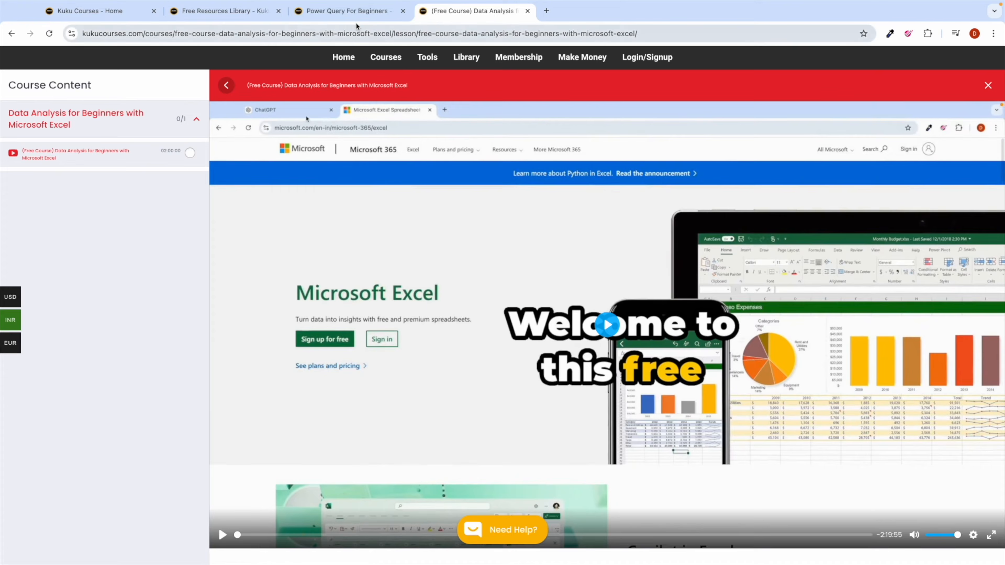
left_click(346, 11)
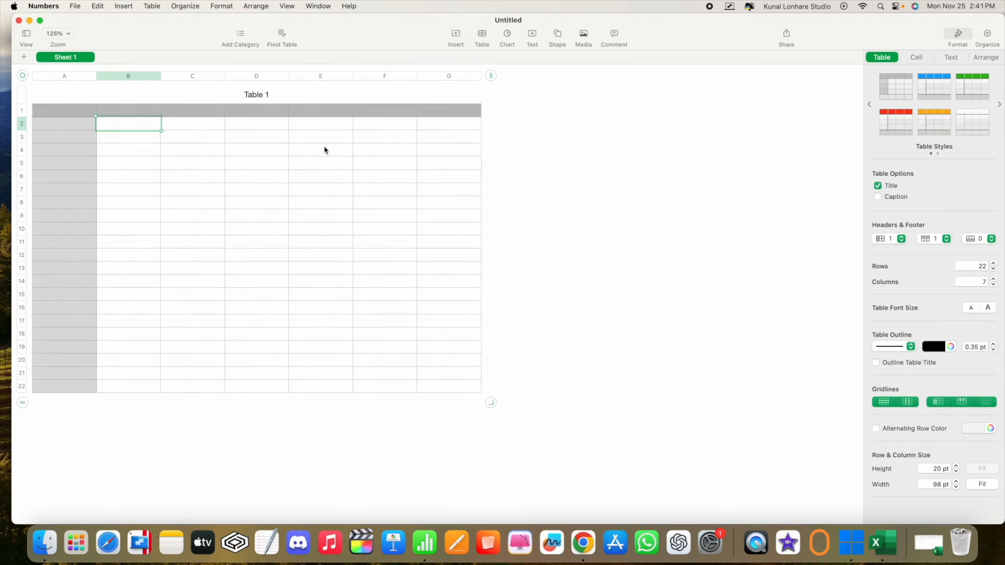
scroll(325, 150, "up", 3)
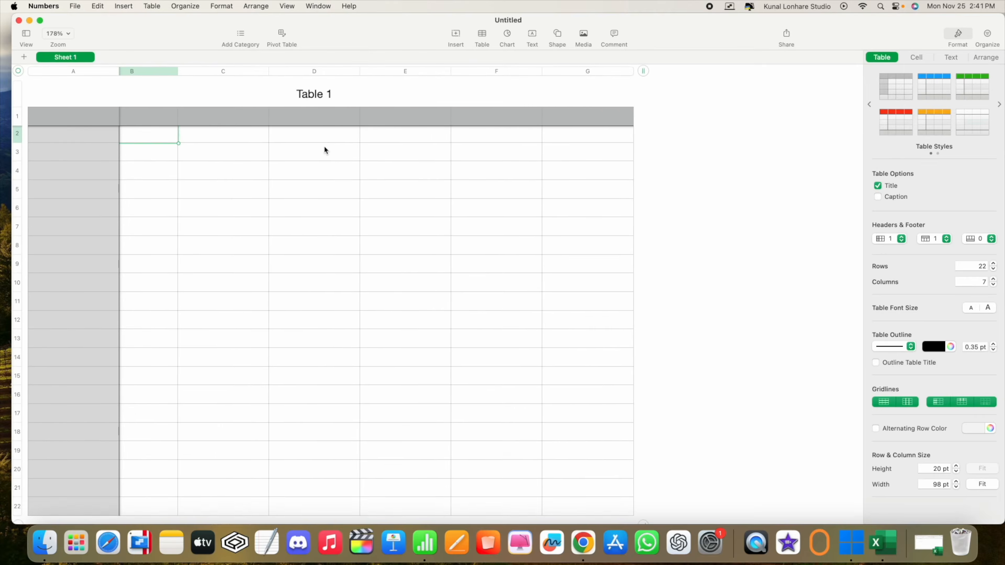
Put Excel away, bring Numbers forward, and title cell A1 'Power Query'
scroll(325, 147, "up", 2)
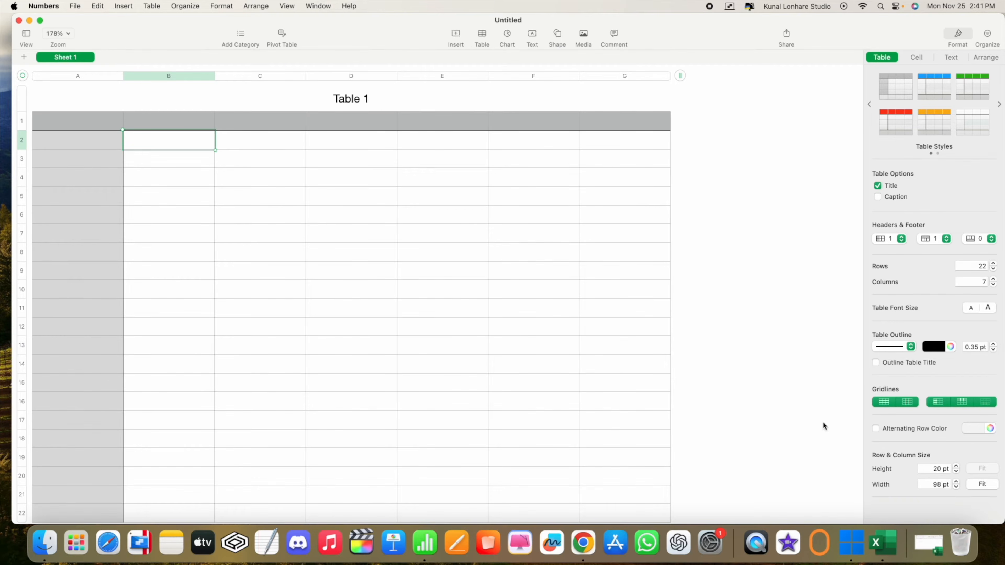
left_click(920, 539)
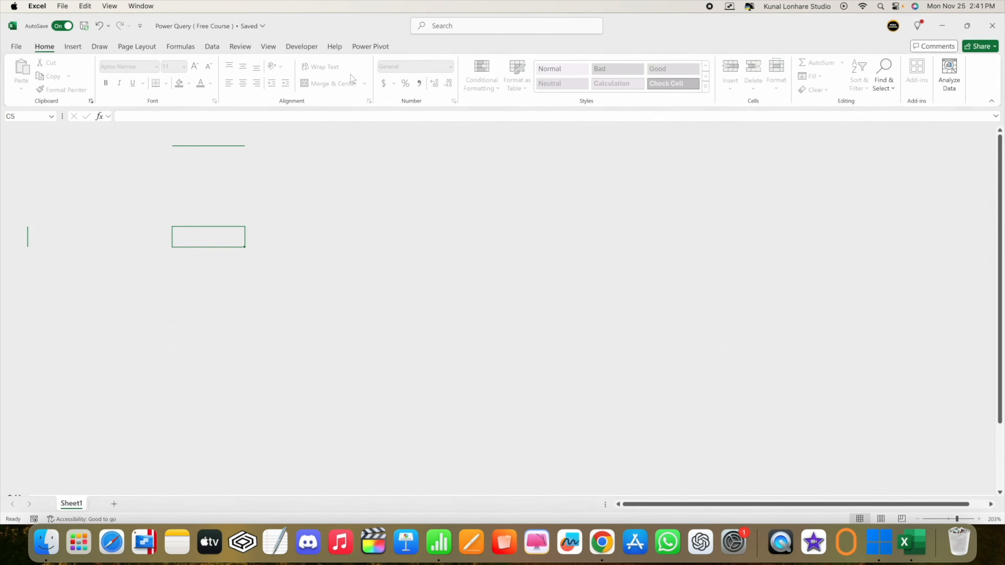
left_click(942, 25)
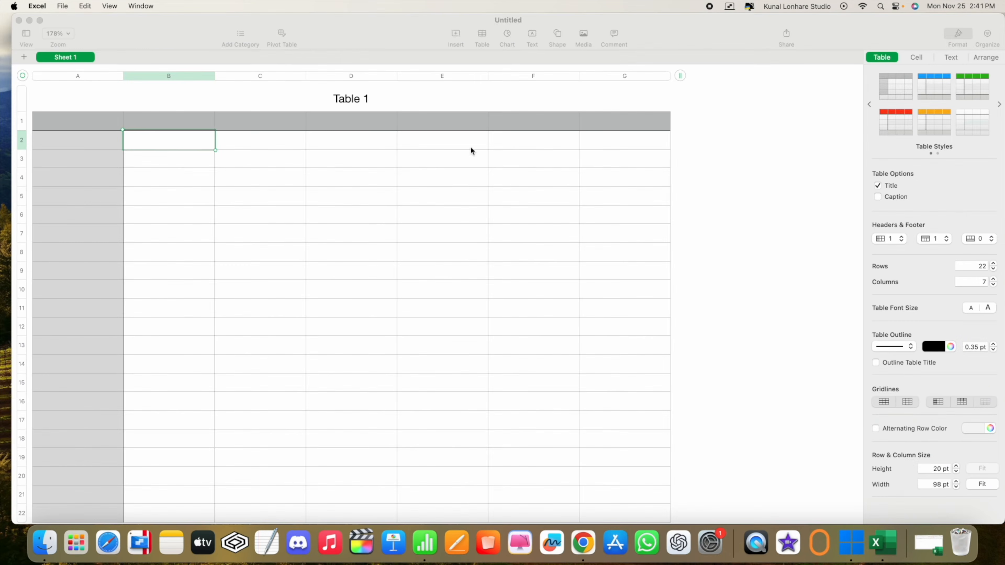
left_click(397, 43)
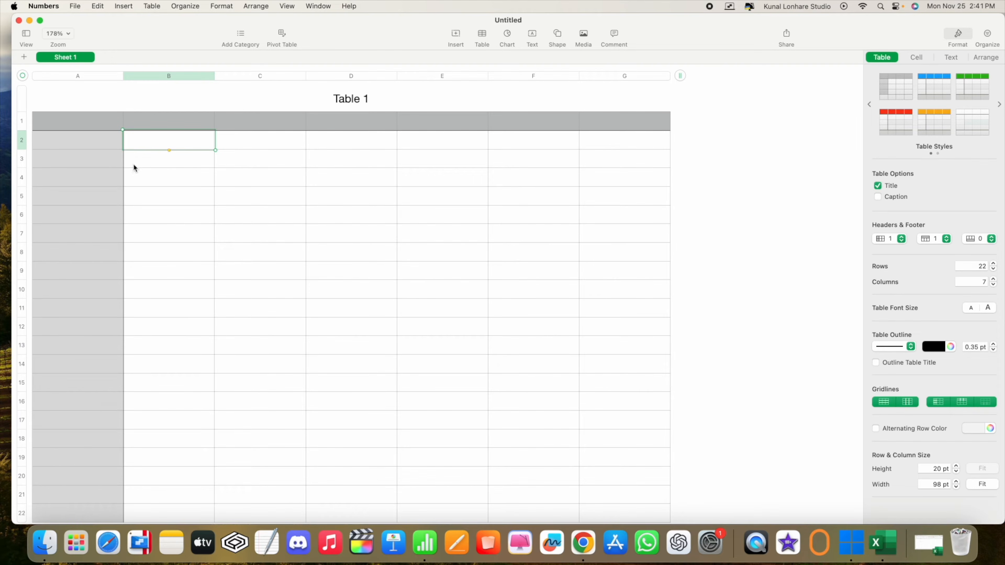
left_click(88, 148)
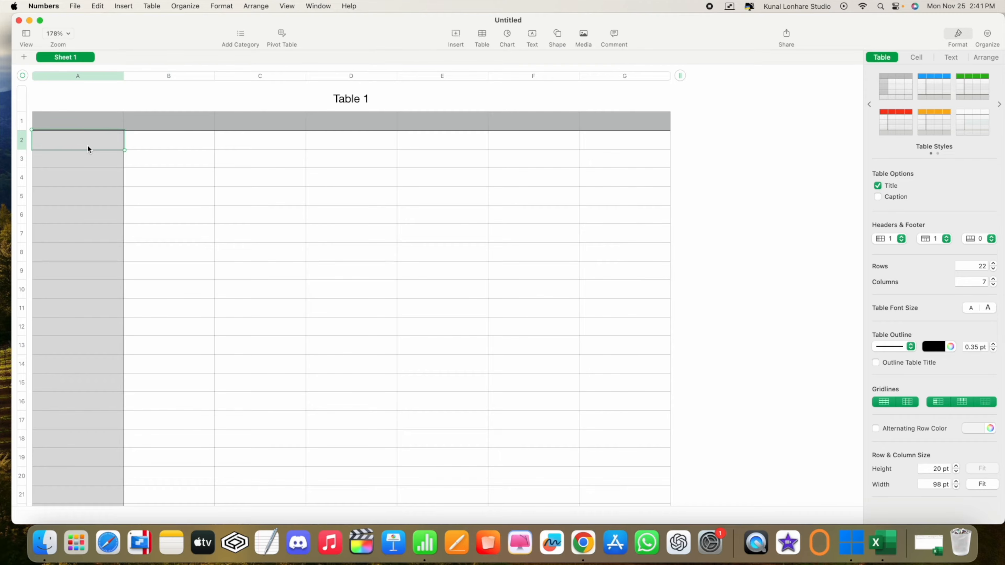
left_click(76, 125)
type("Po")
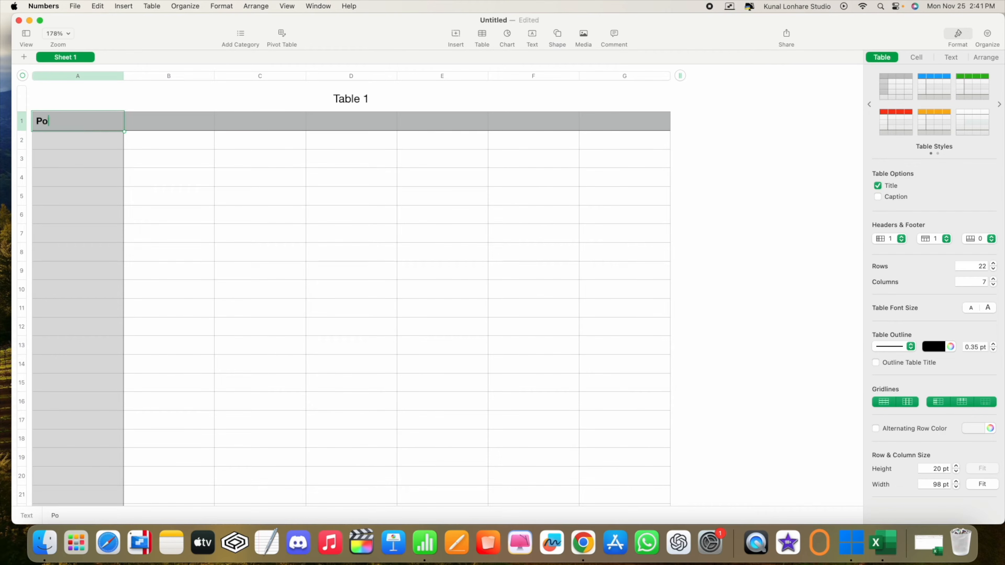
type("wer Query")
key("Return")
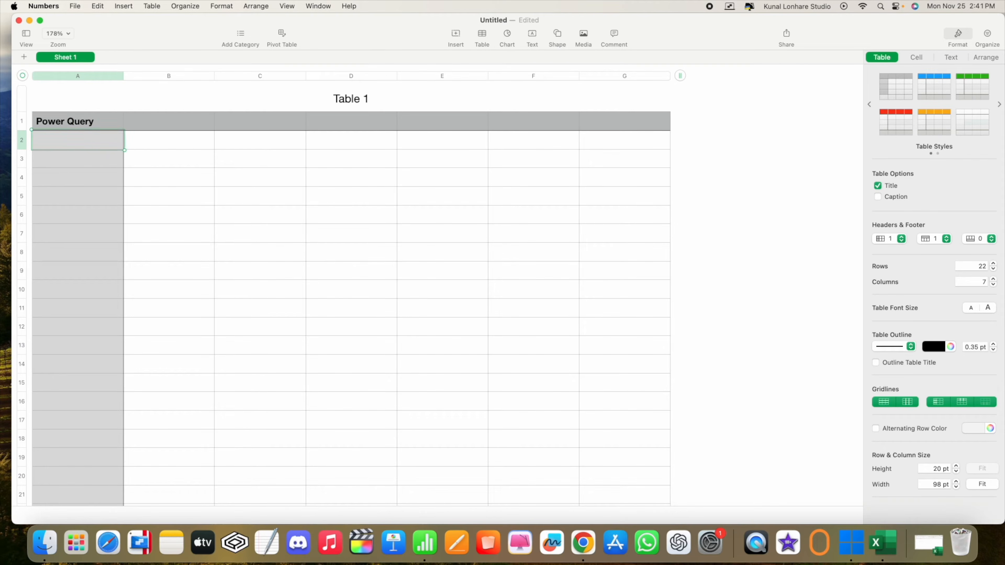
Fill row 2 with 'Meaning', 'Transform Data' and 'Clean Data'
type("Meaning")
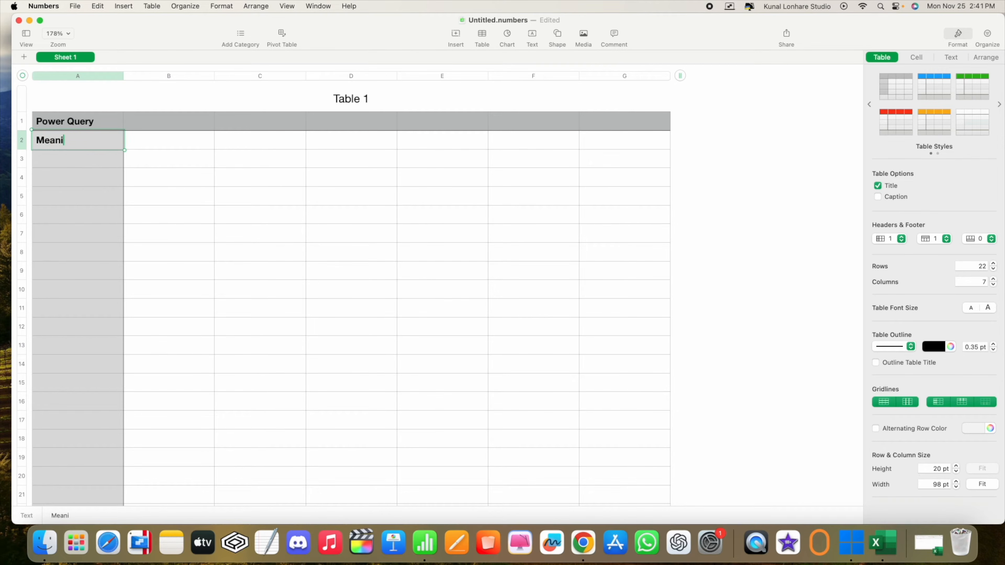
left_click(134, 143)
type("Tran")
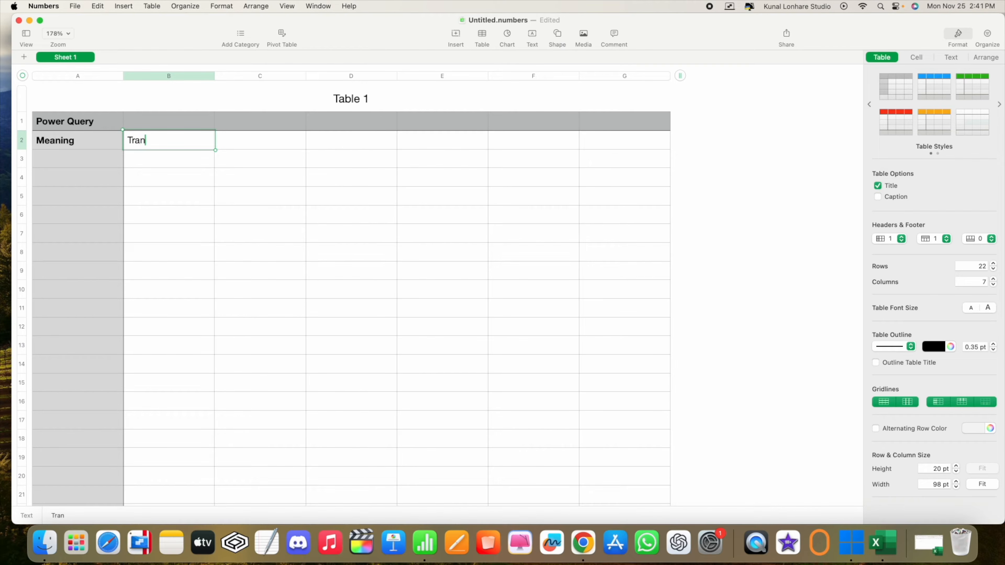
type("sform Data")
left_click(271, 143)
type("Clean ")
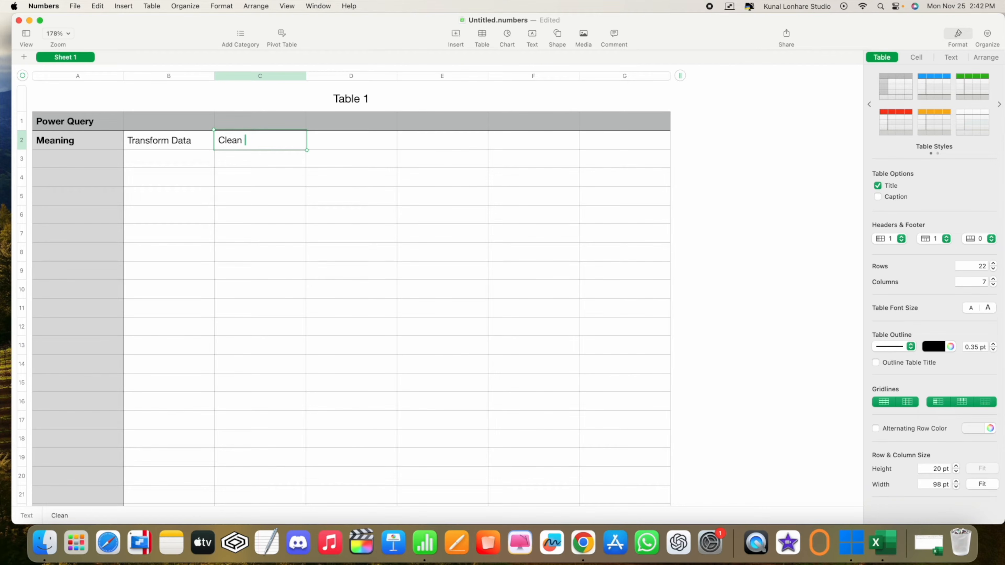
type("Data")
key("Return")
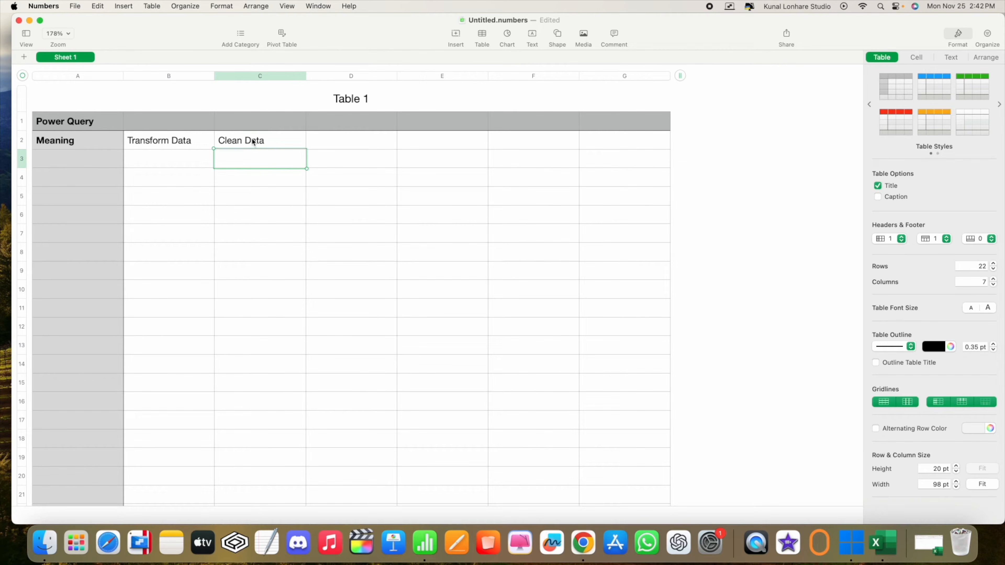
left_click(184, 145)
left_click(260, 145)
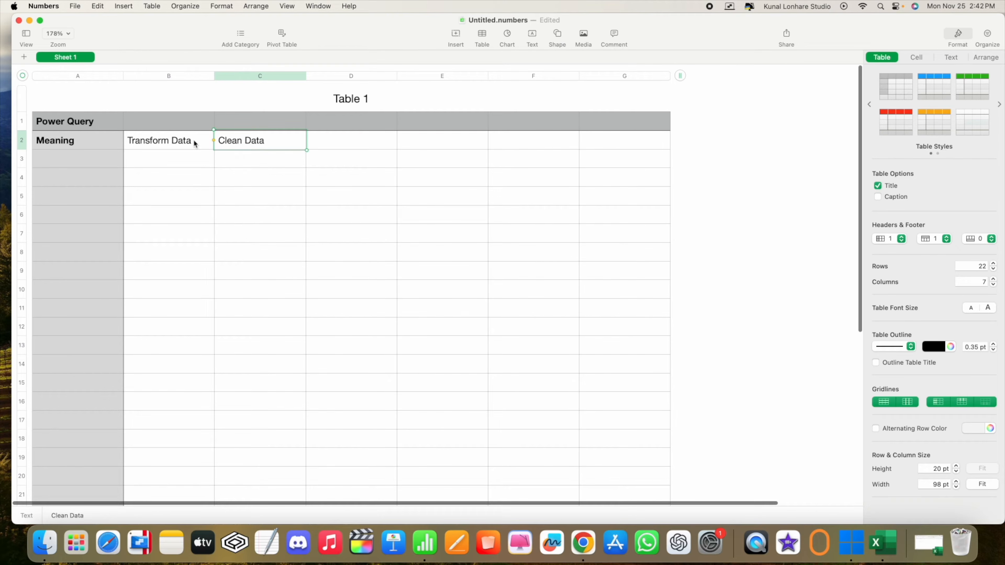
Enter 'Transform' in A4 and a bold 'Name' heading in B4
left_click(92, 176)
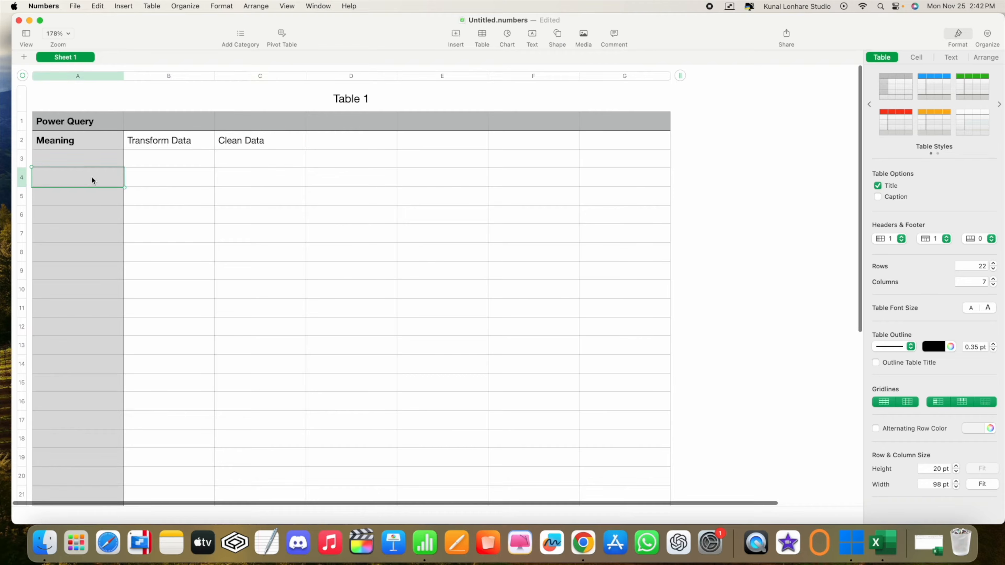
type("Transform")
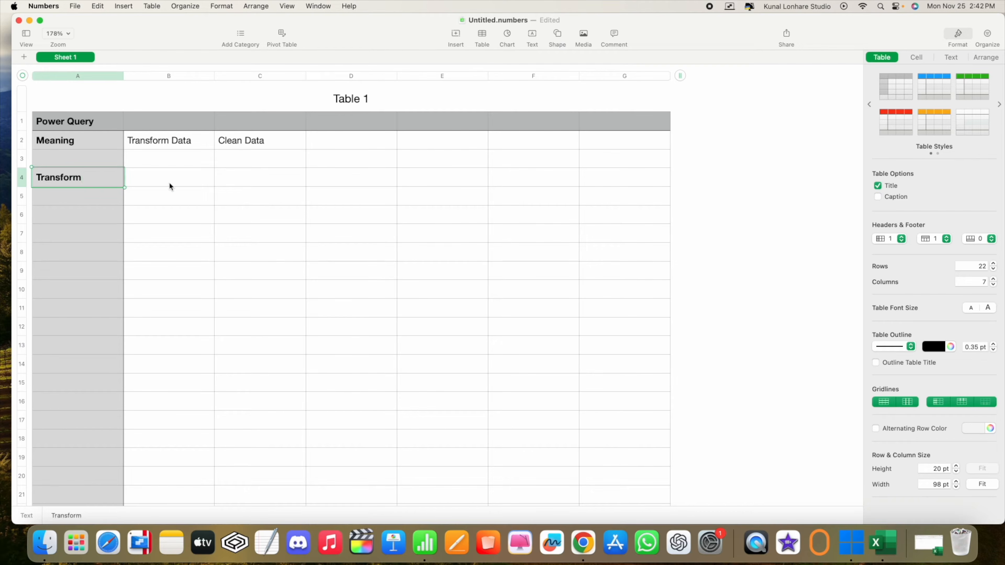
left_click(171, 177)
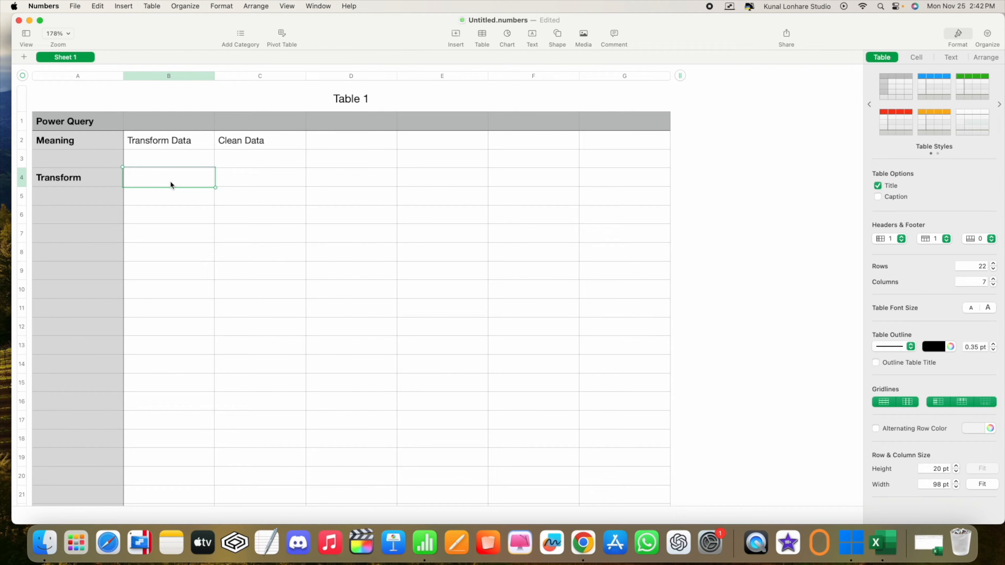
type("Name")
key("Return")
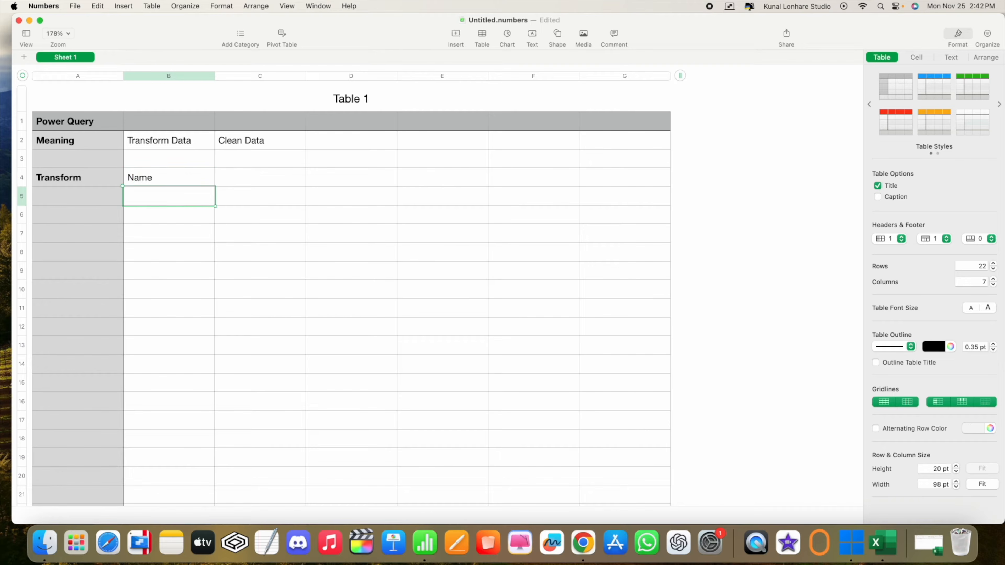
left_click(159, 181)
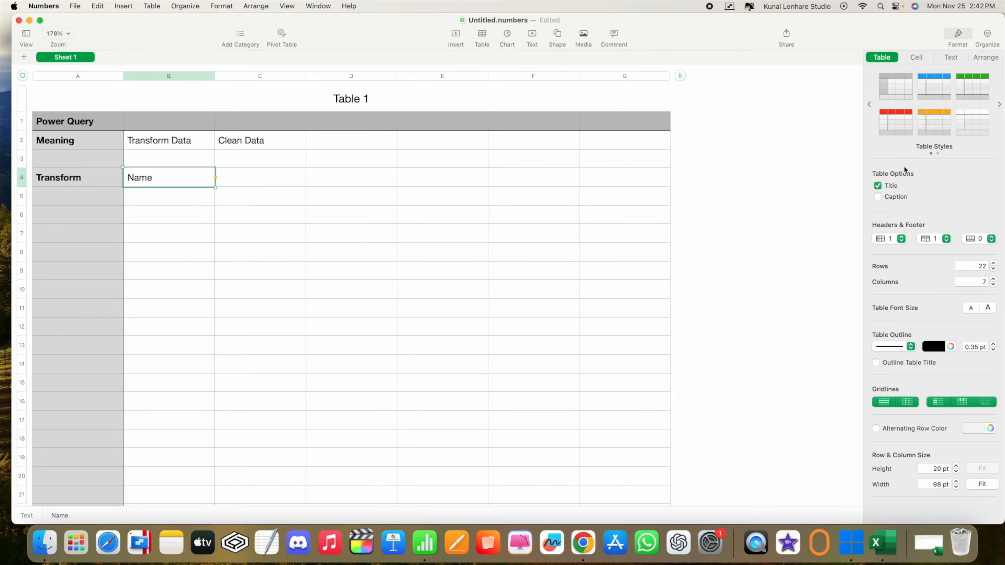
left_click(951, 58)
left_click(882, 188)
Enter three people's full names in B5, B6 and B7 below the Name heading
left_click(168, 199)
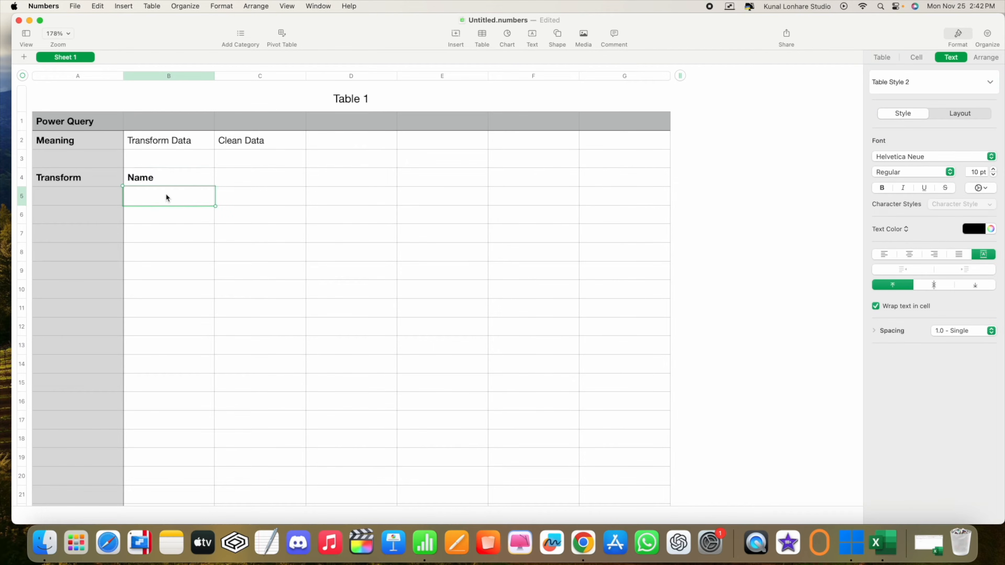
type("Josh")
key("Return")
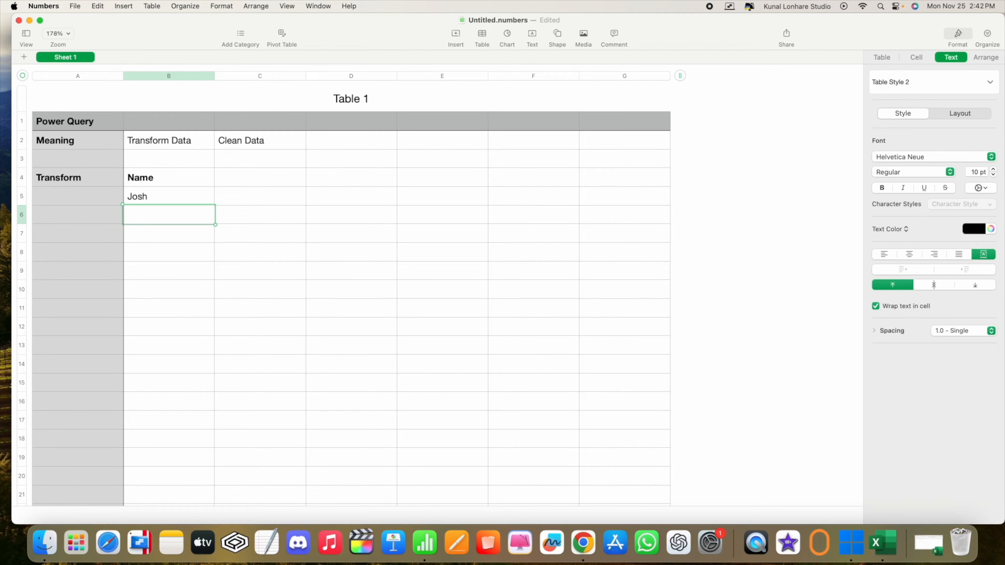
type("M")
key("BackSpace")
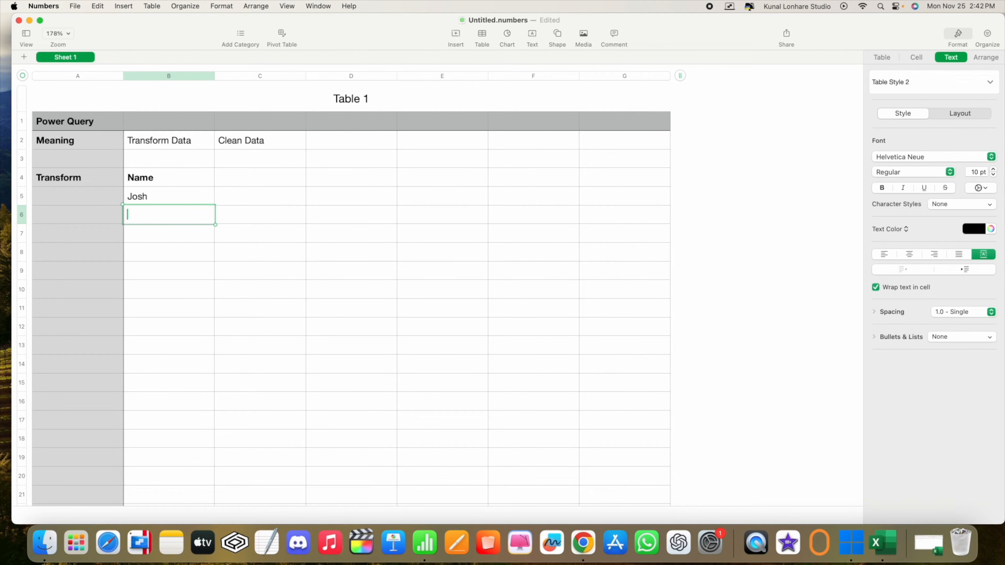
key("Up")
type("J")
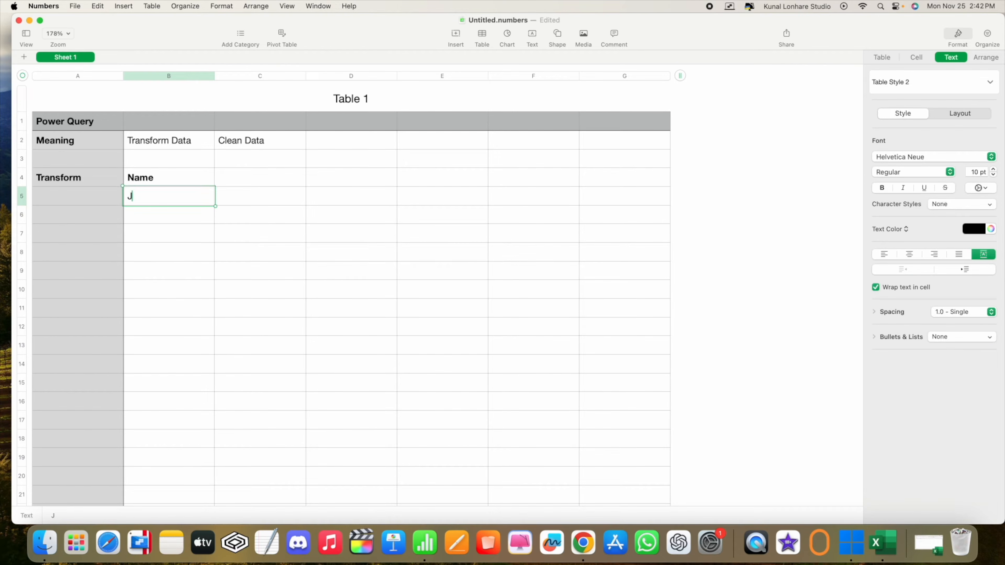
type("osh Kim")
key("Return")
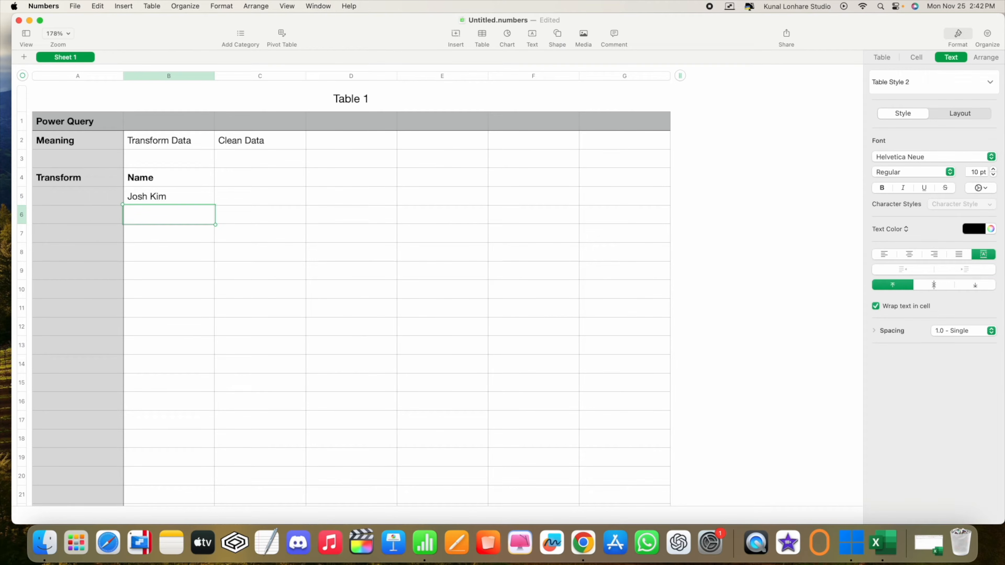
type("Marry ")
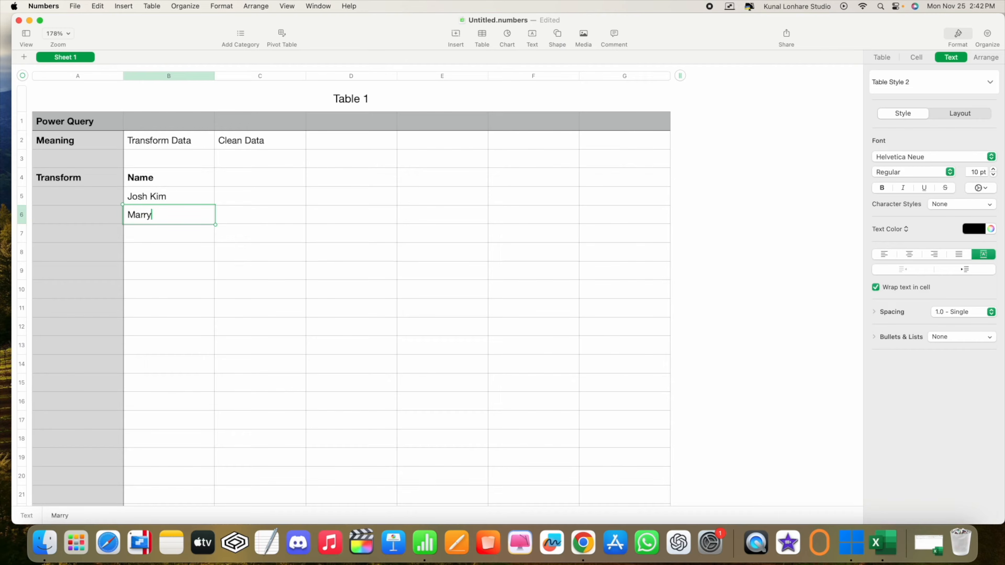
type("Ciena")
key("Return")
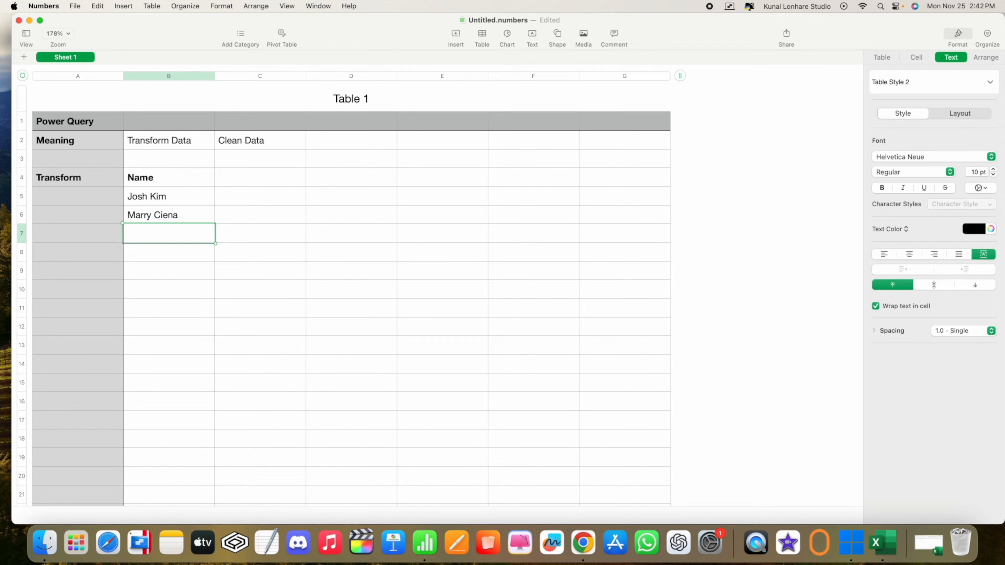
type("Kunal Lonhare")
key("Return")
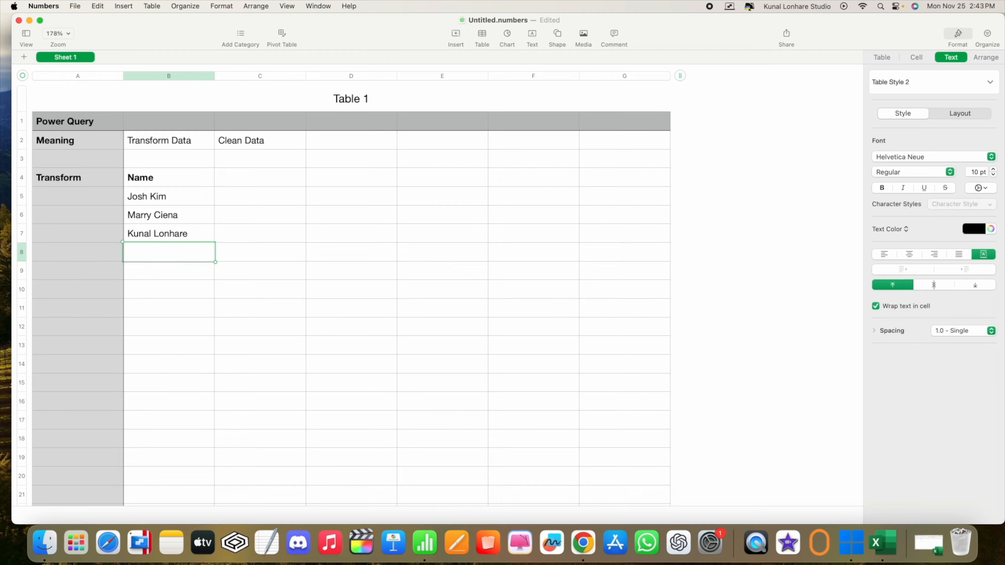
left_click(146, 184)
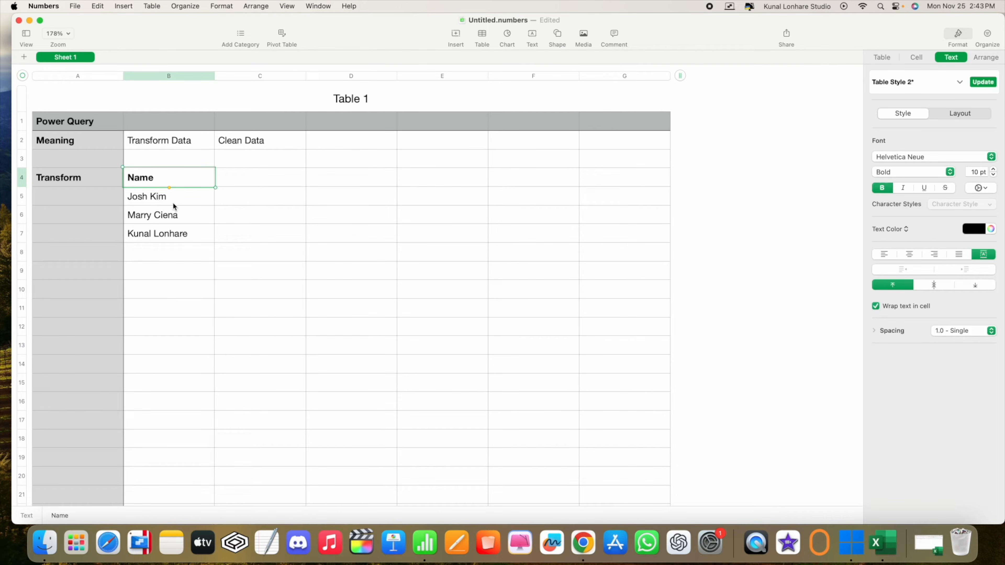
Add bold 'First Name' and 'Last Name' headings in C4 and D4 beside Name
left_click(243, 183)
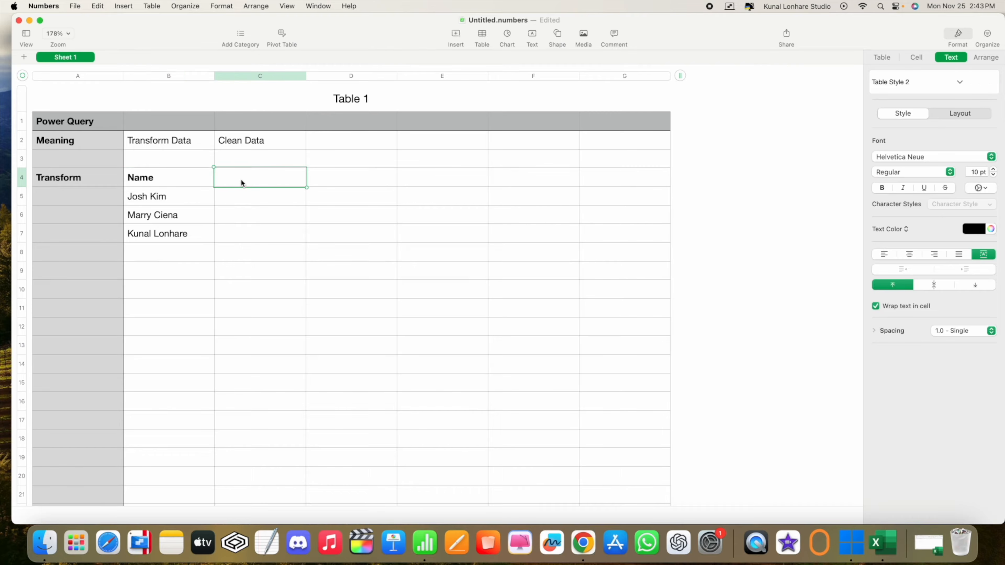
type("First")
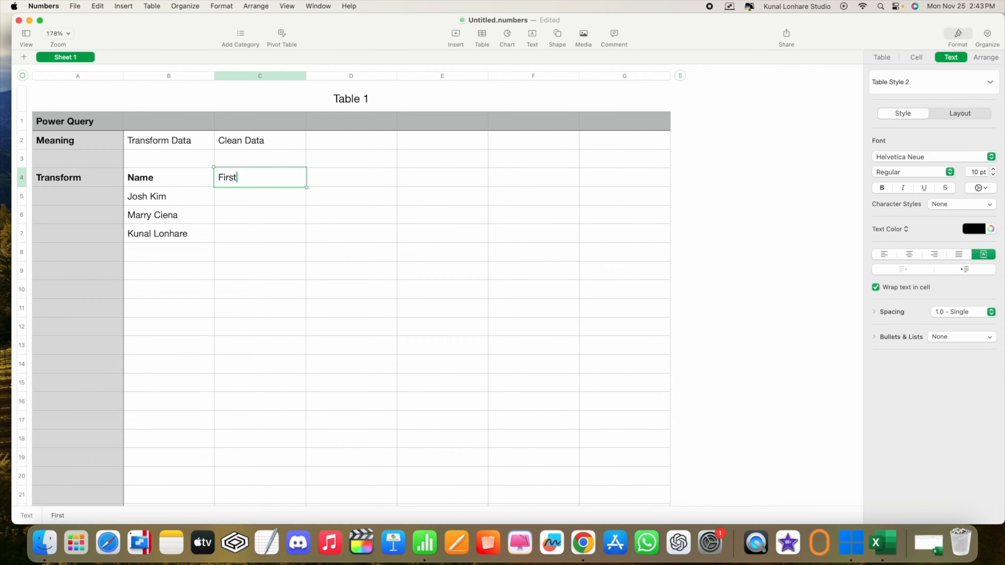
left_click(340, 175)
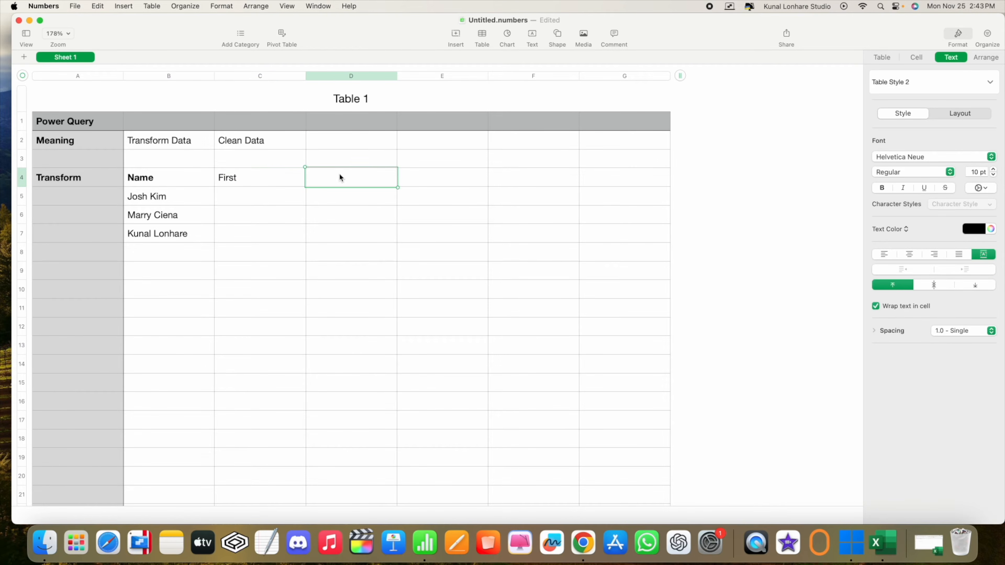
type("ast Name")
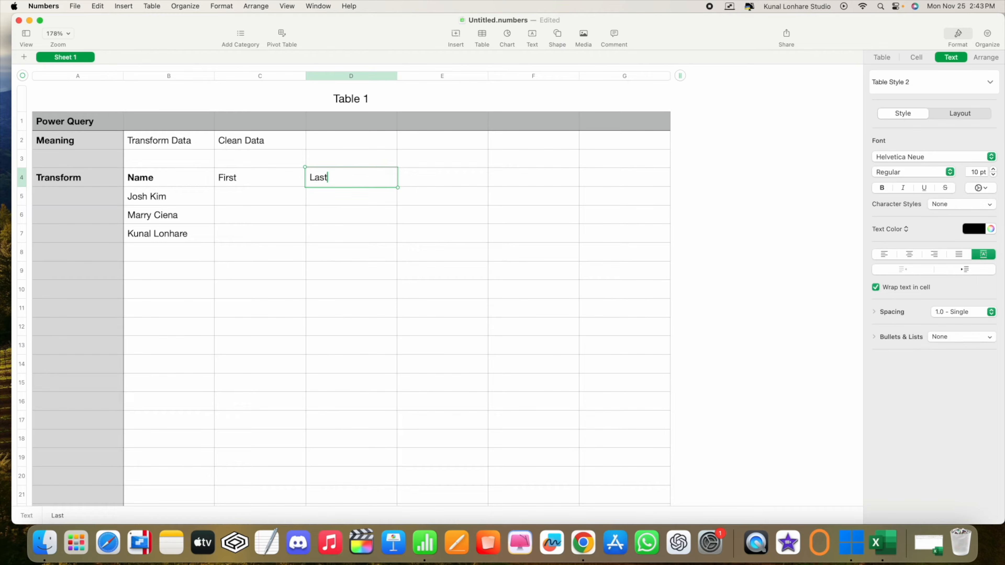
left_click(263, 177)
type("First Name")
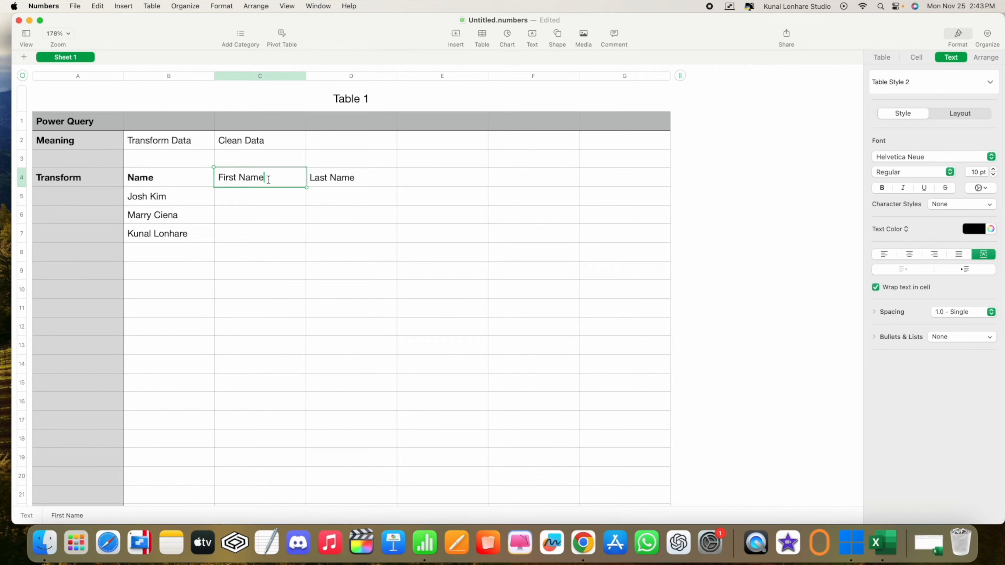
left_click(183, 201)
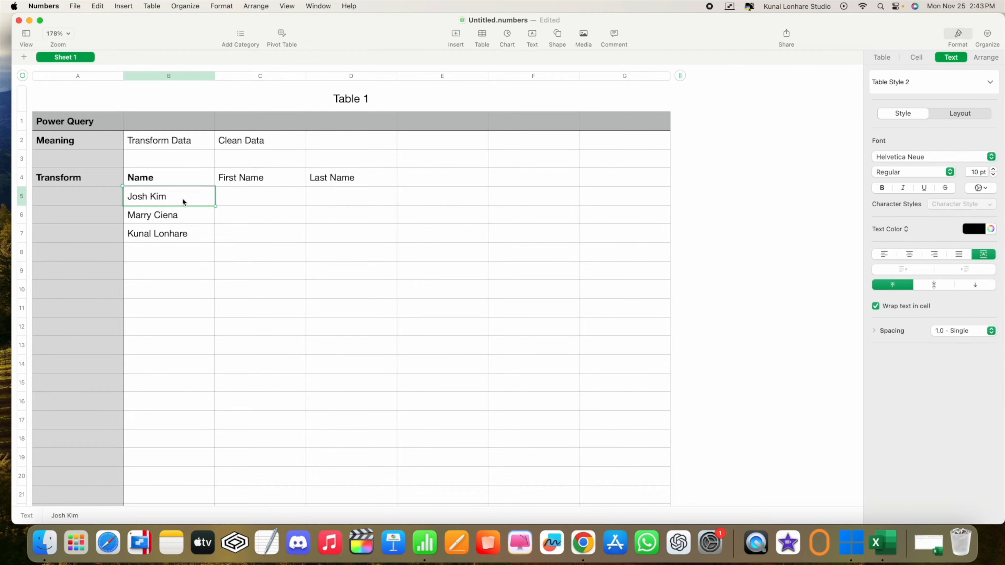
left_click(256, 178)
left_click_drag(256, 179, 359, 177)
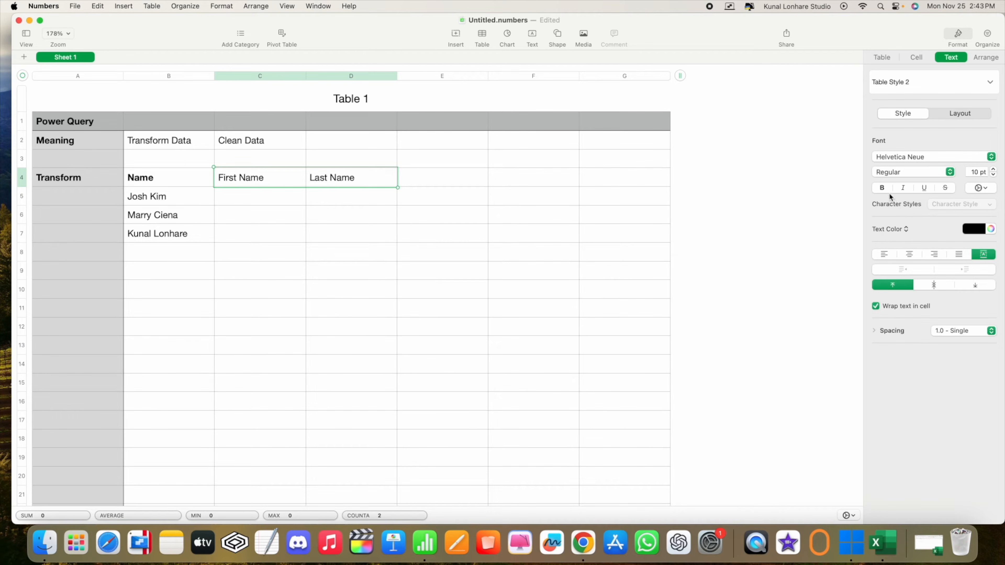
left_click(879, 189)
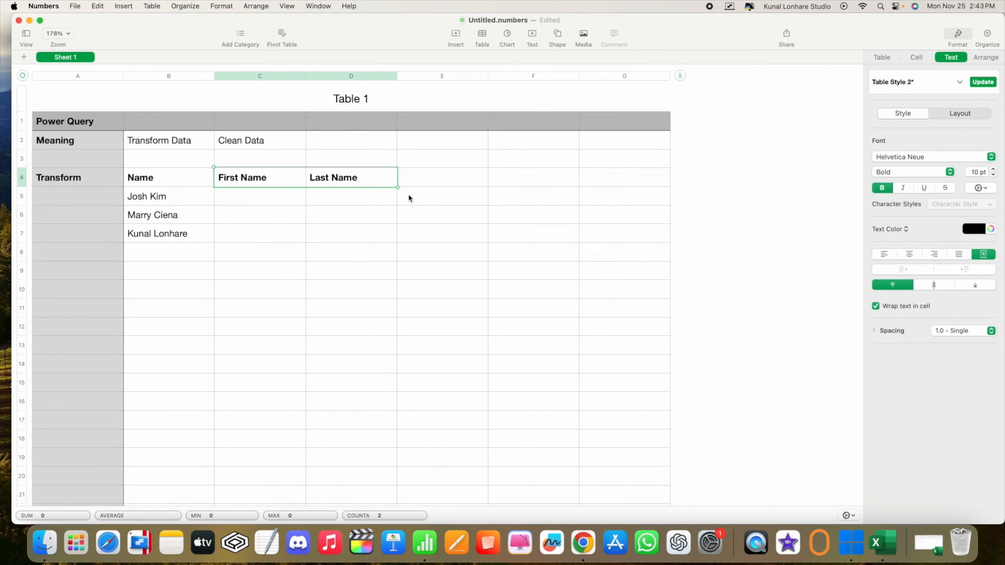
Enter the three people's first names in C5:C7
left_click(274, 194)
type("Josh")
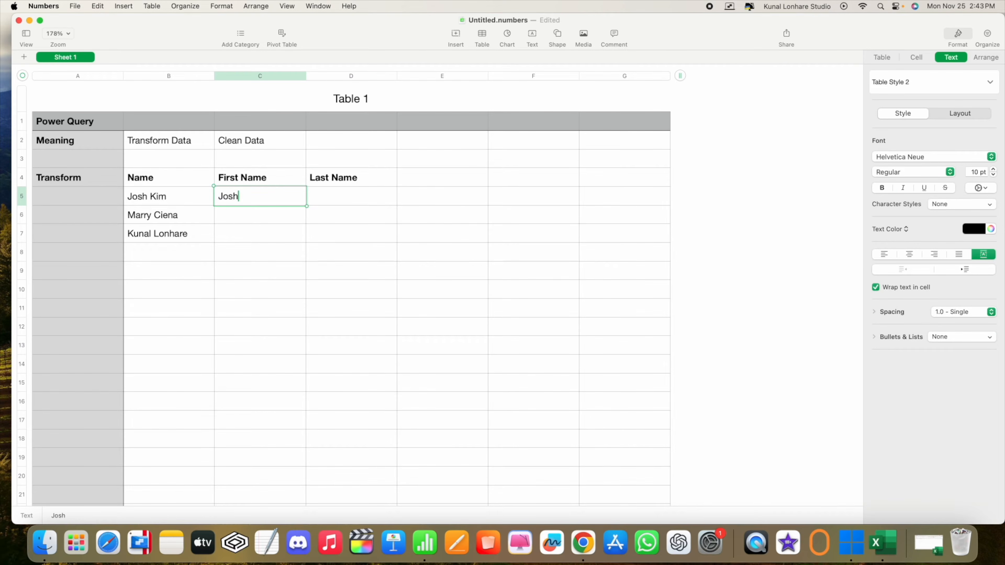
key("Return")
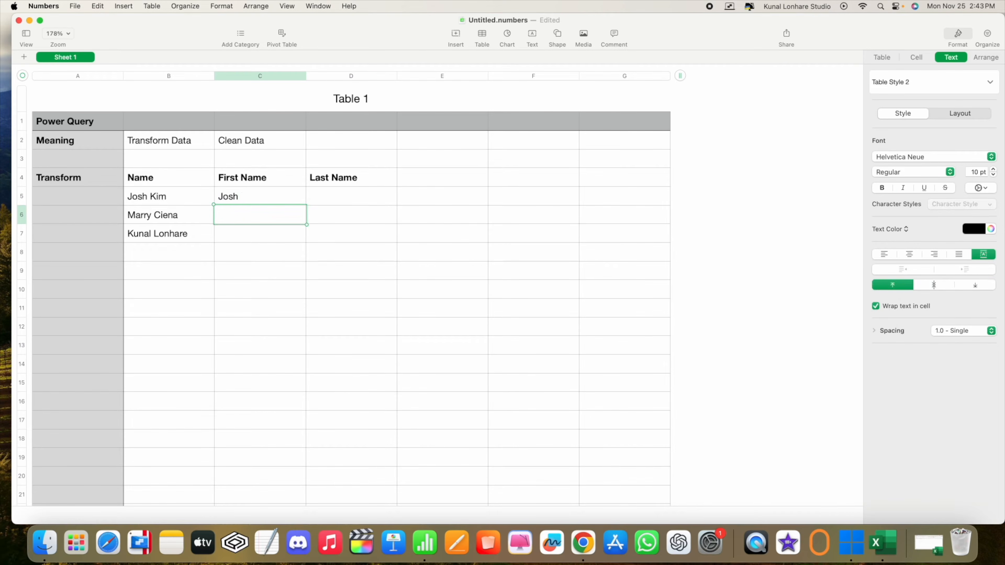
type("Marry")
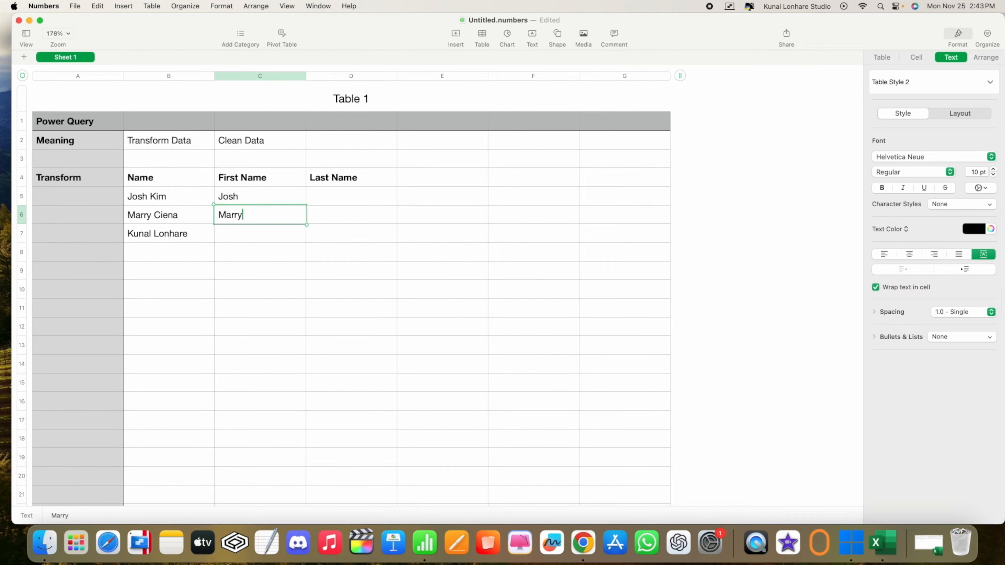
key("Return")
type("Kunal")
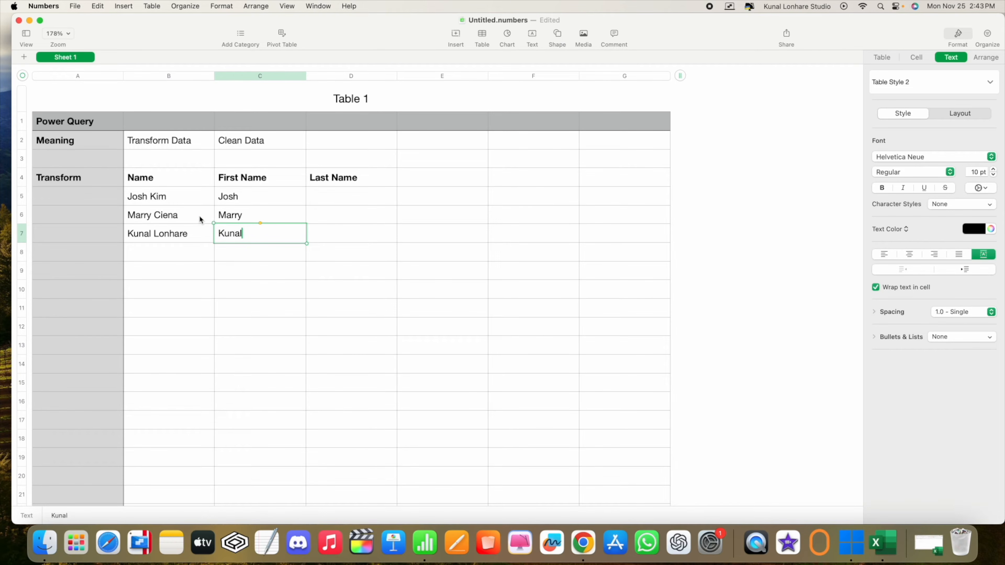
left_click(176, 141)
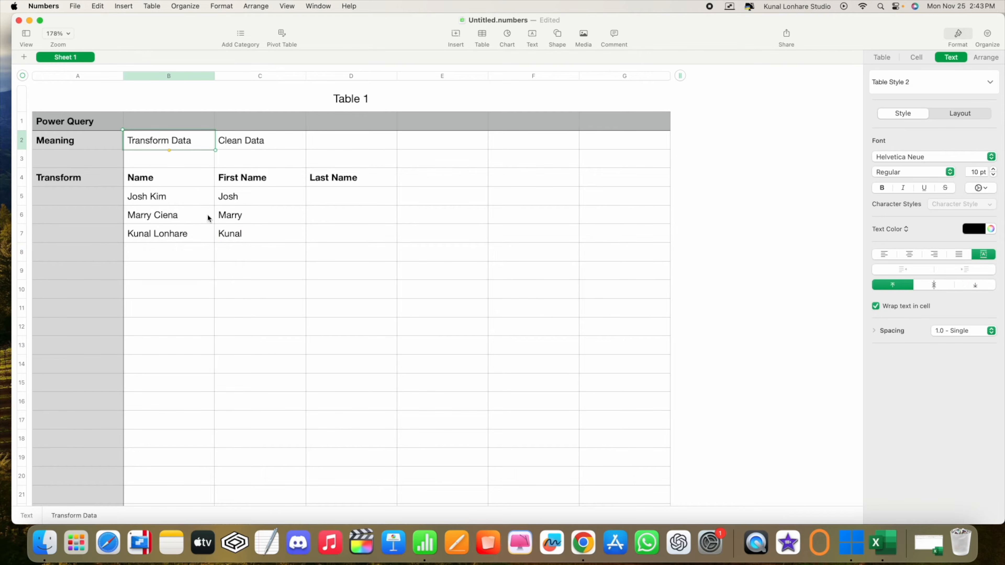
left_click_drag(240, 199, 299, 227)
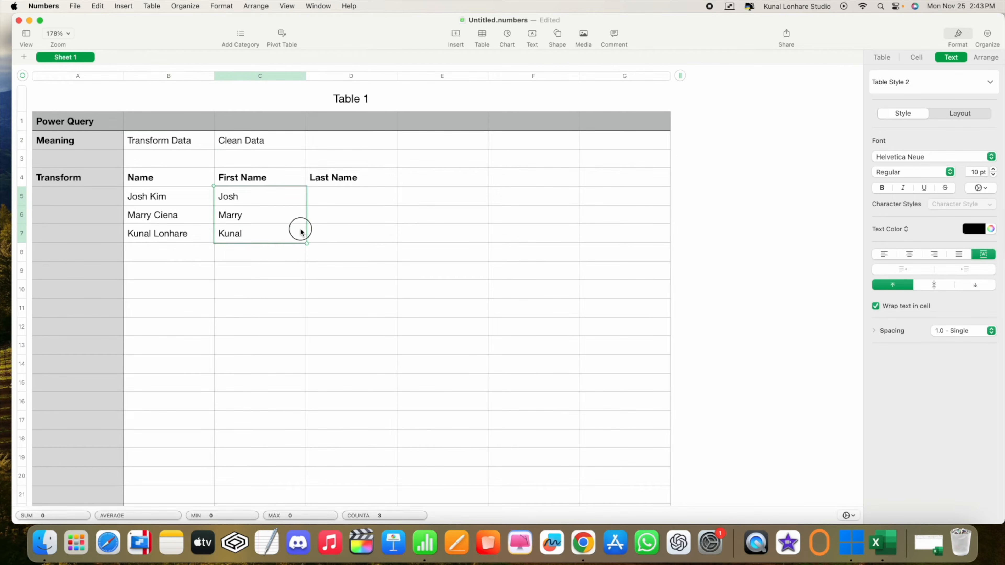
left_click(323, 229)
Enter the matching three surnames in D5:D7
left_click(328, 196)
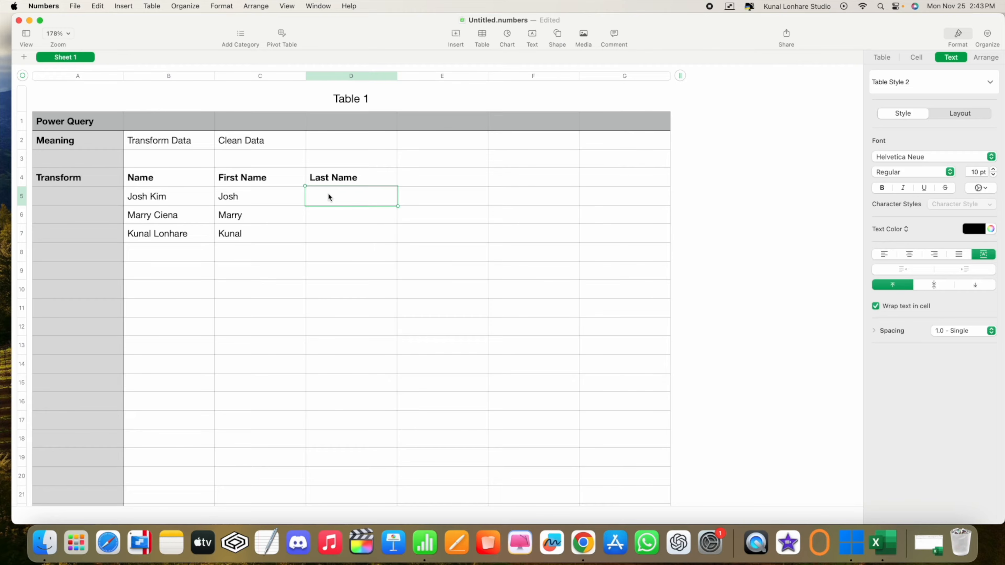
type("Kim")
key("Return")
type("Ciena")
key("Return")
type("Lonhare")
key("Return")
Review the Last Name, First Name and Name columns and the Transform and Clean Data labels
left_click_drag(348, 196, 348, 229)
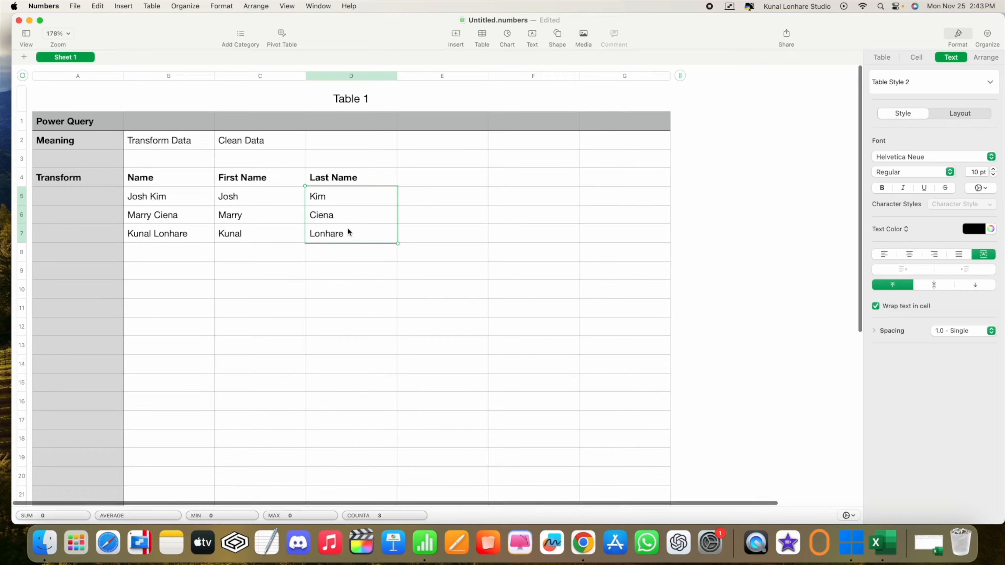
left_click_drag(273, 194, 273, 235)
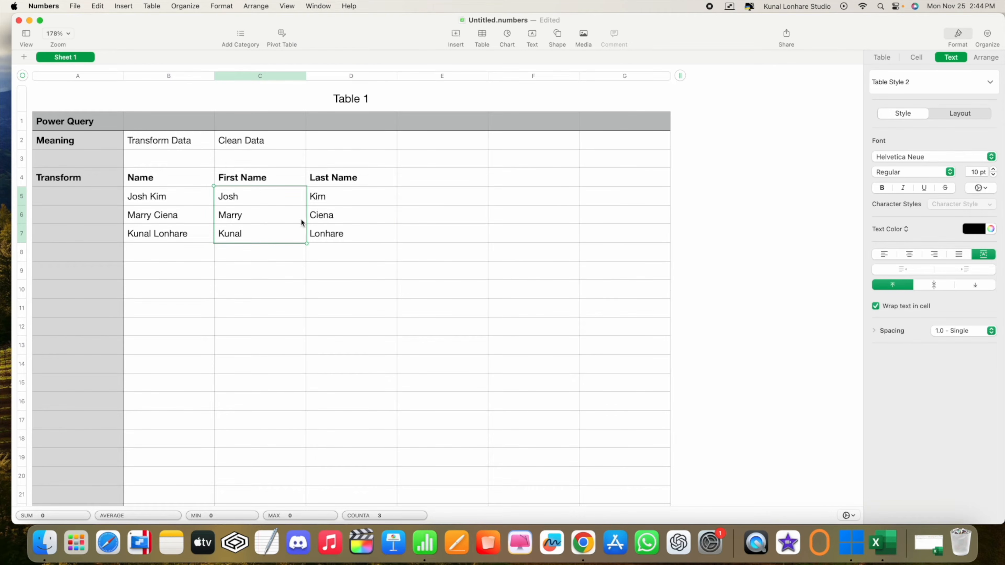
left_click_drag(158, 182, 181, 233)
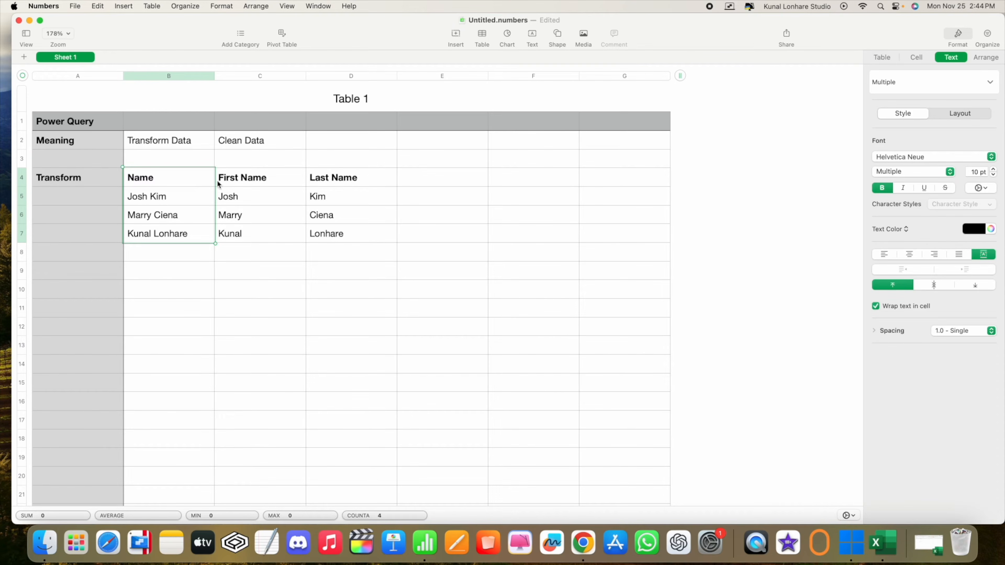
left_click(84, 184)
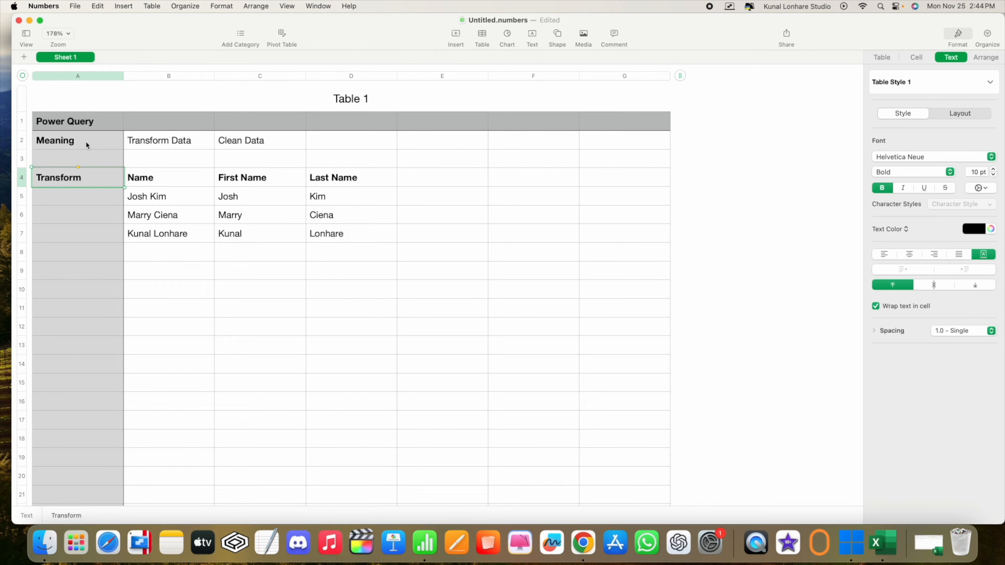
left_click(251, 146)
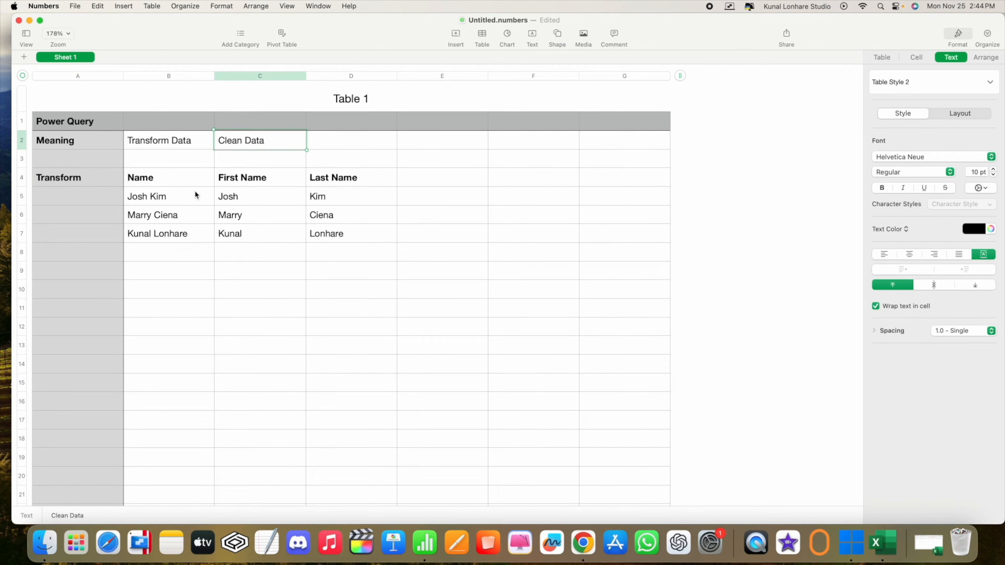
Label A9 'Clean' and put a 'Name' heading in B9
left_click(69, 269)
type("Clea")
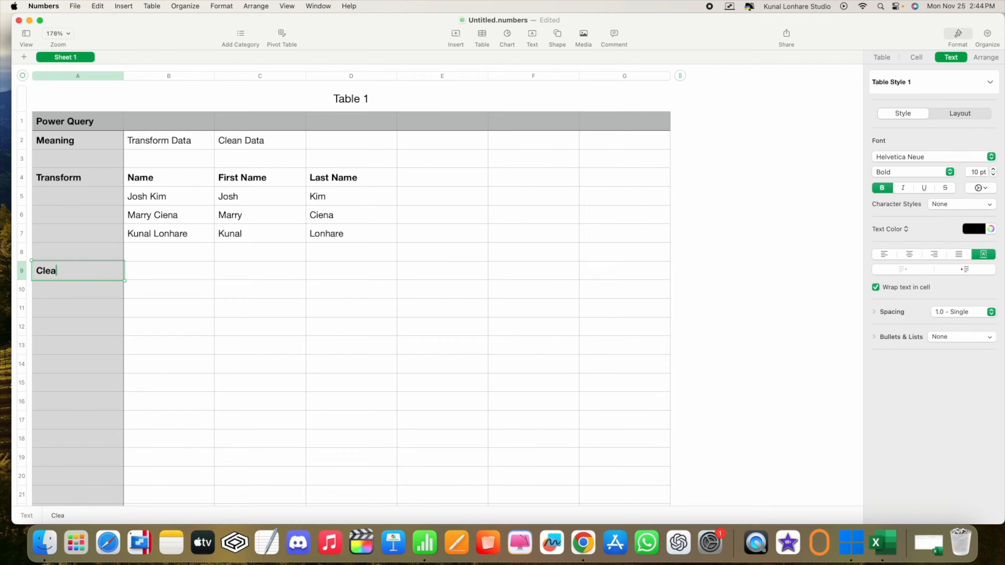
type("n")
left_click(132, 274)
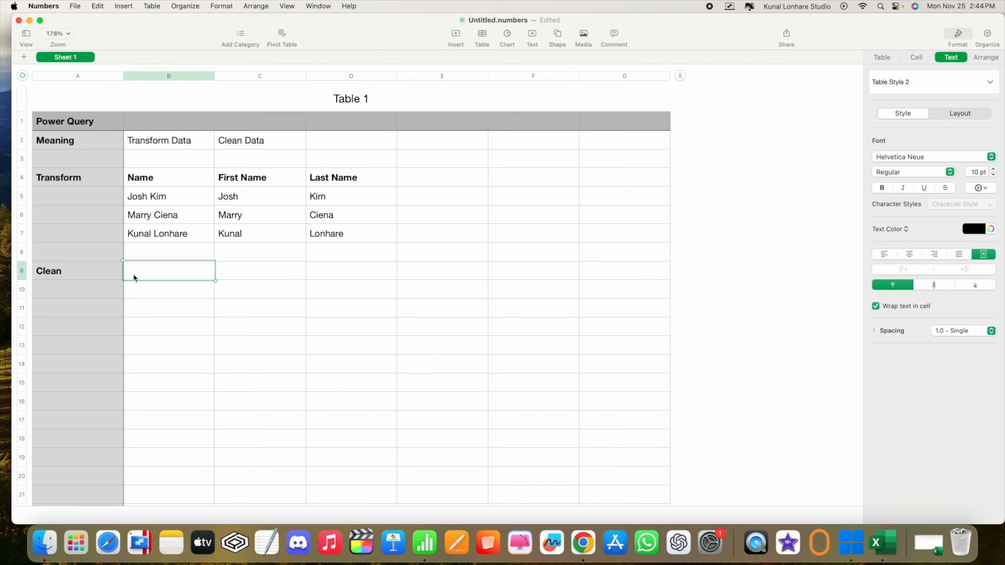
type("Name")
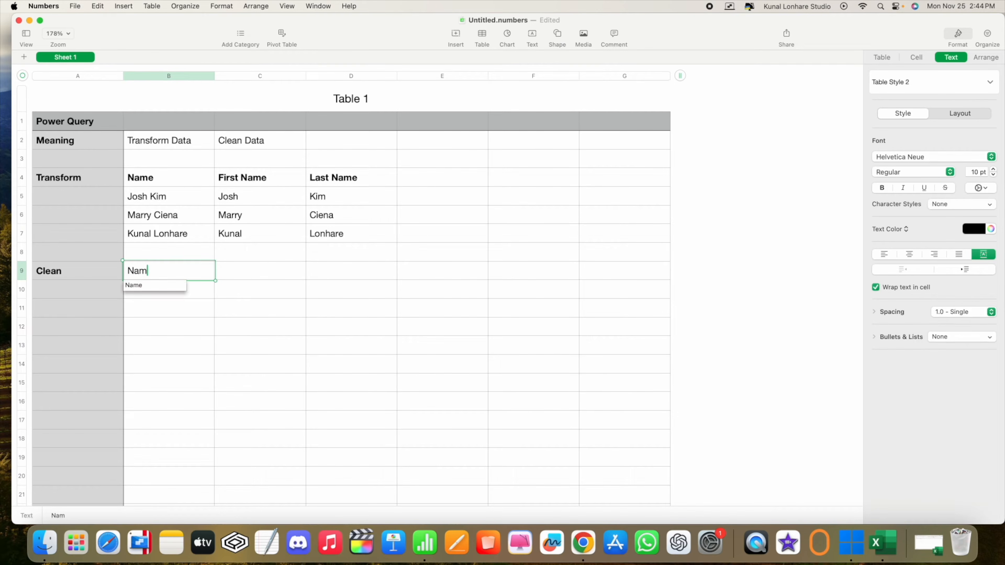
key("Return")
Copy the B4:B7 names to B9, then duplicate the second name into B13
left_click_drag(154, 179, 159, 234)
key("super+c")
left_click(149, 274)
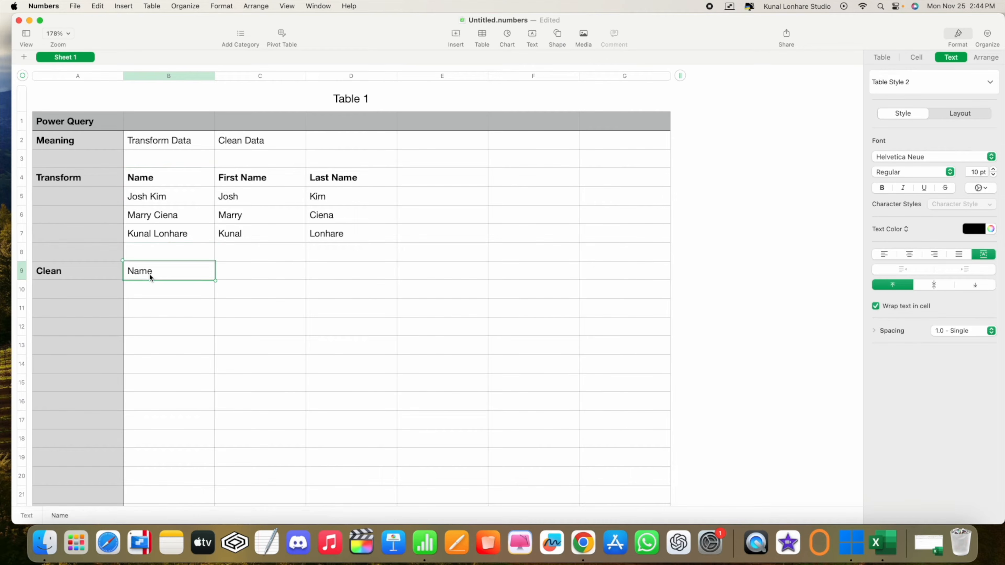
key("super+v")
left_click(142, 347)
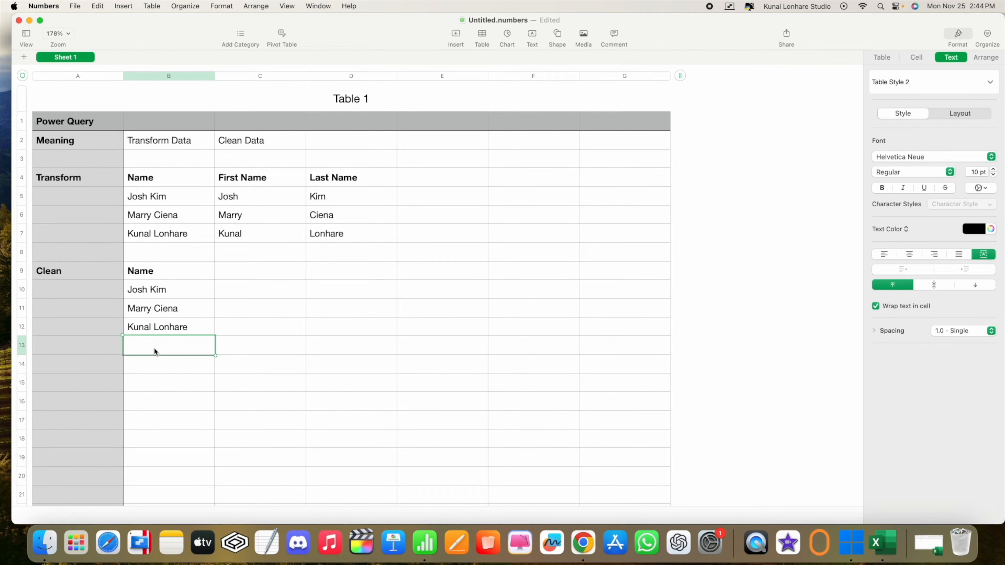
left_click(144, 311)
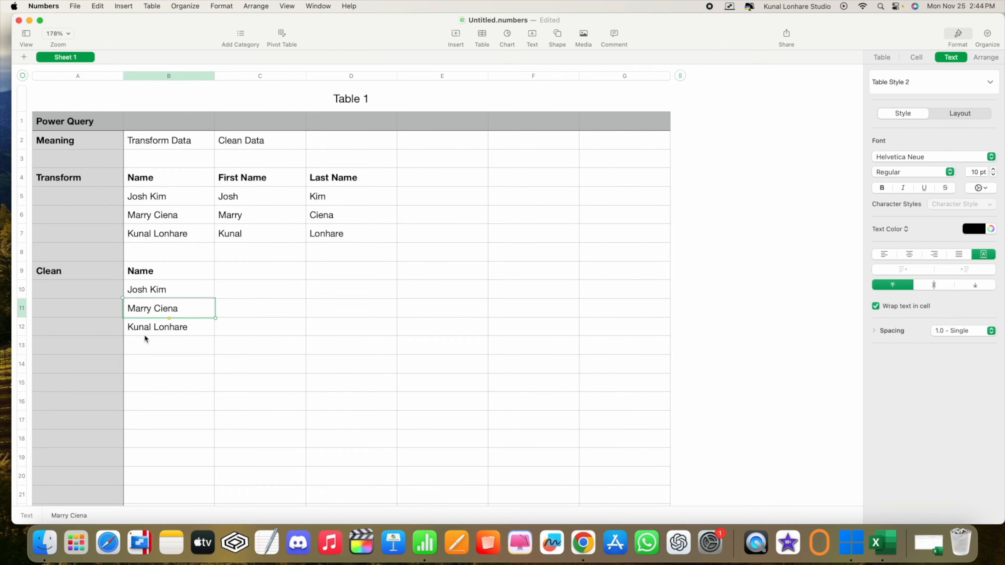
key("super+c")
left_click(140, 342)
key("super+v")
left_click(143, 379)
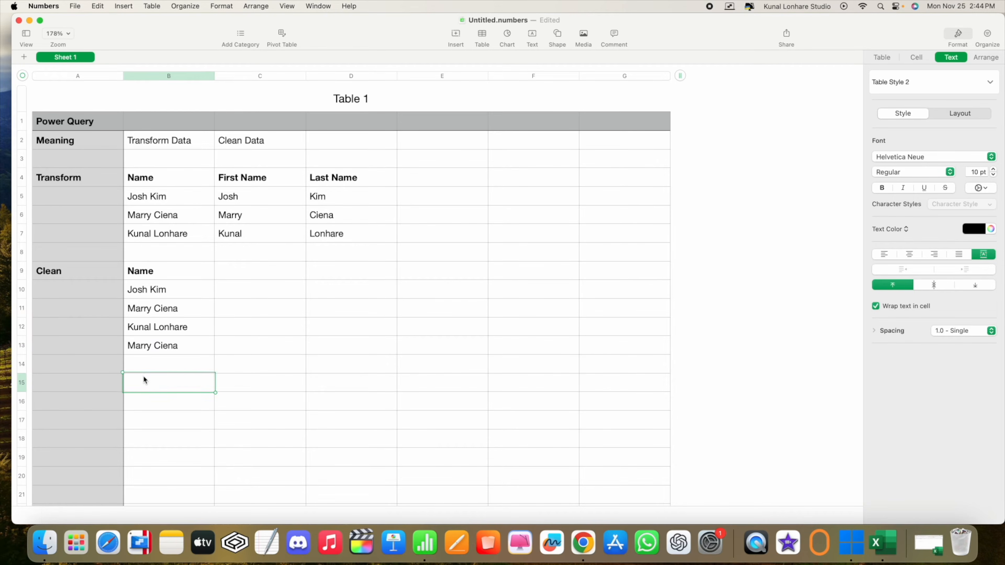
Add a bold 'Uniques' heading in C9
left_click(173, 275)
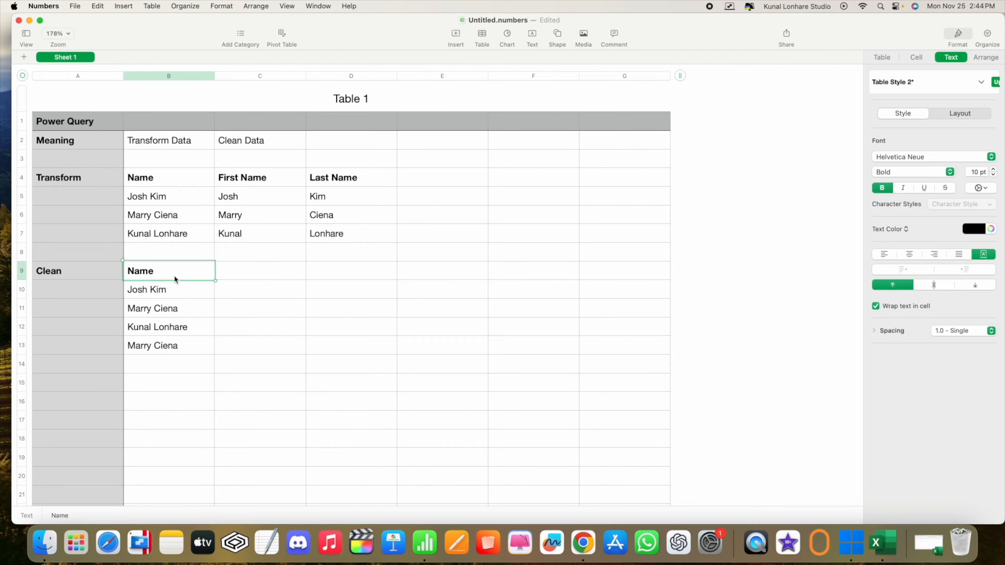
left_click(227, 272)
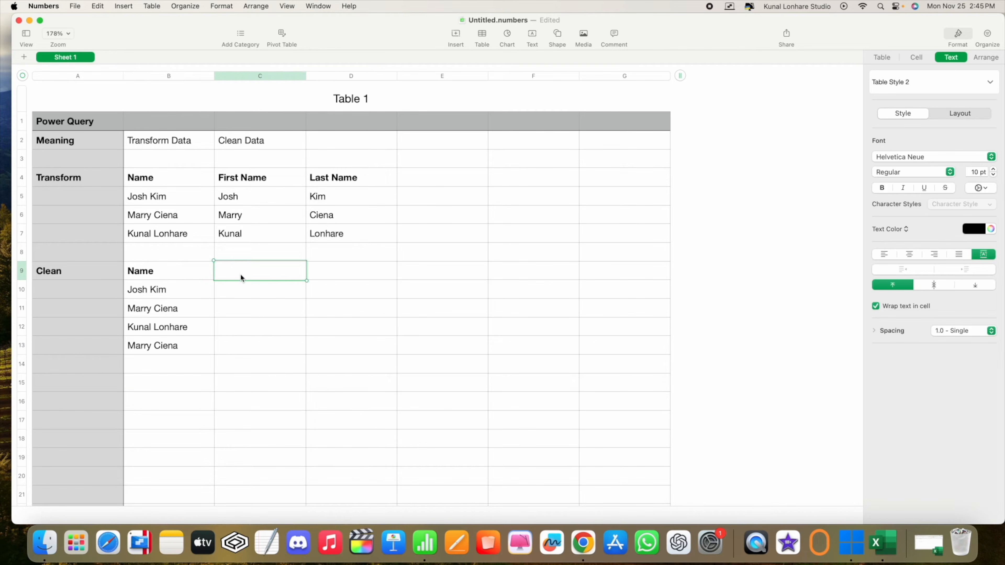
type("Uniques")
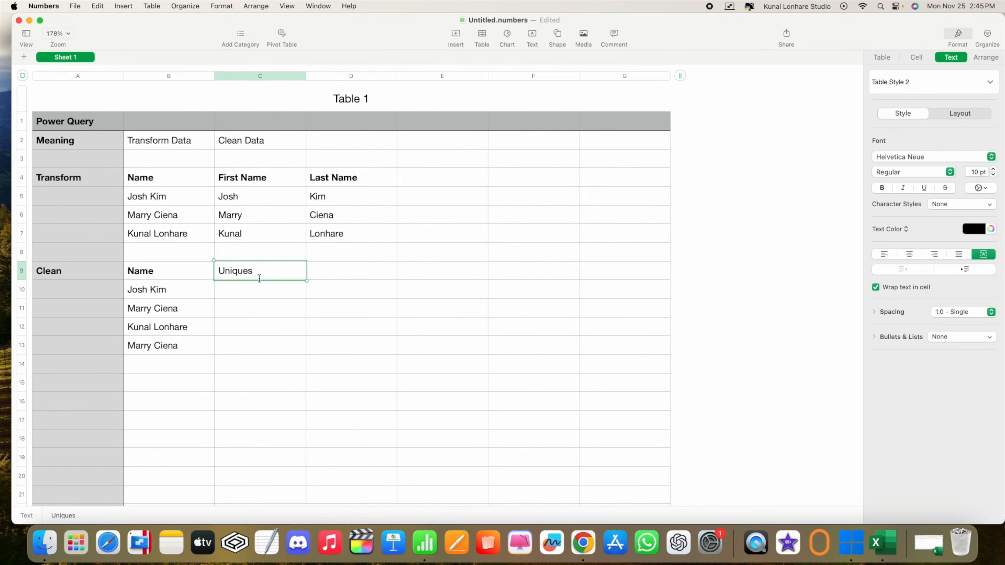
left_click(322, 273)
left_click(281, 273)
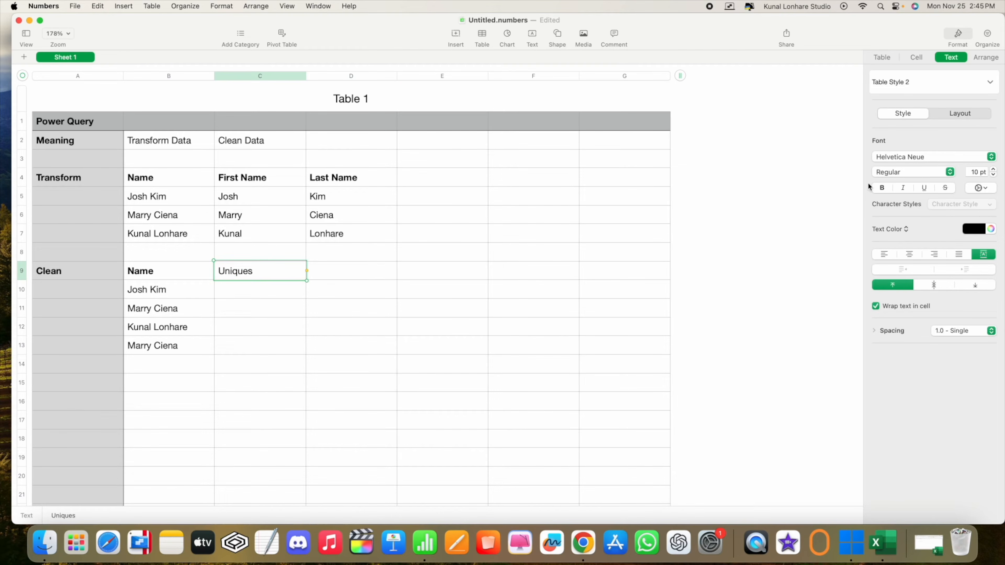
left_click(882, 187)
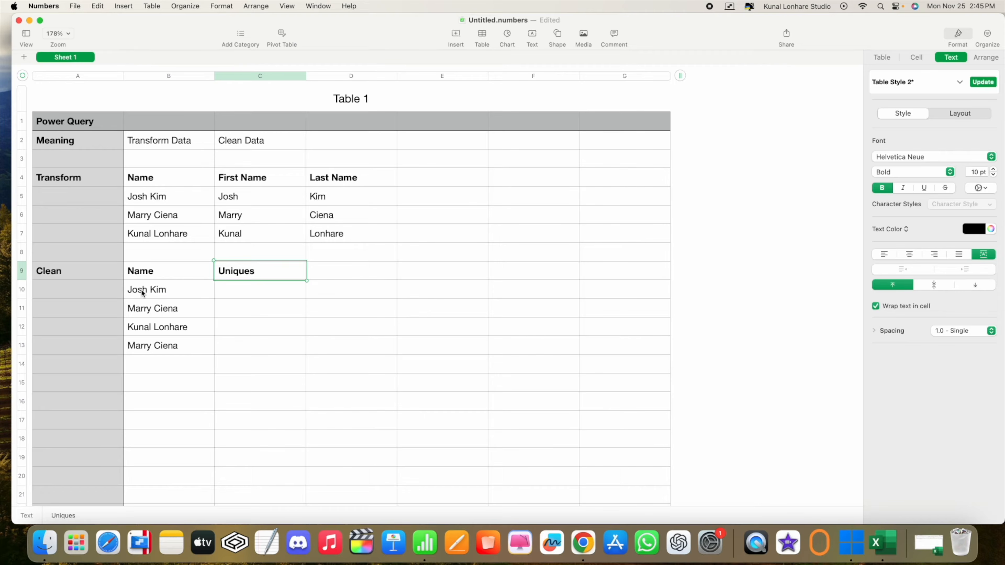
left_click(150, 293)
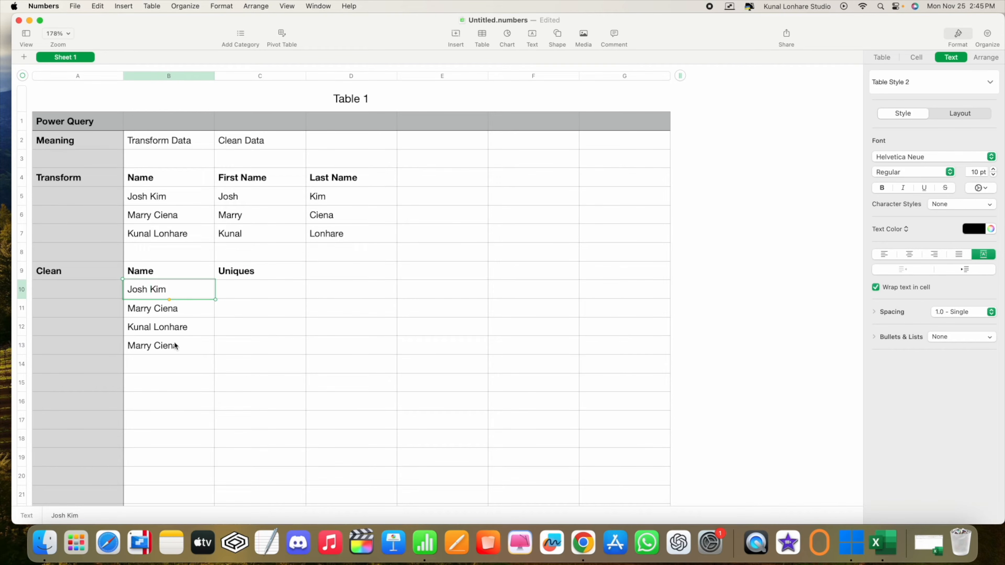
Enter a fifth full name in B14, correcting a typo
left_click(136, 362)
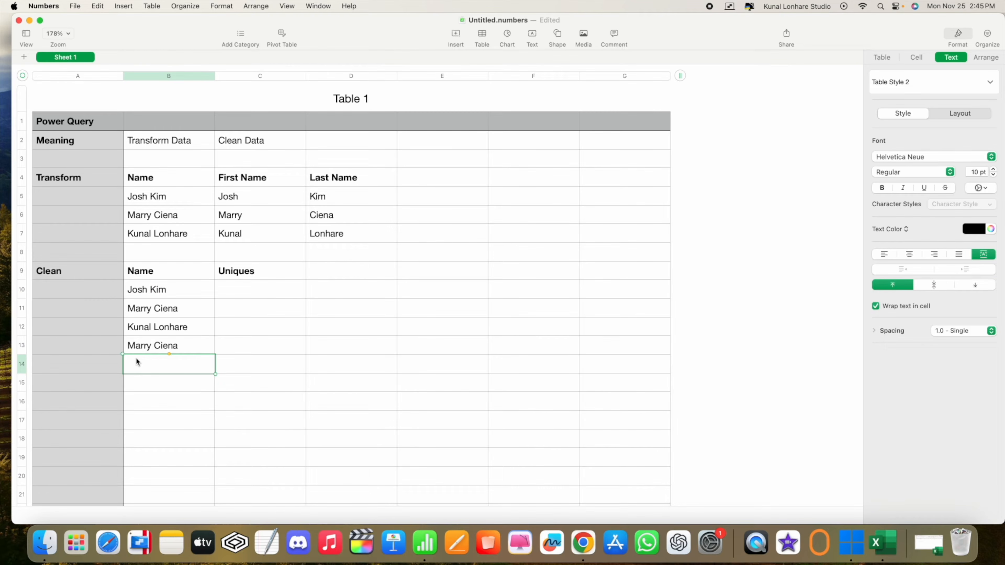
type("Johan")
key("BackSpace")
key("BackSpace")
key("BackSpace")
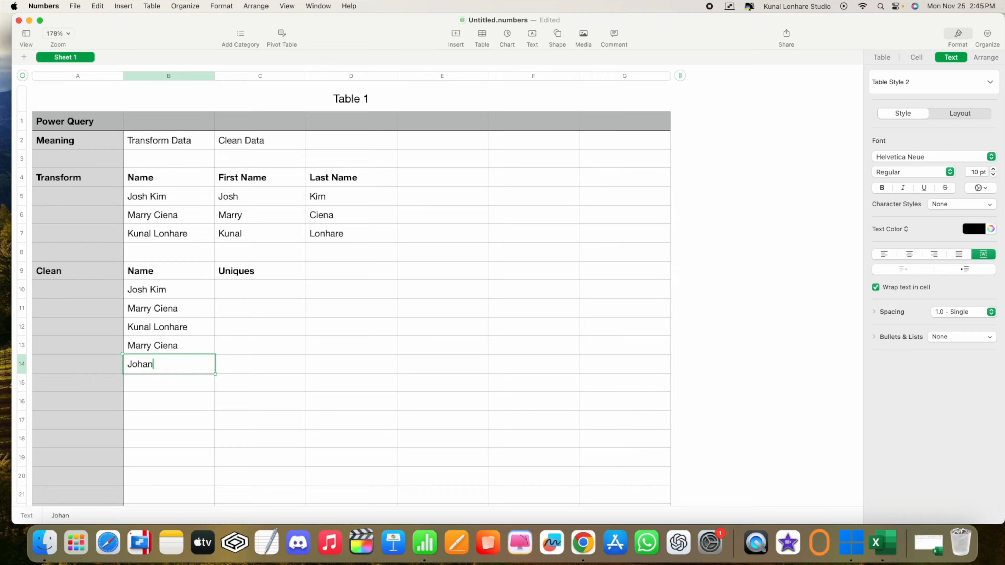
type("n Cena")
key("Left")
key("Right")
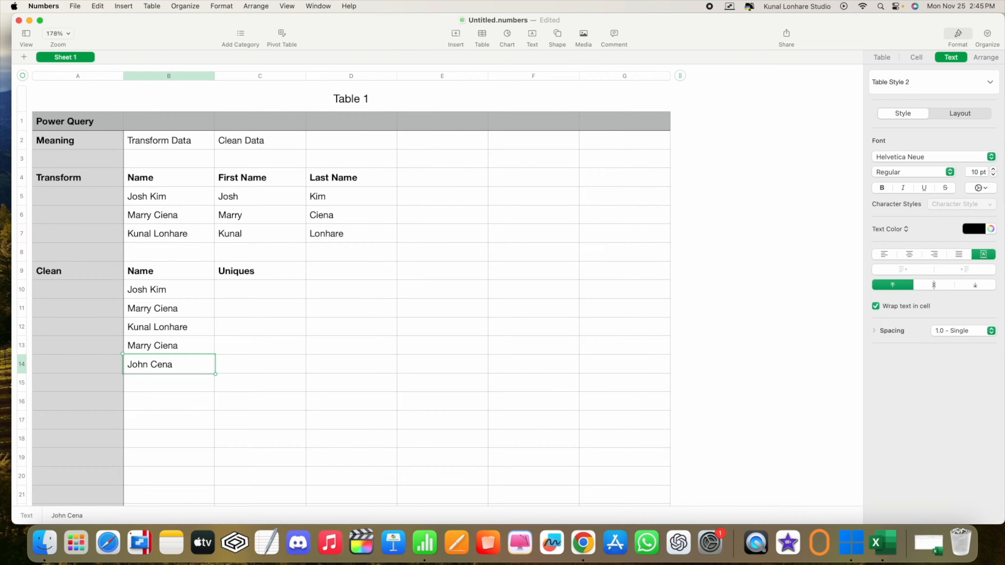
left_click(158, 368)
double_click(159, 365)
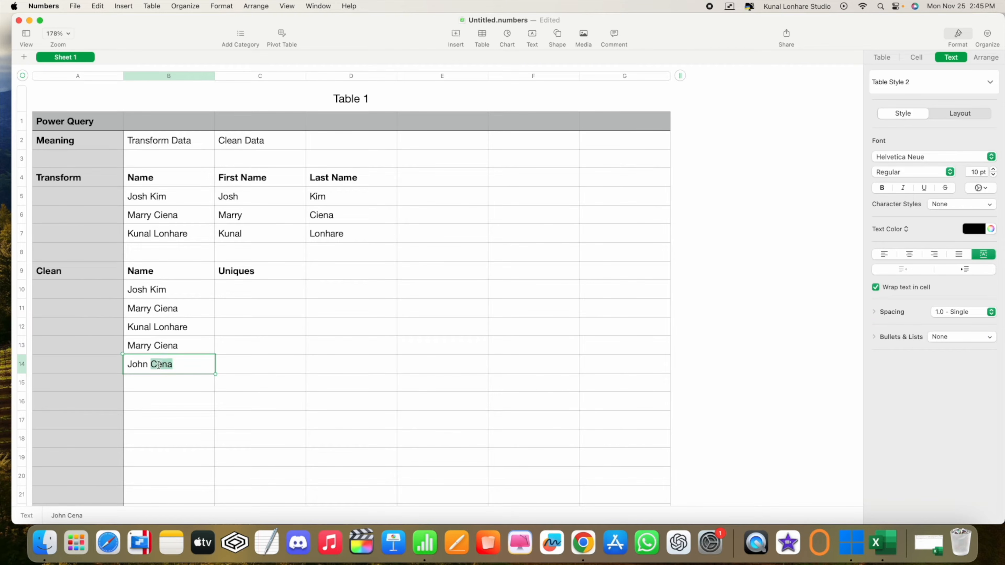
left_click(151, 363)
left_click(251, 368)
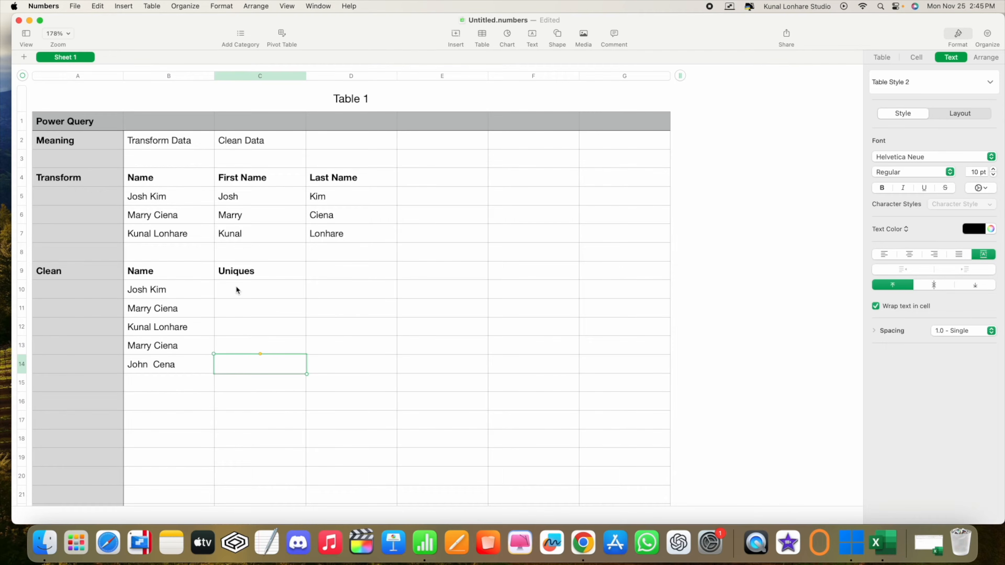
Copy B10:B14 into the Uniques column at C10 and delete the duplicate name in C13
left_click_drag(181, 288, 179, 363)
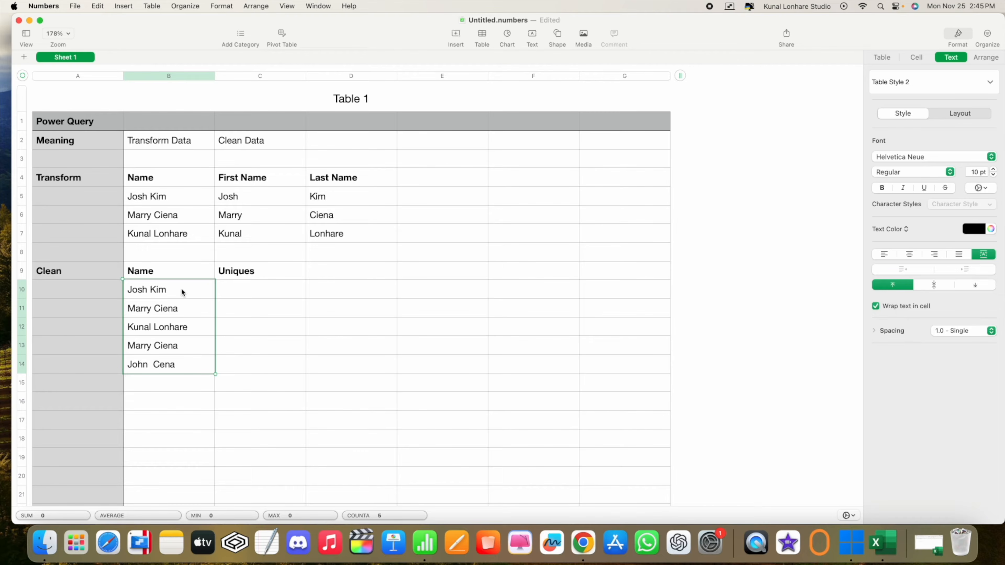
key("super+c")
left_click(223, 293)
key("super+v")
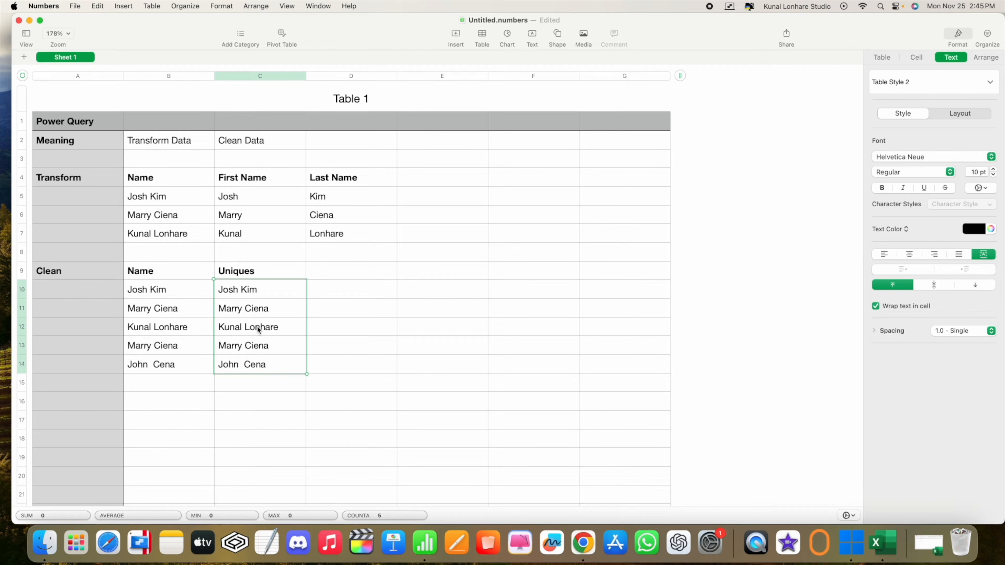
left_click(251, 314)
left_click(264, 347)
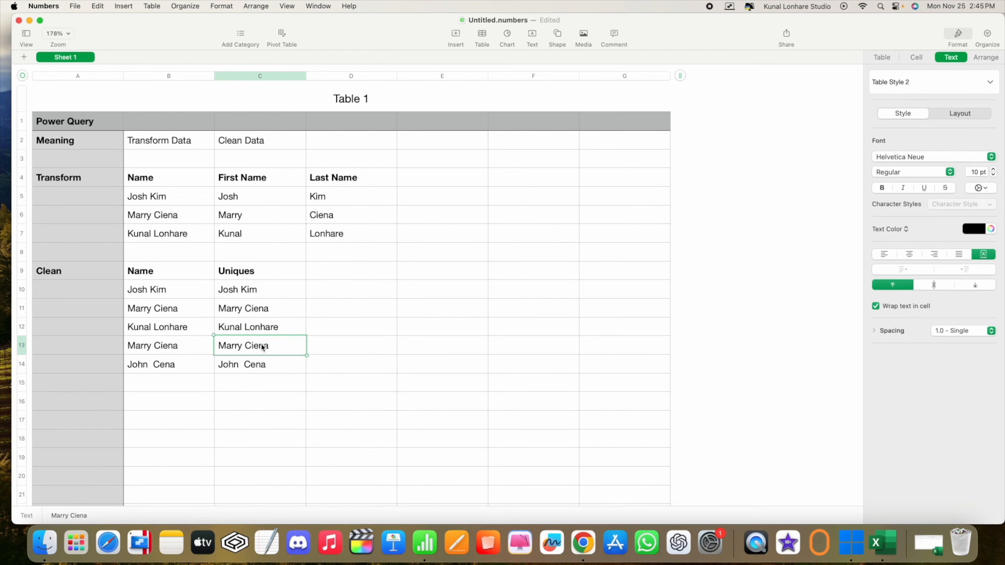
key("Delete")
Move the last name up into C13, clear C14, and remove its extra space
left_click(269, 364)
left_click_drag(268, 366, 256, 346)
left_click(243, 367)
key("Delete")
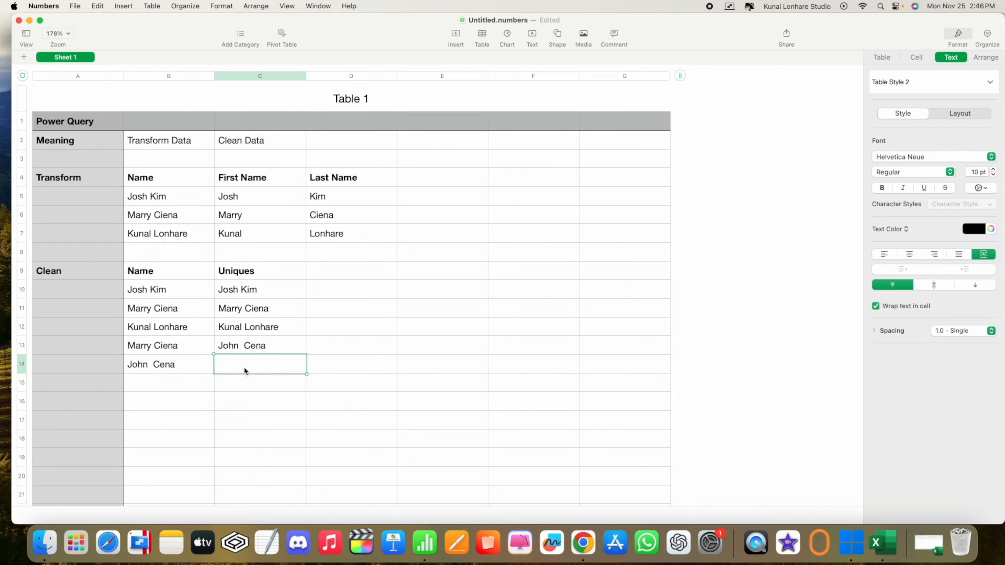
left_click(375, 364)
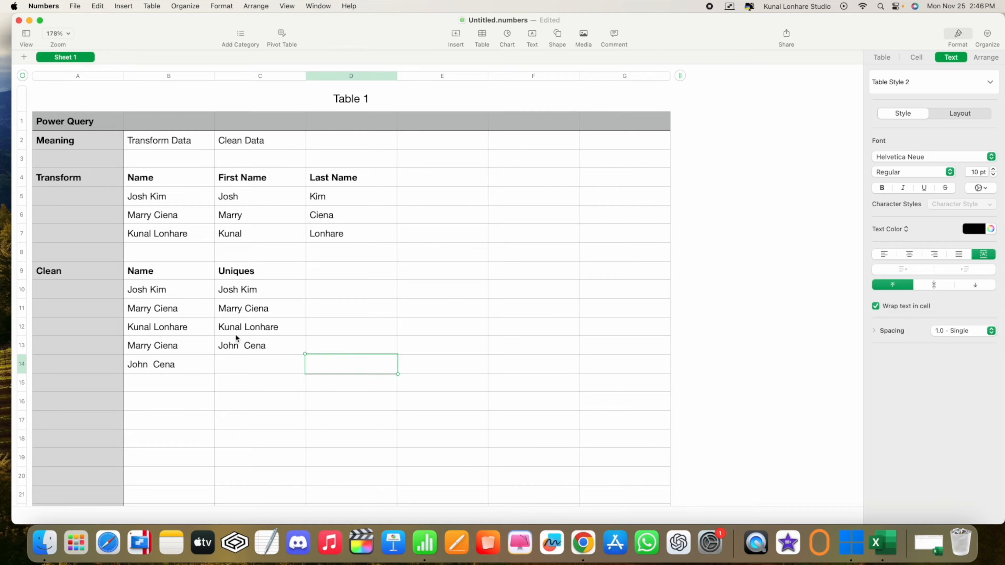
left_click(245, 348)
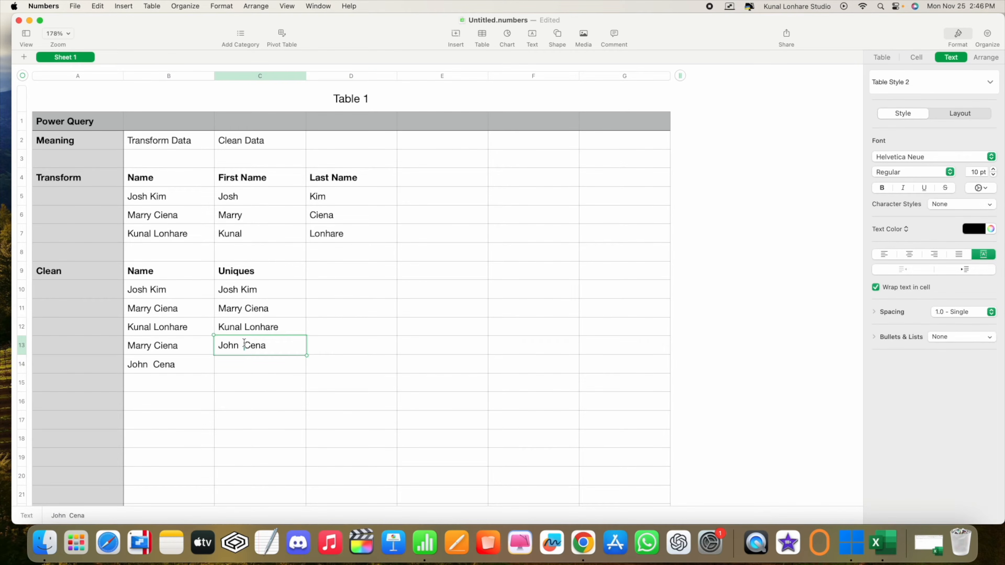
key("BackSpace")
left_click(348, 380)
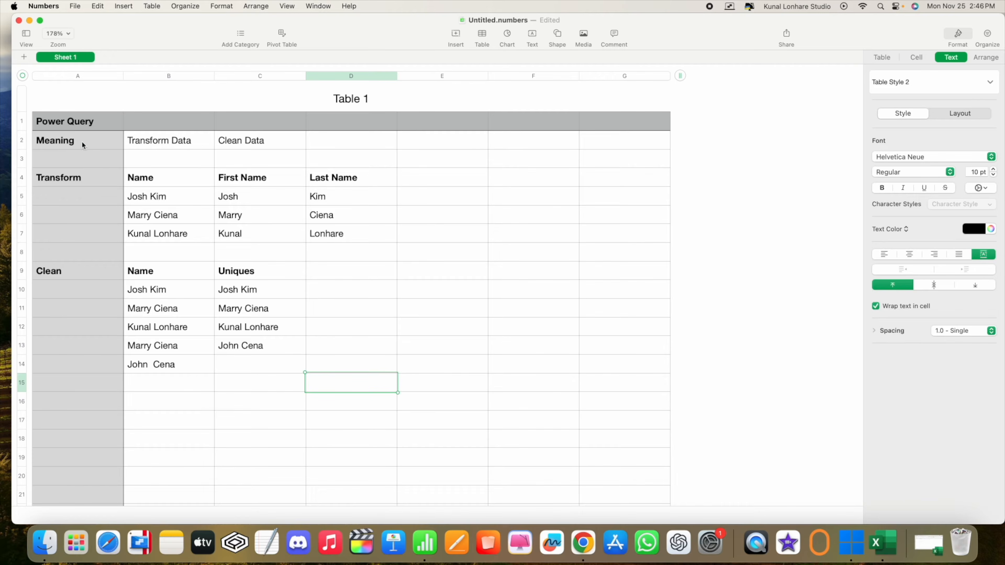
left_click(91, 178)
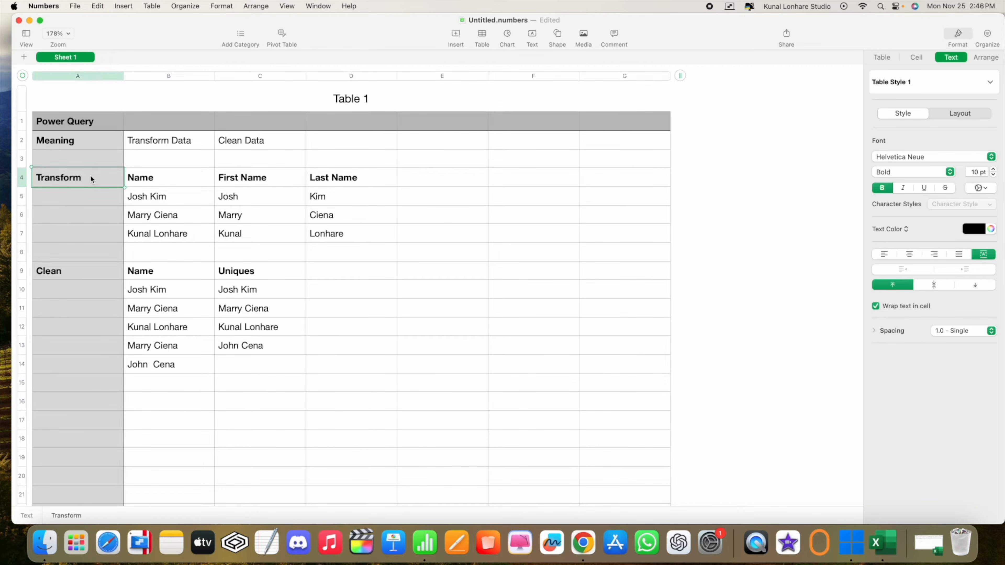
left_click(69, 272)
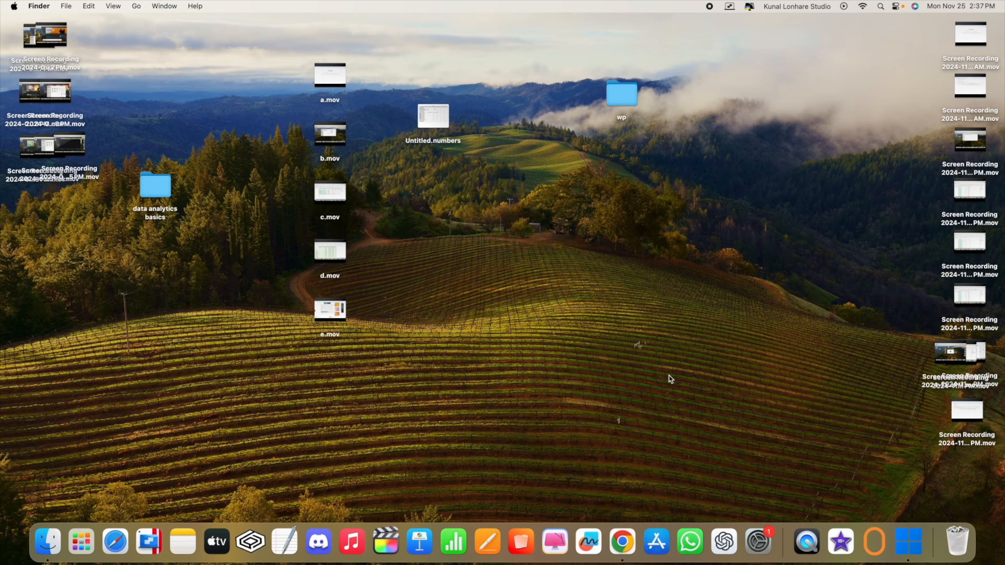
In Windows 11, launch Excel from Start, create a blank workbook, and toggle AutoSave
left_click(904, 543)
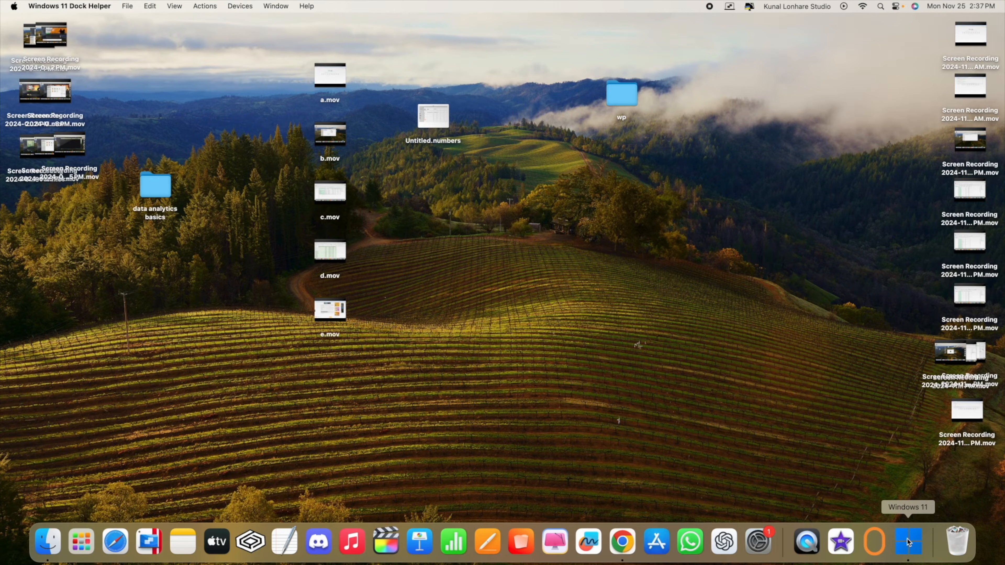
left_click(908, 542)
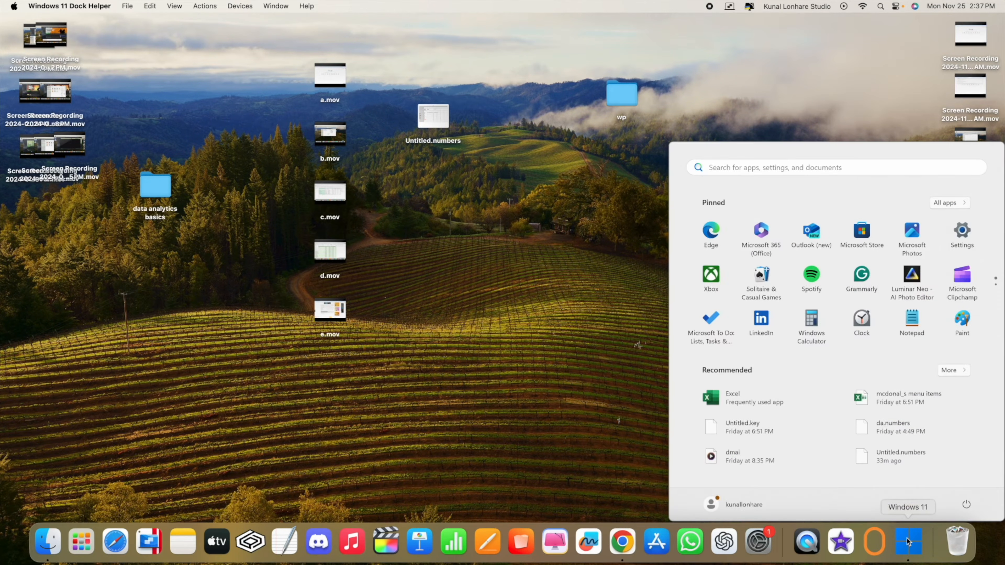
left_click(744, 400)
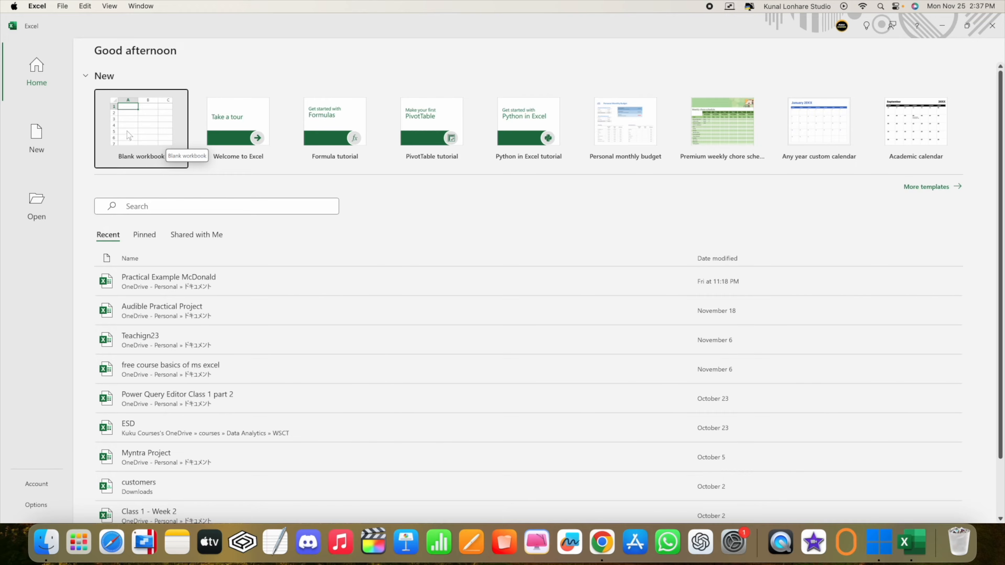
left_click(152, 133)
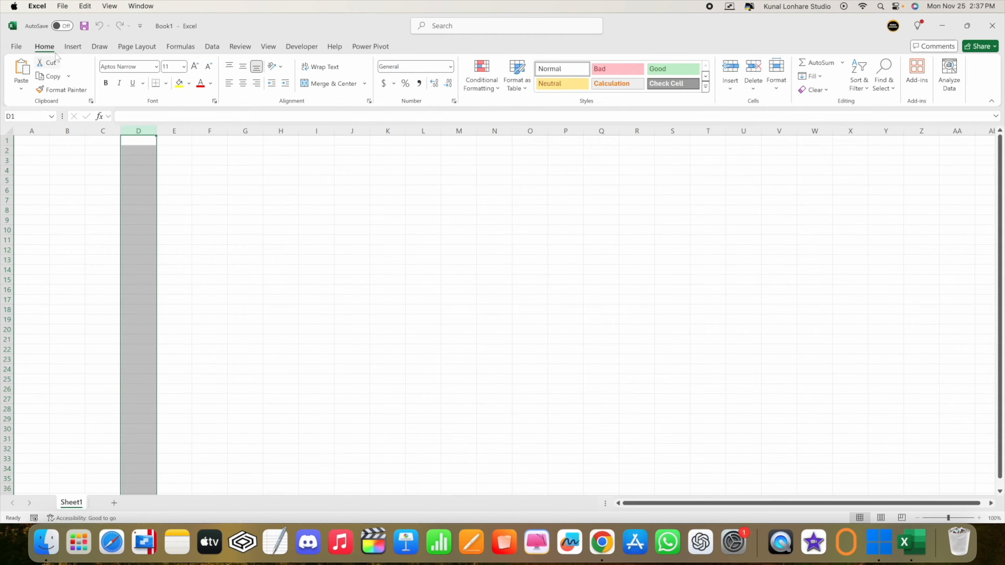
left_click(60, 27)
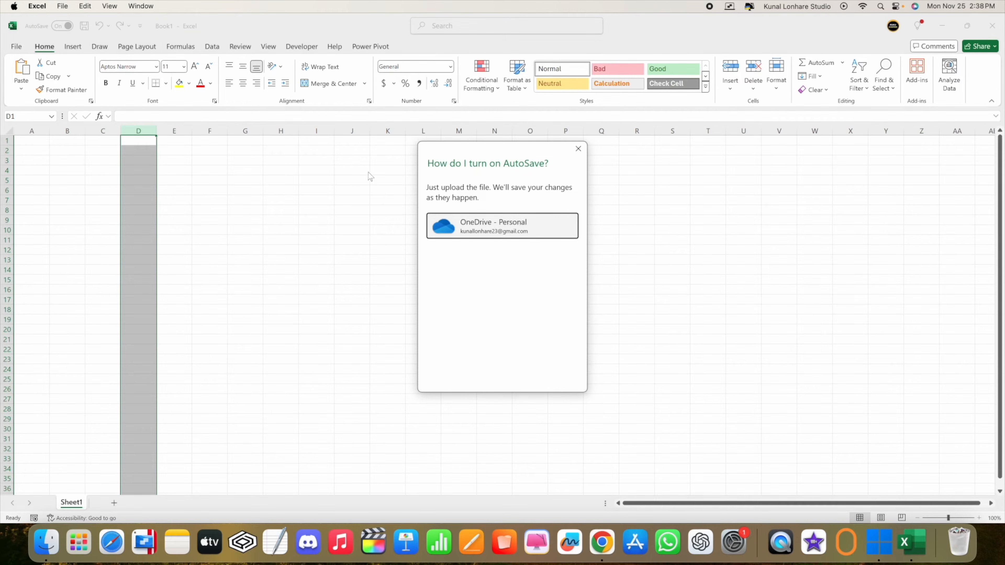
Save the workbook to OneDrive - Personal as 'Power Query ( Free Course )' with AutoSave on
left_click(489, 225)
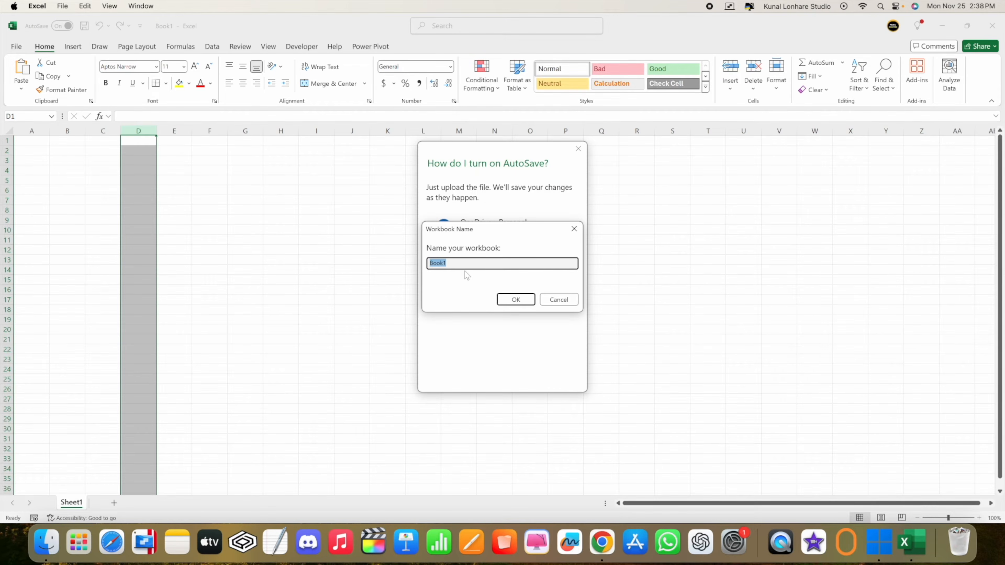
type("Power Query ( Free Course")
left_click(525, 302)
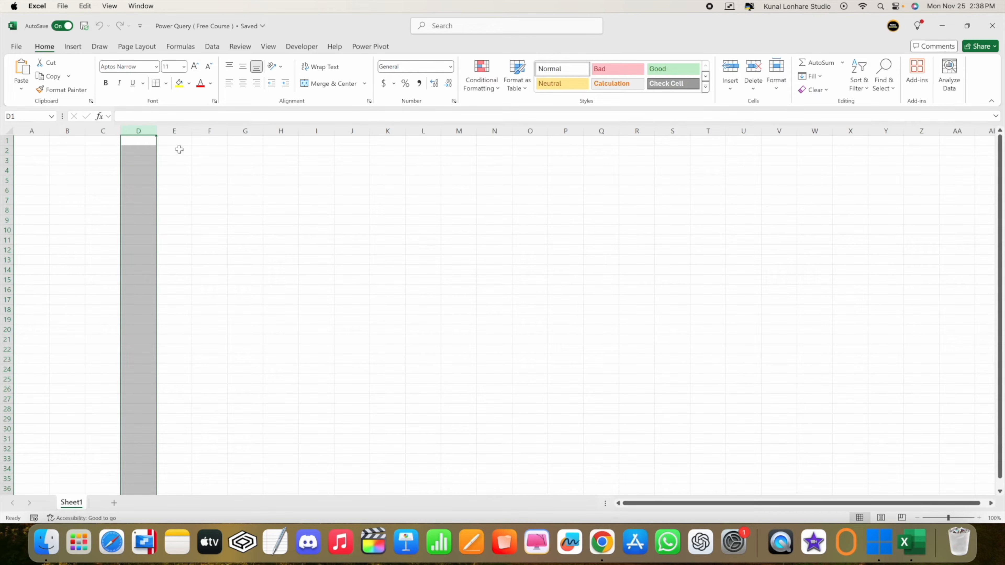
Select cell E4, return to the sheet's top-left, and switch to the browser
left_click(194, 159)
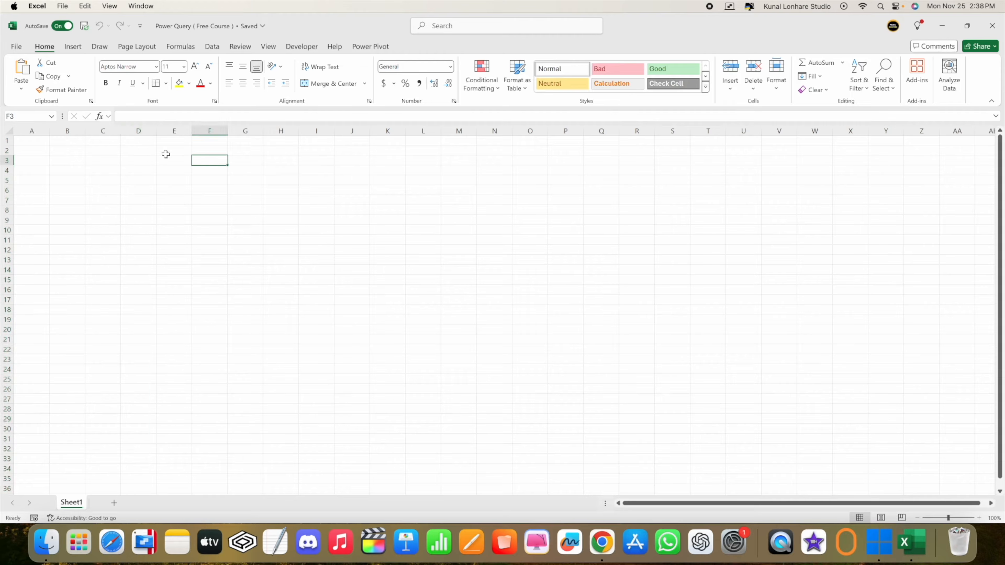
left_click(158, 169)
scroll(211, 222, "up", 5)
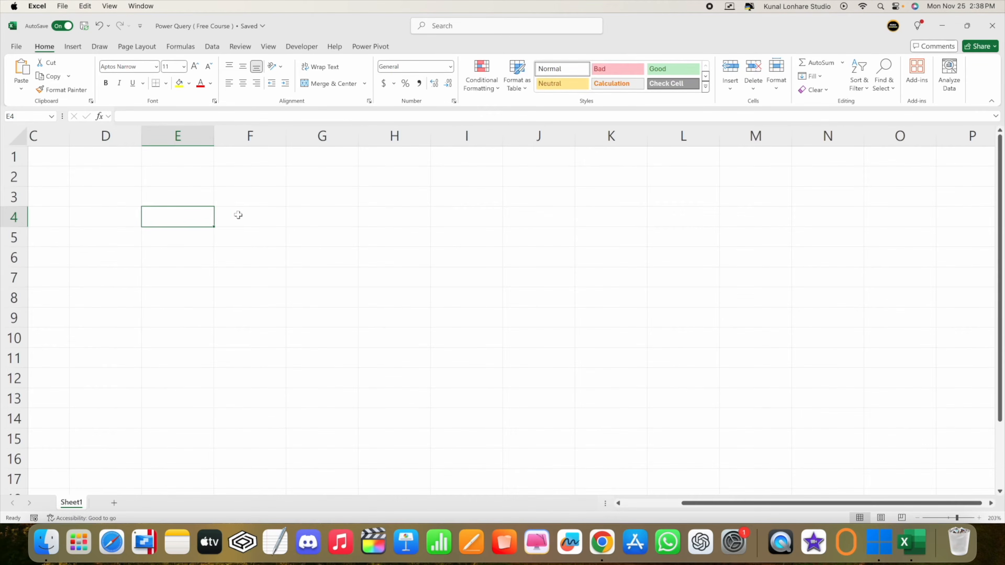
scroll(237, 215, "left", 3)
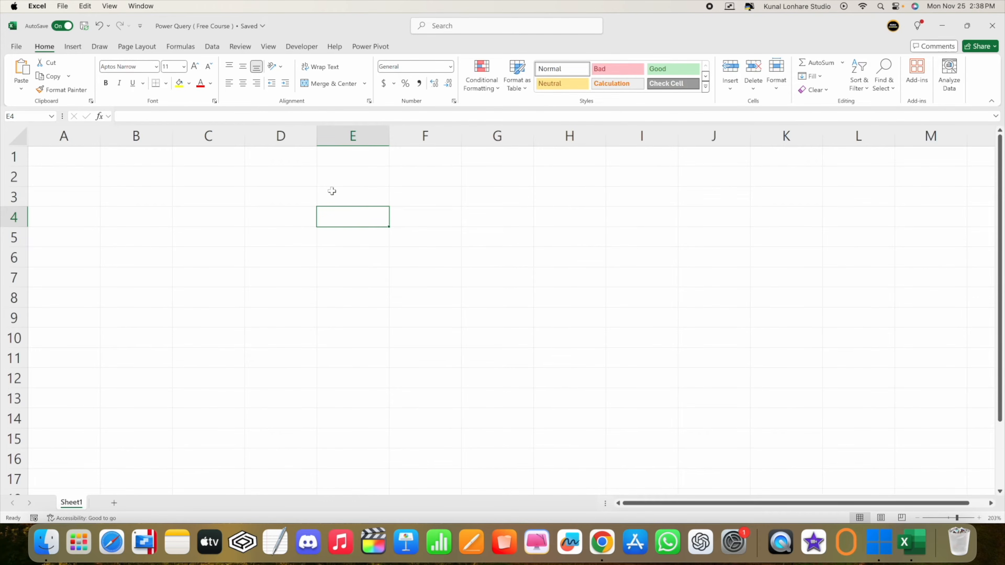
key("ctrl+Right")
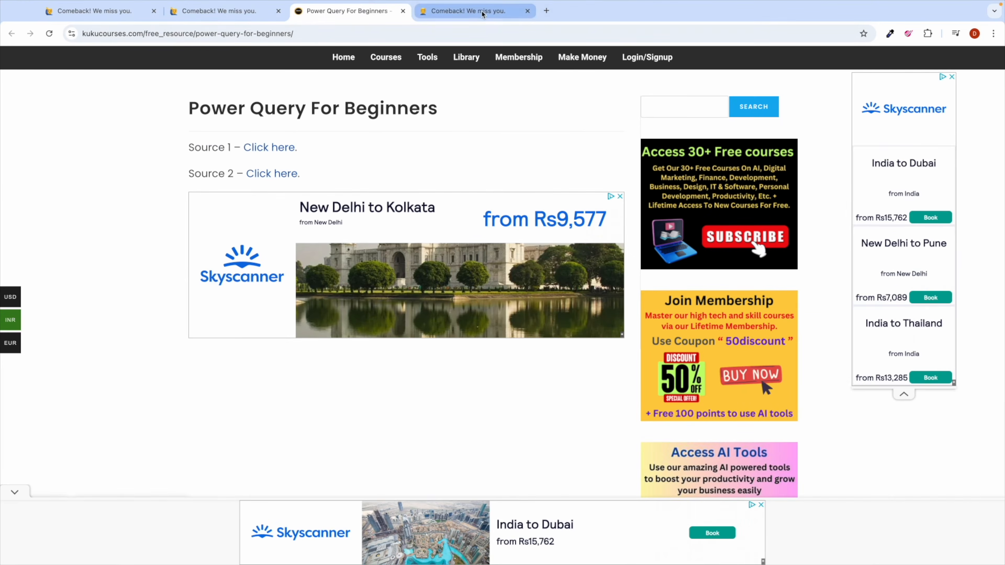
Close the Free Resources Library tab and open Source 1, the Wikipedia 2020 Olympics medal table
left_click(482, 12)
key("ctrl+Left")
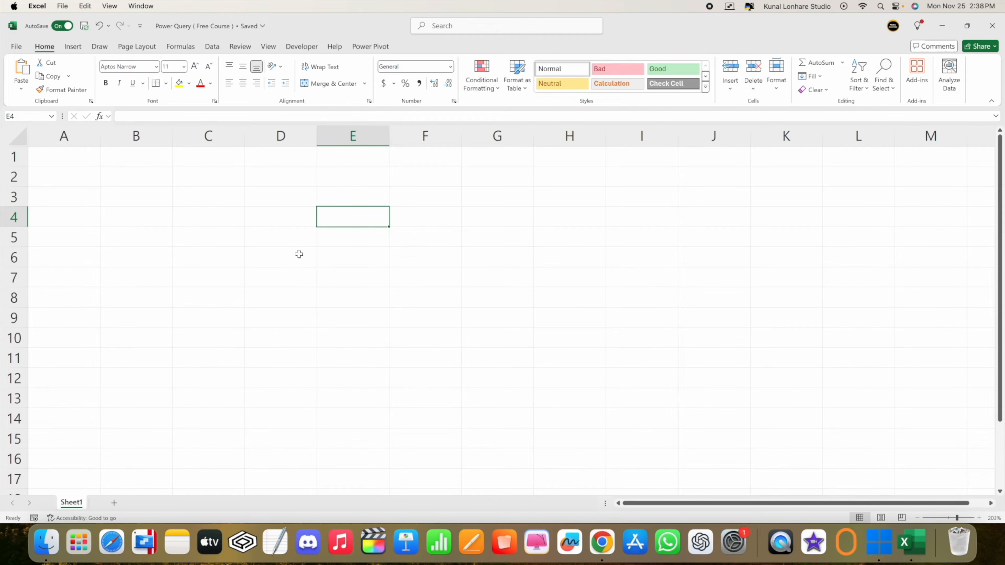
left_click(236, 233)
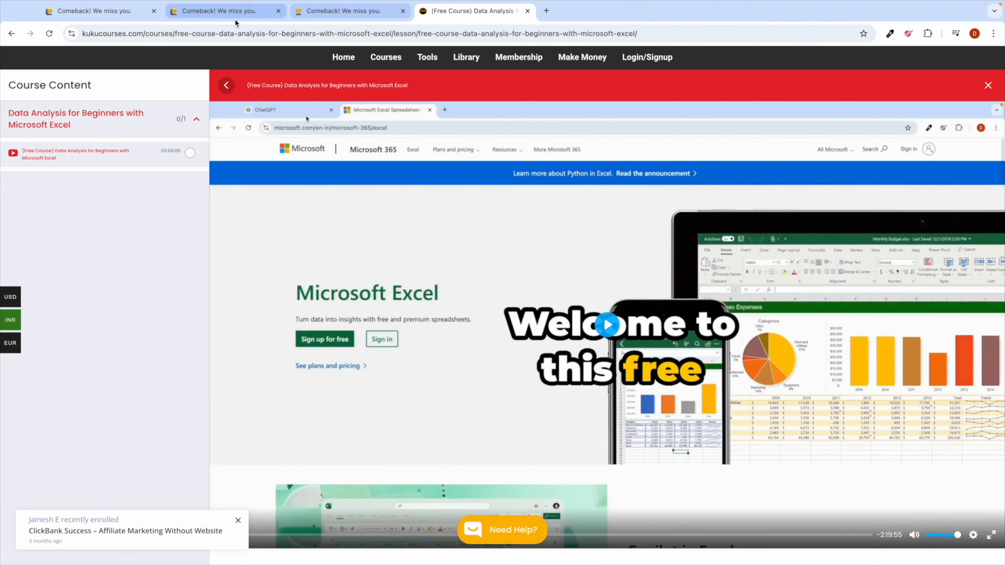
left_click(228, 12)
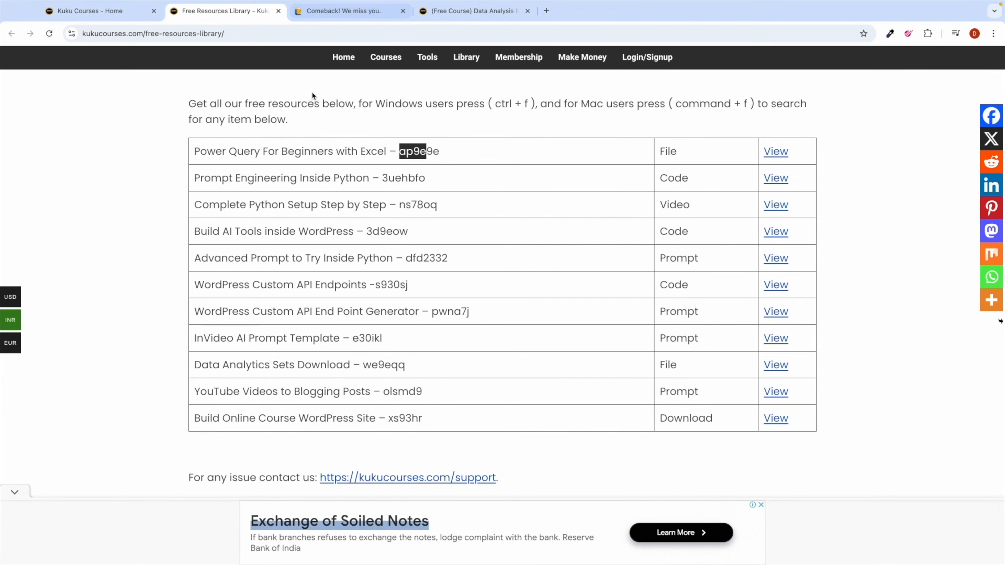
left_click(344, 15)
left_click(280, 13)
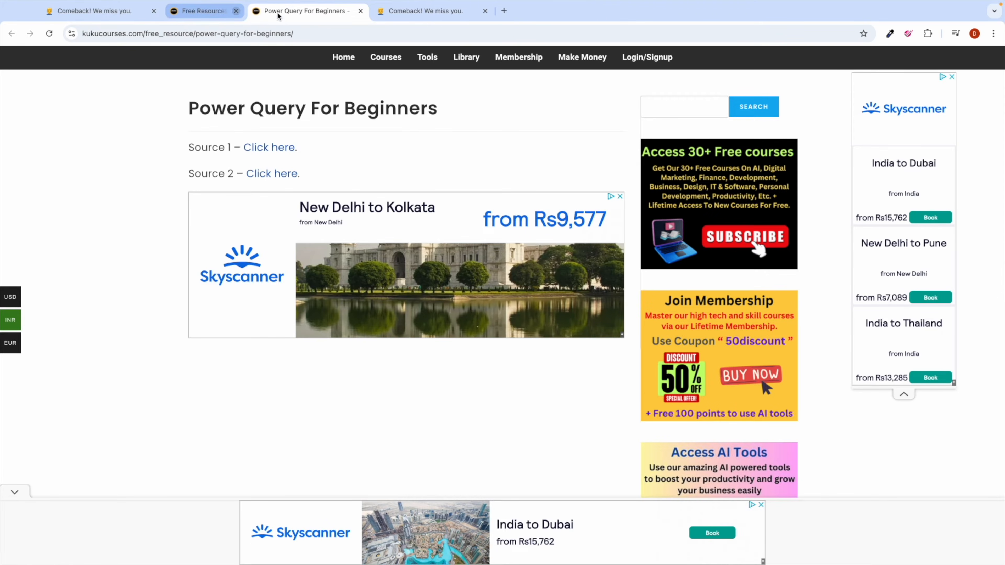
left_click(261, 148)
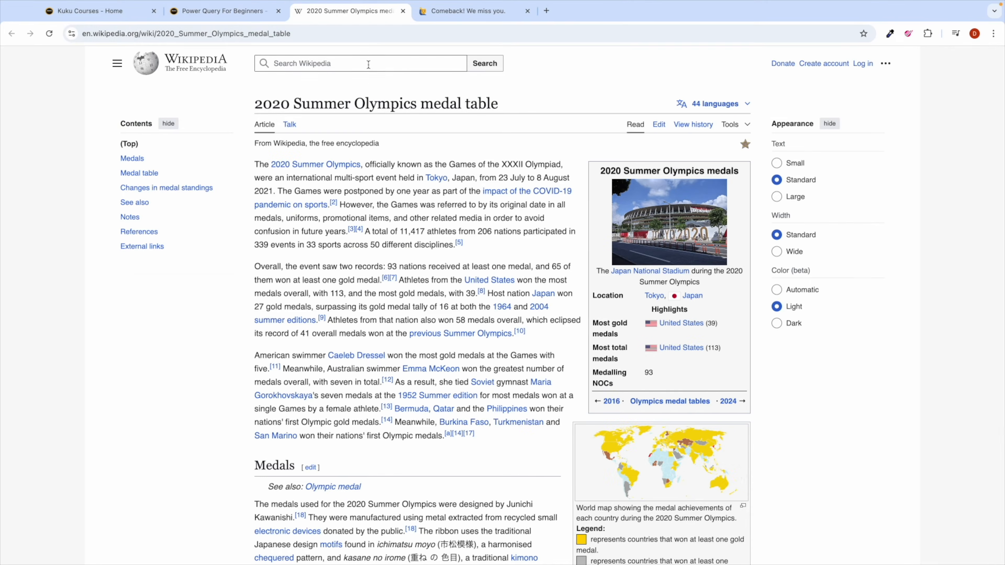
Scroll through the medal table from United States down to the 93-entry totals row and back
triple_click(287, 100)
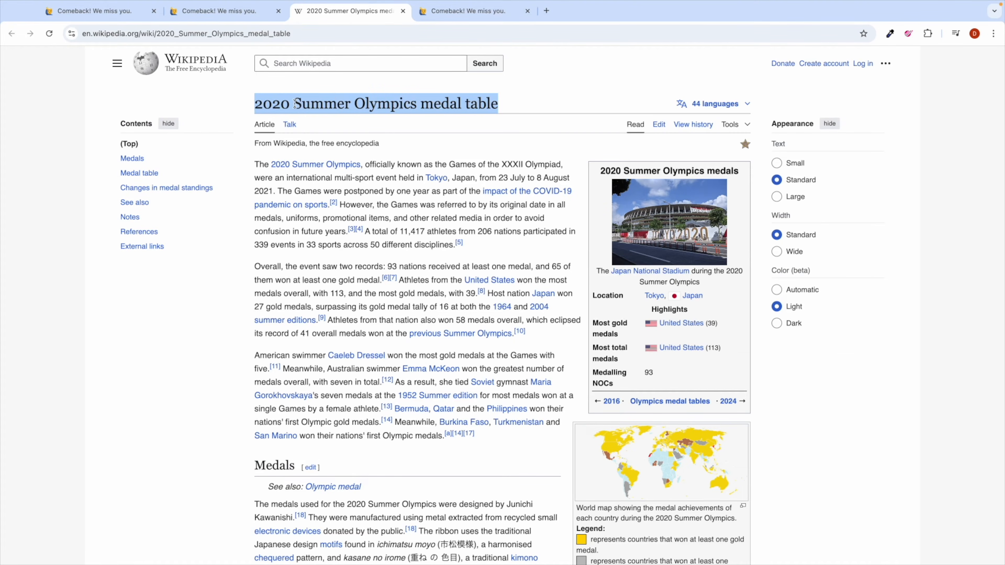
left_click(472, 102)
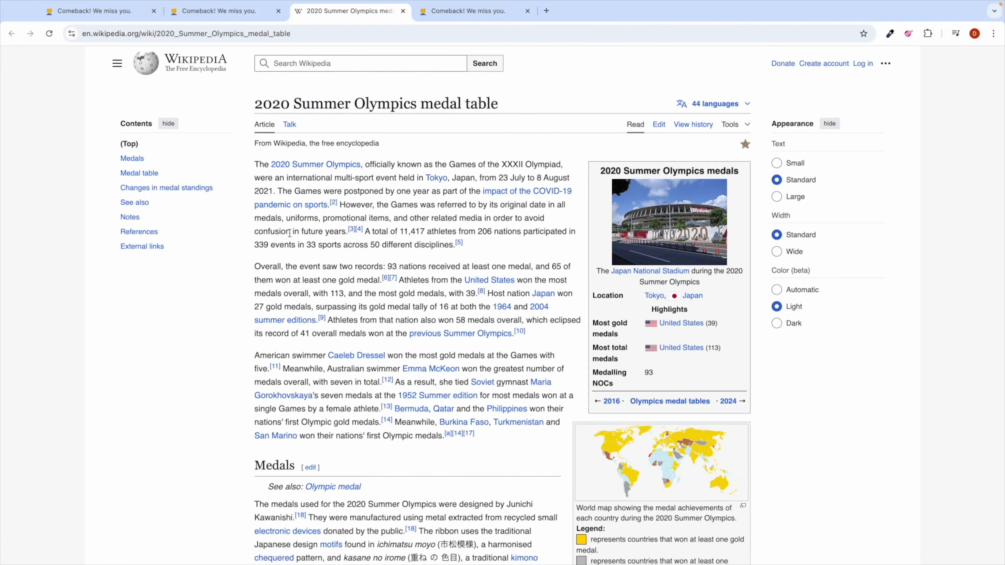
scroll(267, 265, "down", 10)
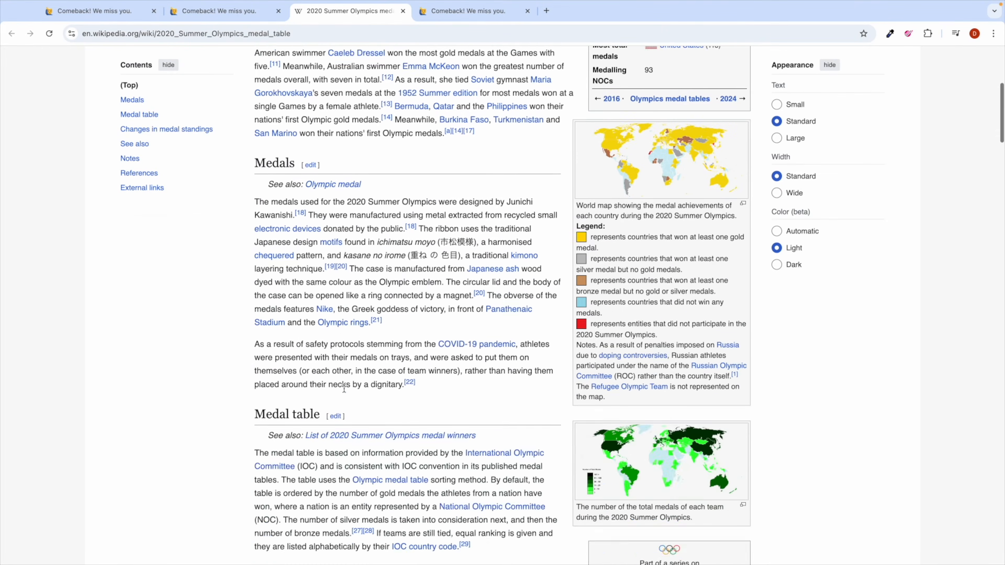
scroll(345, 392, "down", 12)
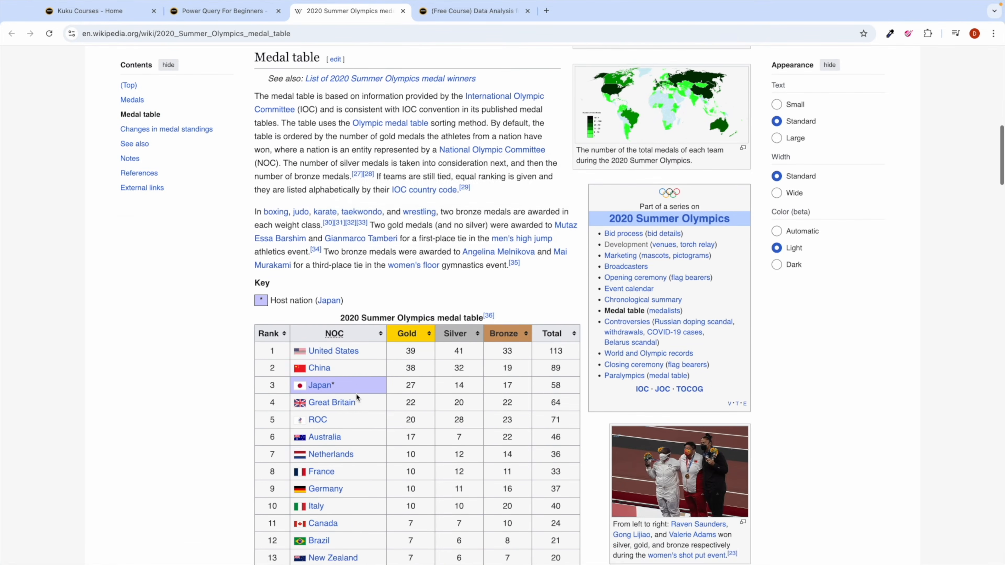
scroll(355, 394, "down", 14)
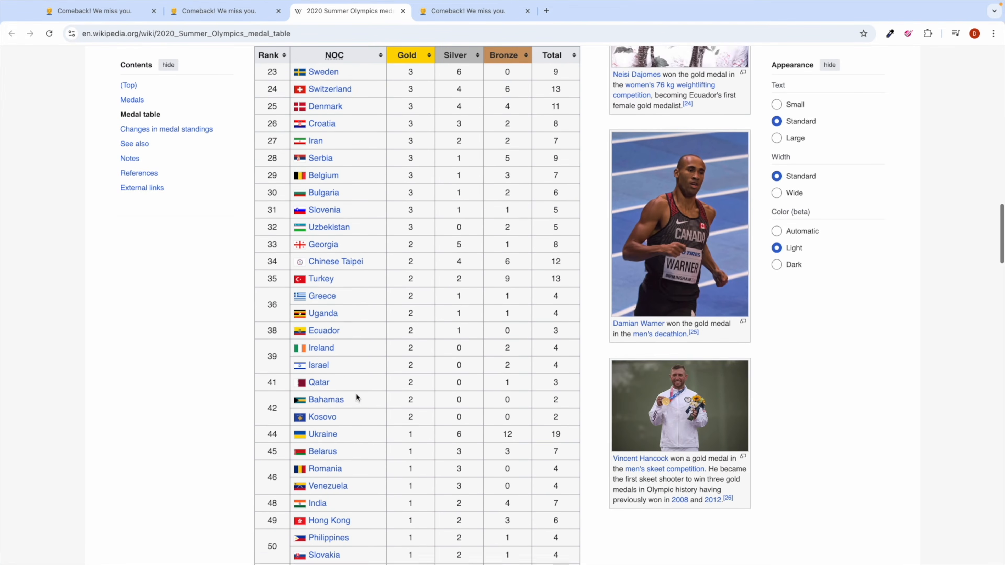
scroll(355, 394, "down", 13)
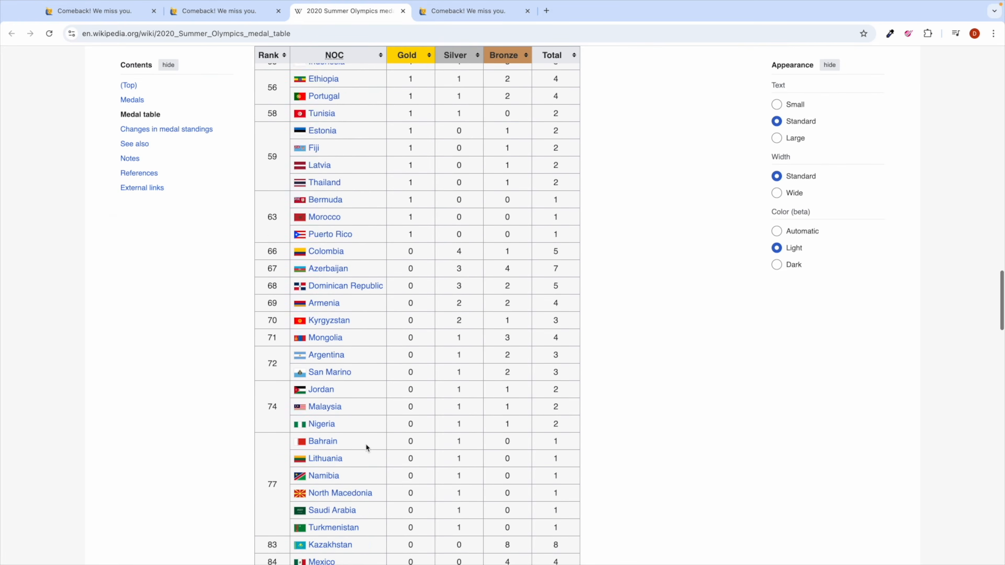
scroll(386, 390, "down", 9)
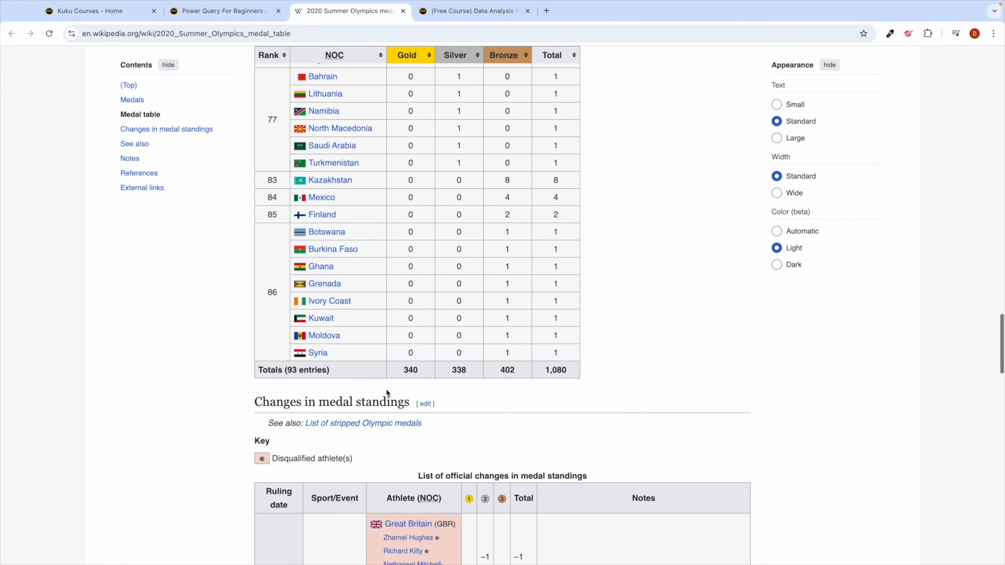
scroll(336, 292, "up", 20)
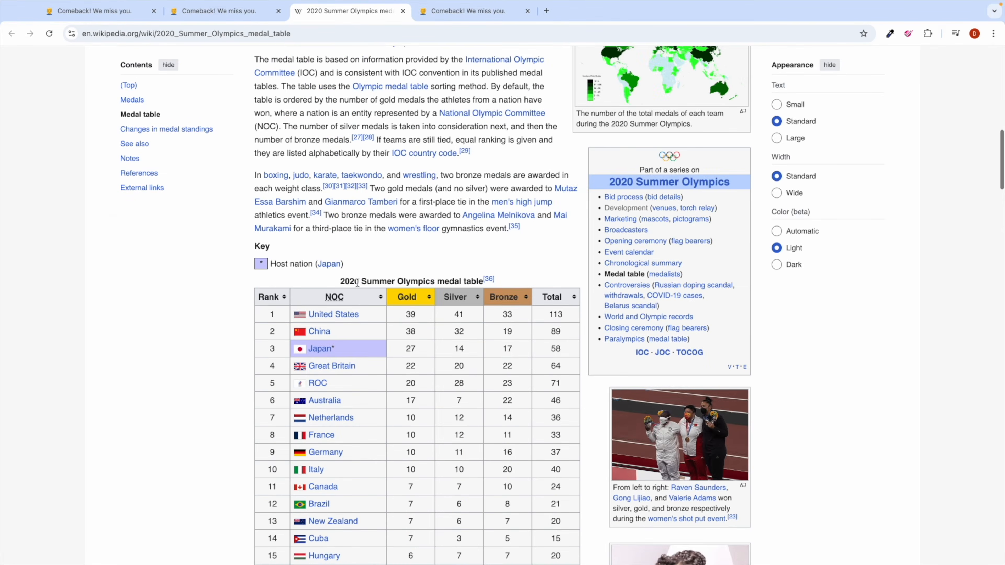
scroll(352, 405, "up", 6)
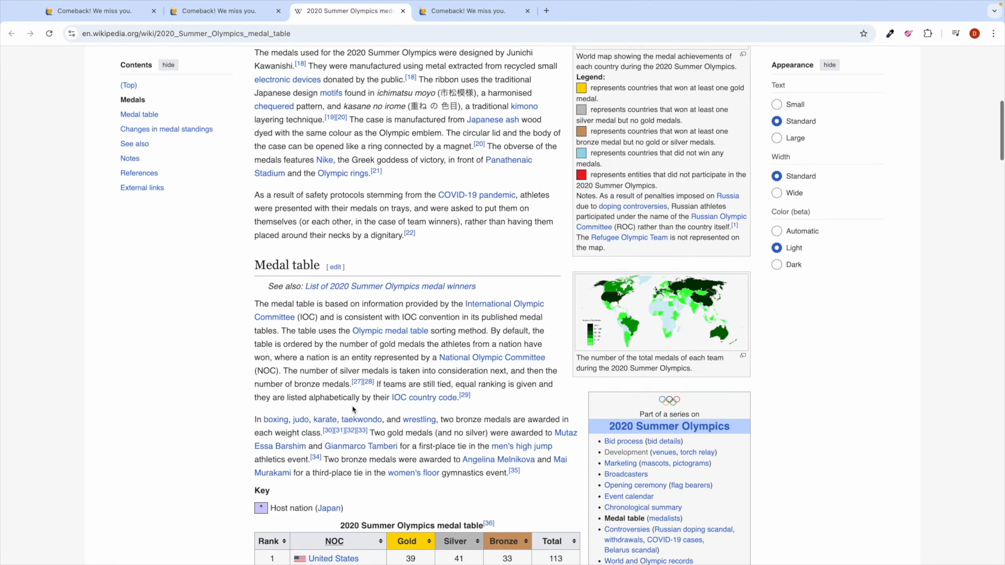
scroll(301, 371, "down", 7)
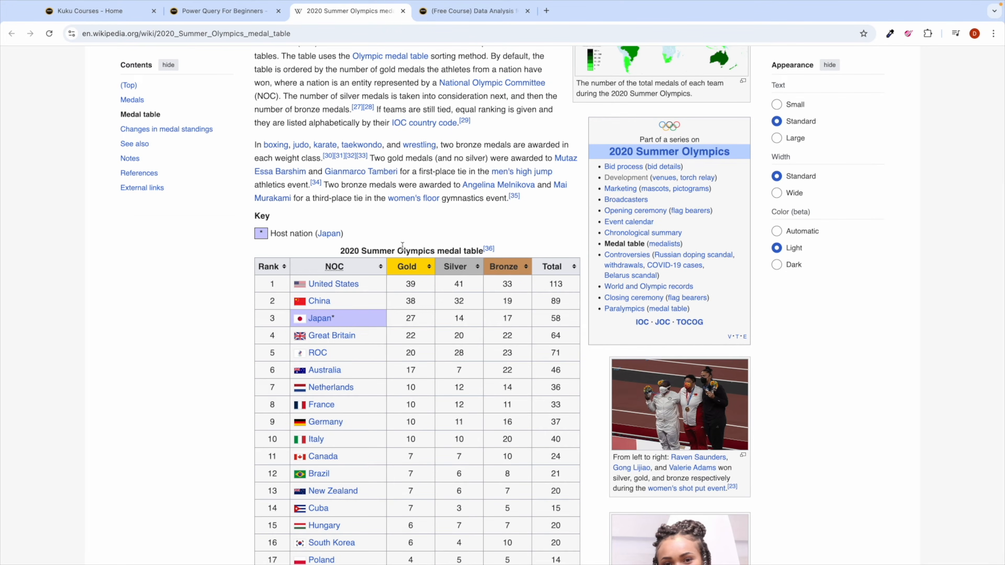
key("ctrl+Left")
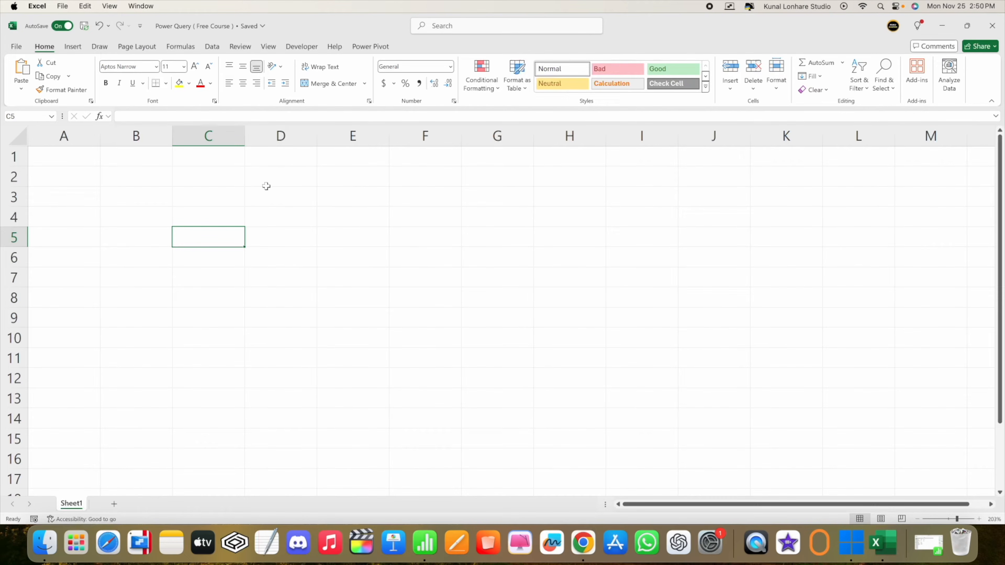
key("ctrl+Right")
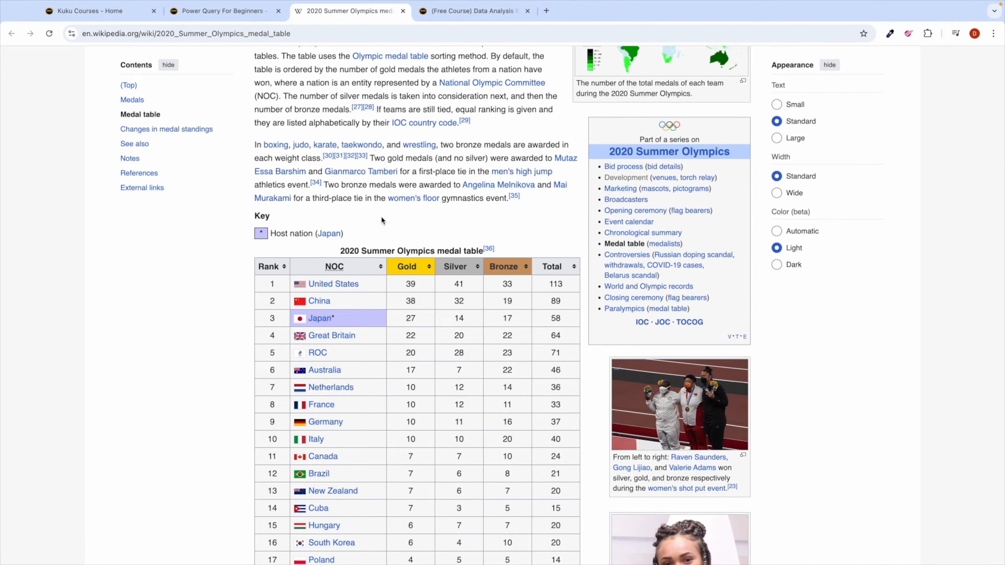
Scroll to the medal-standings change lists and select their captions
scroll(381, 220, "down", 2)
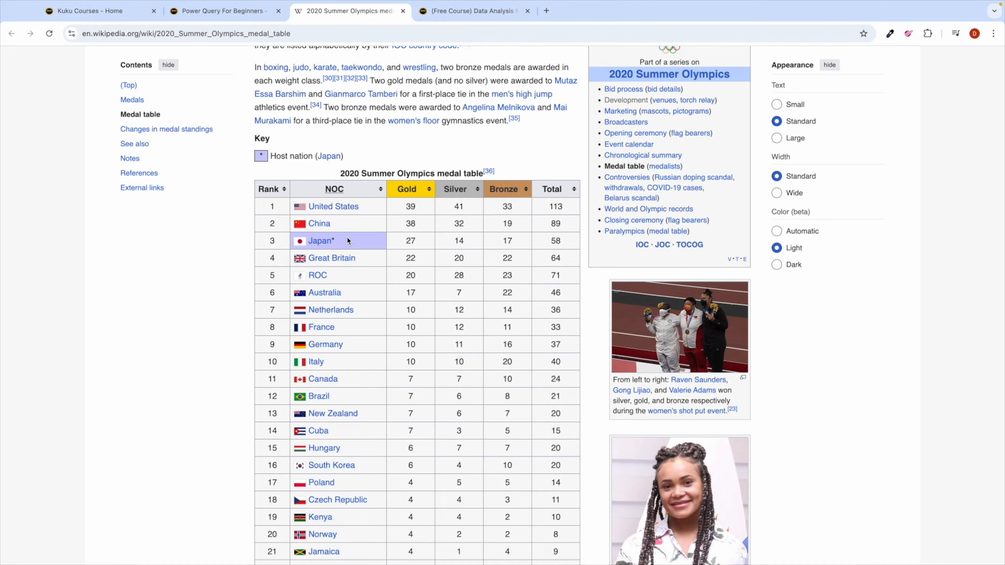
scroll(410, 366, "down", 7)
scroll(411, 366, "down", 20)
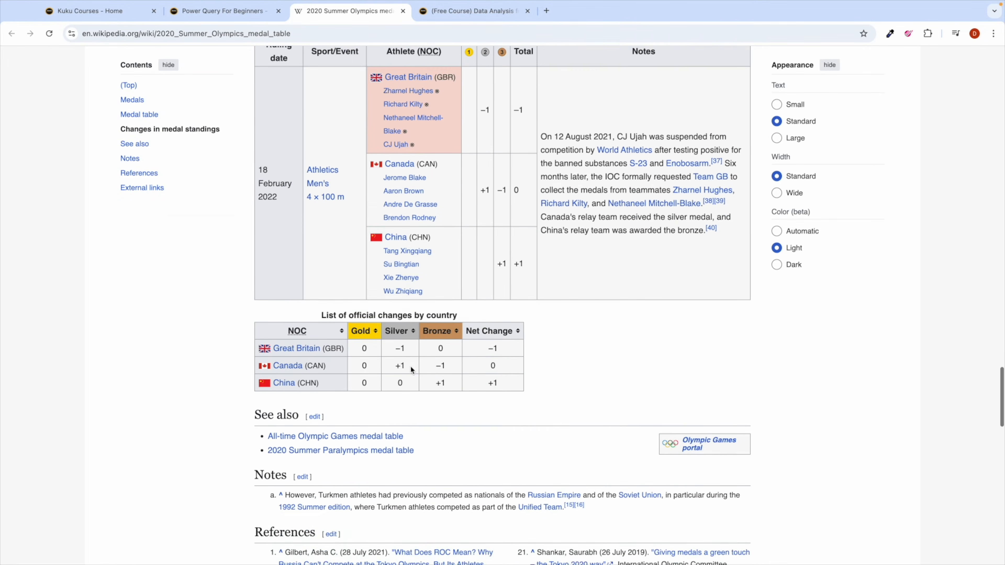
scroll(412, 369, "up", 1)
scroll(444, 138, "up", 1)
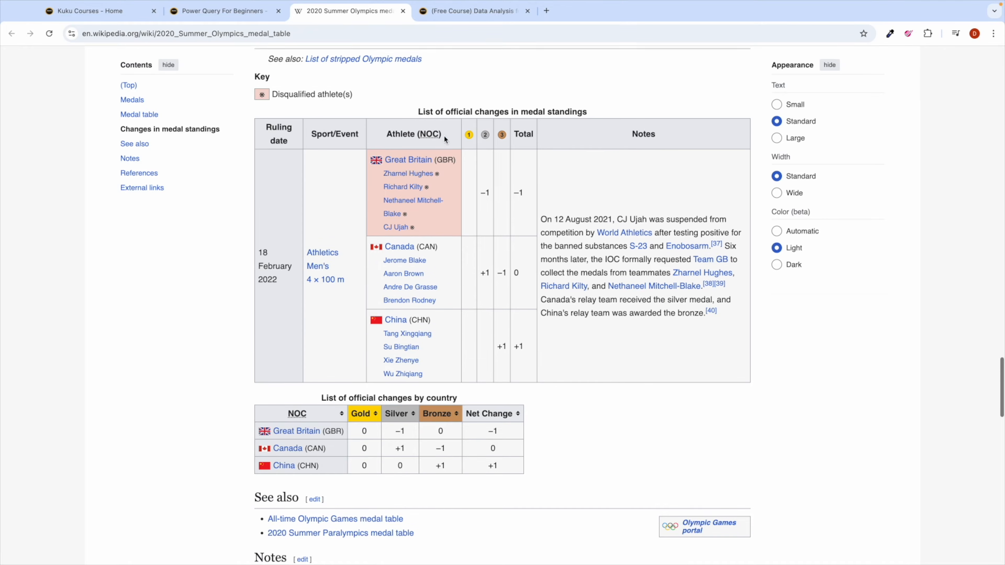
scroll(444, 135, "up", 1)
triple_click(444, 129)
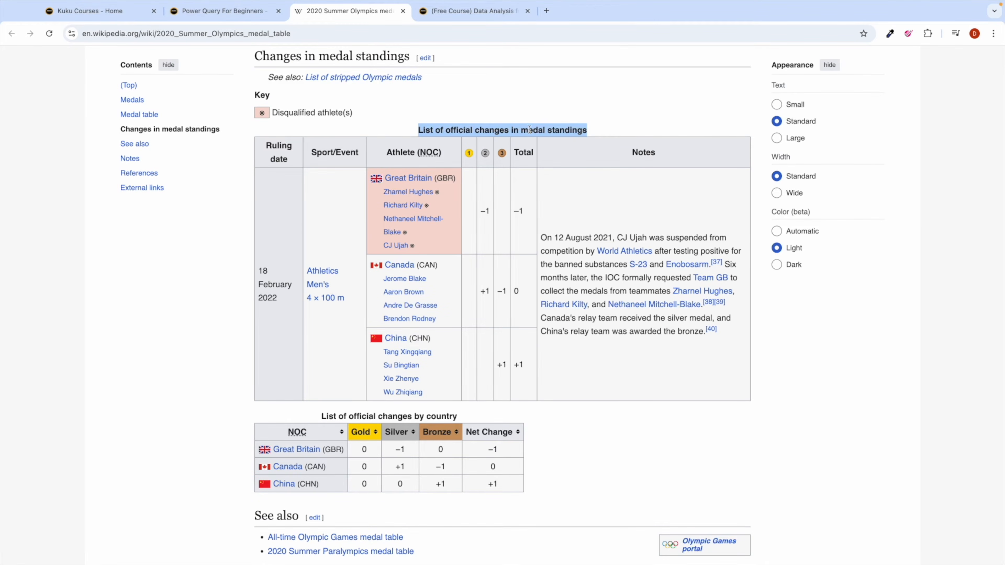
left_click(177, 353)
scroll(248, 361, "down", 4)
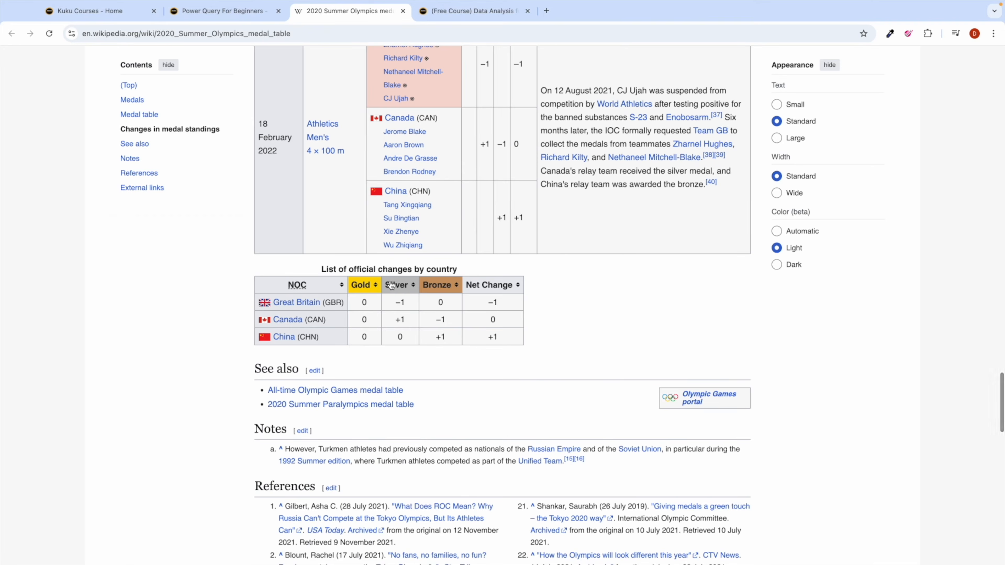
triple_click(363, 269)
Bring the medal table into view, select its caption line, and switch to Excel
scroll(434, 403, "down", 15)
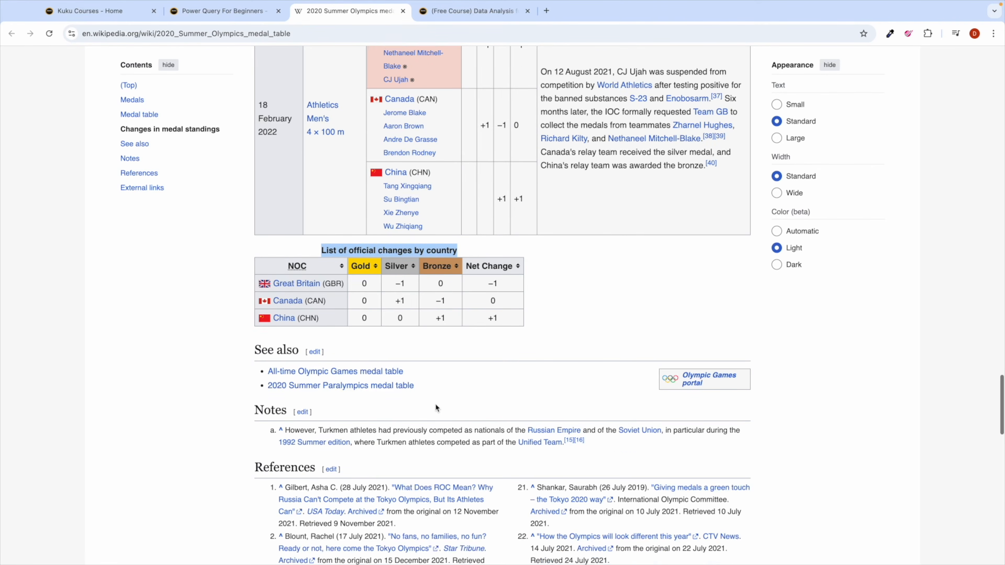
scroll(435, 403, "down", 10)
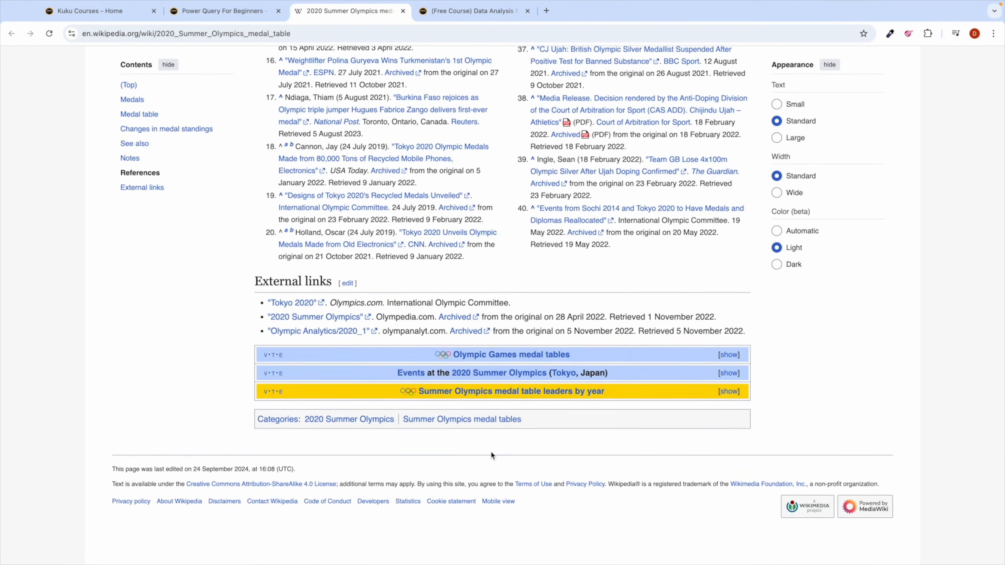
scroll(432, 320, "up", 20)
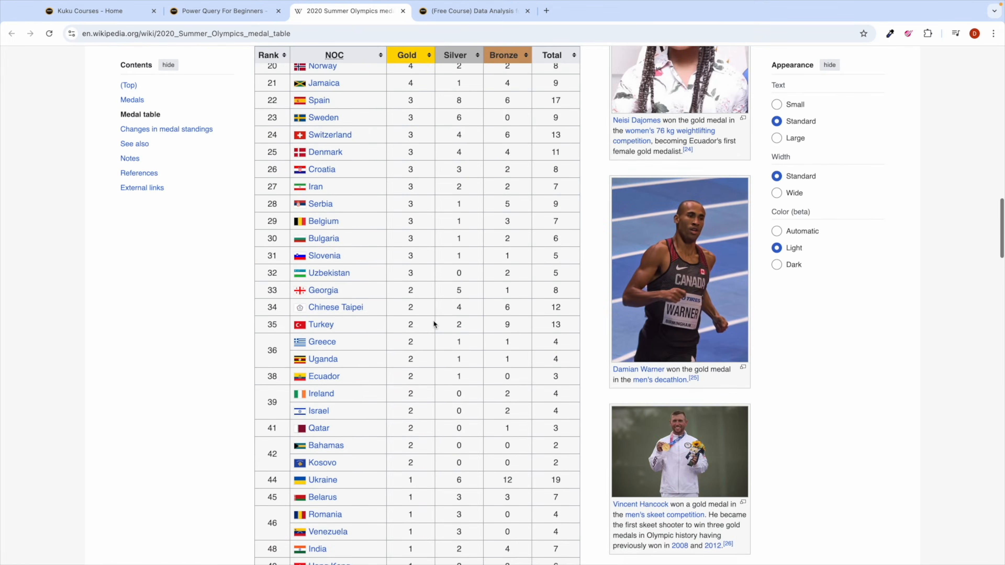
scroll(433, 320, "up", 9)
scroll(404, 347, "down", 2)
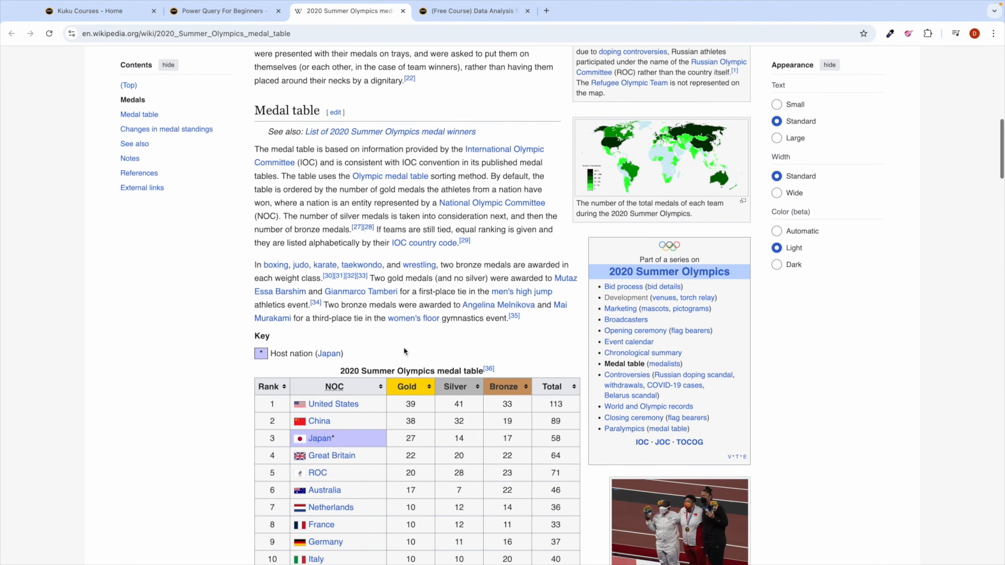
triple_click(356, 369)
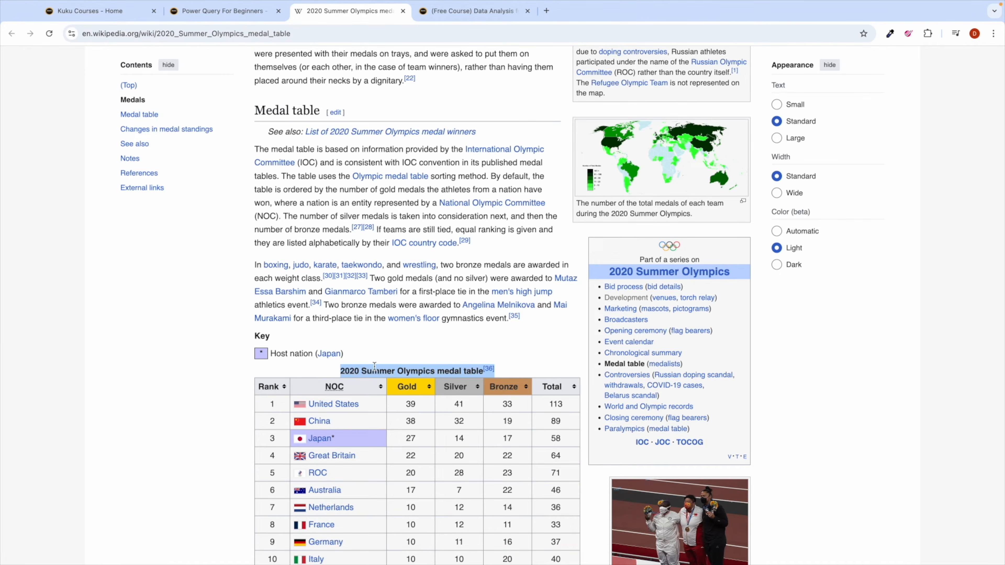
key("ctrl+Left")
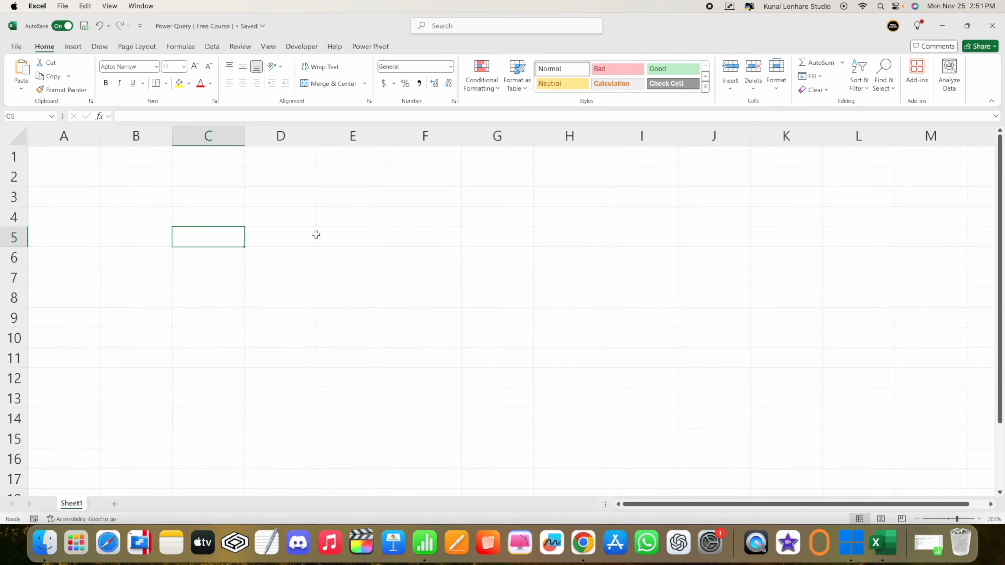
Select cell A1 in the empty Excel sheet and go back to the Wikipedia medal table
key("ctrl+Right")
key("ctrl+Left")
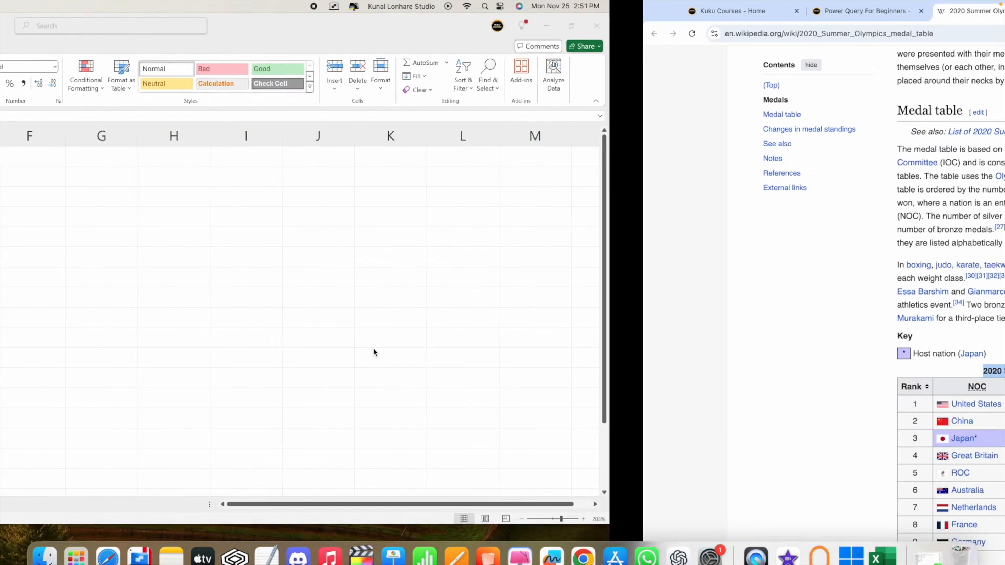
left_click(79, 154)
key("ctrl+Right")
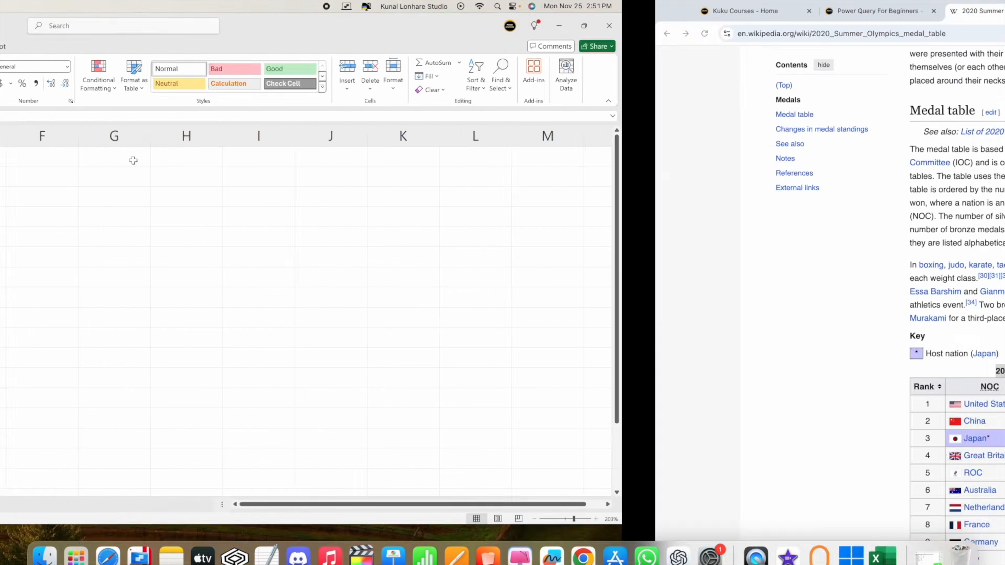
scroll(378, 388, "down", 3)
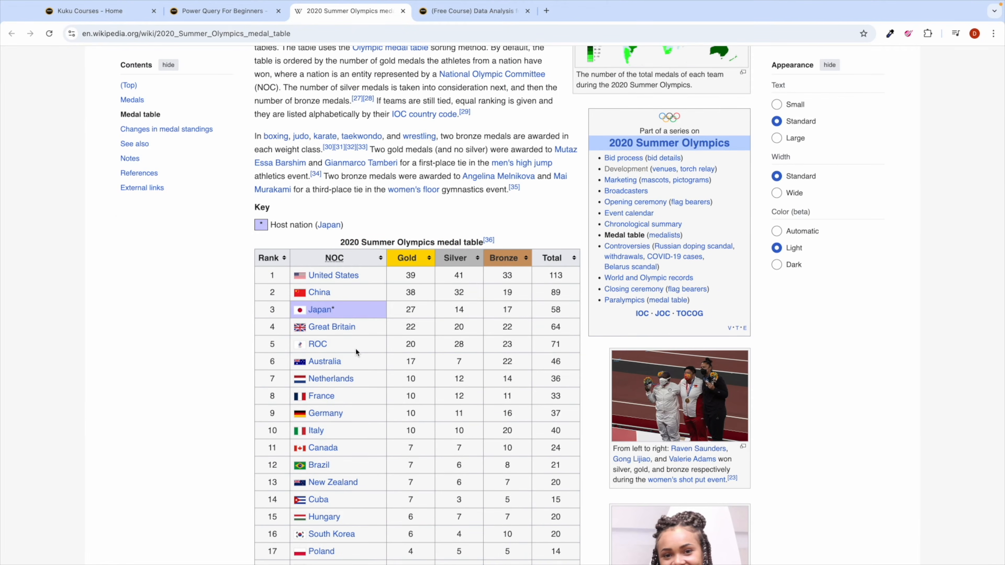
scroll(356, 351, "down", 6)
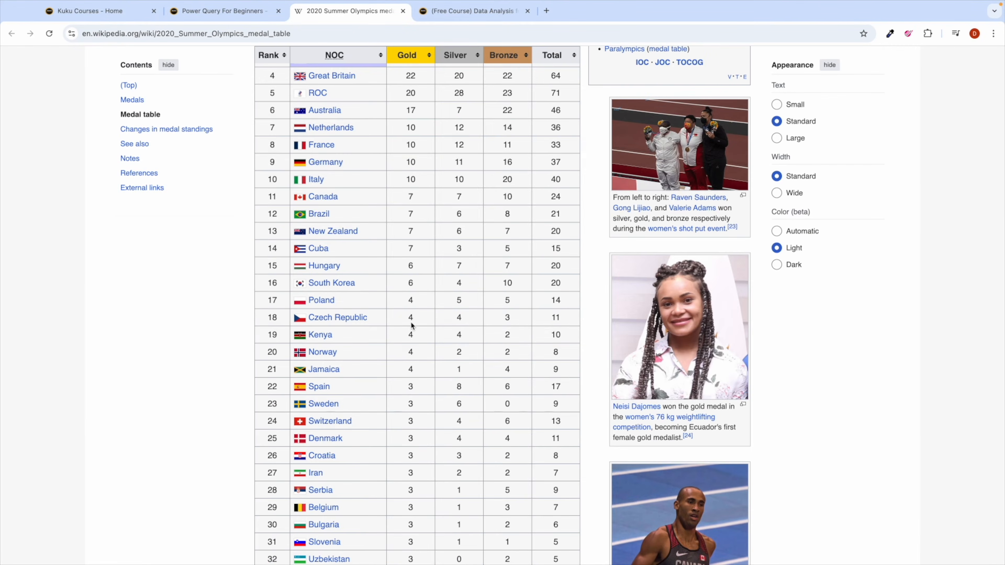
scroll(411, 328, "up", 9)
key("ctrl+Left")
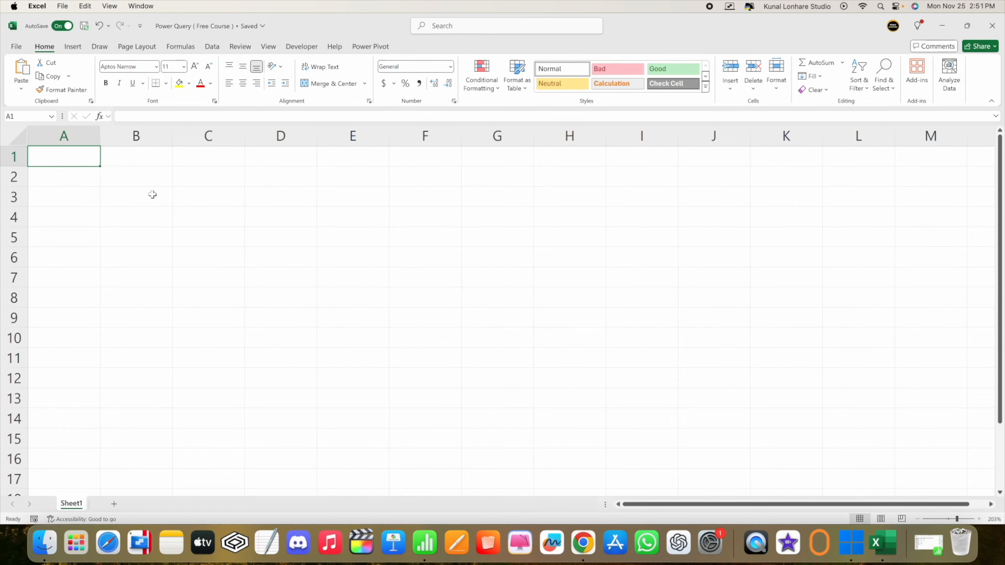
key("ctrl+Right")
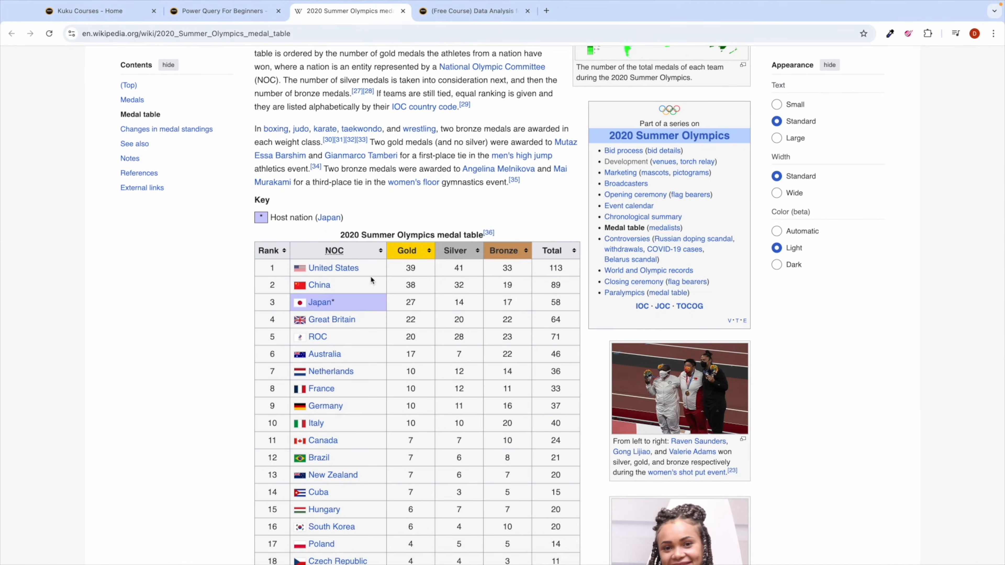
Scroll the Wikipedia medal table, glancing at Excel, and select 'Summer' in the table caption
scroll(376, 344, "down", 3)
scroll(405, 336, "down", 5)
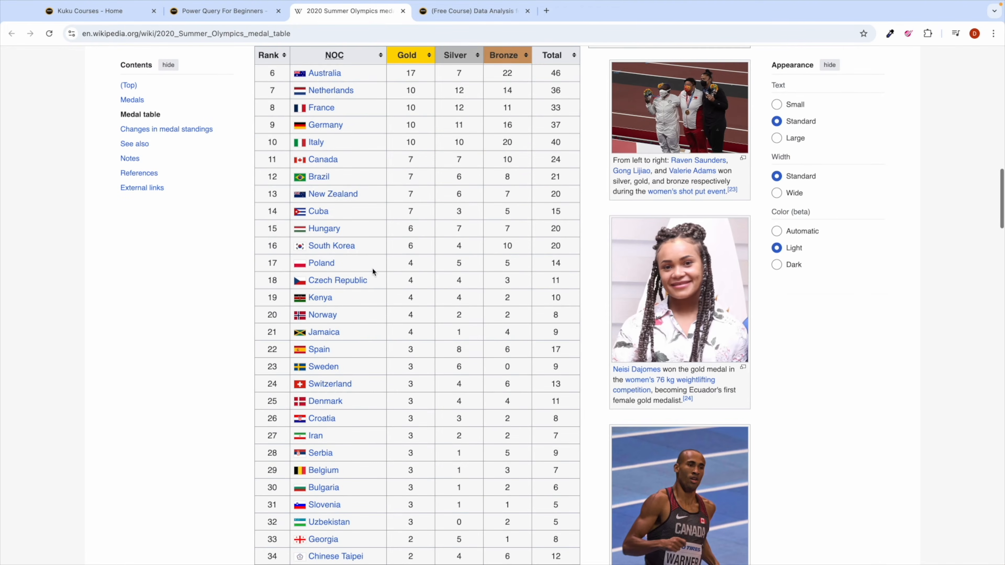
key("ctrl+Left")
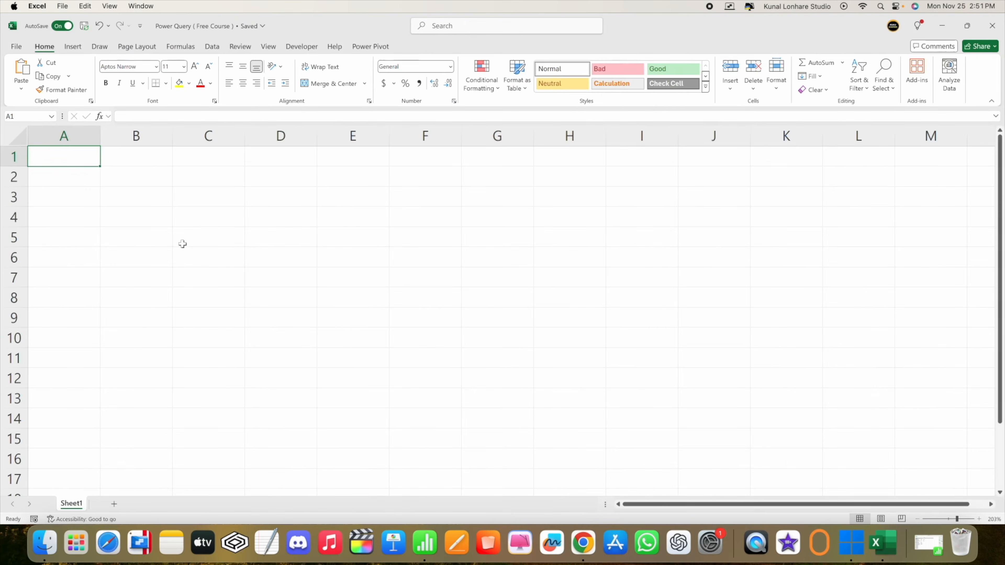
key("ctrl+Right")
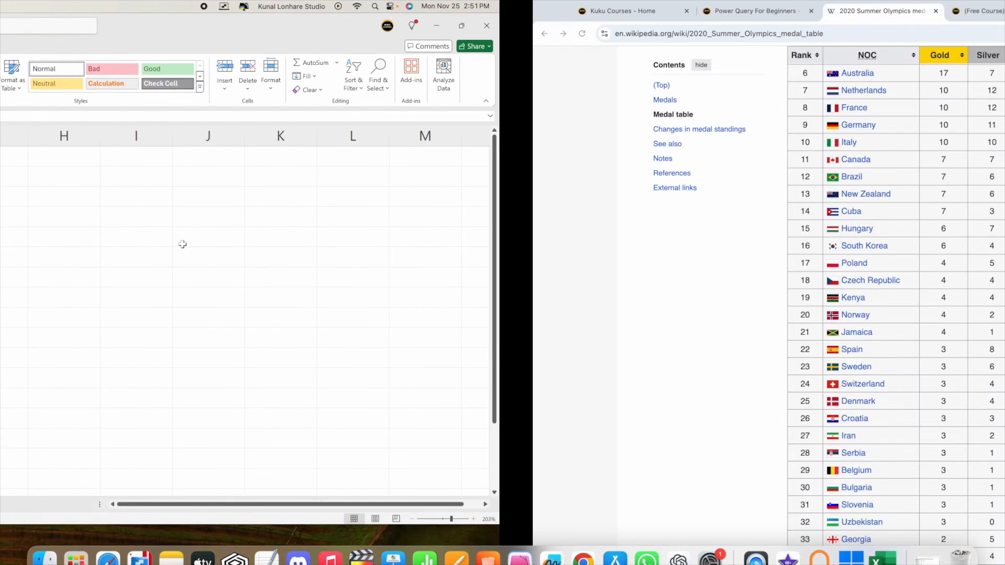
scroll(409, 231, "up", 2)
scroll(408, 232, "up", 4)
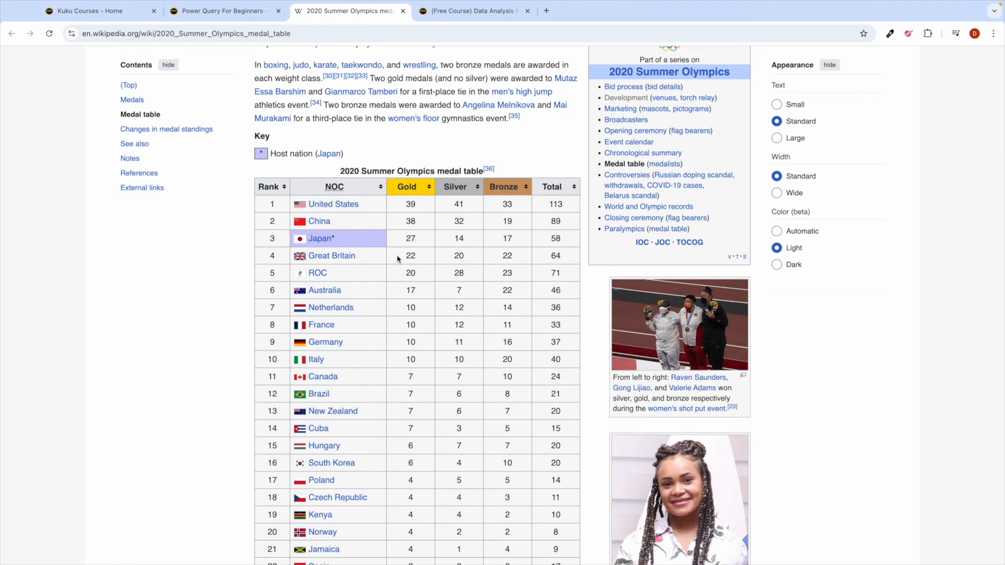
key("ctrl+Left")
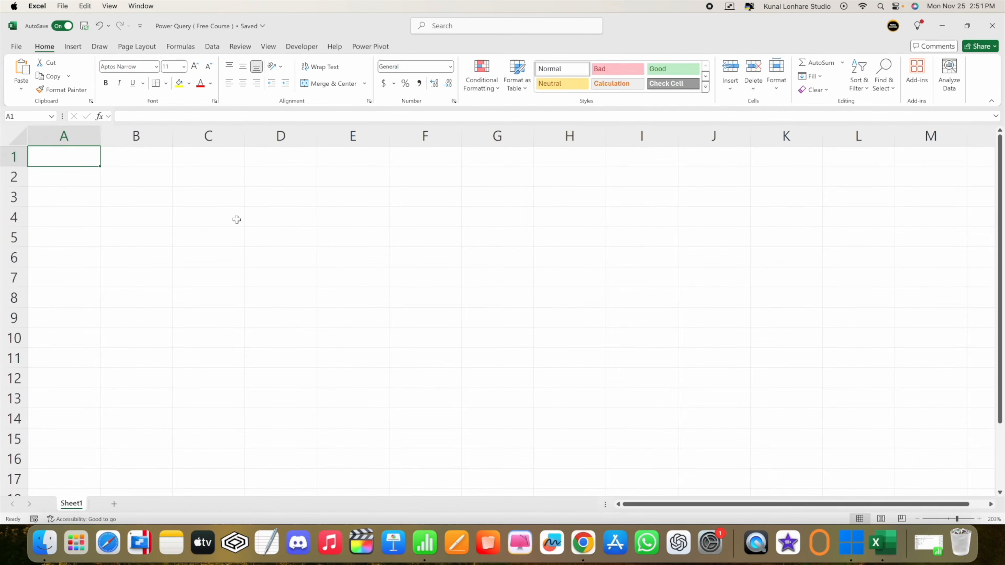
key("ctrl+Right")
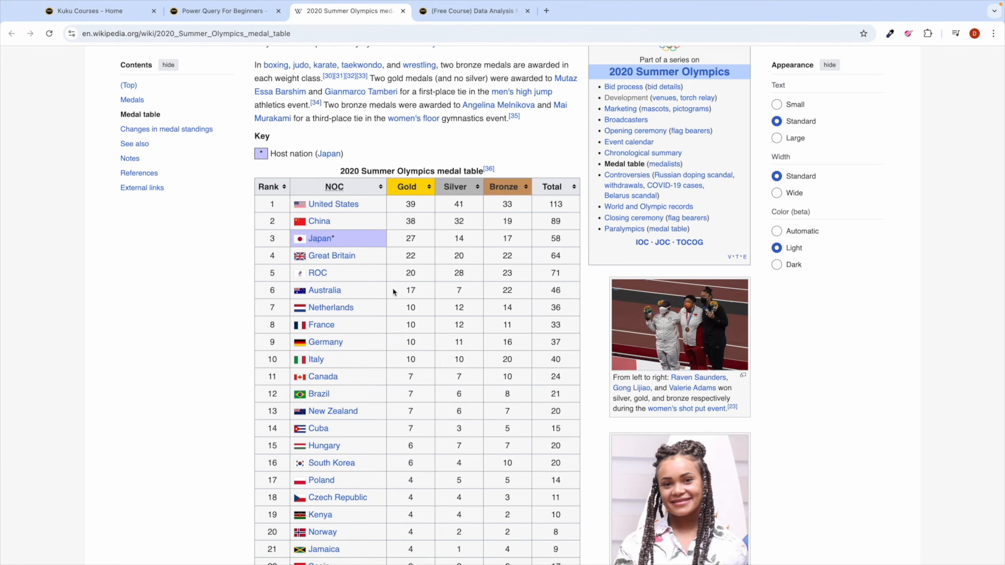
scroll(394, 291, "down", 3)
key("ctrl+Left")
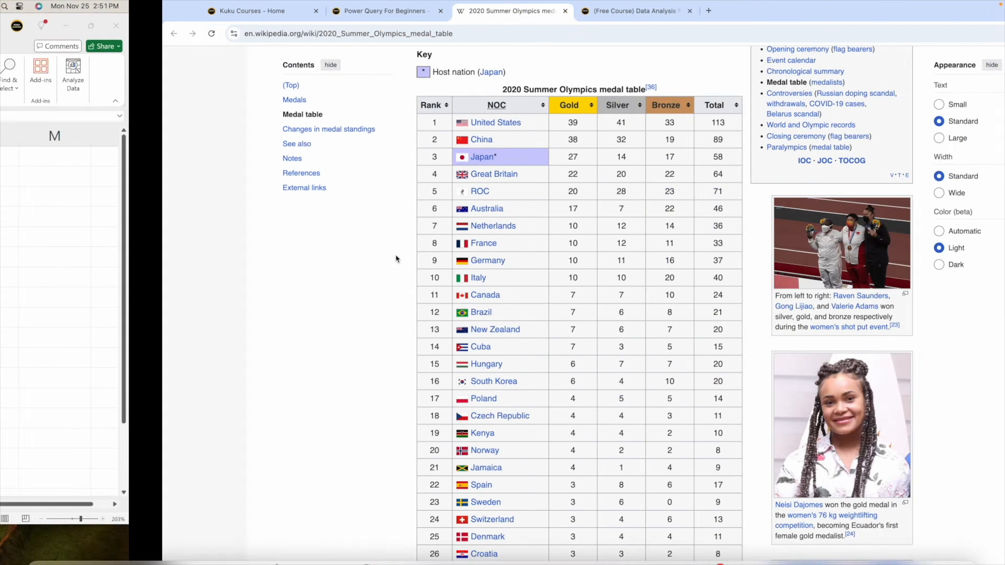
key("ctrl+Right")
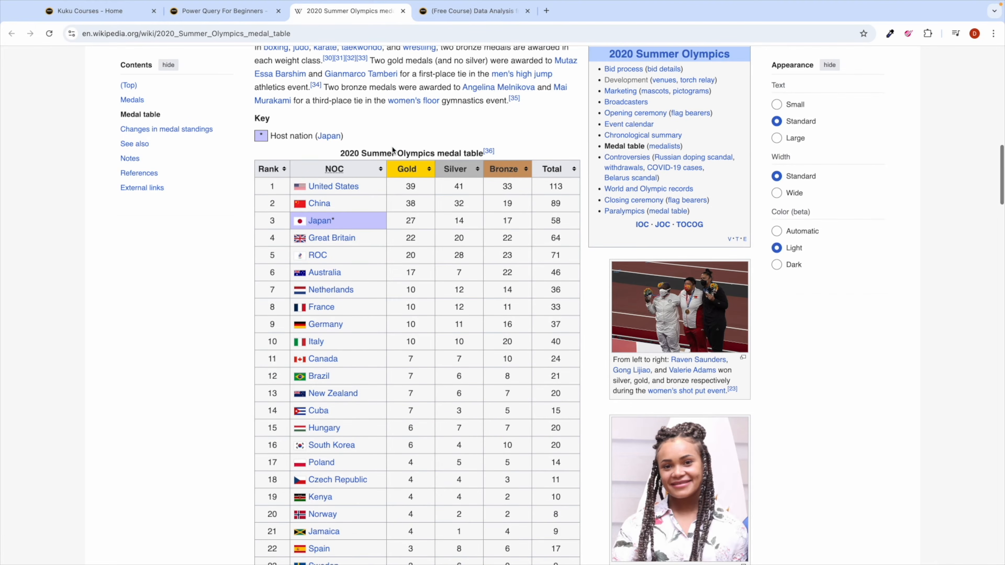
double_click(393, 152)
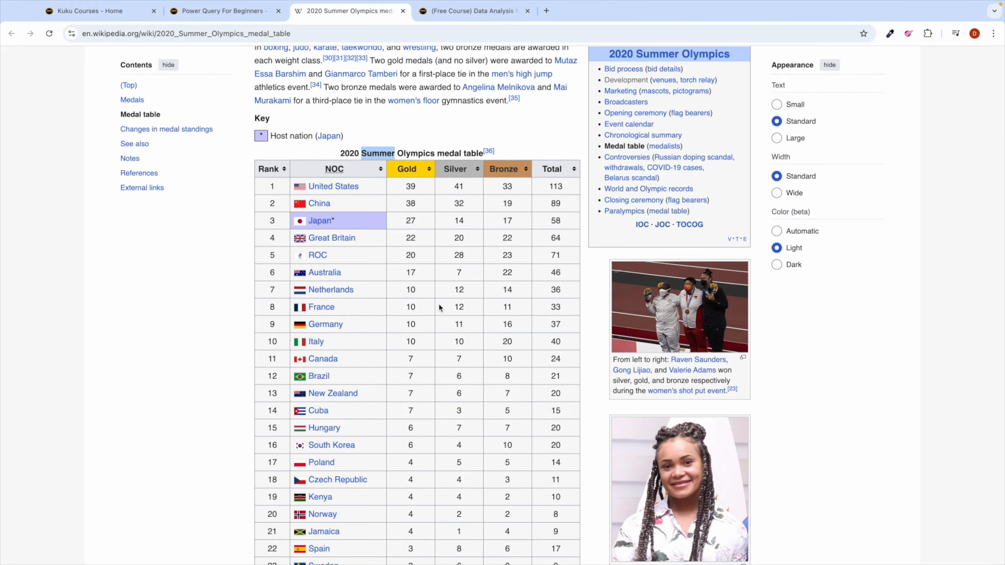
Scroll further through the medal table rows, then end on the empty Excel Sheet1
scroll(439, 307, "down", 1)
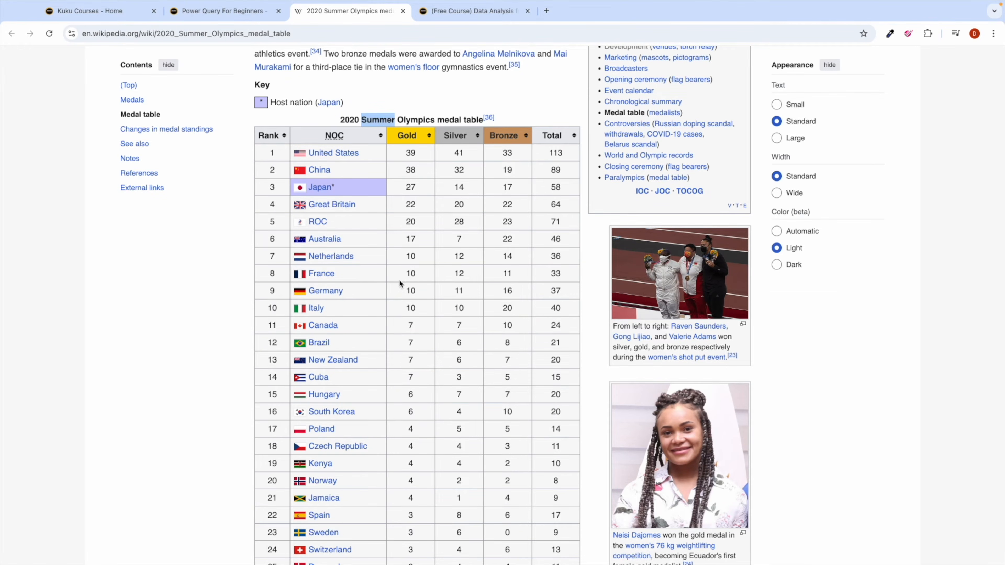
scroll(421, 344, "down", 1)
scroll(422, 344, "down", 3)
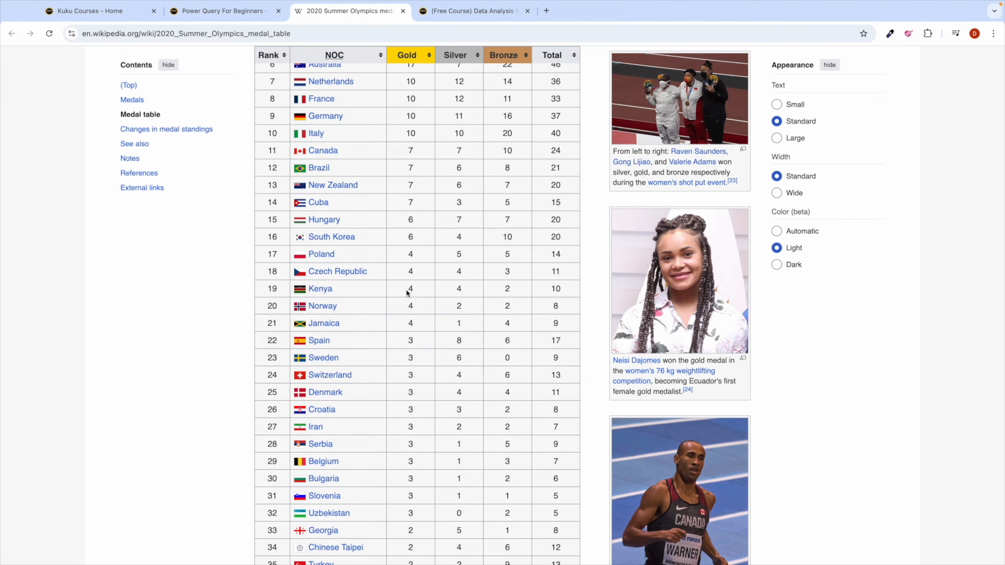
key("ctrl+Left")
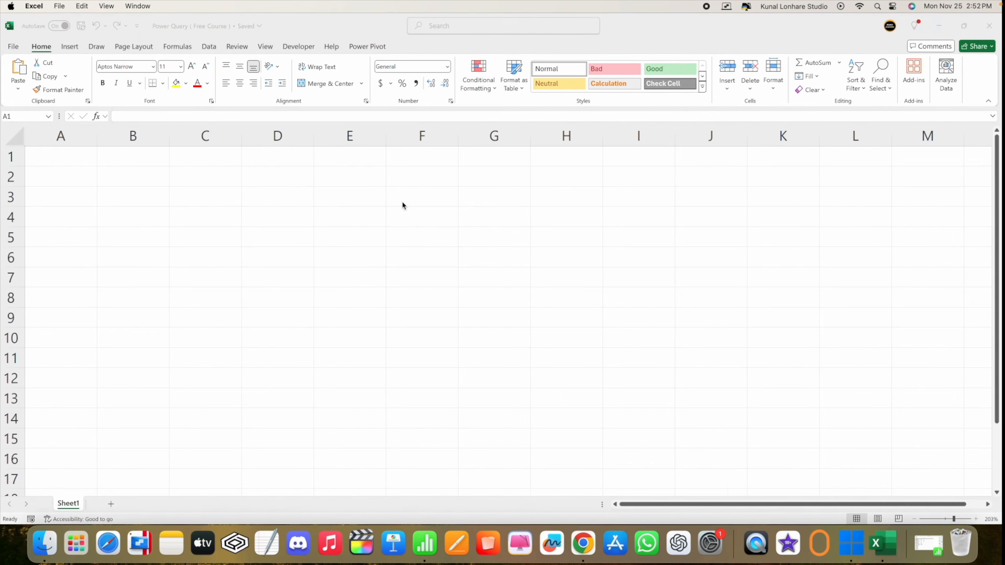
key("ctrl+Right")
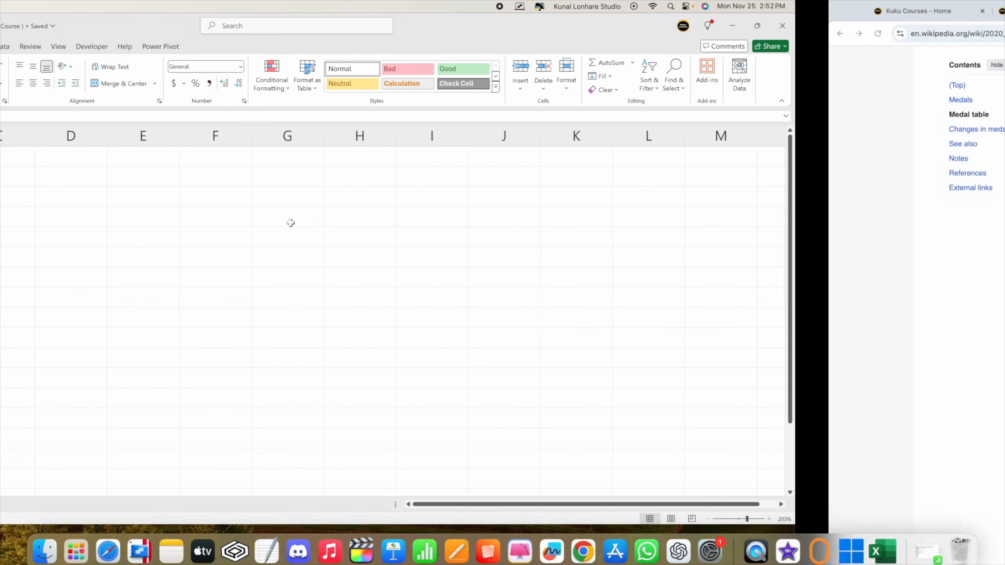
key("ctrl+Left")
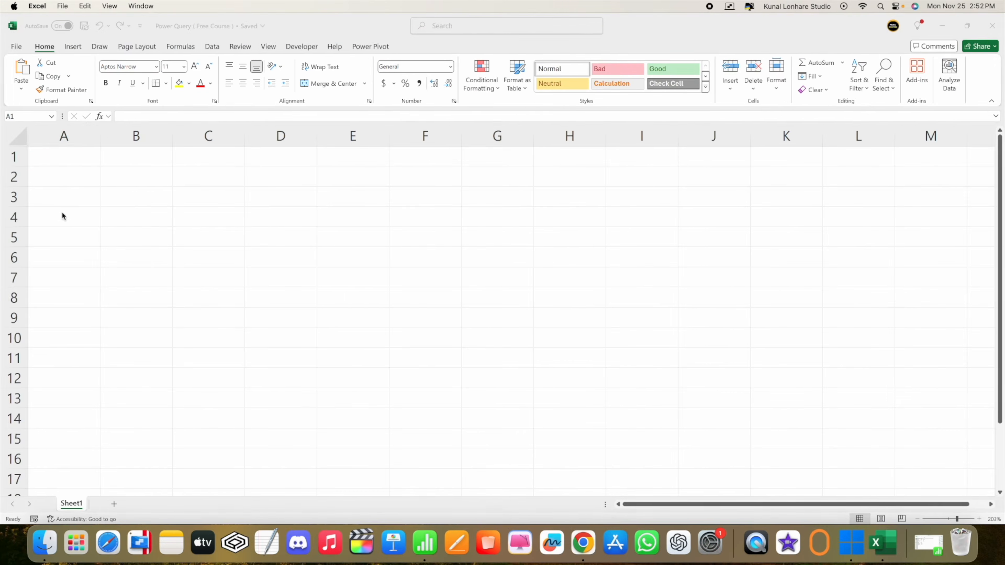
key("ctrl+Right")
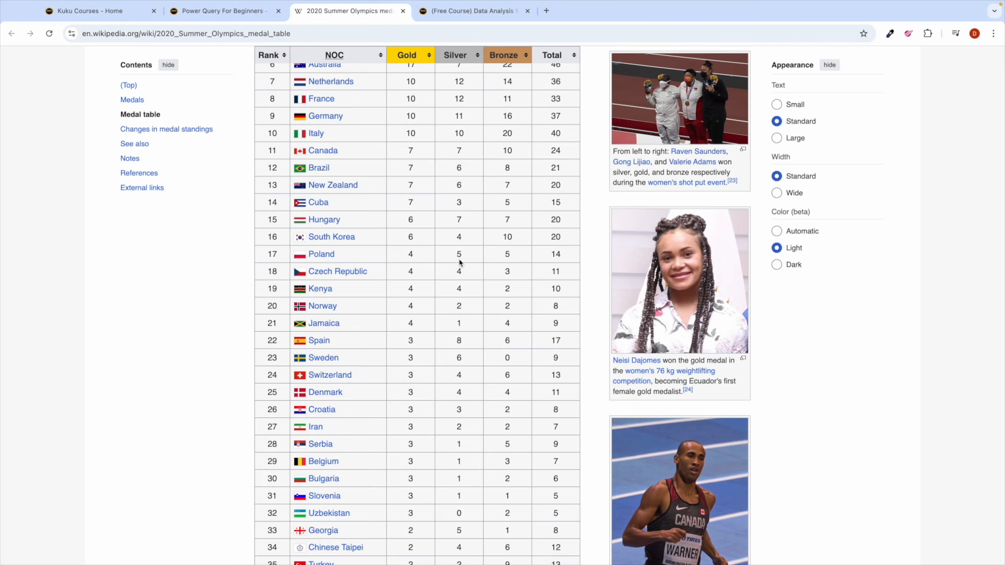
key("ctrl+Left")
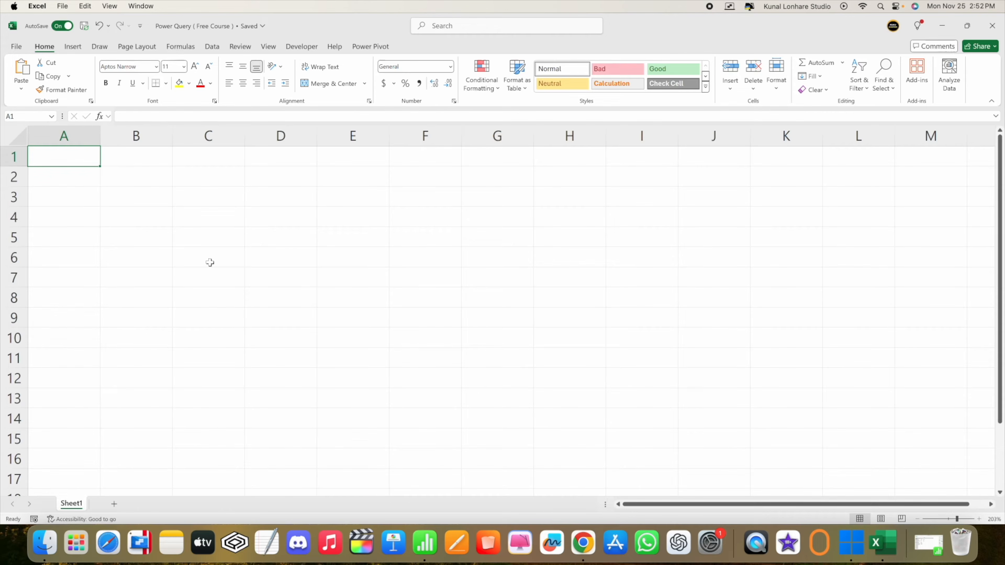
key("ctrl+Right")
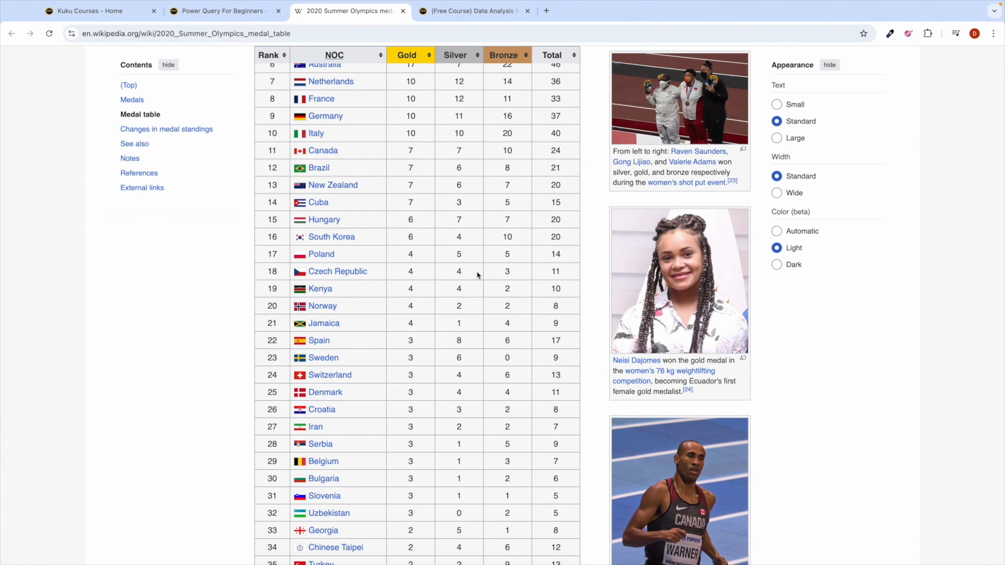
scroll(436, 291, "up", 5)
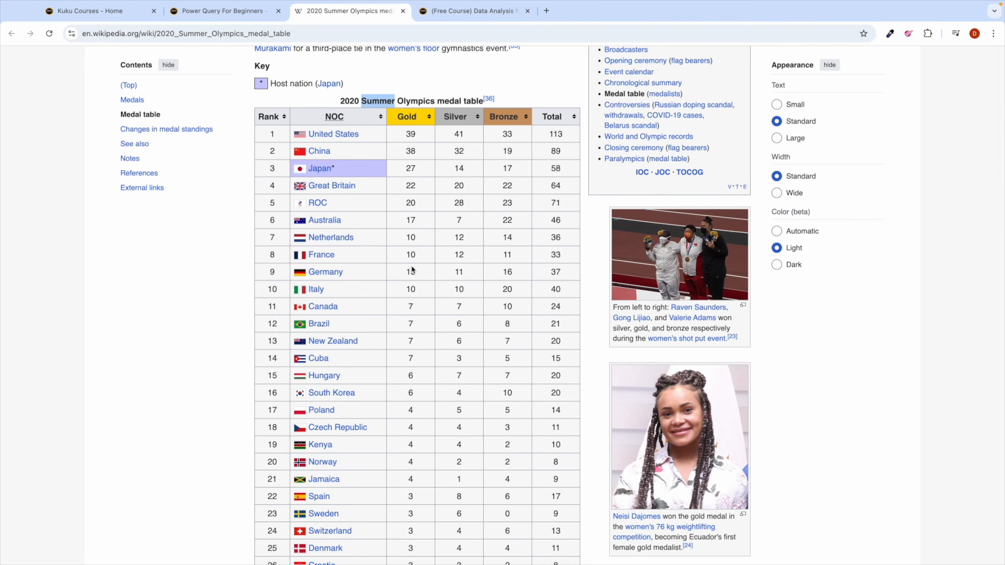
key("ctrl+Left")
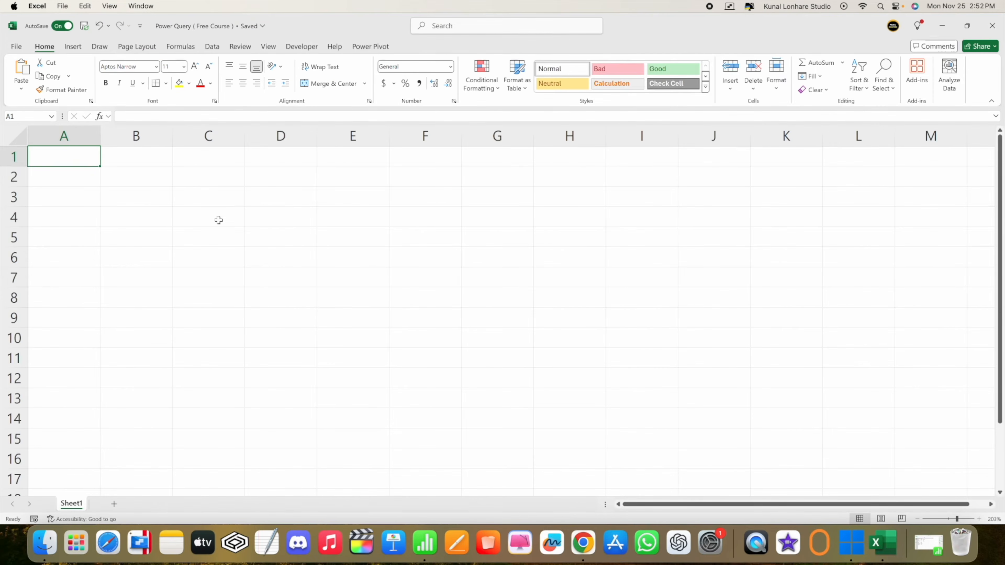
scroll(218, 220, "down", 5)
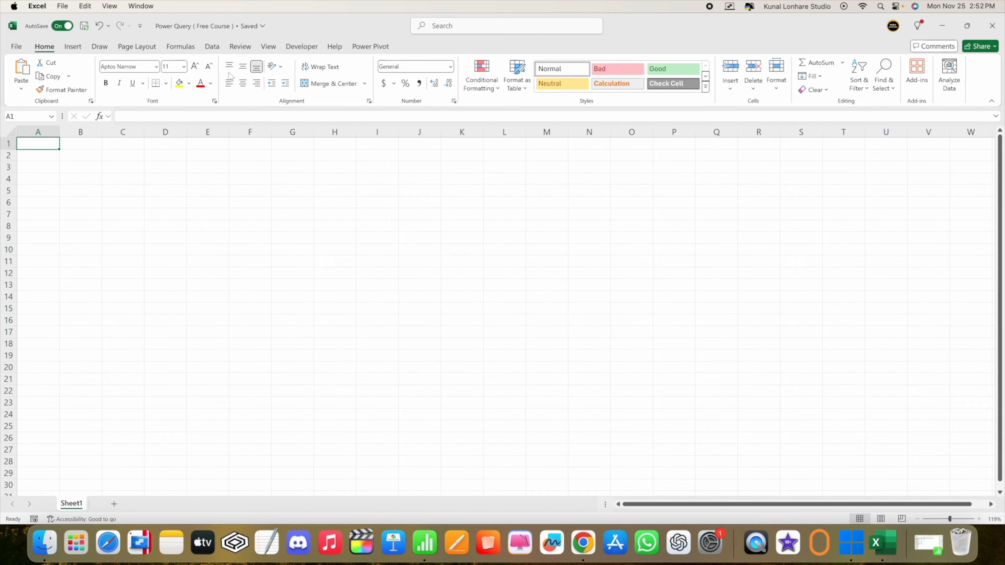
Open the course's linked Wikipedia 2020 Summer Olympics medal table page in Chrome
left_click(212, 46)
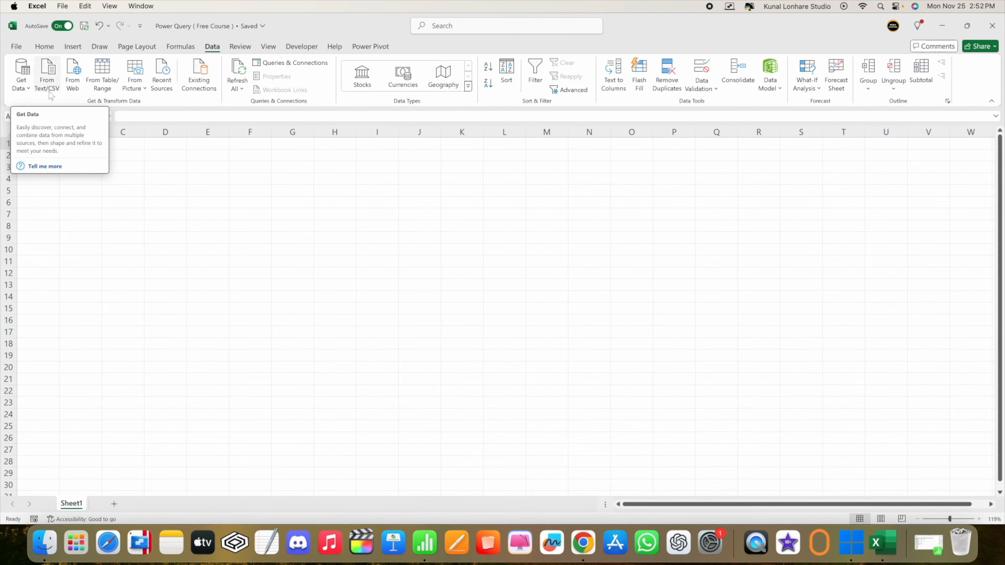
key("ctrl+Right")
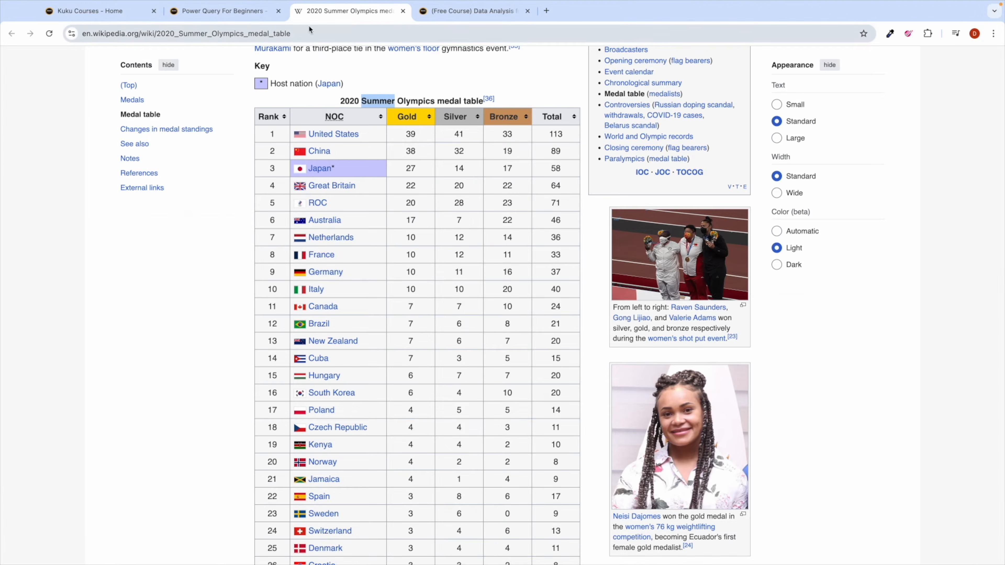
left_click(253, 11)
left_click(271, 154)
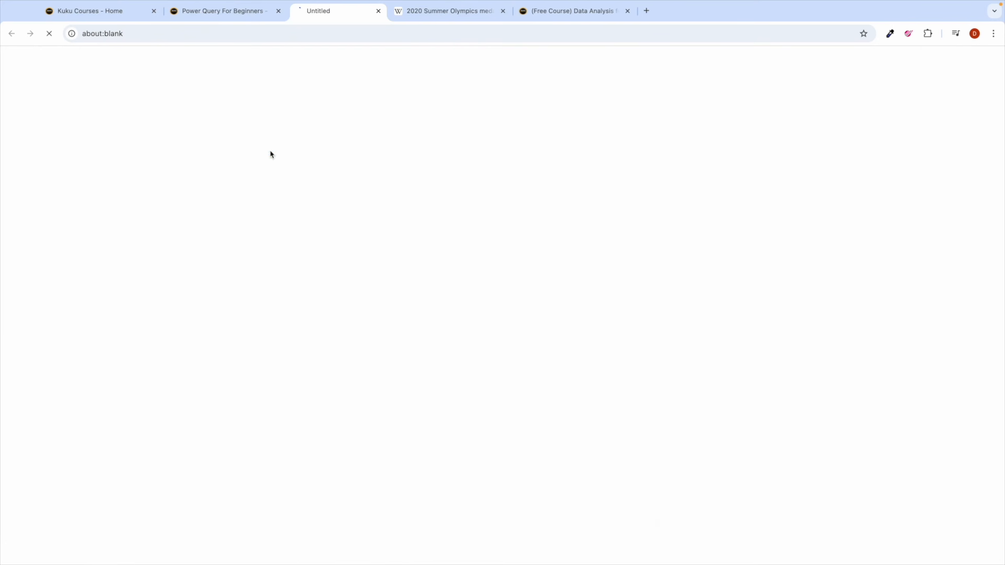
Close the duplicate tab and copy the medal table page's full URL from the address bar
left_click(527, 12)
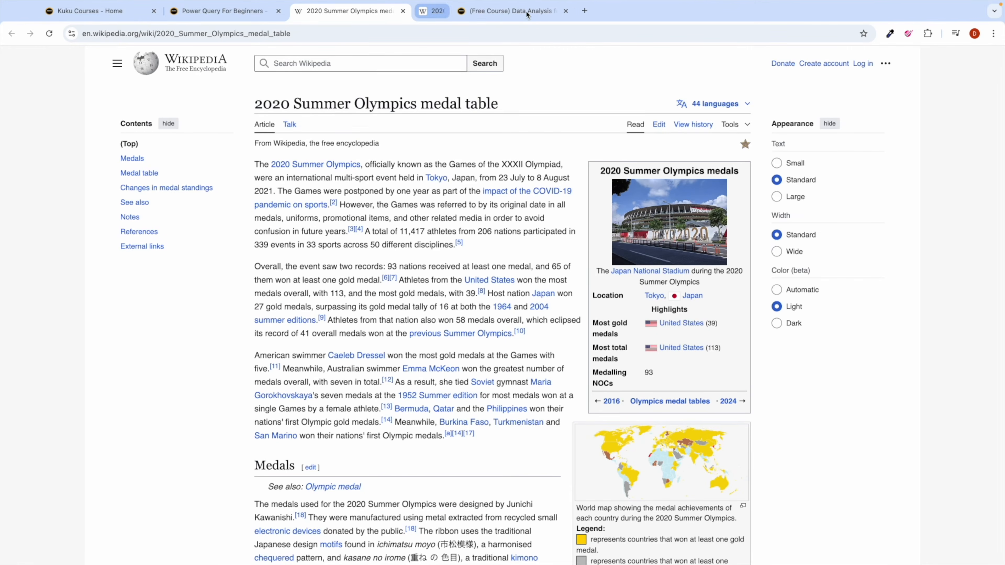
double_click(422, 37)
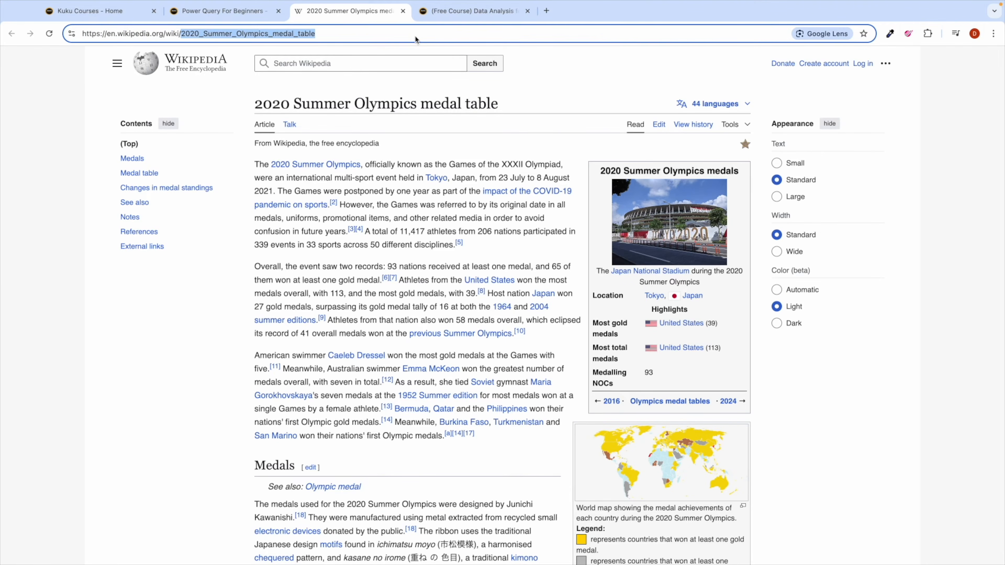
left_click(440, 38)
key("ctrl+a")
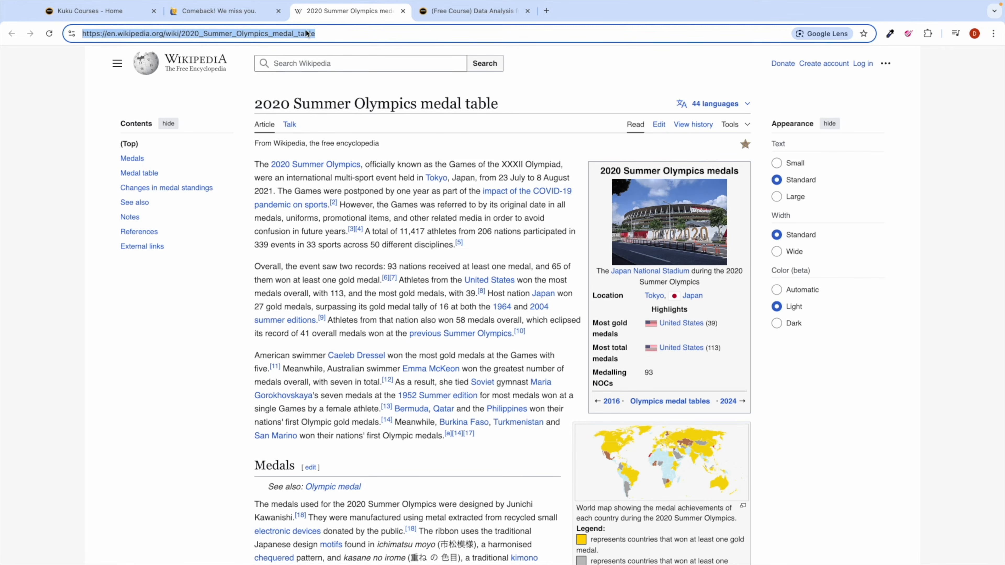
right_click(273, 34)
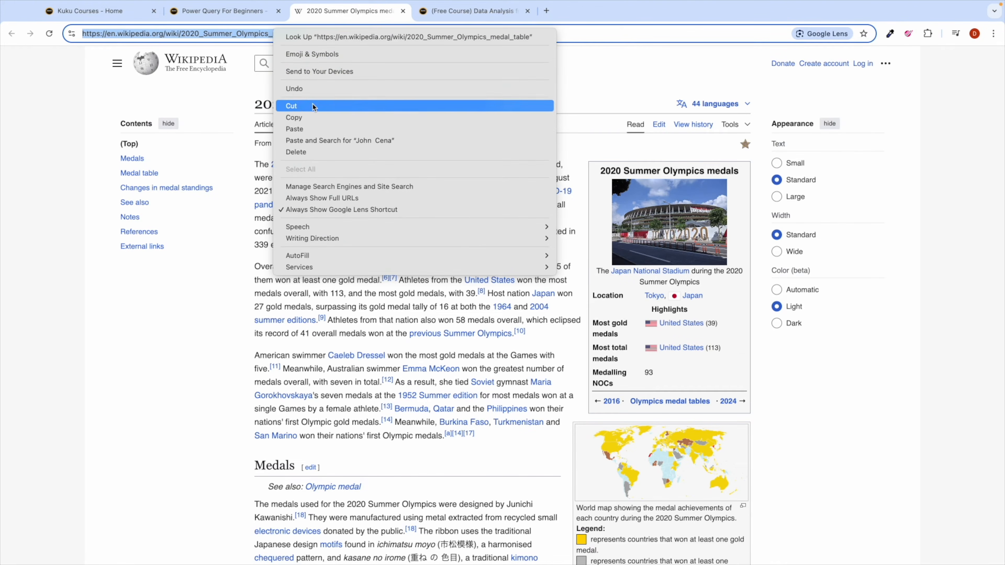
left_click(311, 114)
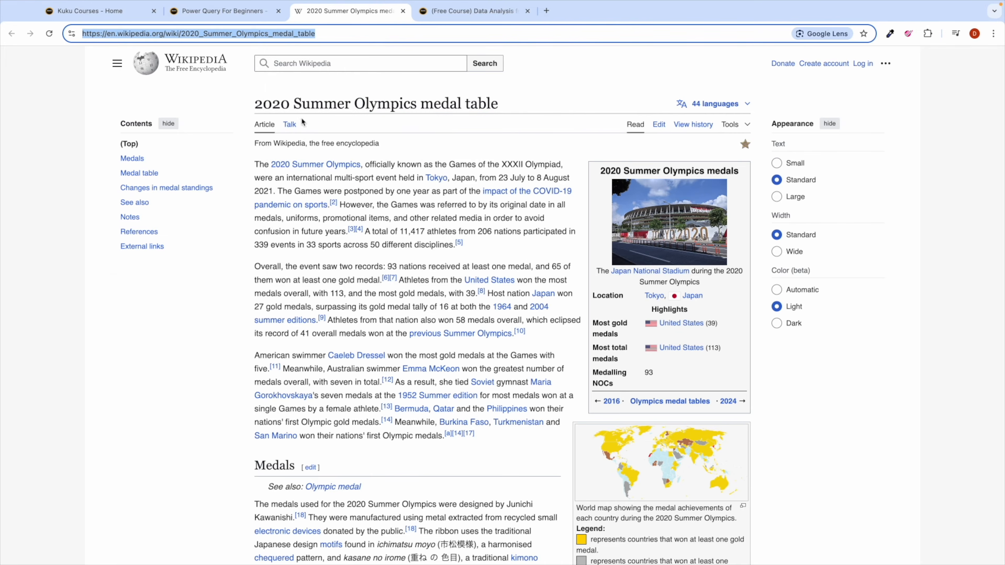
left_click(147, 329)
scroll(302, 342, "down", 5)
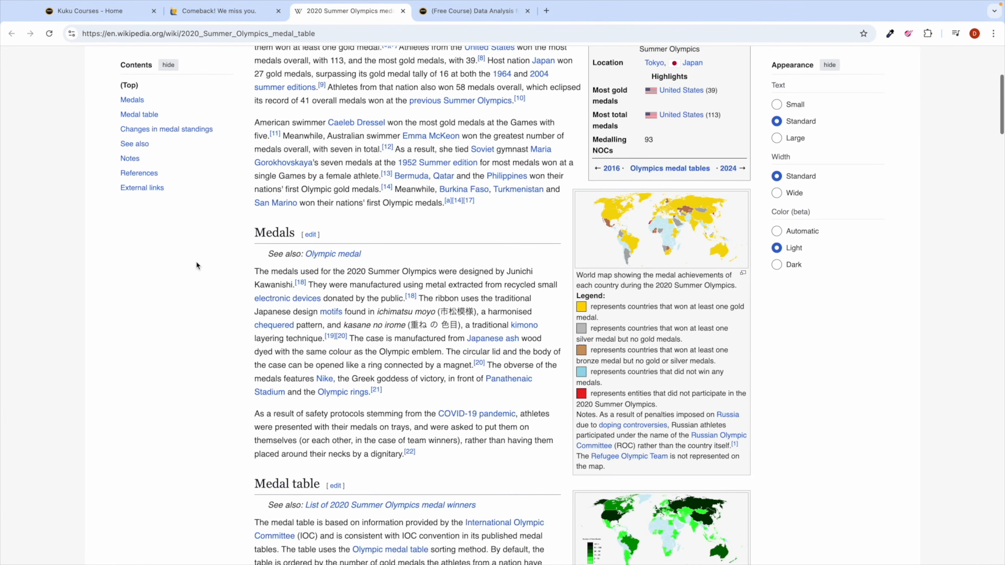
key("ctrl+Left")
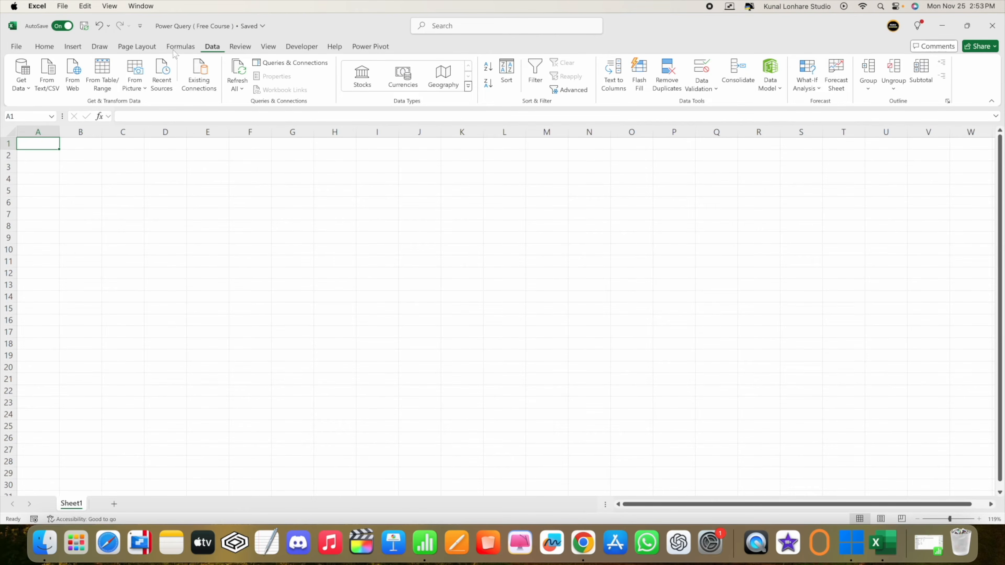
Choose Get Data > From Other Sources > From Web on Excel's Data tab
left_click(23, 83)
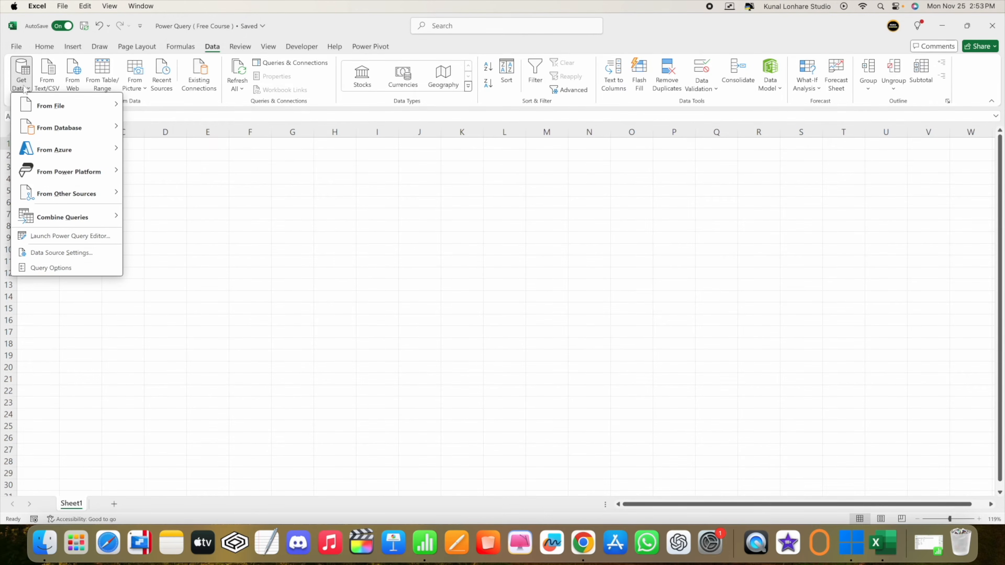
mouse_move(34, 106)
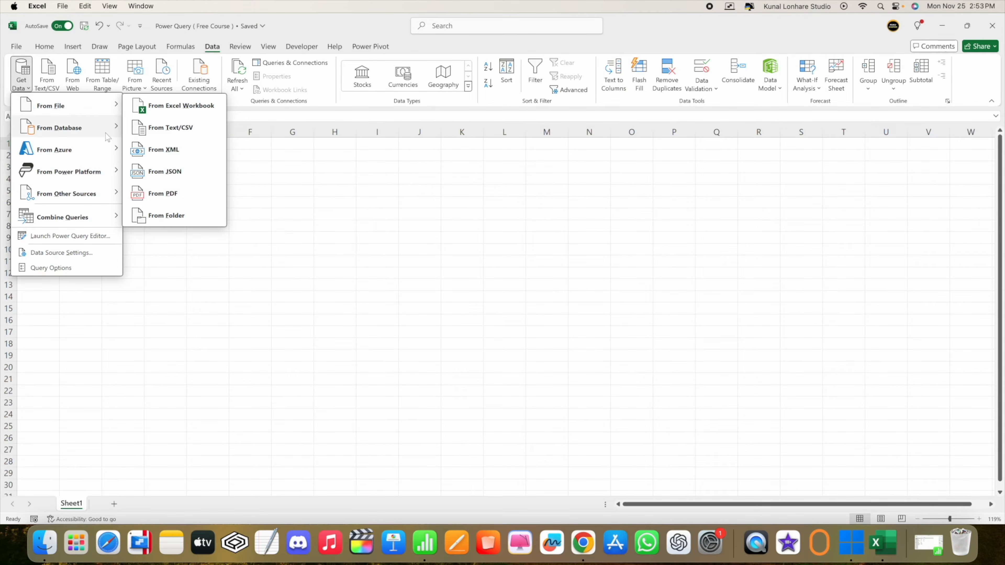
mouse_move(100, 155)
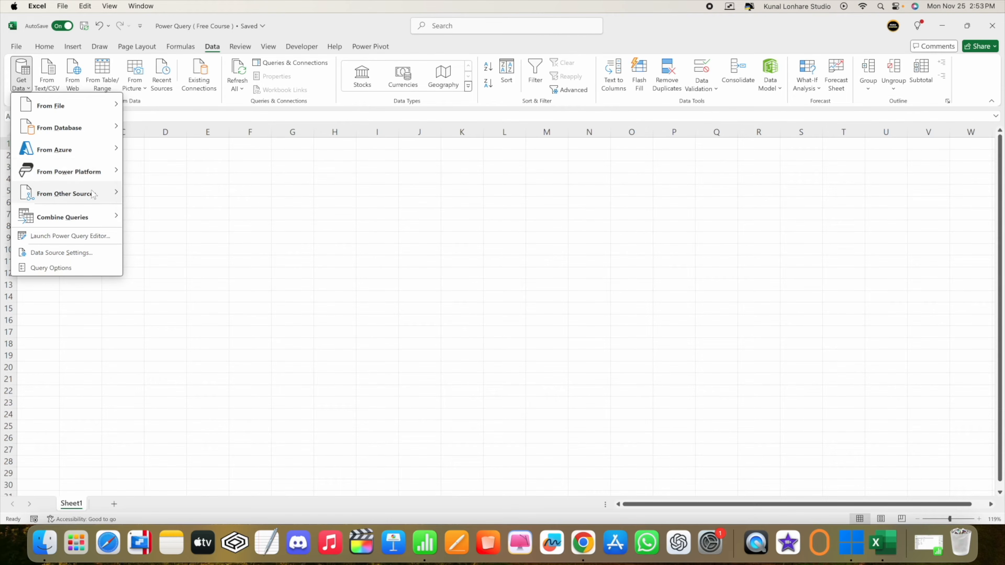
mouse_move(93, 194)
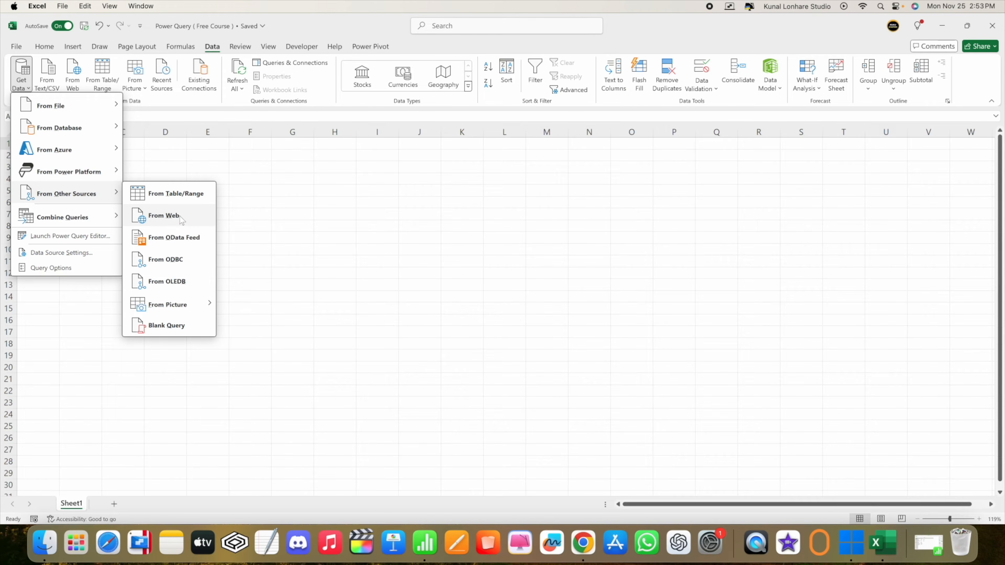
key("ctrl+Right")
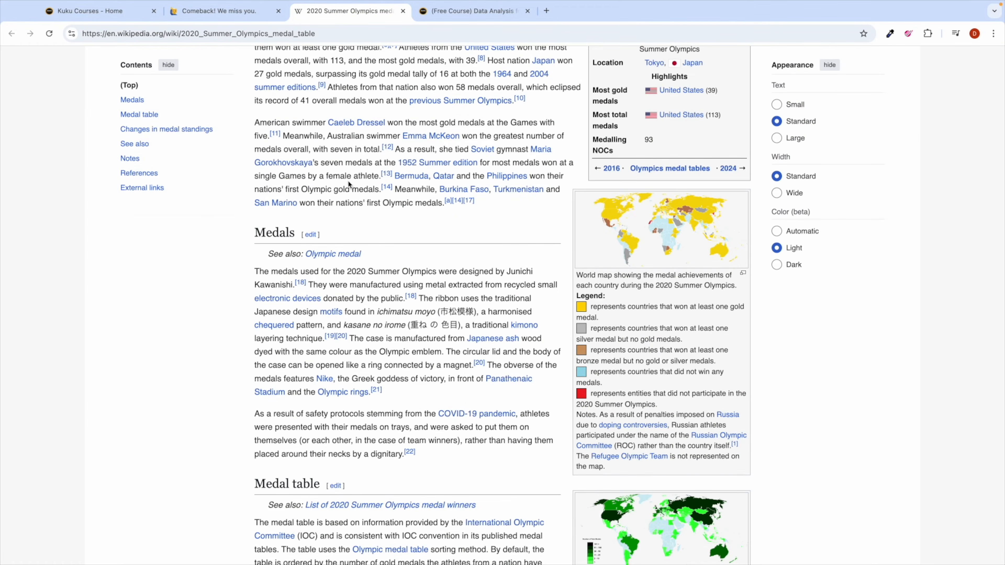
key("ctrl+Left")
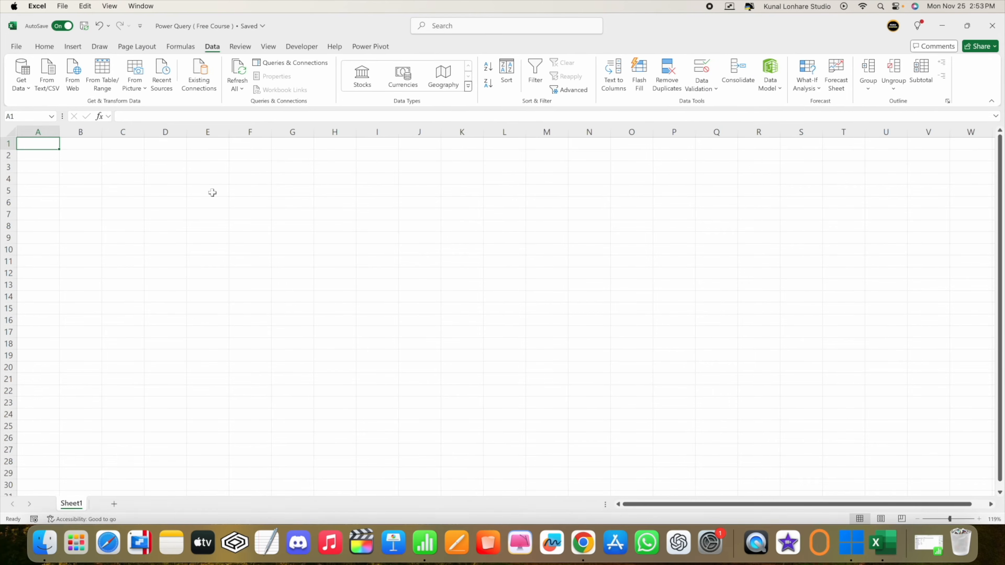
left_click(25, 84)
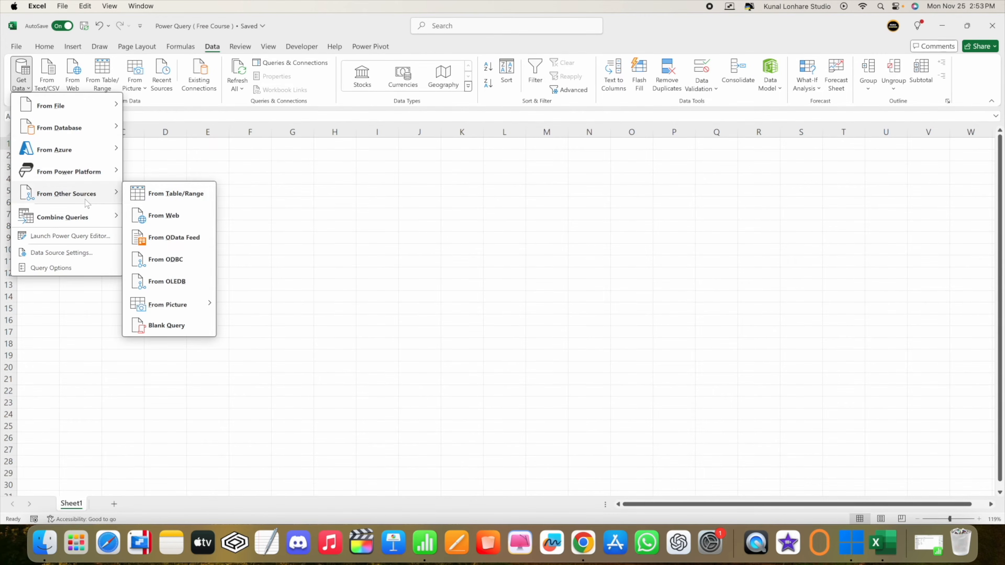
left_click(162, 214)
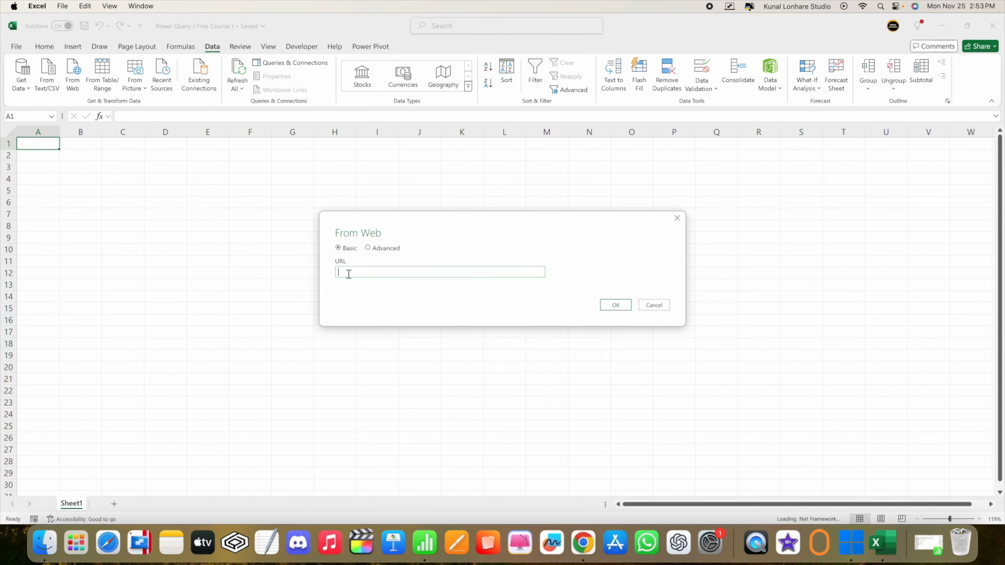
Paste the copied Wikipedia medal table URL into the From Web box, verify it, and confirm
type("https://en.wikipedia.org/wiki/2020_Summer_Olympics_medal_table")
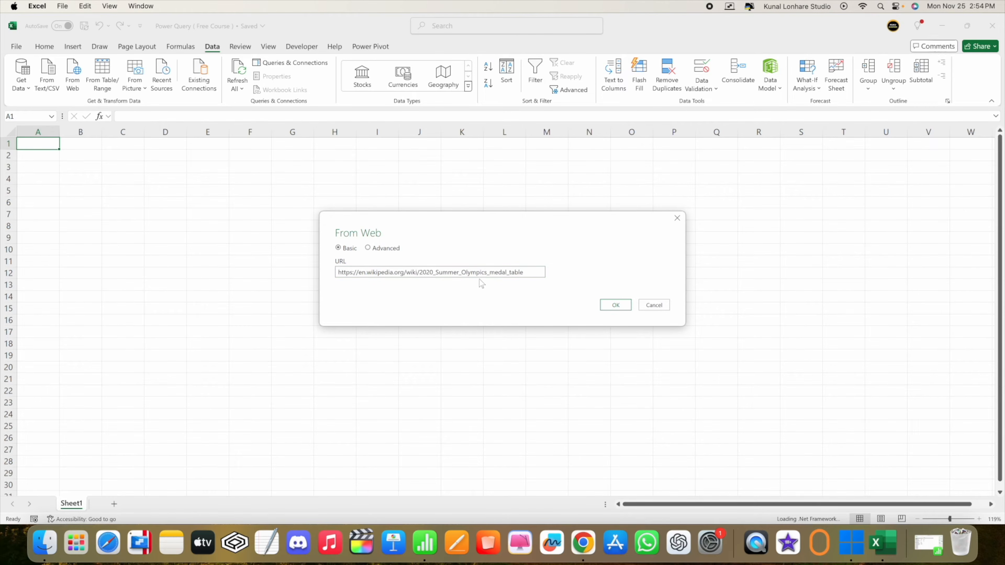
key("ctrl+Right")
left_click(198, 35)
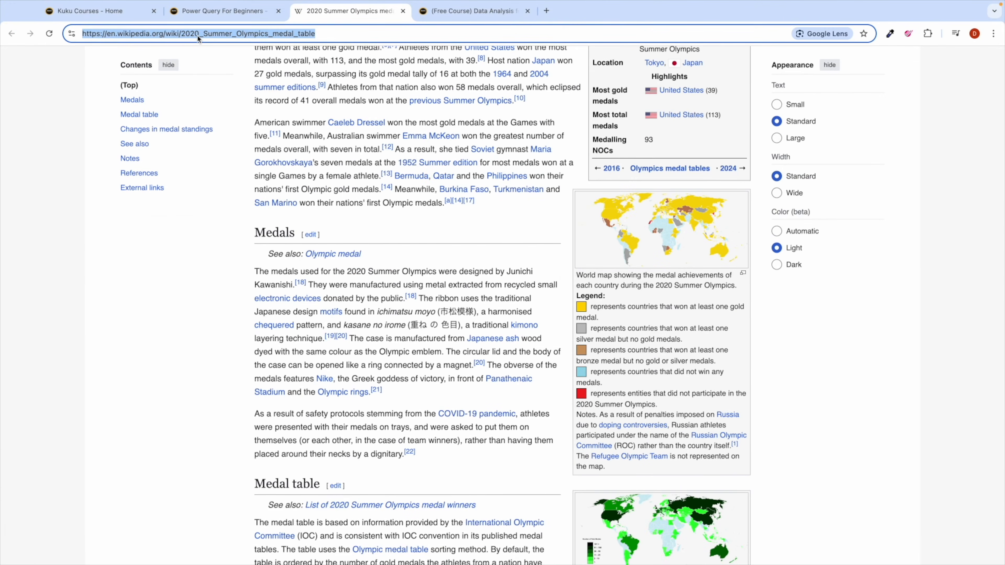
key("ctrl+Left")
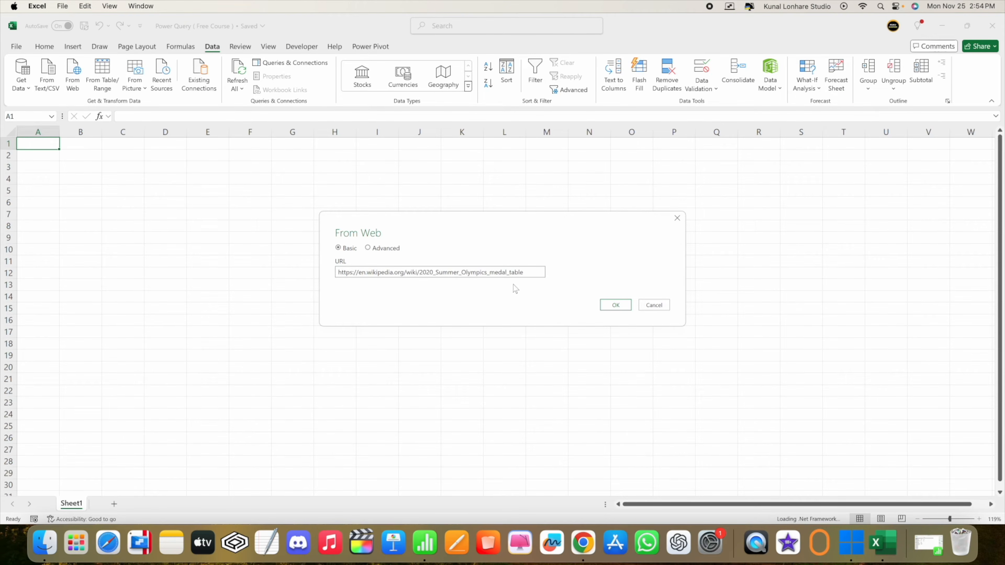
left_click(613, 306)
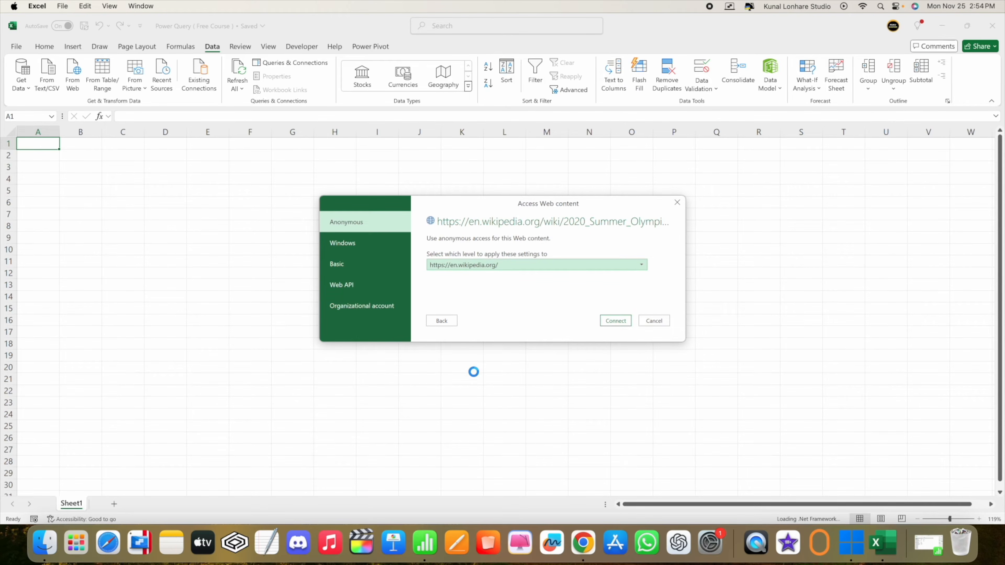
Connect anonymously to en.wikipedia.org and preview Table 1 in the Navigator
left_click(616, 321)
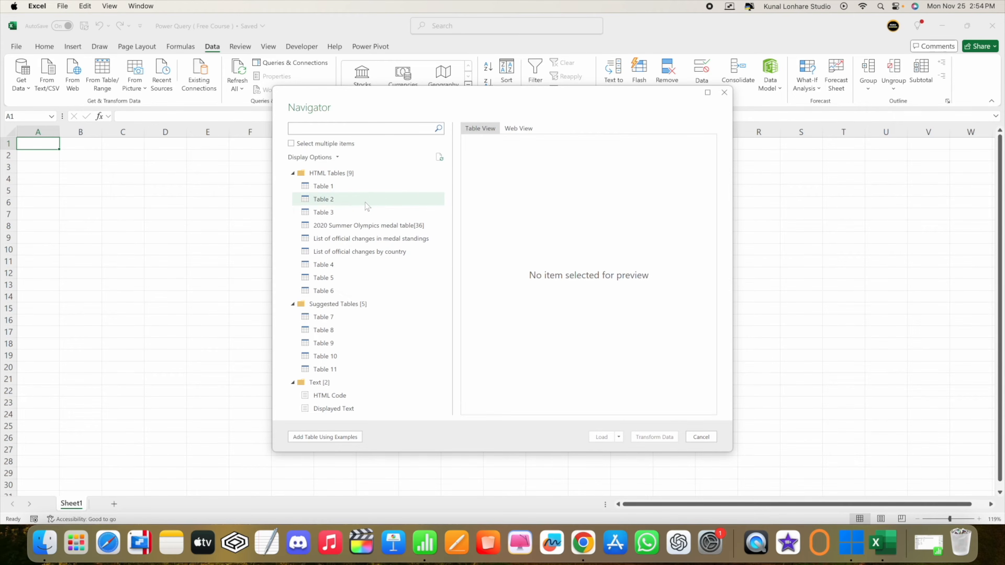
left_click(349, 189)
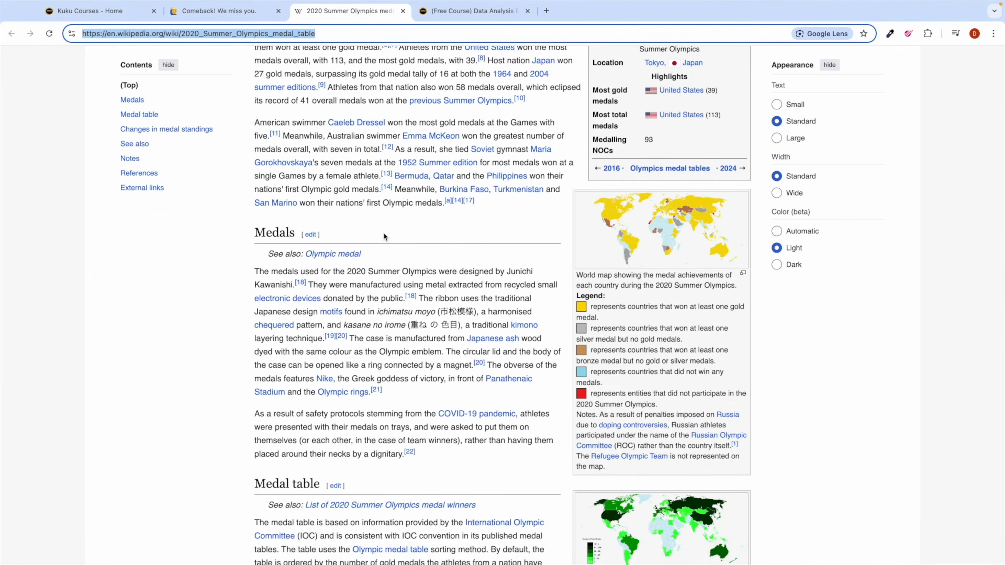
Check the medal table caption on Wikipedia and preview '2020 Summer Olympics medal table[36]' in the Navigator
scroll(383, 233, "up", 5)
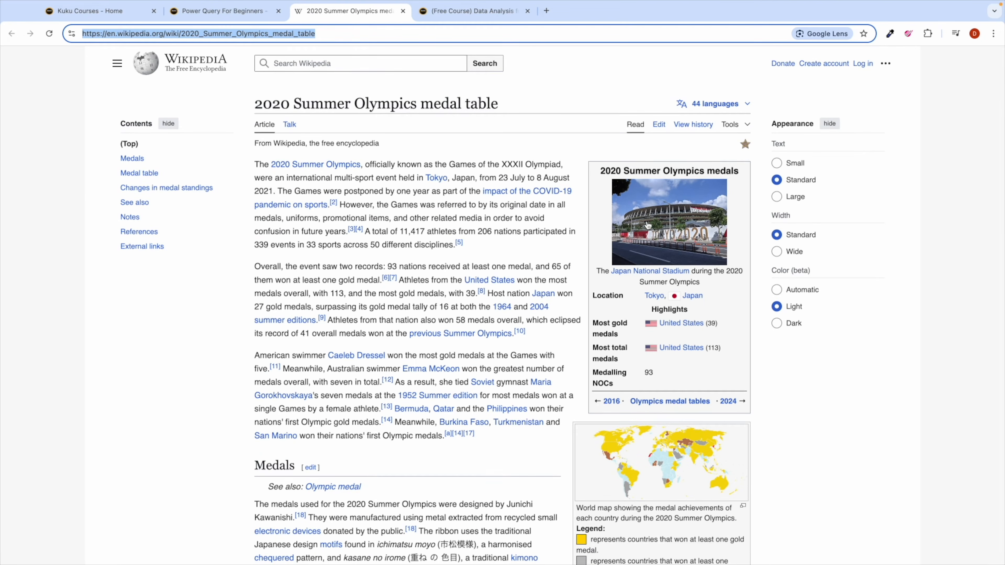
scroll(400, 267, "down", 15)
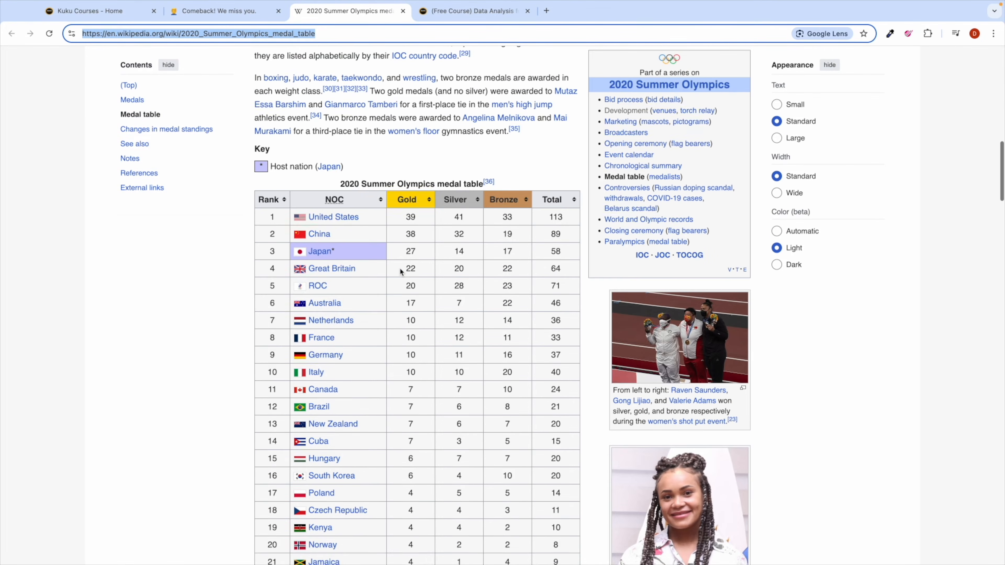
triple_click(415, 189)
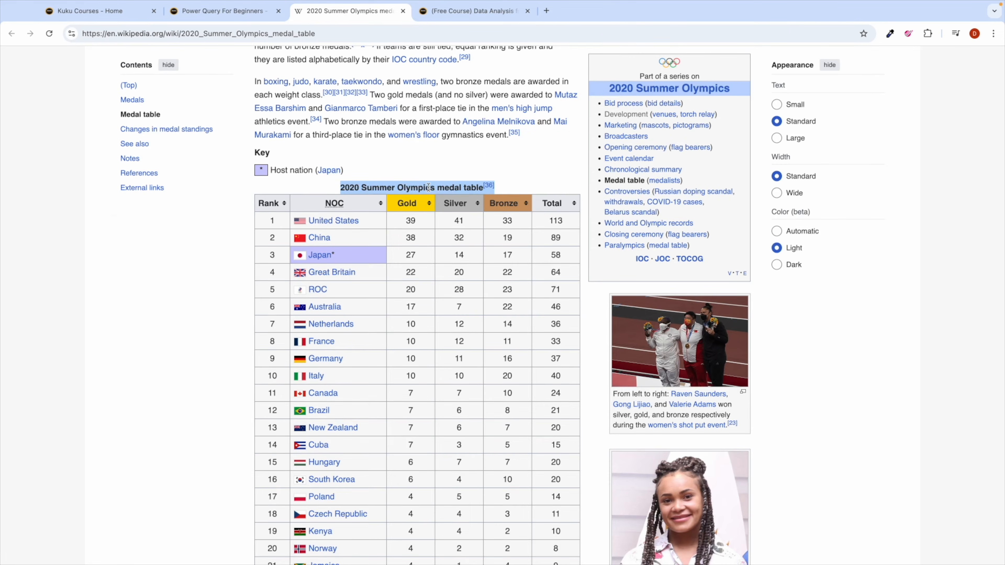
key("cmd+Tab")
left_click(344, 225)
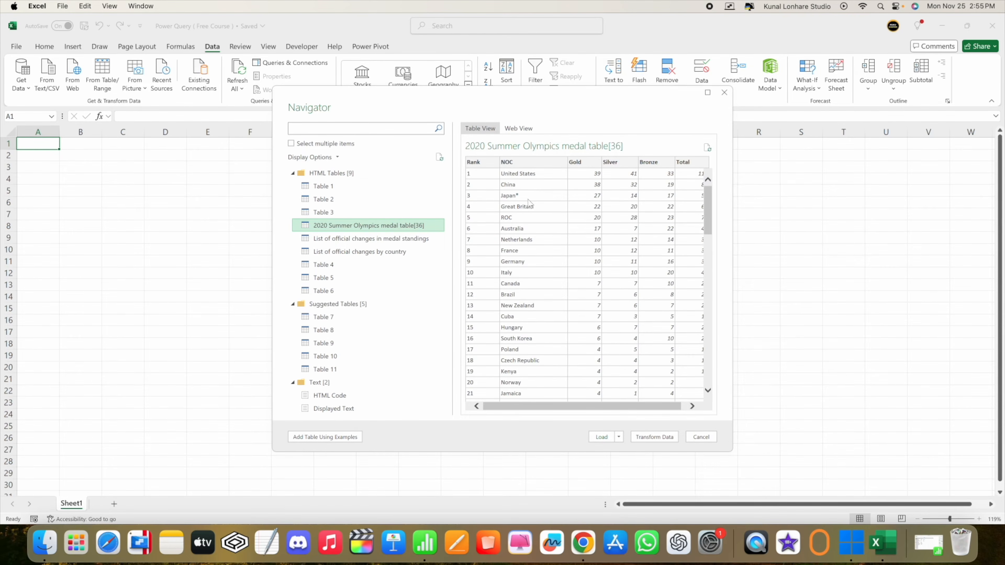
key("super+Tab")
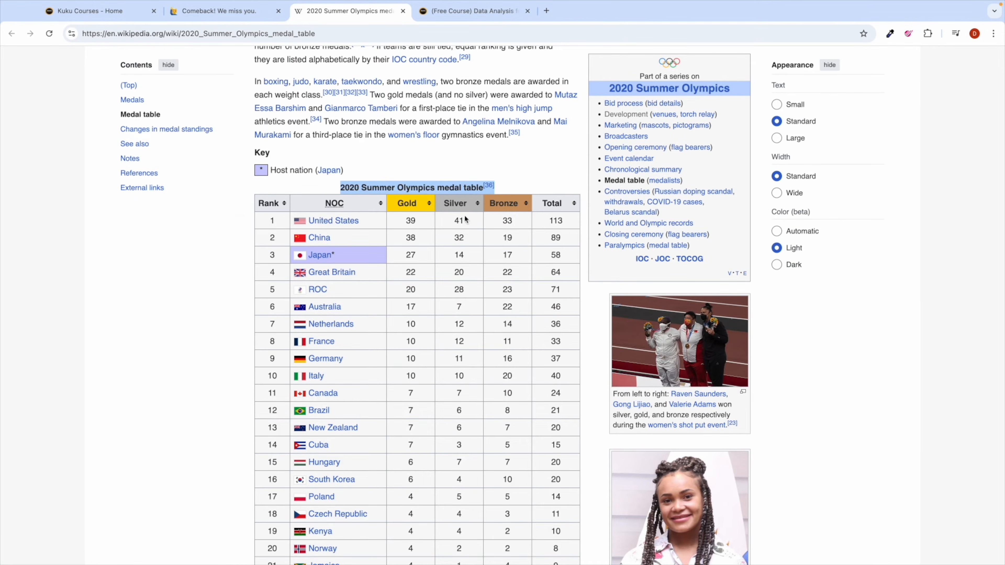
key("ctrl+Left")
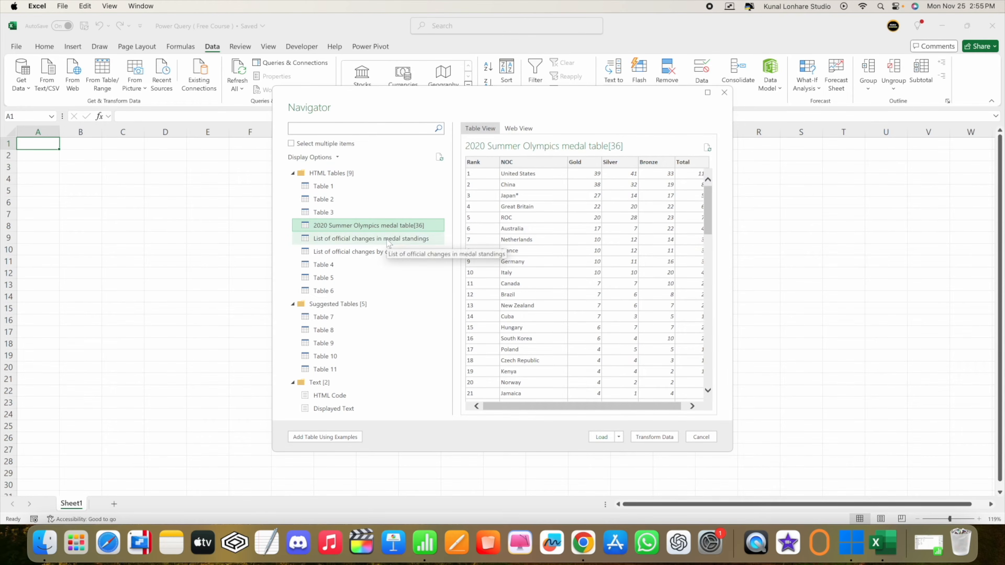
Preview the 'List of official changes in medal standings' table and compare it against the Wikipedia page
left_click(378, 240)
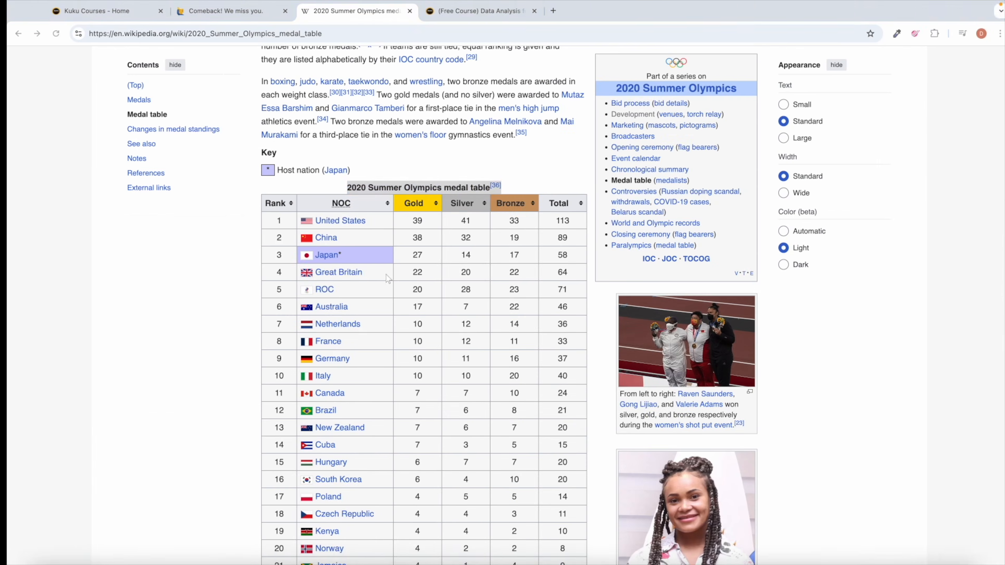
scroll(327, 381, "down", 20)
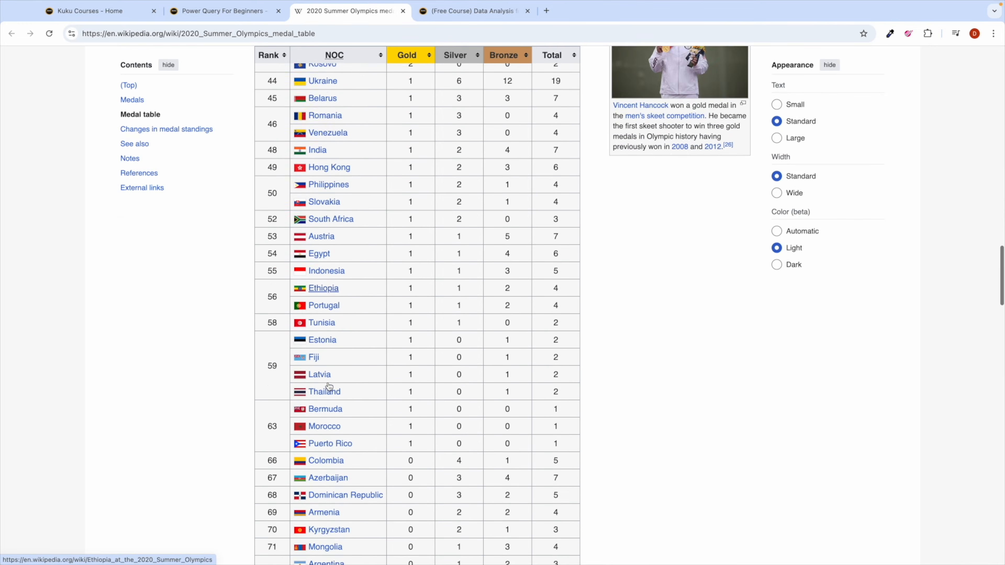
scroll(329, 386, "down", 10)
scroll(330, 386, "up", 1)
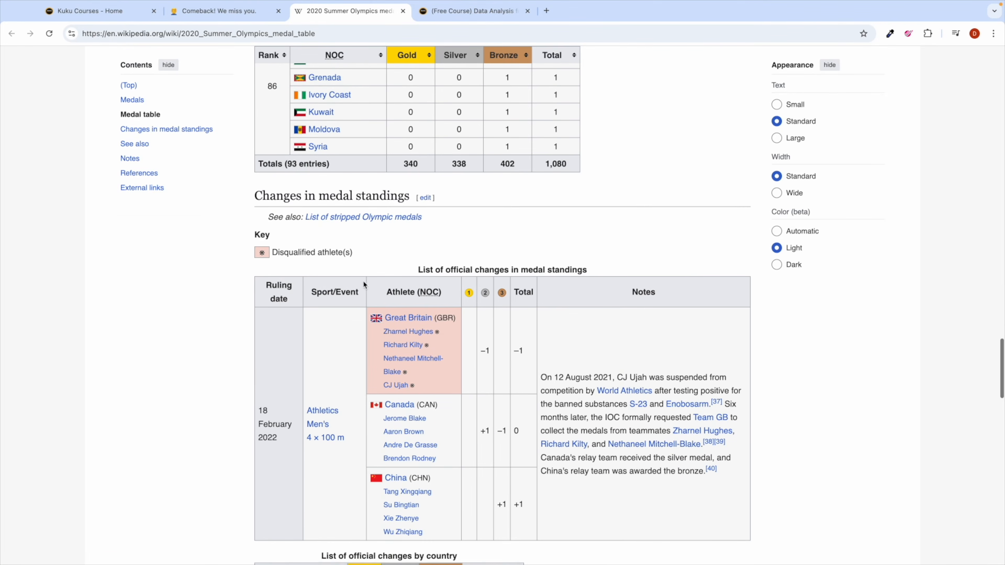
scroll(388, 289, "down", 1)
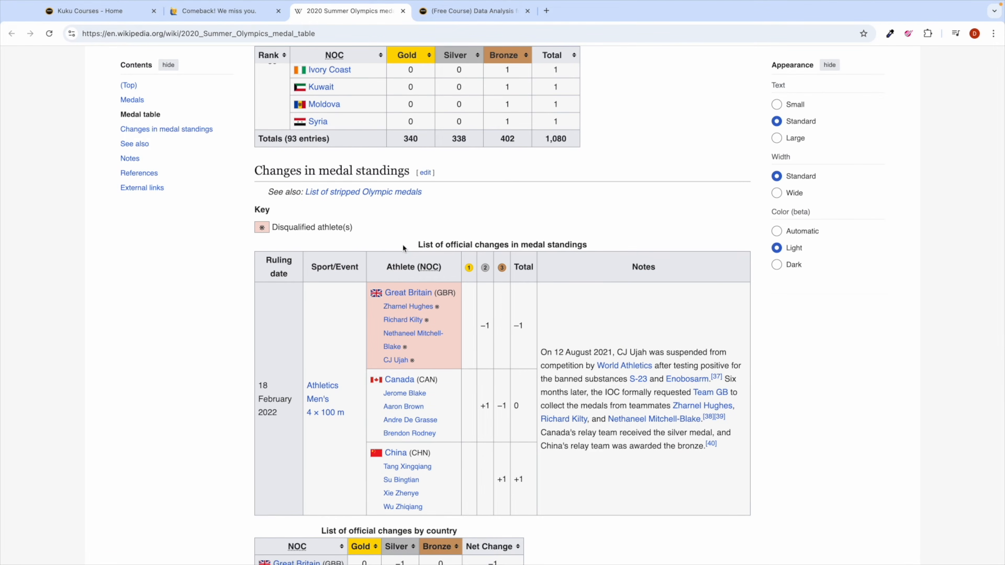
scroll(406, 257, "down", 5)
scroll(406, 256, "up", 2)
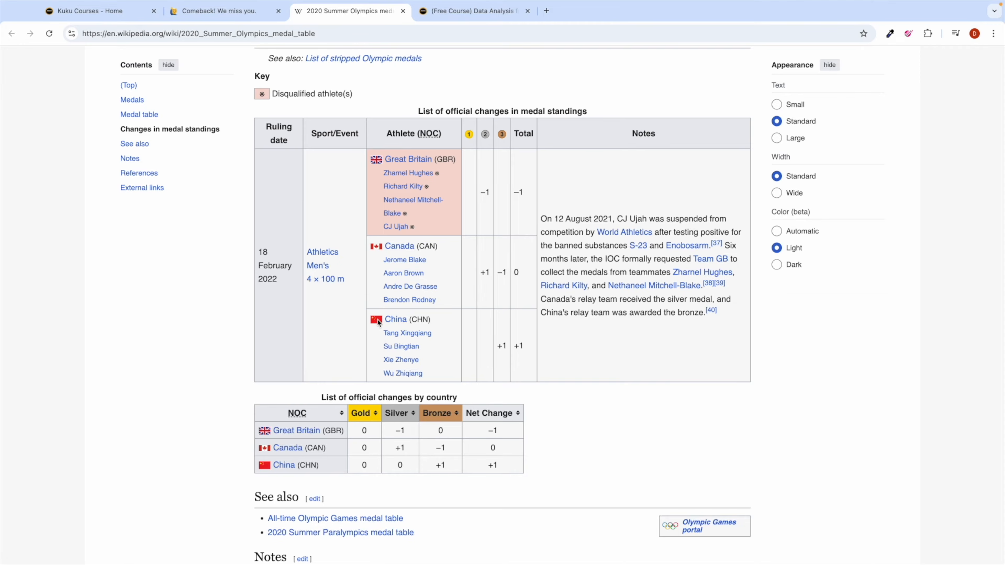
Preview 'List of official changes by country', then return to '2020 Summer Olympics medal table[36]'
triple_click(358, 396)
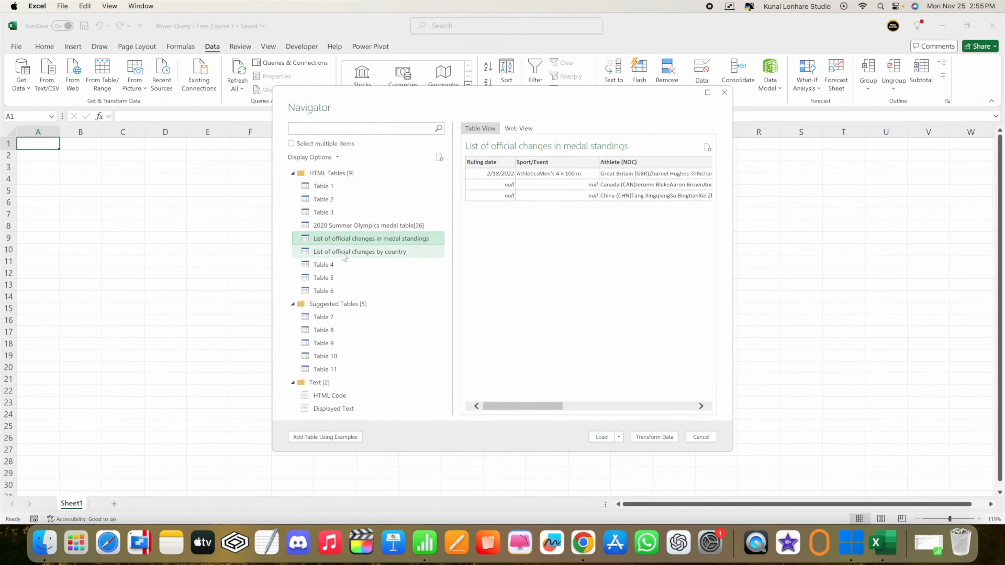
left_click(343, 253)
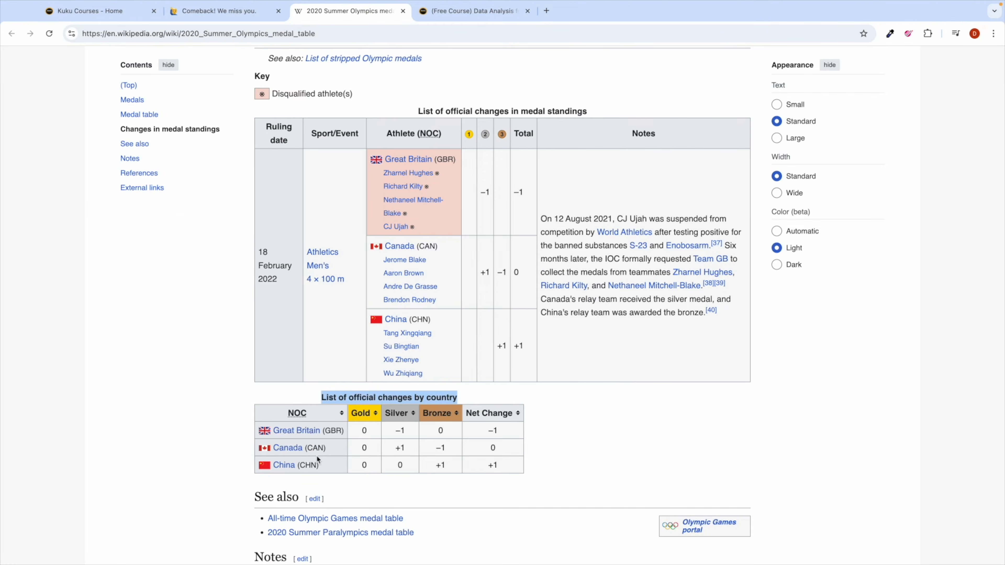
left_click(255, 384)
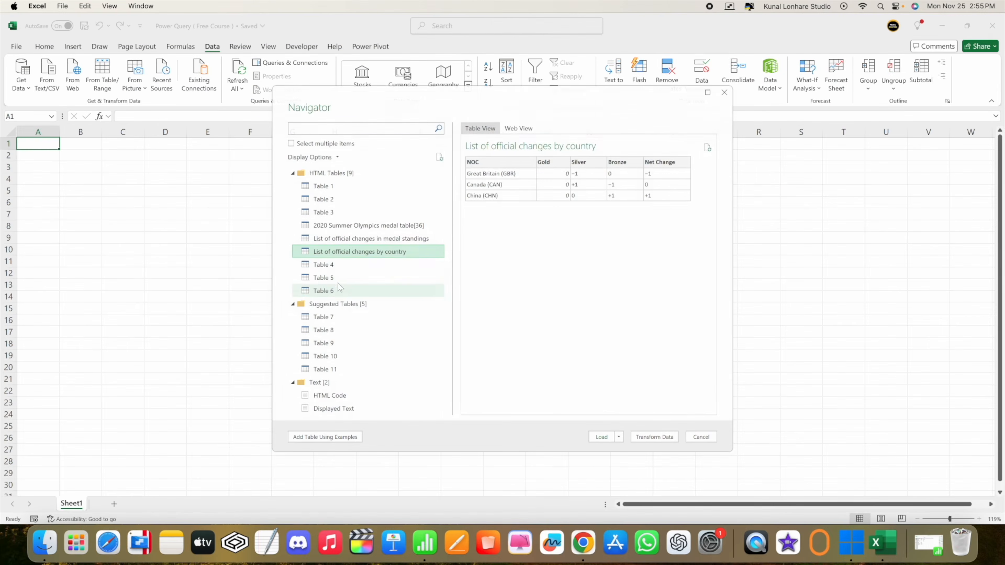
left_click(373, 227)
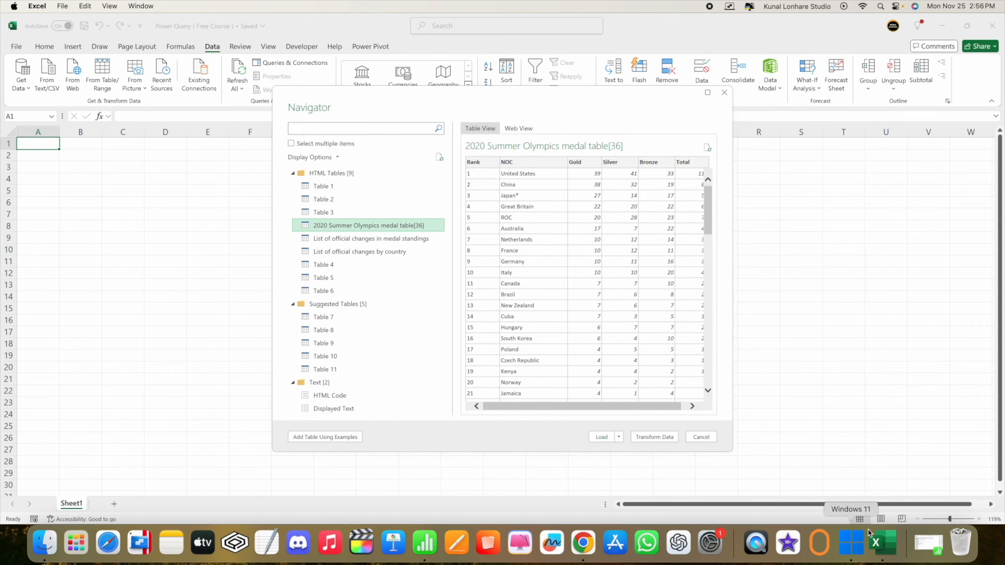
left_click(930, 553)
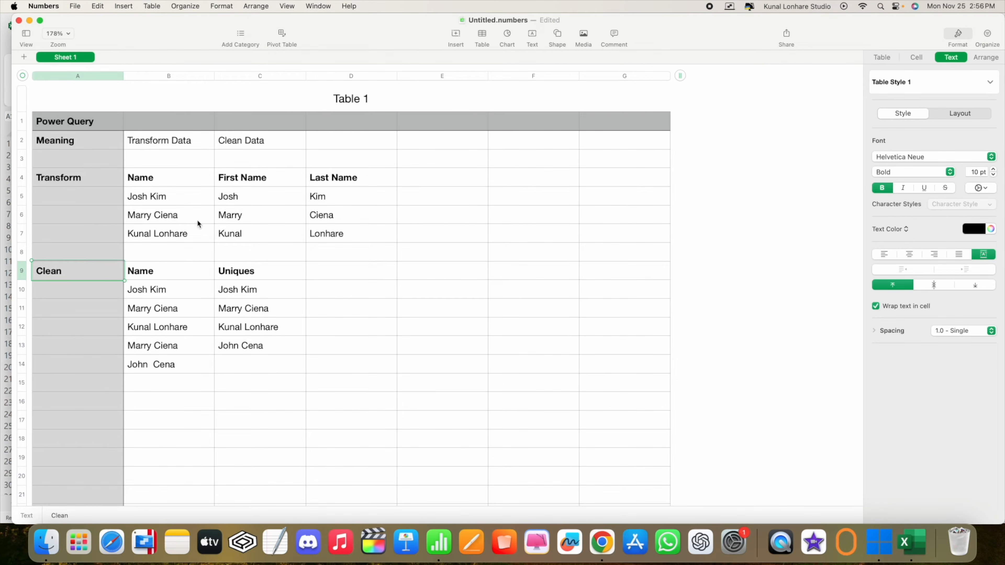
left_click(187, 142)
left_click(237, 144)
left_click(178, 144)
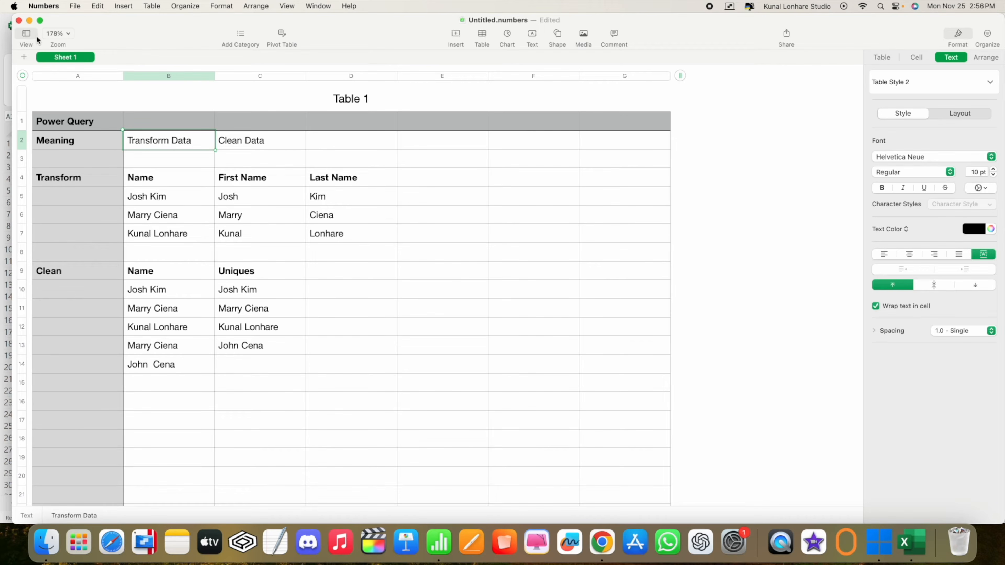
left_click(29, 22)
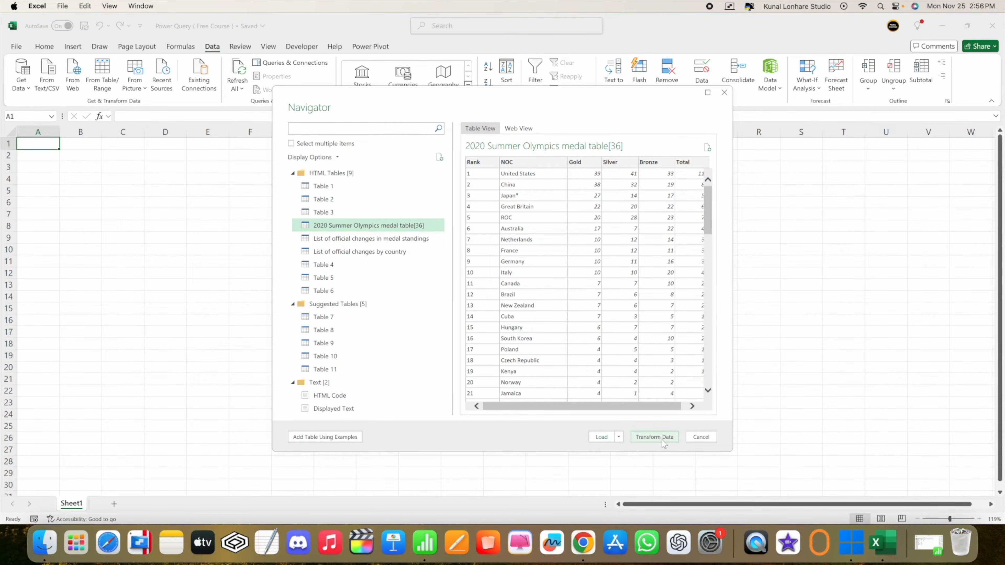
Load '2020 Summer Olympics medal table[36]' into the Power Query Editor with Transform Data
left_click(652, 438)
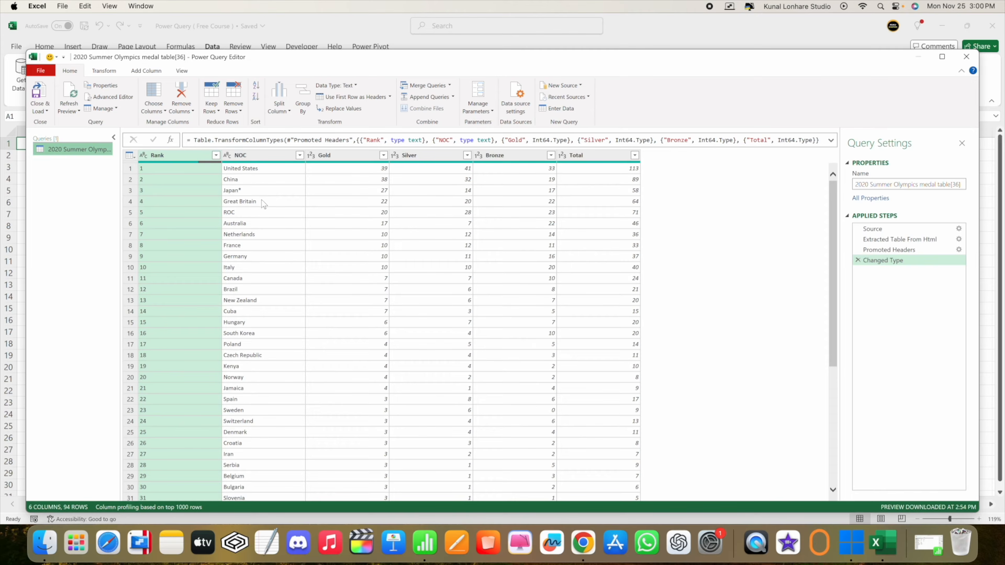
Change the Numbers notes heading in A1 to 'Power Query Tool'
left_click(926, 551)
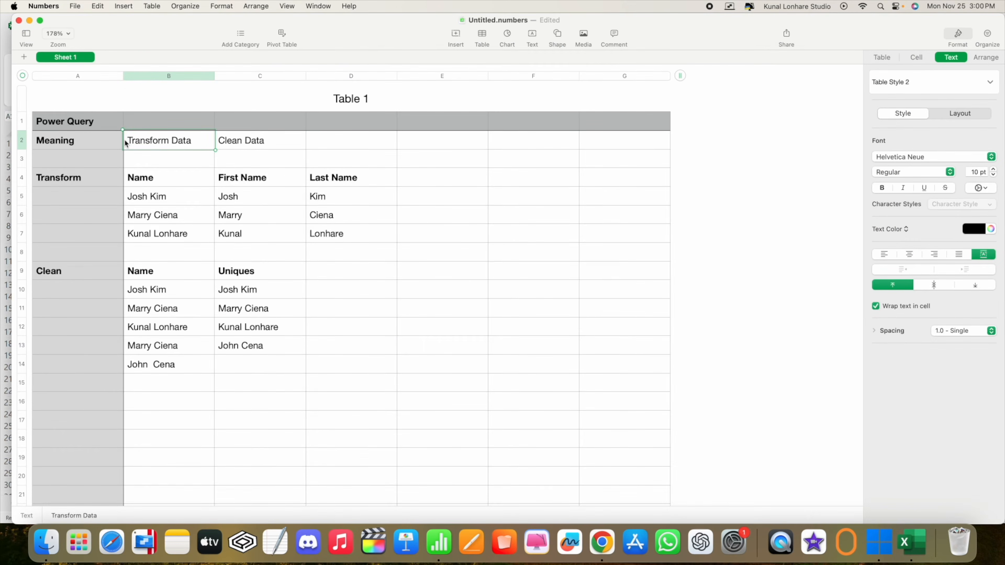
double_click(106, 122)
type("Tool")
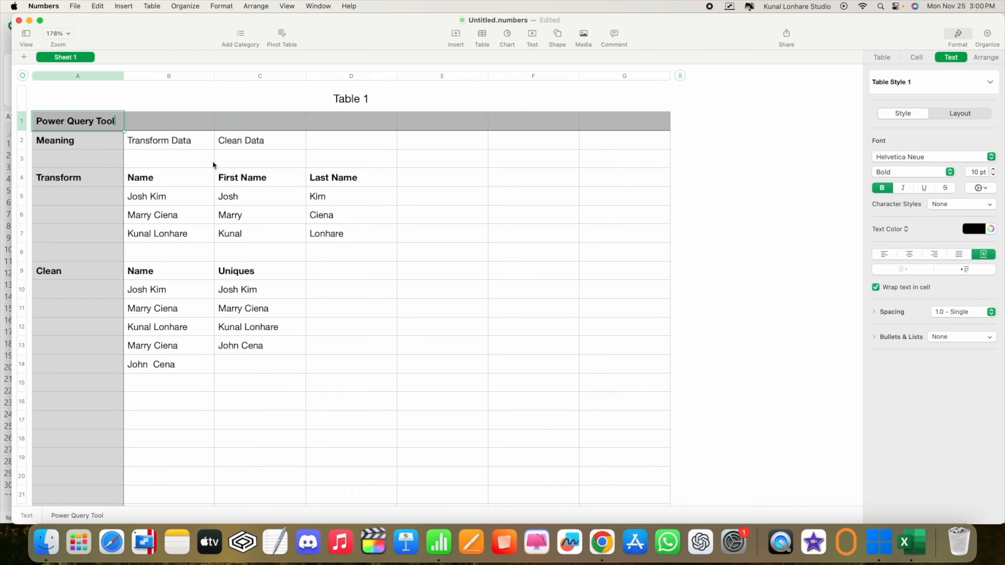
left_click(446, 350)
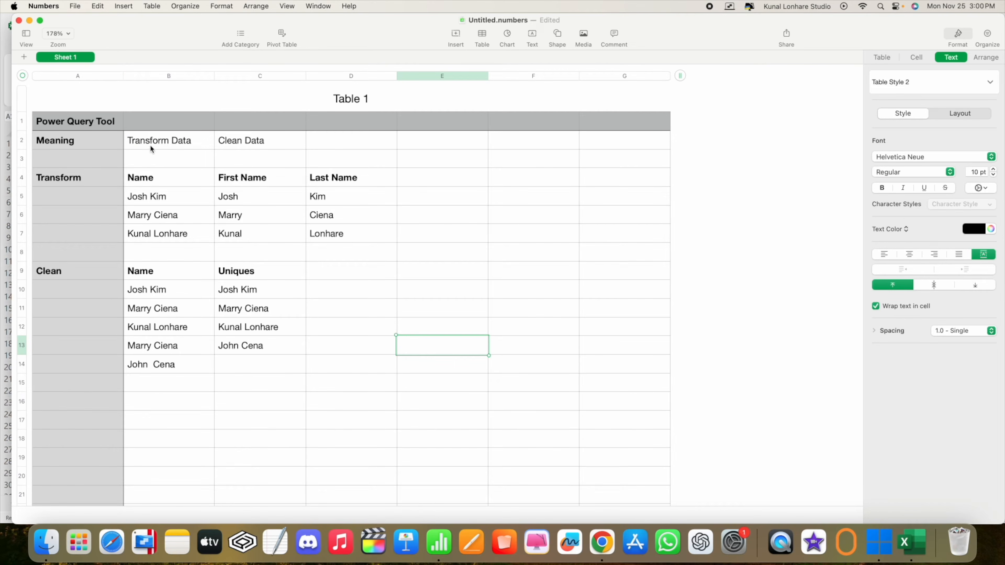
Move the notes aside, highlighting the Transform Data and Clean Data notes, then minimize Numbers
left_click(88, 130)
left_click_drag(162, 31, 761, 36)
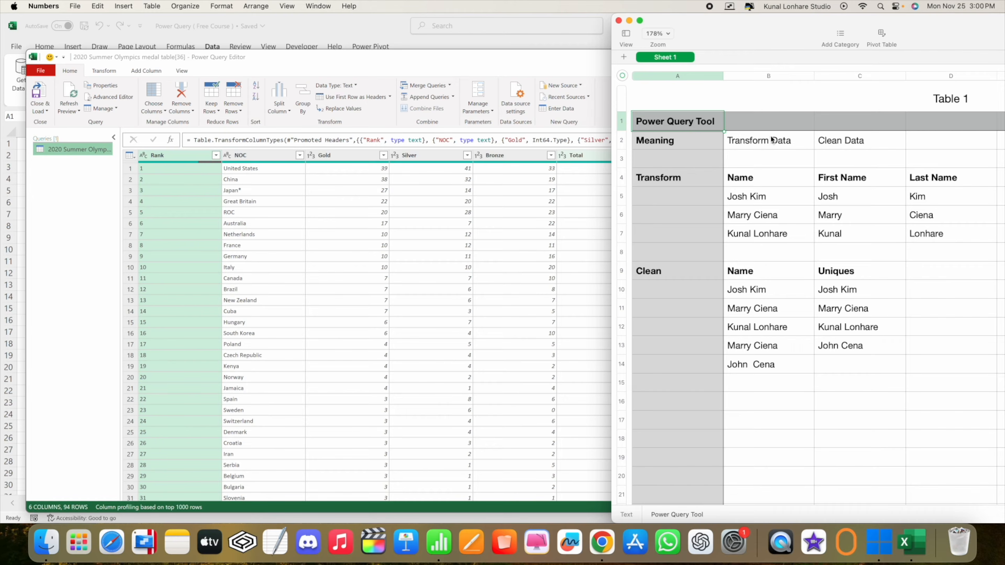
left_click(762, 139)
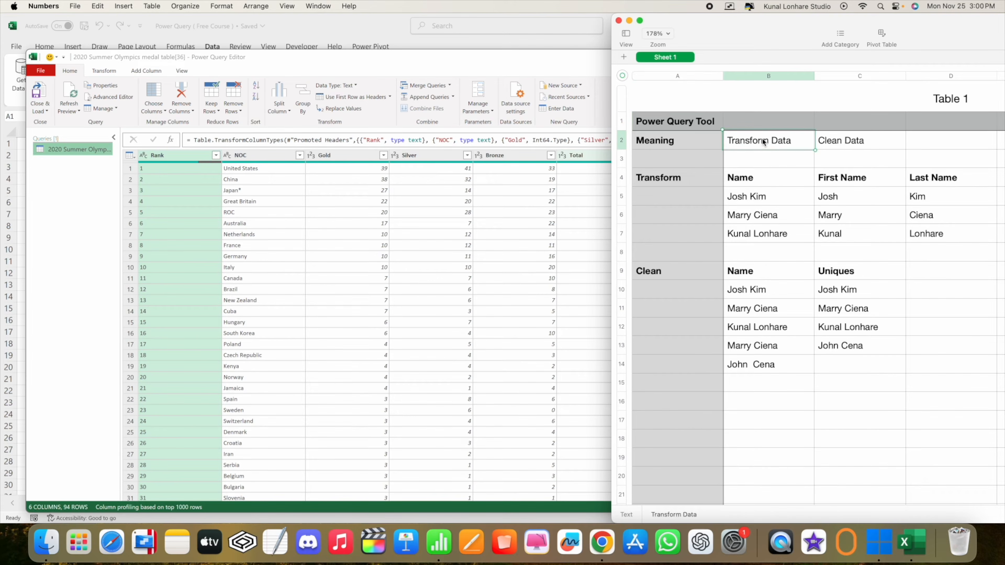
left_click(857, 141)
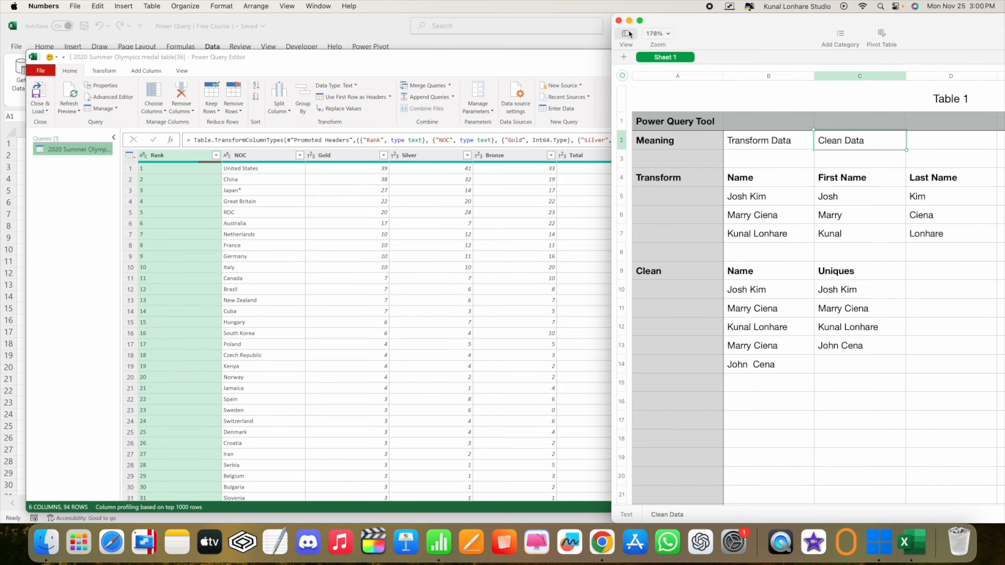
left_click(630, 21)
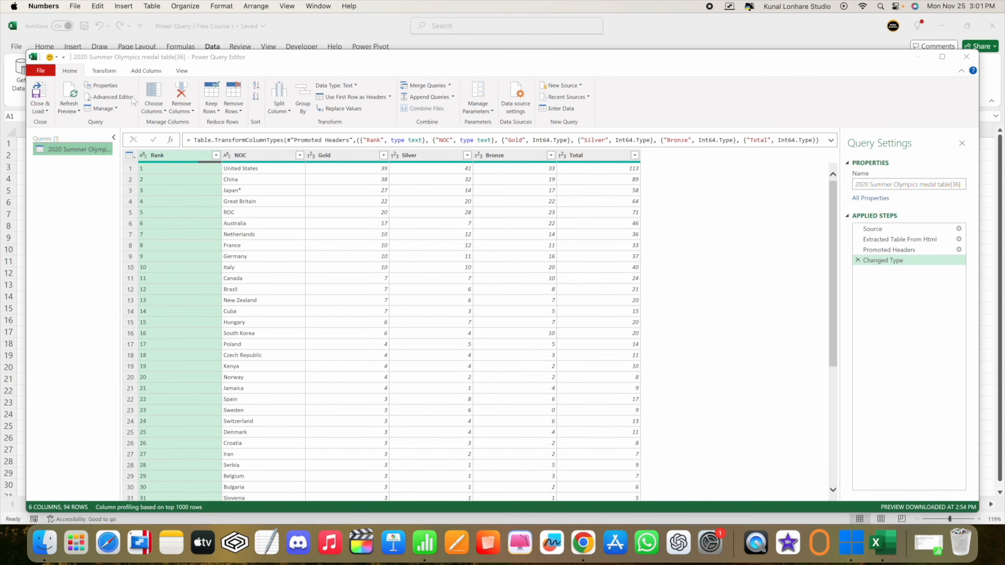
Remove '[36]' from the query name in Query Settings, leaving '2020 Summer Olympics medal table'
left_click(368, 66)
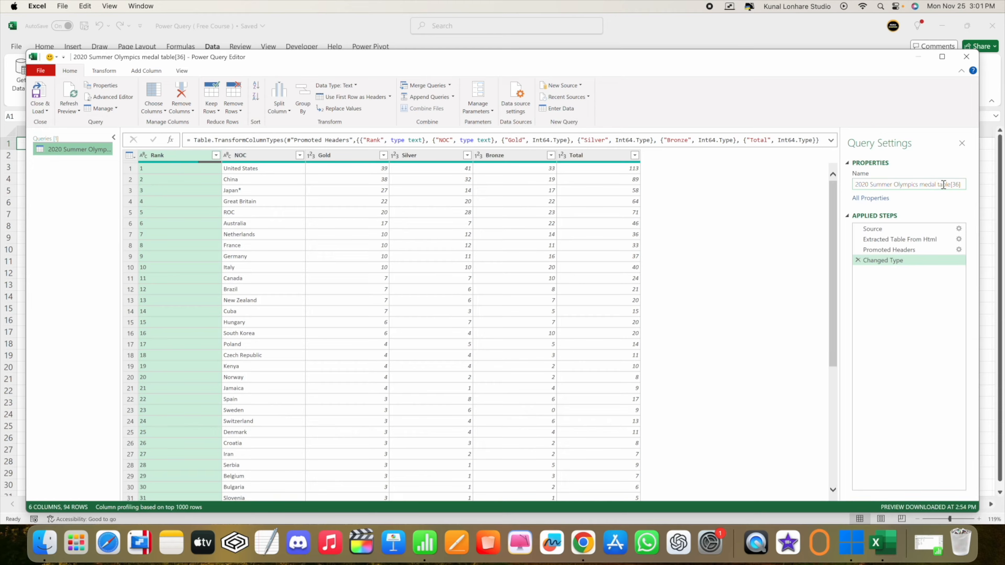
left_click(962, 184)
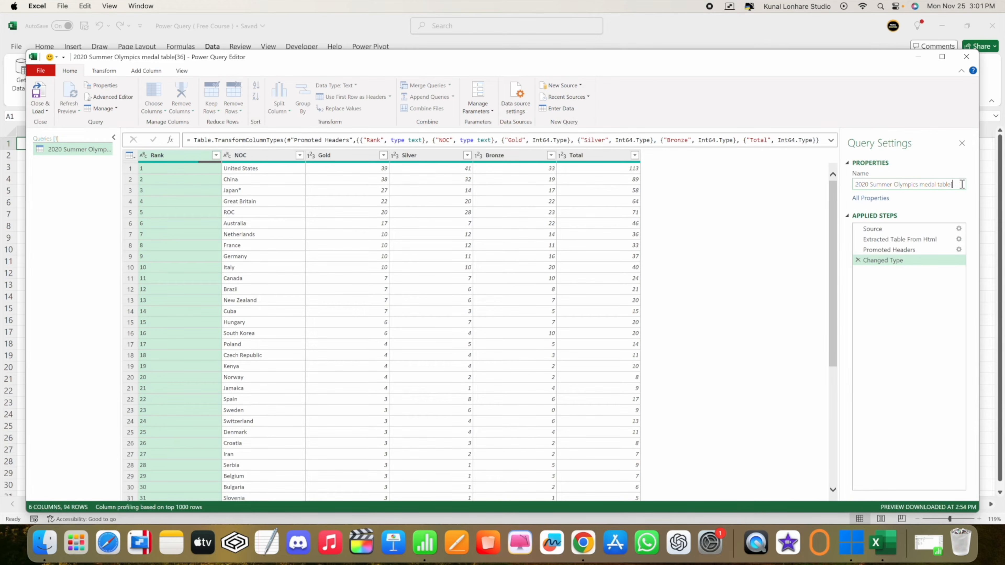
key("Return")
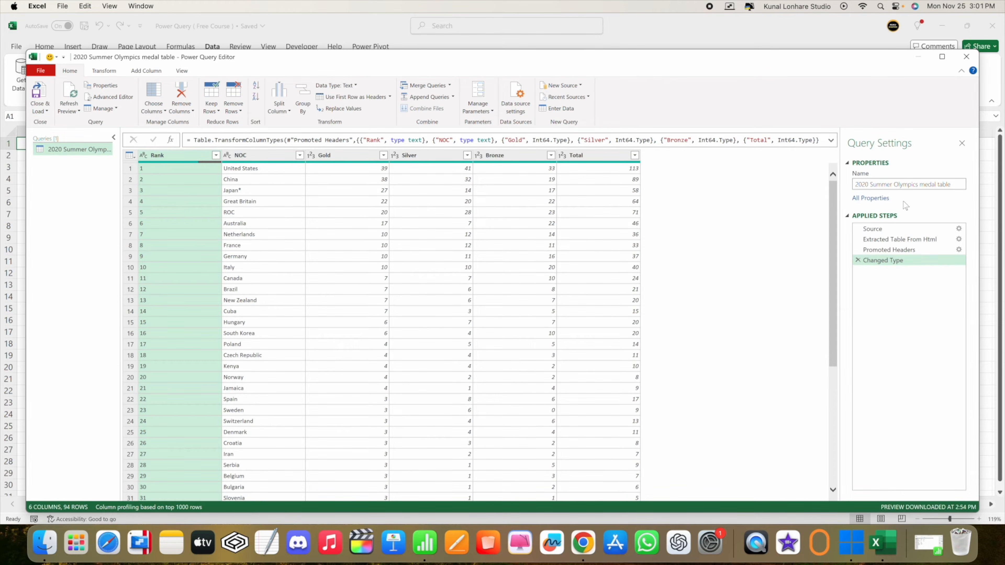
left_click_drag(877, 250, 873, 261)
Delete the Changed Type and Promoted Headers steps, leaving Column1–Column6 headers
left_click(857, 261)
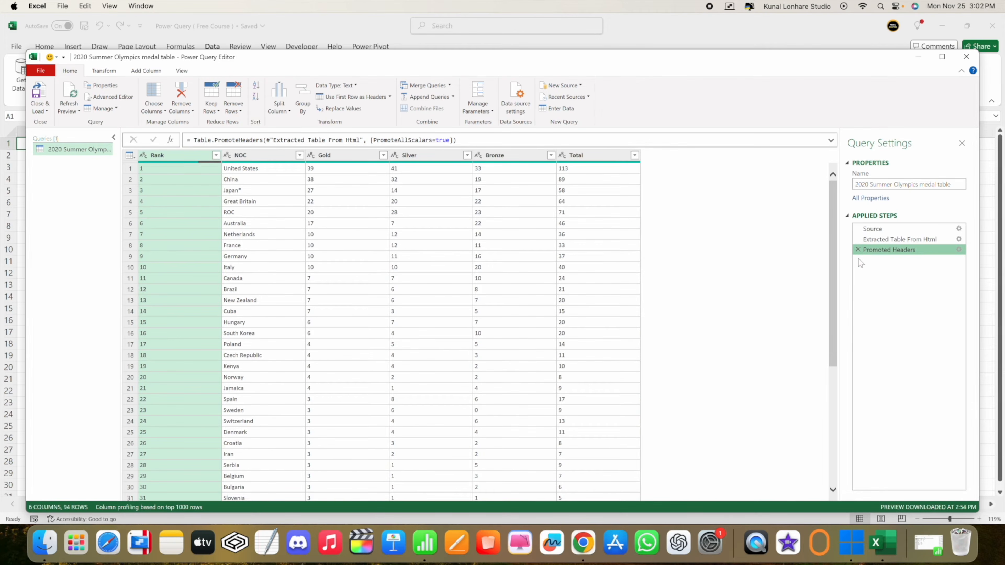
left_click(857, 249)
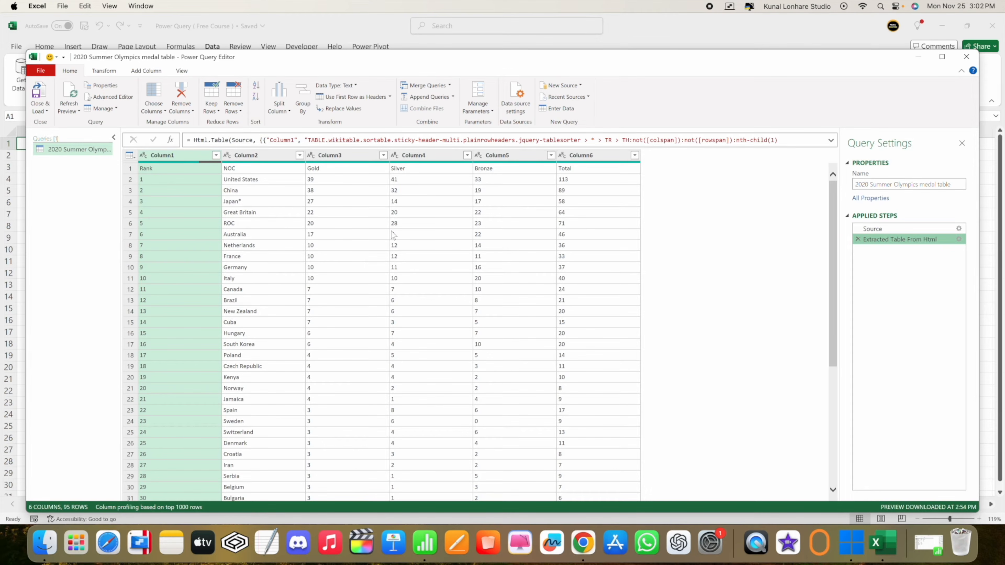
left_click(149, 75)
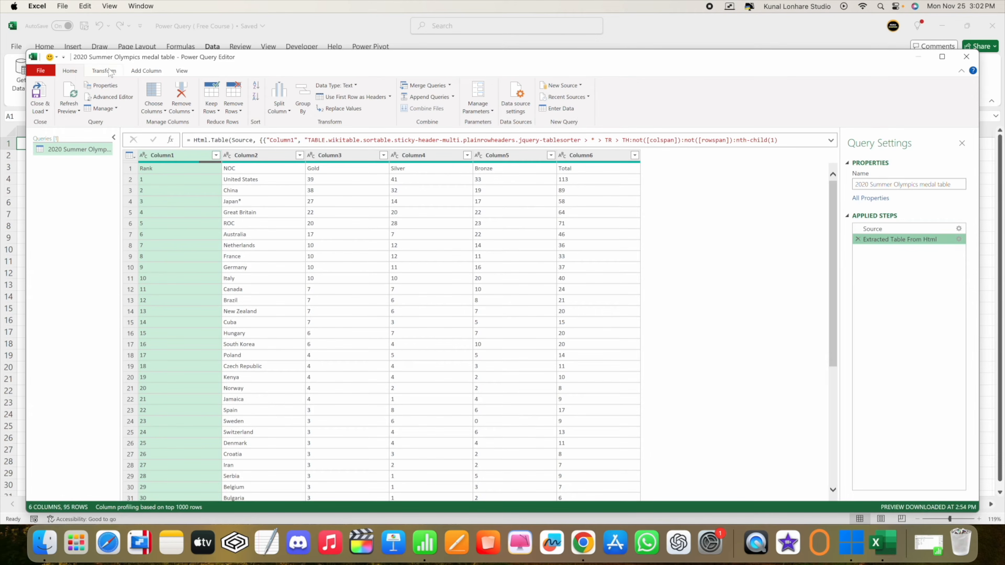
left_click(74, 74)
Rename the query to 'medals'
left_click(869, 186)
type("medals")
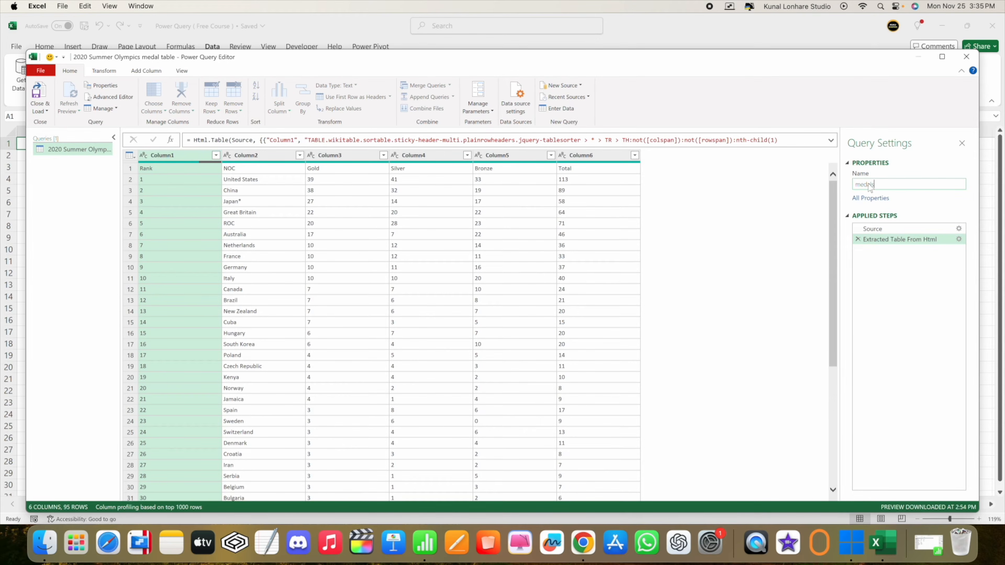
key("Return")
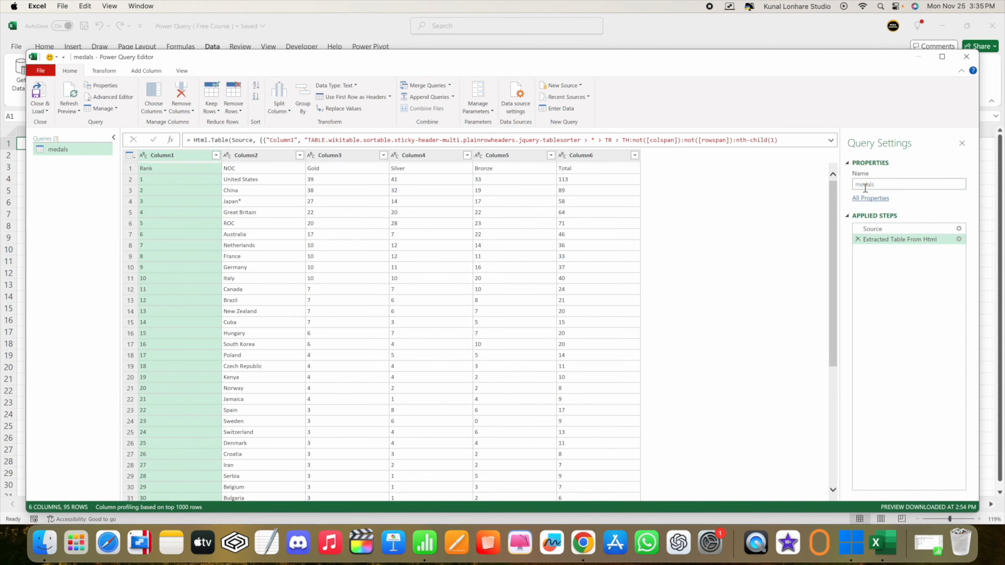
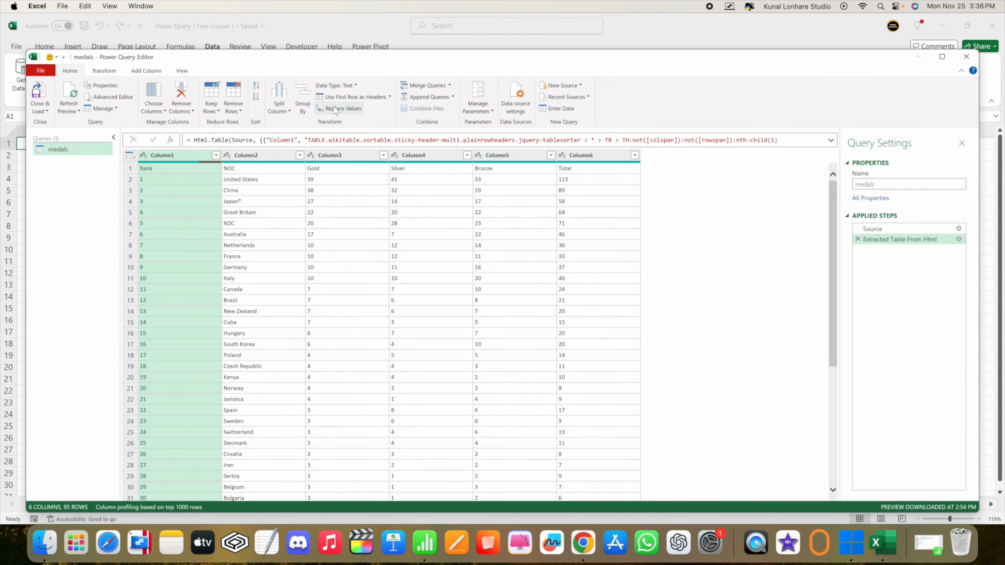
Promote the first row to headers Rank, NOC, Gold, Silver, Bronze, Total, then review the applied steps
left_click(345, 96)
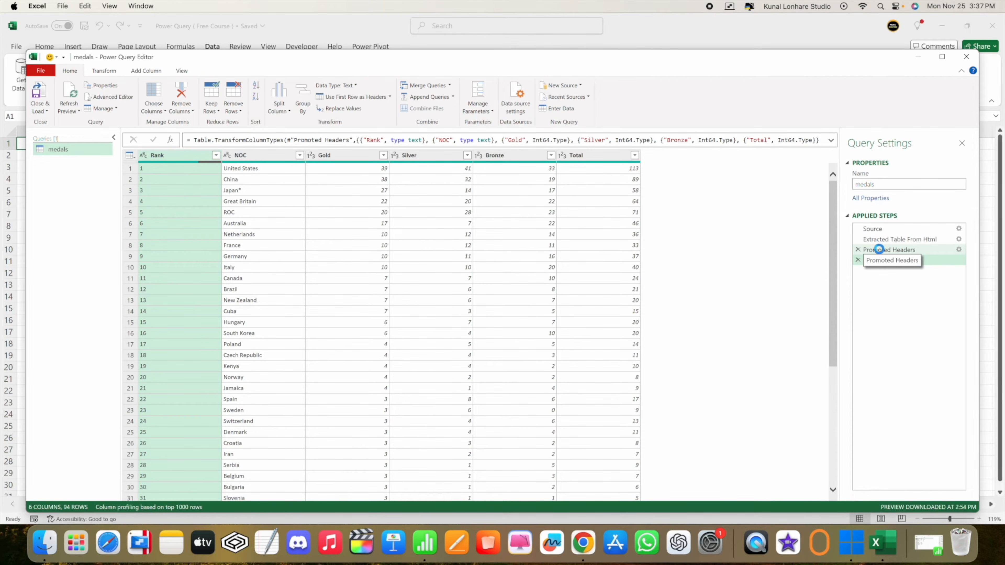
left_click(879, 251)
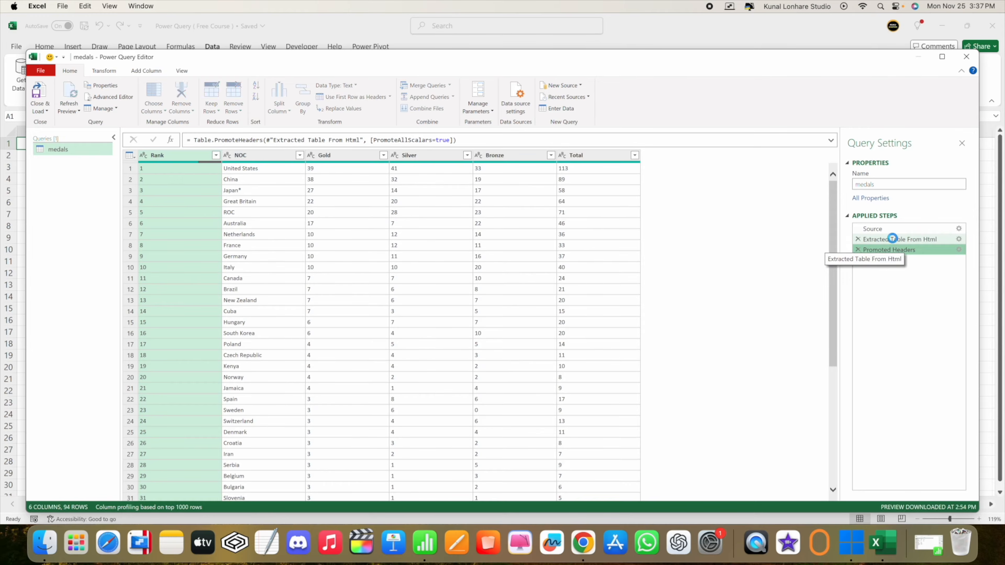
left_click(894, 240)
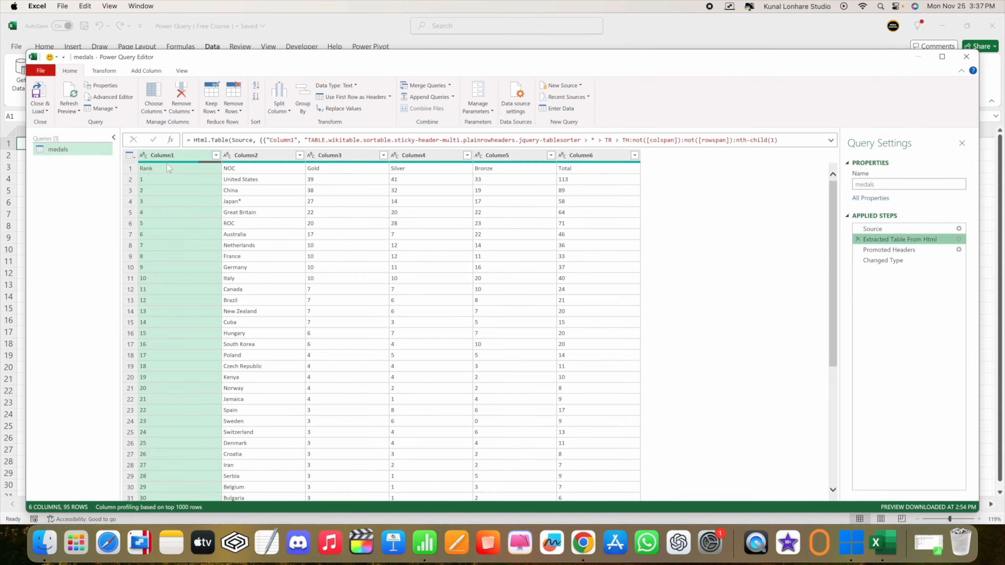
left_click(879, 250)
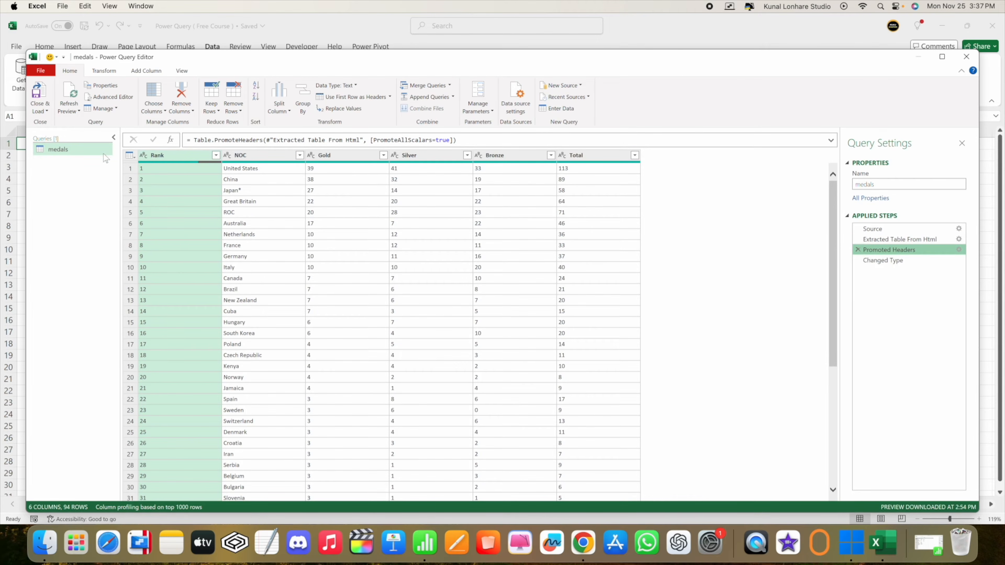
left_click(895, 264)
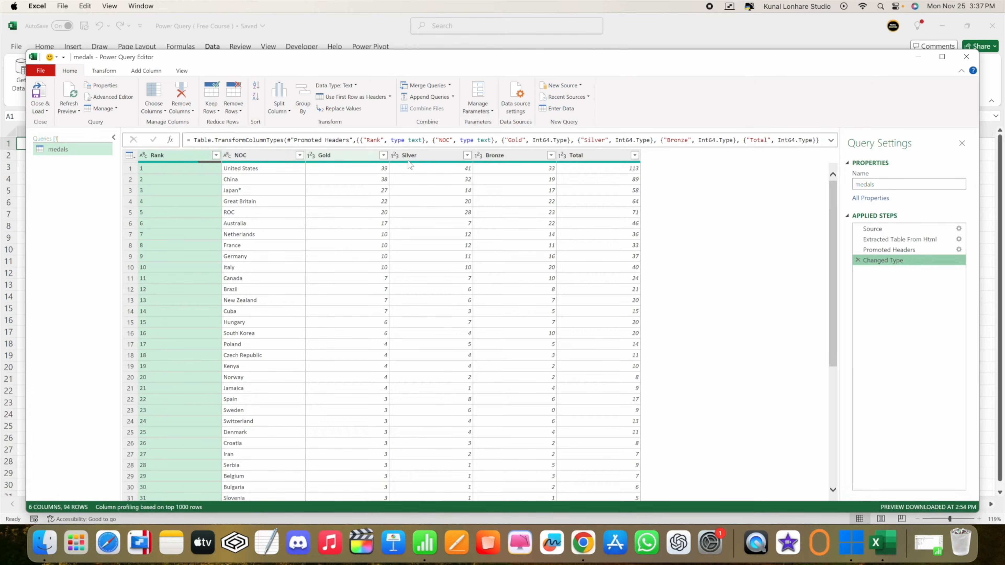
Change the NOC column header to Country
double_click(242, 155)
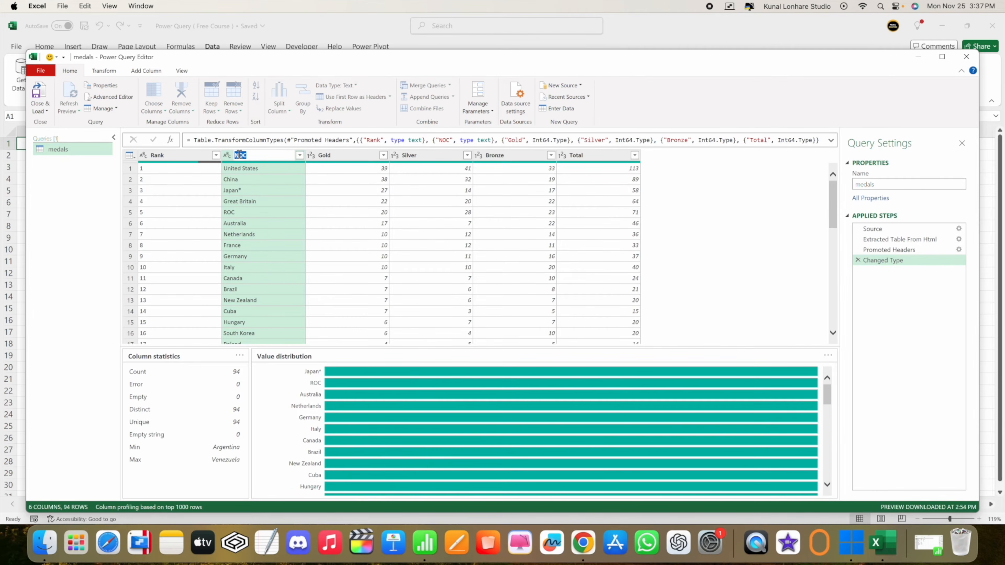
key("shift")
key("Return")
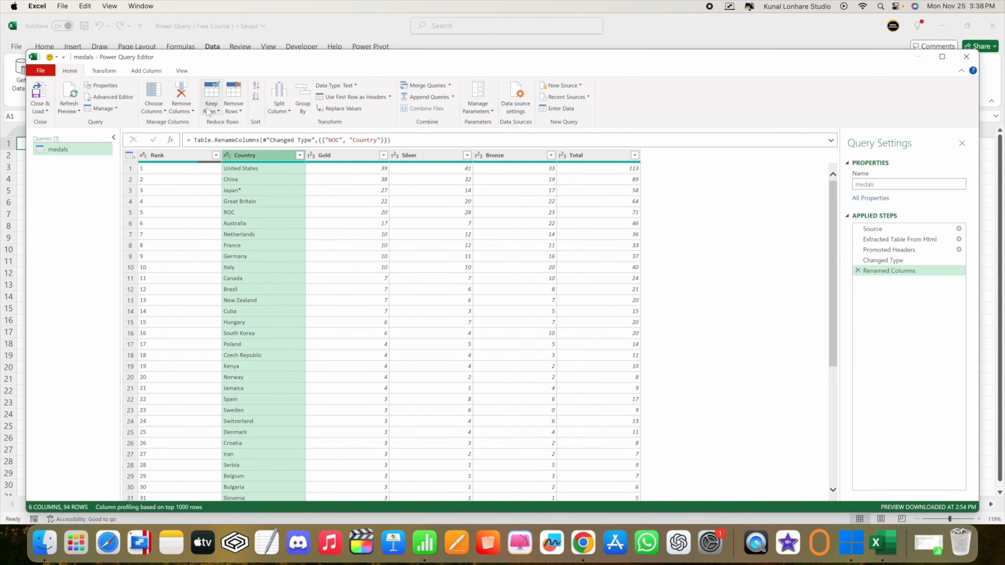
Browse the Remove Columns and Remove Rows options without applying either
left_click(186, 111)
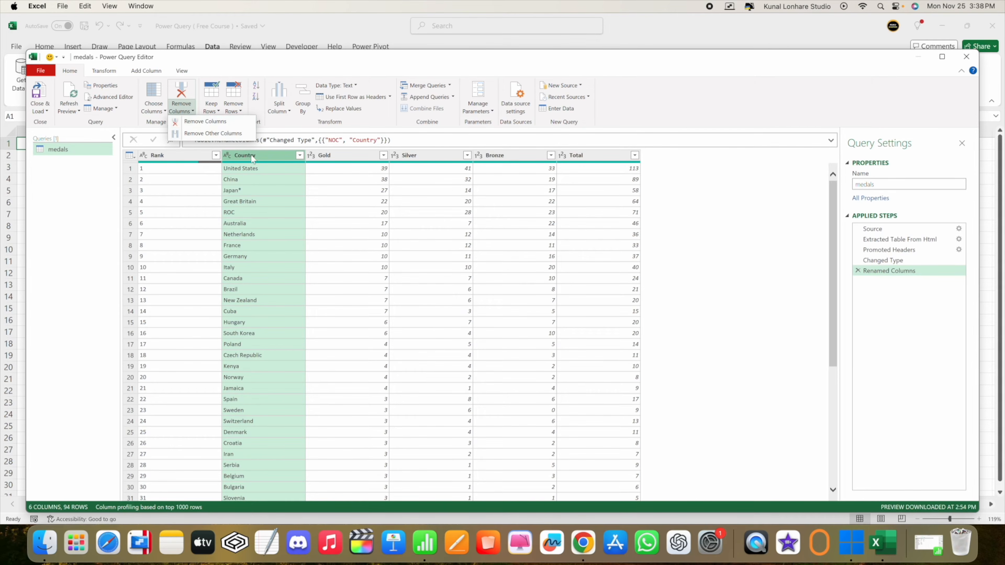
left_click(48, 214)
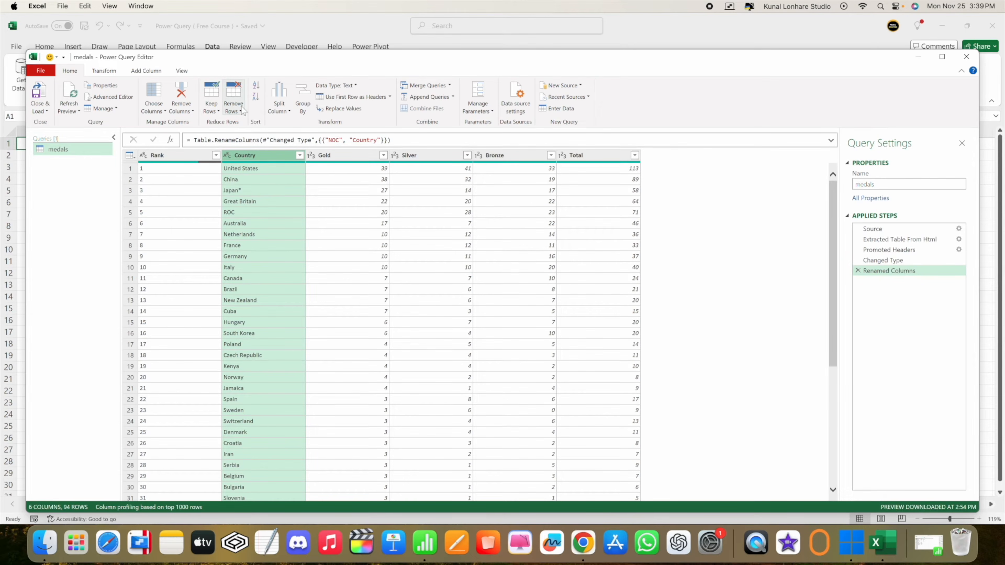
left_click(234, 109)
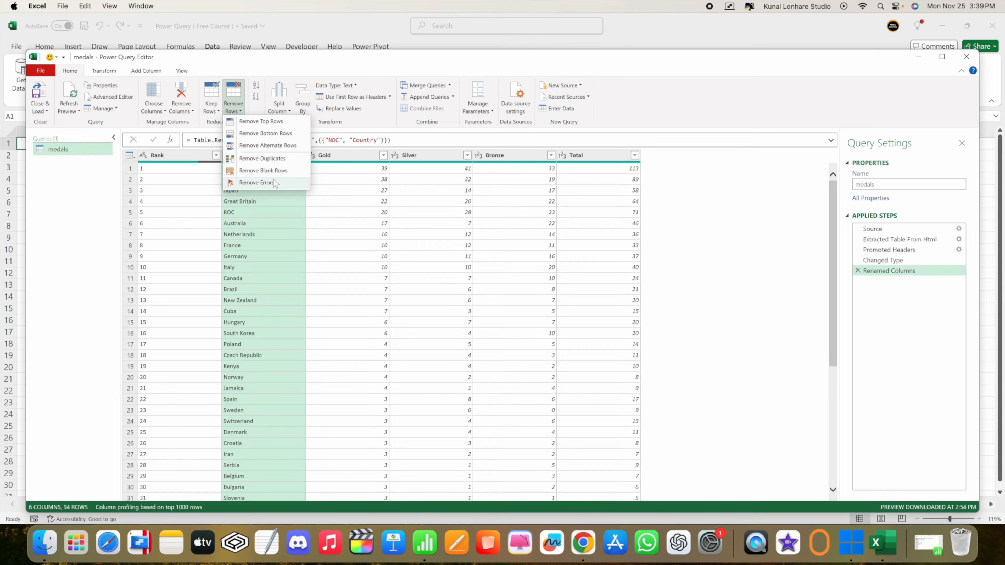
left_click(85, 242)
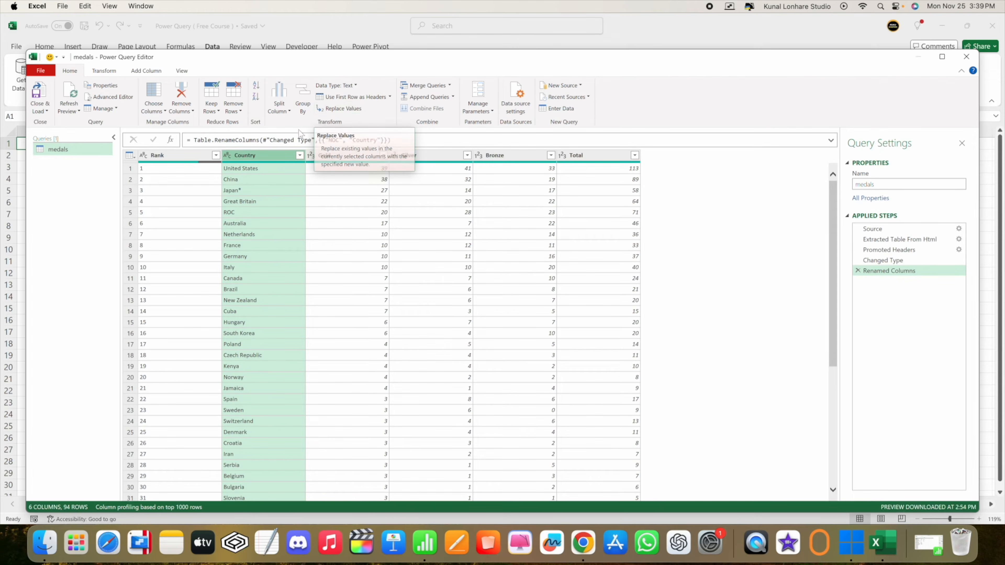
Check the Country column's context menu, then bring up Replace Values for Country
right_click(261, 159)
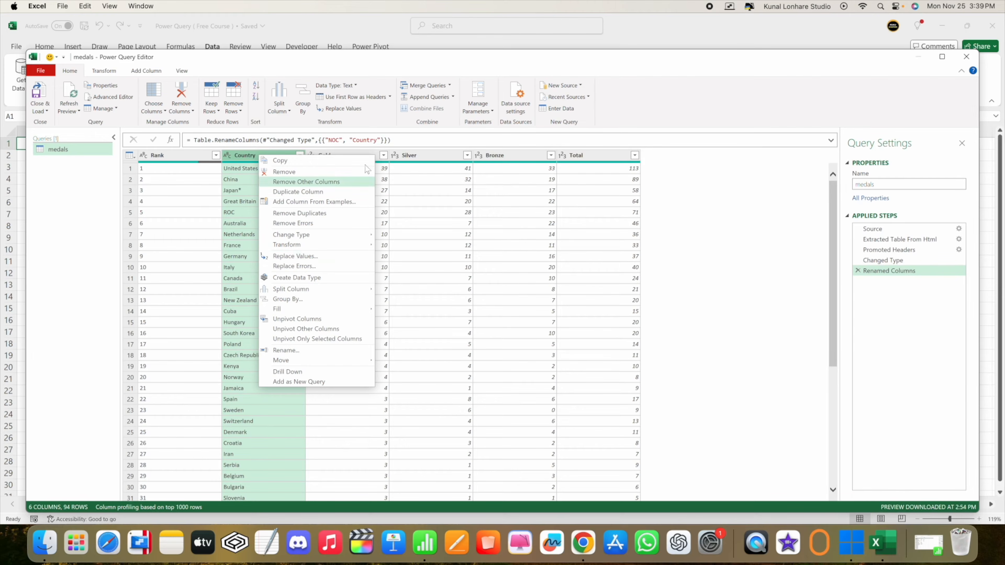
left_click(339, 111)
left_click(338, 109)
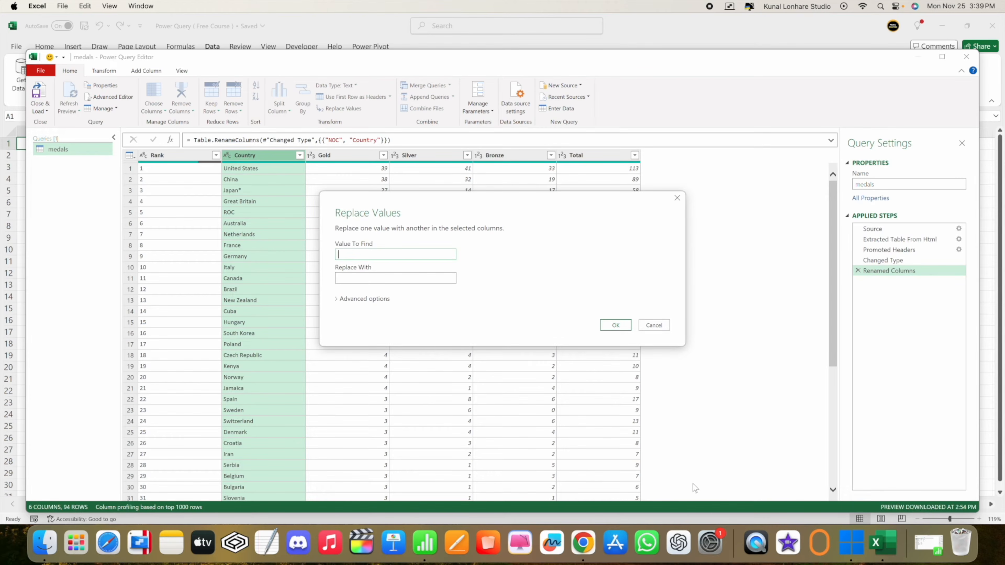
Review the Transform and Clean Data examples in the Numbers notes, then return to Replace Values in Excel
left_click(928, 542)
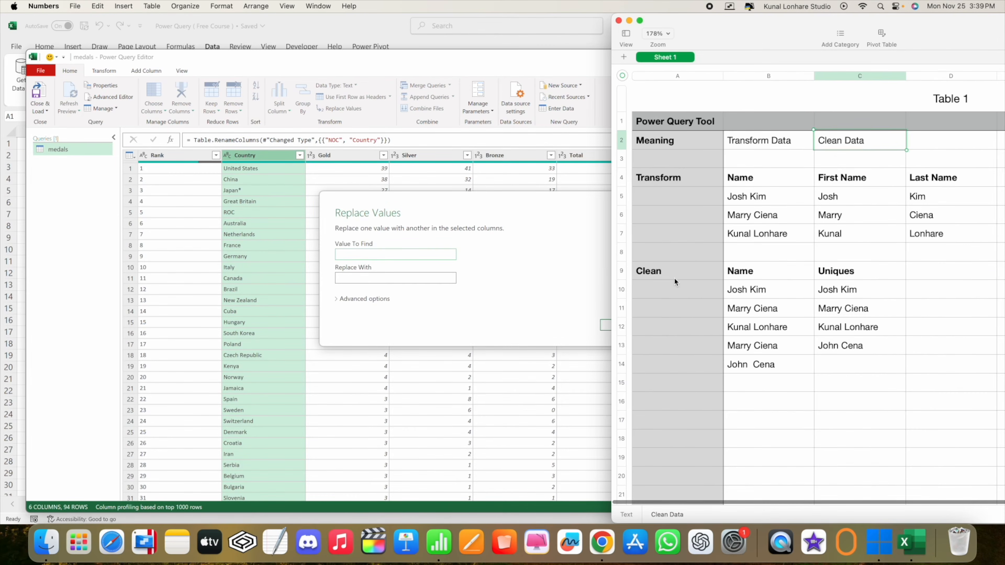
left_click(753, 145)
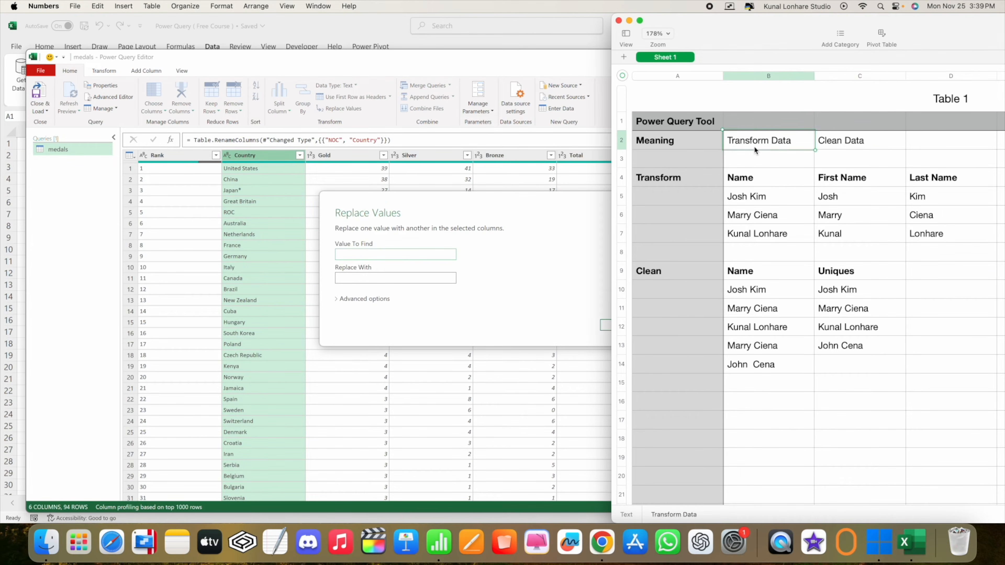
left_click(848, 143)
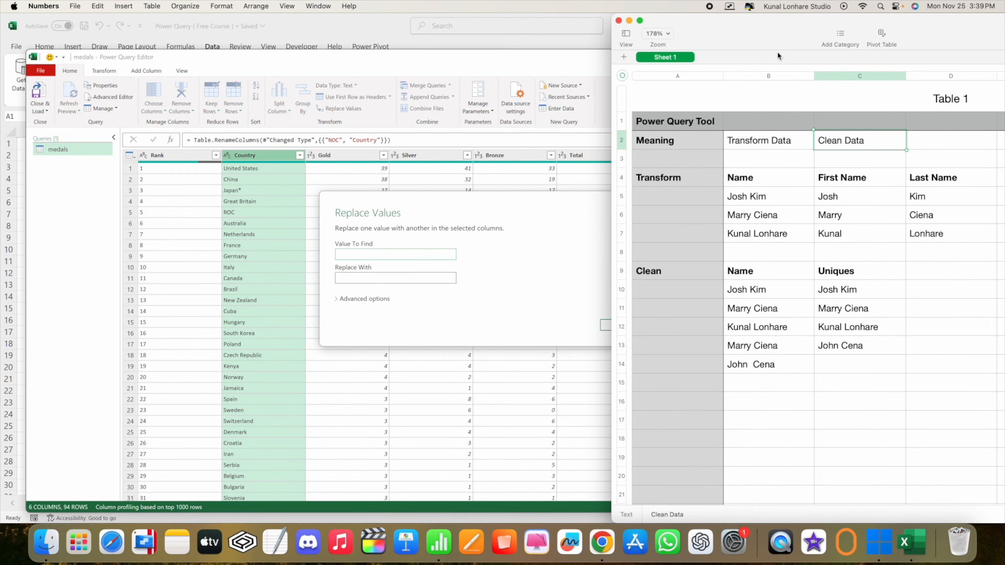
left_click_drag(752, 28, 645, 317)
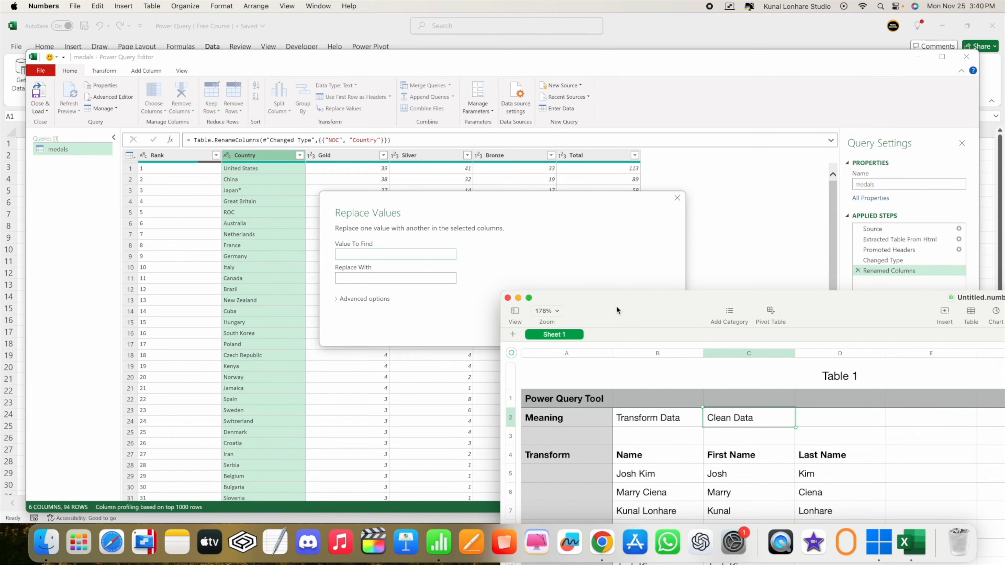
left_click_drag(616, 306, 618, 101)
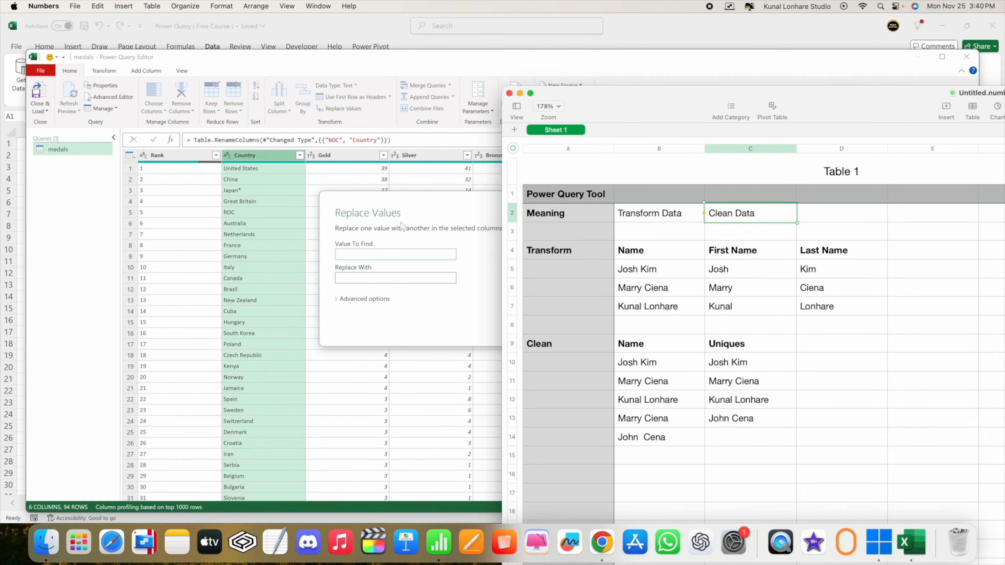
left_click(421, 217)
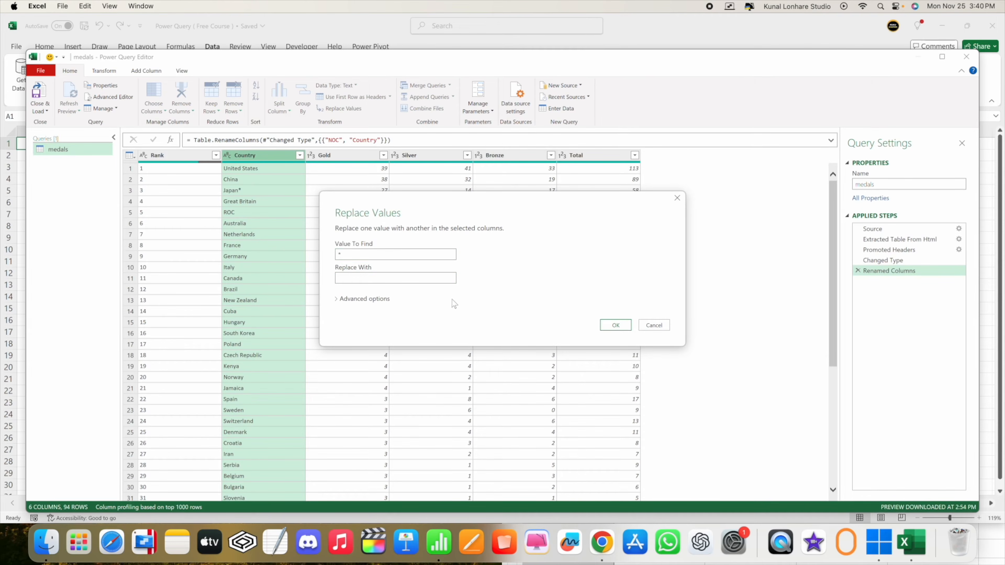
Replace asterisks in Country with nothing, then recheck the Replaced Value settings without changes
left_click(614, 325)
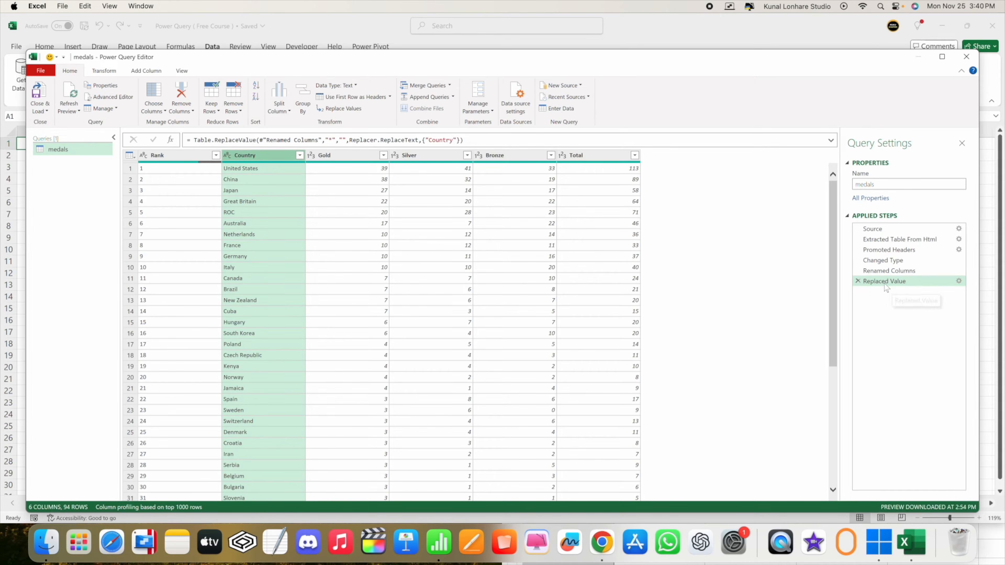
left_click(958, 281)
left_click(345, 255)
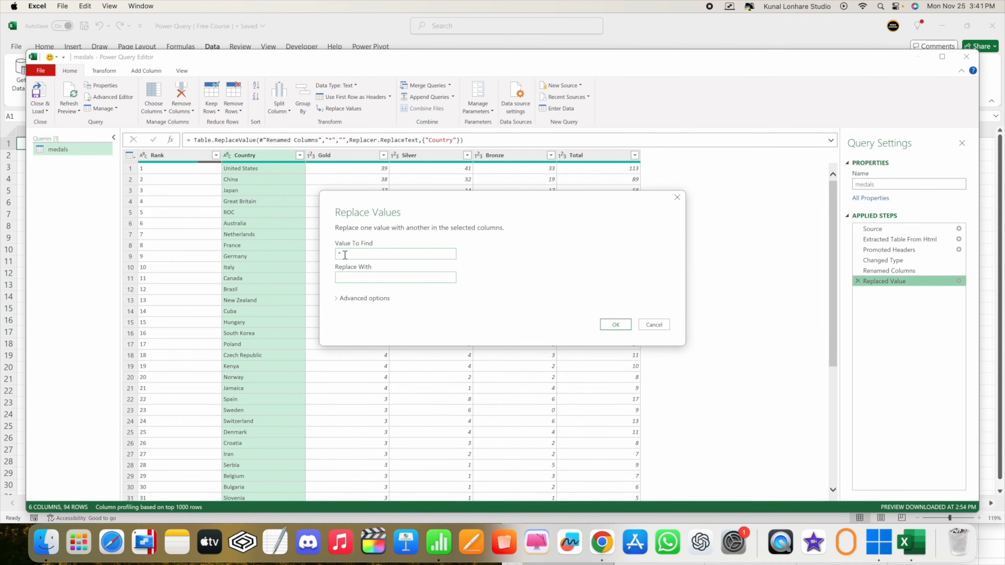
left_click(660, 326)
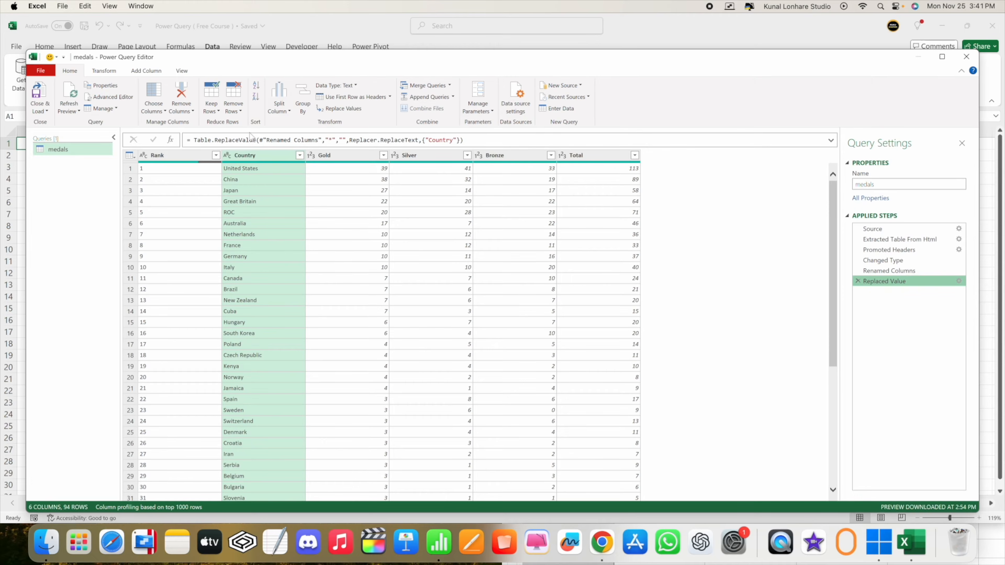
Toggle the editor's Formula Bar off and back on, returning to Home
left_click(183, 72)
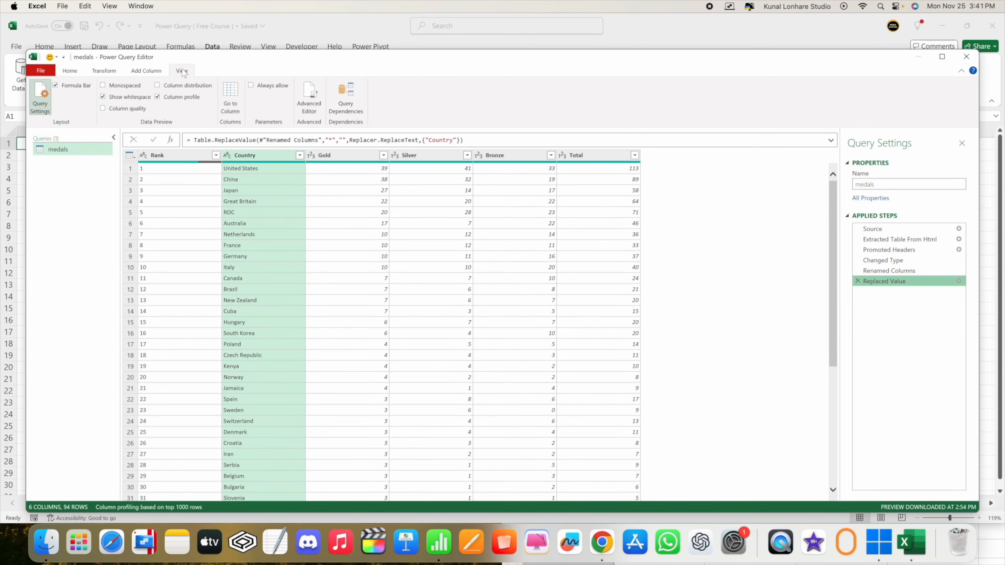
left_click(56, 86)
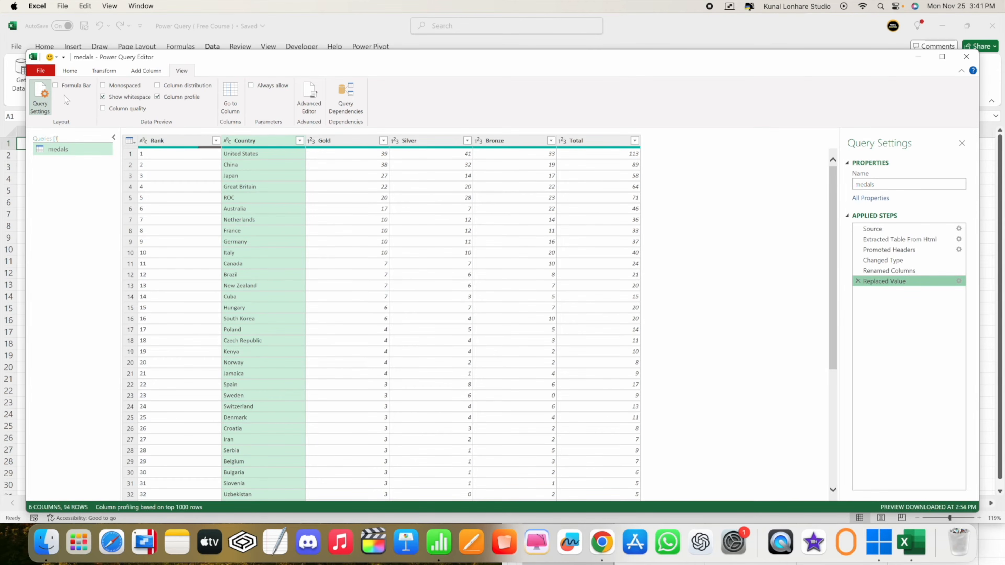
left_click(57, 88)
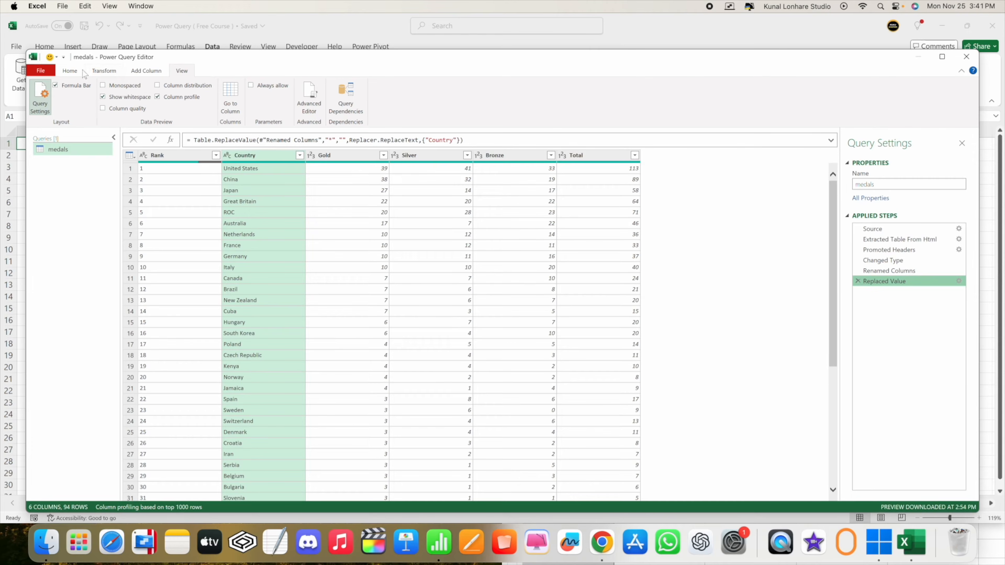
left_click(71, 71)
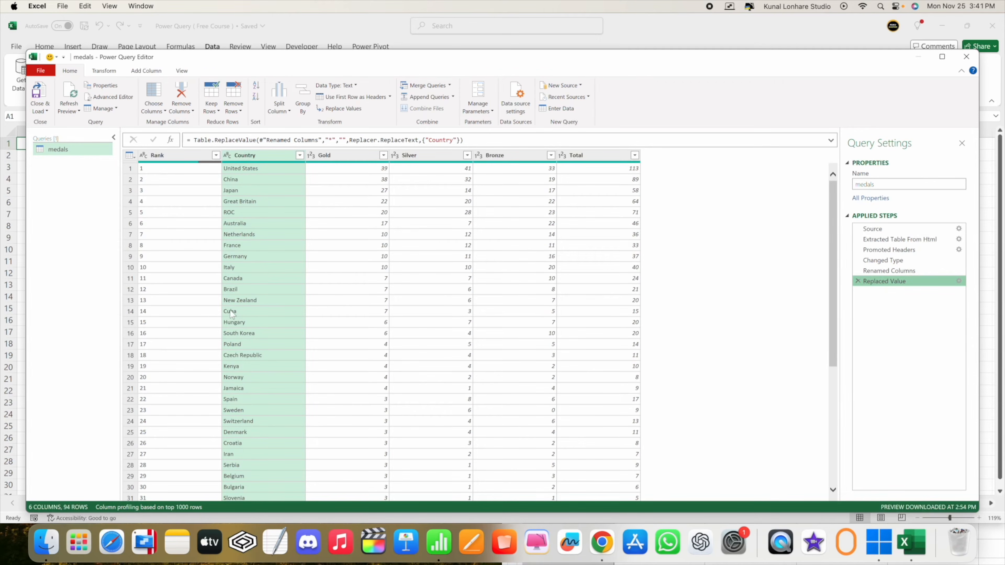
Scroll the query preview and switch to the Wikipedia medal table in Chrome
scroll(164, 311, "down", 6)
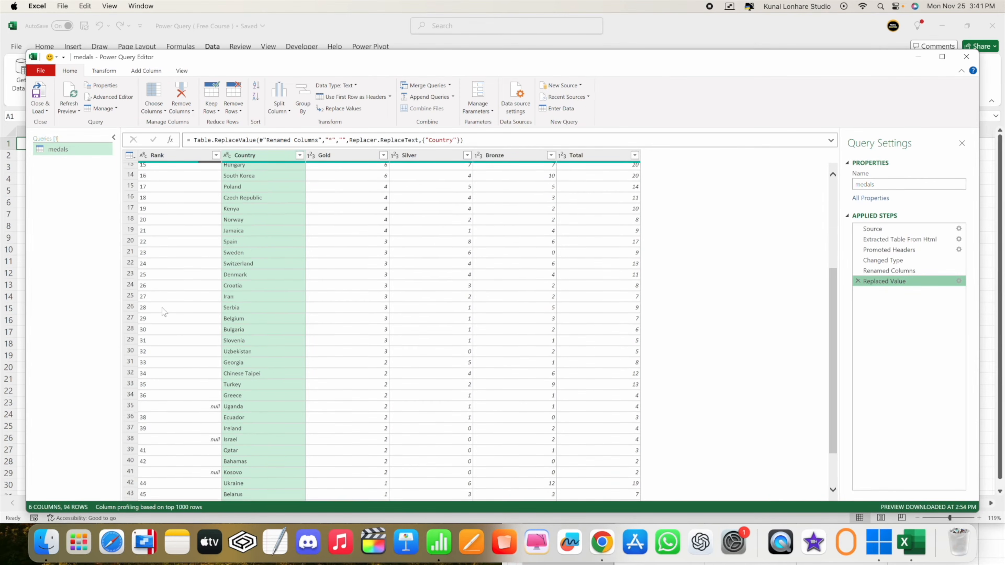
scroll(165, 311, "down", 1)
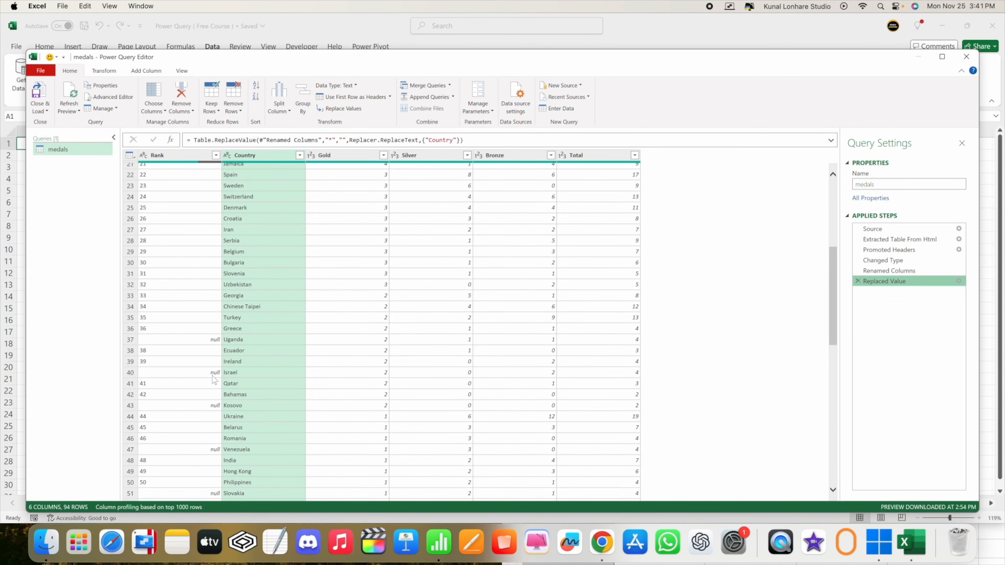
key("super+Tab")
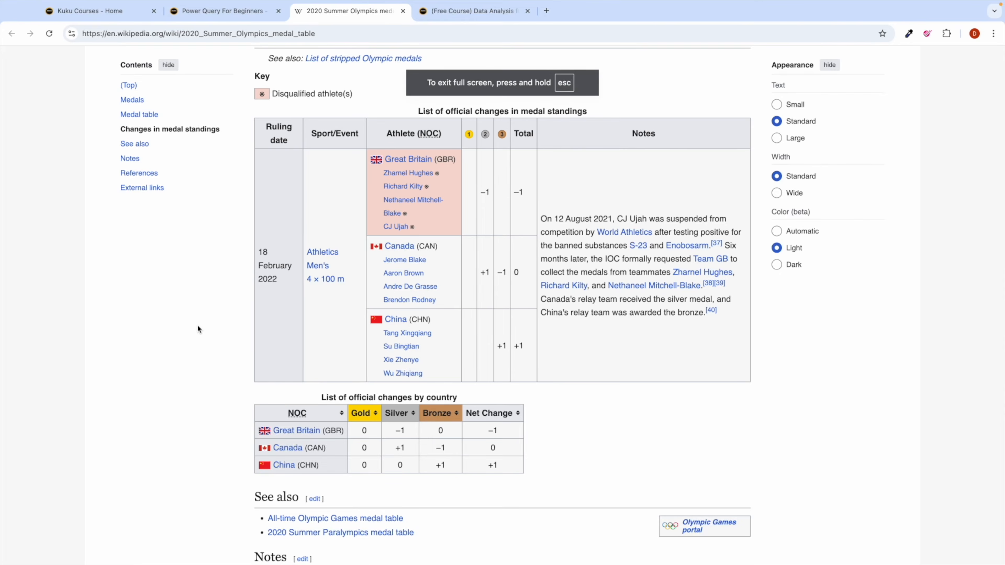
Compare the Wikipedia medal table with the Power Query preview, switching between the two
scroll(197, 325, "up", 10)
scroll(198, 328, "up", 15)
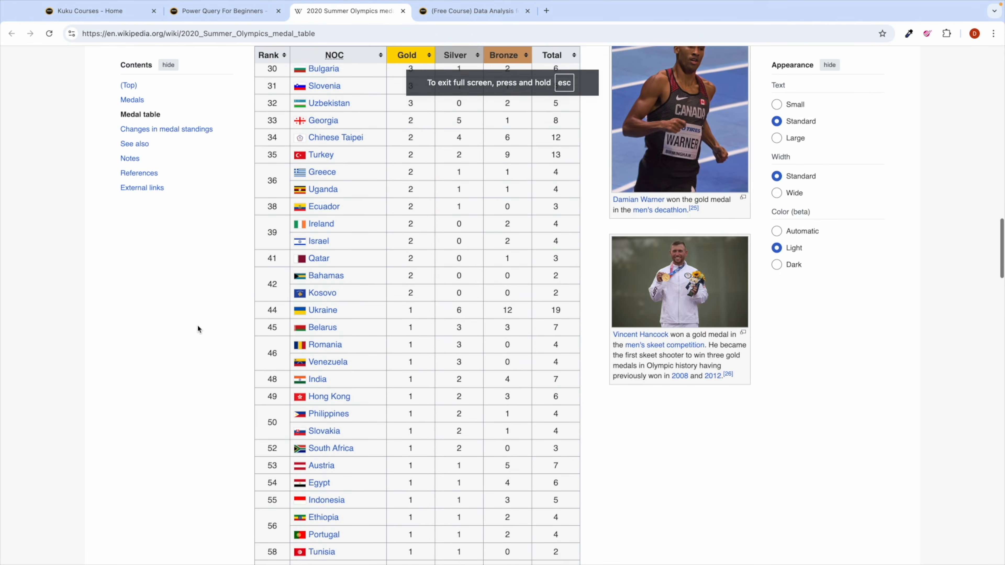
scroll(197, 324, "up", 10)
scroll(197, 325, "down", 2)
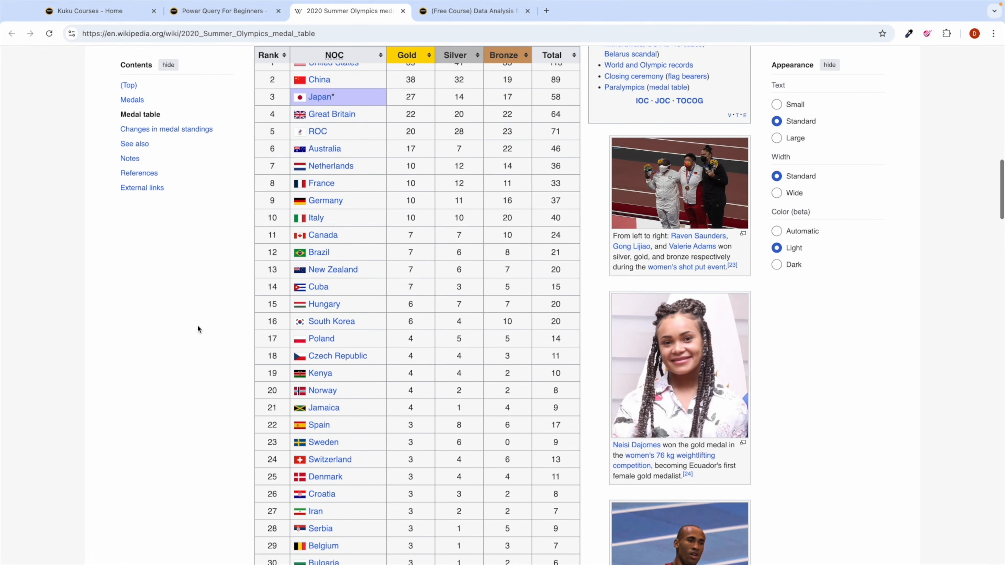
key("super+Tab")
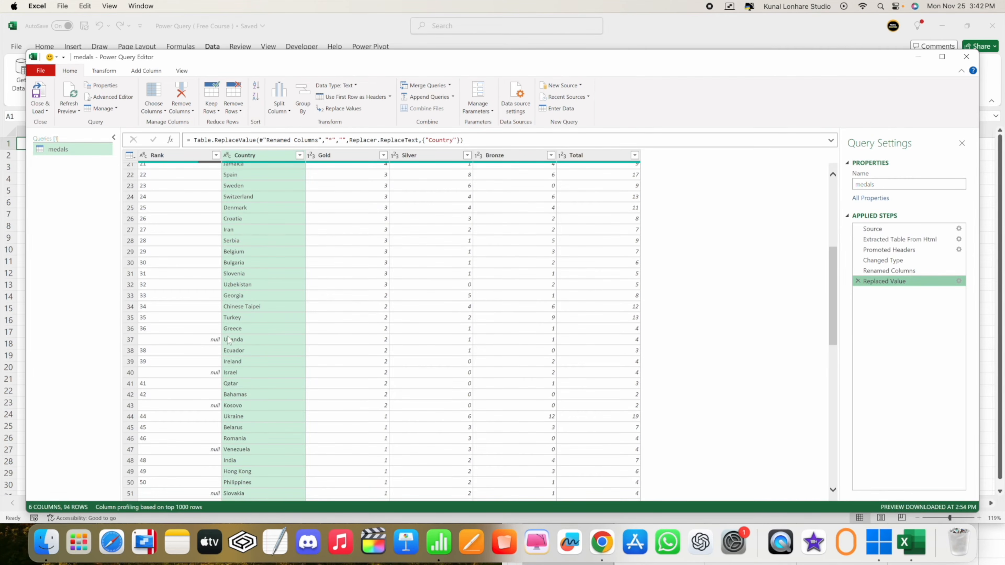
key("super+Tab")
scroll(292, 378, "down", 5)
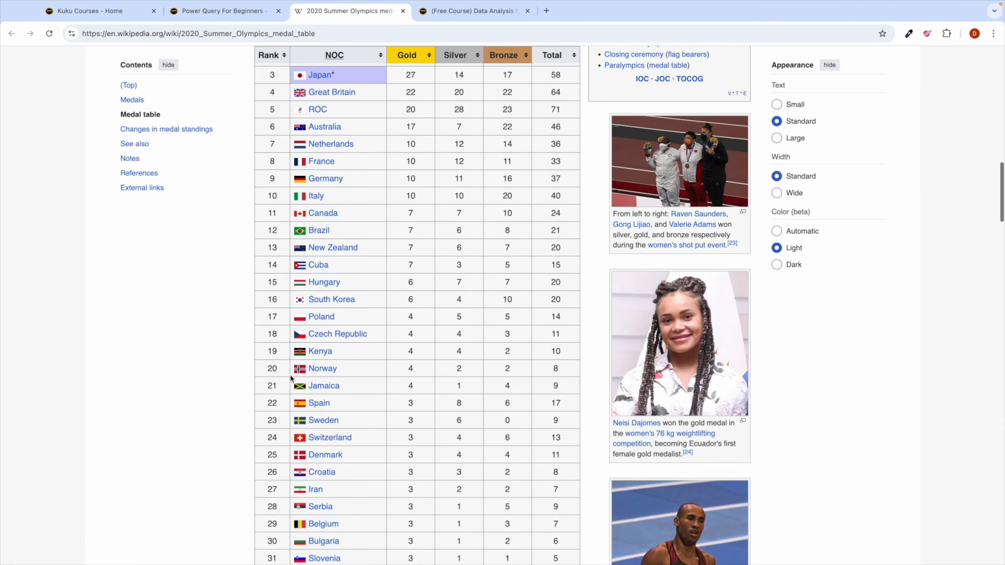
scroll(292, 379, "down", 4)
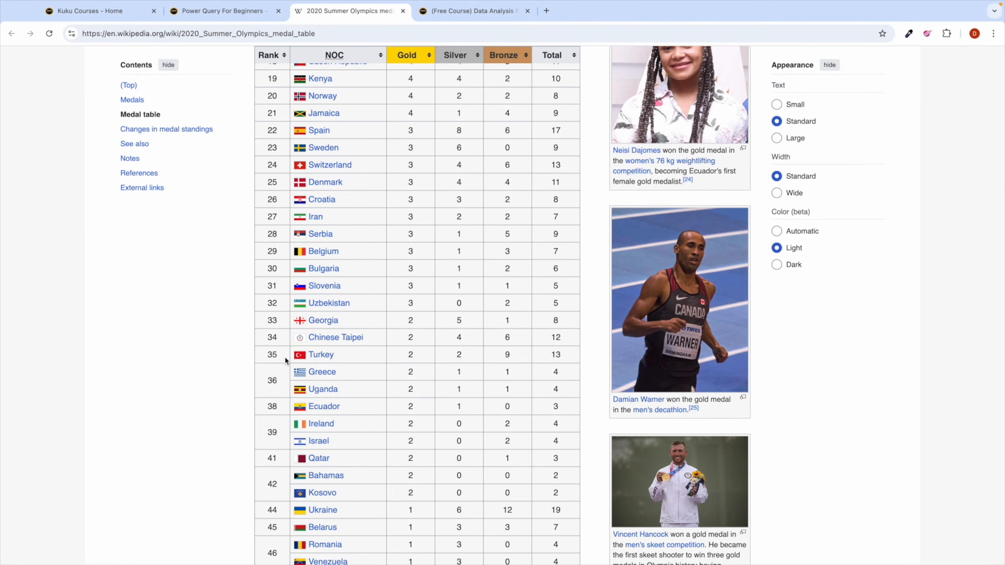
scroll(265, 376, "down", 2)
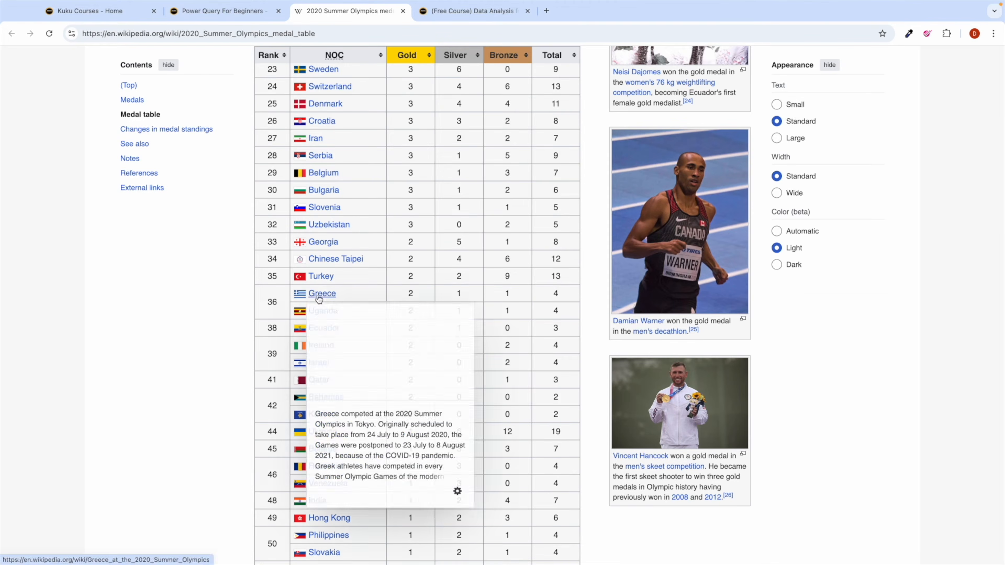
key("ctrl+Left")
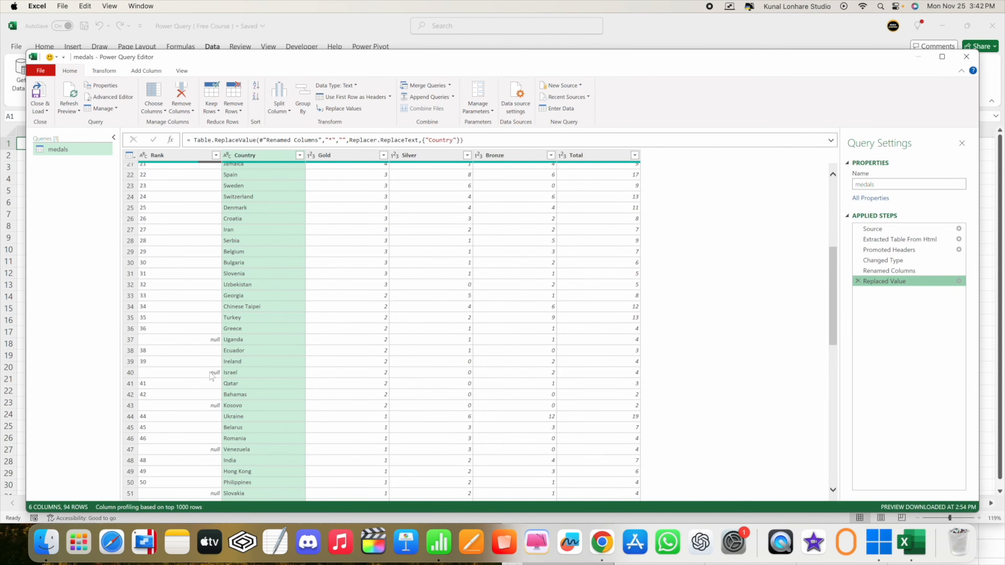
key("ctrl+Right")
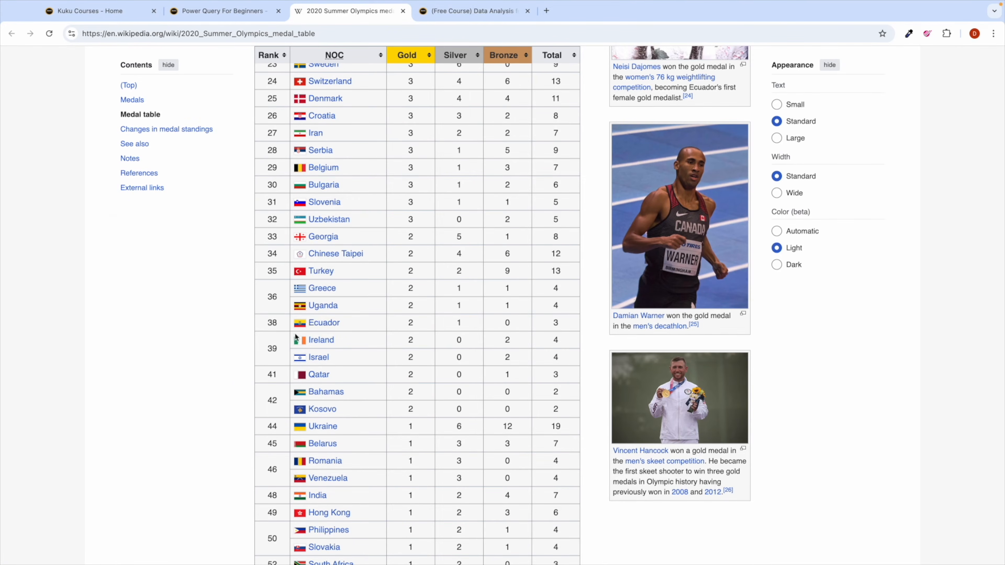
scroll(296, 337, "up", 5)
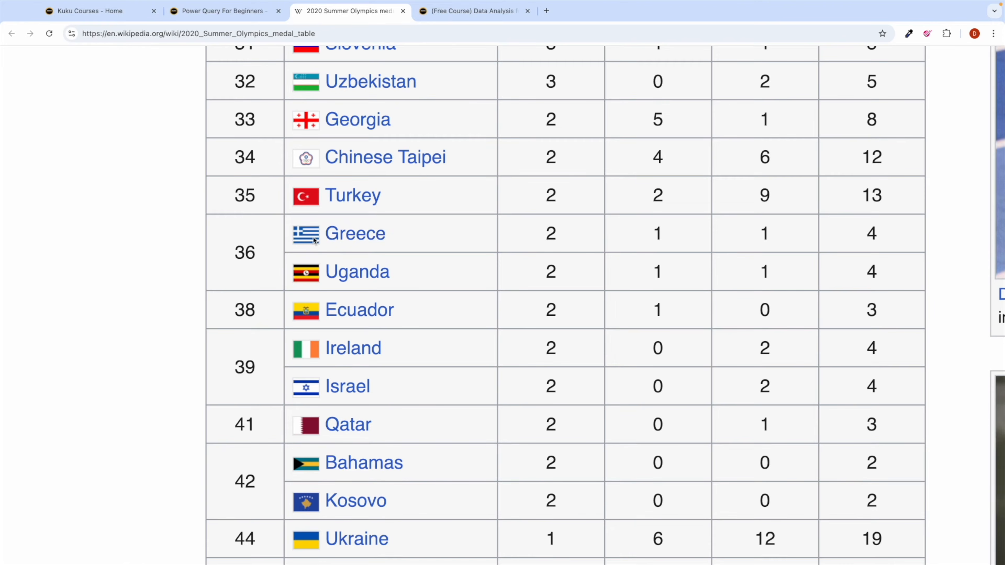
Highlight the rank 36 shared by Greece and Uganda on Wikipedia and compare with the query
left_click_drag(261, 257, 227, 255)
mouse_move(364, 238)
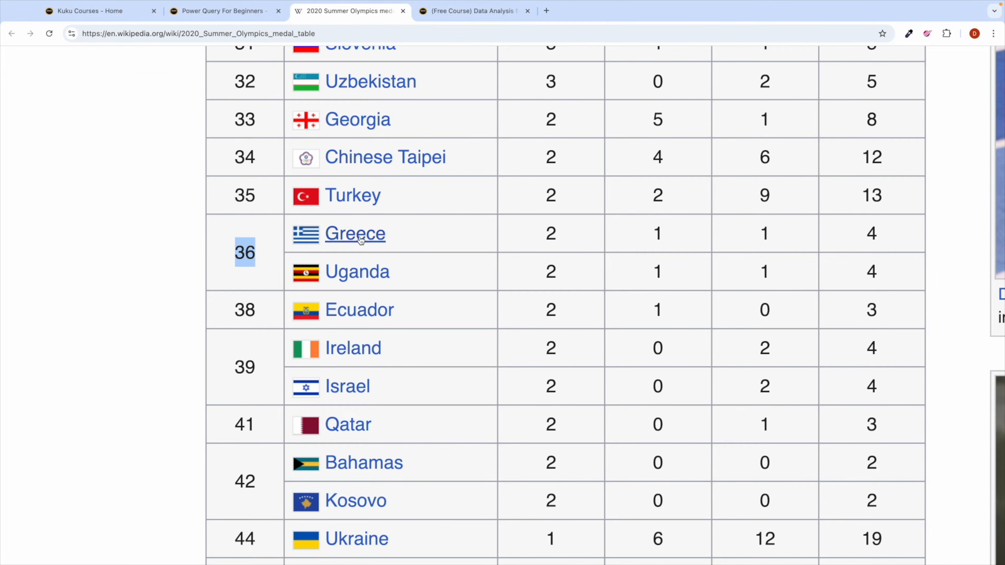
scroll(305, 417, "down", 1)
scroll(304, 417, "down", 2)
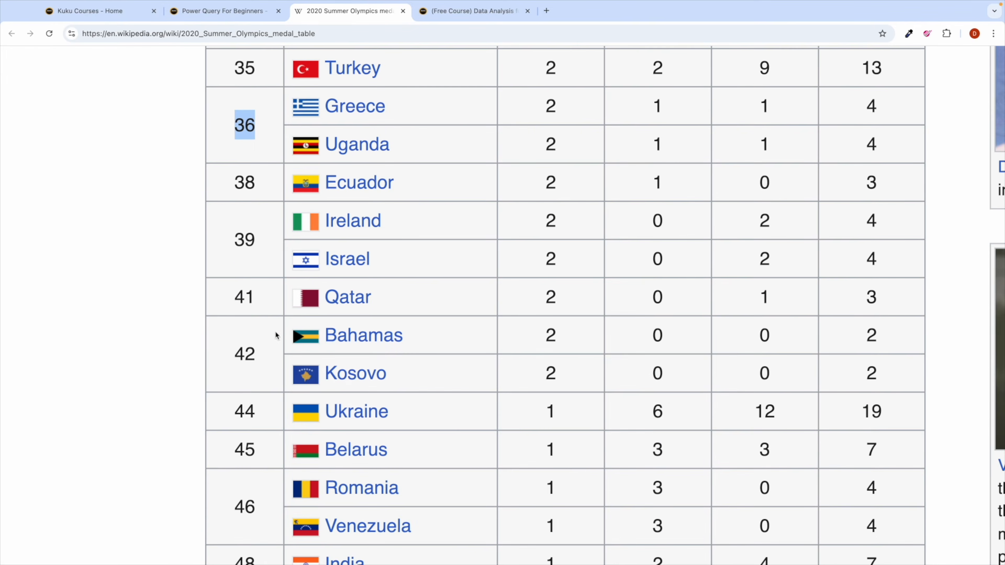
key("ctrl+minus")
key("ctrl+minus")
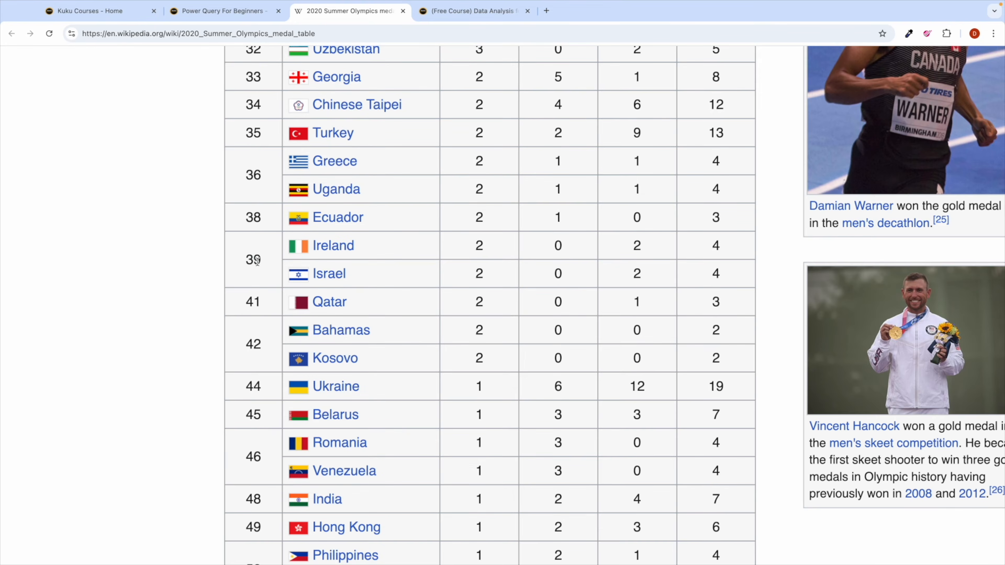
key("ctrl+Left")
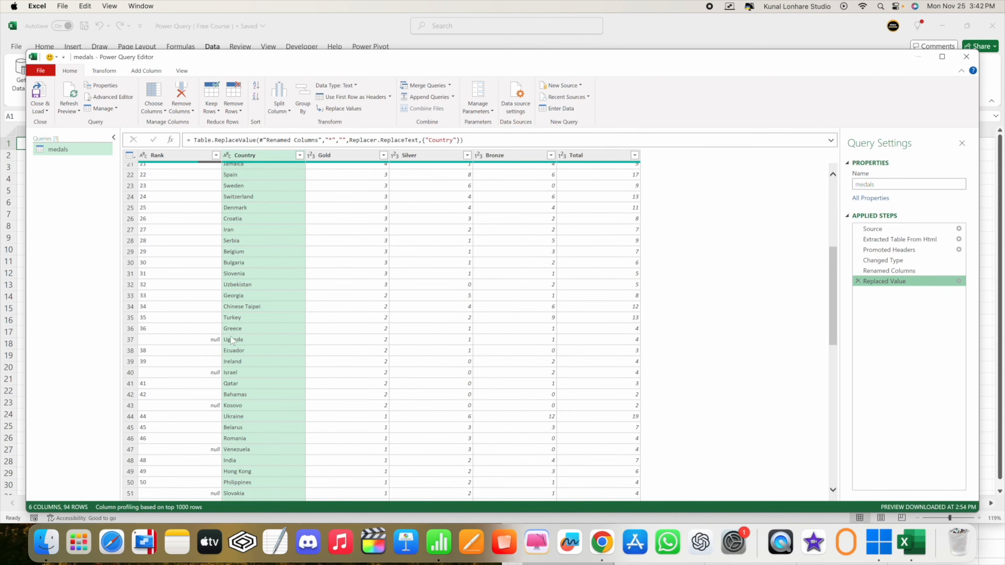
key("ctrl+Right")
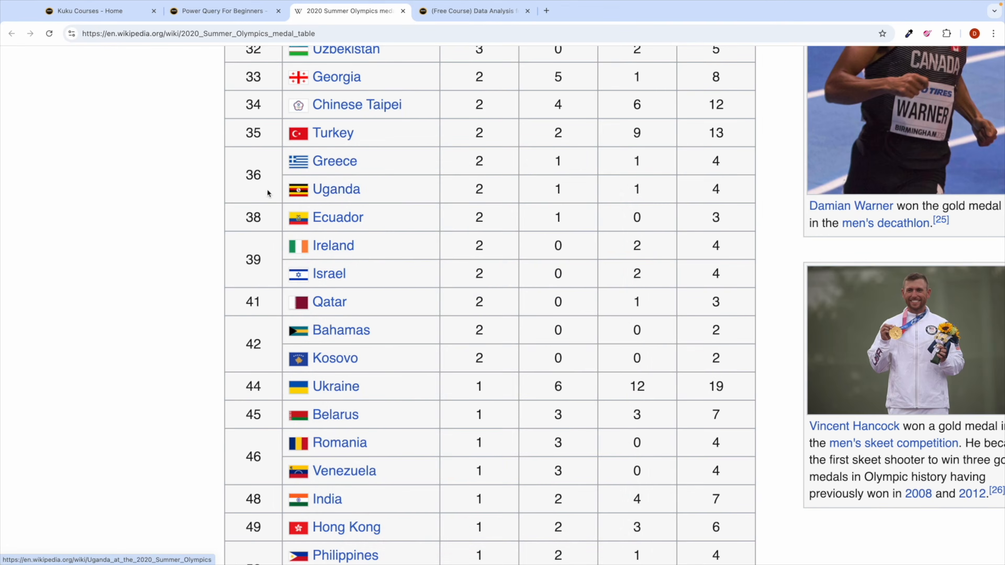
key("ctrl+Left")
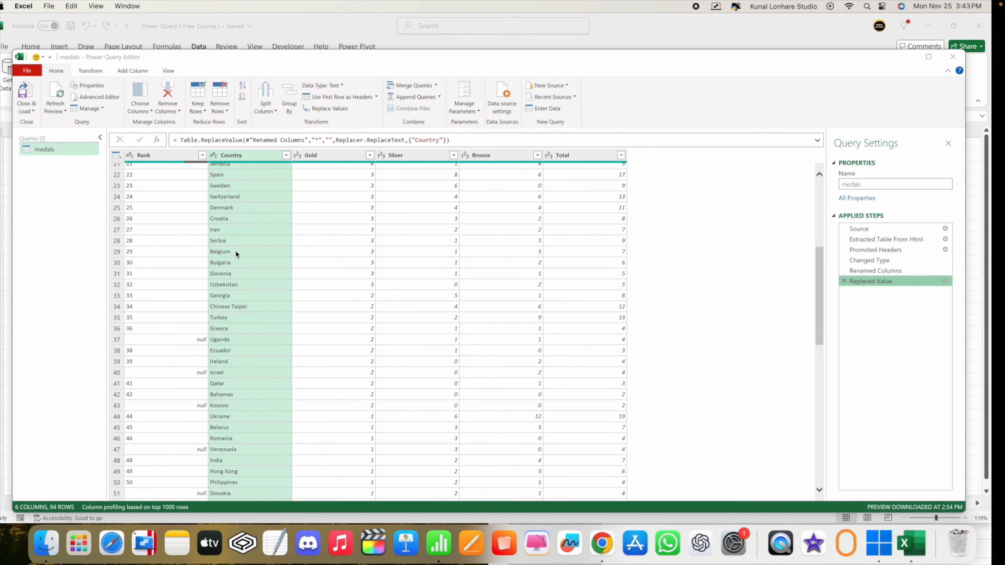
Inspect Greece's rank 36 and Uganda's null rank, then profile Rank: 26 empty of 94
left_click(169, 337)
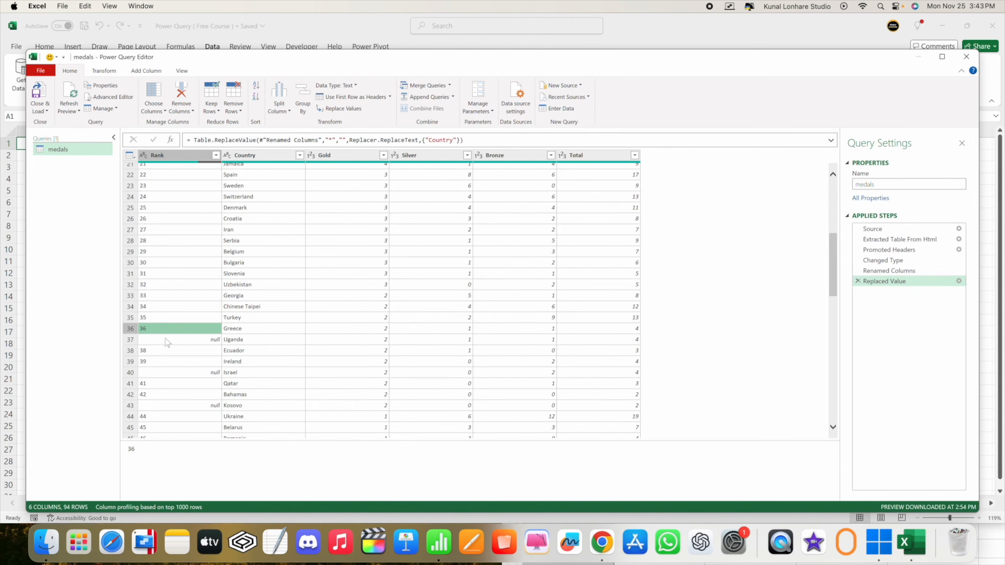
left_click(180, 327)
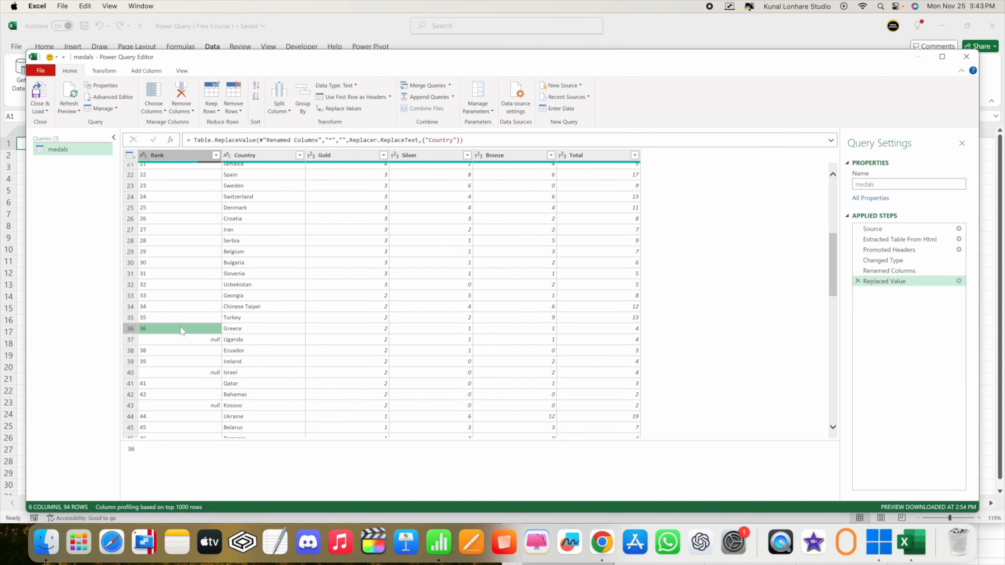
left_click(180, 341)
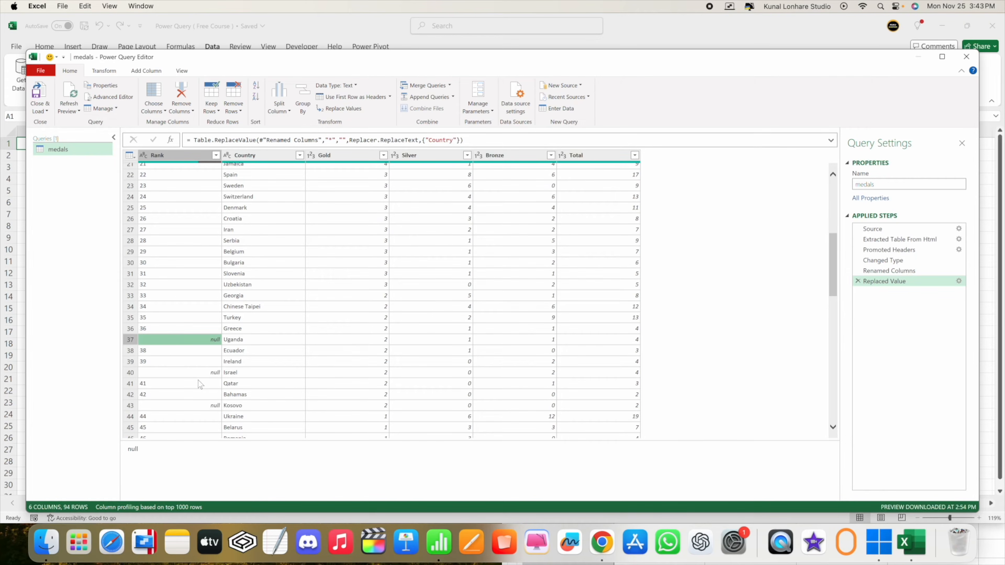
key("ctrl+Right")
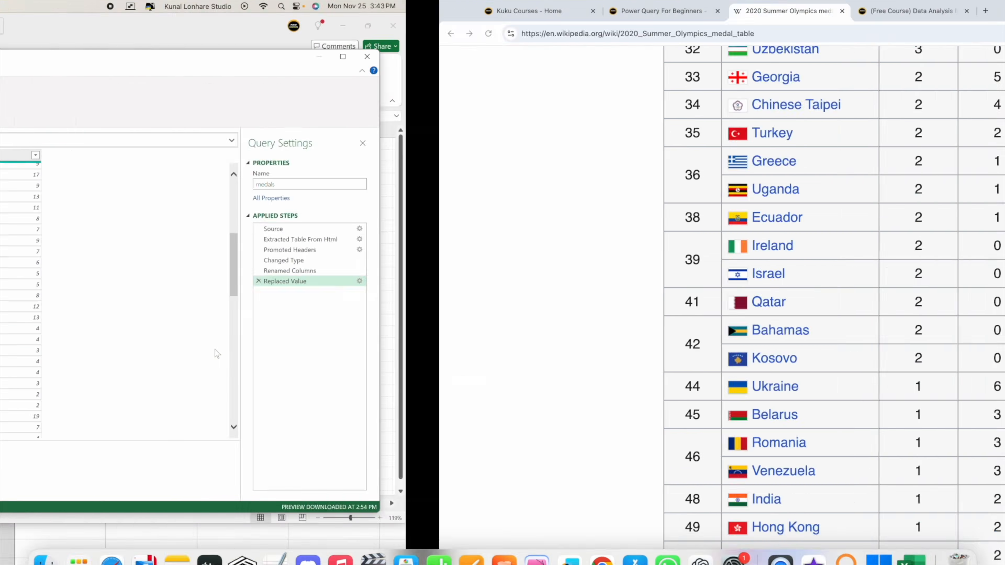
left_click(491, 12)
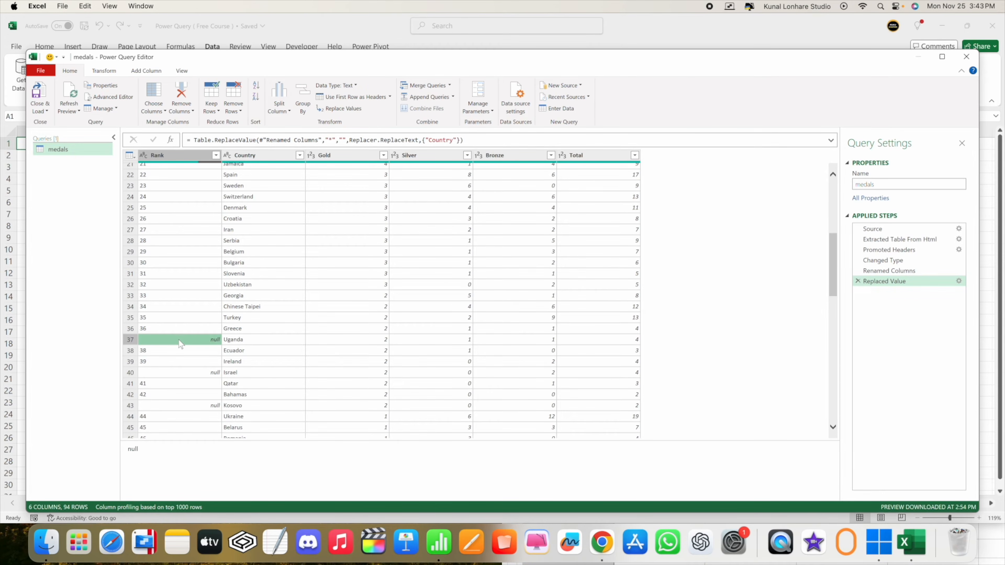
left_click(186, 158)
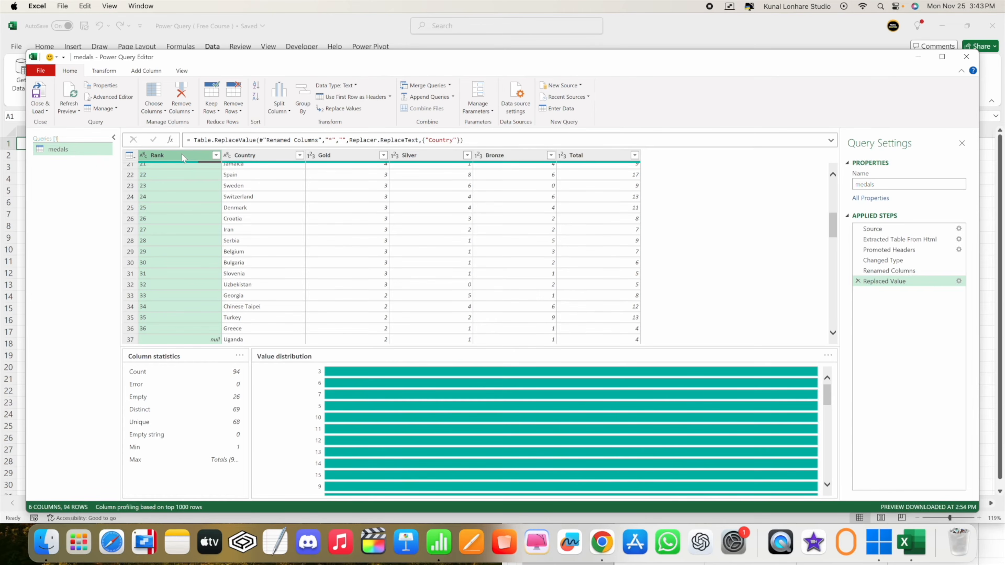
Apply Fill Down to the Rank column and scroll to confirm Uganda now shows 36
left_click(103, 71)
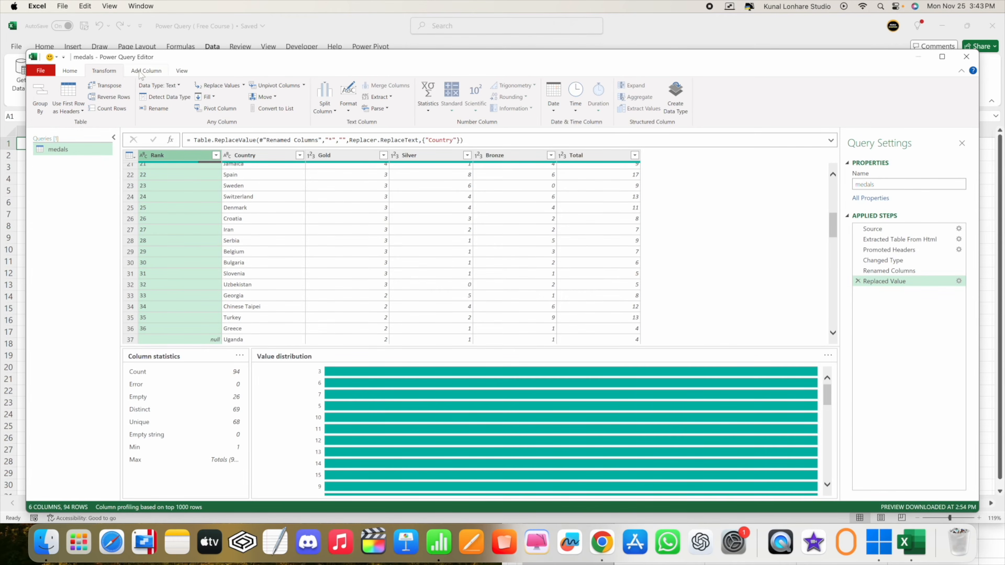
left_click(139, 72)
left_click(105, 72)
left_click(138, 72)
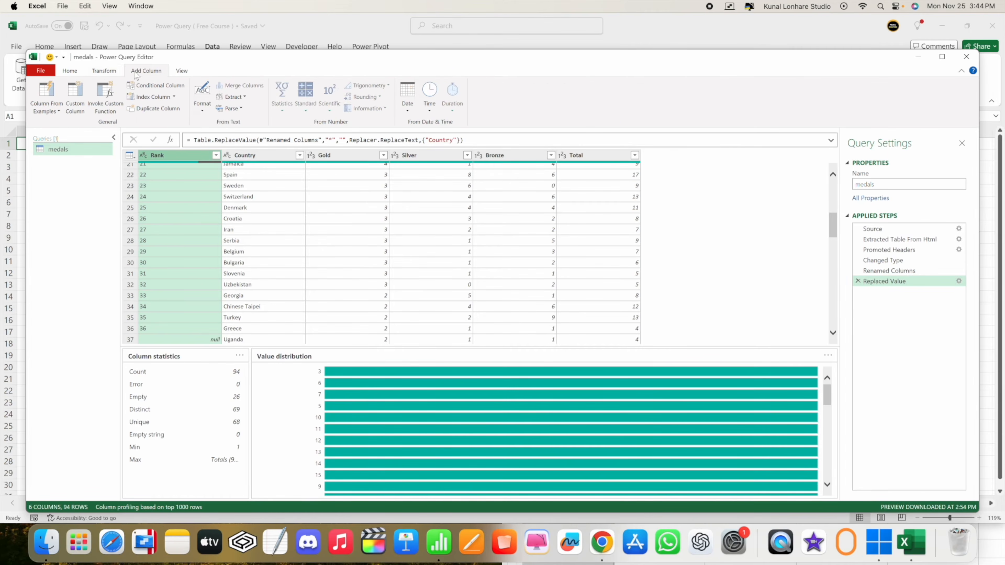
left_click(104, 72)
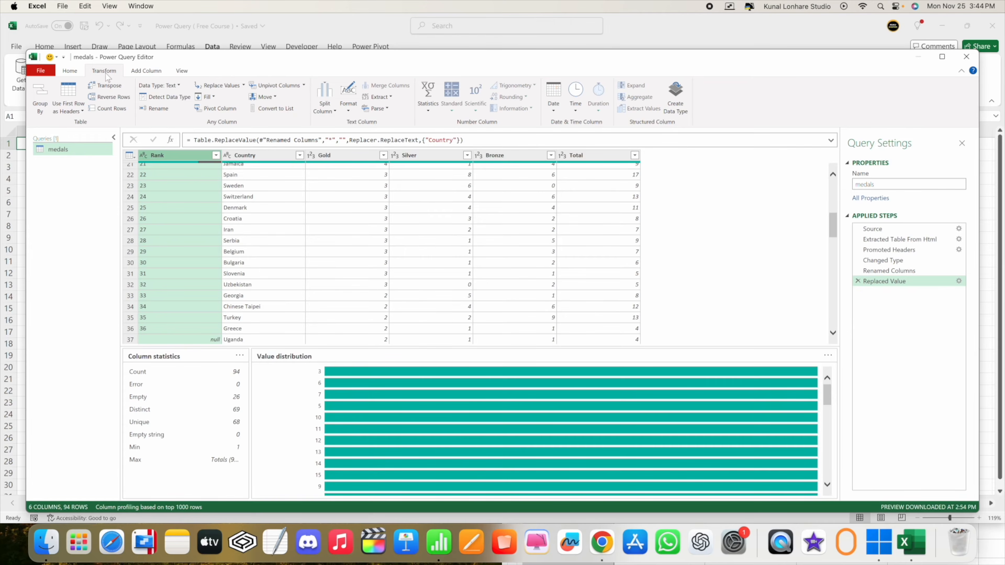
left_click(215, 98)
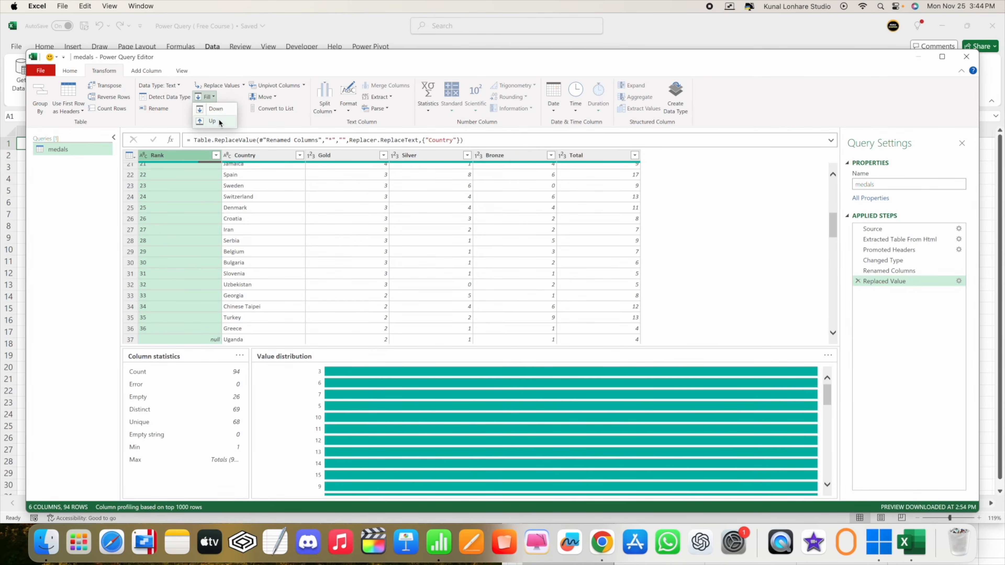
left_click(216, 109)
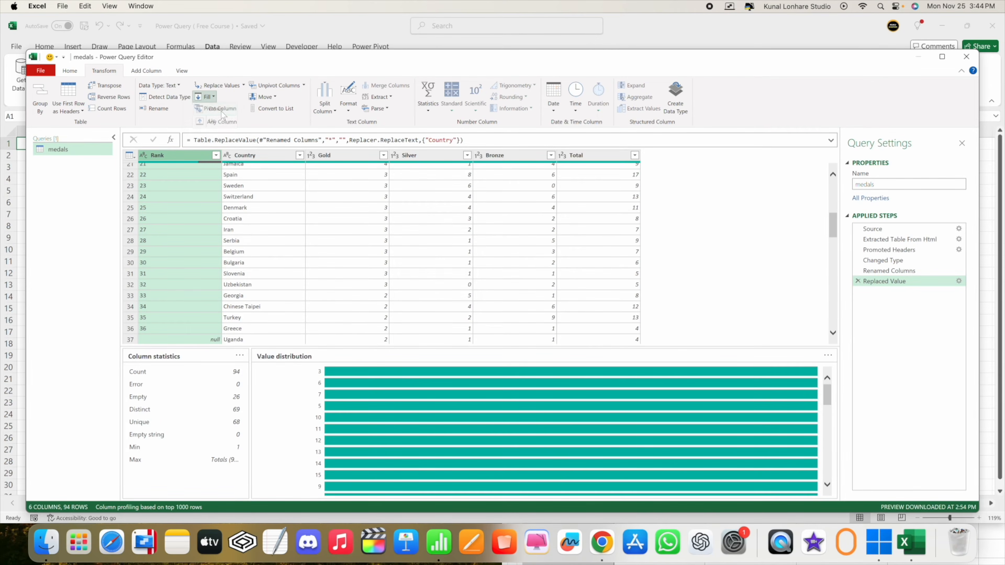
scroll(199, 394, "down", 5)
scroll(199, 394, "down", 1)
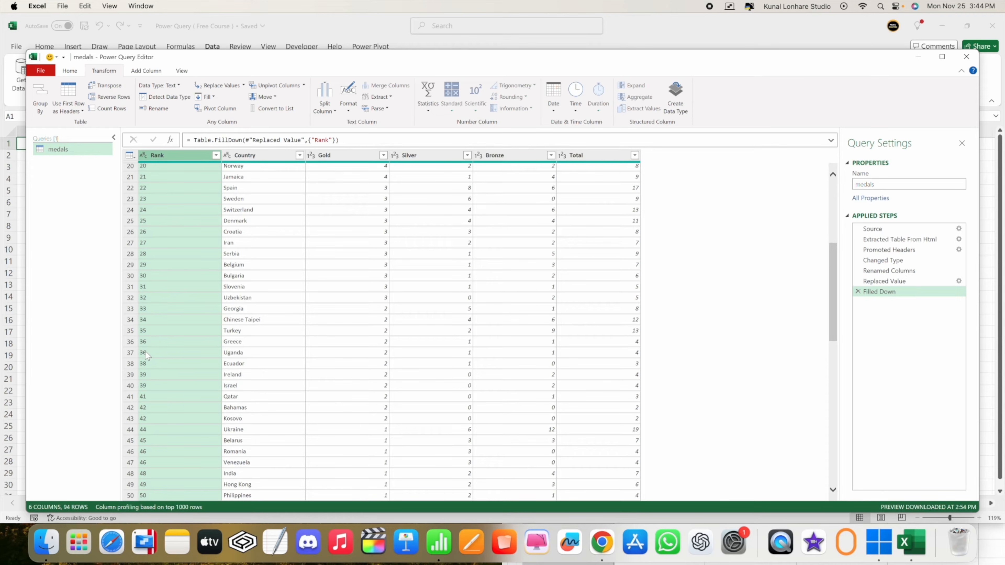
scroll(176, 406, "down", 2)
scroll(177, 407, "up", 2)
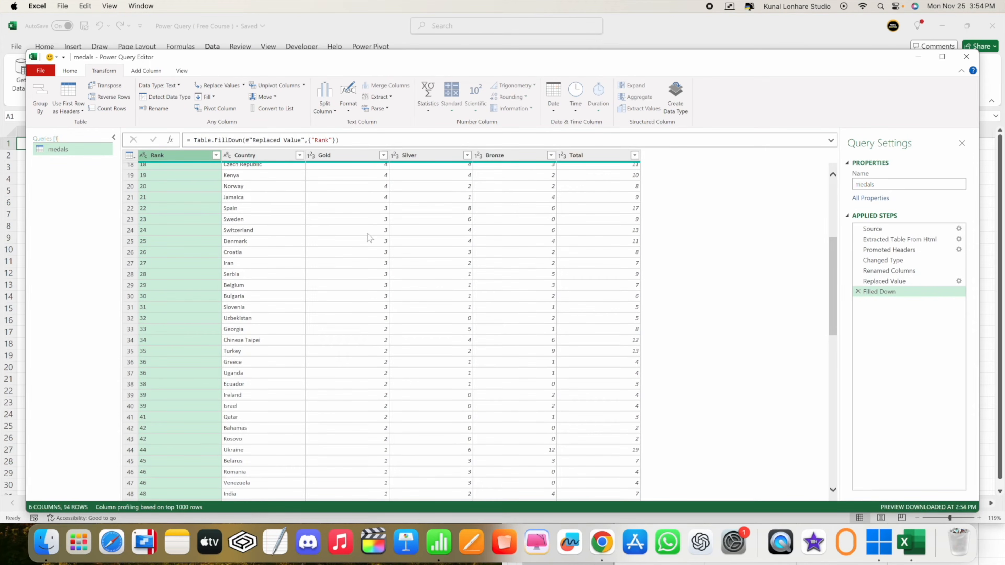
scroll(570, 184, "up", 6)
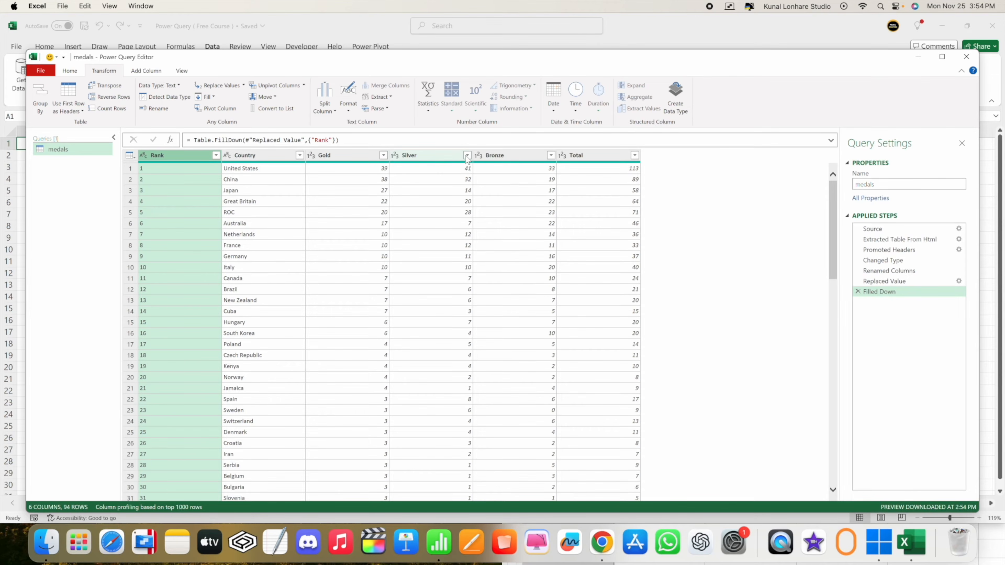
Undo a mistaken percentage type on Gold and set Silver to whole numbers
left_click(313, 156)
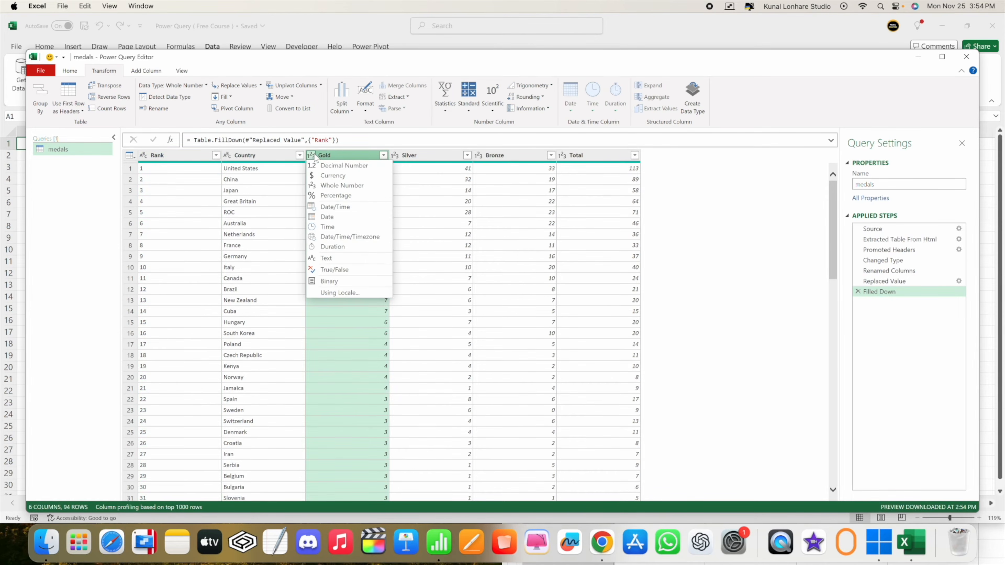
left_click(335, 198)
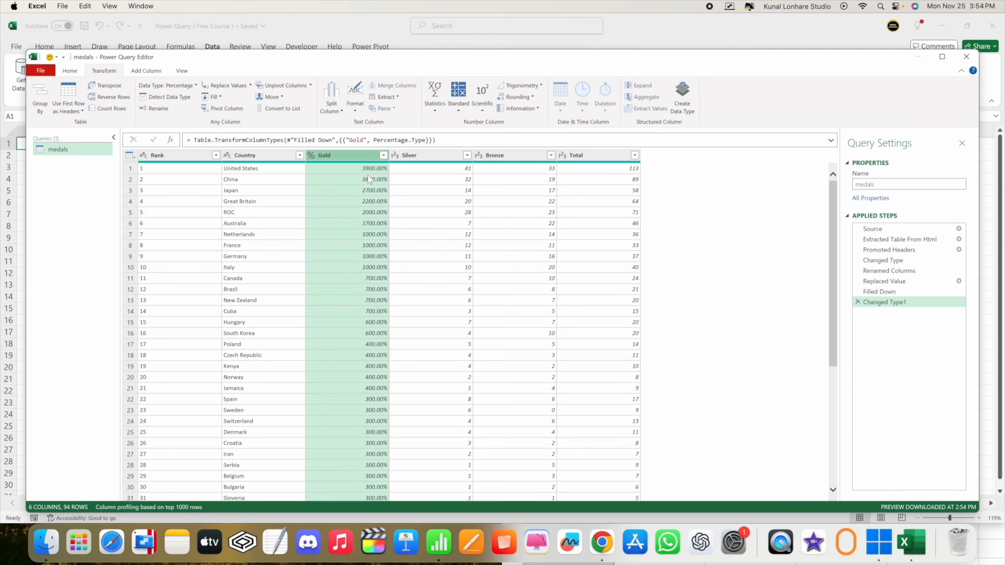
left_click(857, 303)
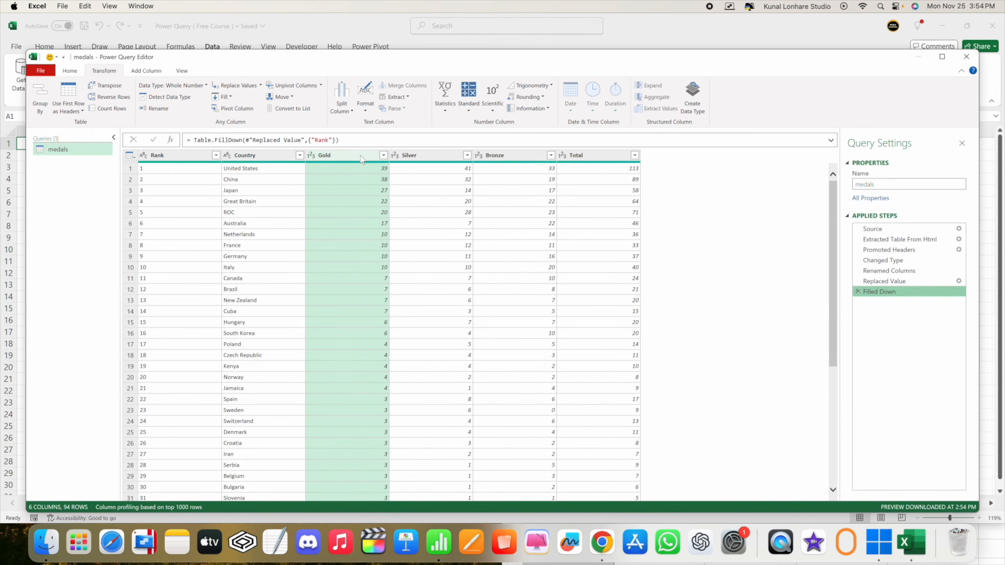
left_click(395, 156)
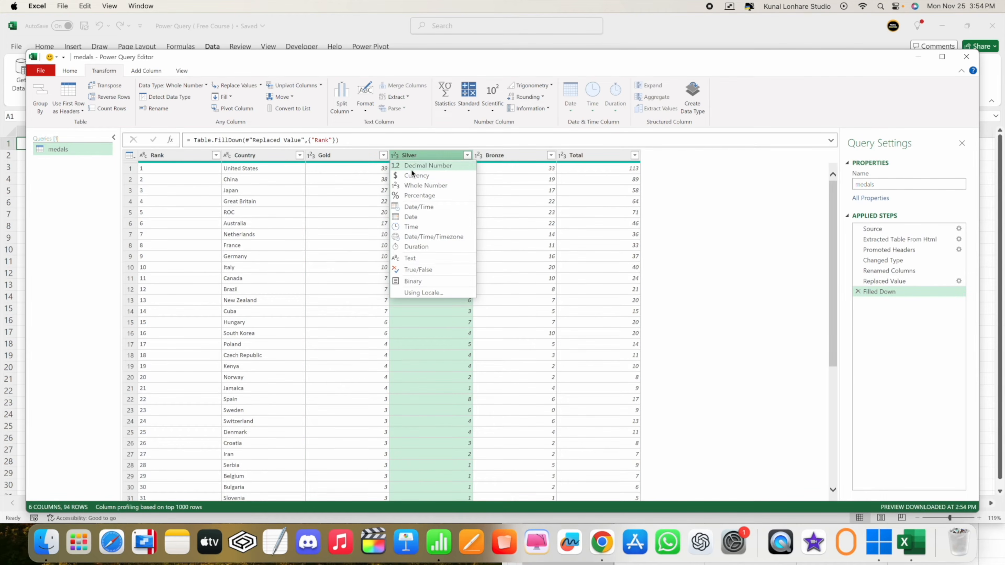
left_click(421, 186)
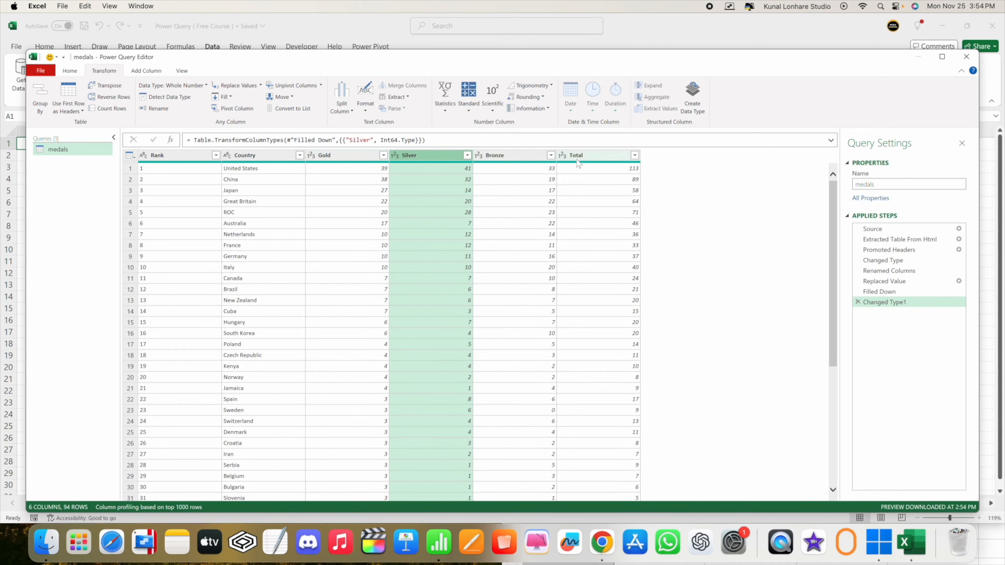
Show column statistics for Gold, Silver and Bronze, ending on Total
left_click(366, 158)
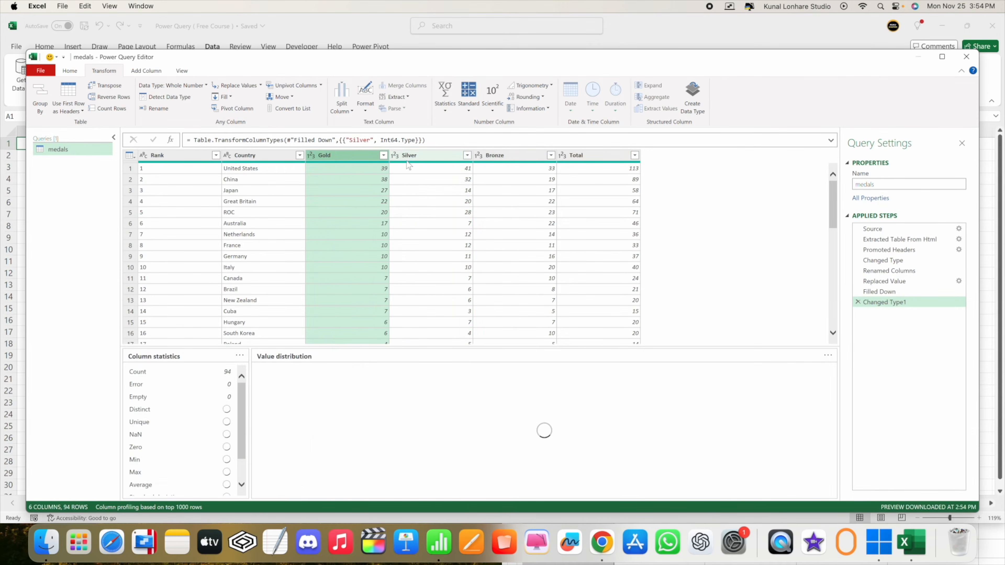
left_click(425, 158)
left_click(502, 158)
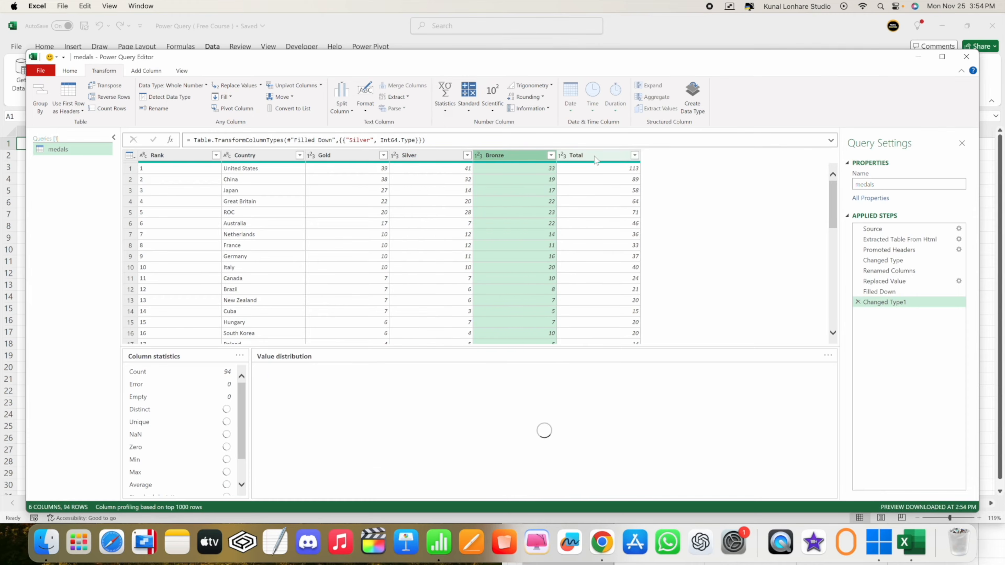
left_click(566, 159)
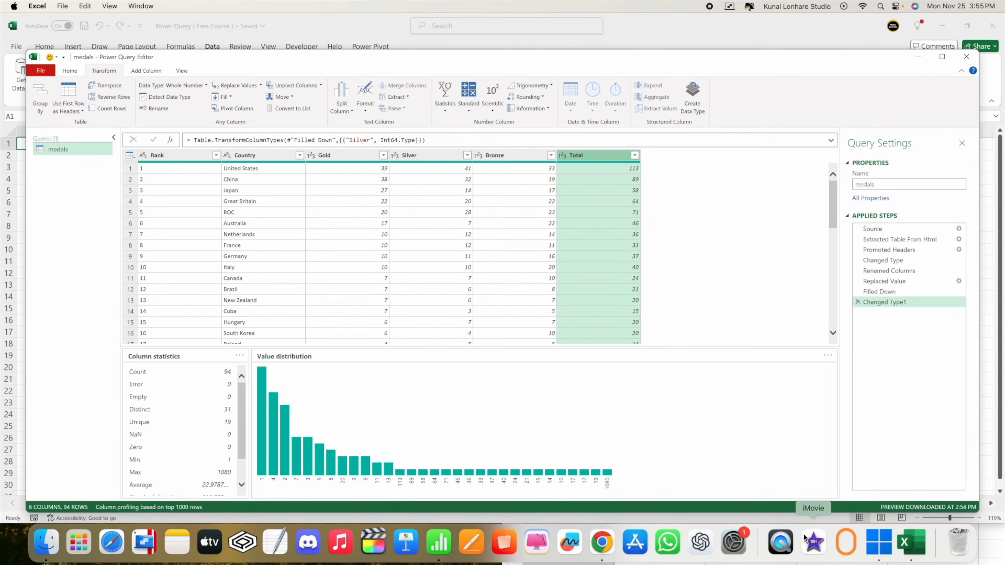
Label A16 'Tranform Option' and A17 'Add Column Option' in Numbers, widening column A
left_click(440, 542)
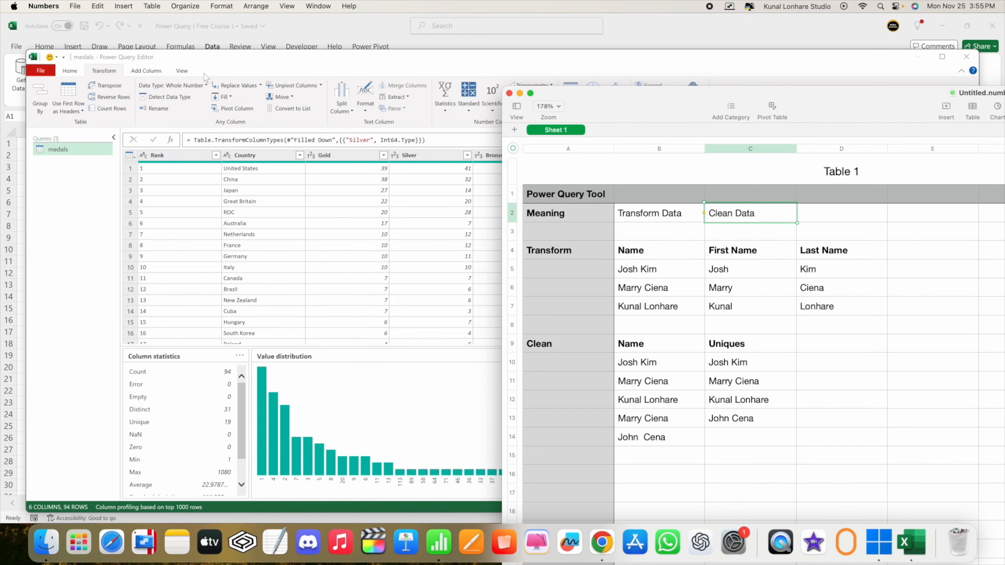
left_click_drag(646, 115, 464, 29)
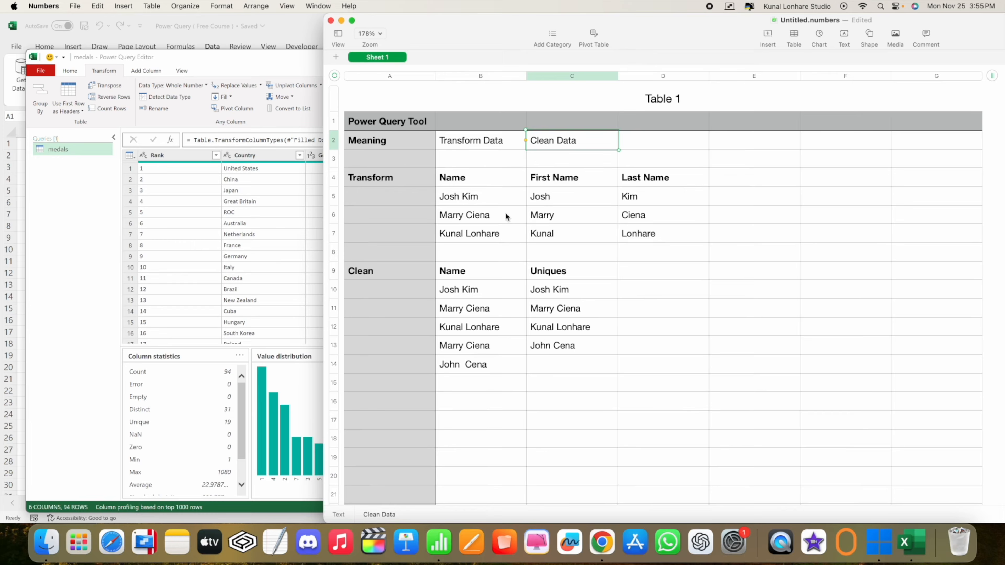
left_click(385, 407)
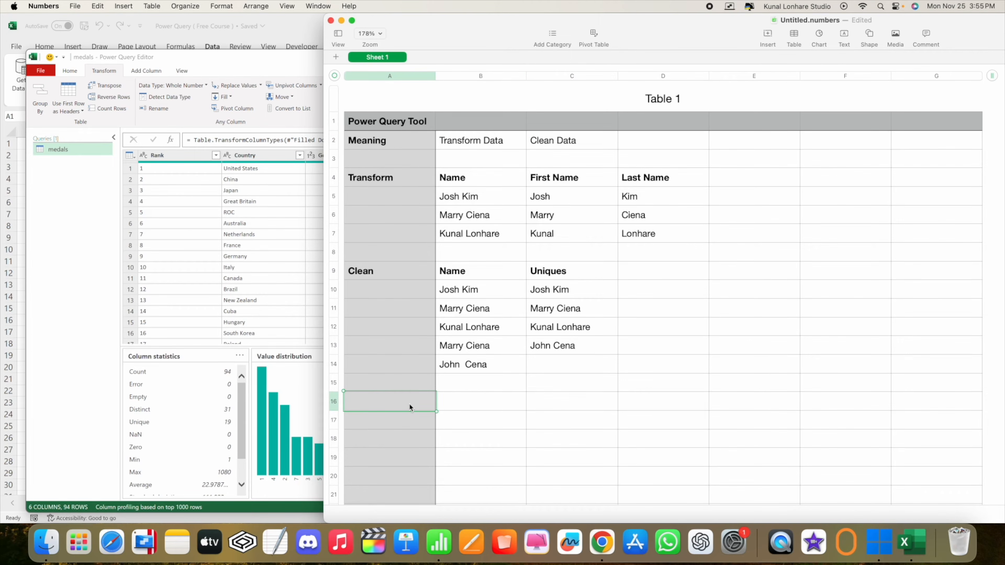
type("Tranform Option")
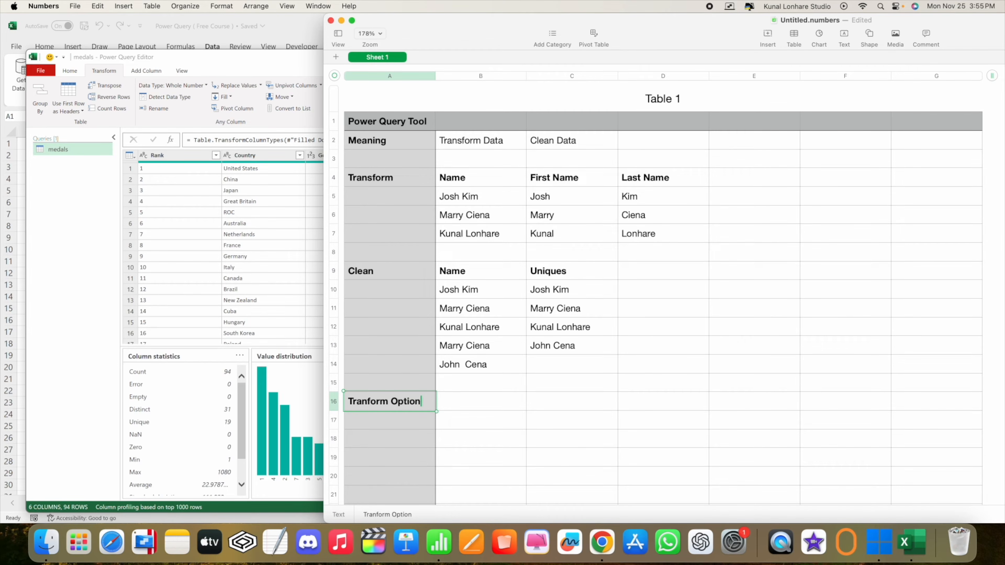
left_click(381, 427)
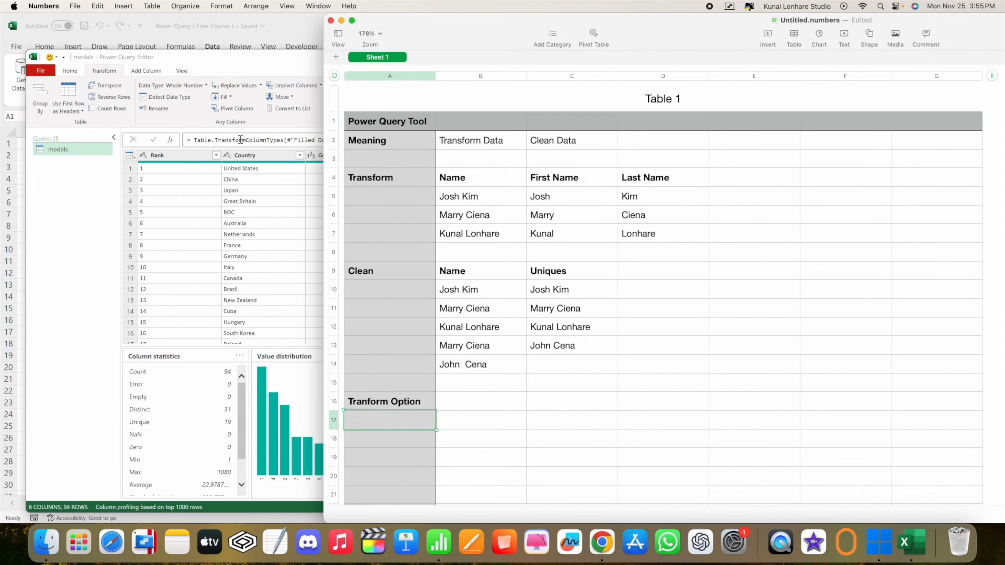
type("Add Column Option")
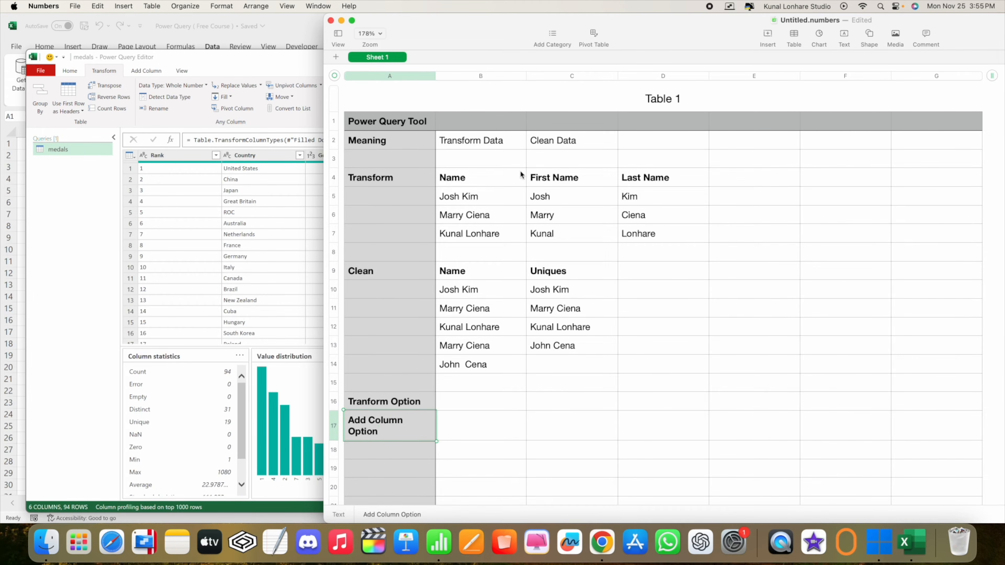
left_click_drag(434, 76, 451, 76)
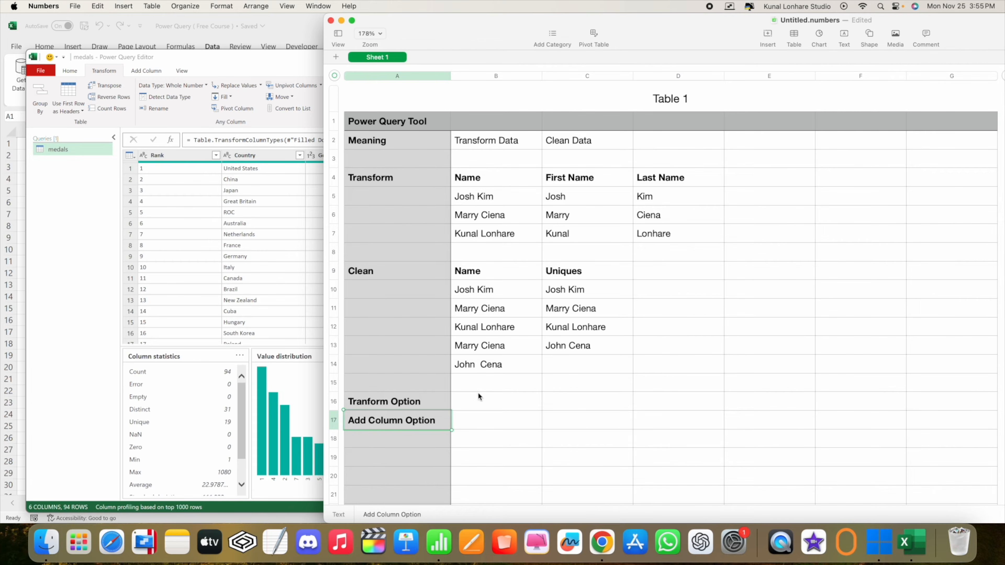
Fill B16:D16 with Actions, Merge, Results
left_click(479, 401)
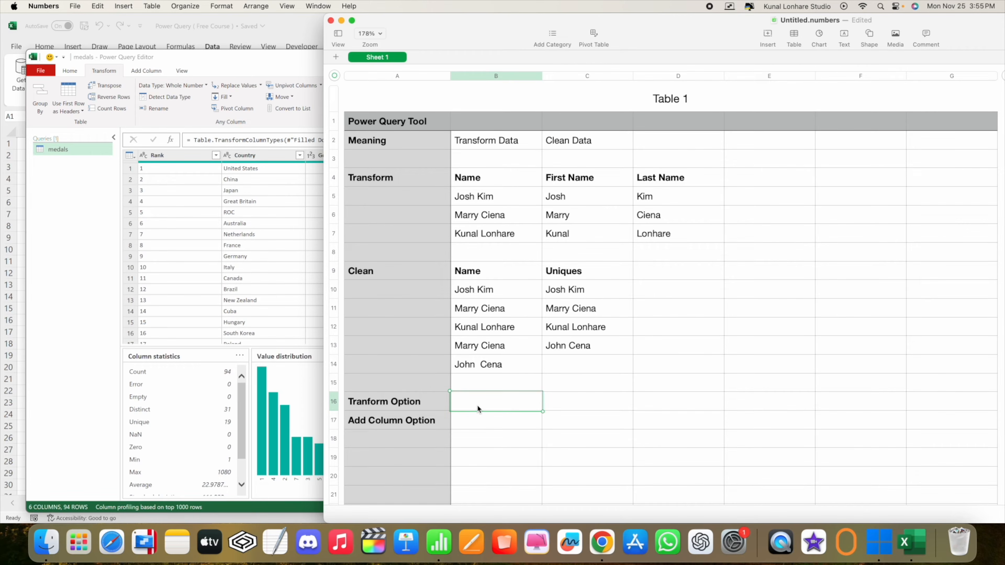
type("Actions")
left_click(588, 404)
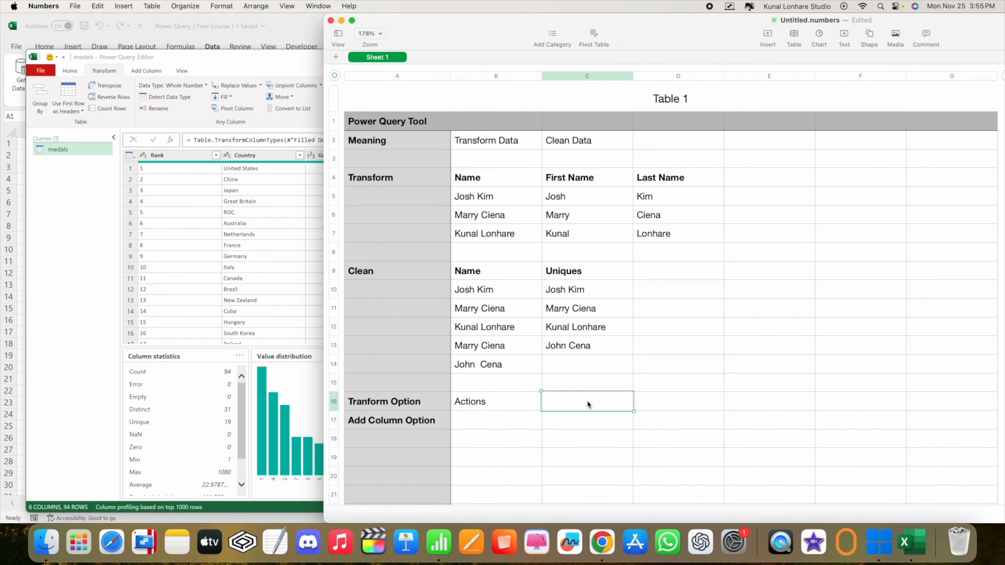
type("Merge")
left_click(683, 410)
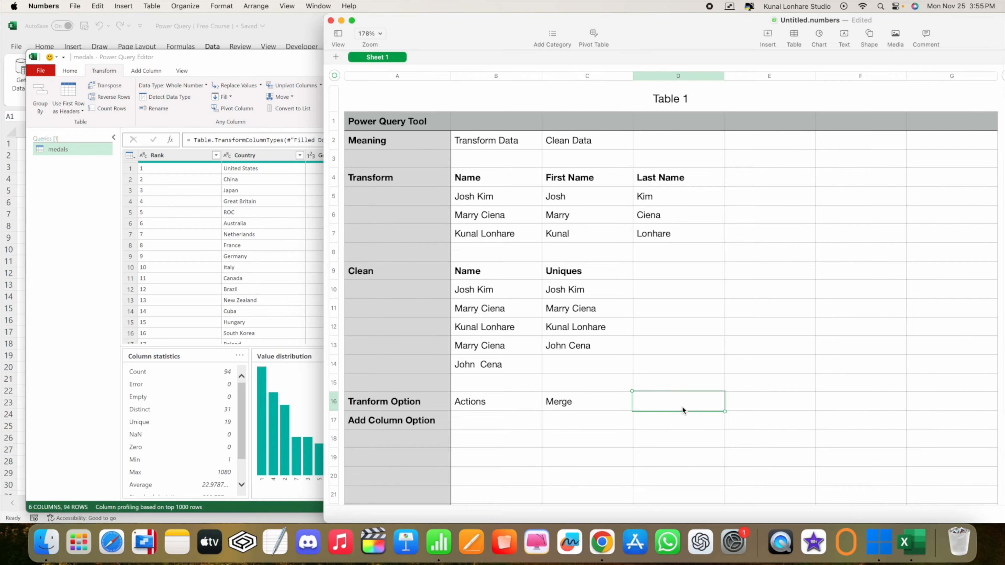
type("Results")
Fill B17:D17 with Actions, Create new column, Results, then minimize Numbers
left_click(512, 427)
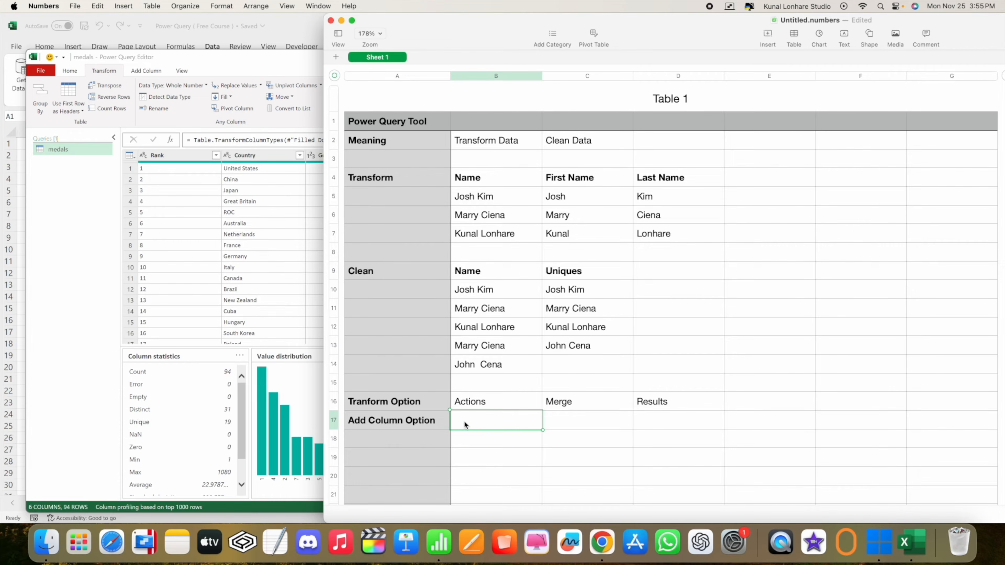
type("Actions")
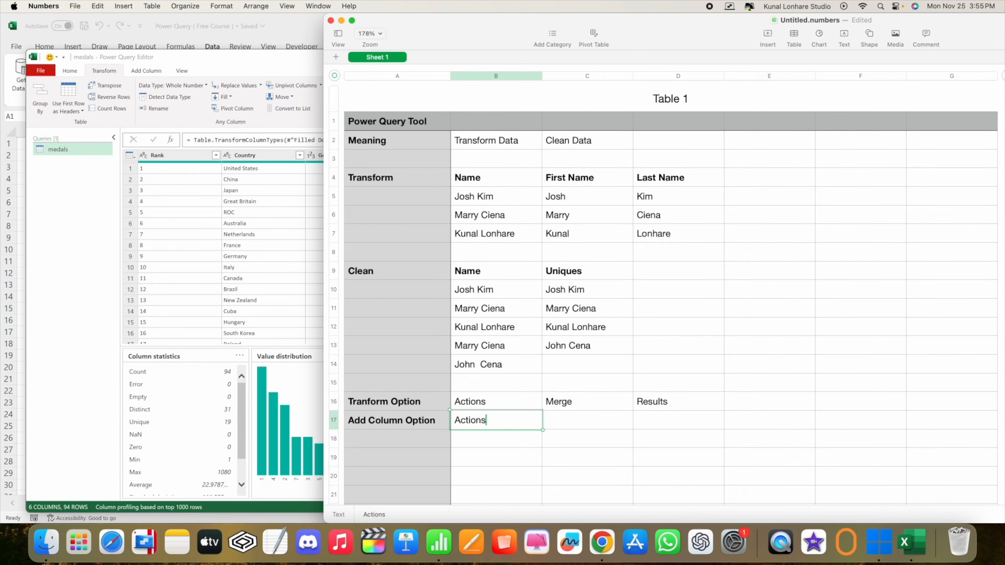
left_click(565, 423)
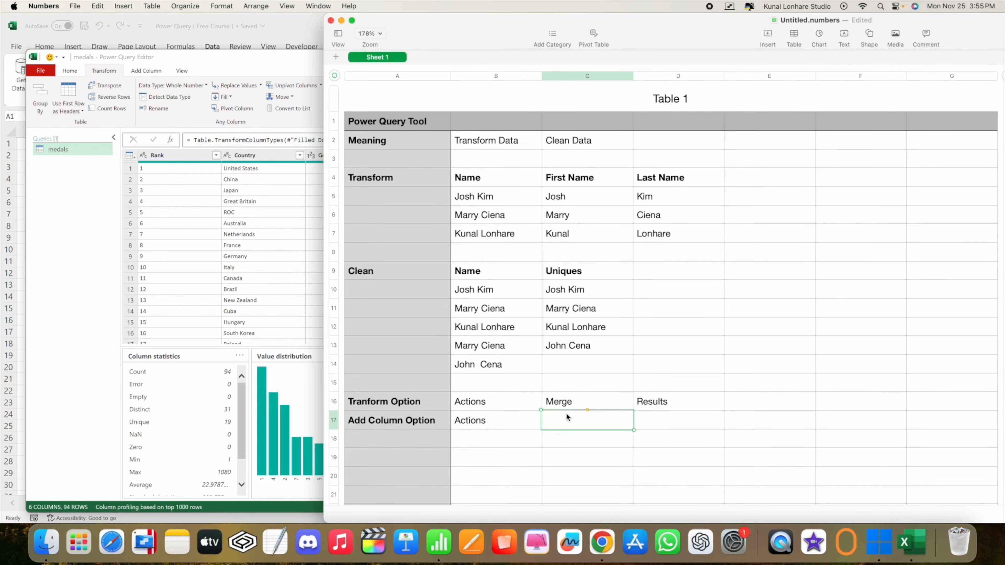
type("C")
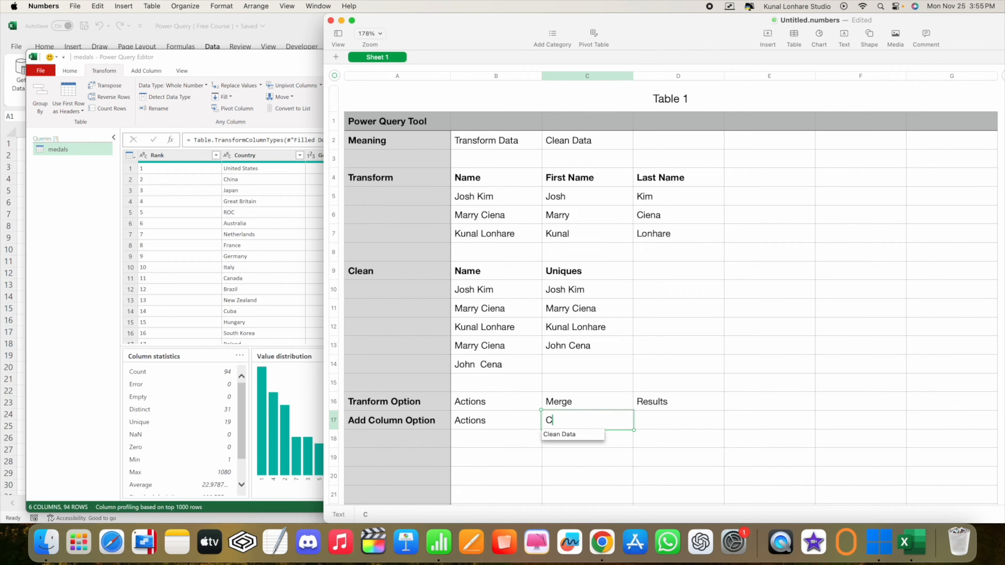
type("reate ne")
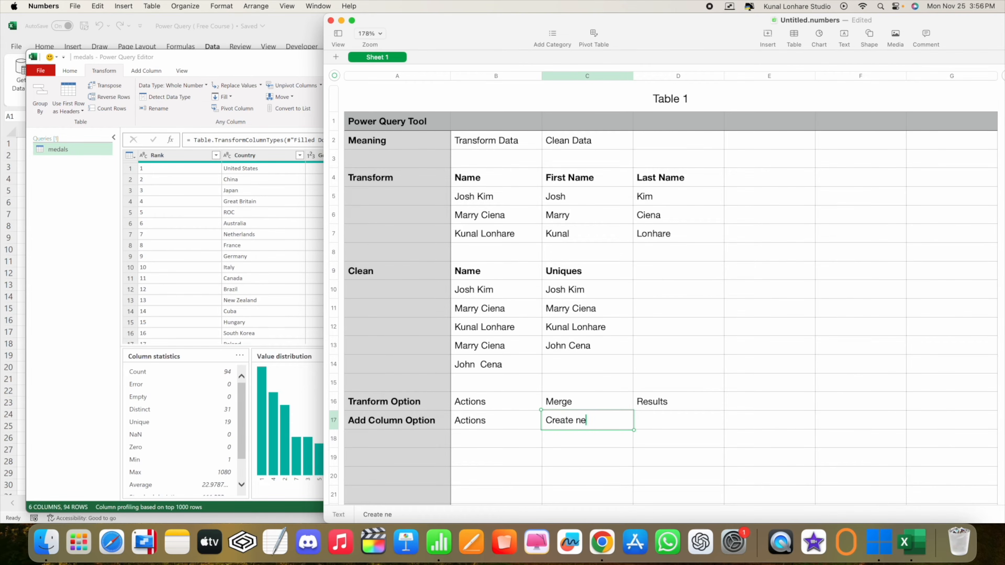
type("w column")
left_click(643, 424)
type("Result")
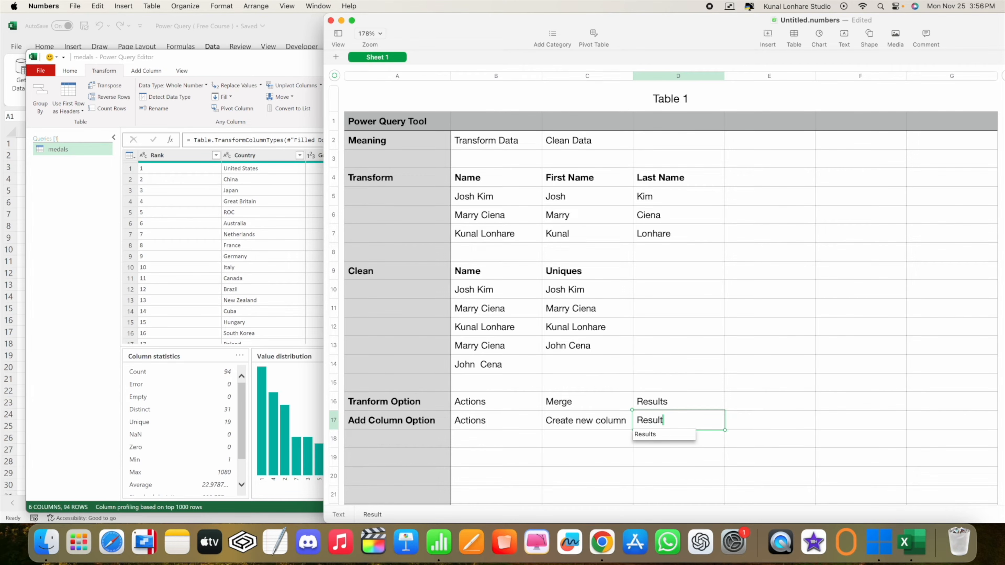
type("s")
left_click(769, 417)
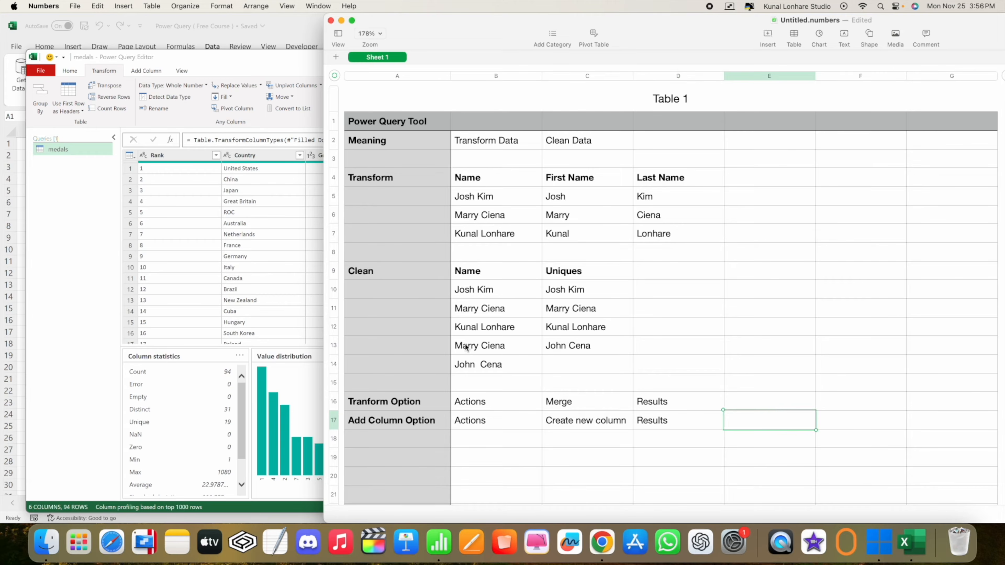
left_click(341, 20)
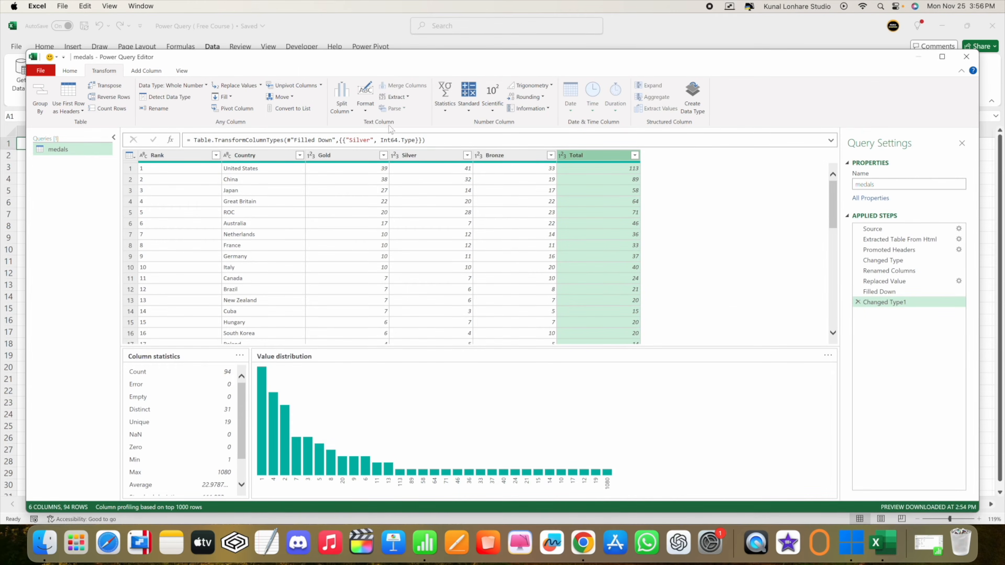
Check the Gold column's profile (94 values, 15 distinct) and change its type to Whole Number
left_click(417, 159)
left_click(358, 159)
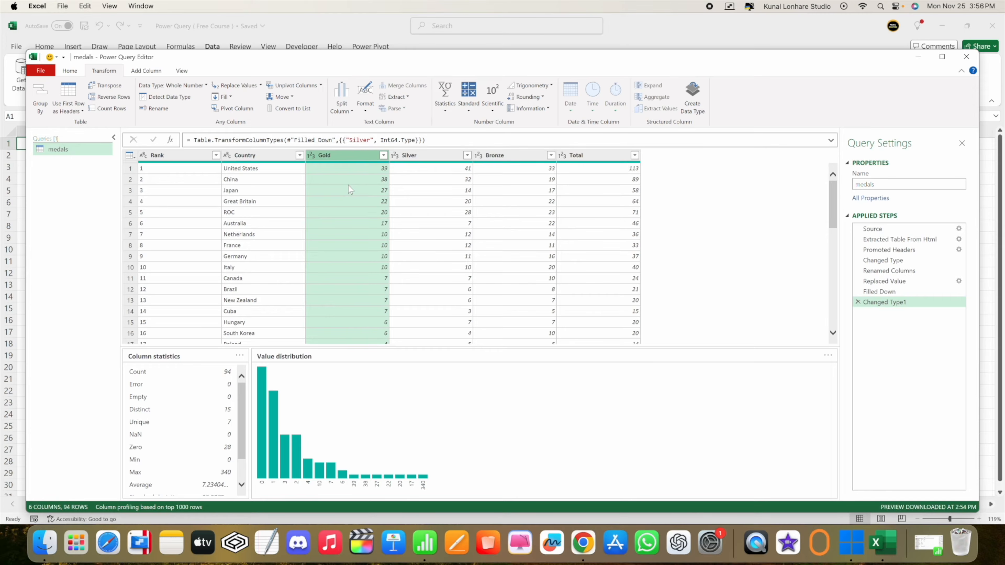
left_click(423, 156, "shift")
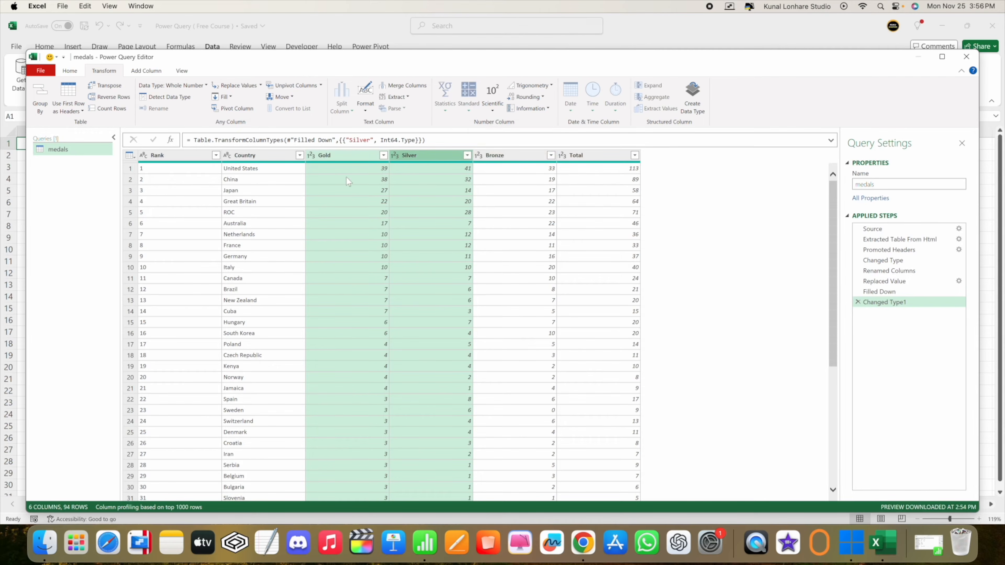
left_click(361, 156)
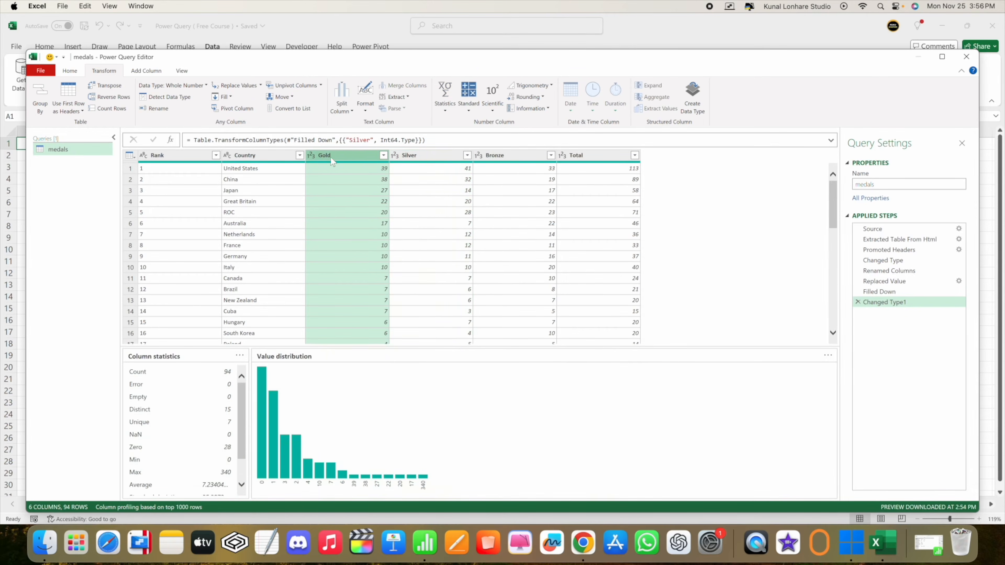
left_click(313, 155)
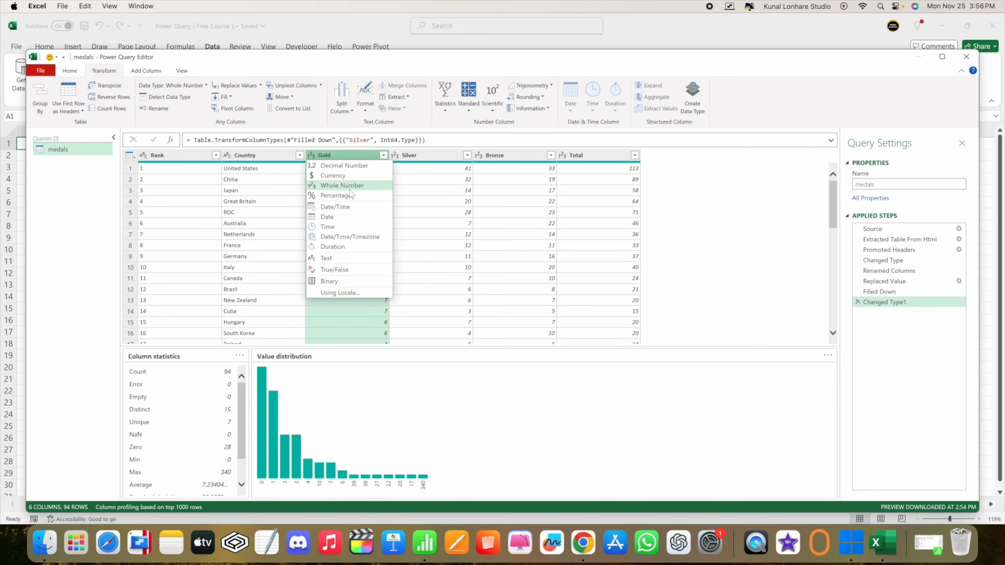
left_click(356, 185)
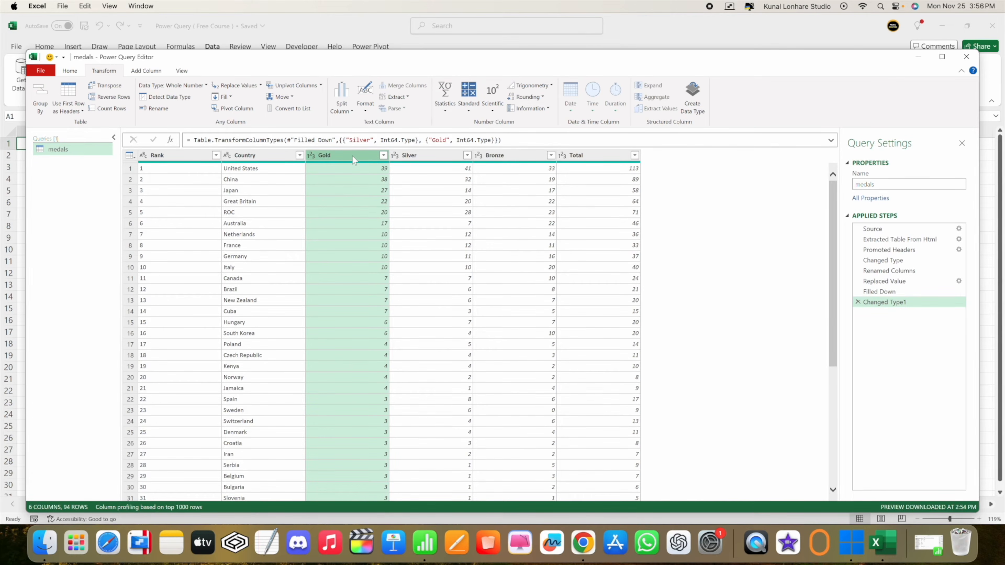
Start a trial Standard Add transformation on the Gold column
left_click(421, 157, "ctrl")
left_click(506, 159, "ctrl")
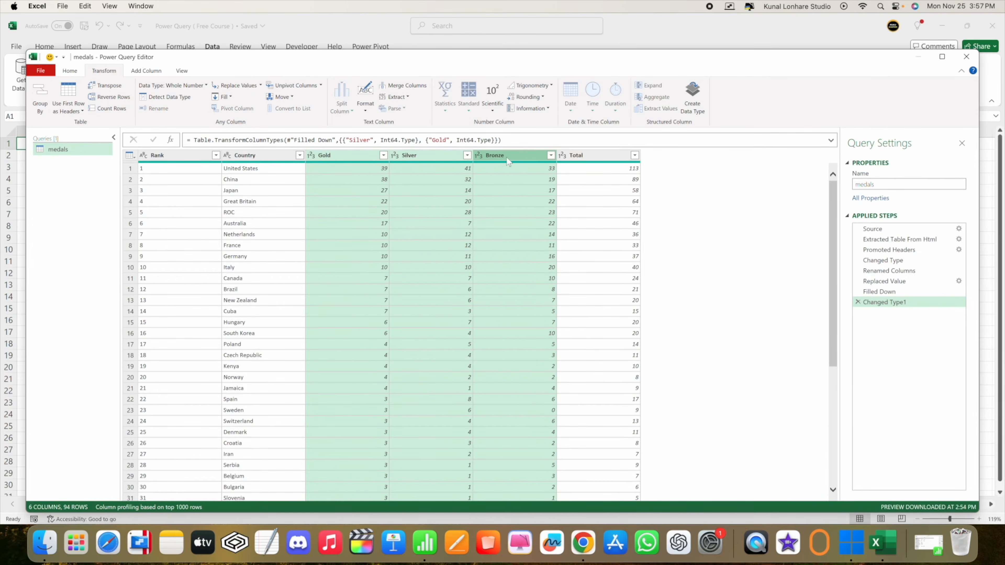
left_click(594, 159, "ctrl")
left_click(375, 186)
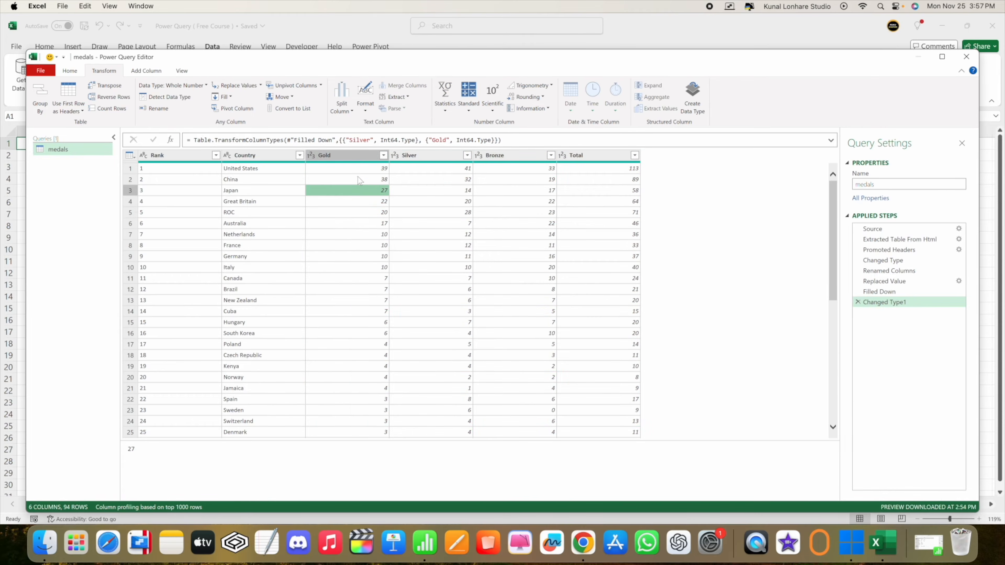
left_click(356, 158)
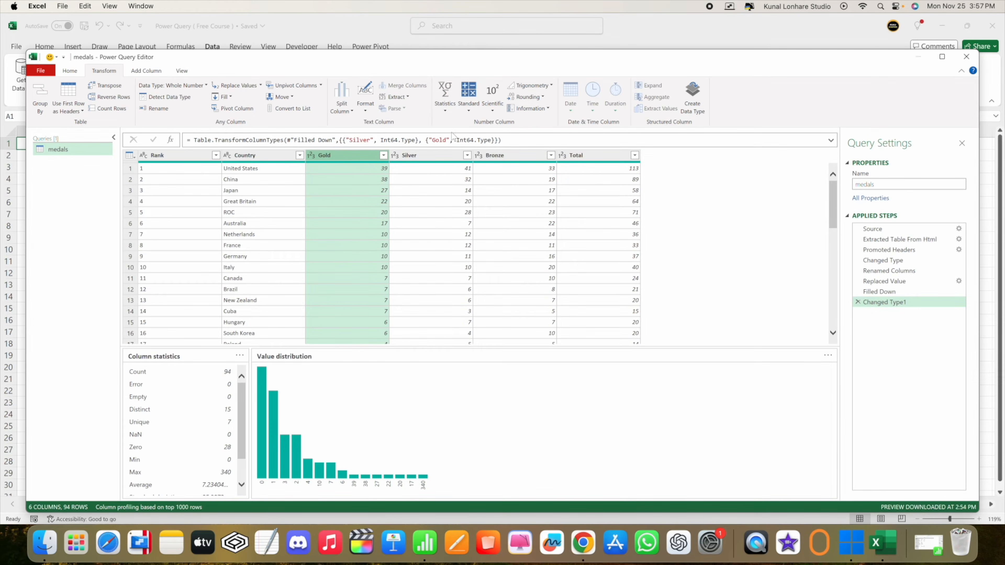
left_click(471, 110)
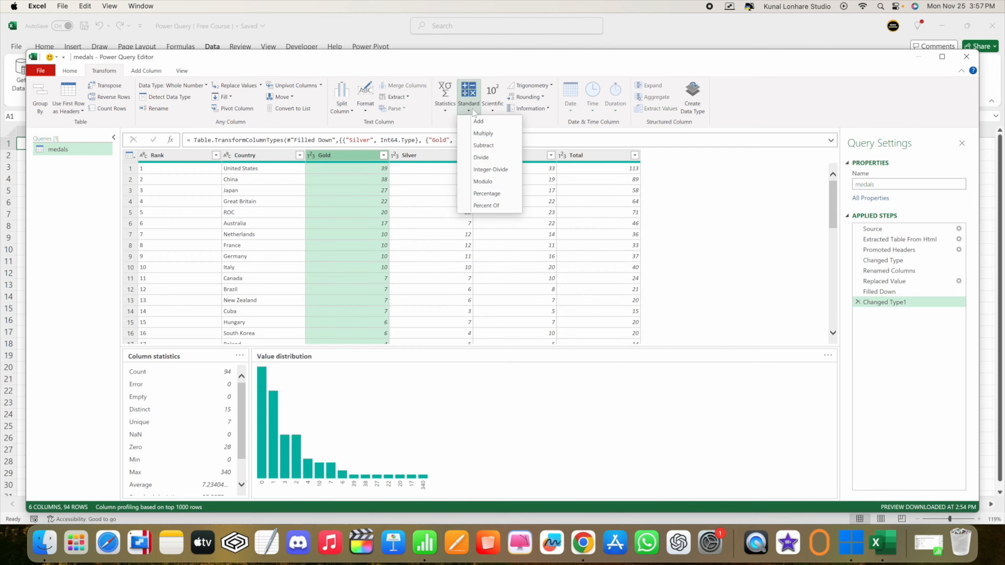
left_click(479, 121)
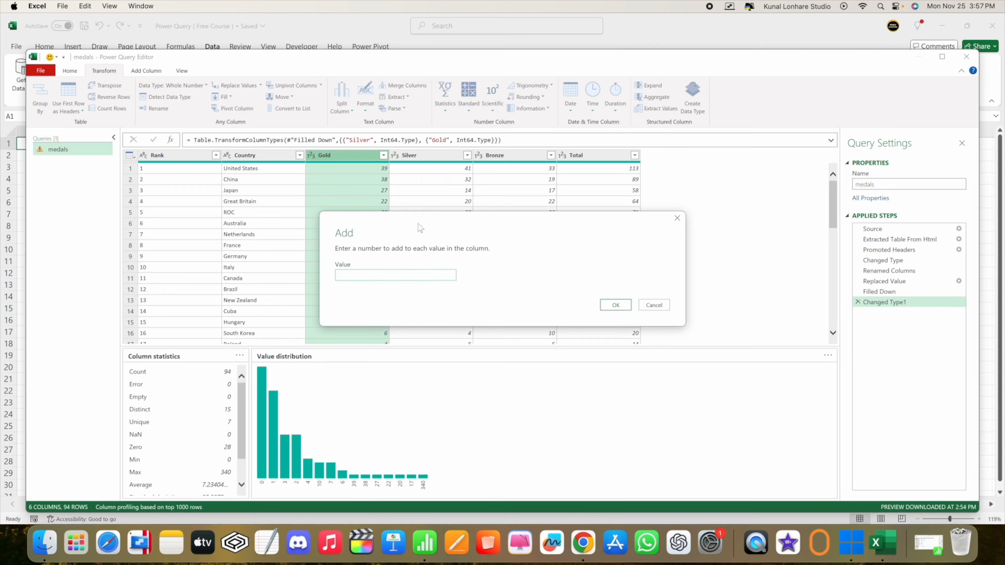
left_click_drag(418, 225, 591, 242)
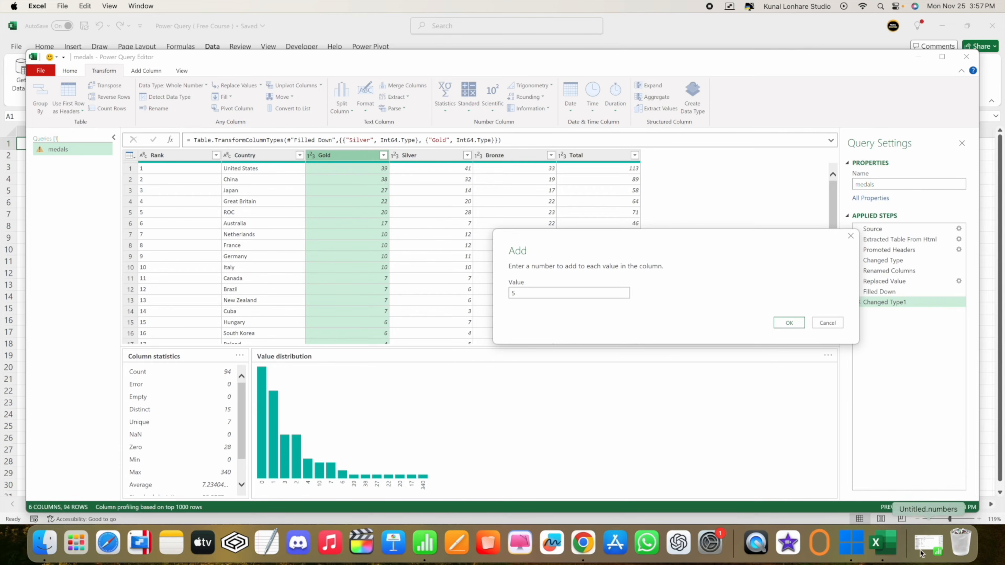
Apply the +5 to Gold, then delete that Added to Column step
left_click(928, 543)
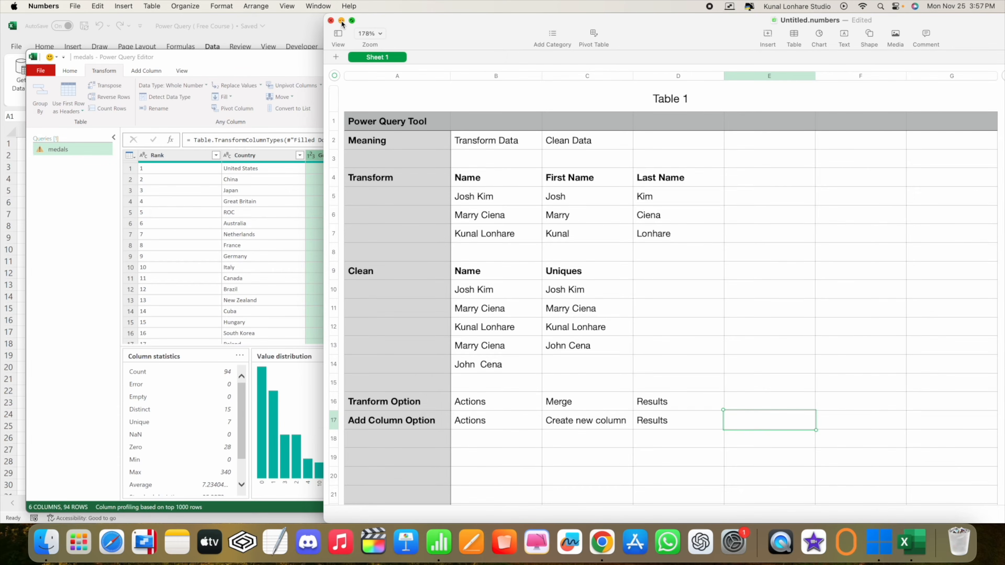
key("super+m")
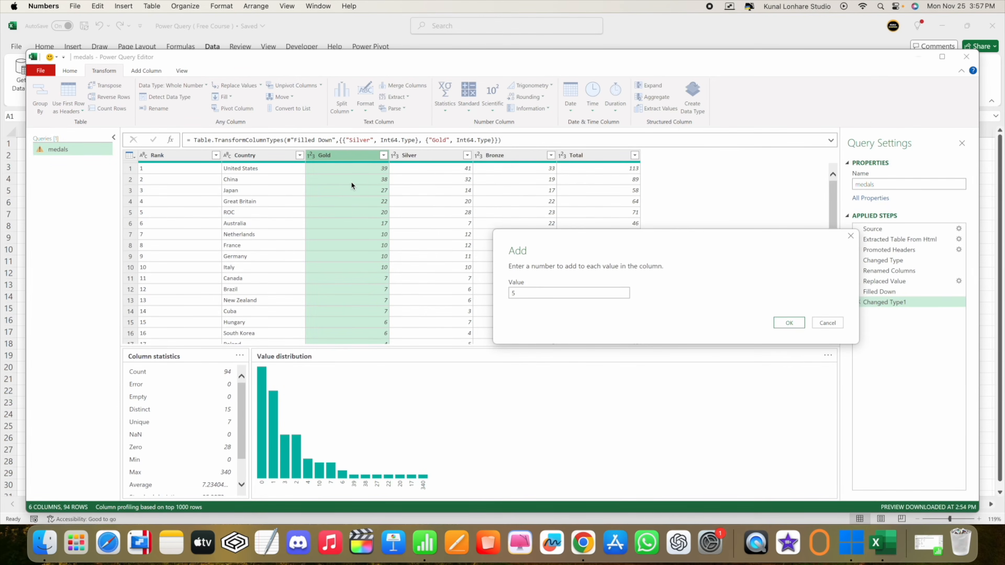
left_click(790, 323)
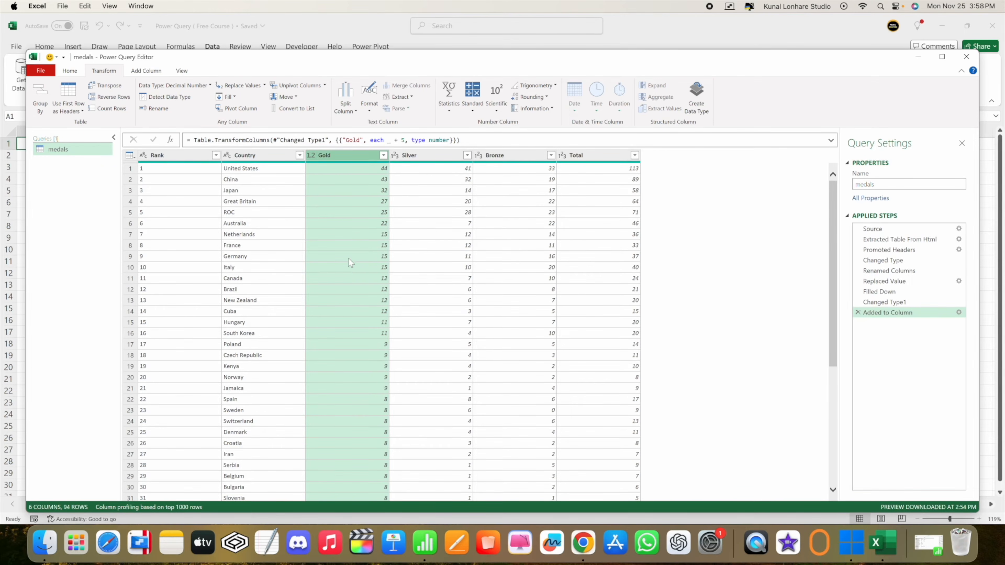
left_click(858, 313)
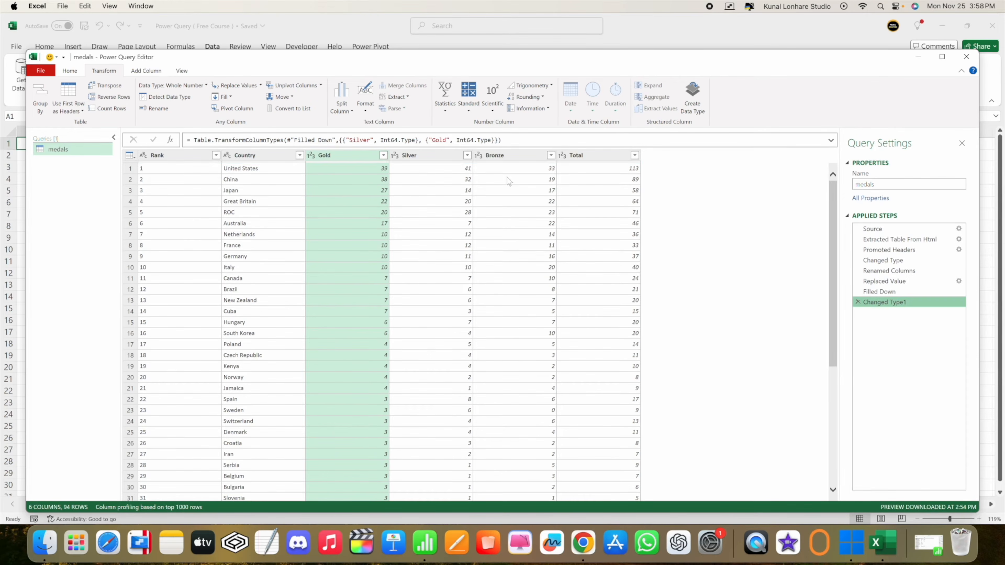
From Add Column, set up Standard Add on Gold with value 5
left_click(156, 71)
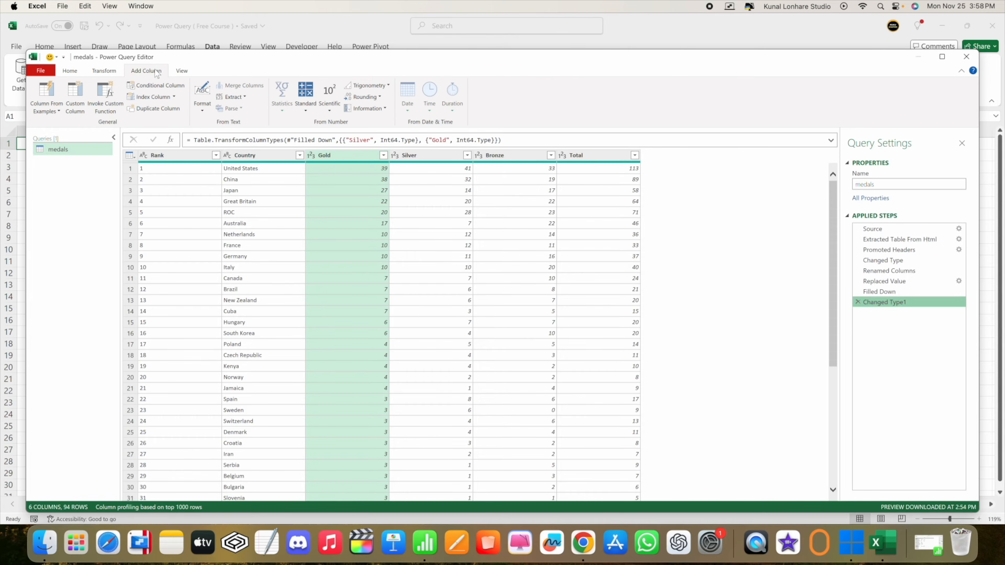
left_click(347, 155)
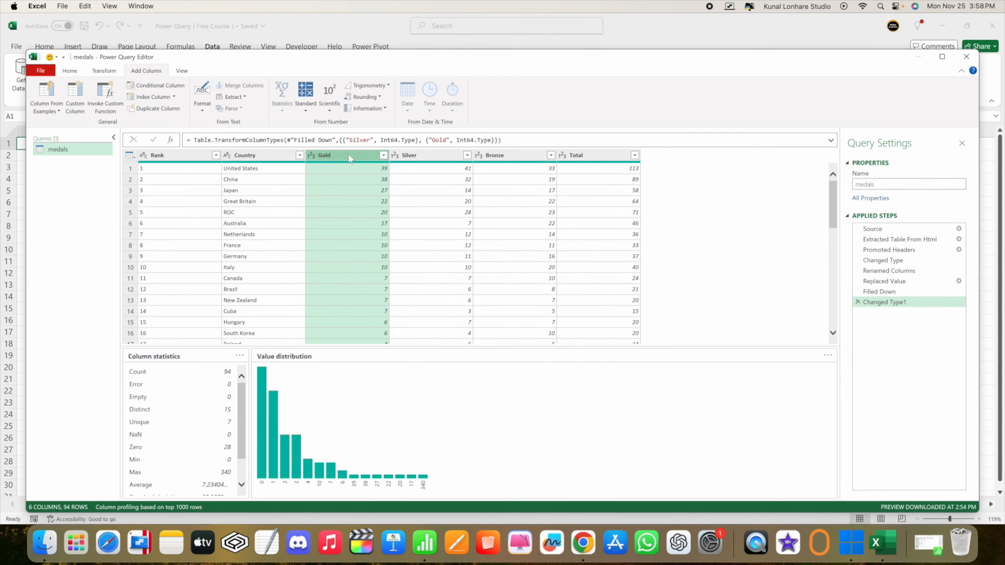
left_click(307, 107)
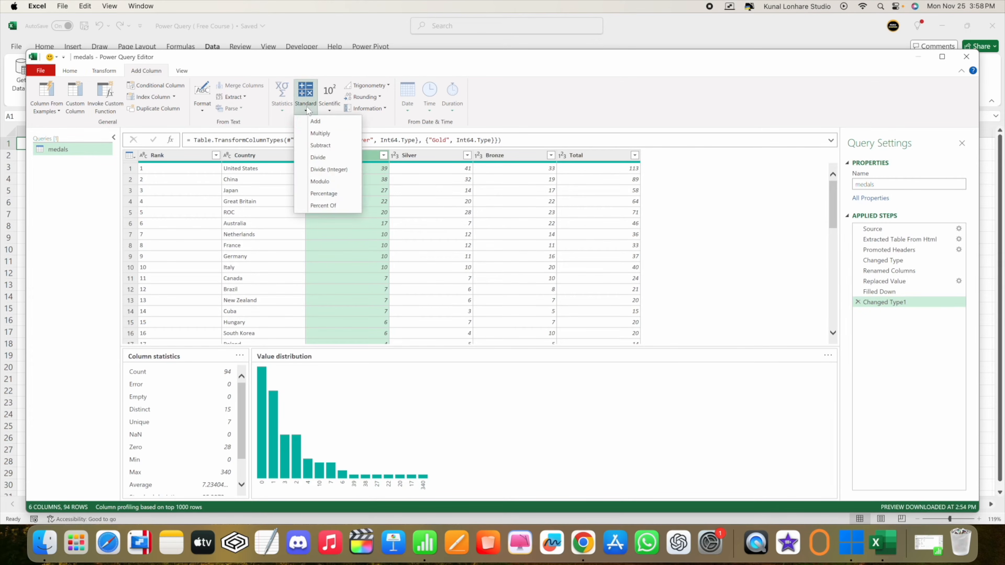
left_click(315, 122)
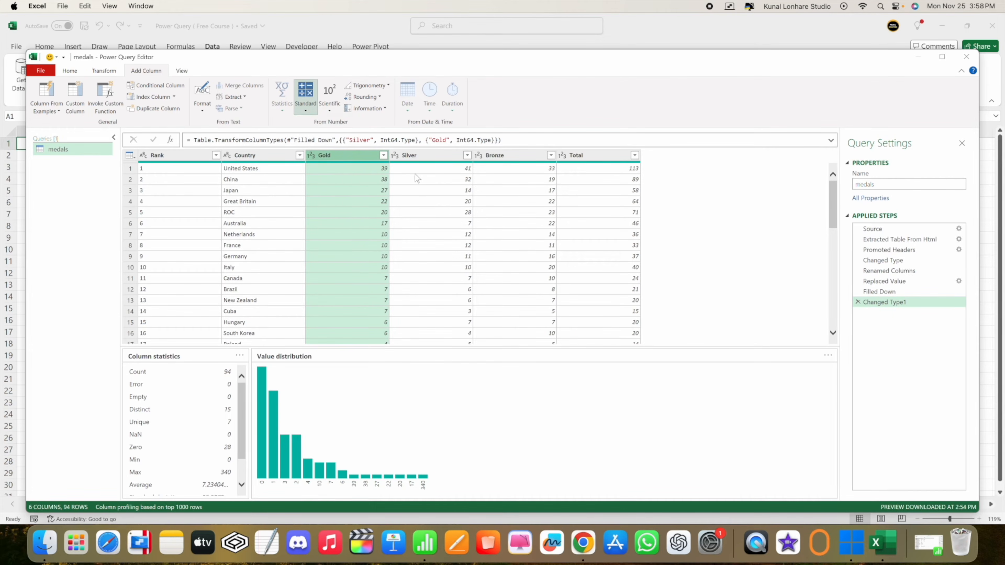
left_click(369, 276)
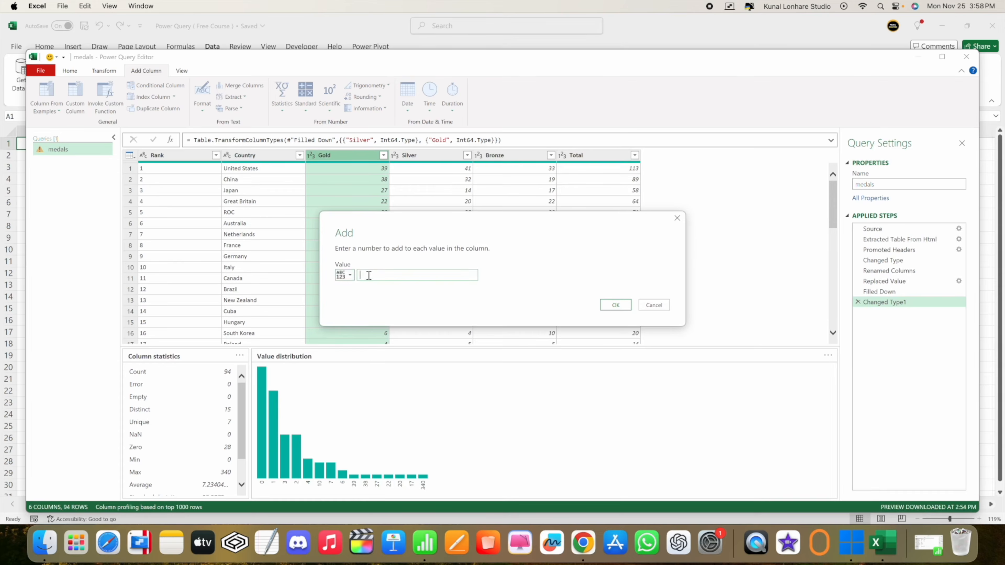
type("5")
left_click(925, 551)
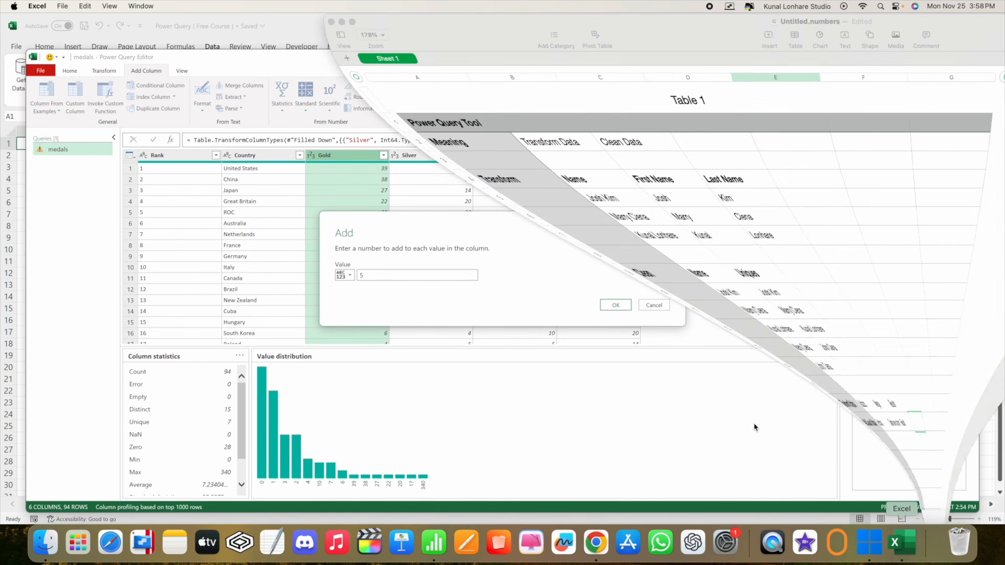
left_click(502, 420)
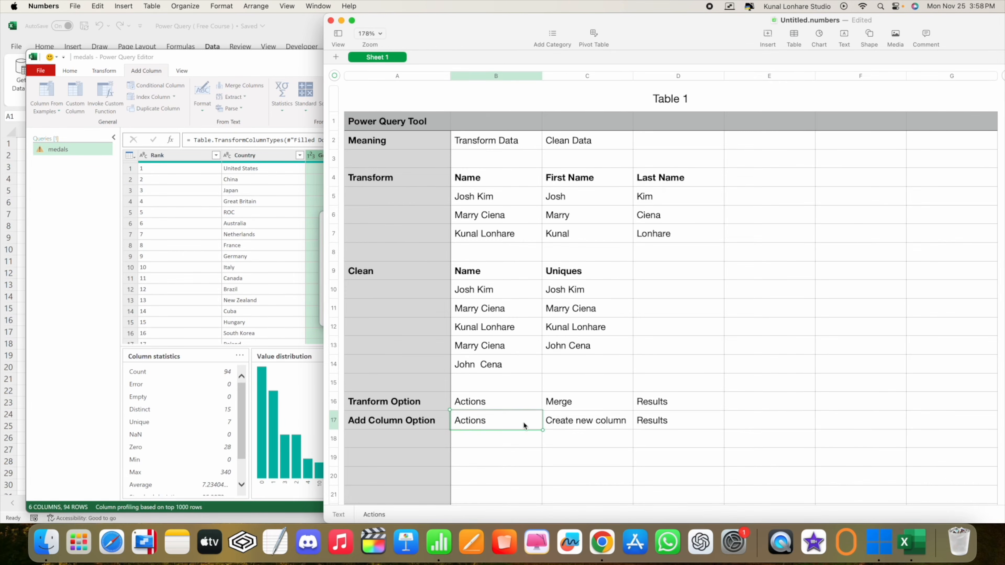
left_click(568, 425)
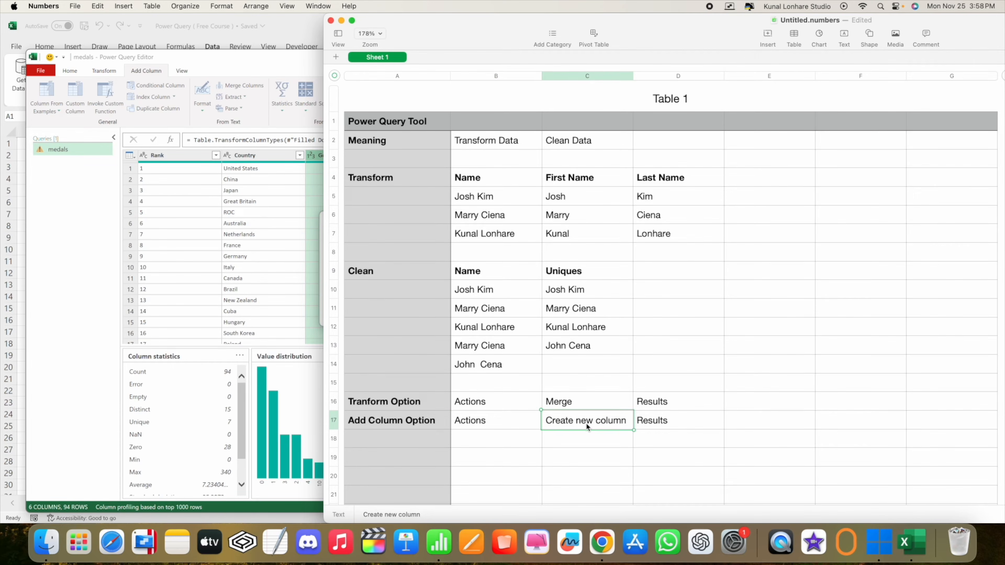
left_click(666, 423)
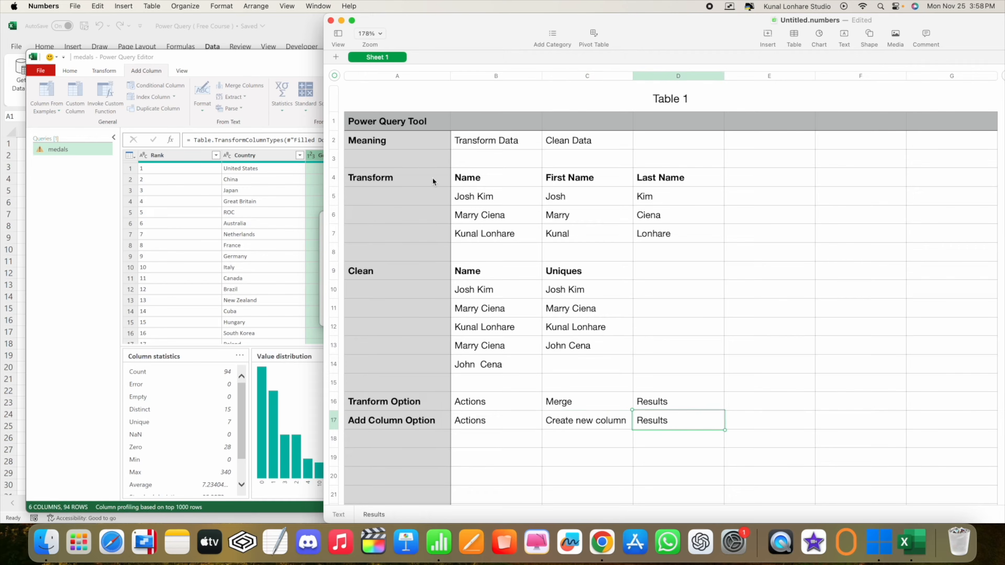
left_click(342, 20)
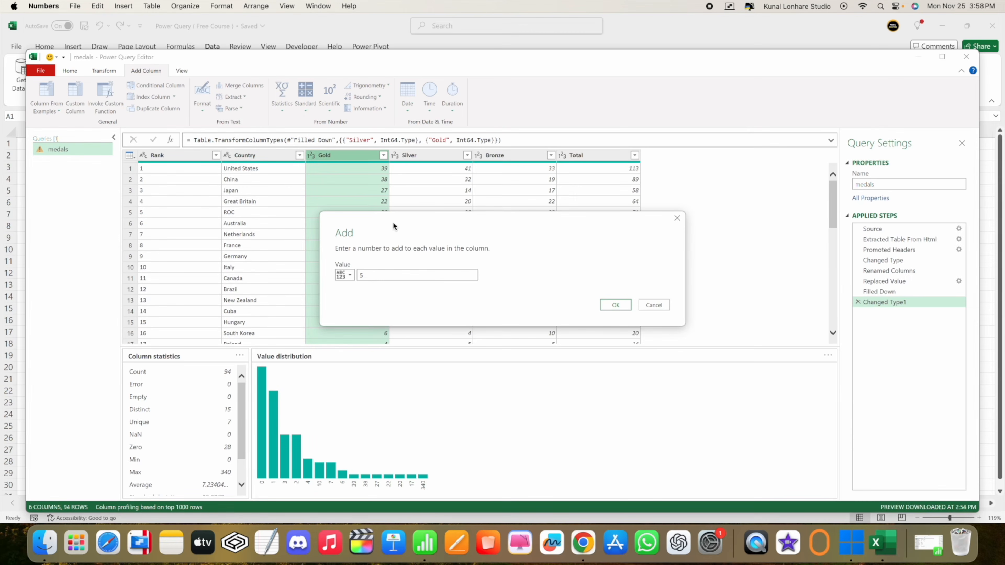
Create the Addition column (Gold plus 5) and move it between Gold and Silver
left_click(615, 305)
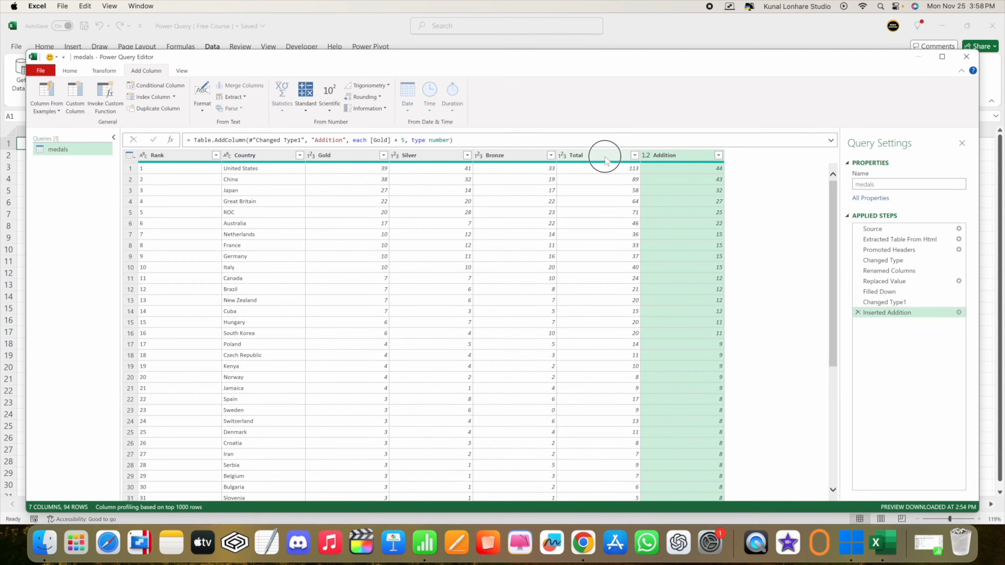
left_click(605, 236)
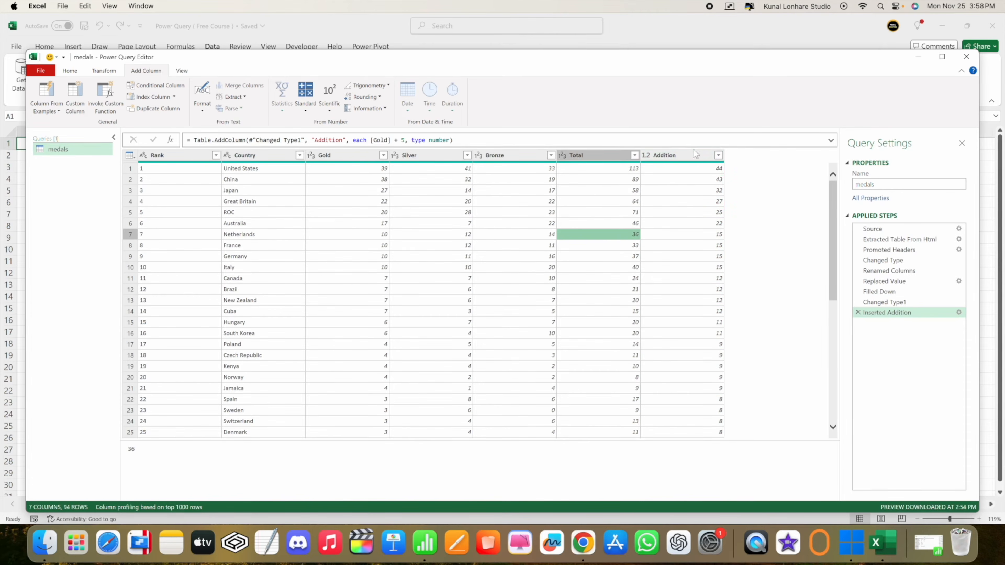
left_click(675, 156)
left_click_drag(675, 156, 415, 165)
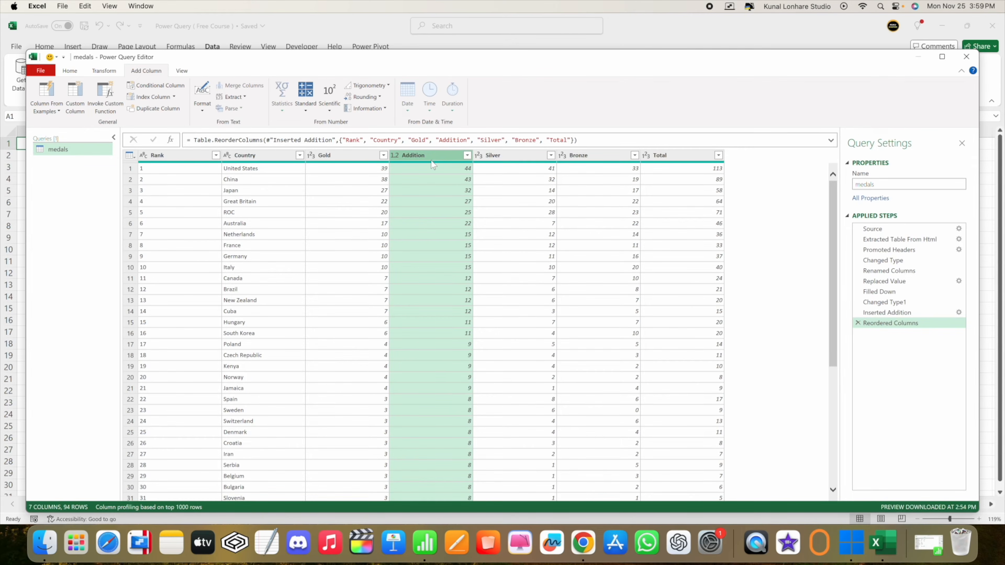
Delete the Reordered Columns and Inserted Addition steps, leaving Gold selected
left_click(113, 73)
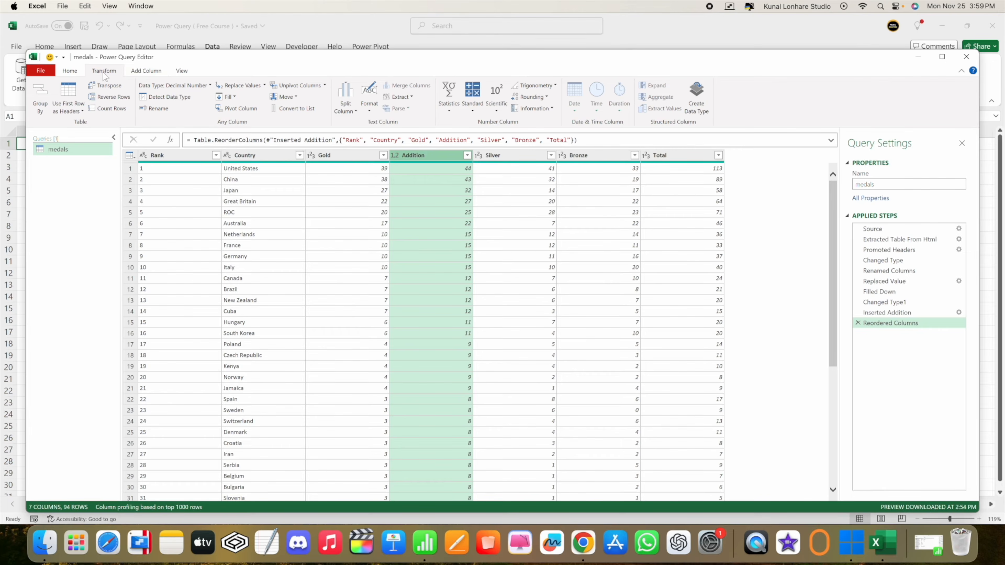
left_click(356, 158)
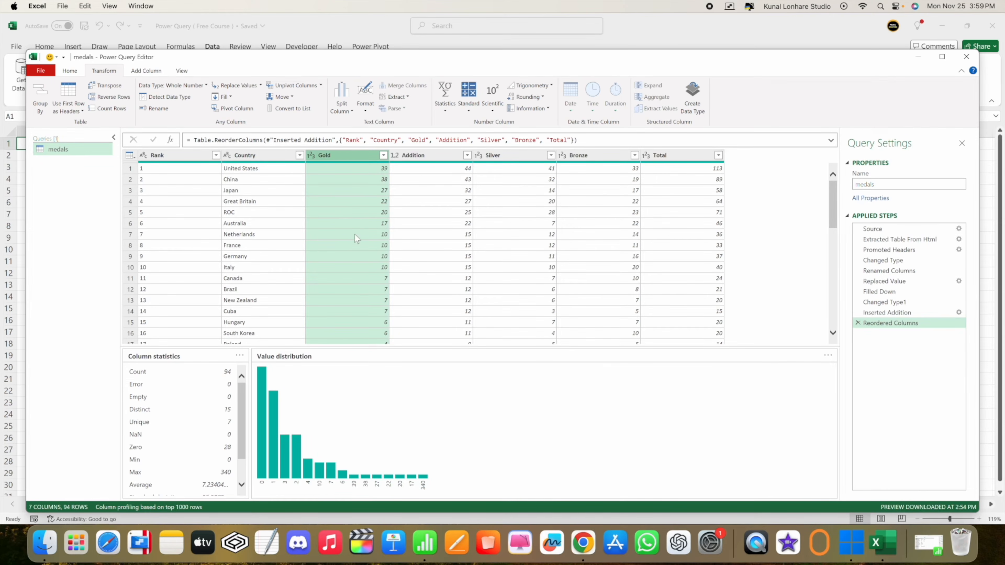
left_click(146, 70)
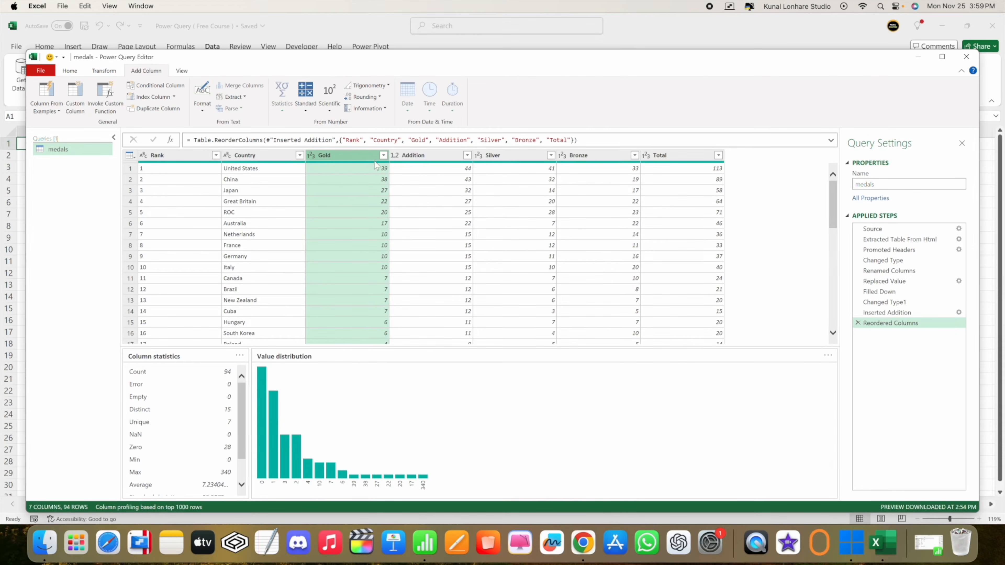
left_click(434, 157)
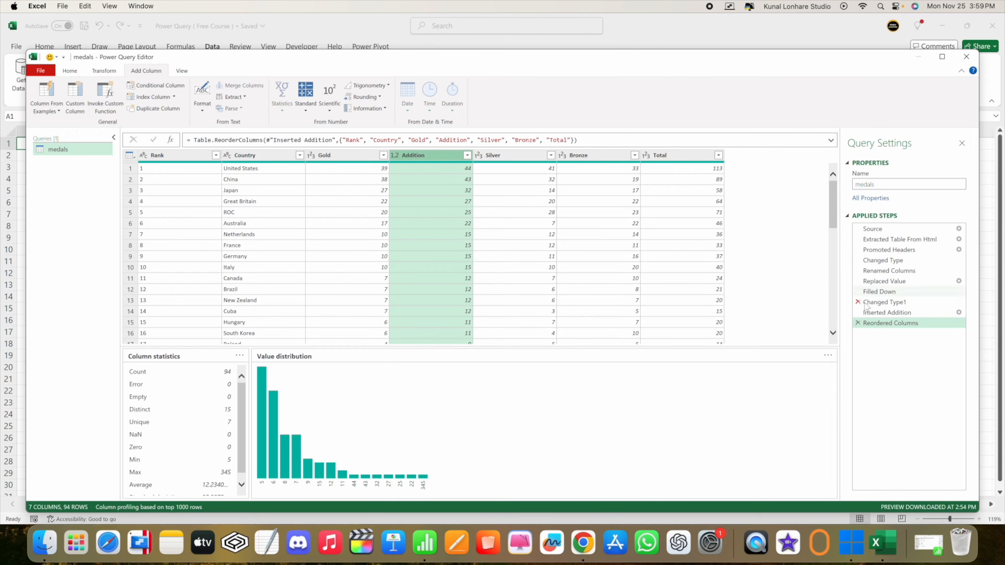
left_click(858, 323)
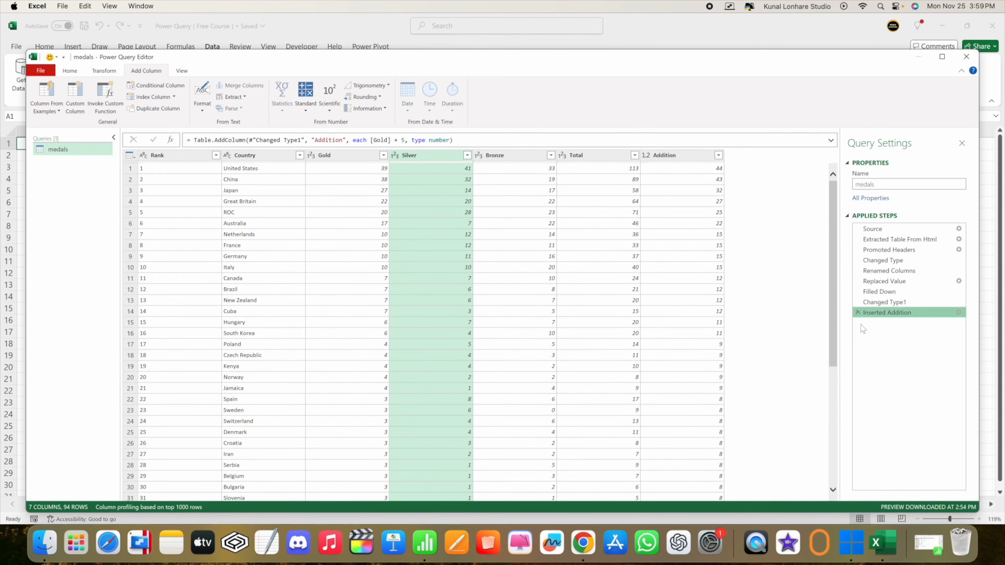
left_click(857, 312)
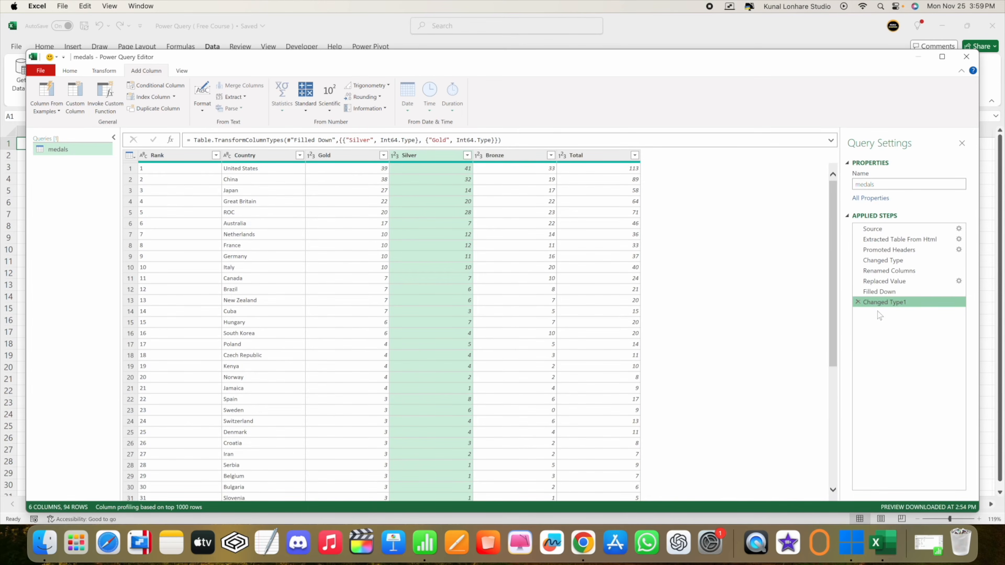
left_click(359, 157)
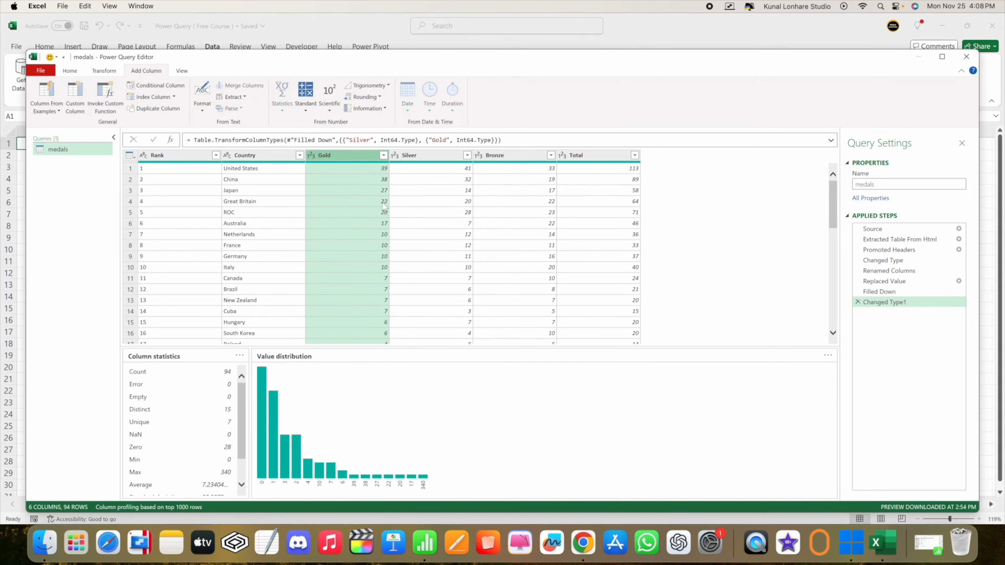
Enter After in D2 and Load Data to Excel in E2 of the notes
left_click(918, 542)
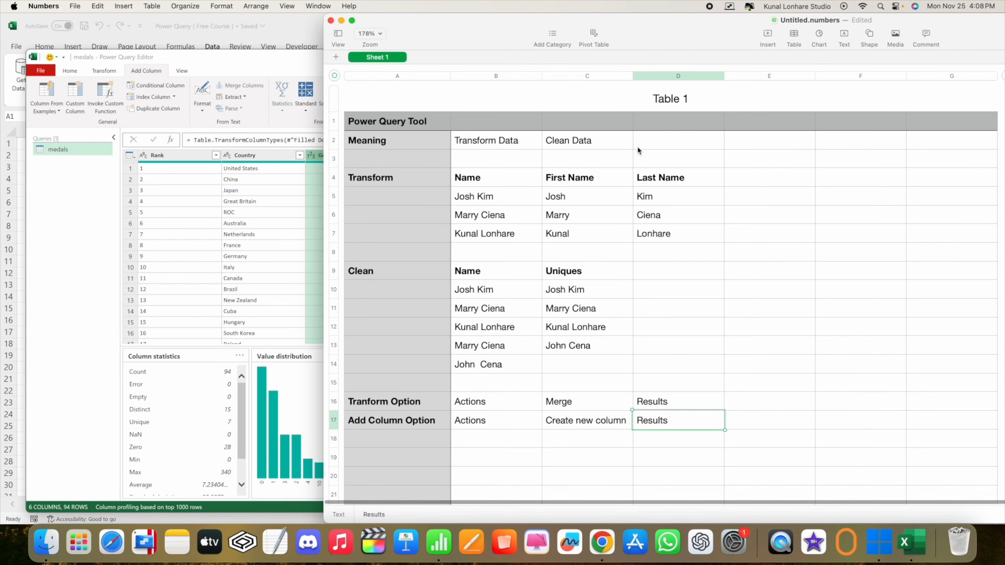
left_click(482, 142)
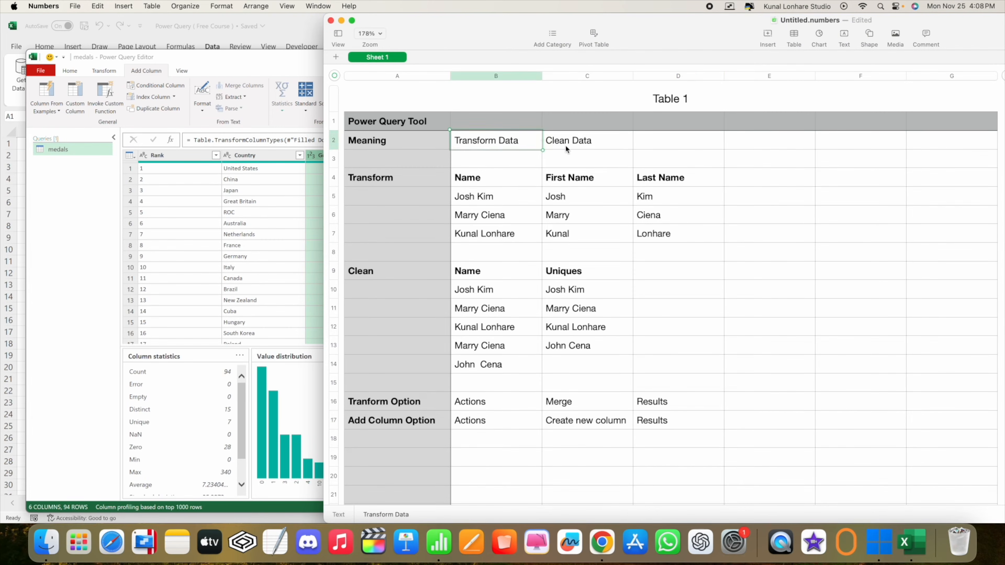
left_click(577, 145)
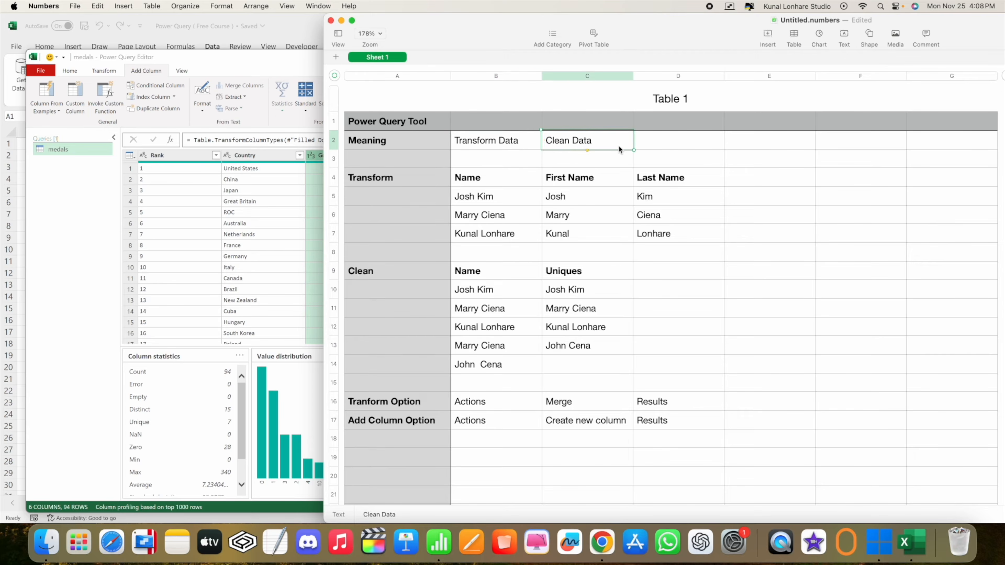
left_click(662, 146)
type("After")
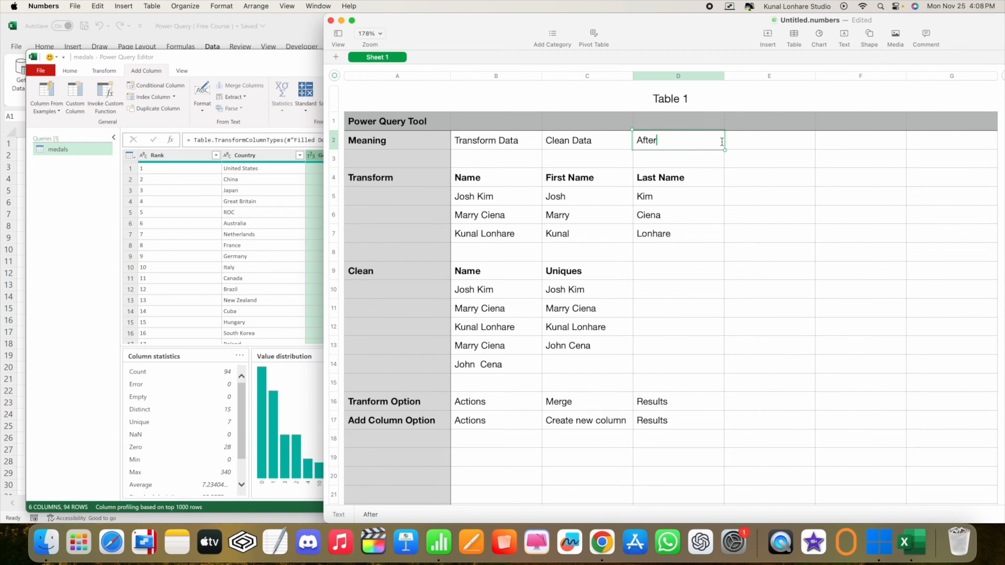
left_click(768, 139)
type("Load")
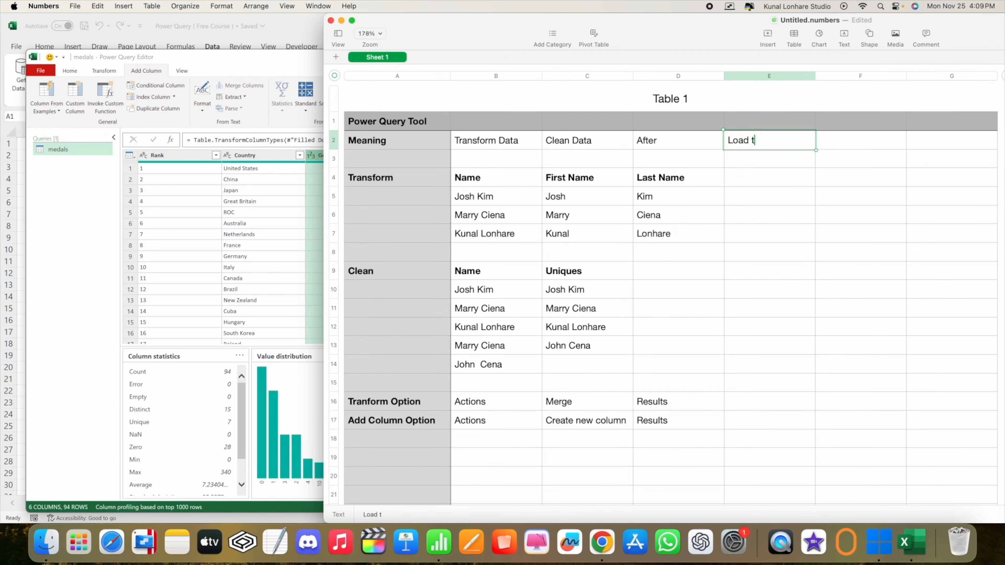
type(" Data to Excel")
left_click(836, 148)
Select and review the four Meaning notes in B2:E2
left_click(475, 145)
left_click_drag(475, 145, 765, 141)
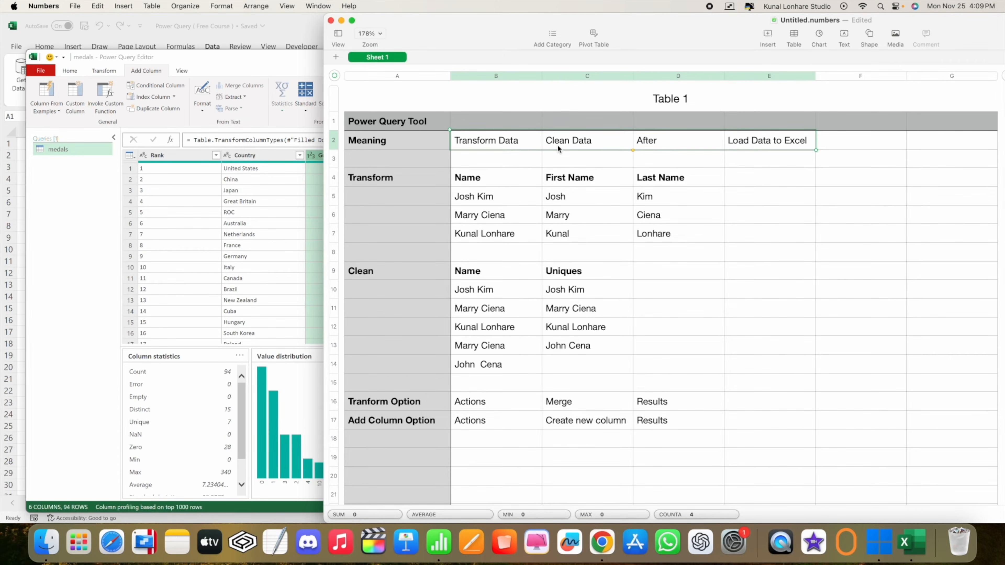
left_click(648, 143)
left_click(509, 146)
left_click(587, 145)
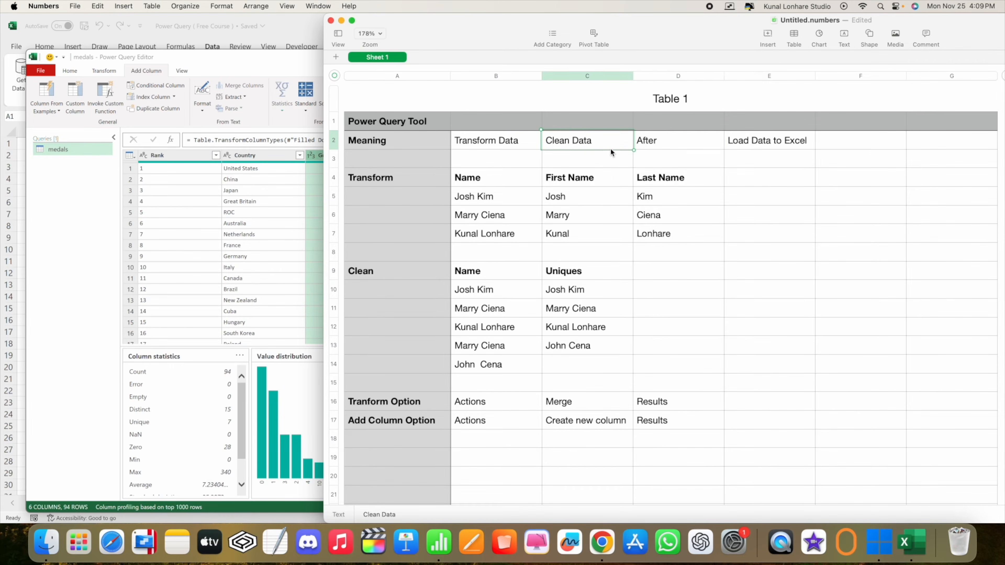
left_click(654, 149)
left_click(770, 151)
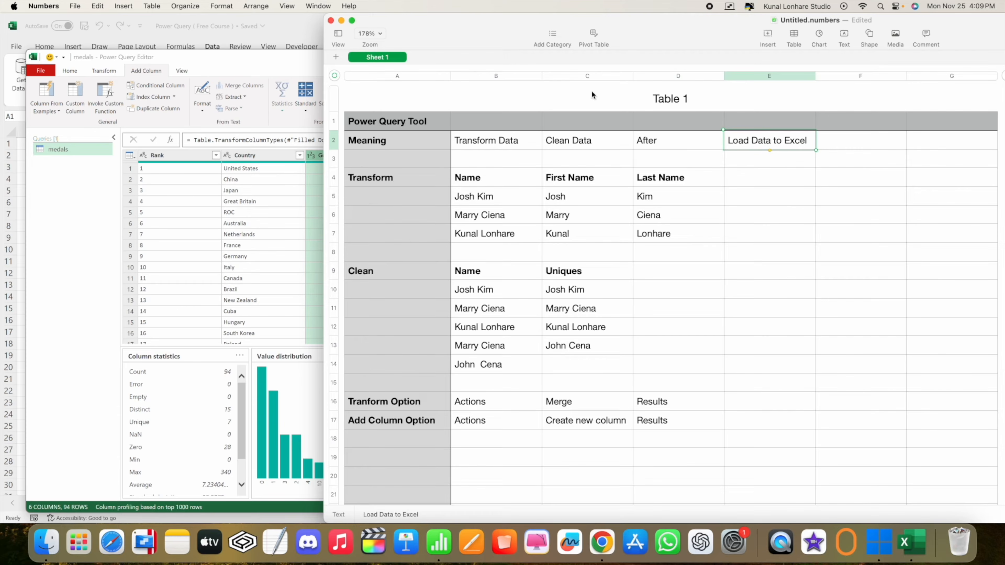
Return to Power Query and open the Home tab's Close & Load options
left_click(342, 21)
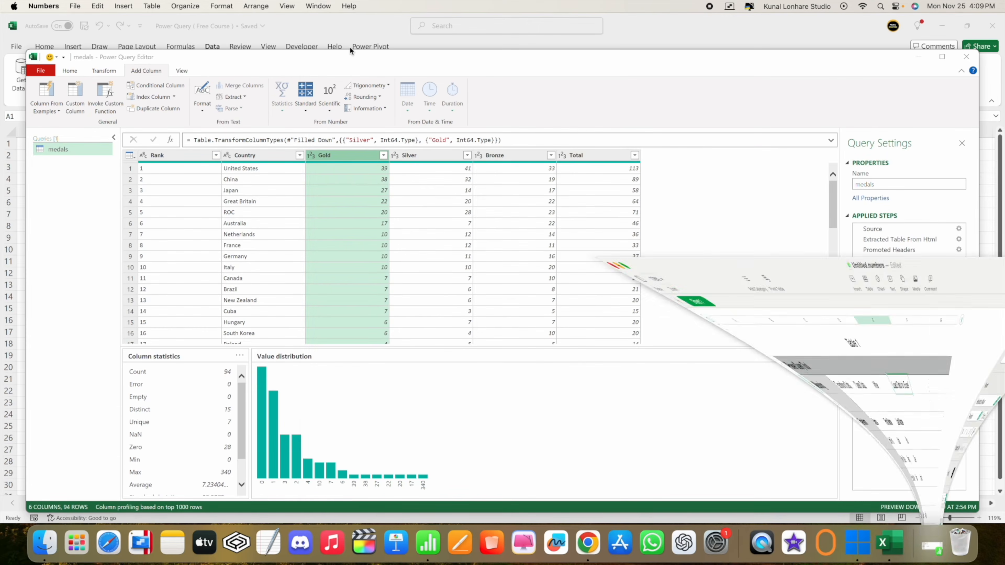
left_click(410, 234)
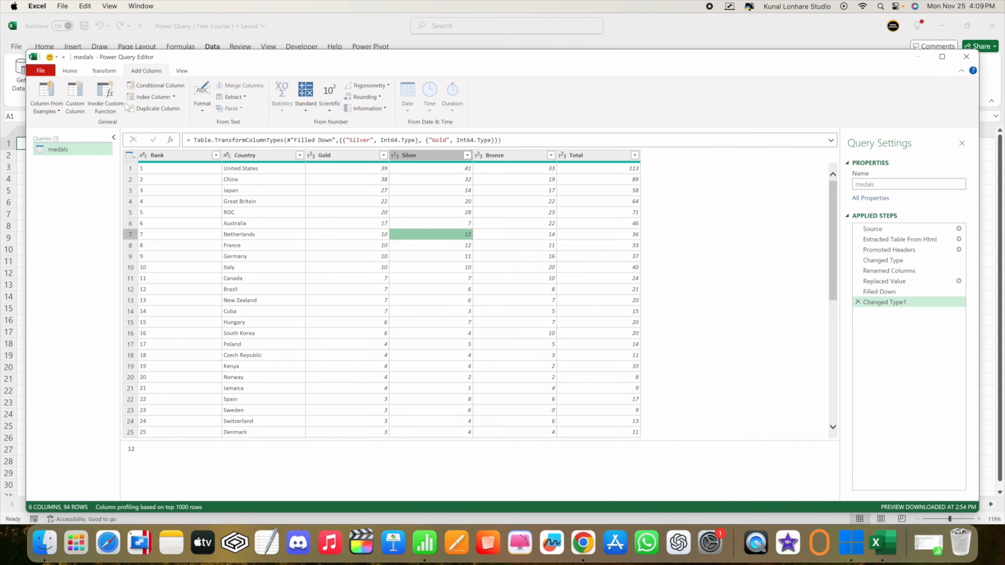
left_click(70, 71)
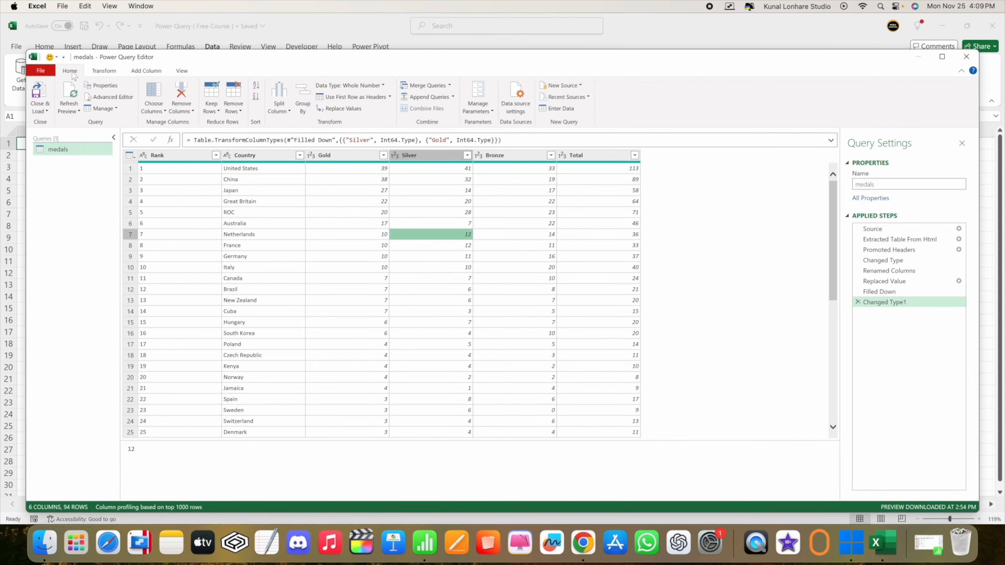
left_click(48, 106)
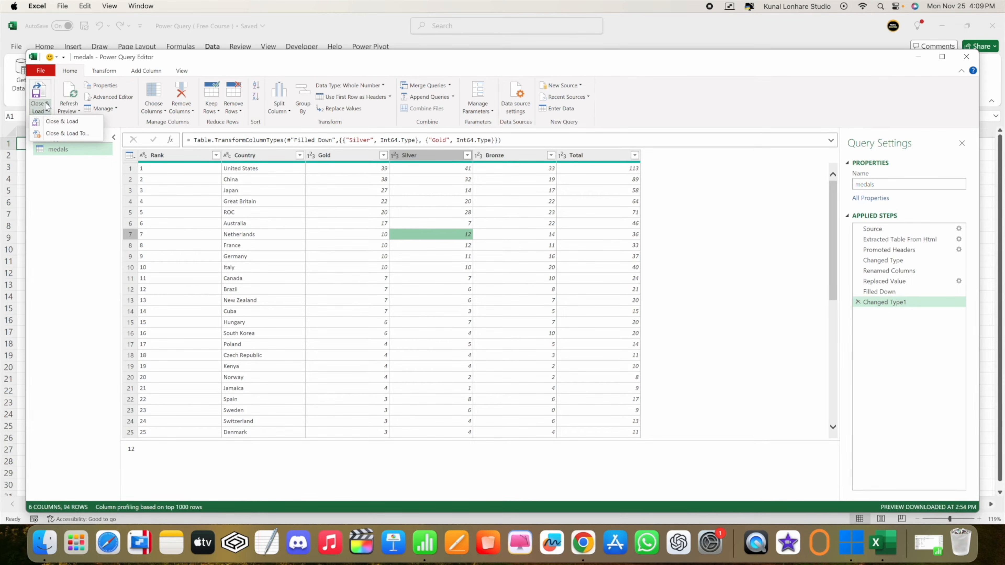
Load the medals query to the sheet as a table and scroll through it
left_click(55, 122)
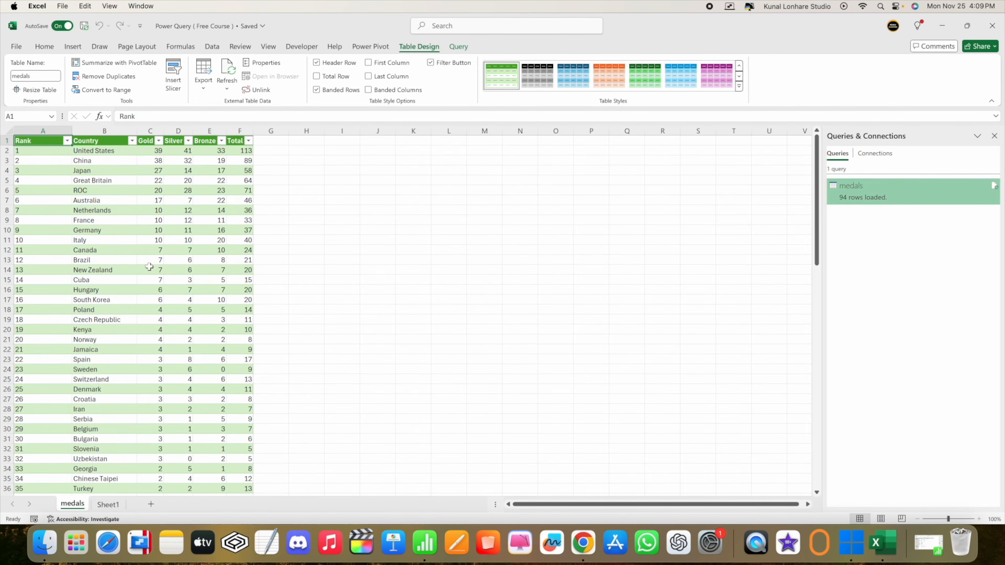
scroll(149, 272, "down", 5)
scroll(148, 273, "right", 1)
scroll(148, 272, "down", 8)
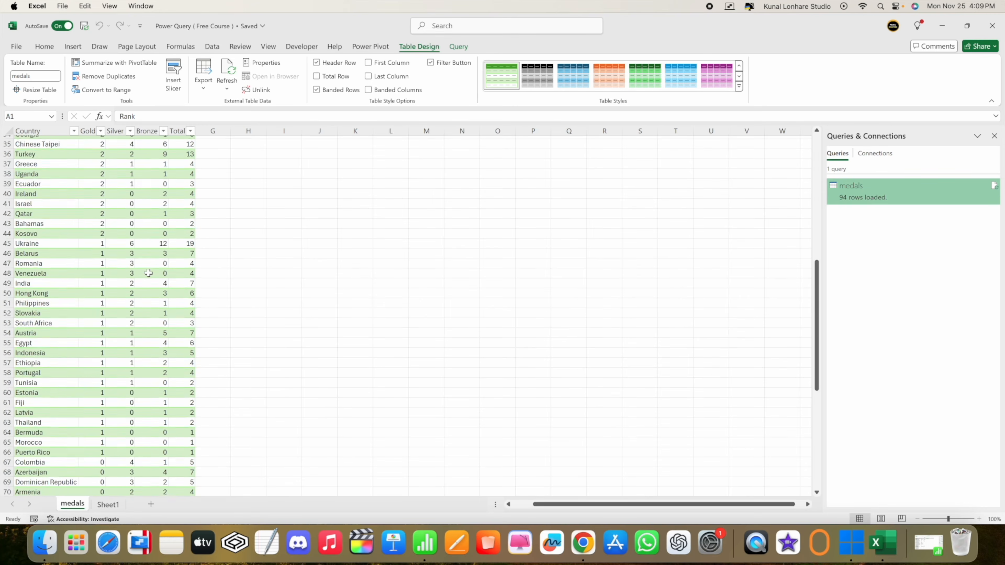
scroll(148, 273, "up", 10)
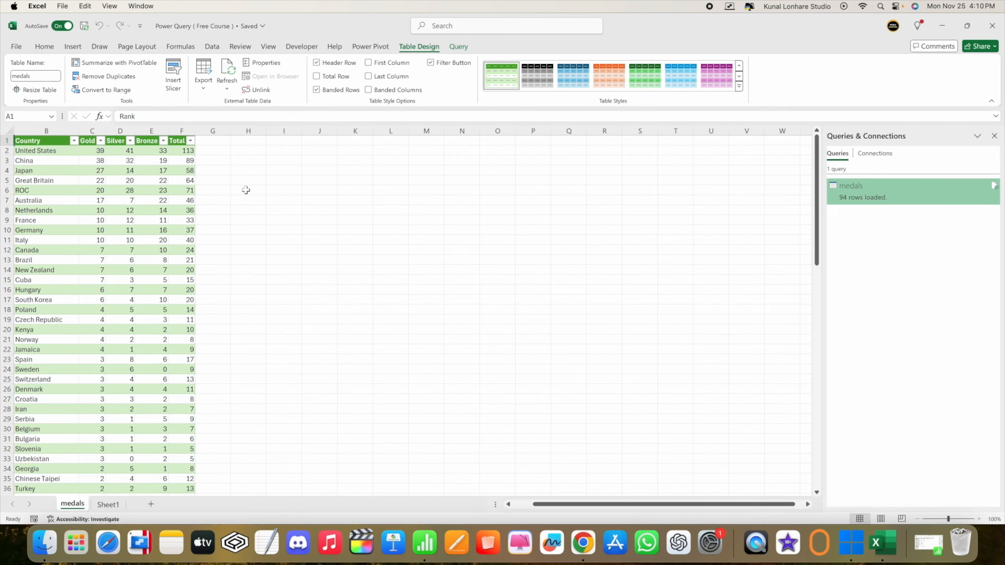
Close the Queries & Connections pane and switch to the Data tab
left_click(995, 136)
left_click(277, 189)
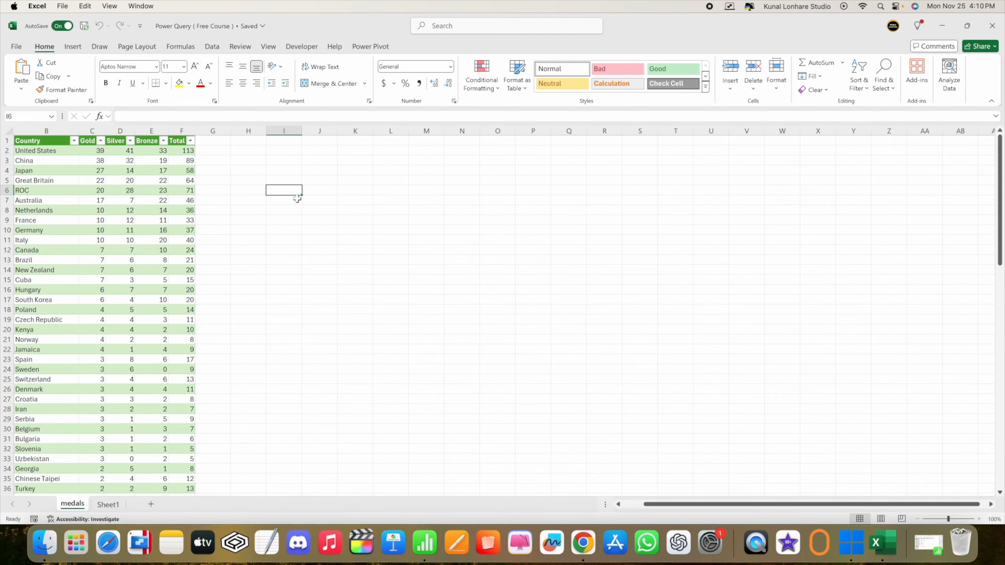
left_click(161, 199)
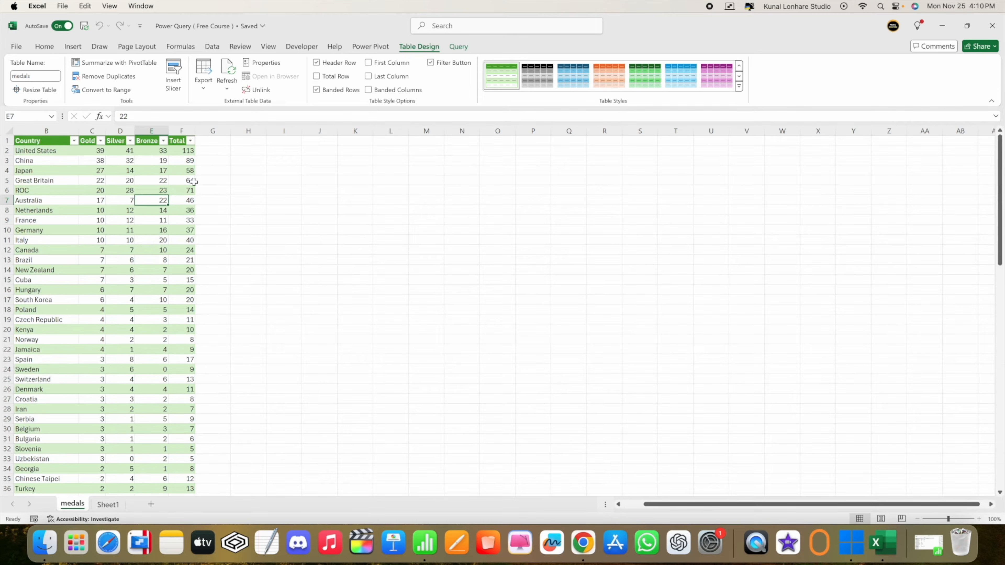
left_click(212, 47)
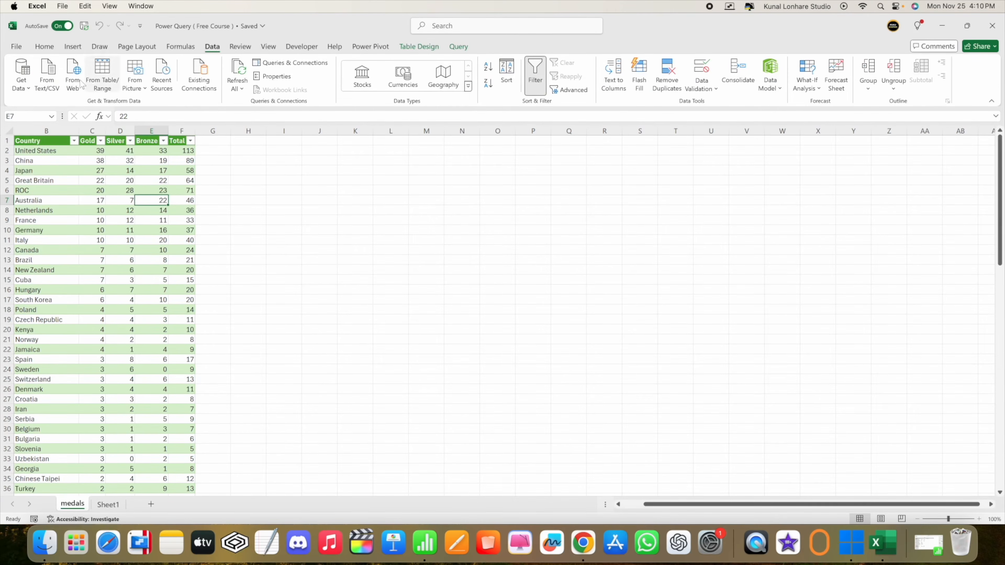
Reopen the medals query in the Power Query Editor via Get Data
left_click(21, 77)
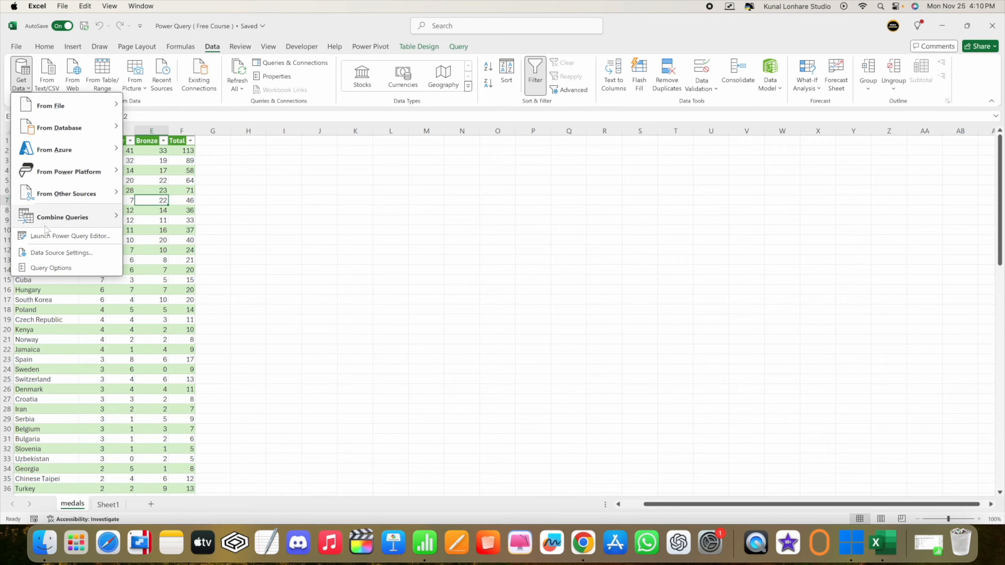
left_click(65, 238)
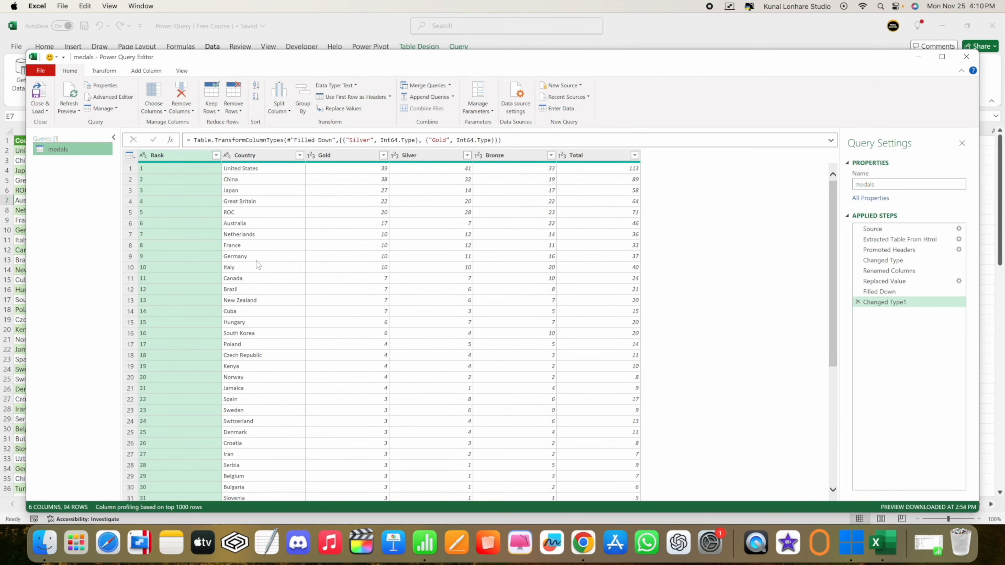
left_click(249, 375)
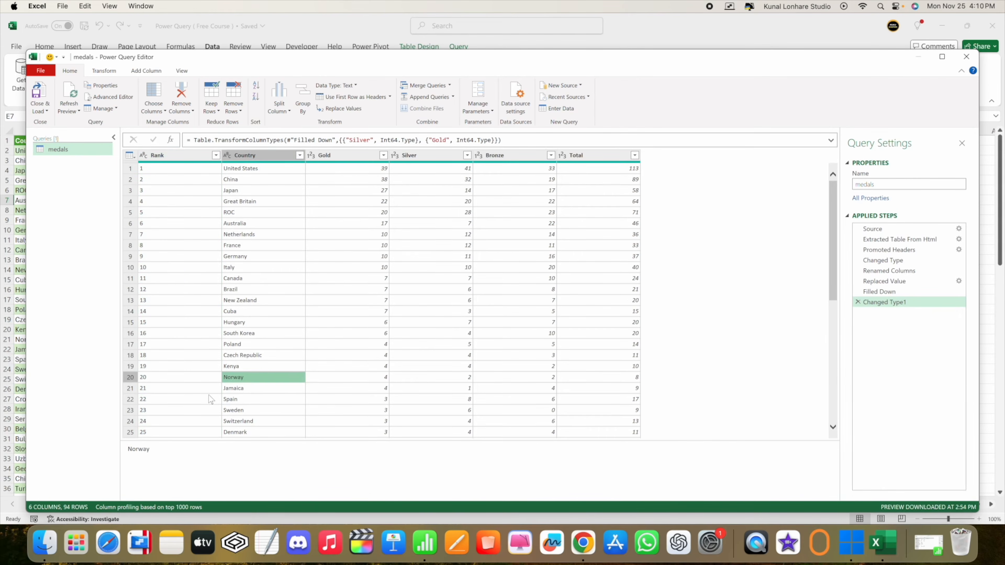
scroll(209, 396, "down", 8)
scroll(209, 395, "down", 10)
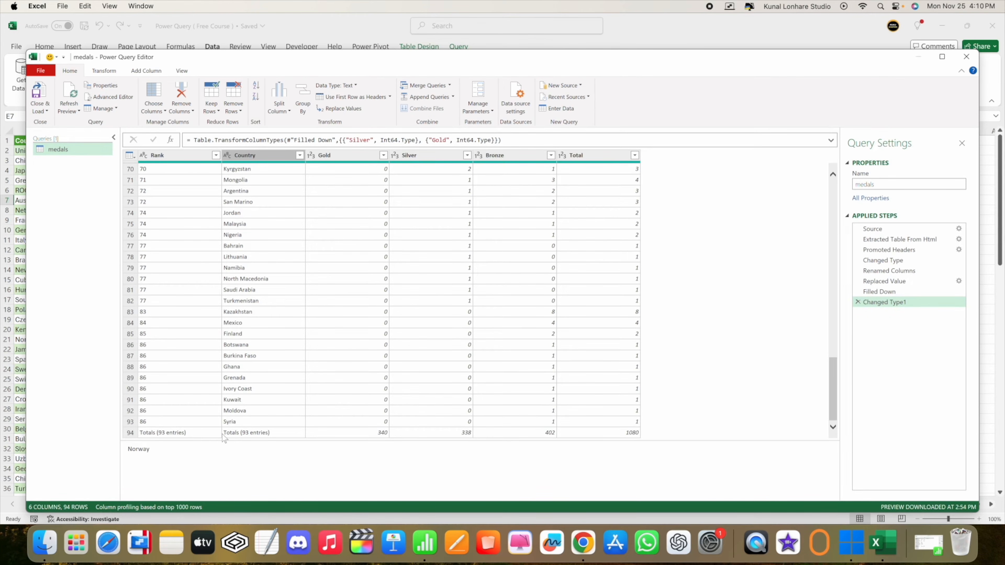
Filter Totals (93 entries) out of the Rank column and Close & Load
left_click(216, 155)
scroll(137, 359, "down", 15)
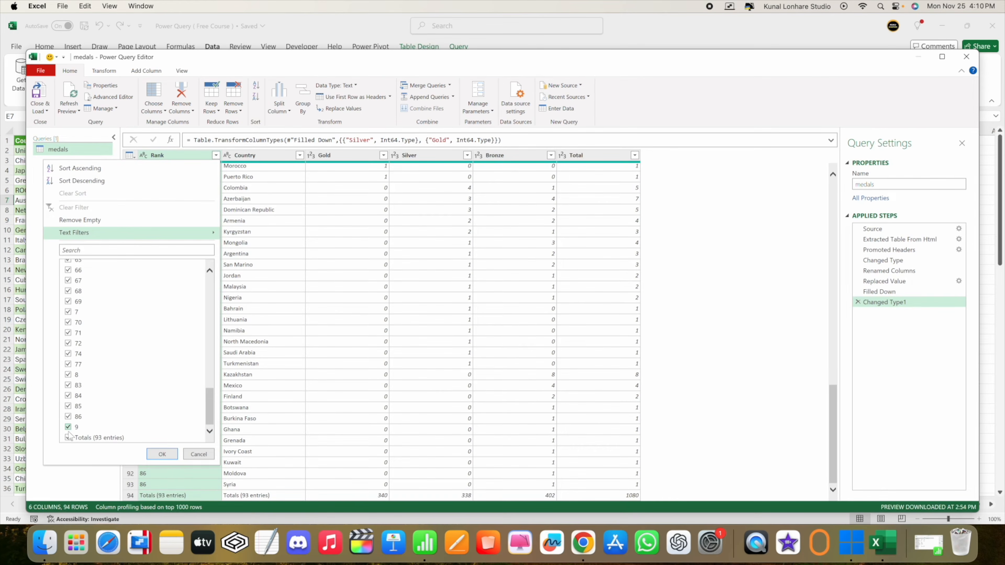
left_click(69, 437)
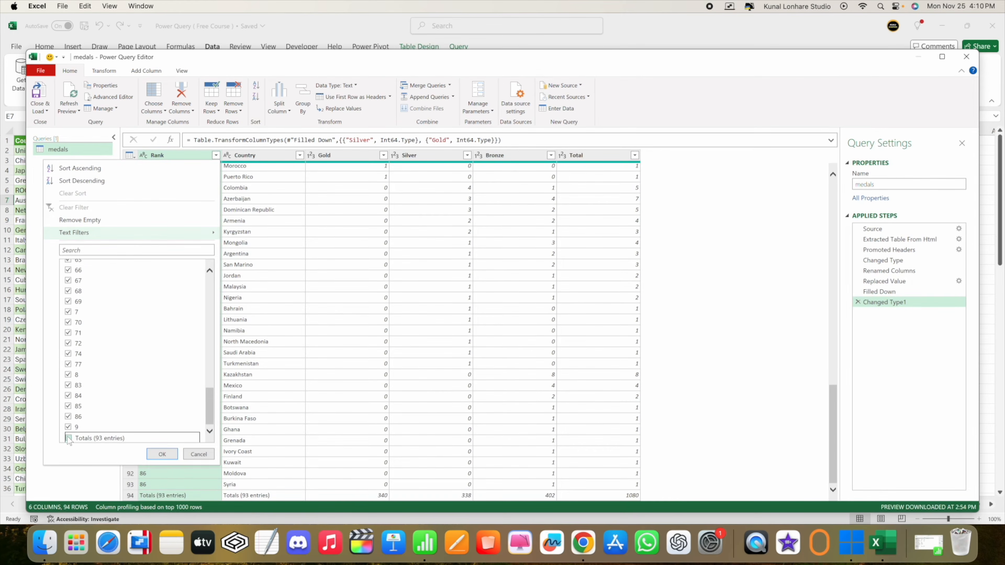
left_click(162, 454)
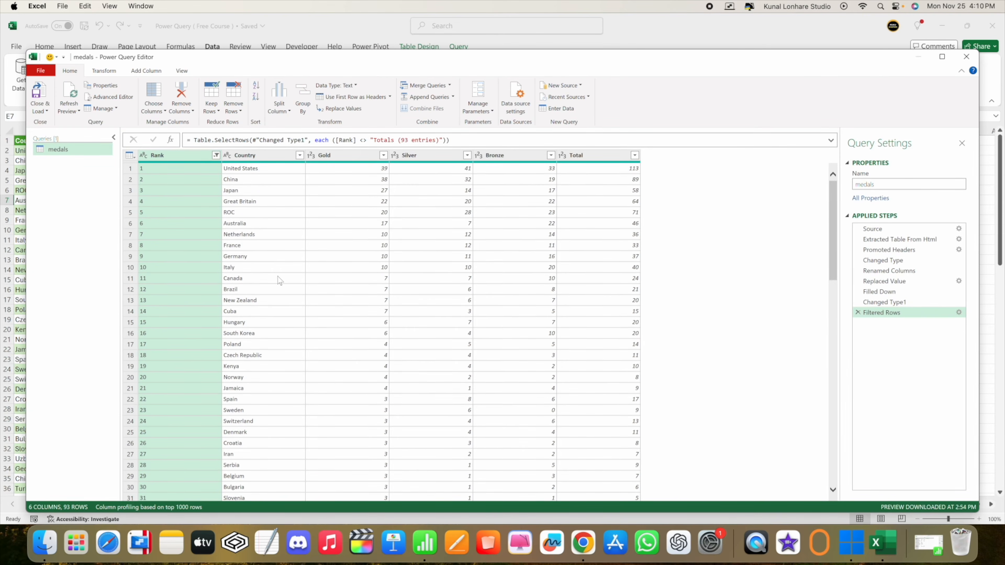
left_click(36, 95)
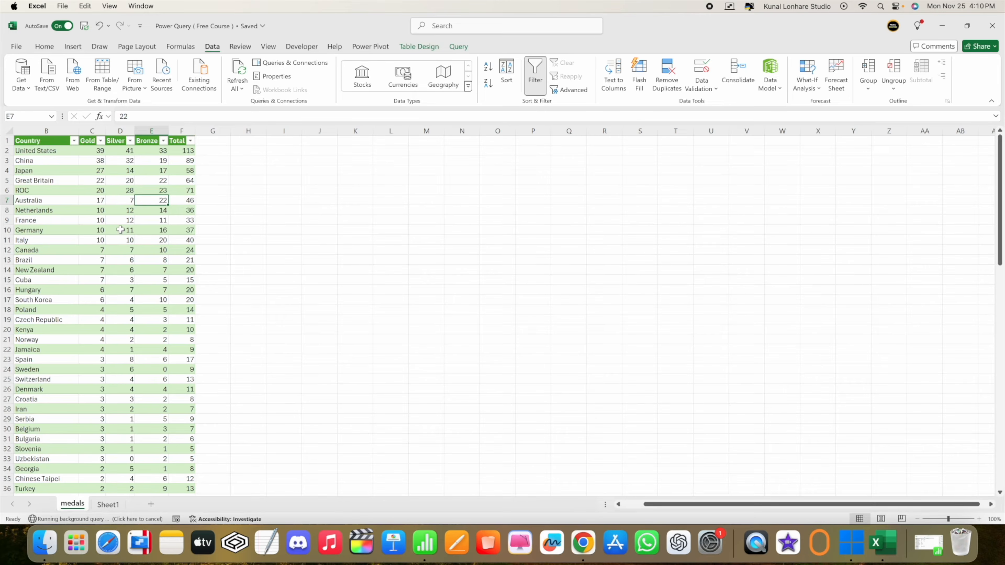
Verify the table ends at Syria without Totals, then run Refresh All
scroll(131, 277, "down", 20)
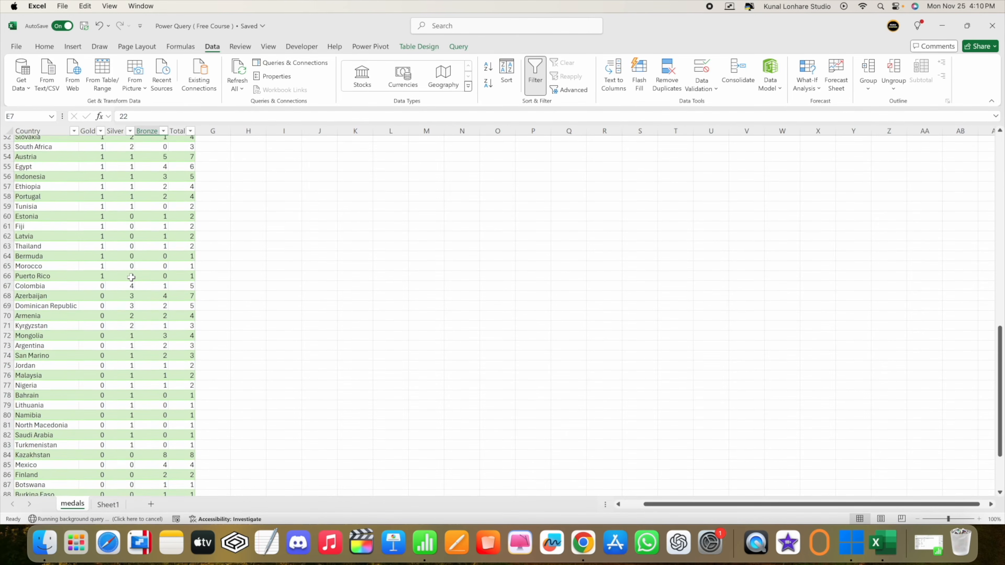
scroll(131, 277, "up", 5)
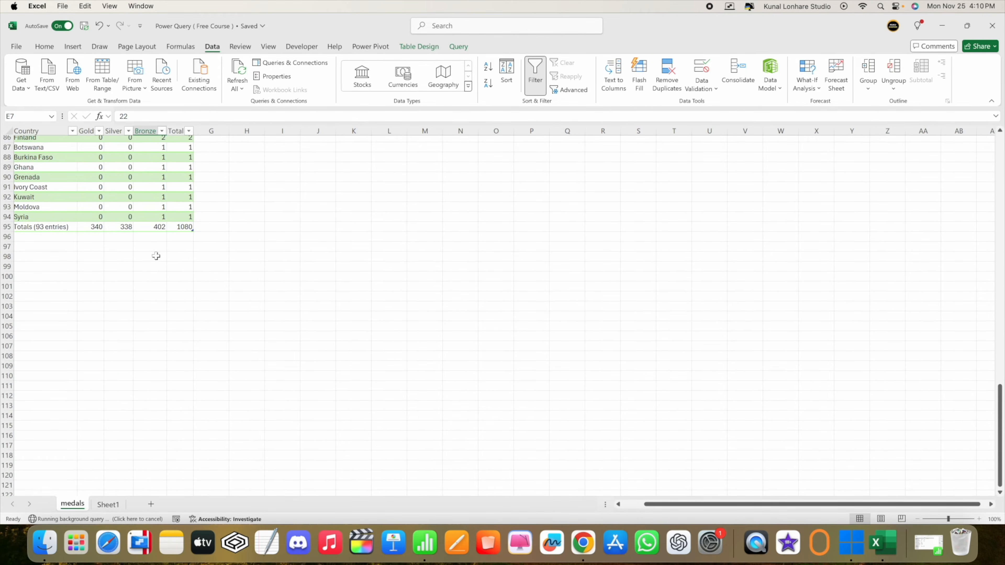
left_click(232, 238)
scroll(168, 197, "up", 3)
scroll(168, 198, "right", 1)
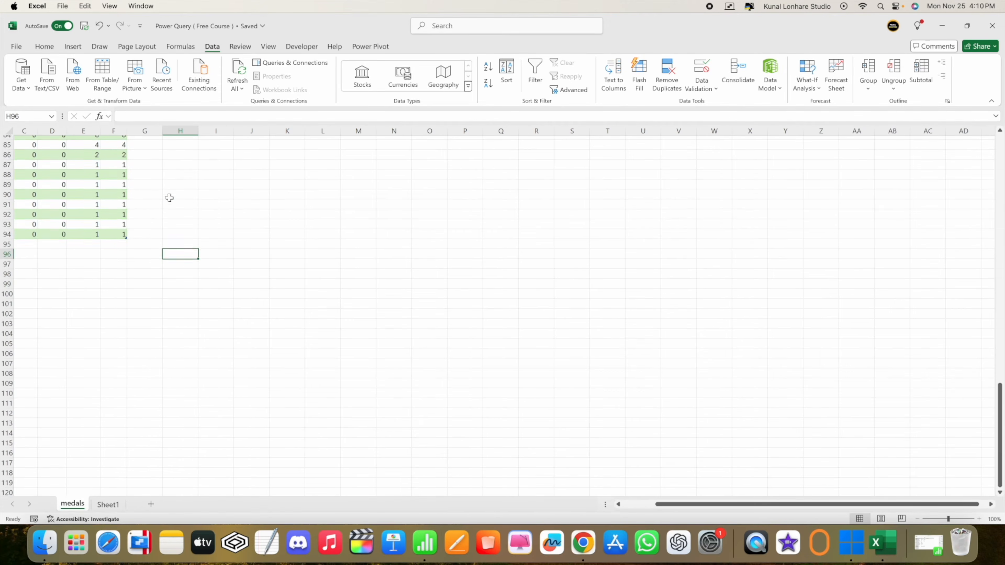
scroll(131, 239, "left", 2)
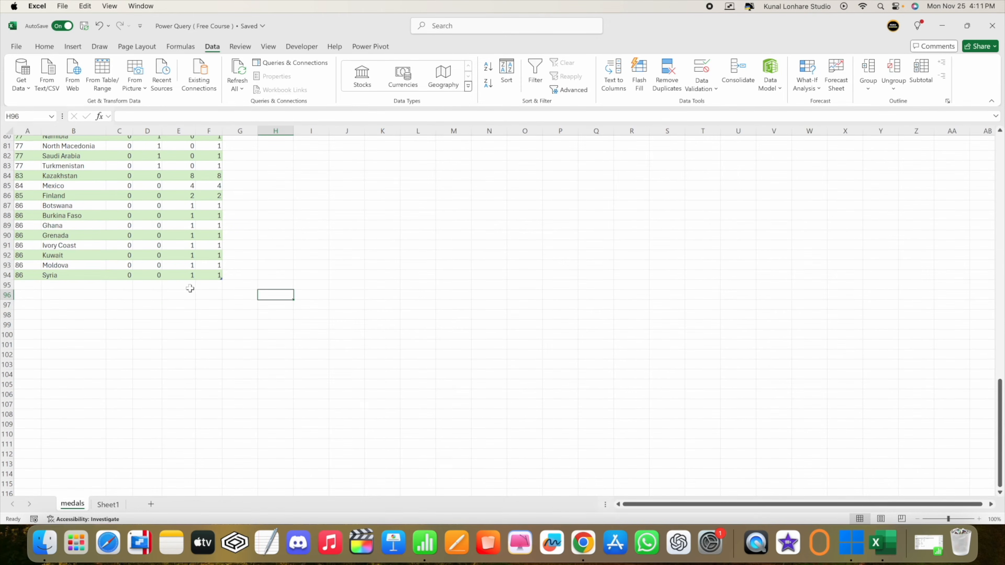
scroll(120, 241, "up", 20)
scroll(120, 242, "up", 10)
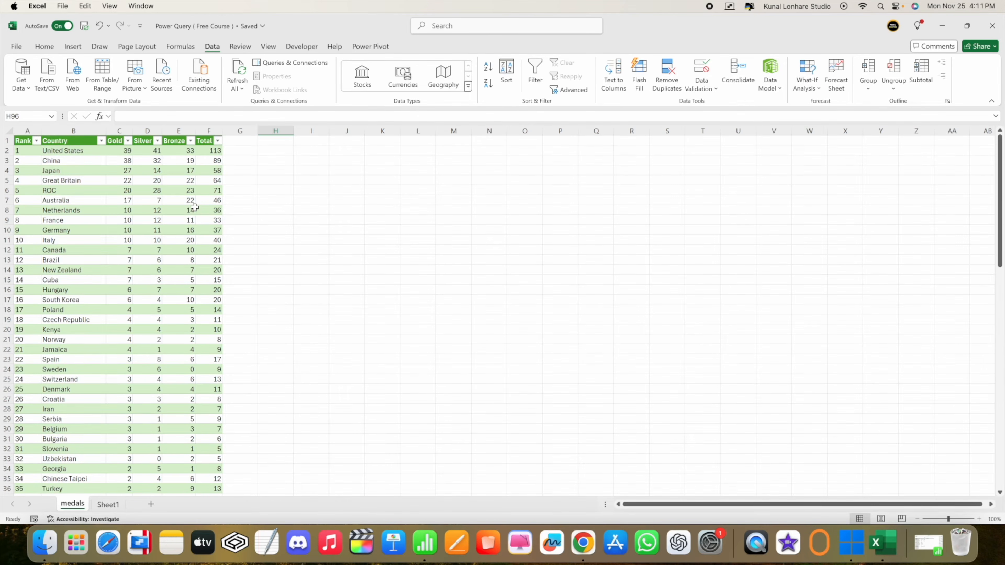
left_click(237, 77)
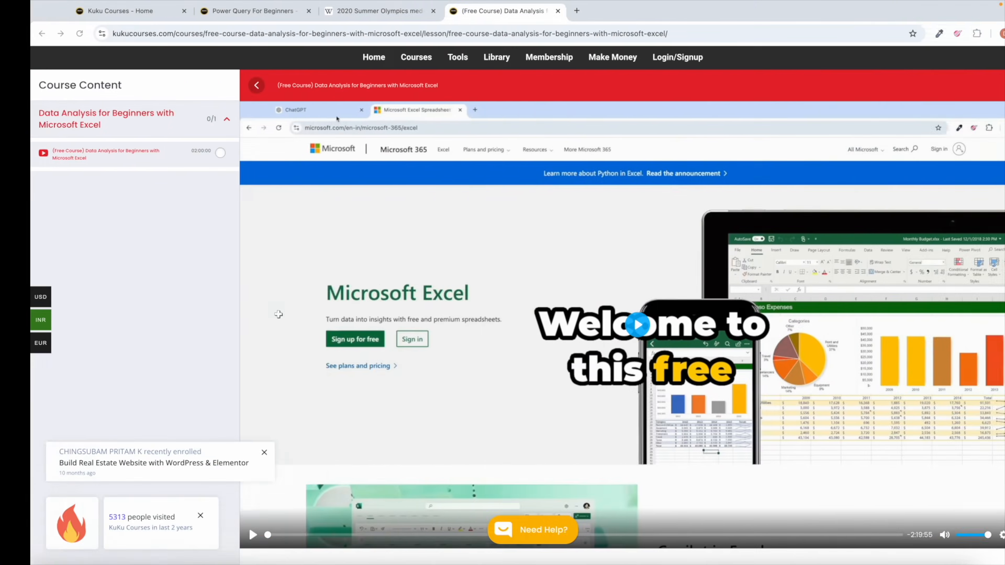
Look over the 2020 Summer Olympics medal table in Chrome, then refresh all Excel queries
left_click(390, 12)
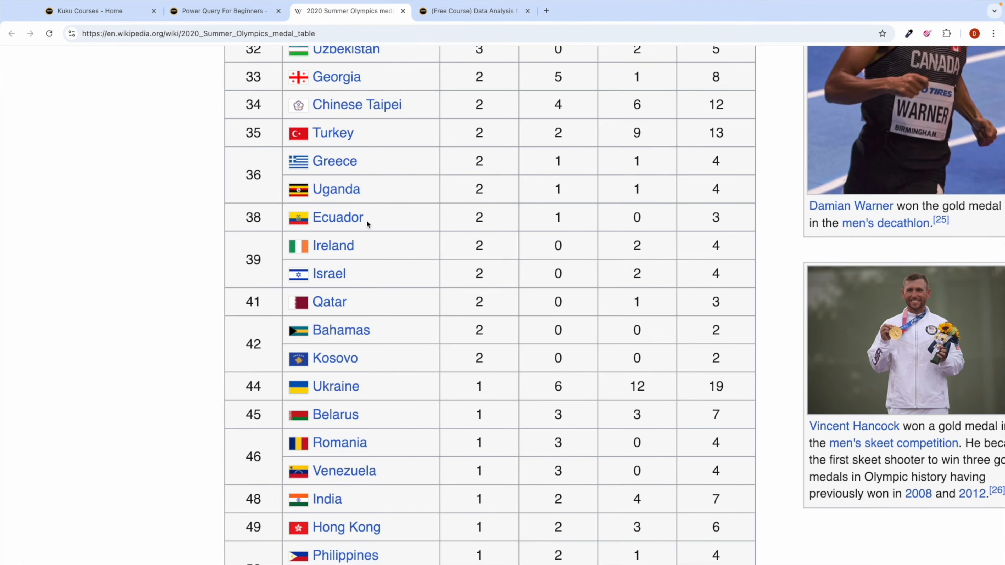
scroll(518, 200, "down", 5)
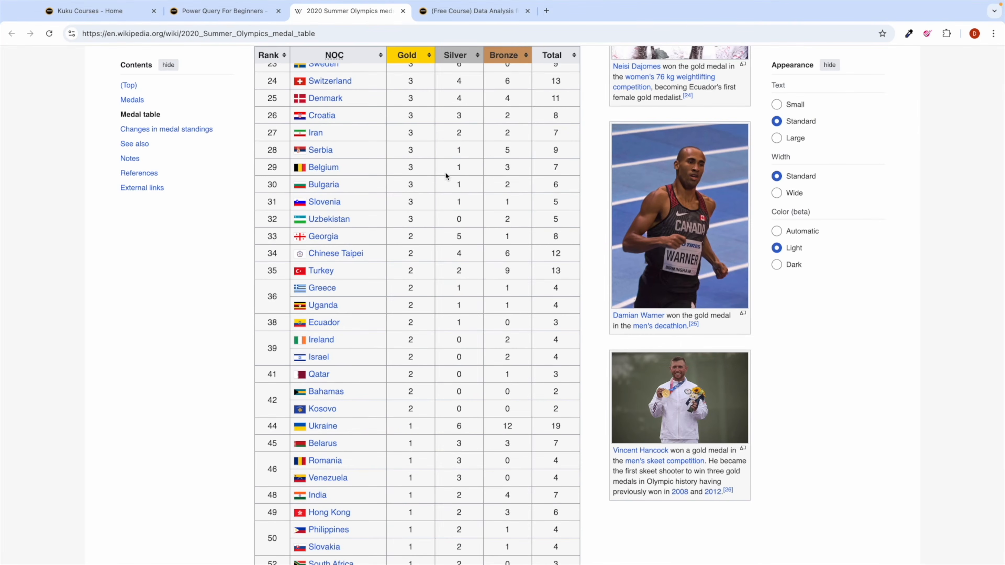
scroll(431, 146, "up", 5)
scroll(418, 134, "up", 8)
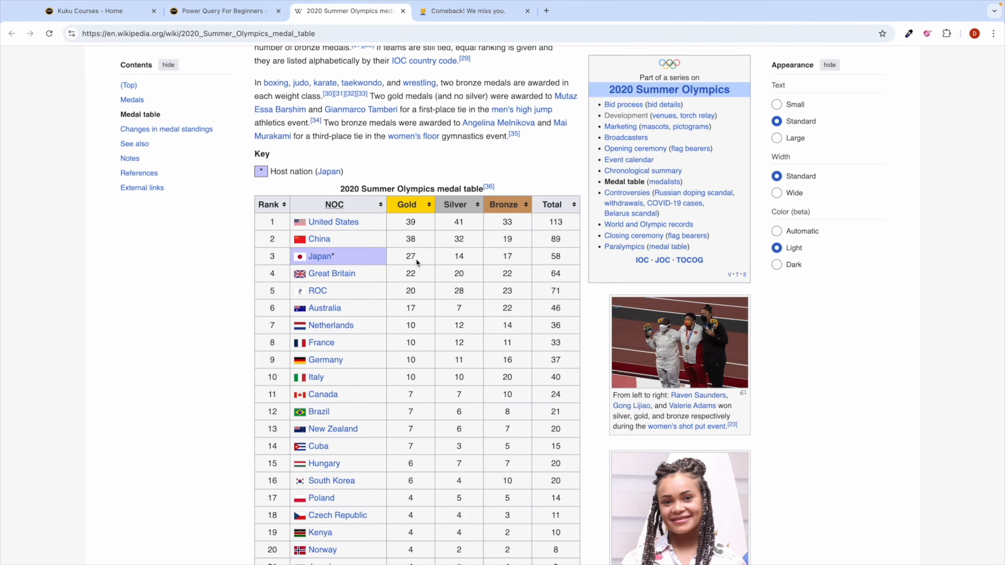
key("ctrl+Left")
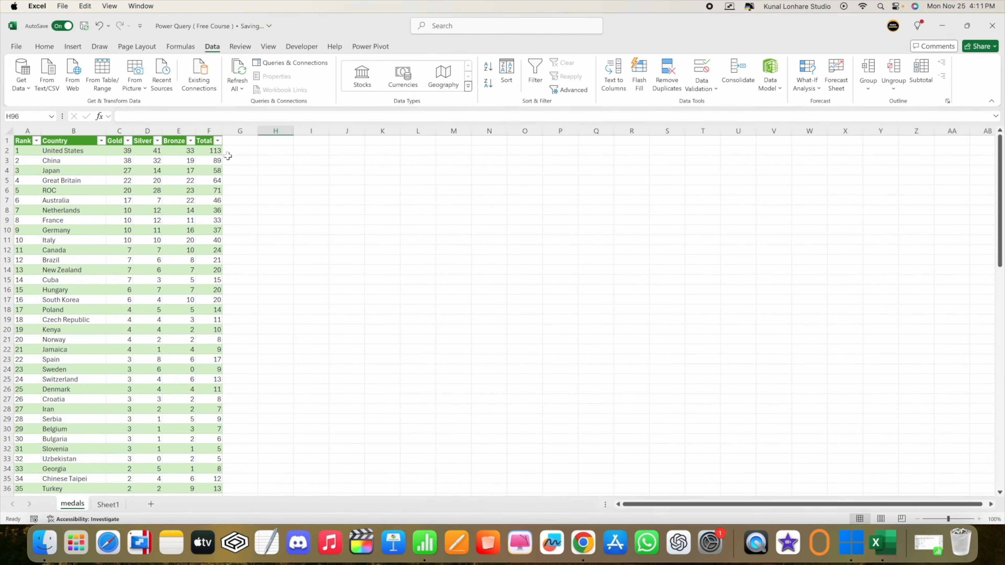
left_click(237, 71)
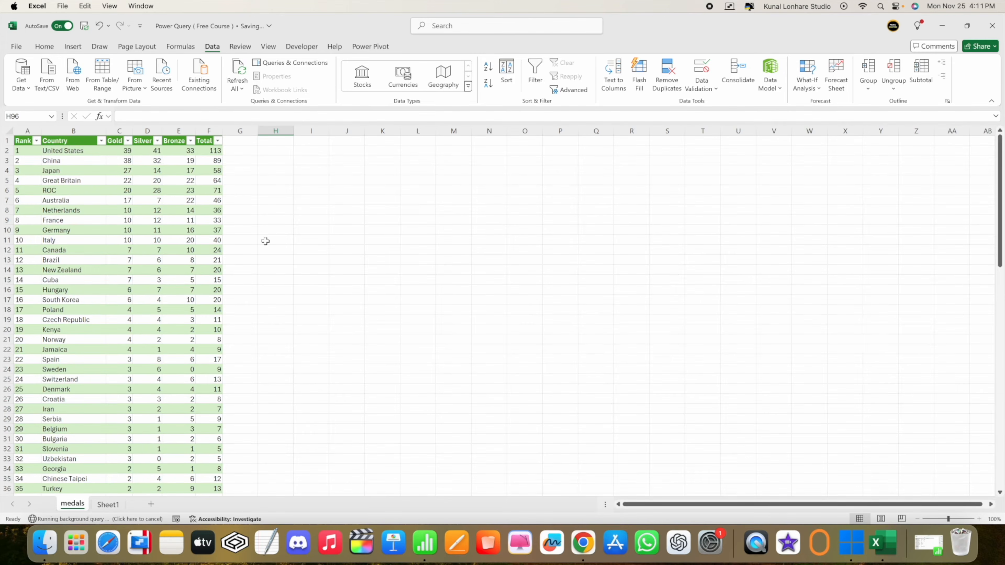
Compare Japan's gold count of 27 on Wikipedia with the Excel medals table
key("ctrl+Right")
double_click(413, 254)
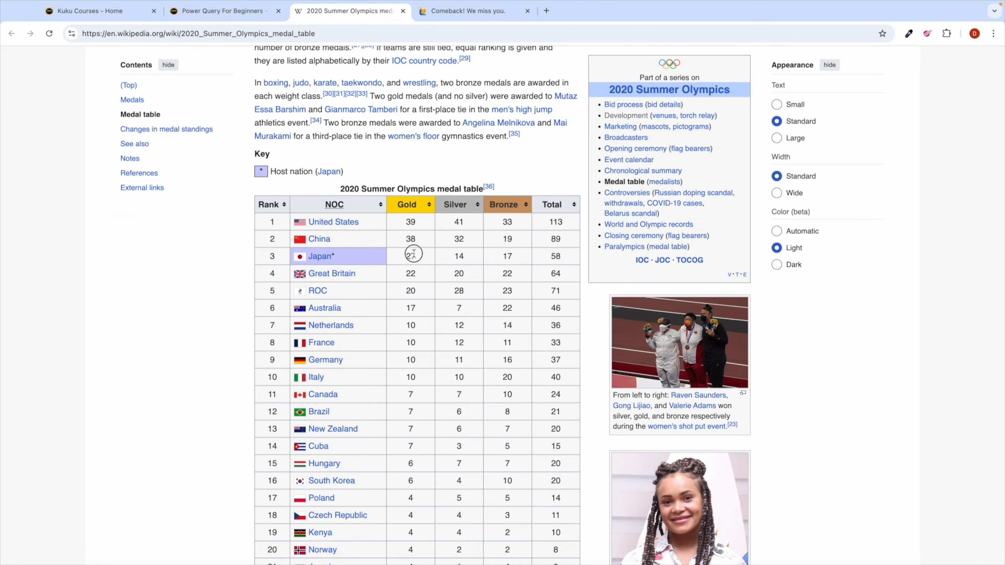
key("ctrl+Left")
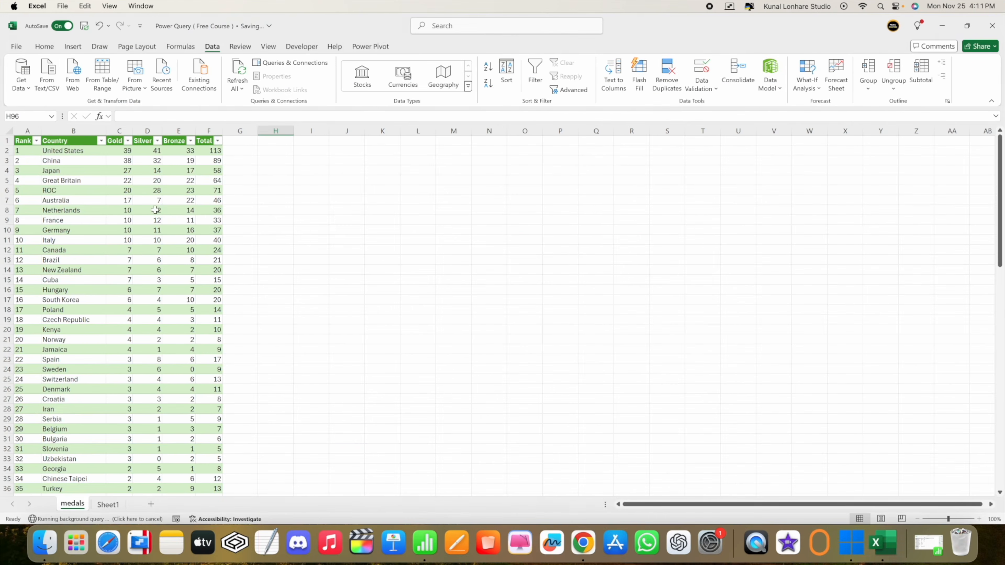
left_click(127, 171)
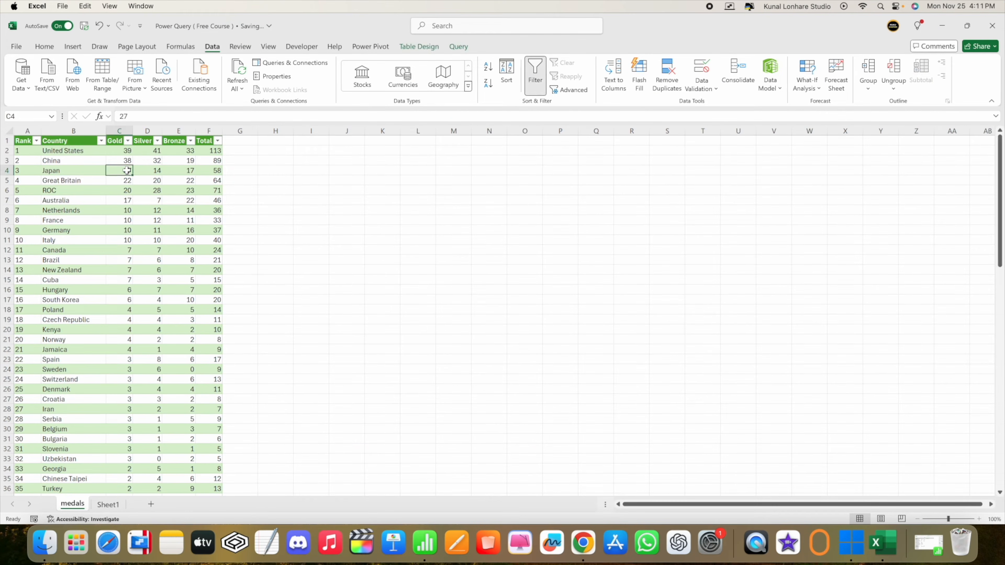
left_click(308, 239)
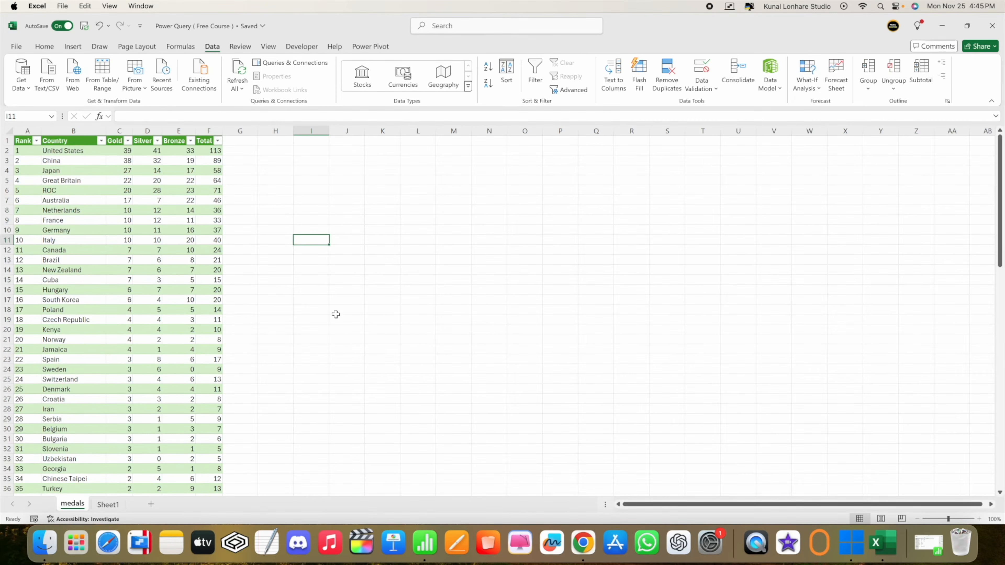
Look at the Power Query For Beginners course page in Chrome, then return to Excel
key("ctrl+Right")
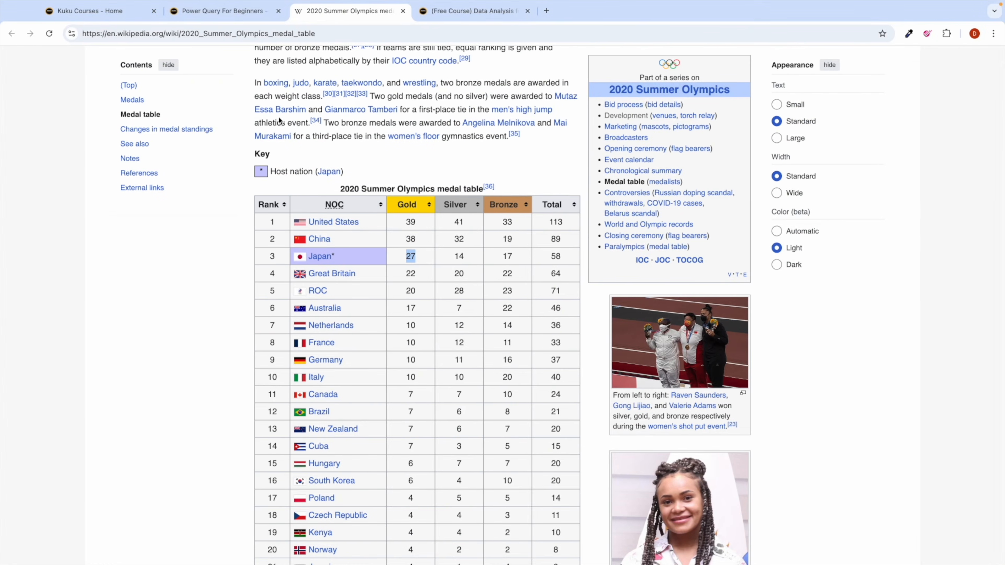
left_click(221, 11)
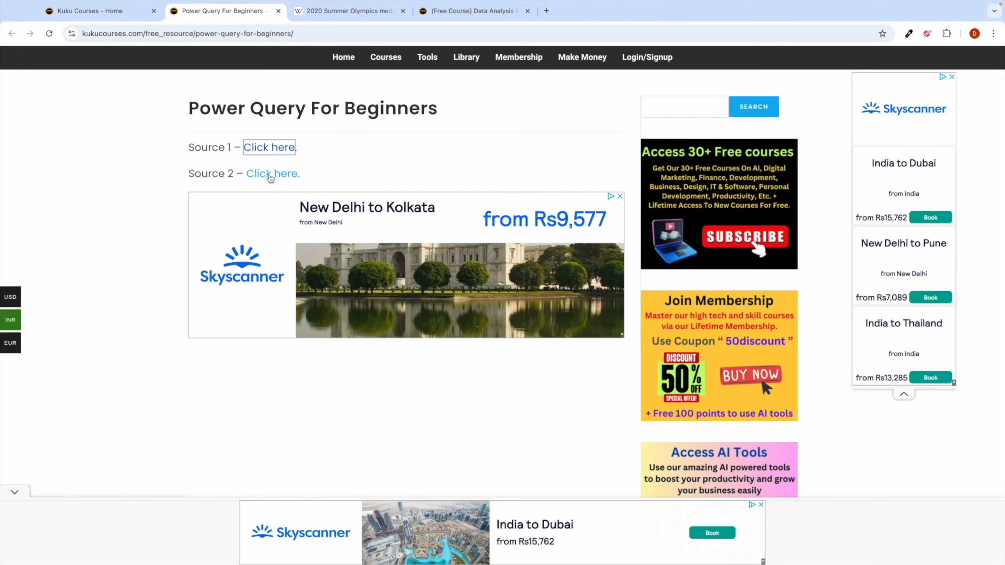
key("ctrl+Left")
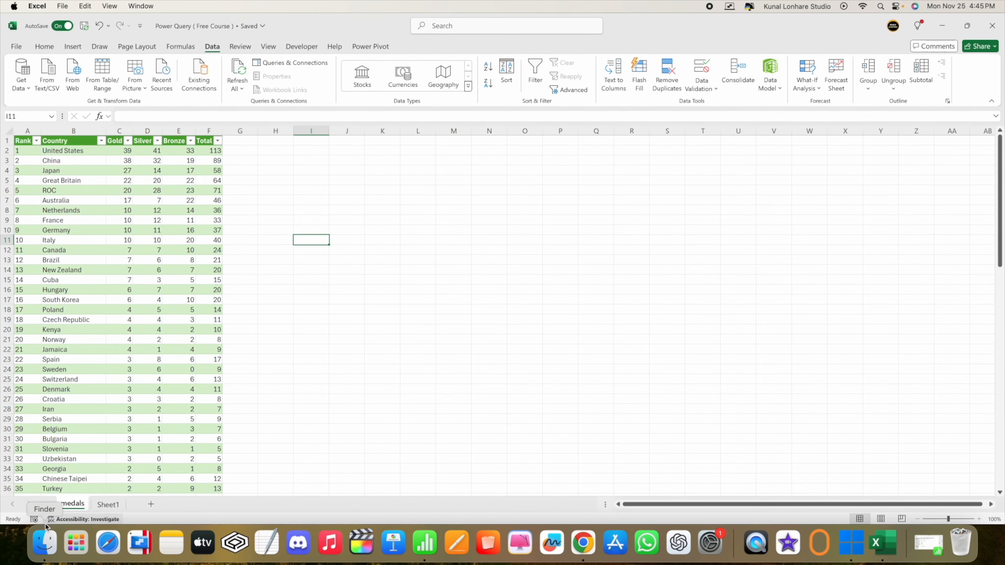
left_click(52, 545)
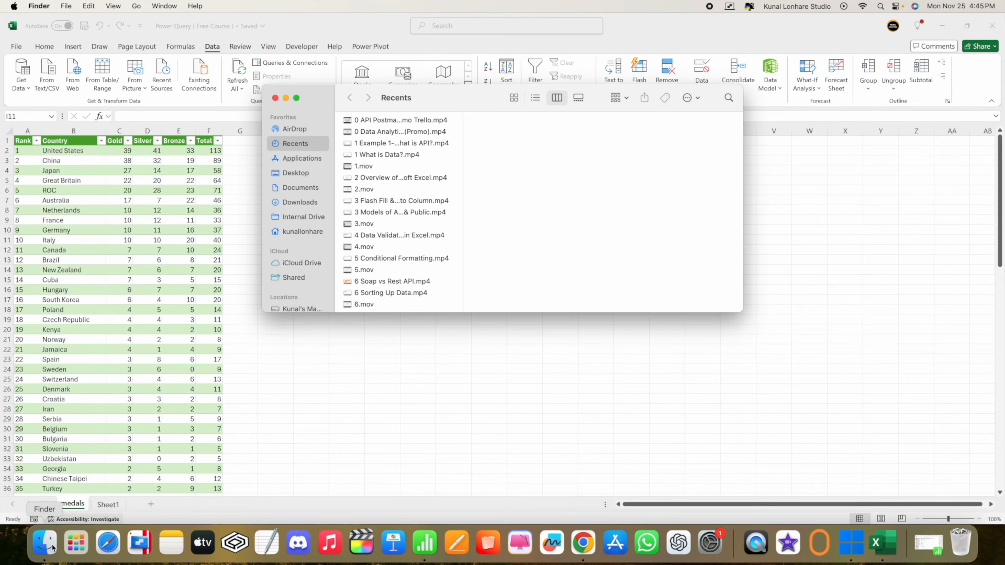
left_click(313, 203)
left_click(384, 144)
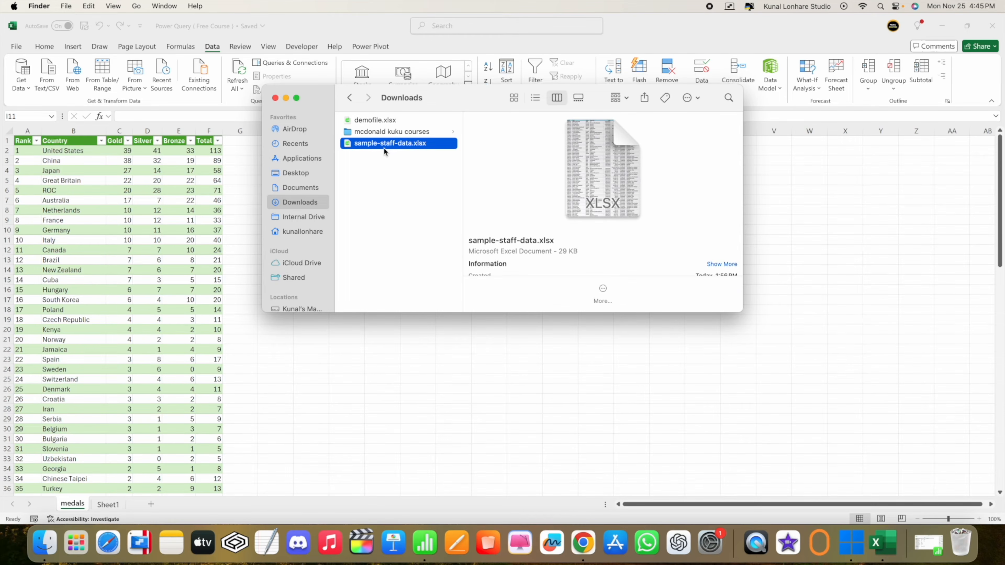
left_click(275, 98)
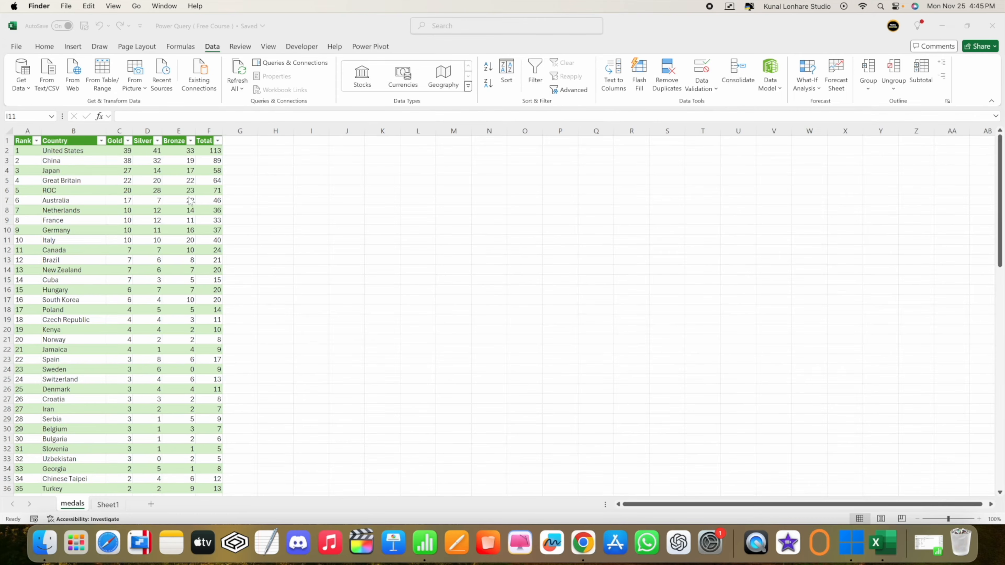
left_click(114, 511)
Switch to the empty Sheet1 and show Data > Get Data > From File
left_click(111, 507)
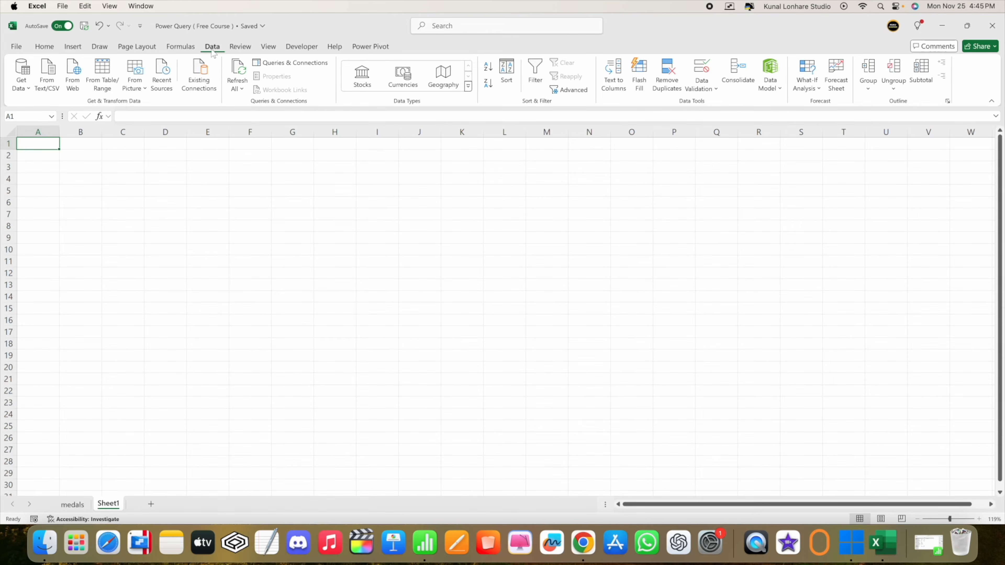
left_click(28, 89)
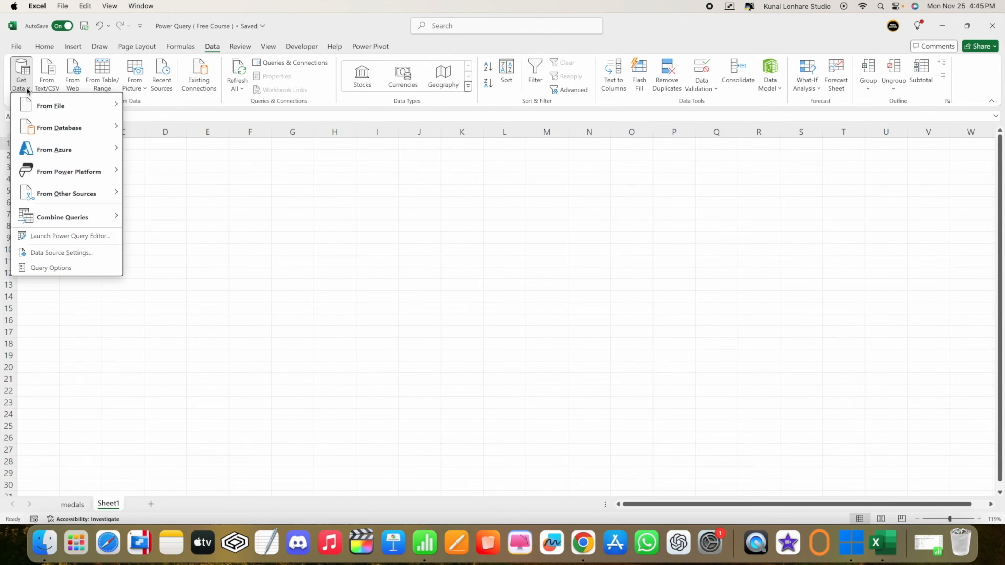
mouse_move(39, 103)
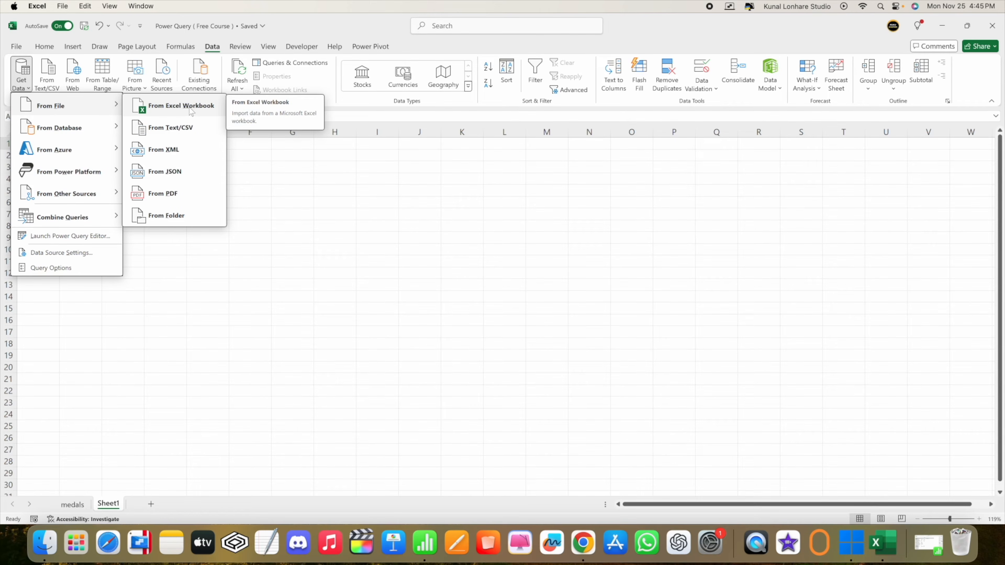
Check the Downloads folder in a file window, then reopen the Get Data source list
left_click(55, 557)
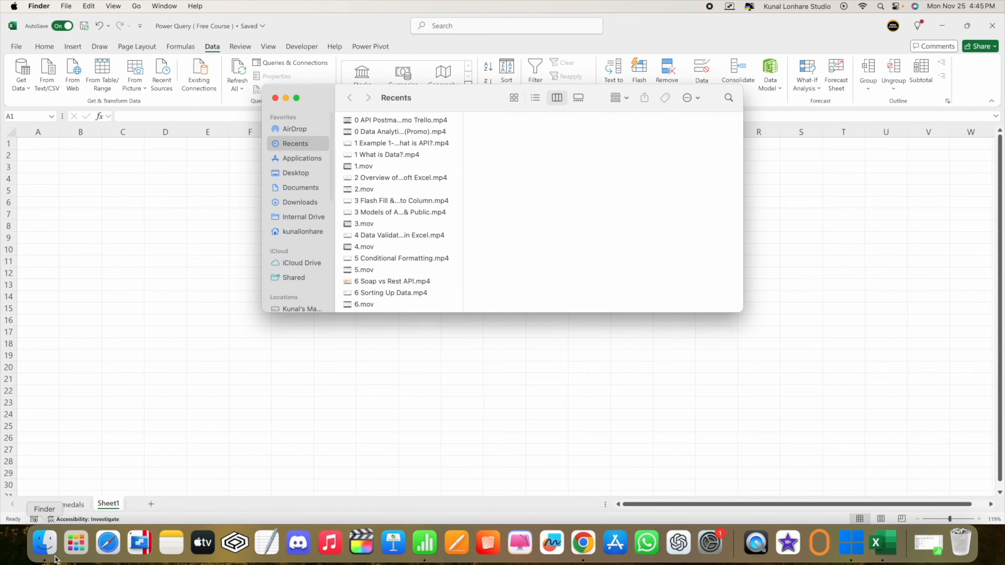
left_click(298, 201)
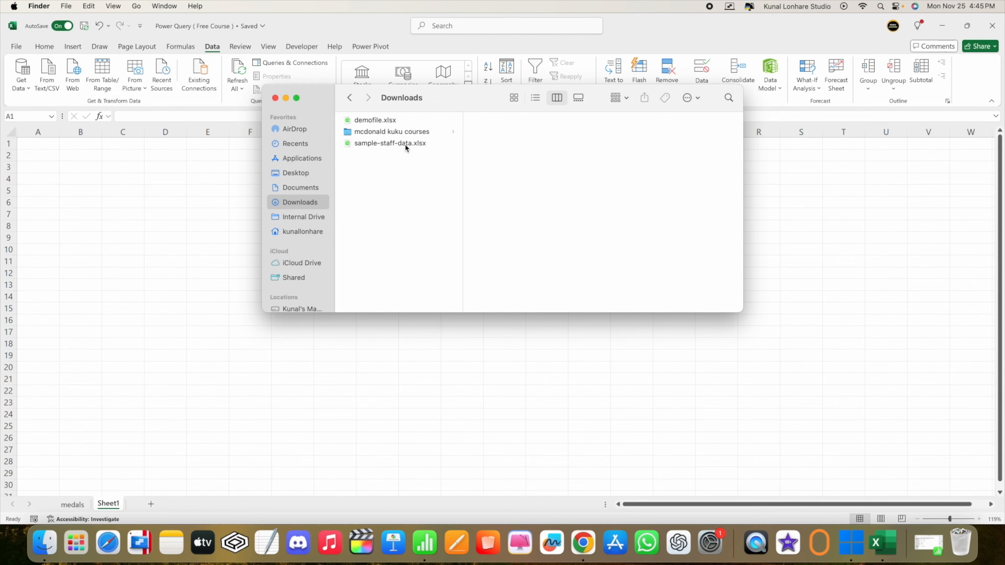
left_click(275, 98)
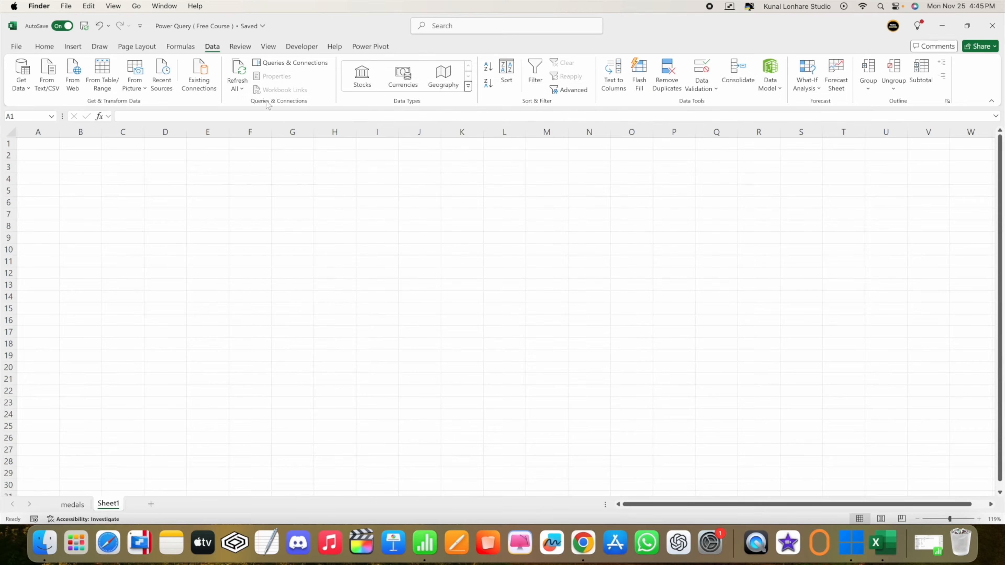
left_click(27, 88)
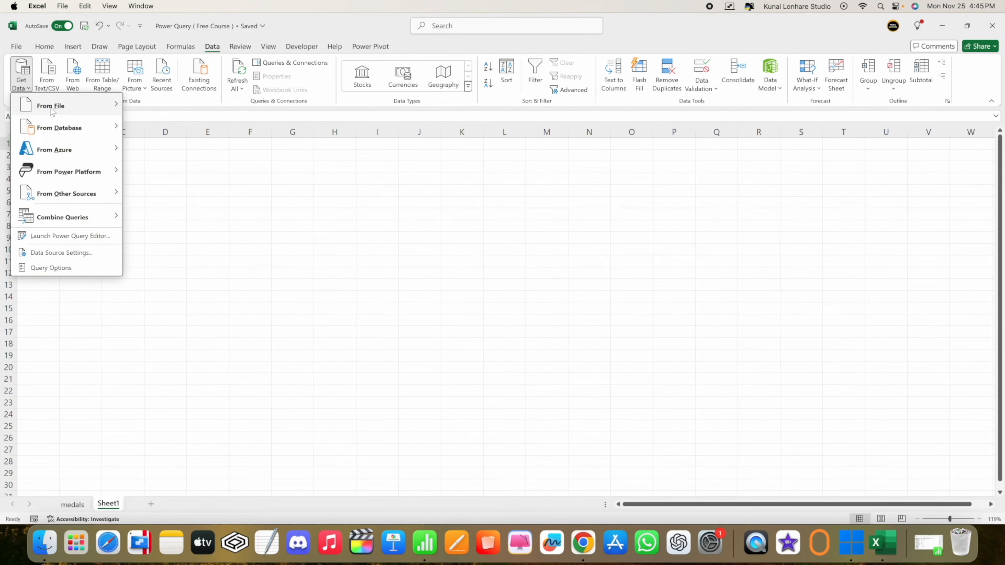
Import sample-staff-data from Downloads through Get Data > From File > From Excel Workbook
mouse_move(69, 110)
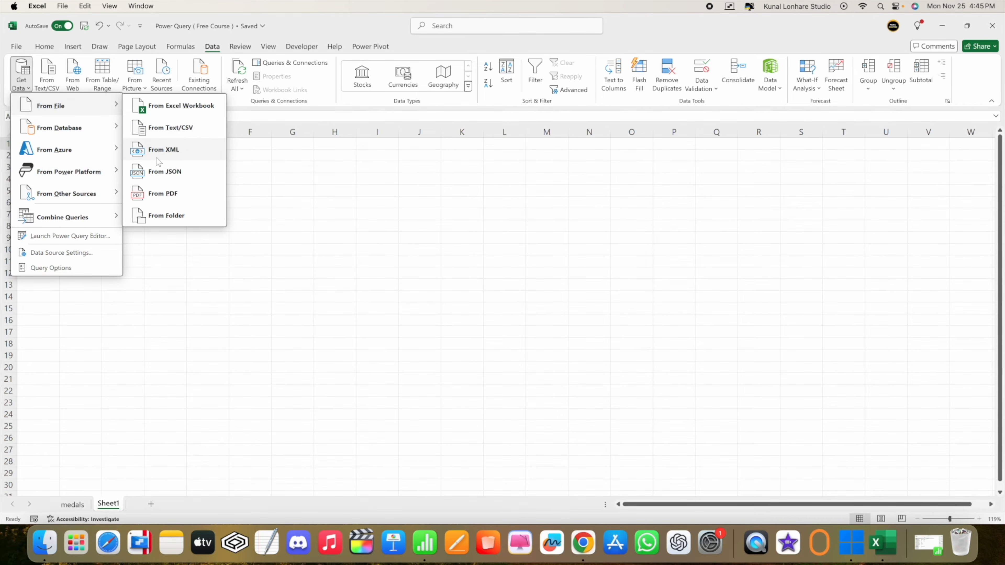
left_click(181, 111)
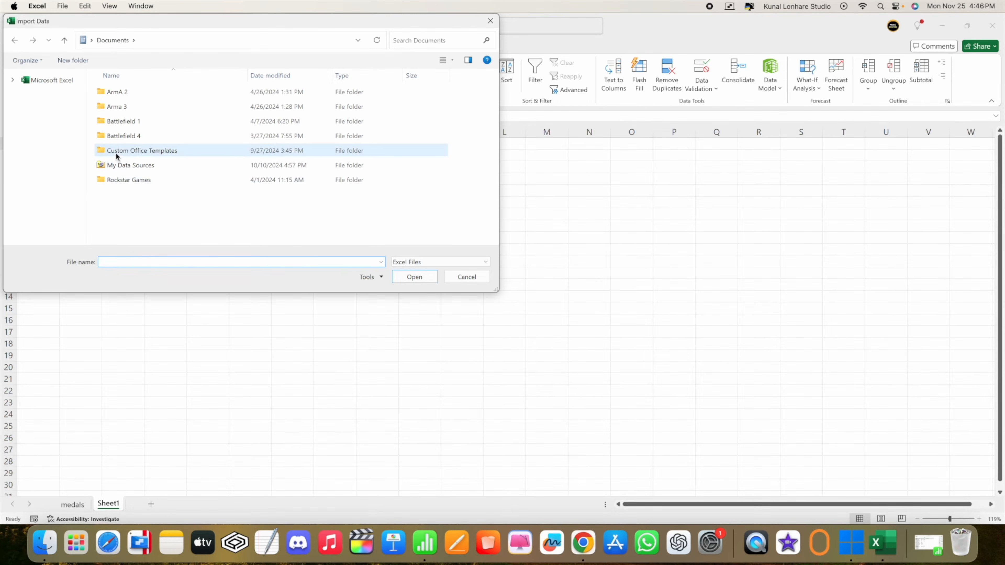
scroll(50, 179, "down", 3)
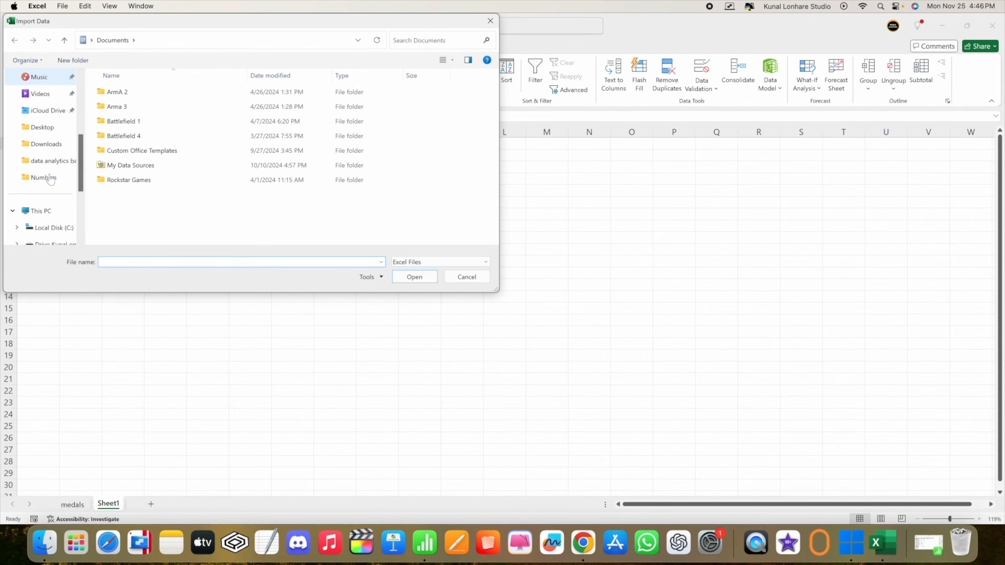
left_click(46, 144)
left_click(130, 122)
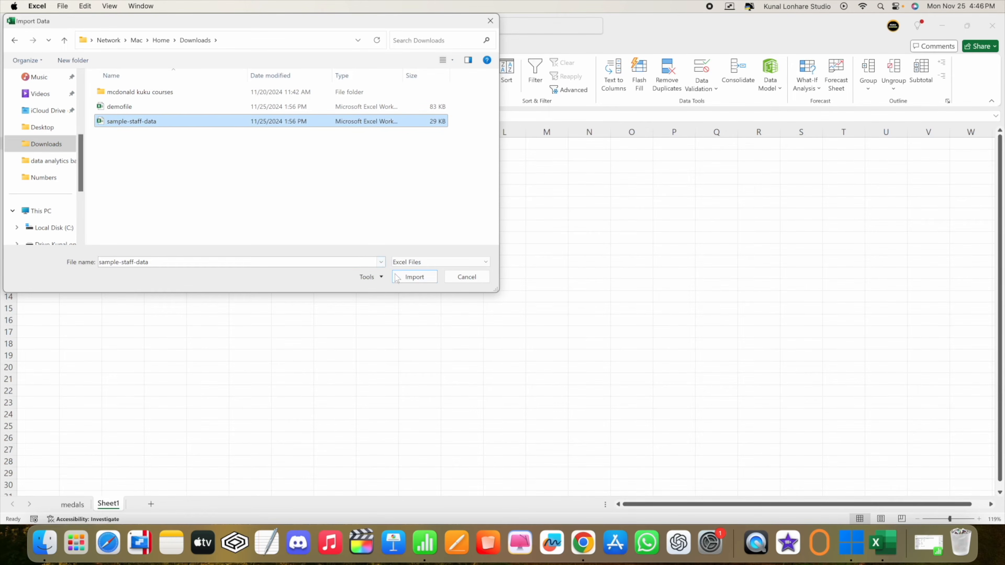
left_click(413, 277)
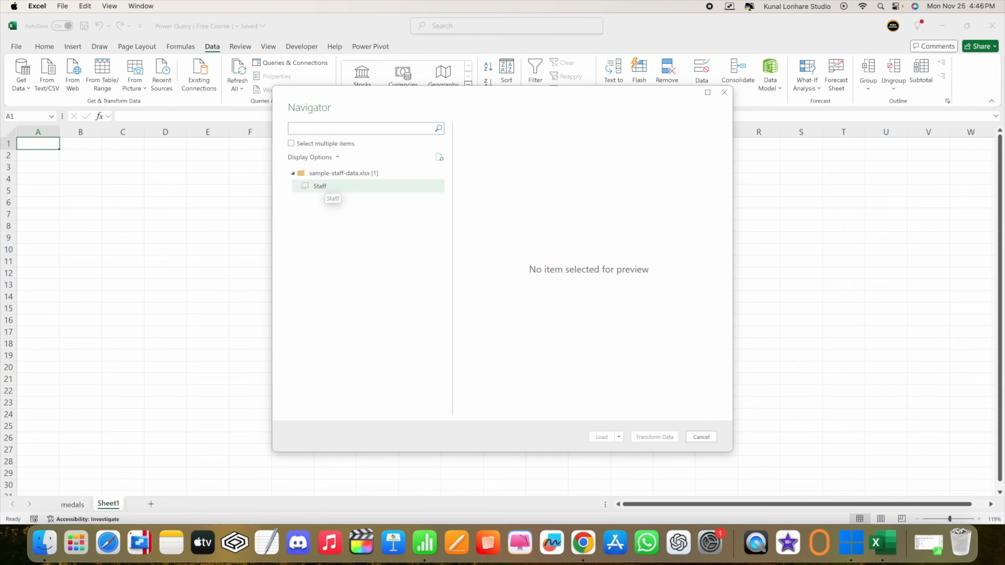
Preview the Staff sheet in the Navigator and send it to the Power Query Editor
left_click(327, 187)
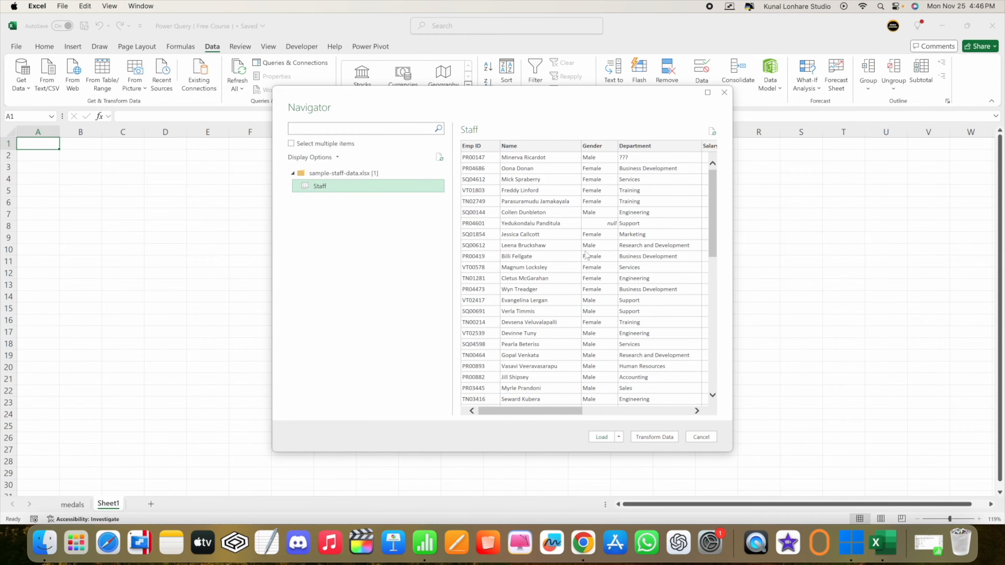
left_click(656, 437)
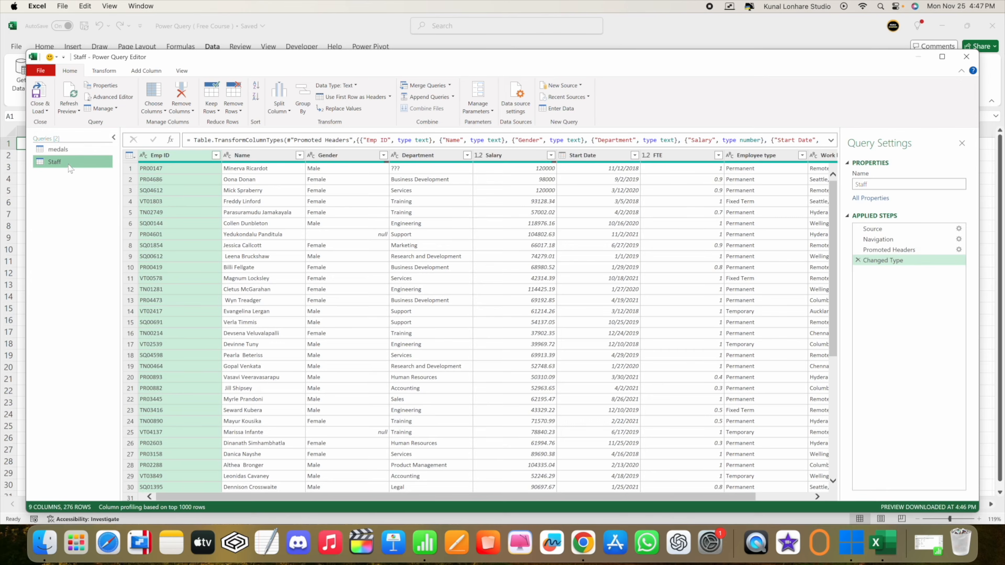
Compare the medals and Staff queries and inspect the Name column values, then restore Numbers
left_click(66, 151)
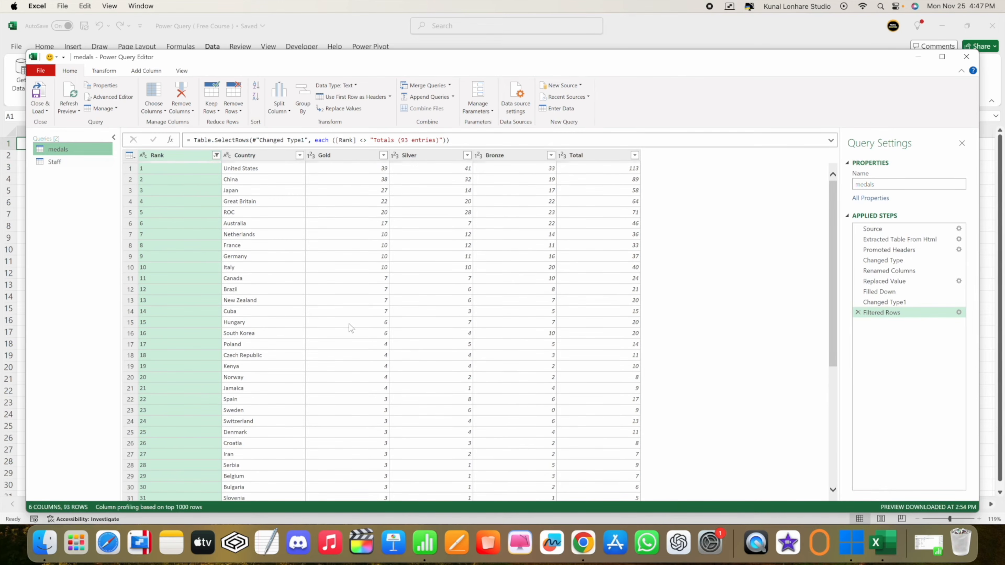
left_click(75, 166)
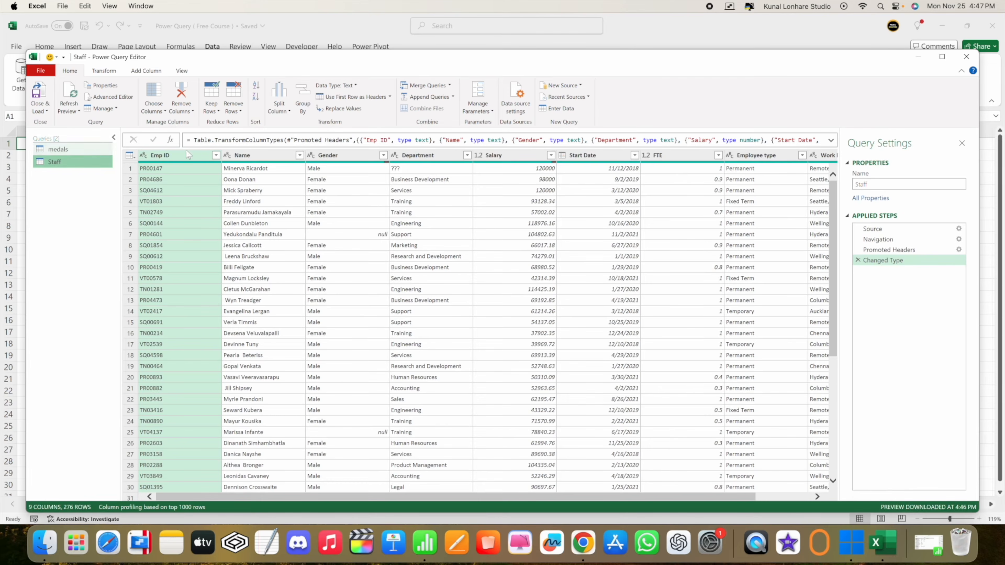
left_click(244, 156)
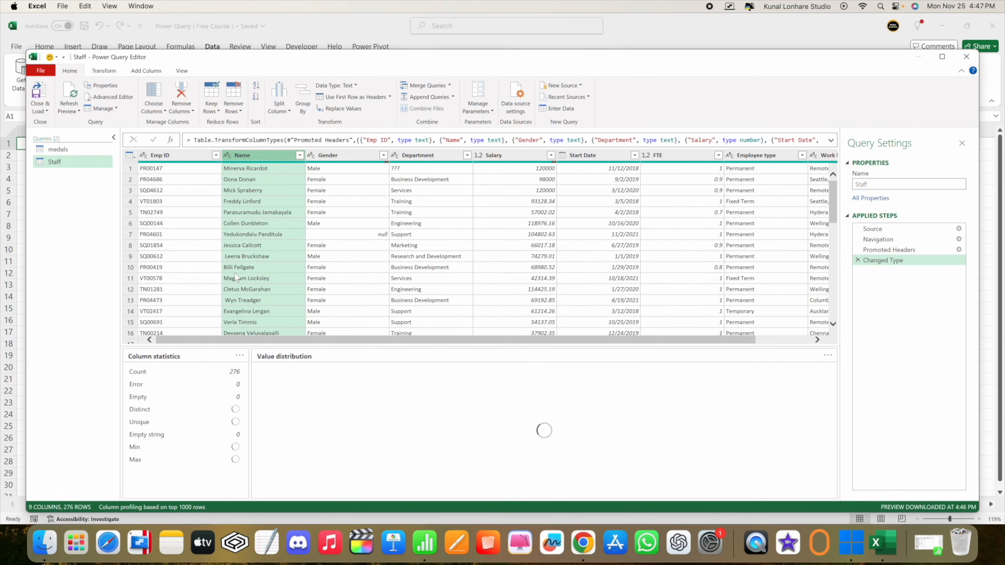
left_click(238, 289)
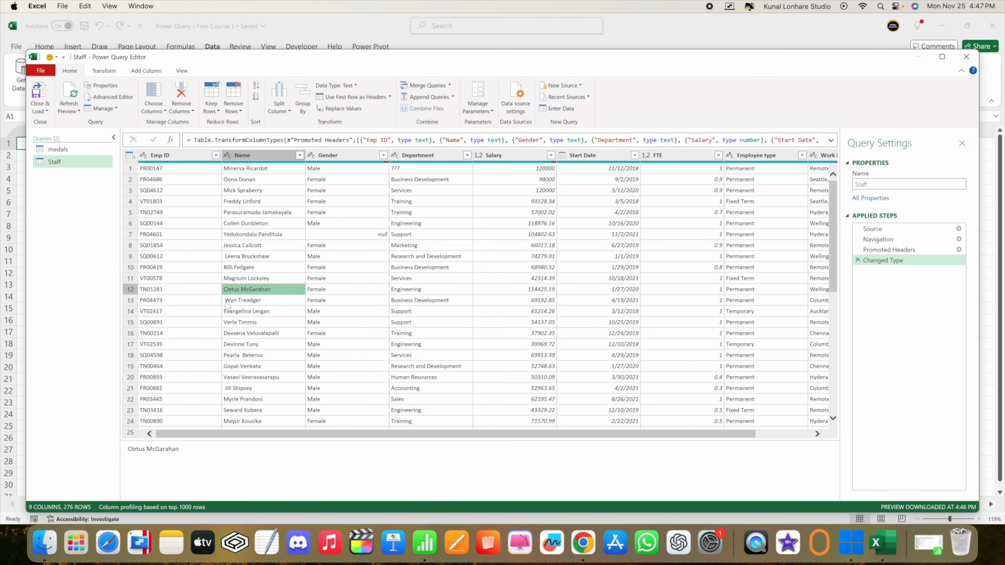
left_click(926, 550)
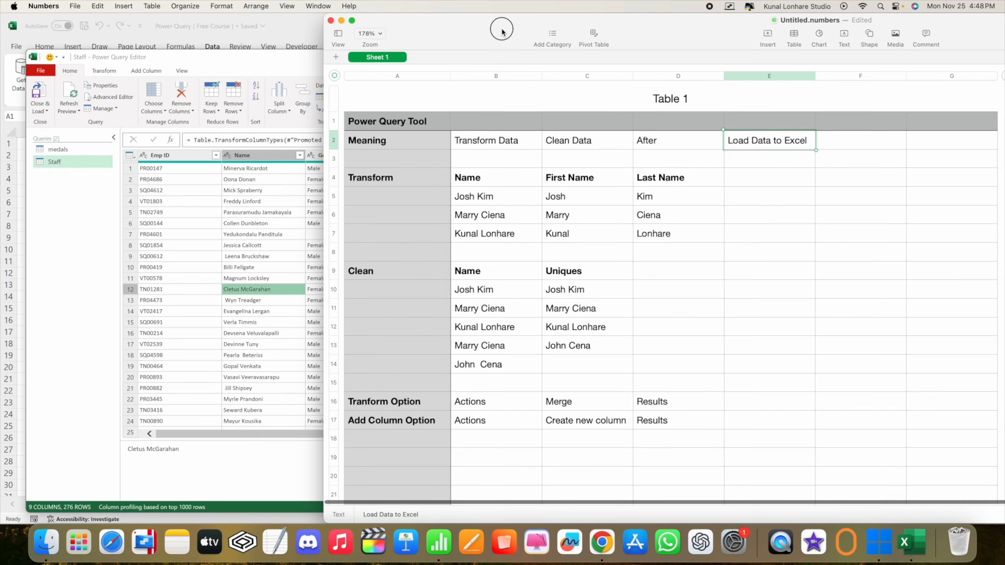
Choose an empty notes row and check a Staff name that starts with a space
scroll(478, 396, "down", 5)
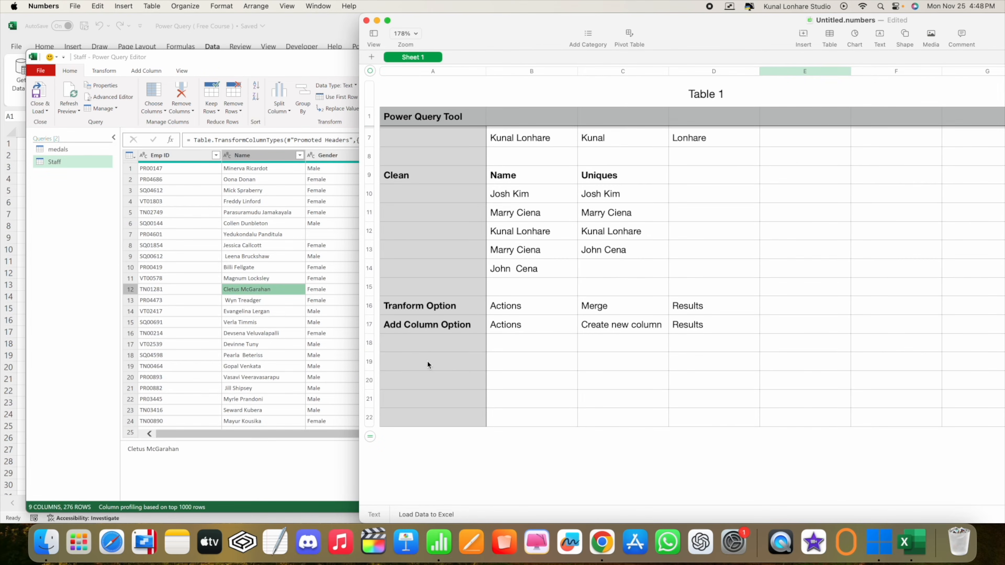
left_click(446, 365)
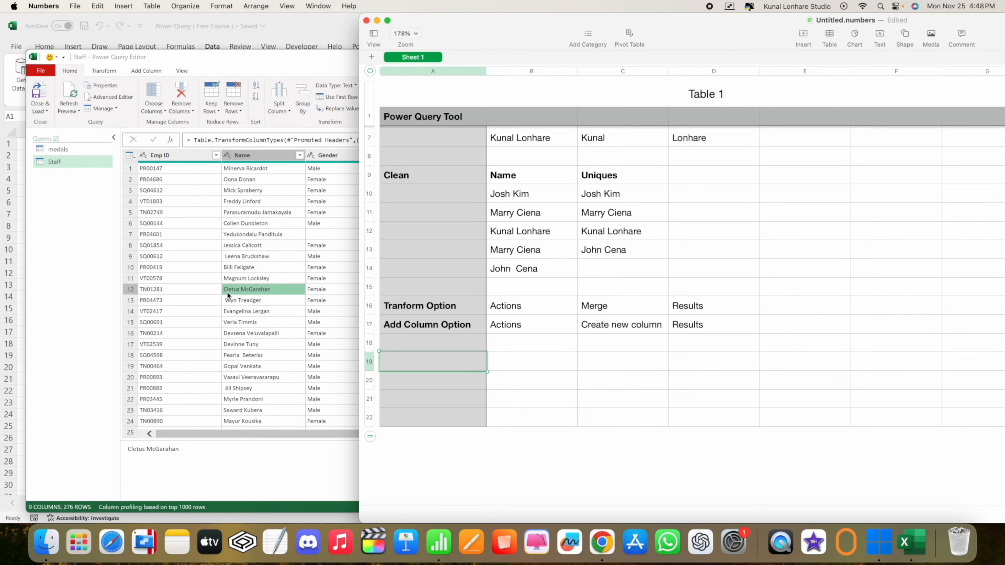
left_click(236, 303)
left_click(235, 303)
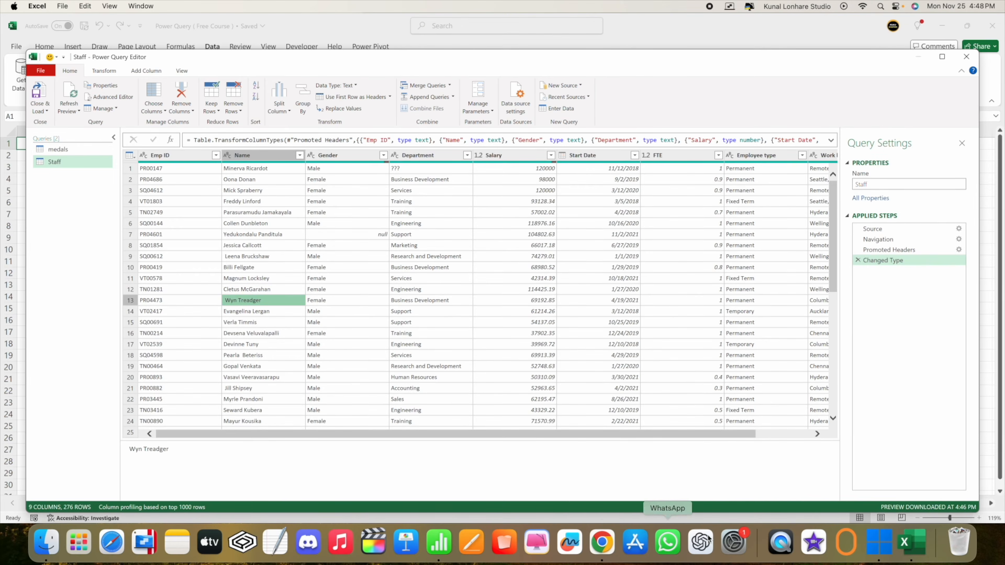
left_click(439, 542)
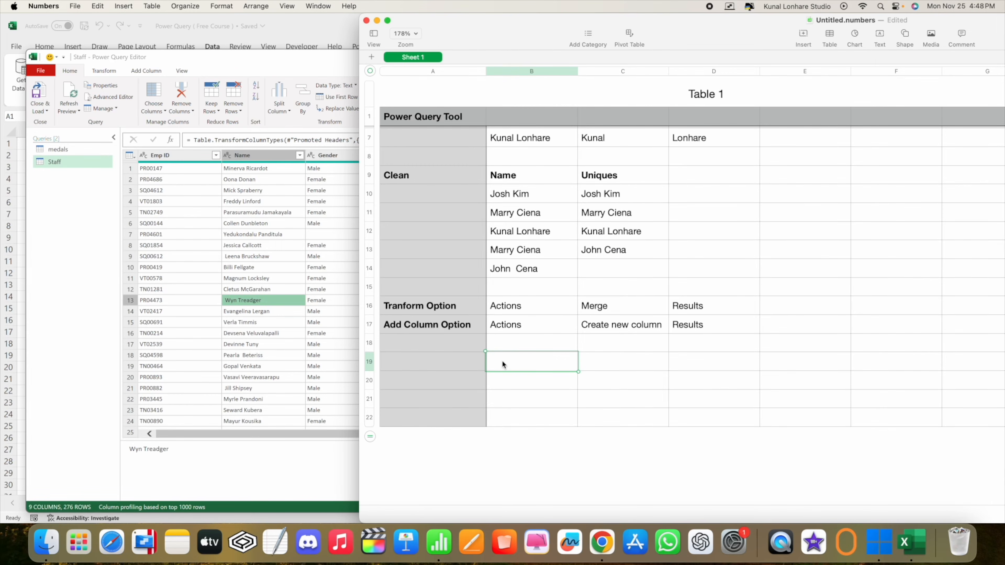
Note a sample first name with the action 'Trim' in row 19 of the notes
type("Wyn")
left_click(495, 361)
left_click_drag(494, 361, 488, 361)
left_click(611, 367)
type("Trim")
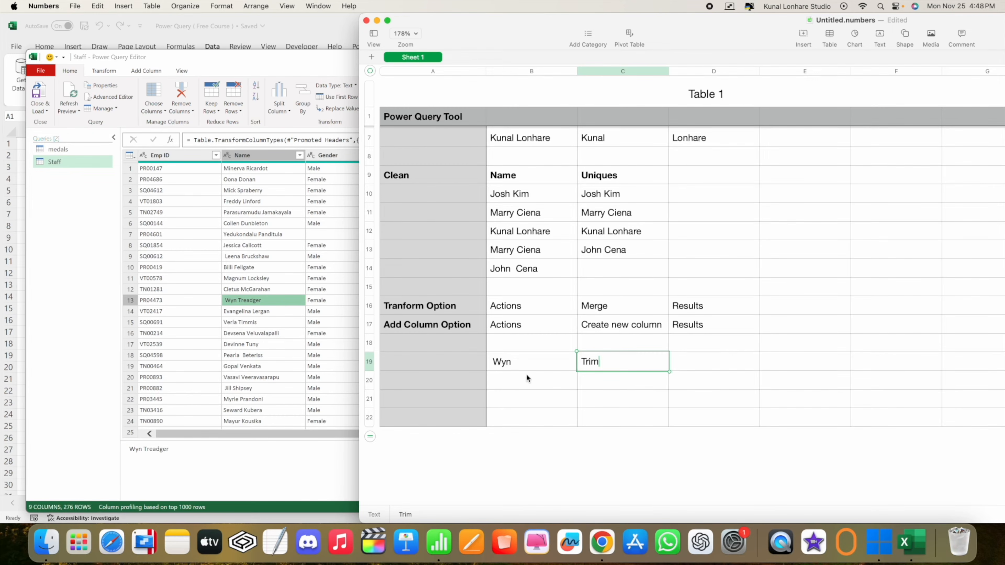
left_click(490, 363)
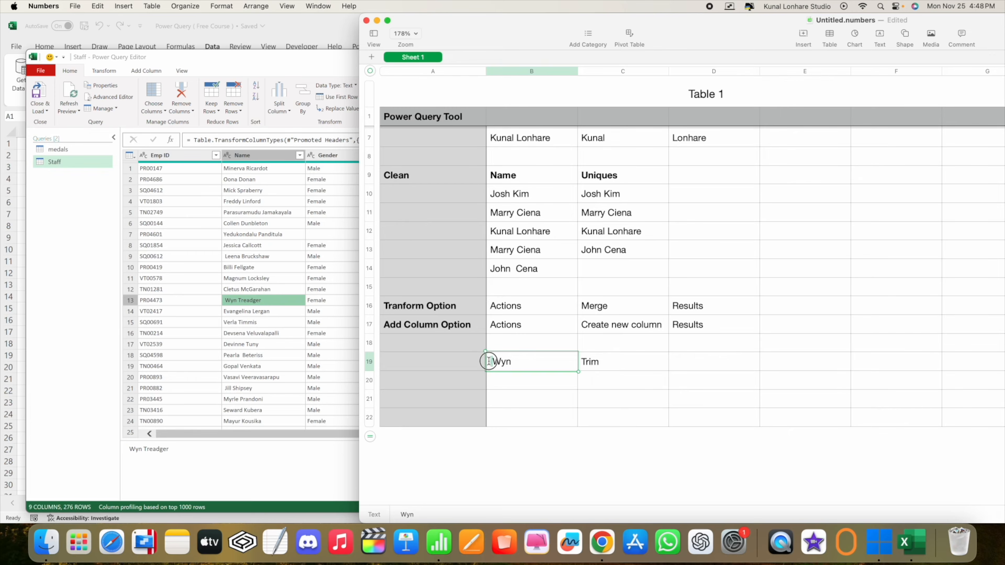
Minimize Numbers and bring up the Data Analysis free course tab in Chrome
left_click(377, 20)
left_click(468, 73)
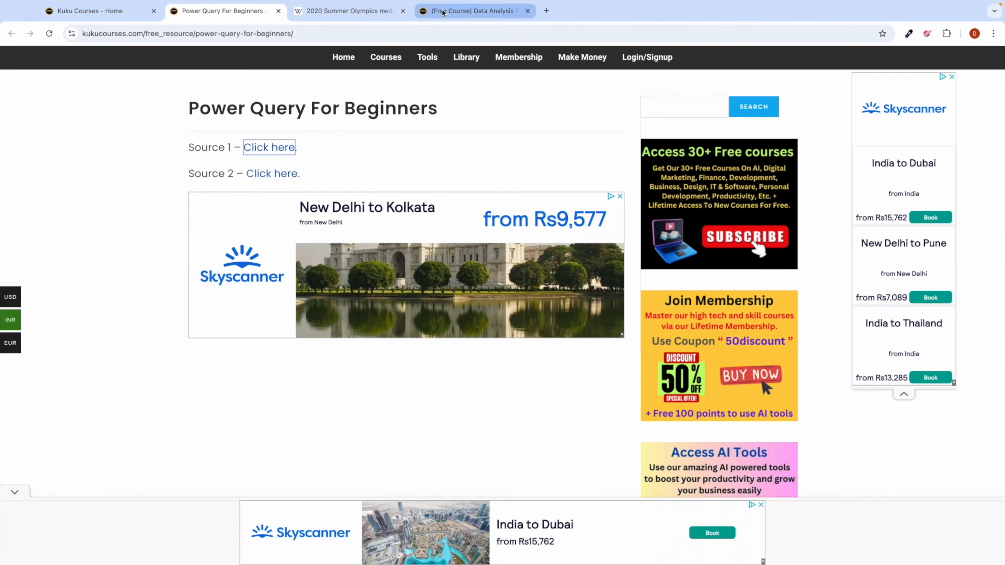
left_click(481, 11)
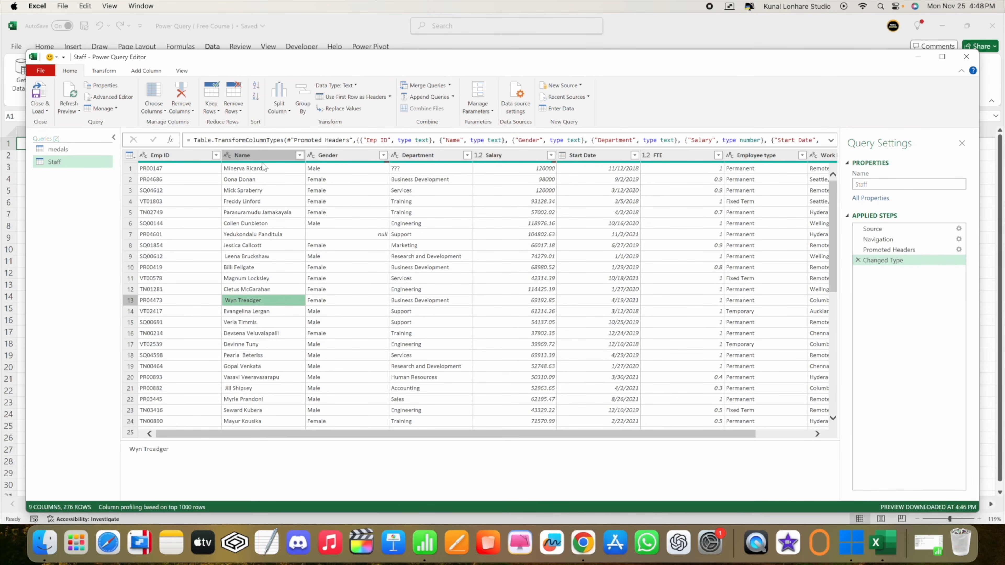
Apply Transform > Format > Trim to the Name column
left_click(255, 157)
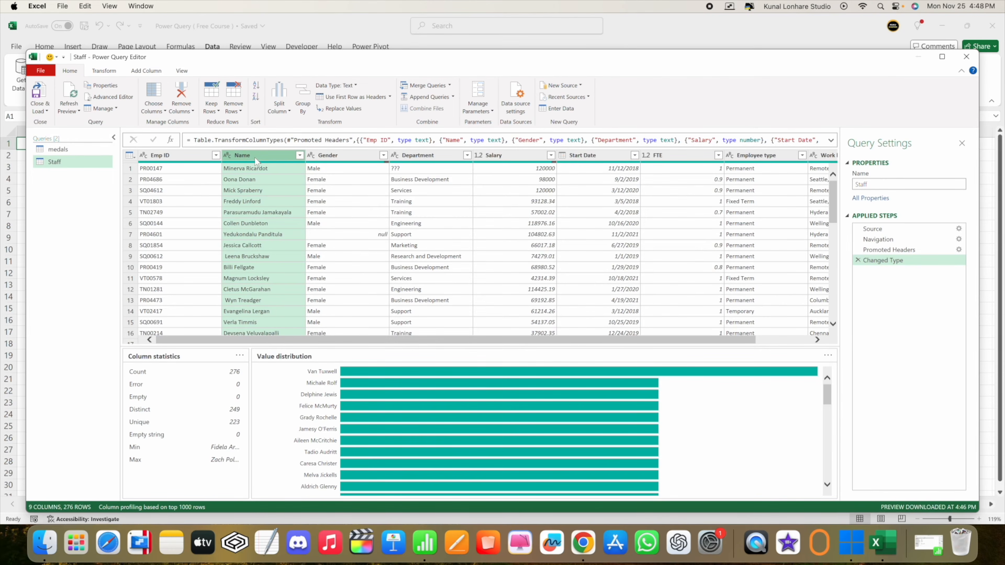
left_click(112, 74)
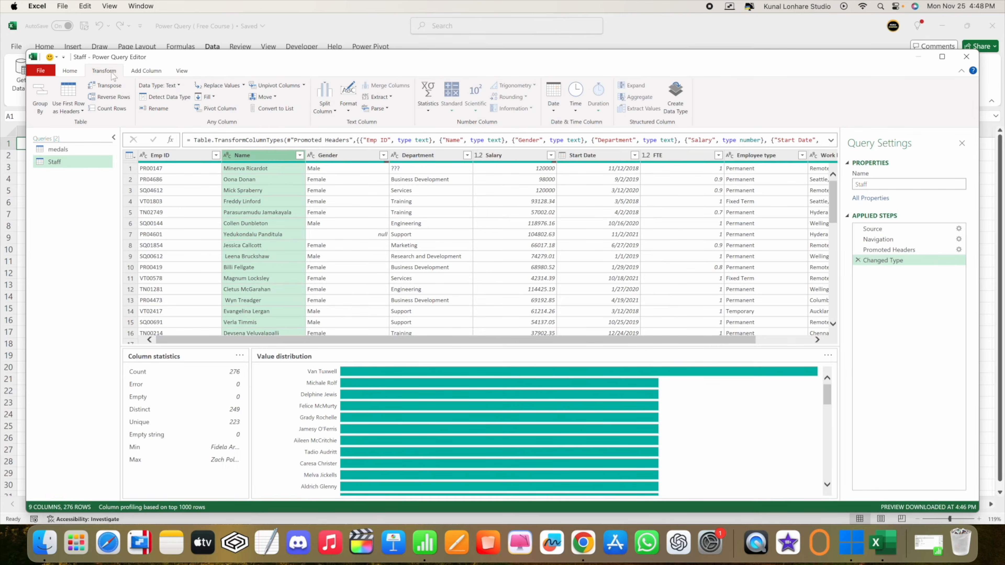
left_click(349, 113)
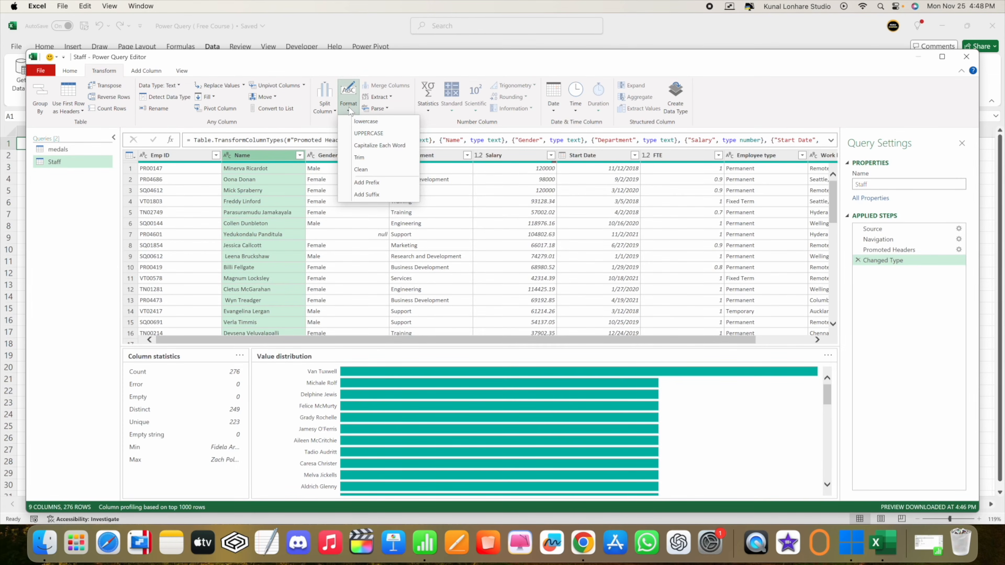
left_click(359, 157)
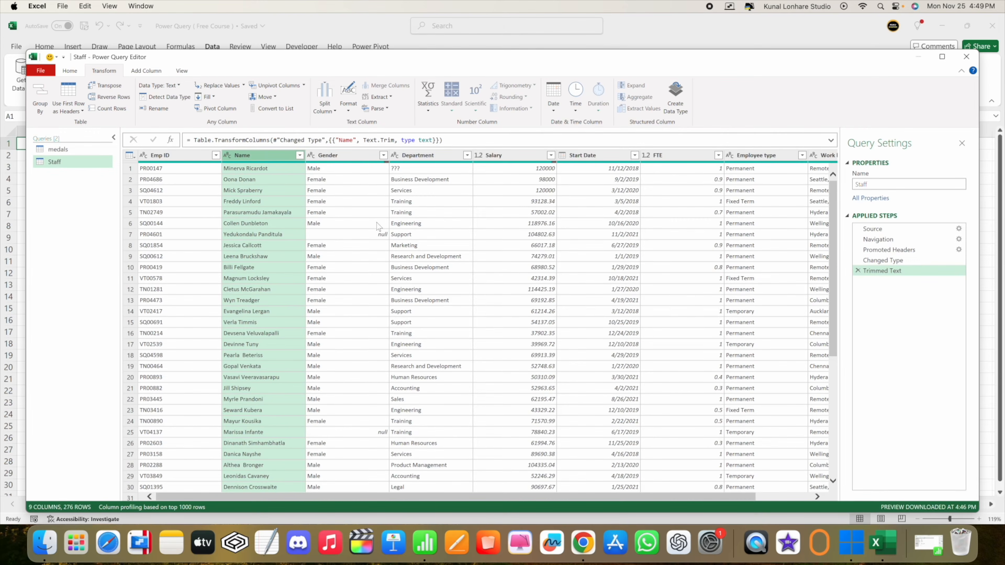
Inspect the empty Gender value in row 7 and select the Gender column
left_click(355, 235)
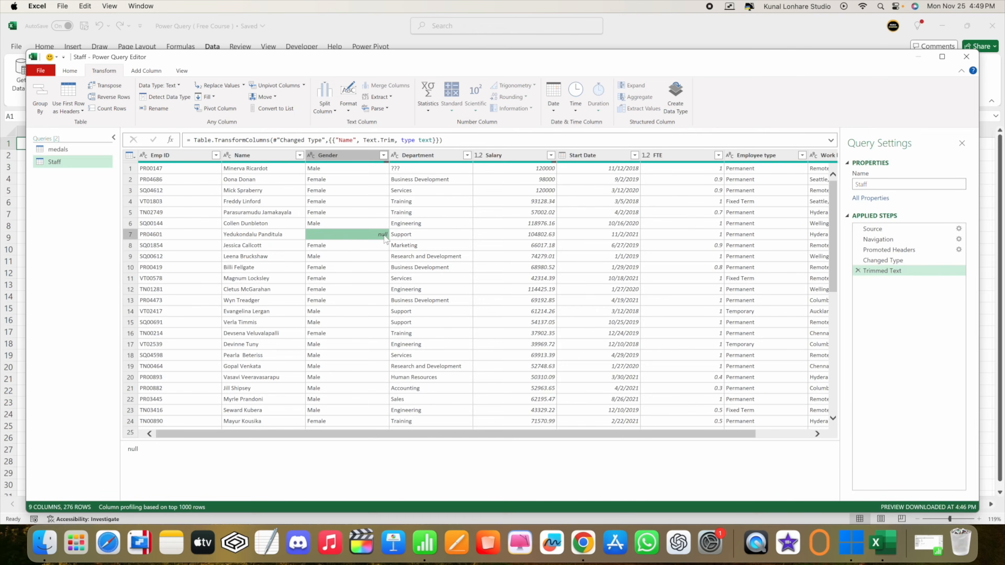
left_click(354, 157)
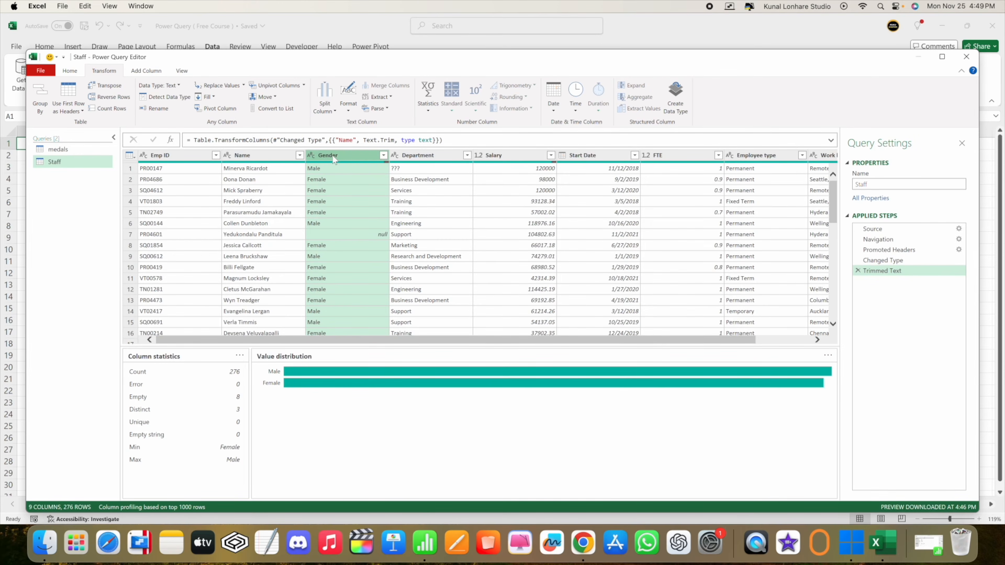
left_click(75, 68)
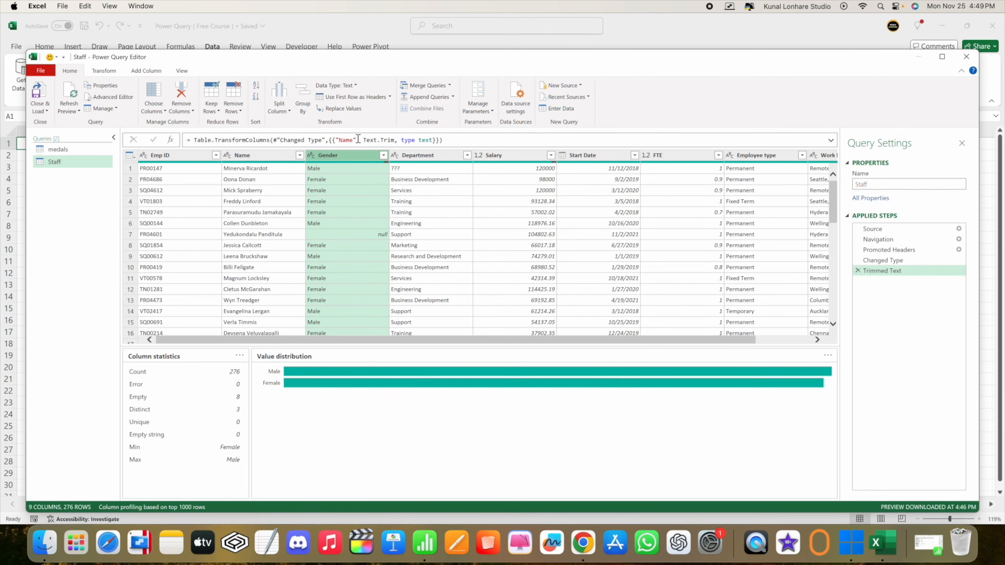
Replace null with Missing in the Gender column using Replace Values
left_click(340, 108)
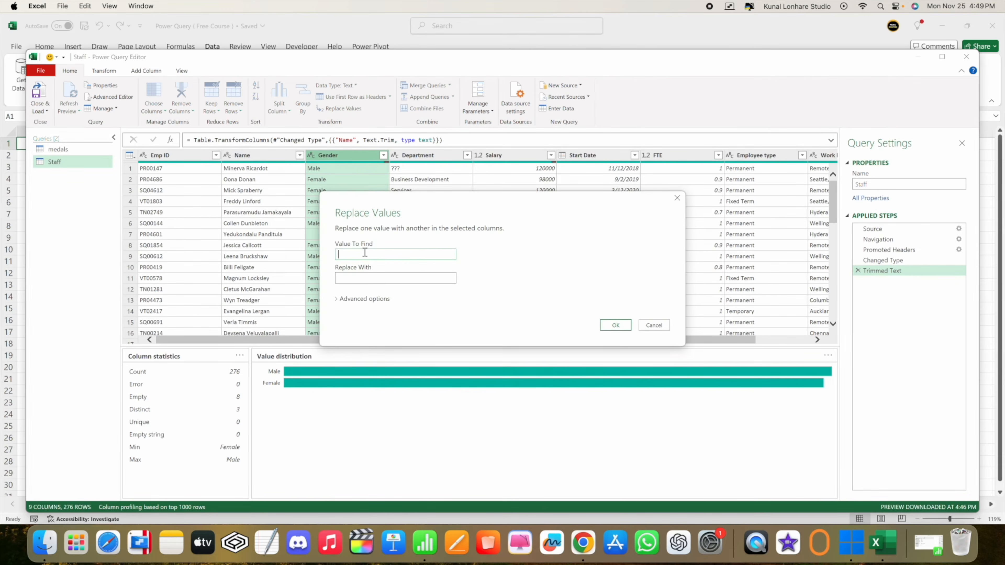
left_click_drag(478, 205, 541, 199)
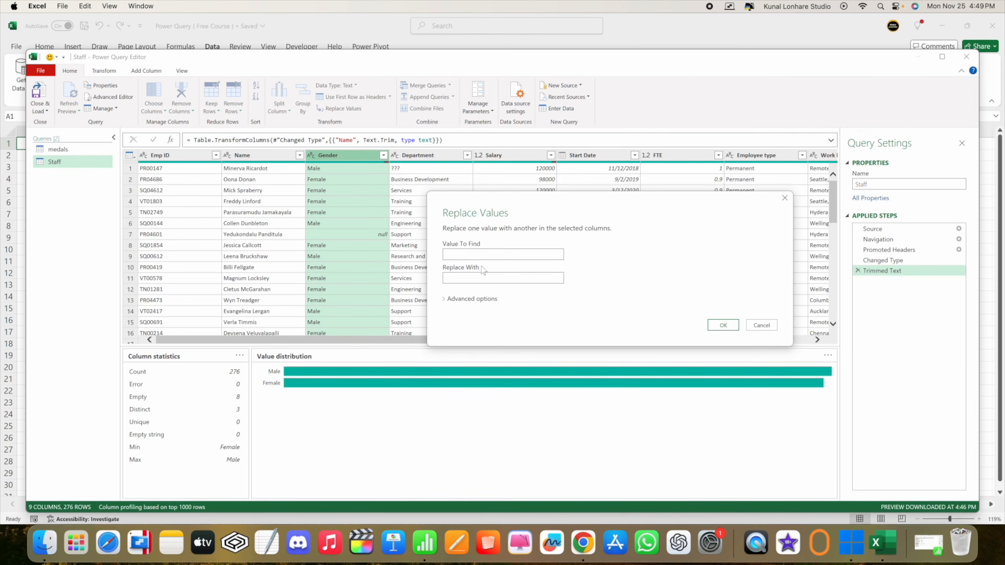
type("ul")
left_click(451, 254)
key("BackSpace")
type("N")
key("BackSpace")
type("nmi")
key("BackSpace")
key("BackSpace")
key("Caps_Lock")
type("Missing")
left_click(677, 229)
left_click(722, 326)
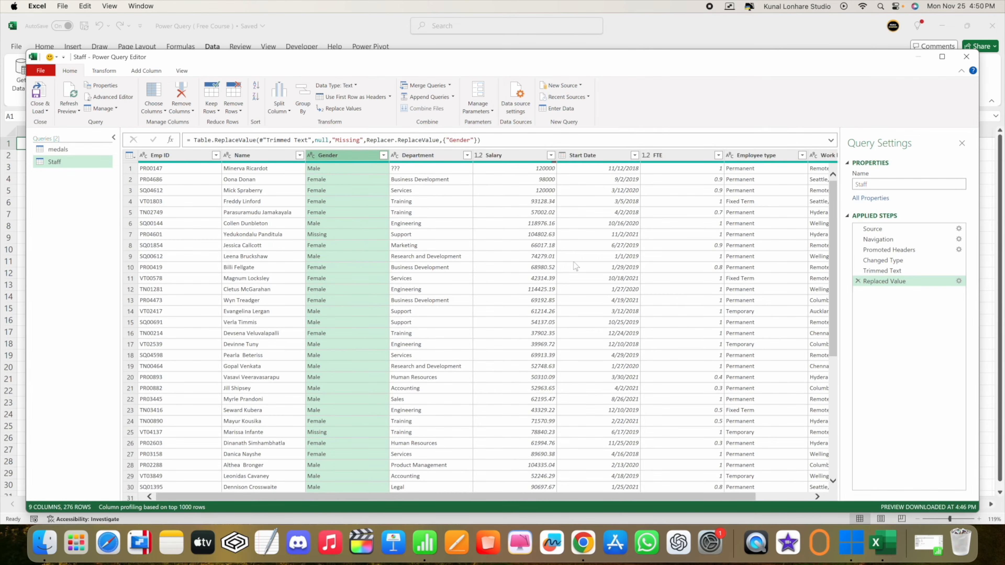
Reopen the Replaced Value step settings to check Missing, closing without changes
left_click(959, 281)
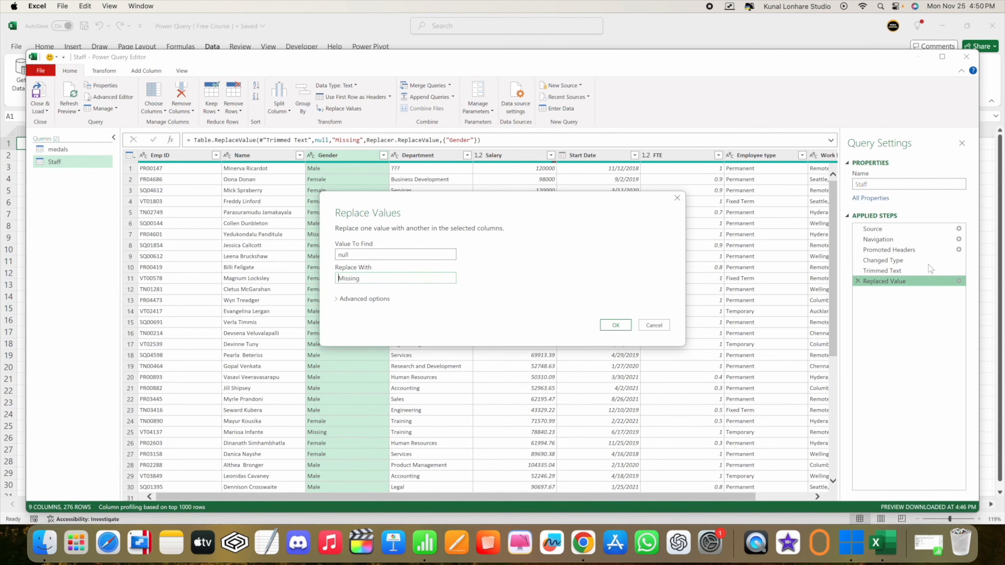
left_click_drag(496, 202, 608, 201)
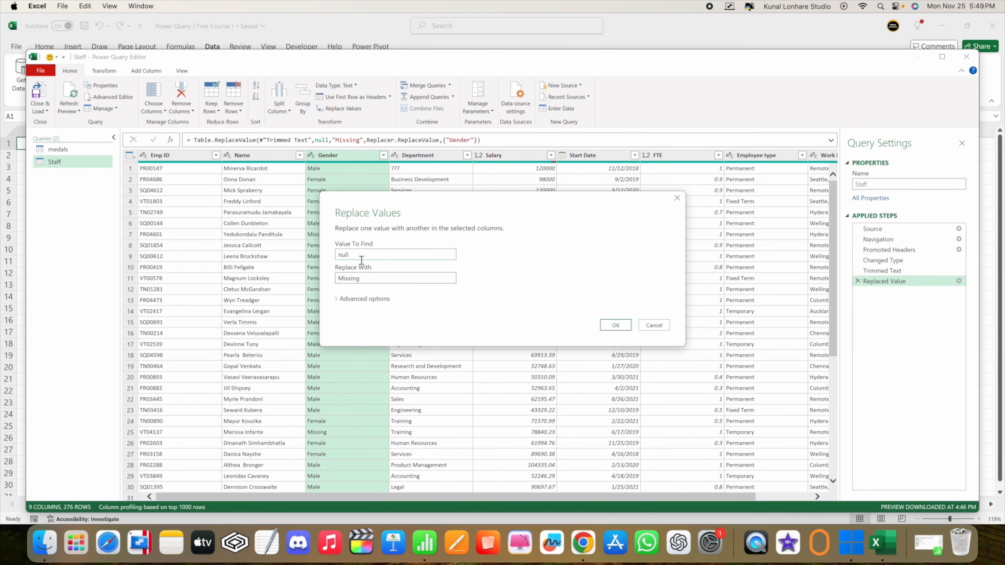
double_click(348, 279)
left_click(653, 325)
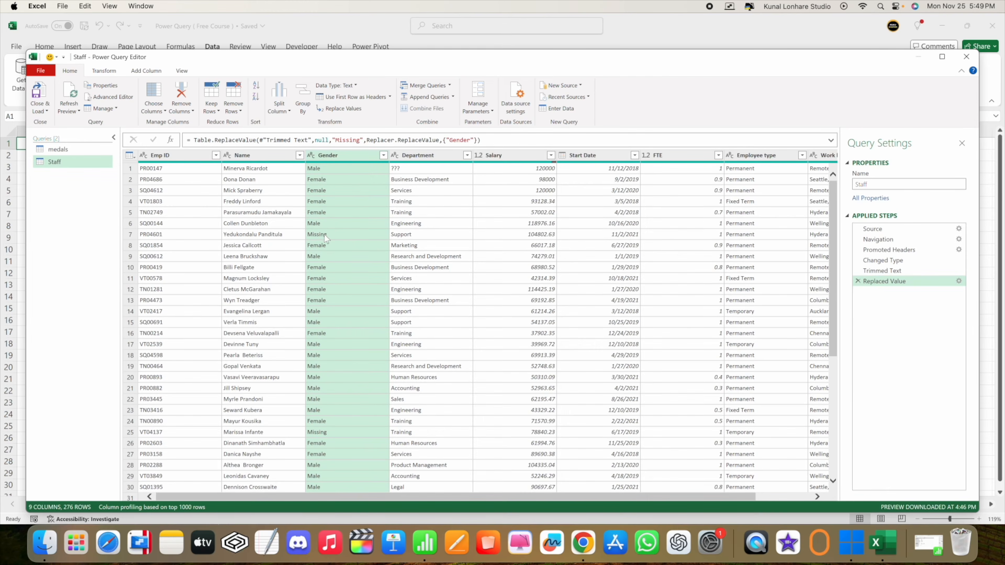
left_click(435, 158)
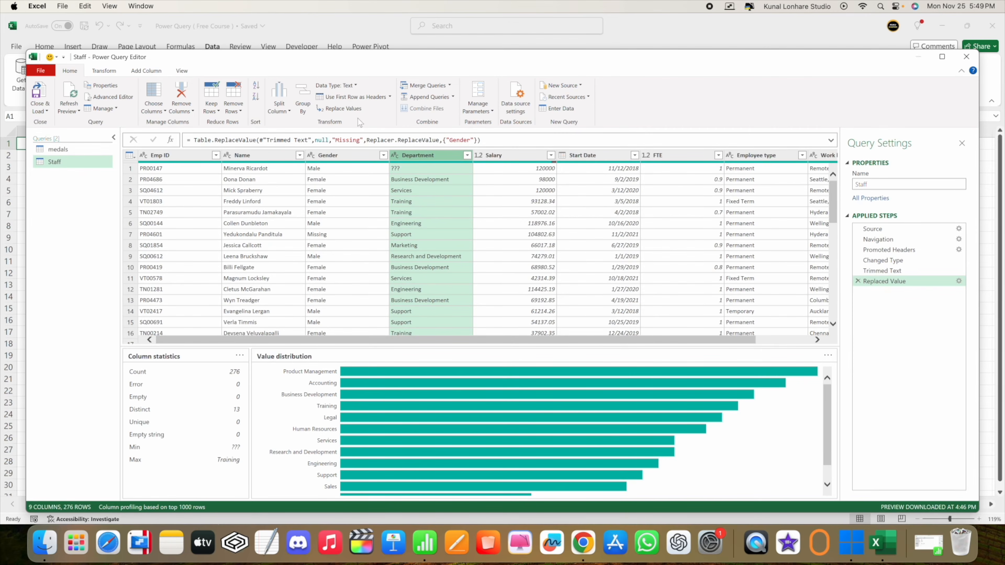
Replace ??? with Engineering in the Department column
left_click(348, 109)
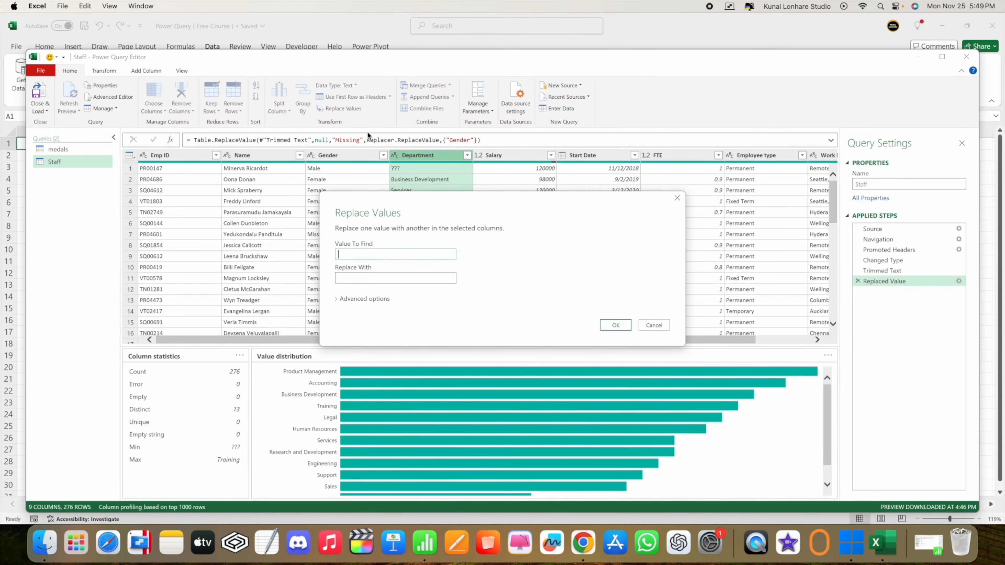
type("???")
key("Caps_Lock")
left_click(623, 325)
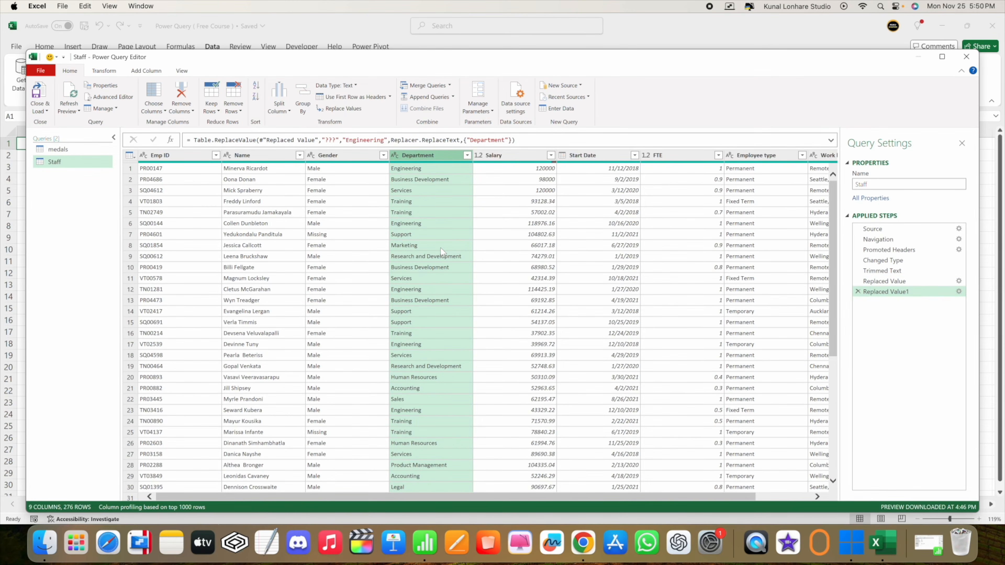
left_click(515, 156)
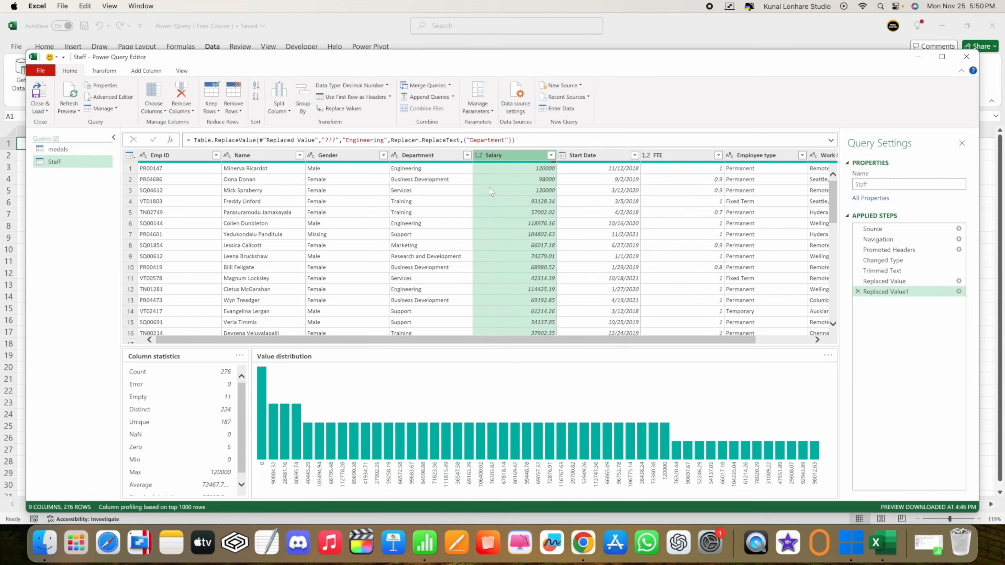
left_click(478, 156)
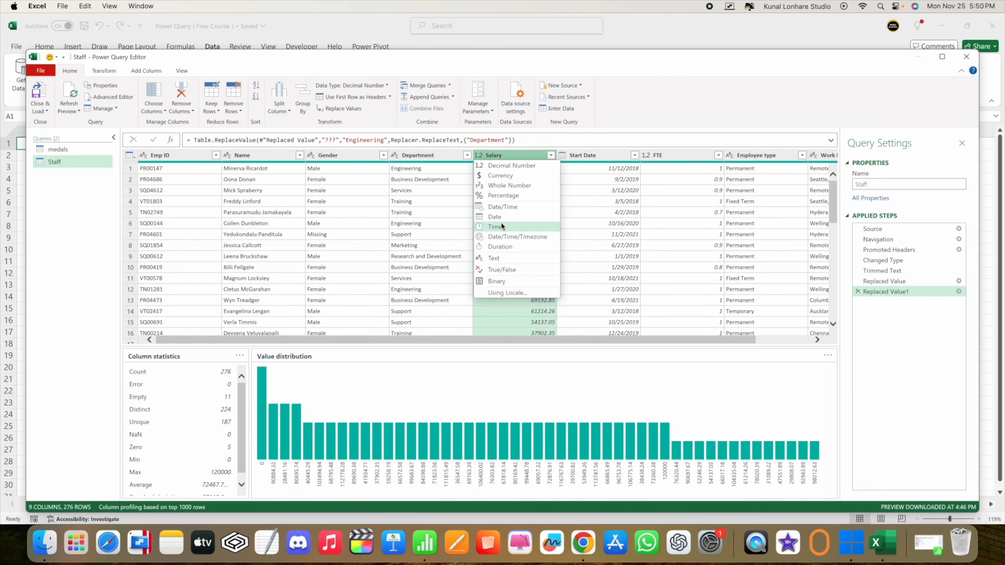
Set the Salary column type to Decimal Number and scroll through the results
left_click(504, 167)
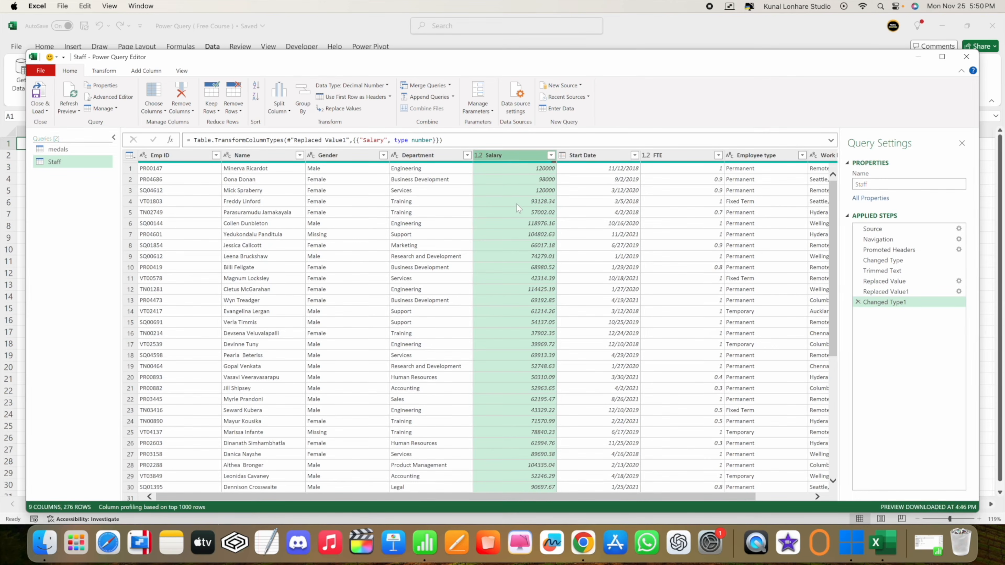
scroll(525, 283, "down", 5)
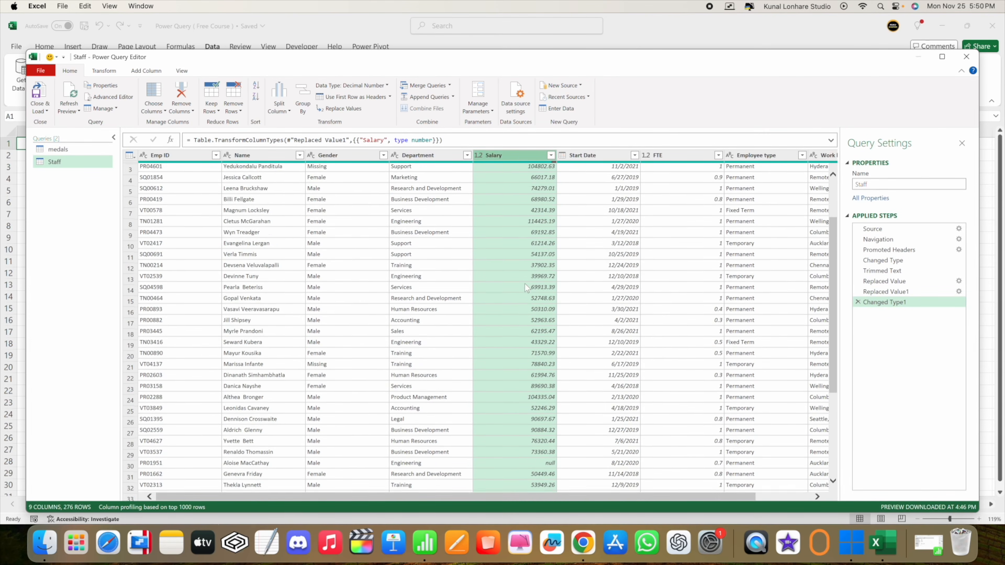
scroll(525, 283, "down", 3)
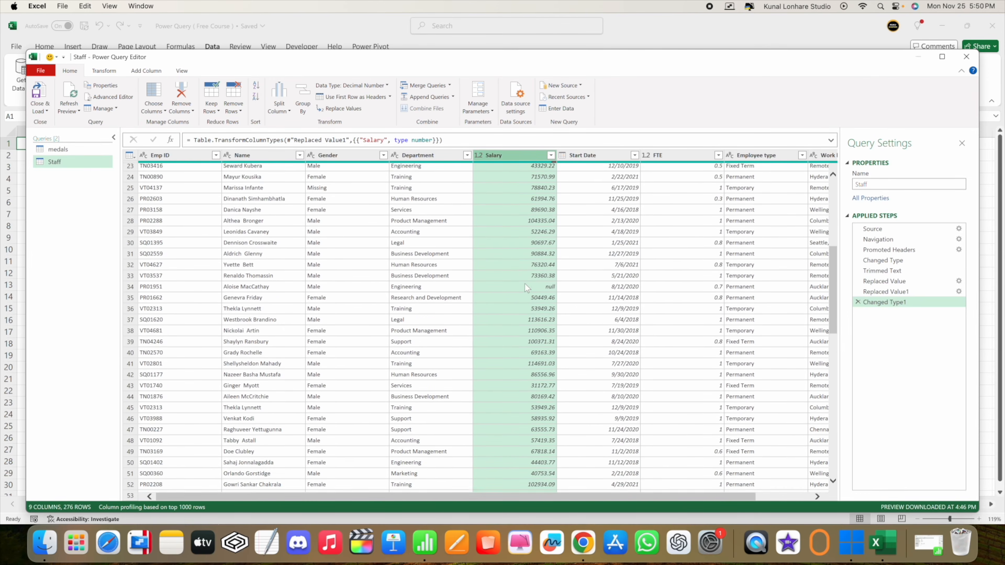
scroll(539, 356, "down", 6)
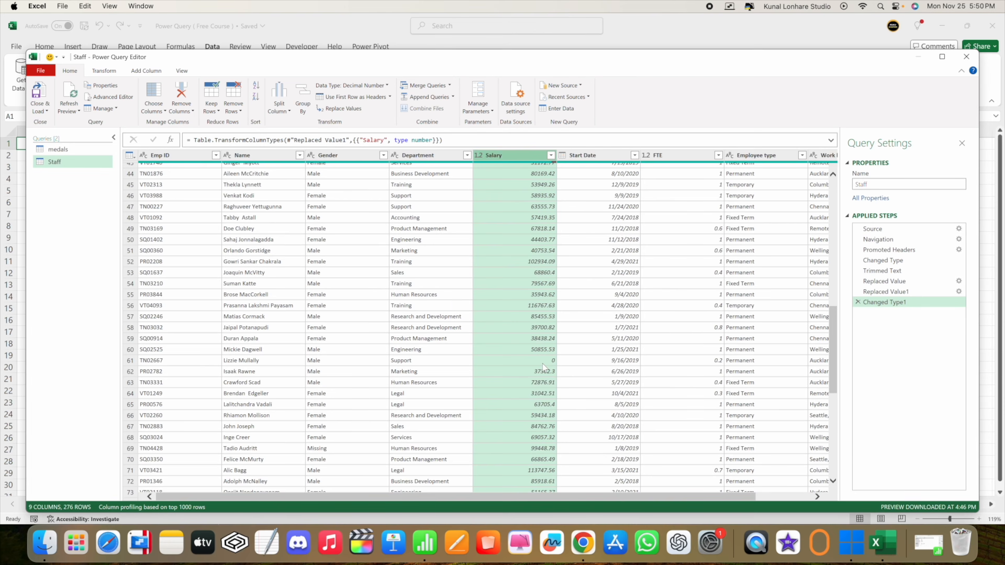
scroll(543, 367, "down", 6)
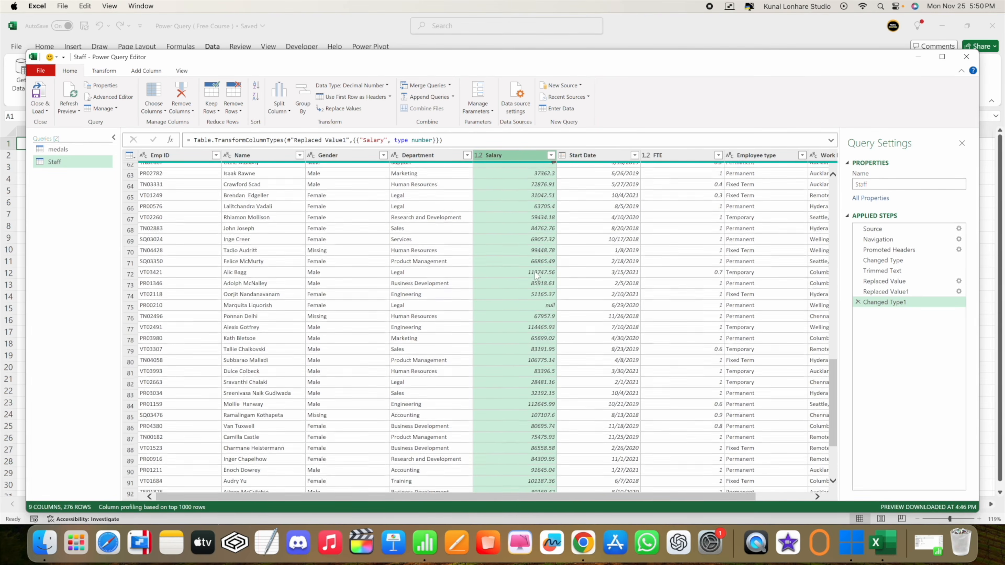
scroll(534, 272, "up", 20)
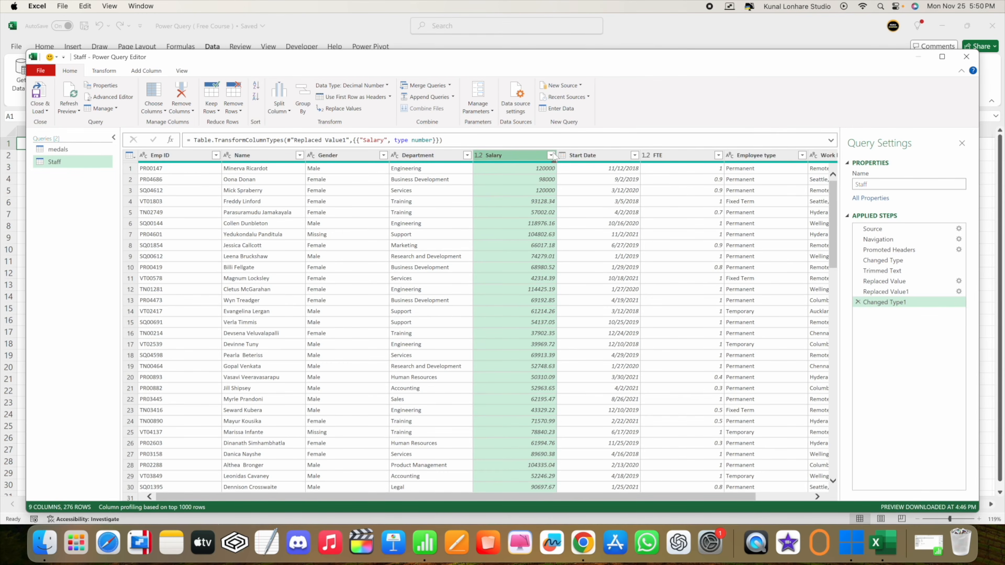
scroll(529, 323, "down", 5)
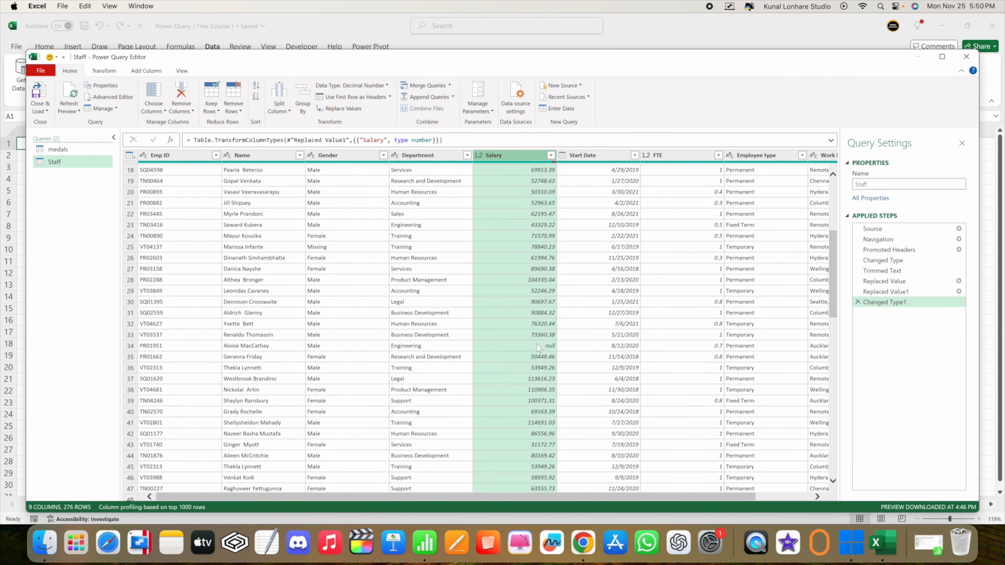
Inspect the null Salary in row 34 and the zero Salary in row 61
left_click(537, 344)
scroll(527, 346, "down", 3)
scroll(520, 359, "down", 3)
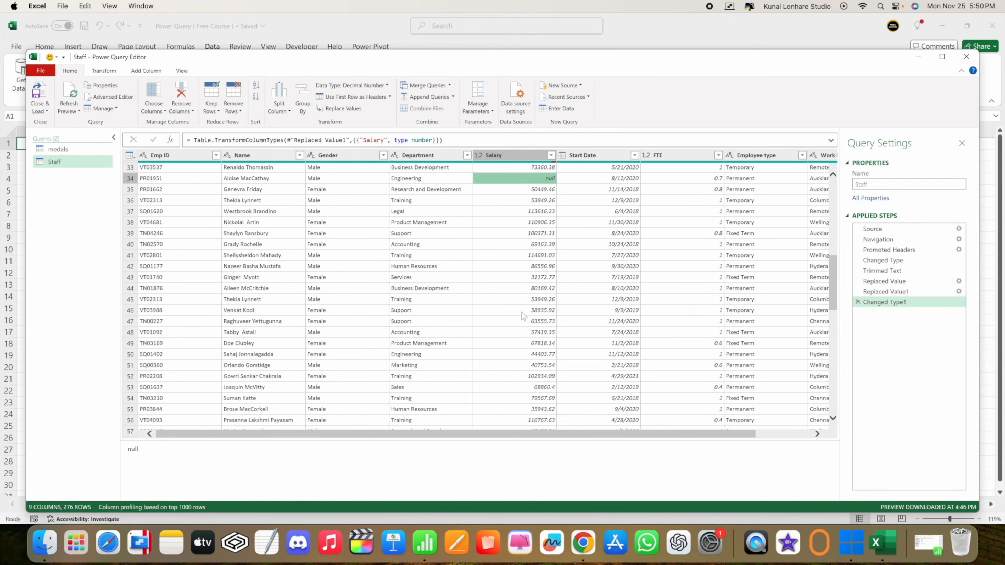
scroll(524, 316, "down", 6)
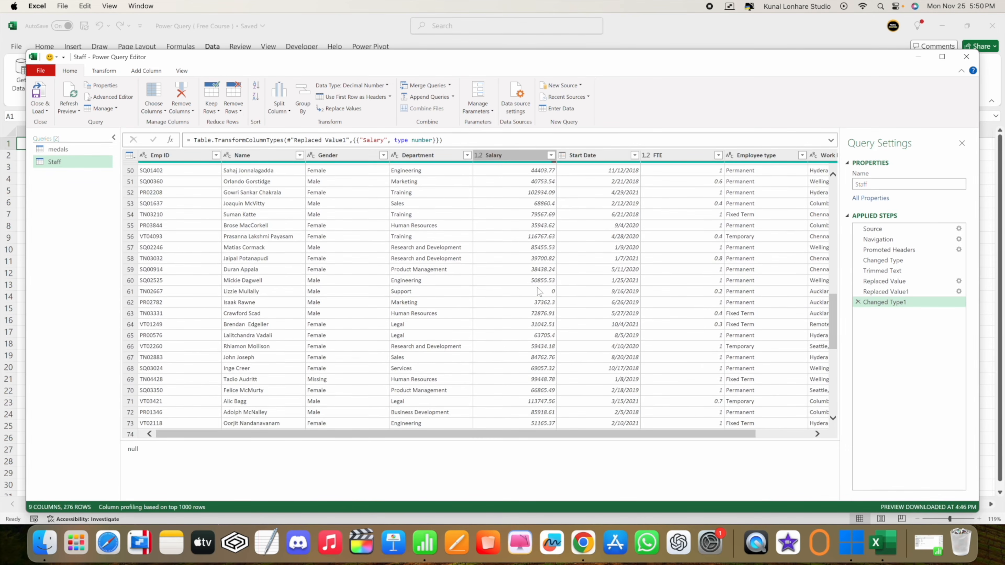
left_click(539, 292)
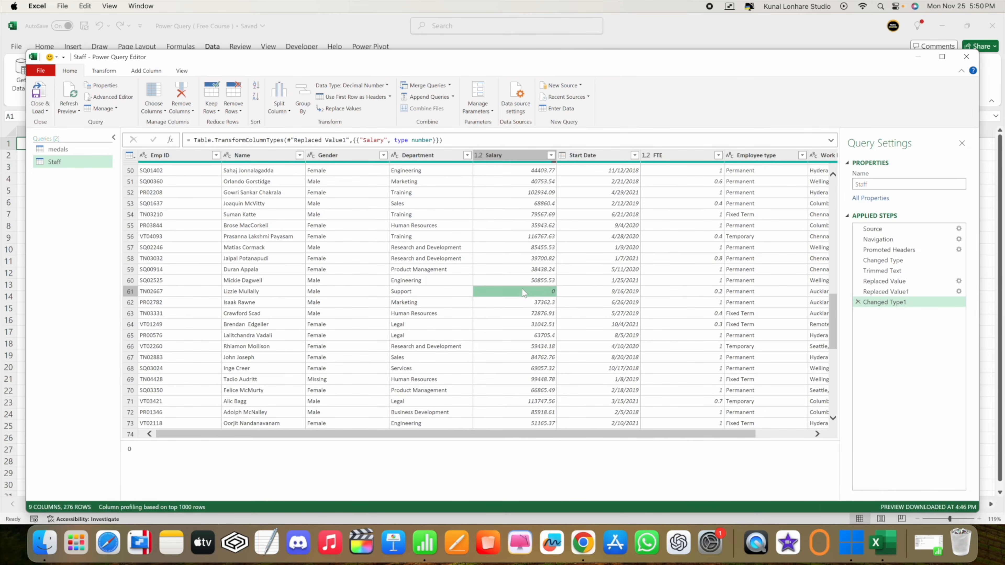
scroll(521, 289, "up", 13)
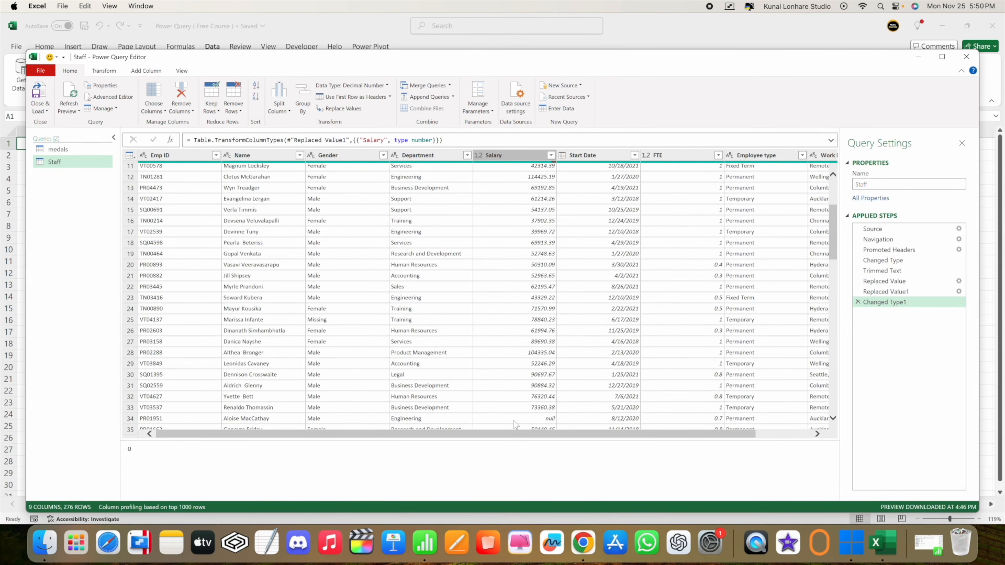
left_click(514, 421)
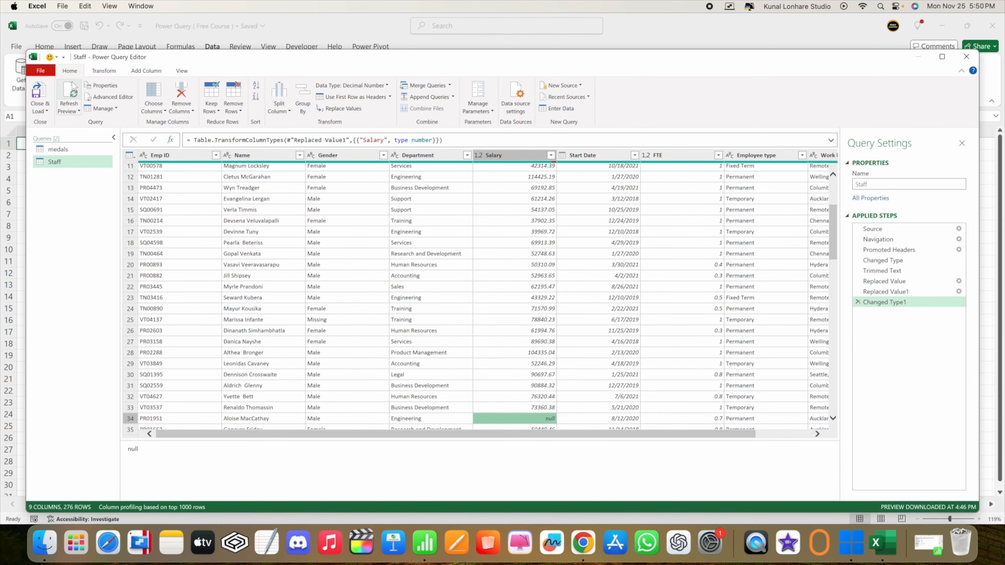
left_click(106, 72)
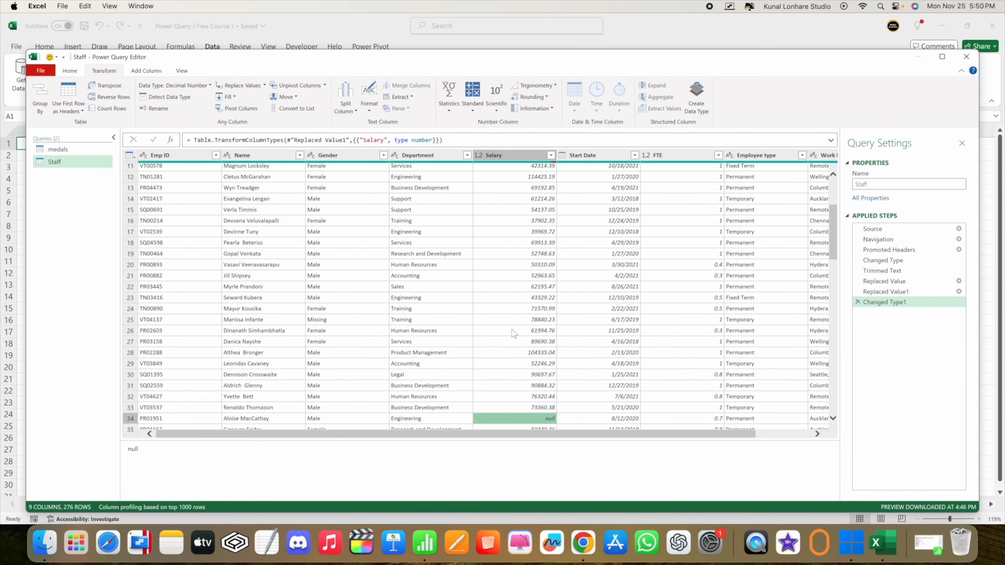
scroll(510, 370, "down", 1)
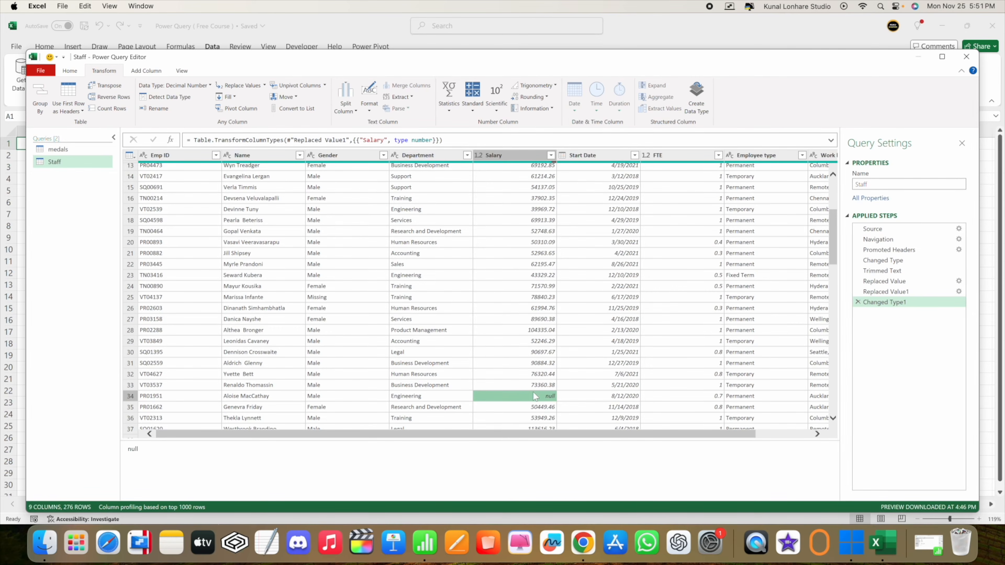
scroll(517, 354, "up", 4)
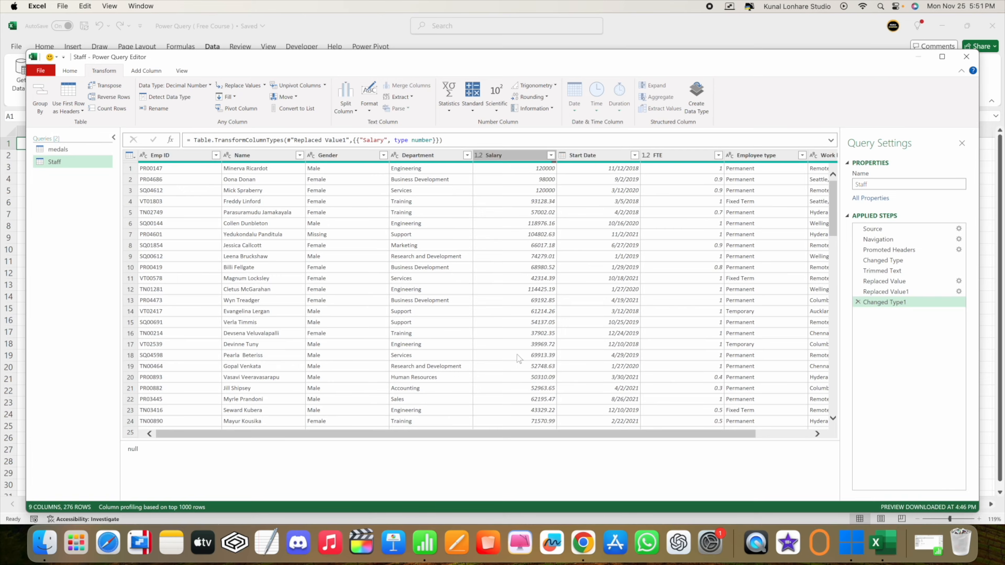
Uncheck (null) and 0 in the Salary filter so only 260 rows remain
left_click(551, 155)
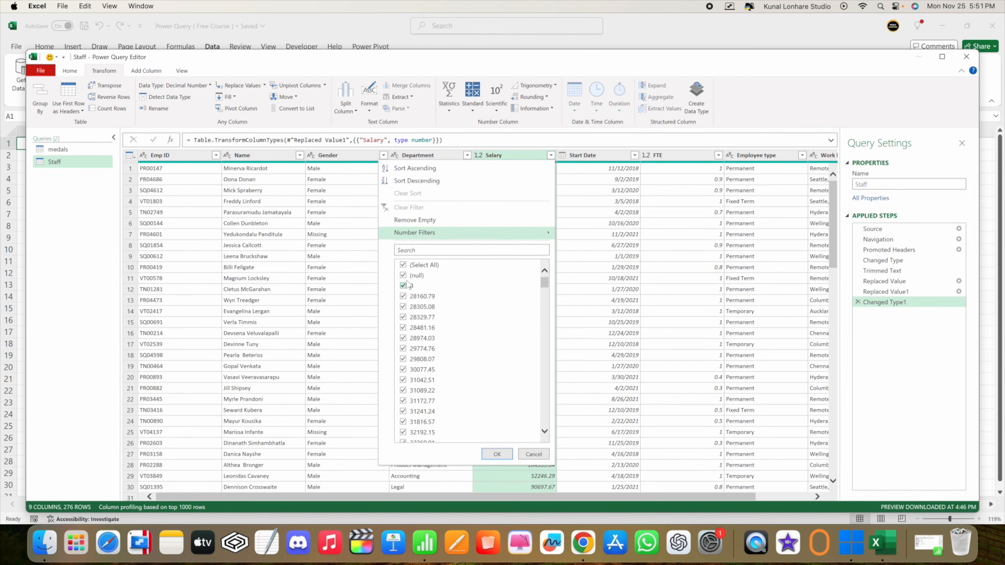
left_click(403, 276)
left_click(403, 286)
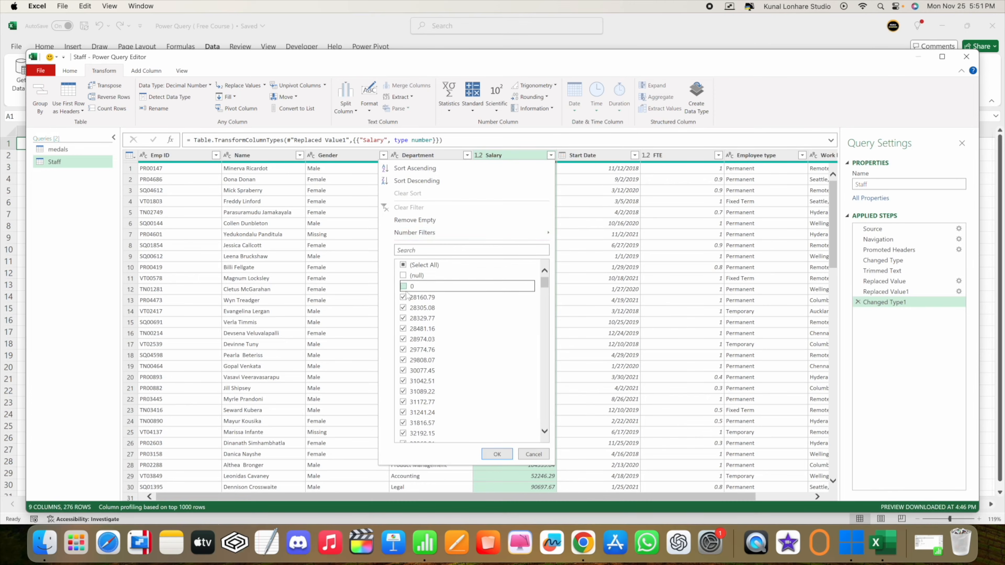
left_click(498, 454)
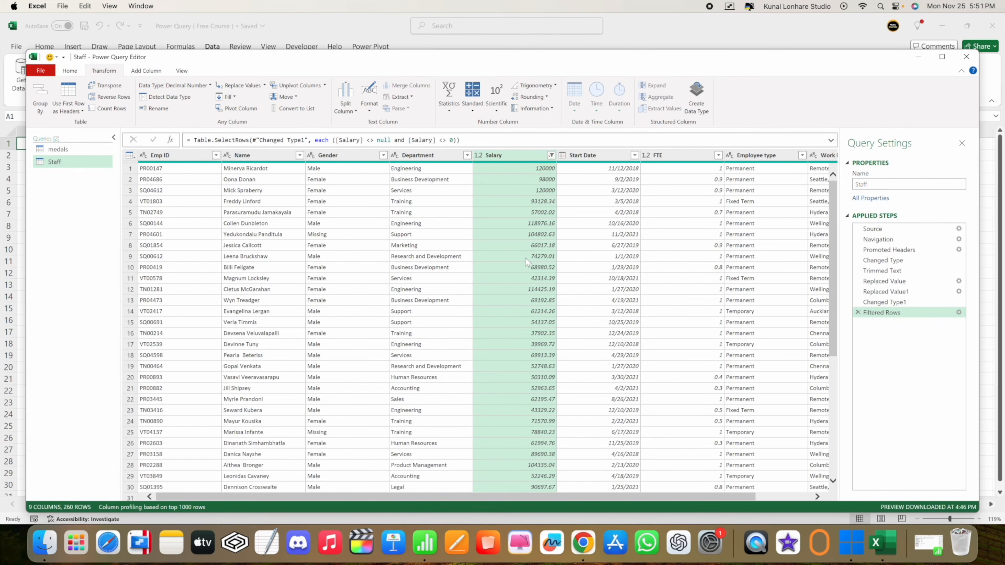
scroll(525, 258, "right", 3)
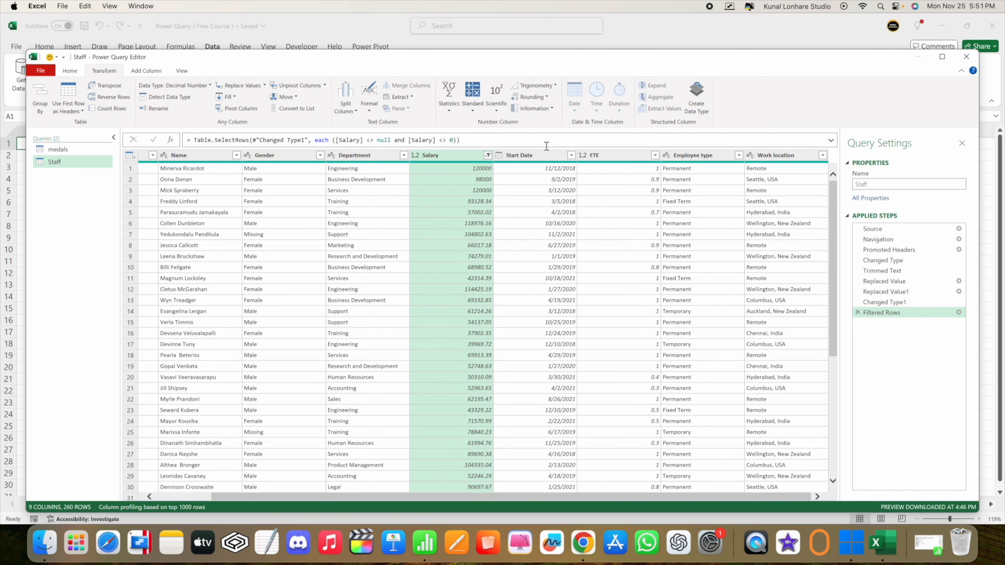
Inspect the Start Date column's type options and its row 8 value
left_click(527, 156)
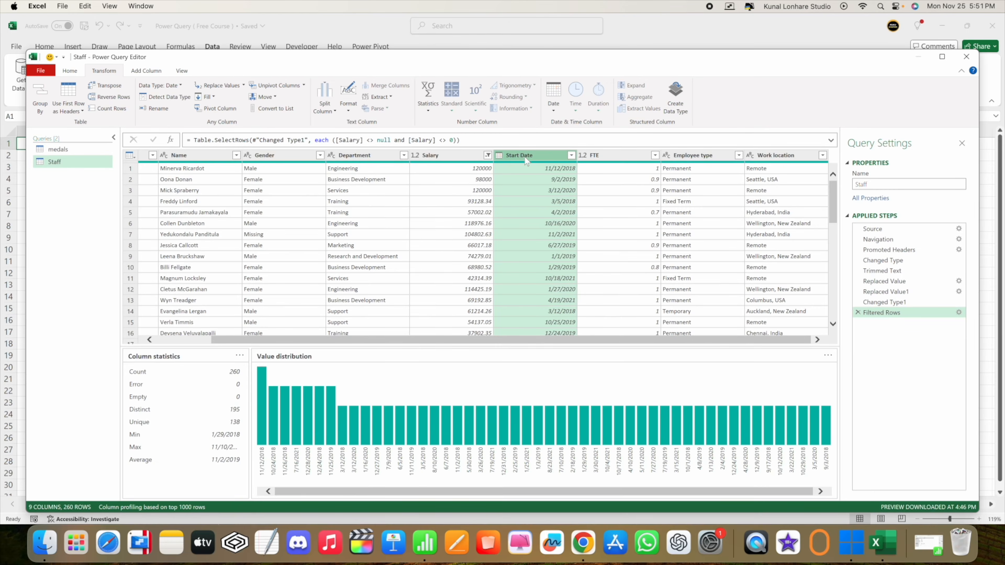
left_click(499, 156)
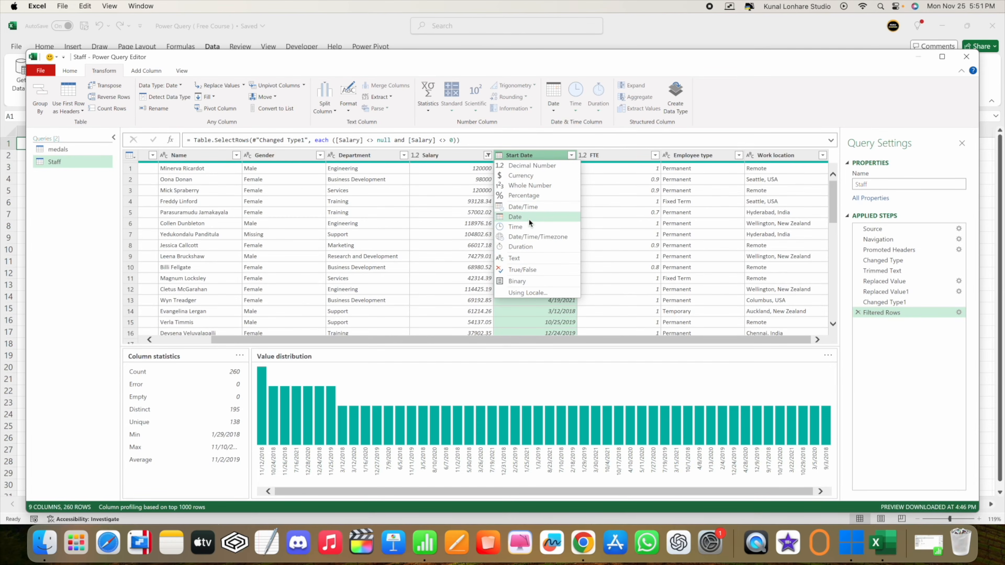
left_click(517, 310)
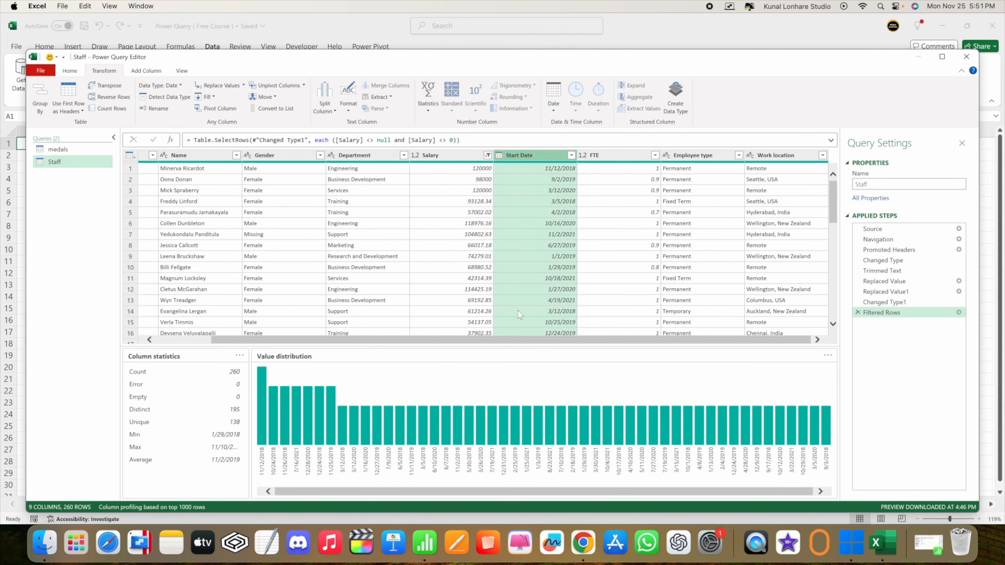
left_click(524, 246)
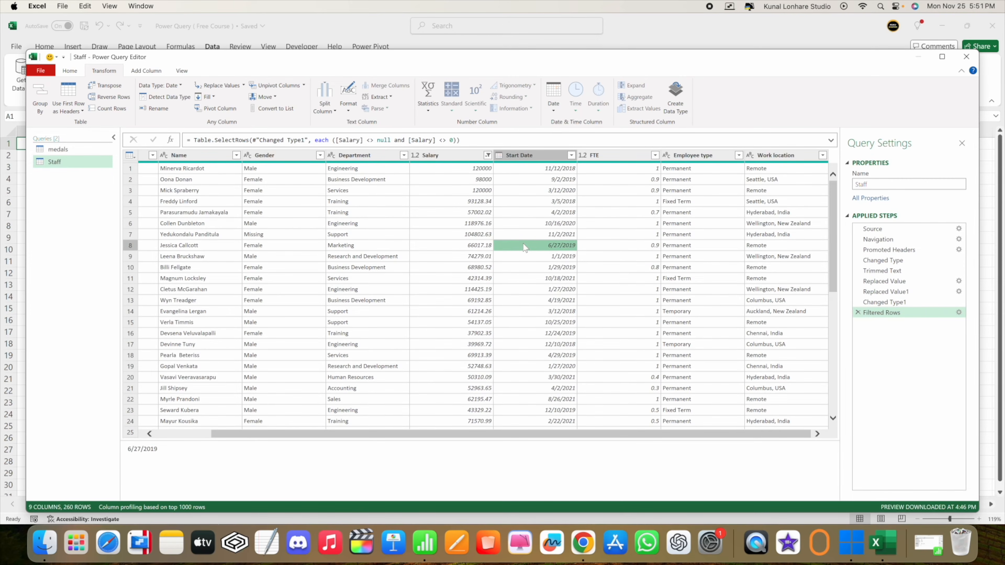
Change the Start Date column's data type to Date
left_click(530, 159)
right_click(531, 160)
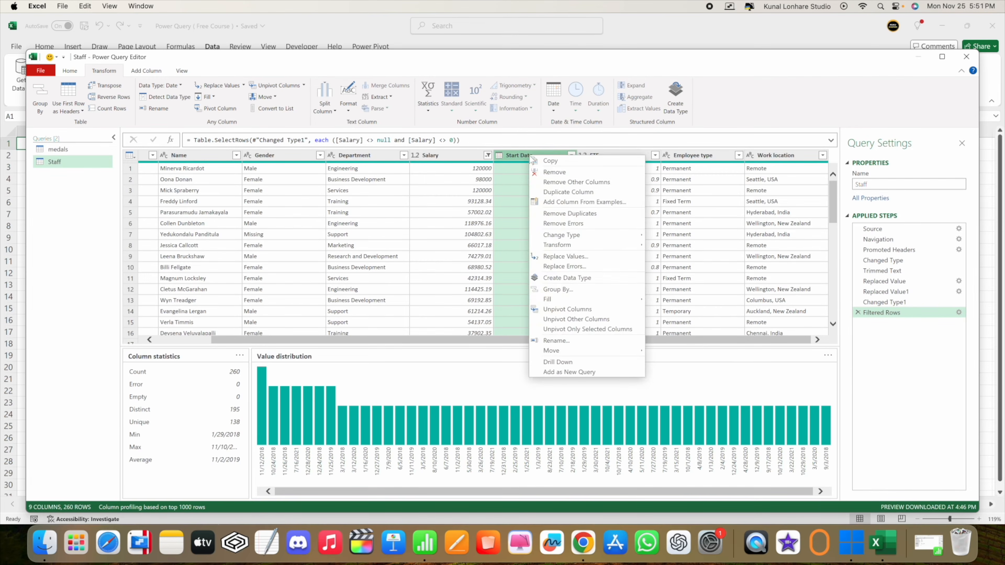
mouse_move(574, 240)
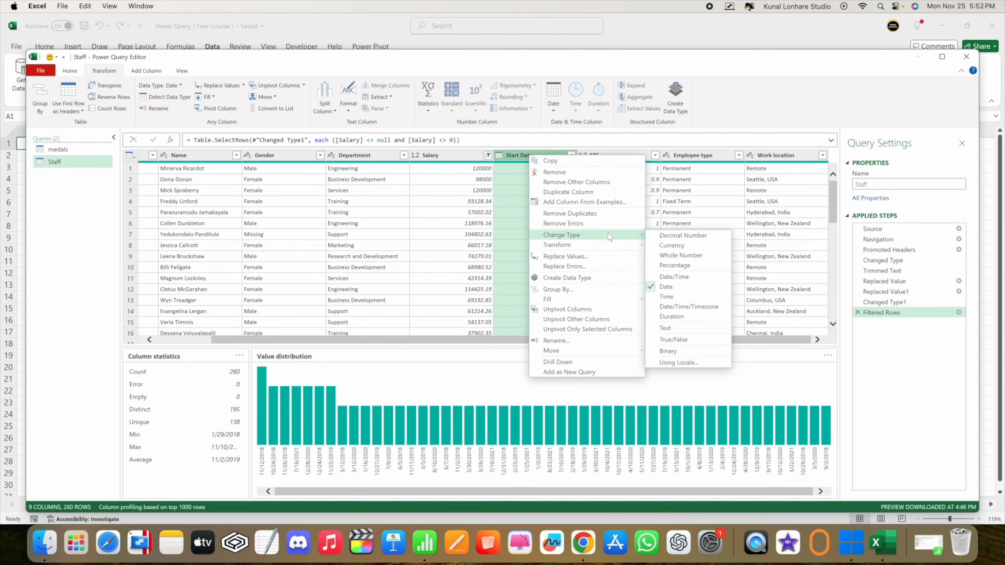
left_click(671, 289)
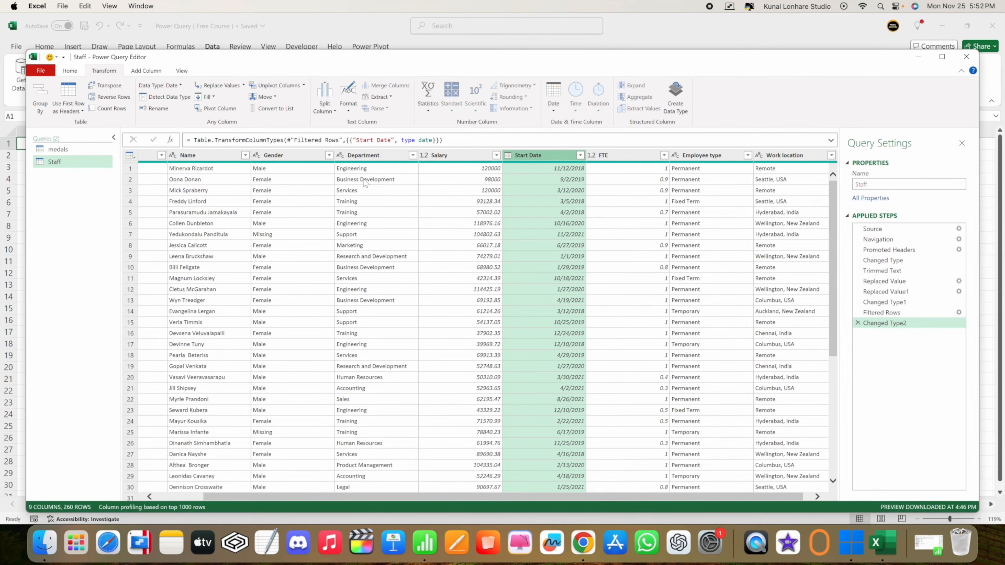
Select the Name column and check the course page for the next task
left_click(213, 155)
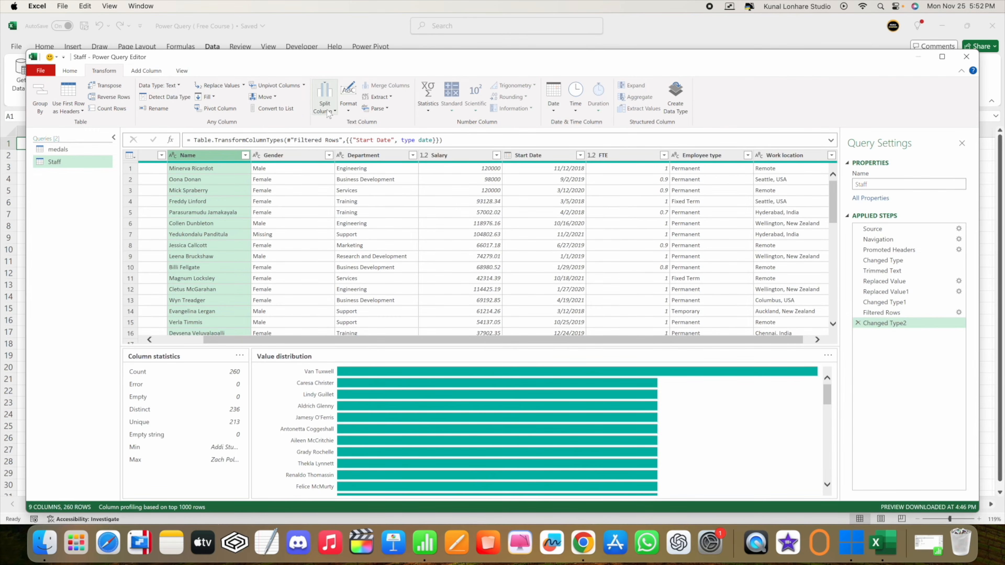
key("ctrl+Right")
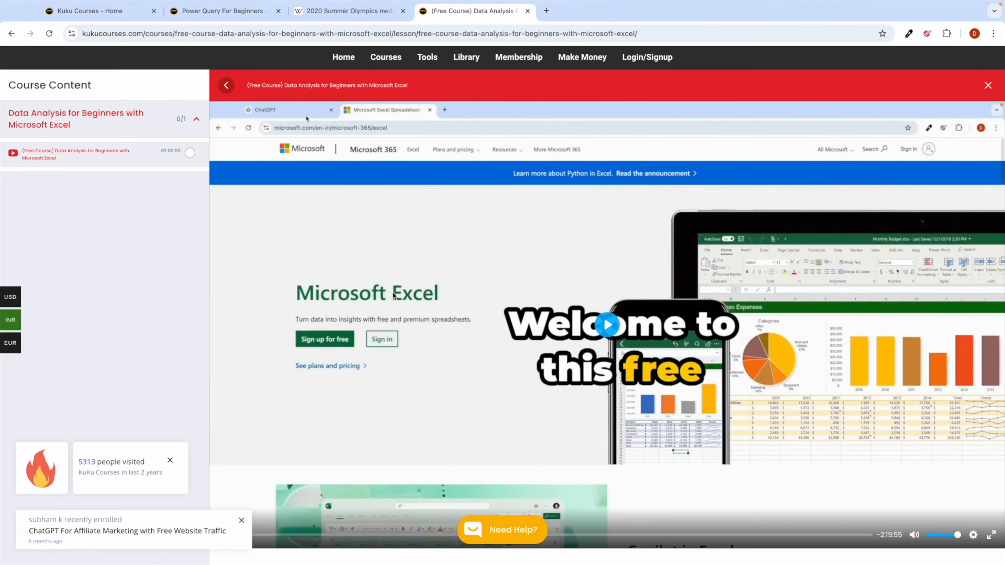
scroll(394, 336, "down", 3)
scroll(394, 336, "up", 3)
key("ctrl+Left")
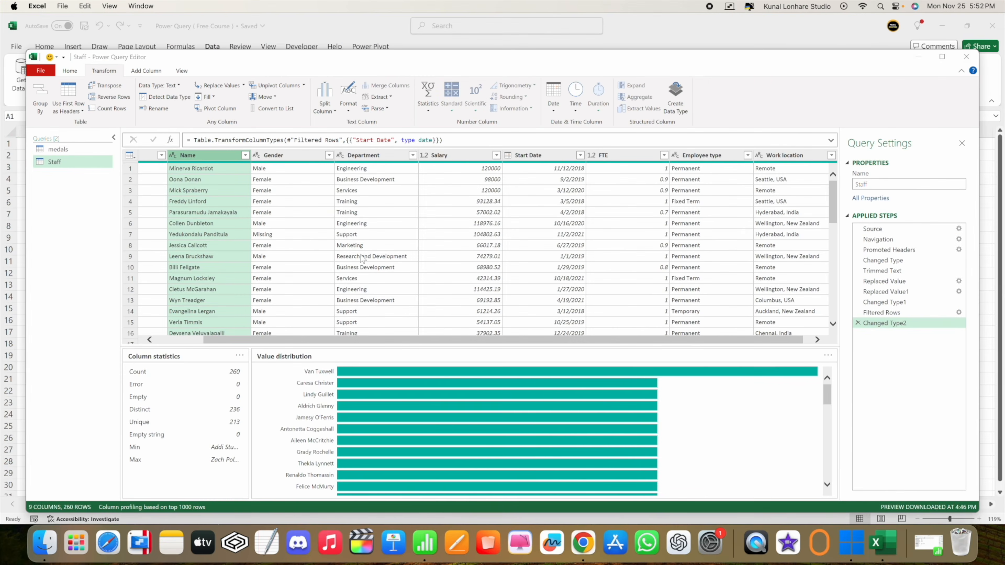
Split Name by the Space delimiter at each occurrence into Name.1, Name.2 and Name.3
left_click(323, 111)
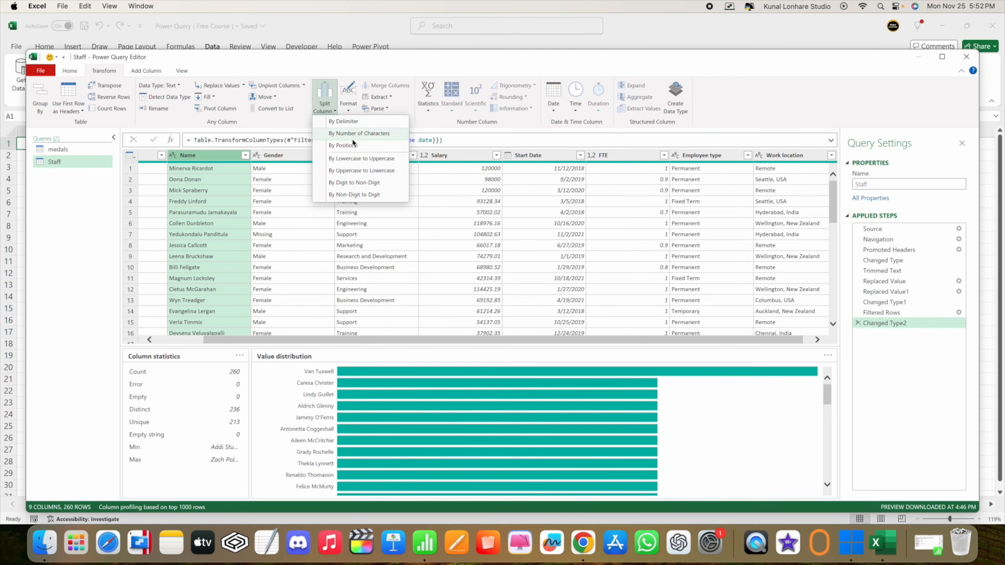
left_click(353, 123)
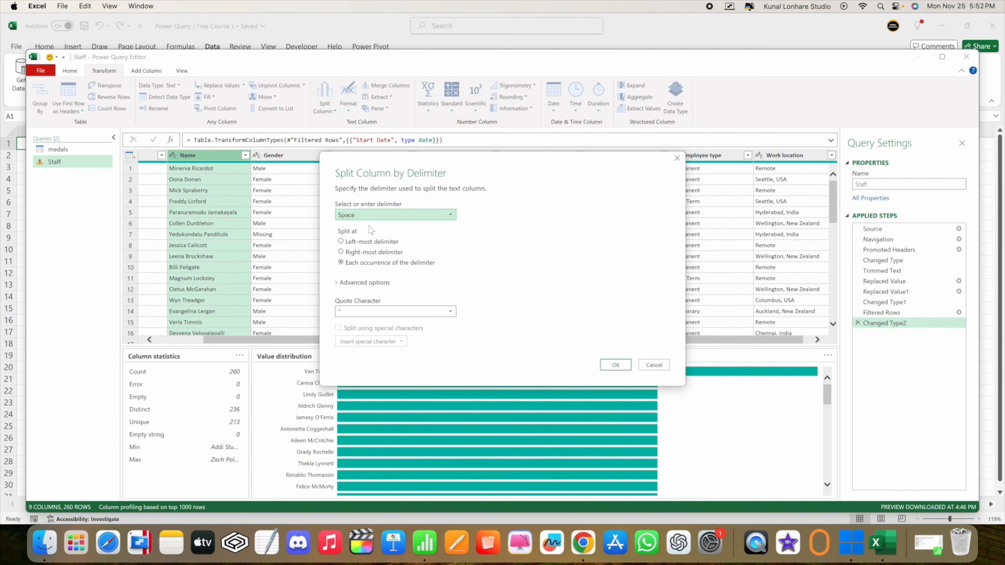
left_click(616, 365)
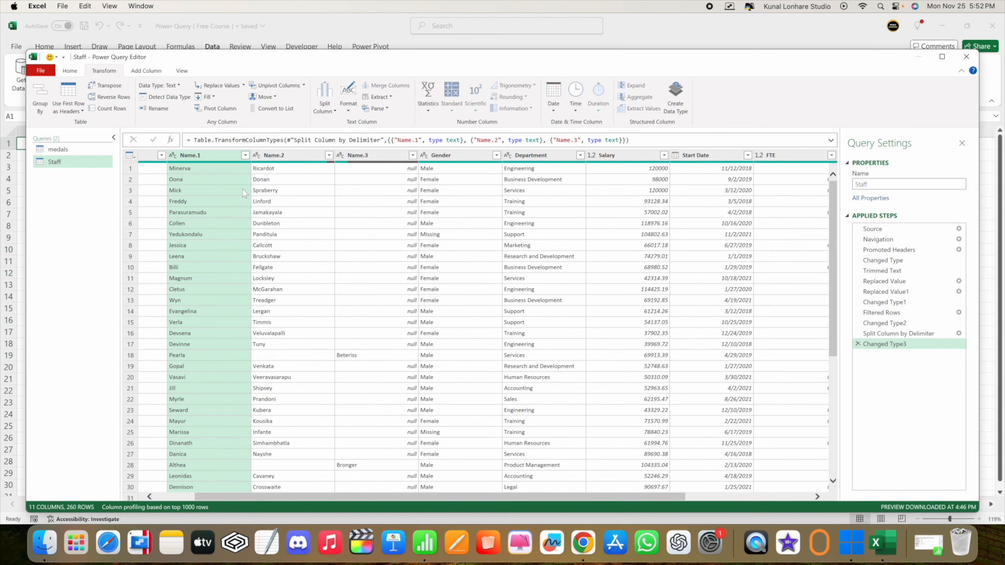
Rename Name.1 to 'First Name' and Name.2 to 'Last Name'
double_click(186, 156)
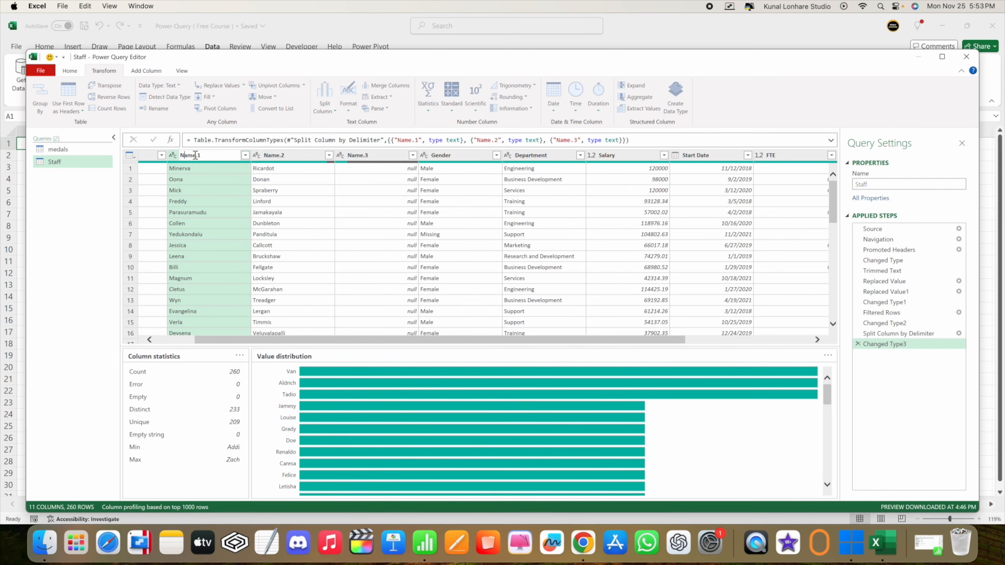
type("First")
key("Return")
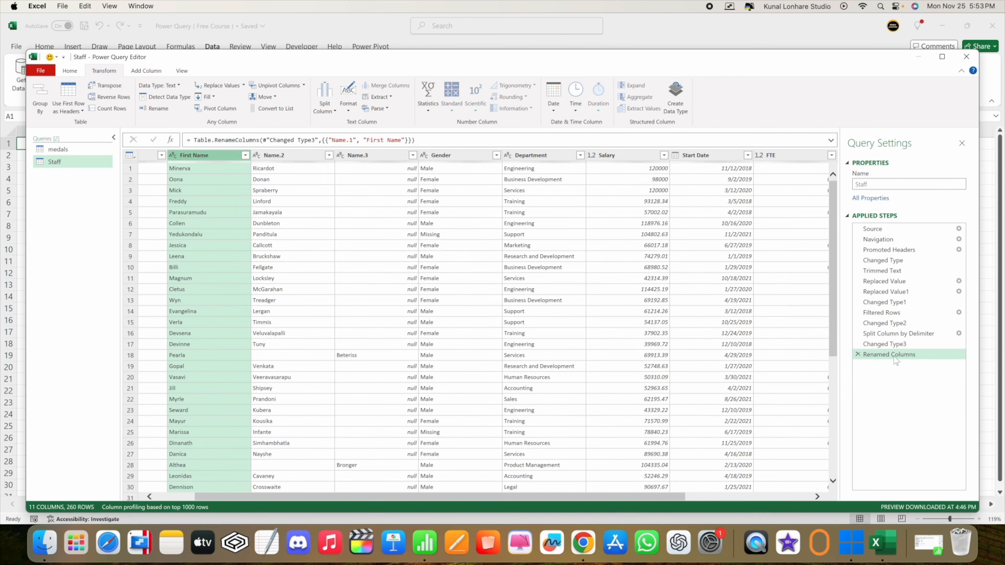
left_click(290, 155)
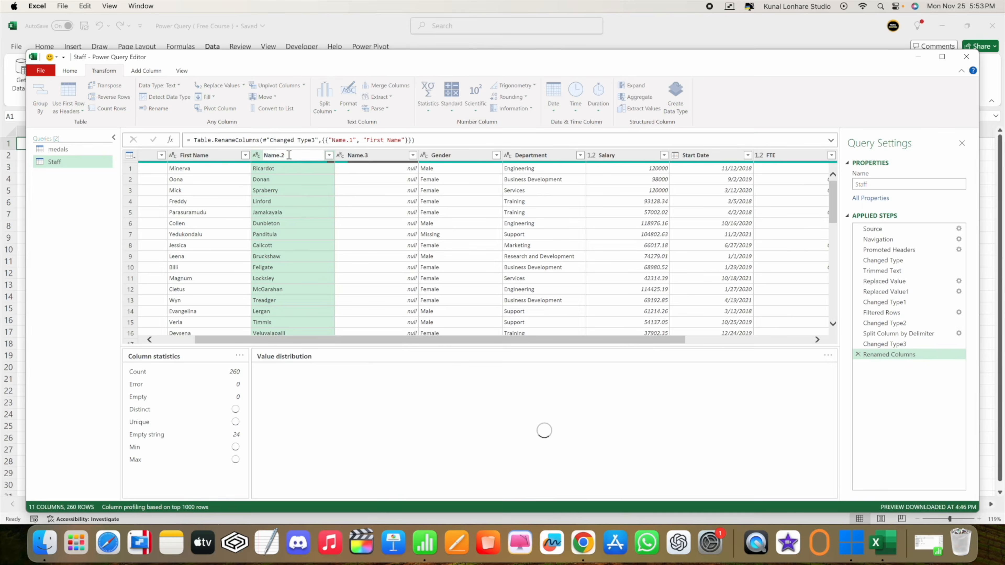
double_click(281, 154)
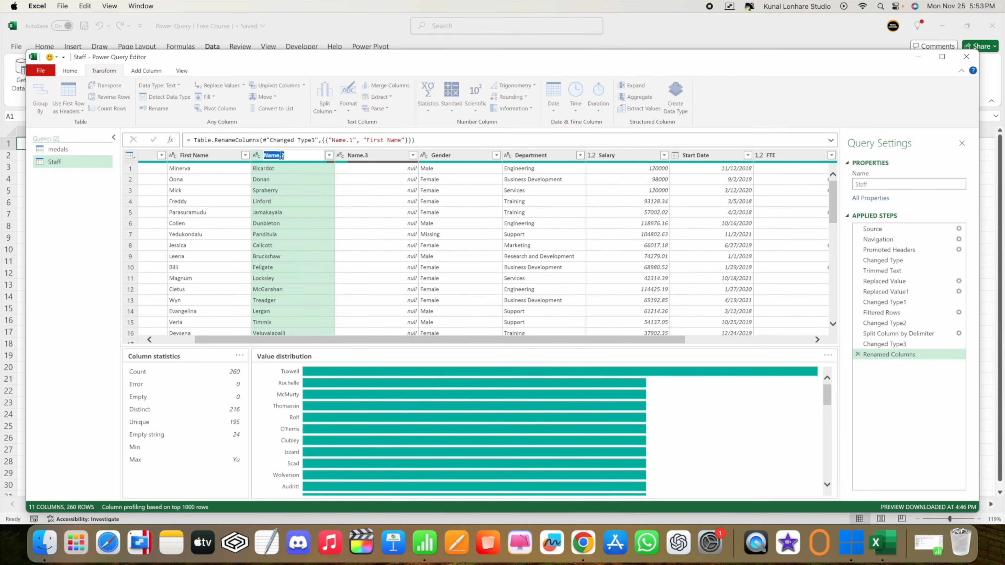
type("Last Name")
key("Return")
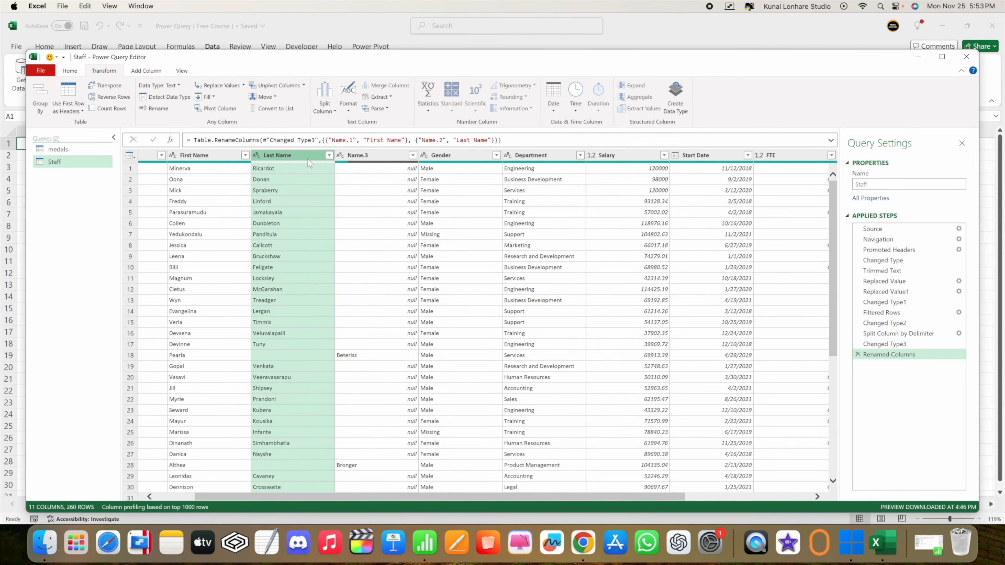
Remove the leftover Name.3 column
left_click(374, 159)
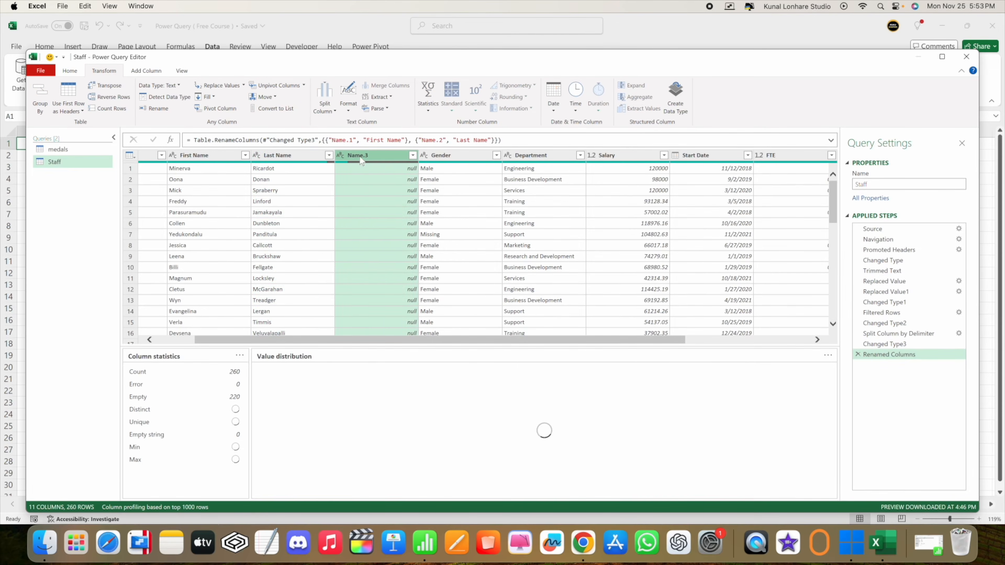
right_click(375, 158)
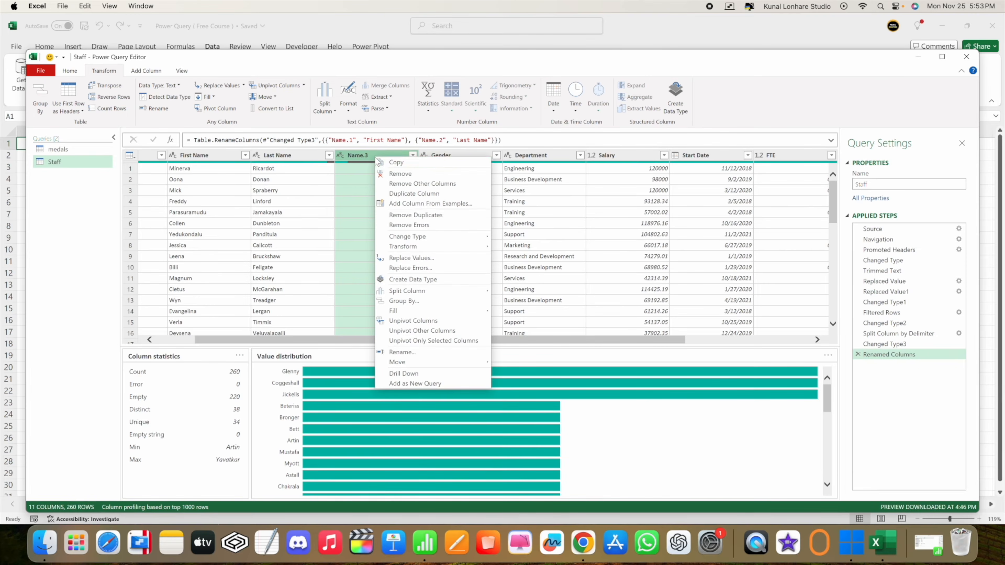
left_click(394, 175)
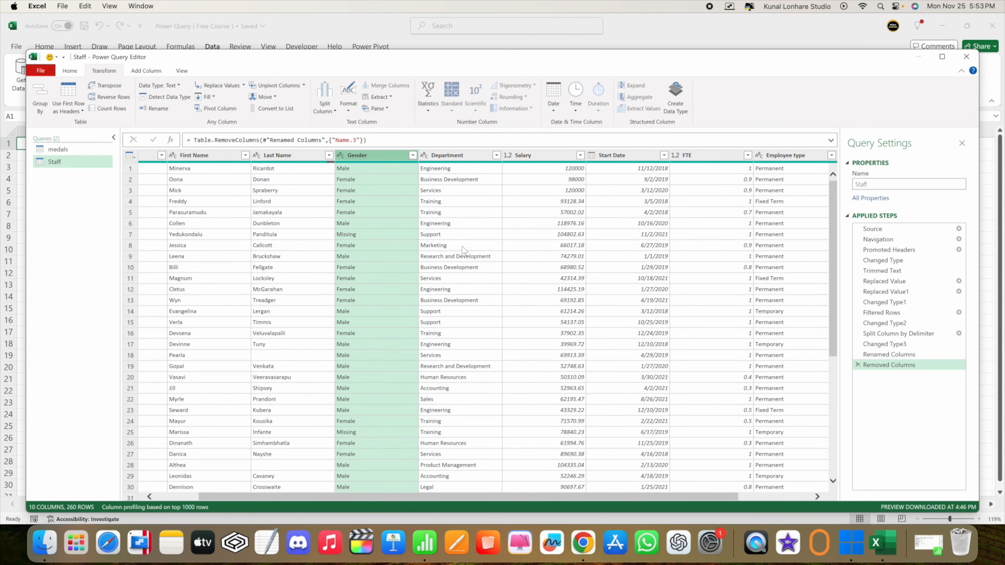
After a glance at the course video, select the Salary column to profile its statistics and distribution
key("ctrl+Right")
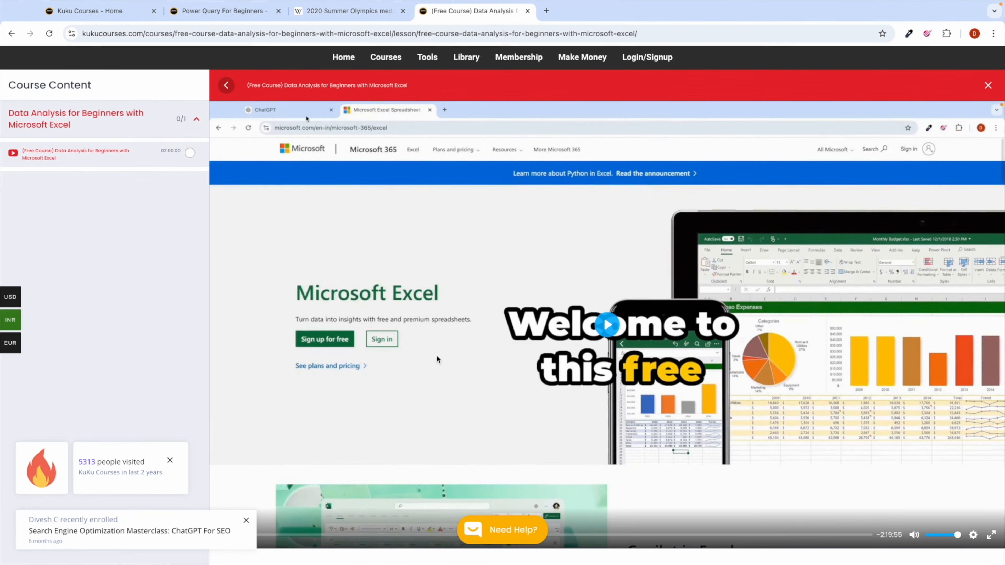
key("ctrl+Left")
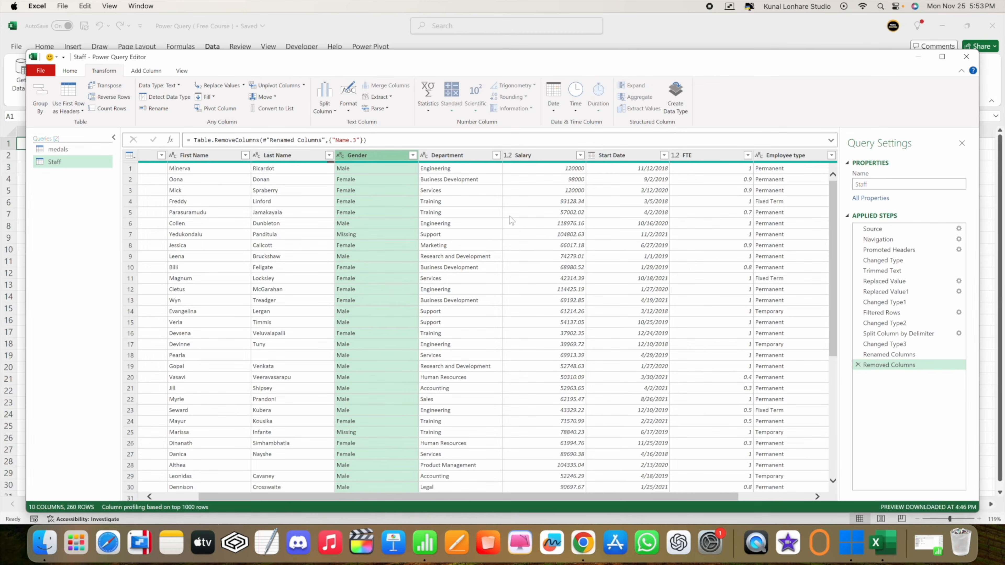
left_click(72, 73)
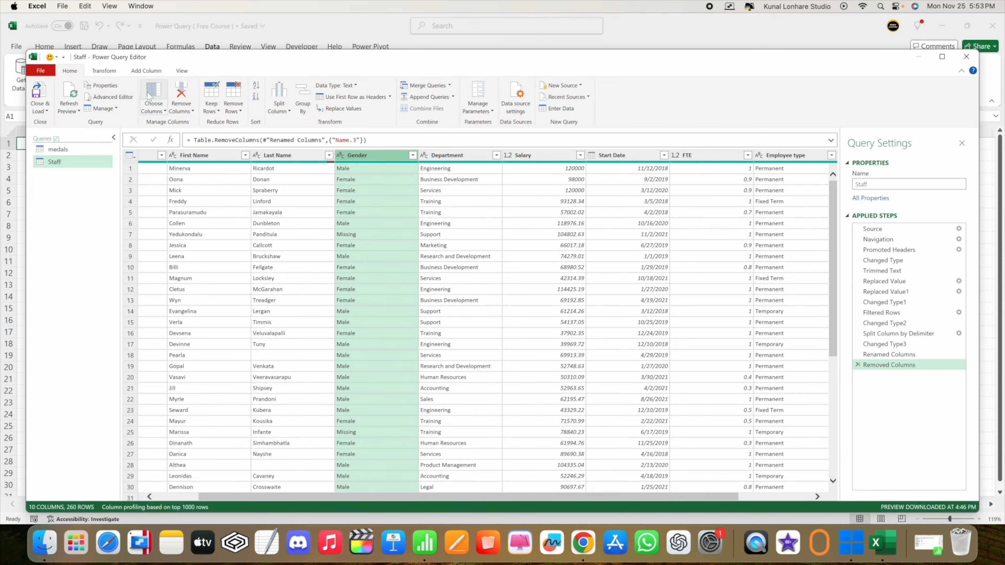
left_click(143, 73)
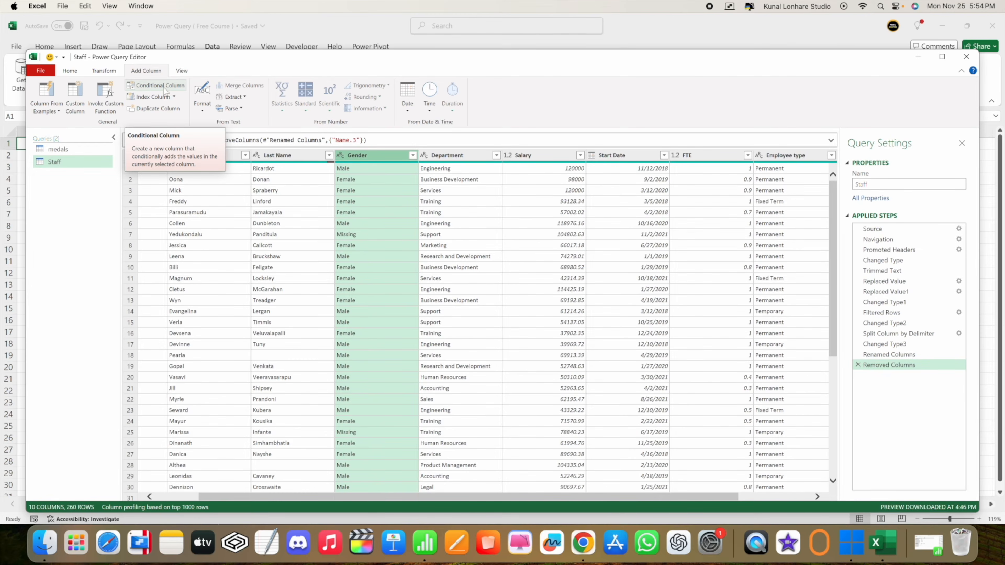
scroll(456, 254, "right", 3)
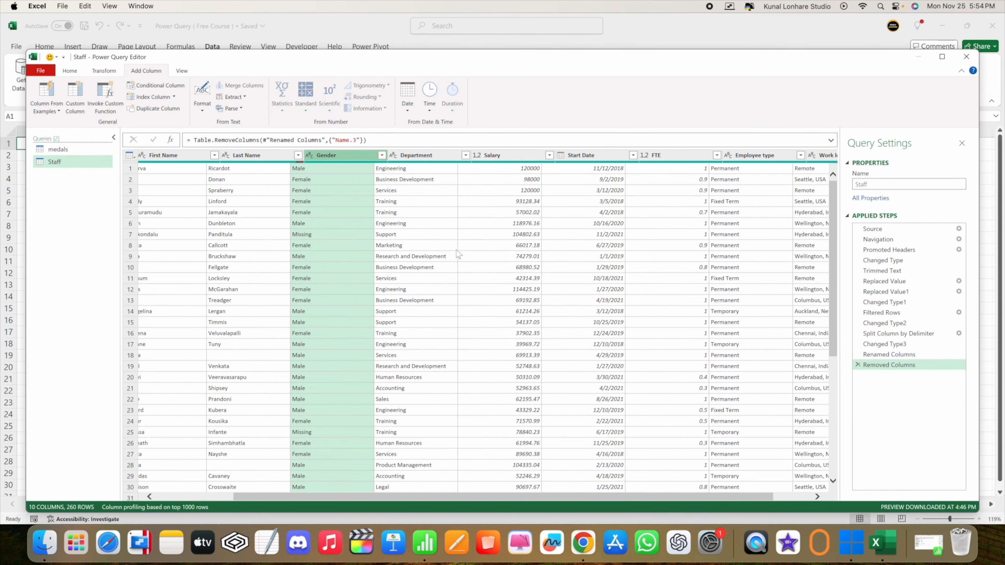
scroll(456, 255, "right", 2)
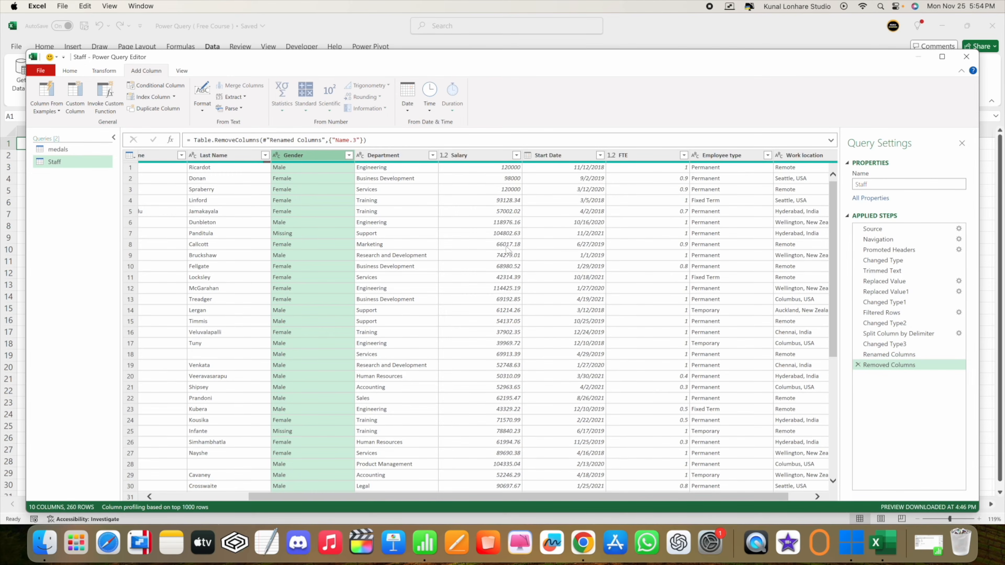
left_click(462, 158)
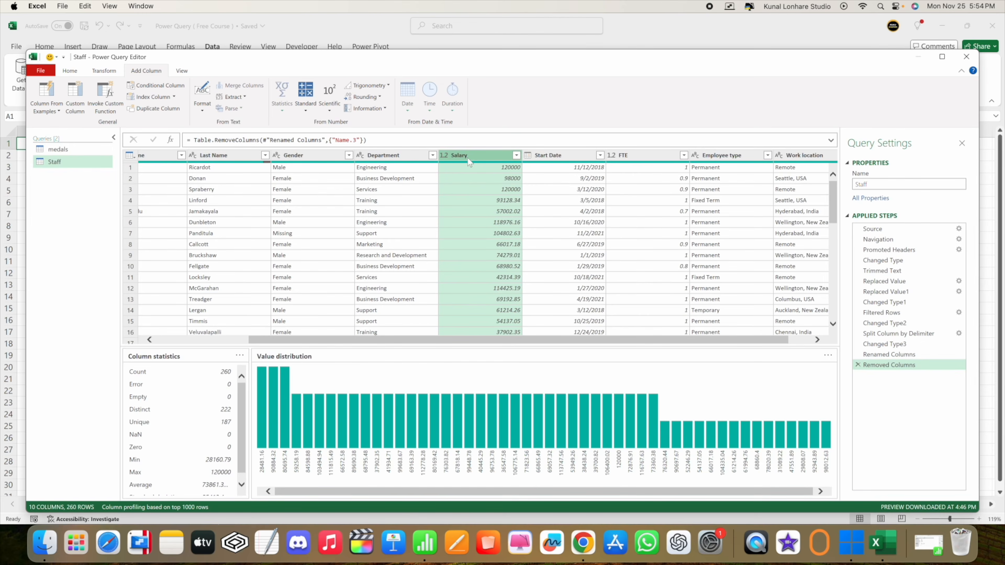
Start a Salary Bracket conditional column whose first rule tests Salary is less than 50000
left_click(168, 89)
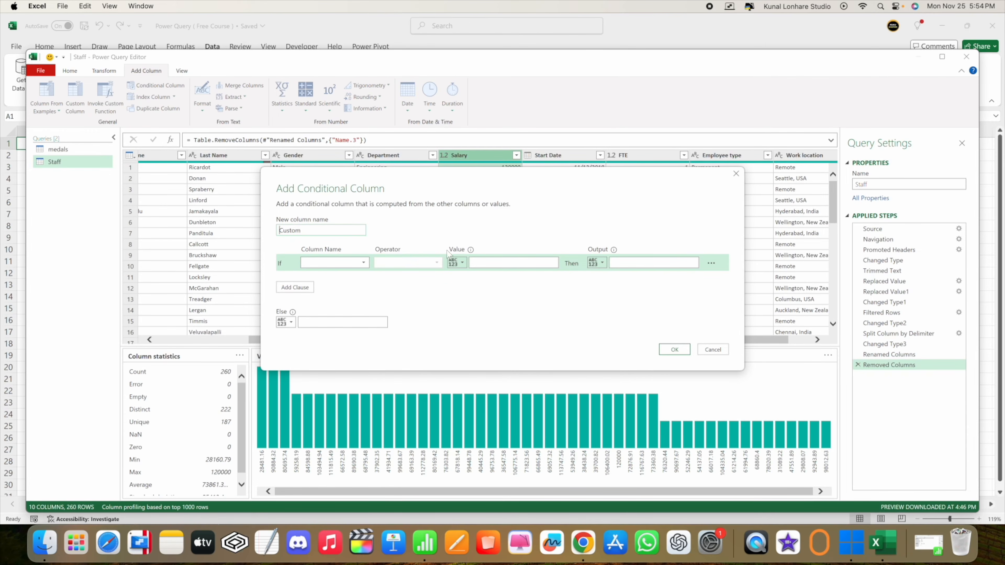
left_click_drag(523, 198, 297, 241)
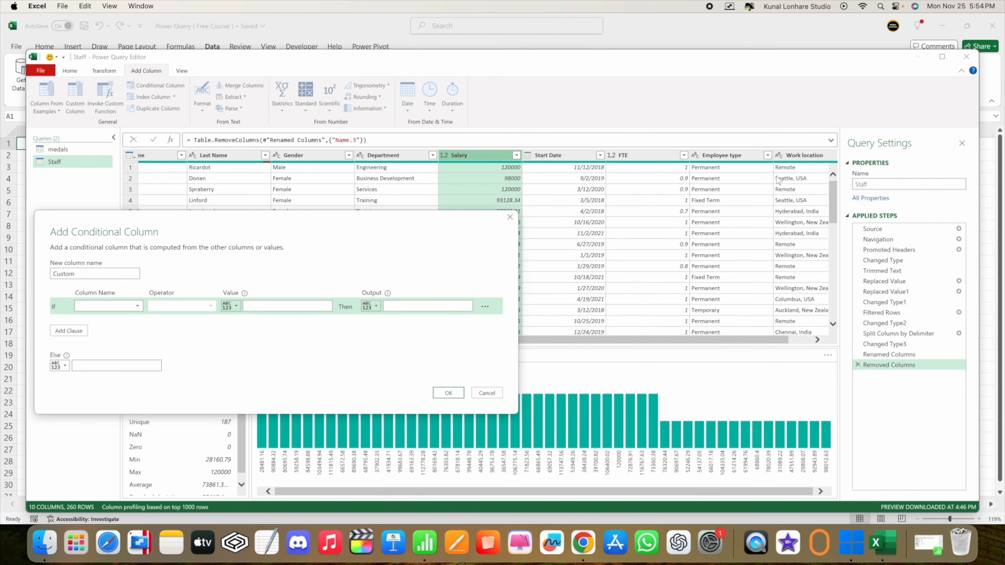
left_click_drag(323, 228, 817, 185)
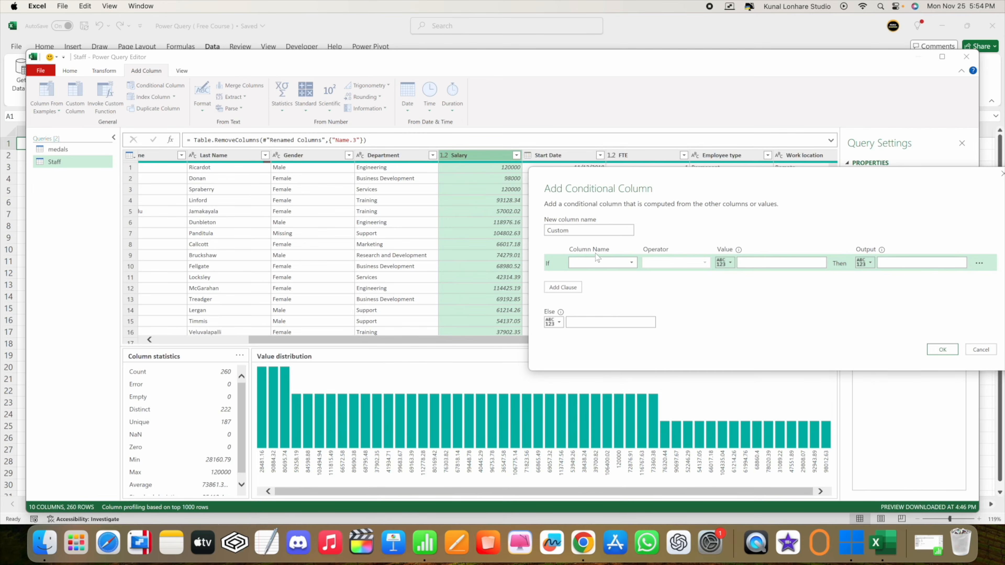
double_click(558, 231)
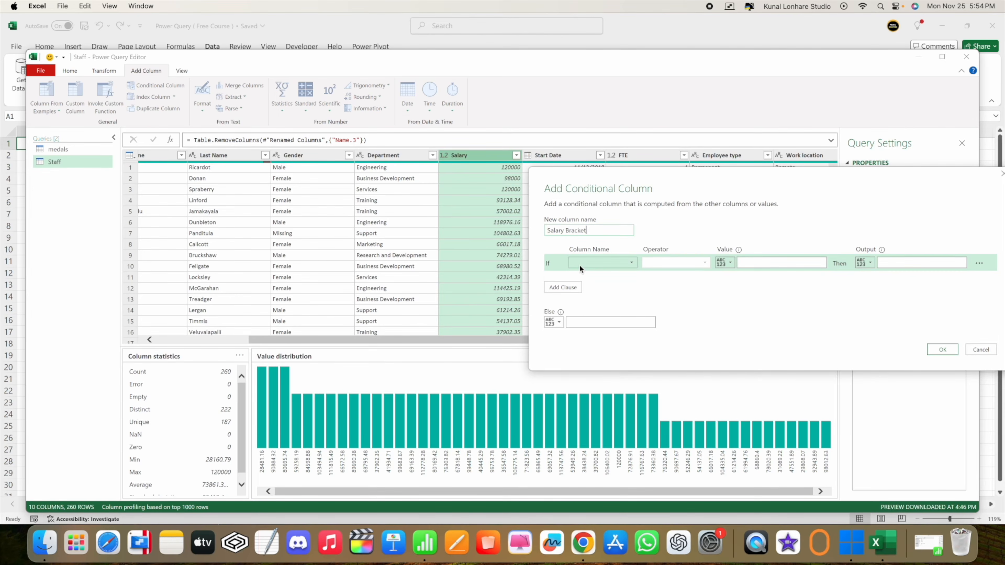
left_click(588, 265)
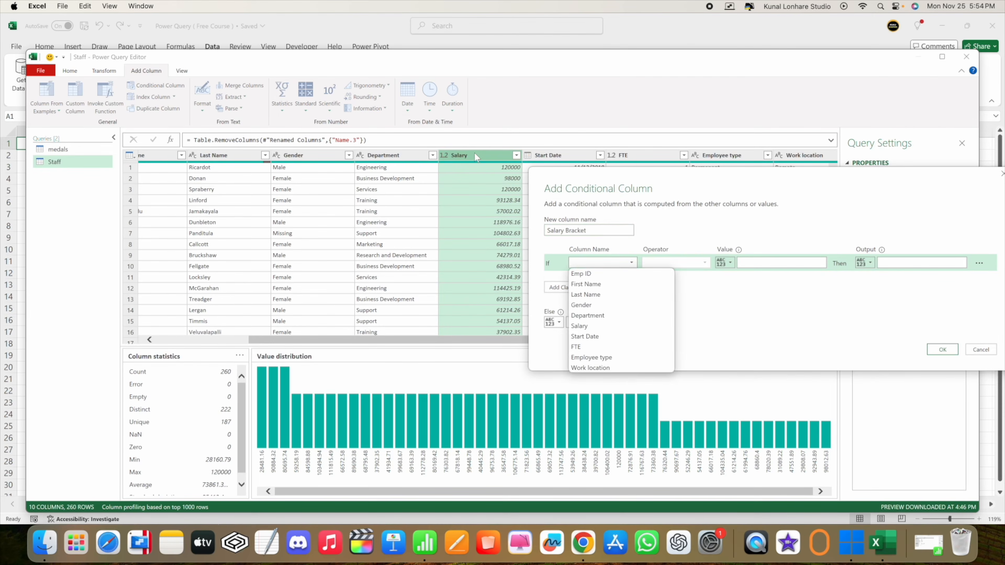
left_click(580, 326)
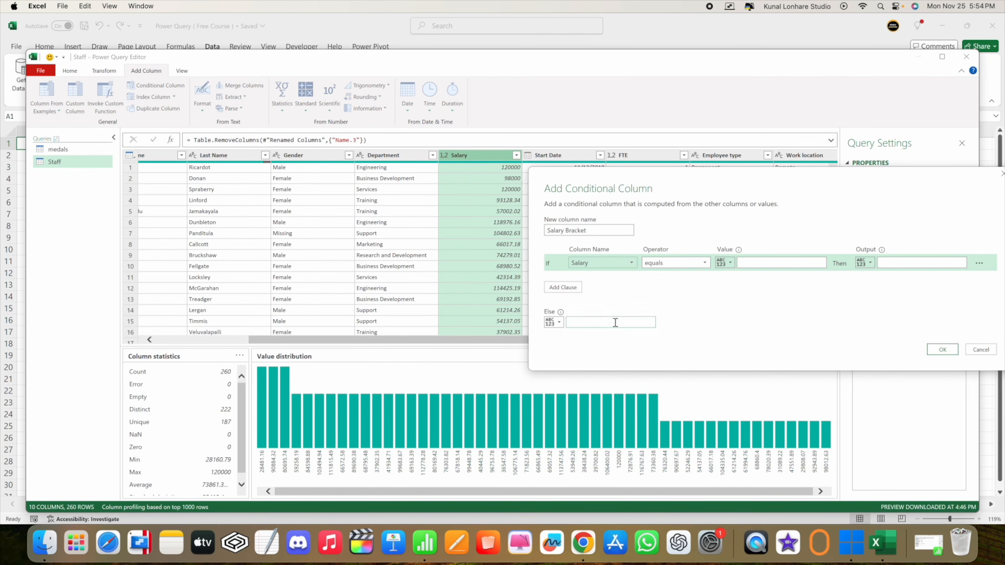
left_click(677, 266)
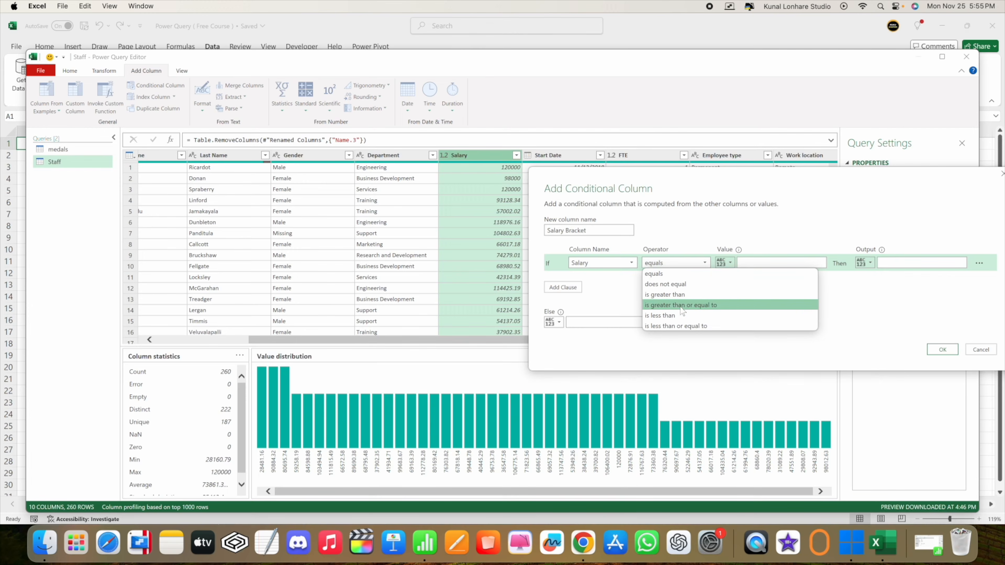
left_click(680, 315)
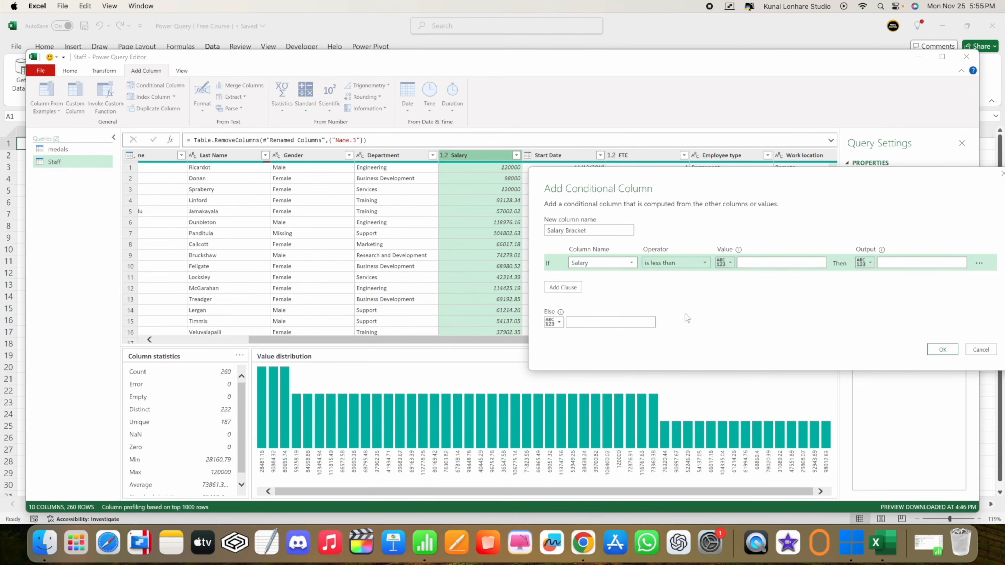
left_click(760, 261)
type("50000")
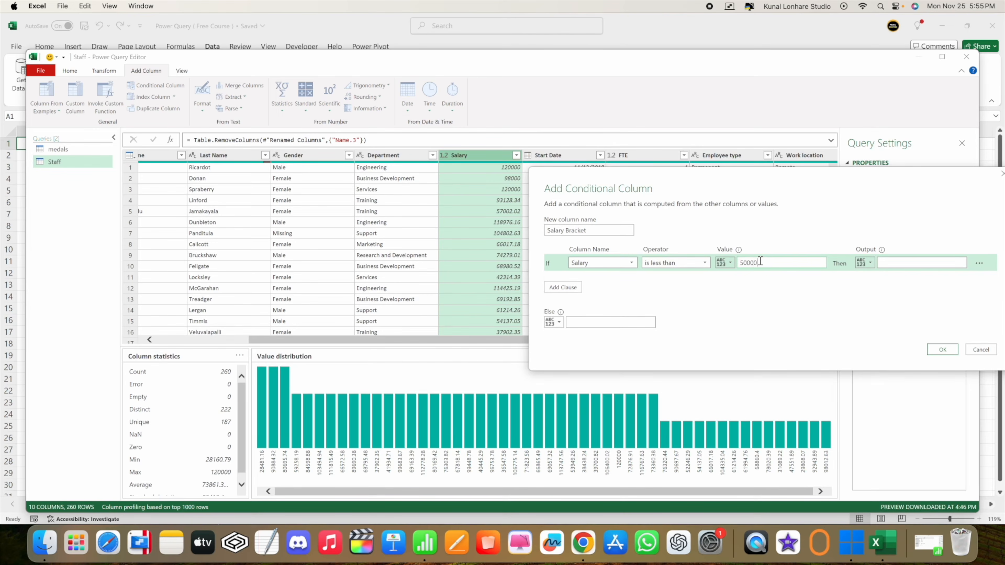
left_click(892, 265)
Add an else-if clause testing whether Salary is less than 100000
left_click(573, 289)
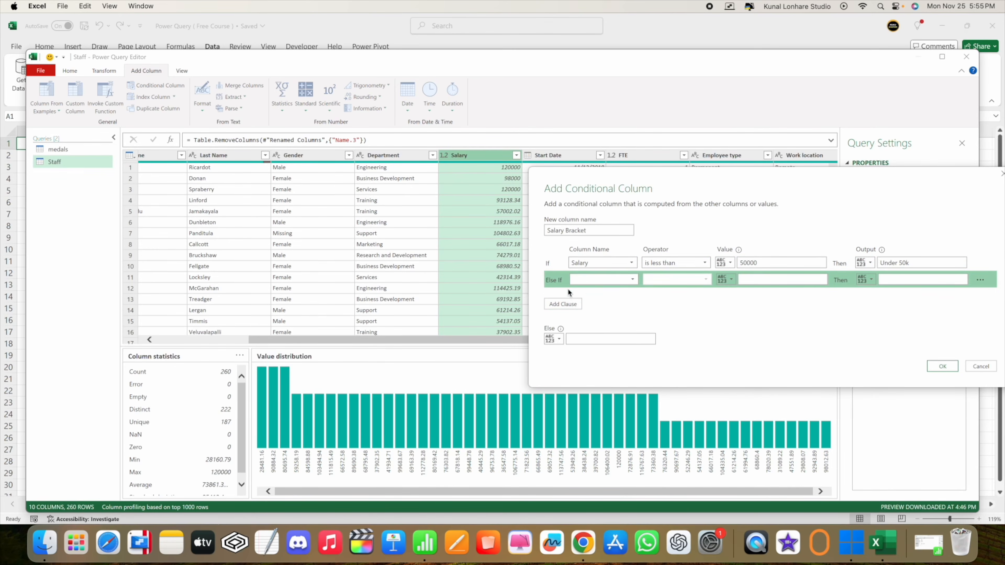
left_click(585, 281)
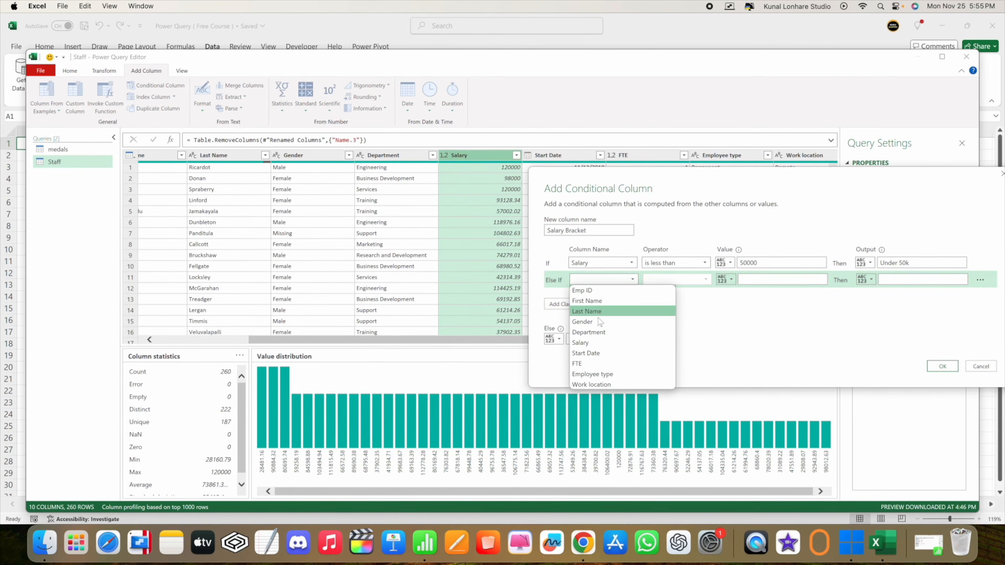
left_click(598, 342)
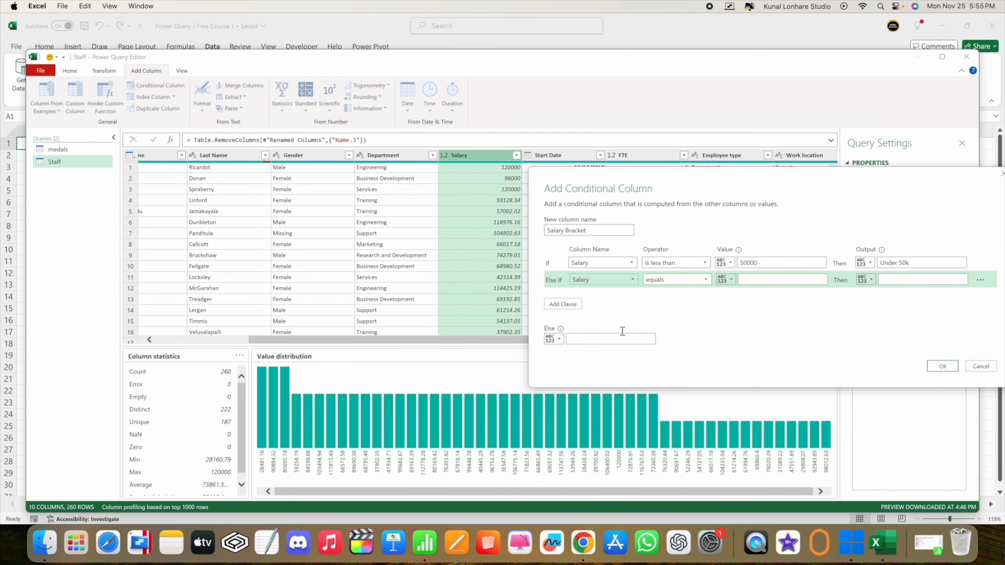
left_click(665, 282)
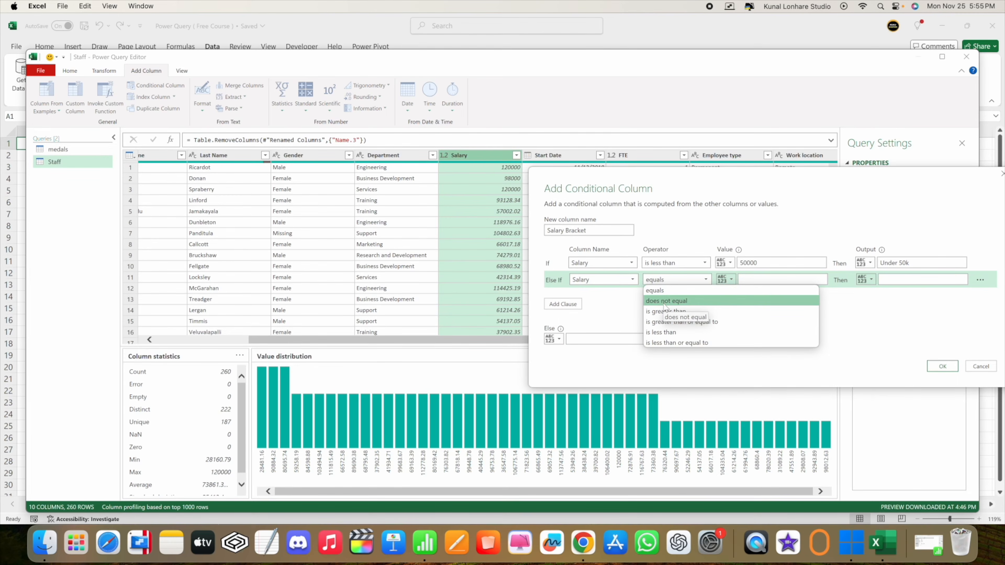
left_click(669, 332)
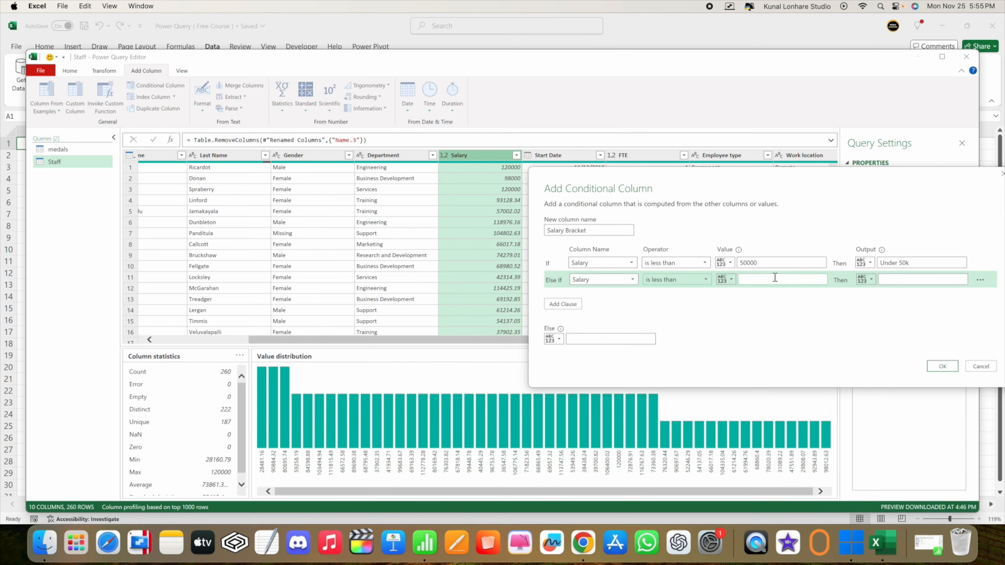
left_click(730, 263)
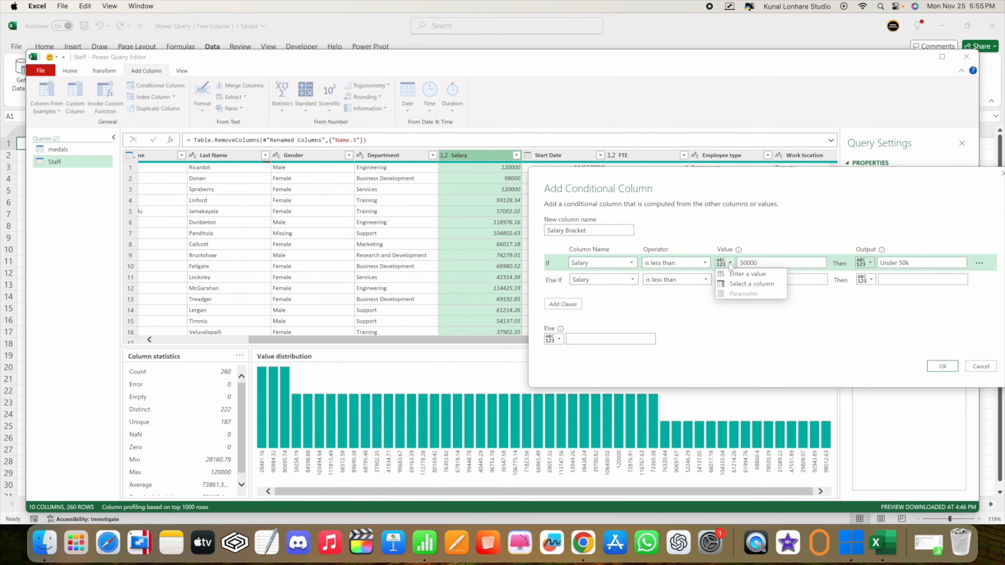
left_click(794, 279)
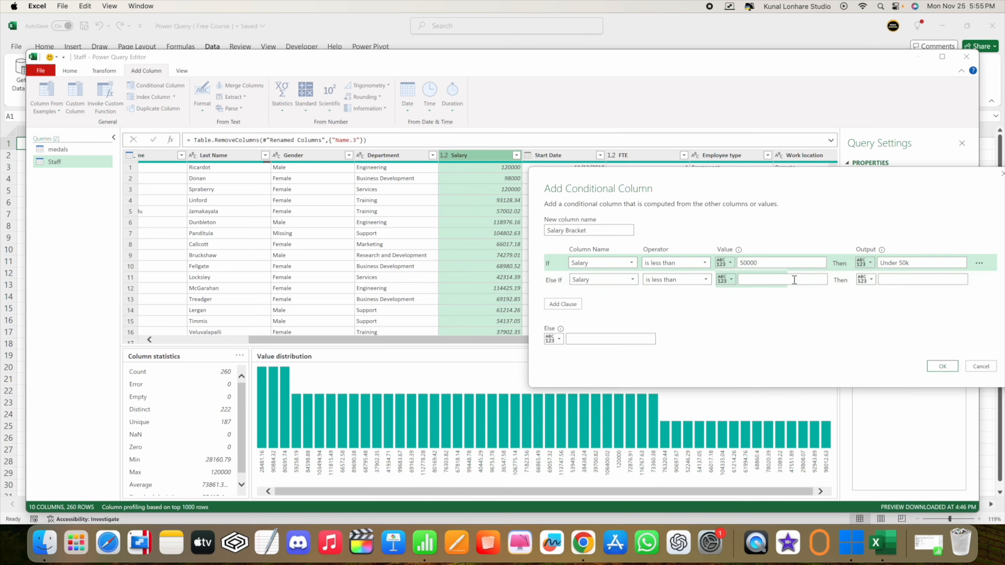
type("1000")
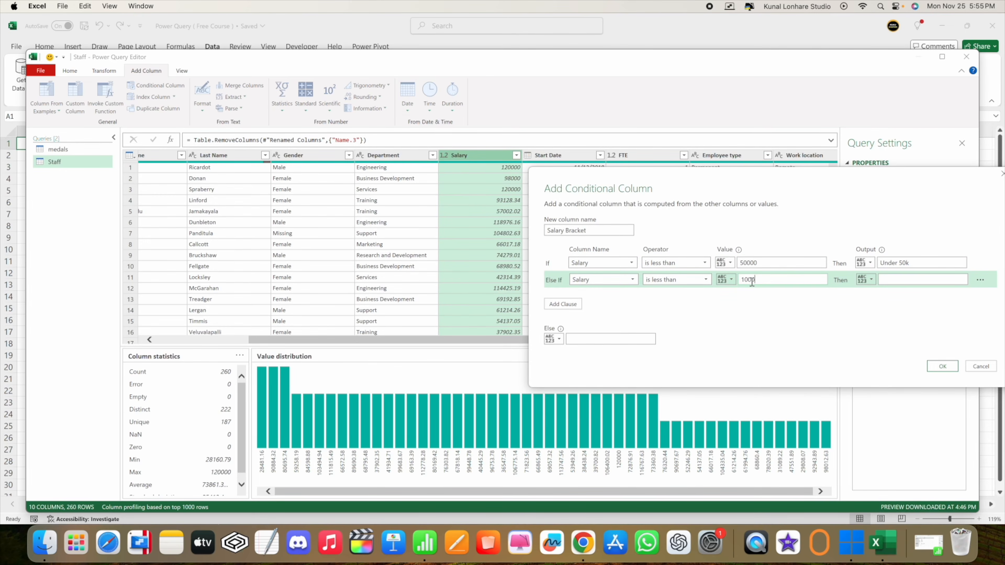
type("000")
key("BackSpace")
key("BackSpace")
key("BackSpace")
key("BackSpace")
key("BackSpace")
type("0000")
Label that clause '50k to 100k' and set the Else output to 'Above 100k'
left_click(900, 279)
type("50k to 100k")
type("A")
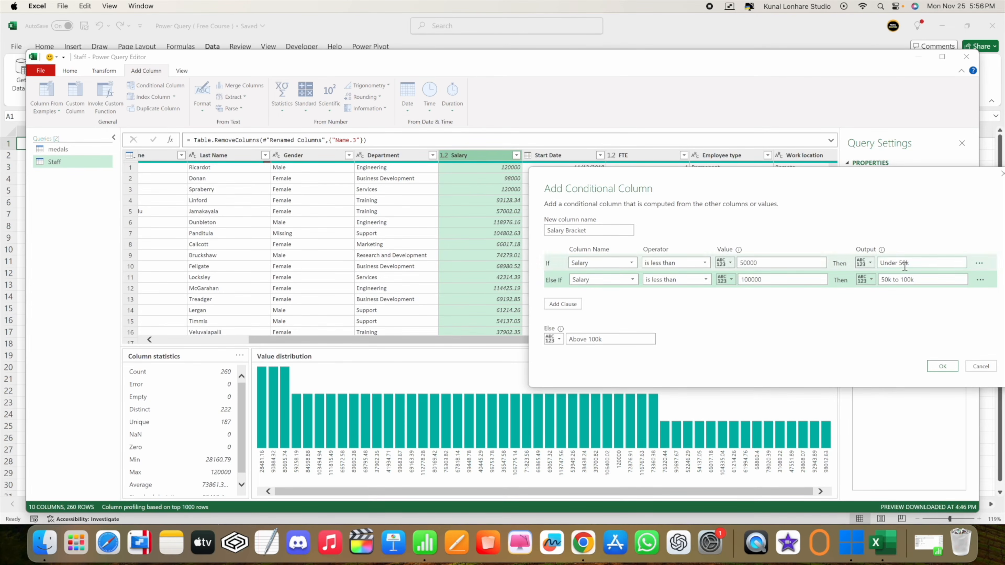
double_click(895, 264)
left_click(891, 278)
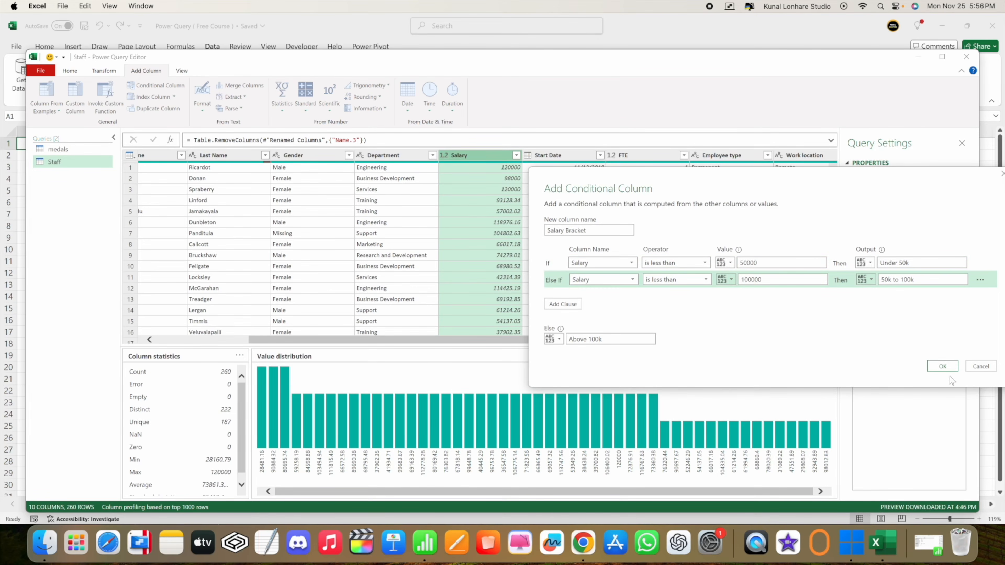
Create the Salary Bracket column, move it beside Salary, and select Start Date for statistics
left_click(943, 366)
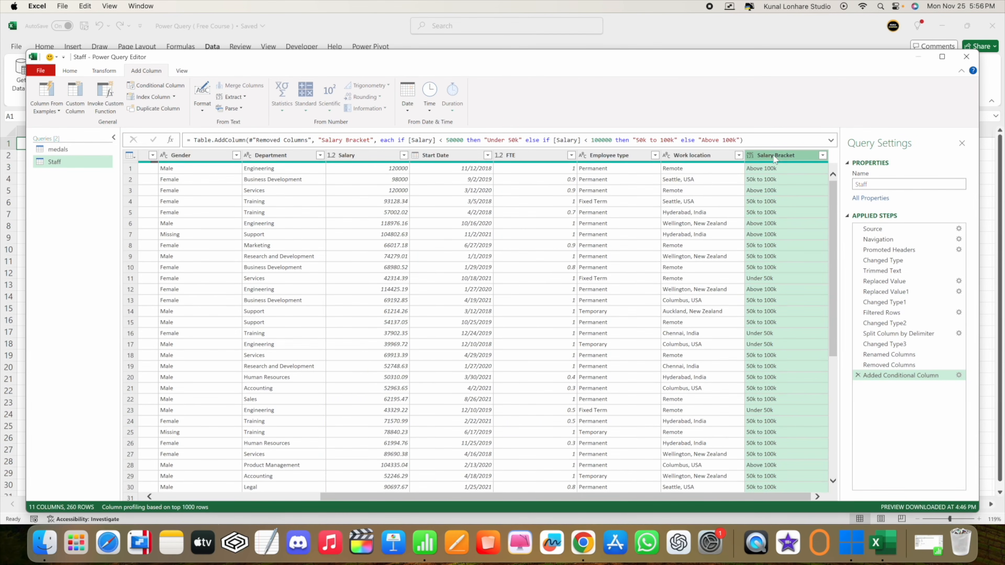
left_click_drag(780, 156, 435, 151)
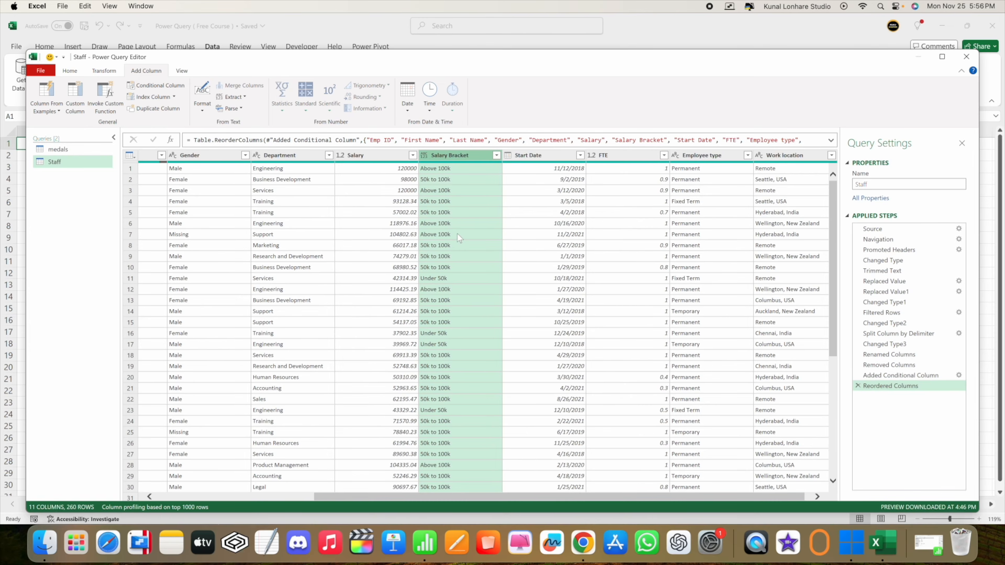
scroll(457, 234, "right", 1)
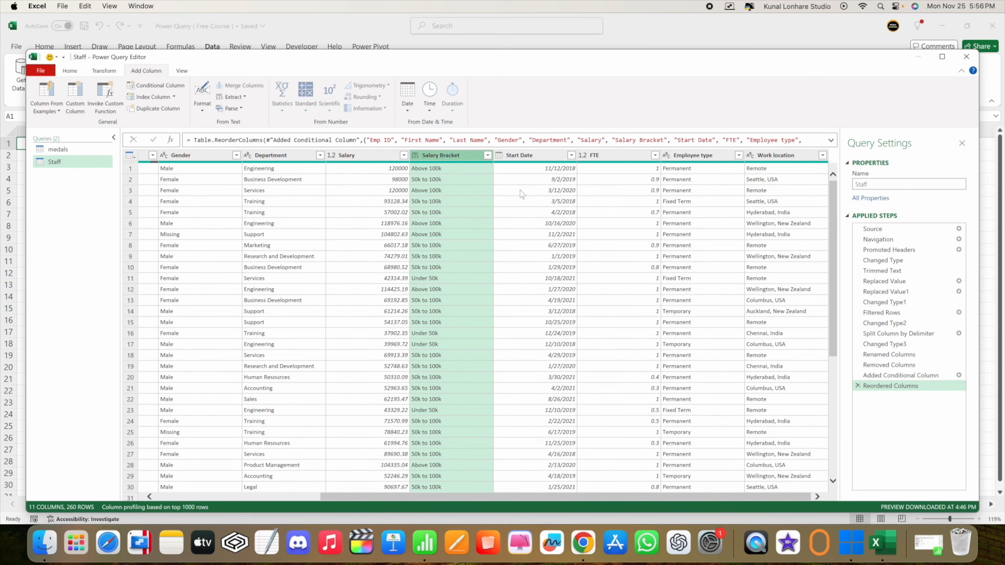
left_click(546, 156)
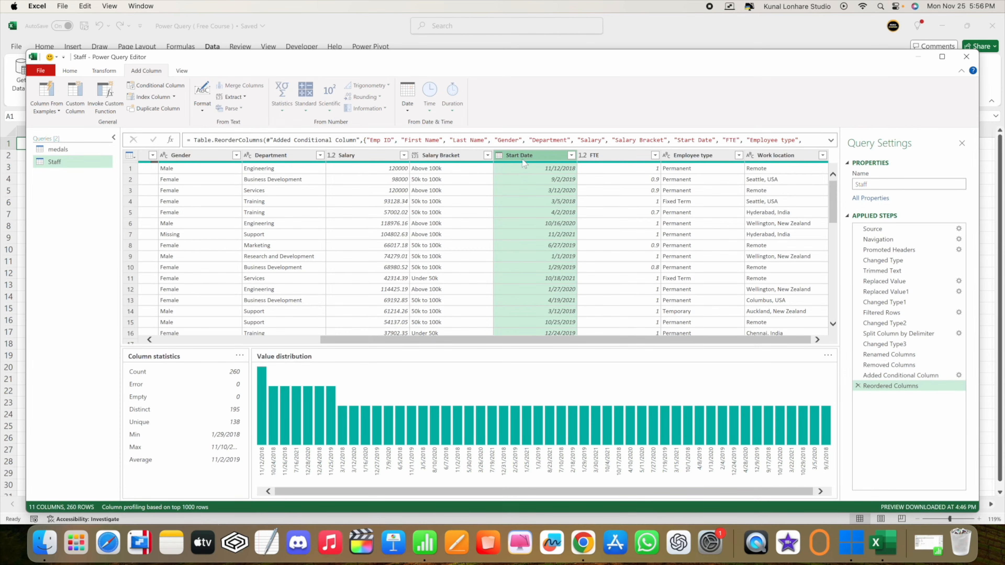
Add an Age column from Start Date and a Total Years column from Age, then select FTE
left_click(409, 104)
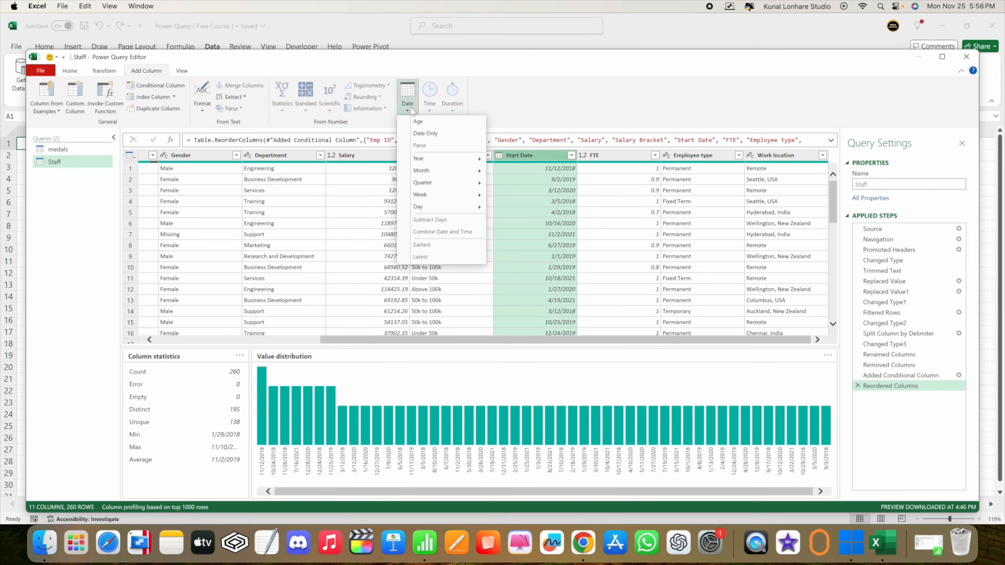
left_click(418, 121)
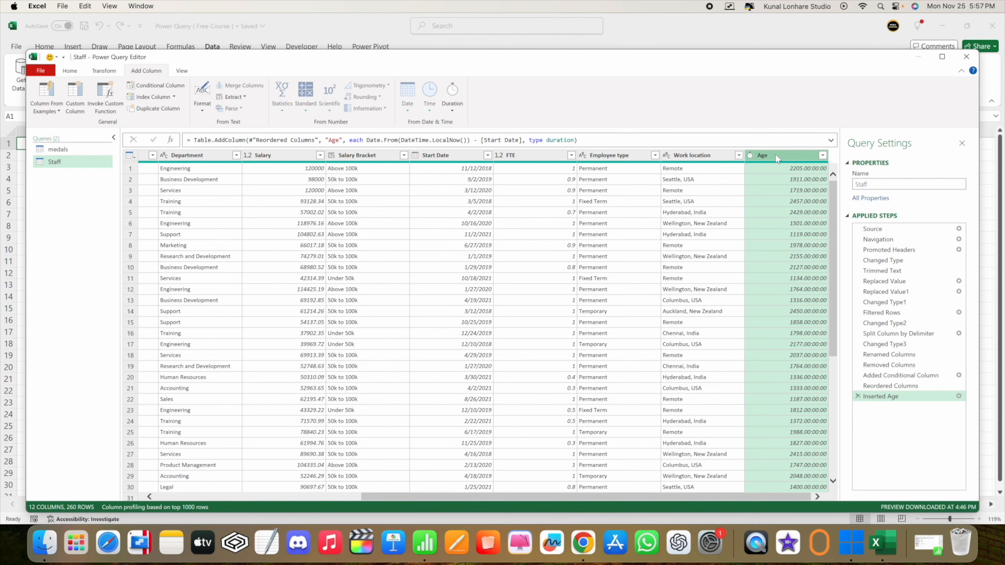
left_click(453, 107)
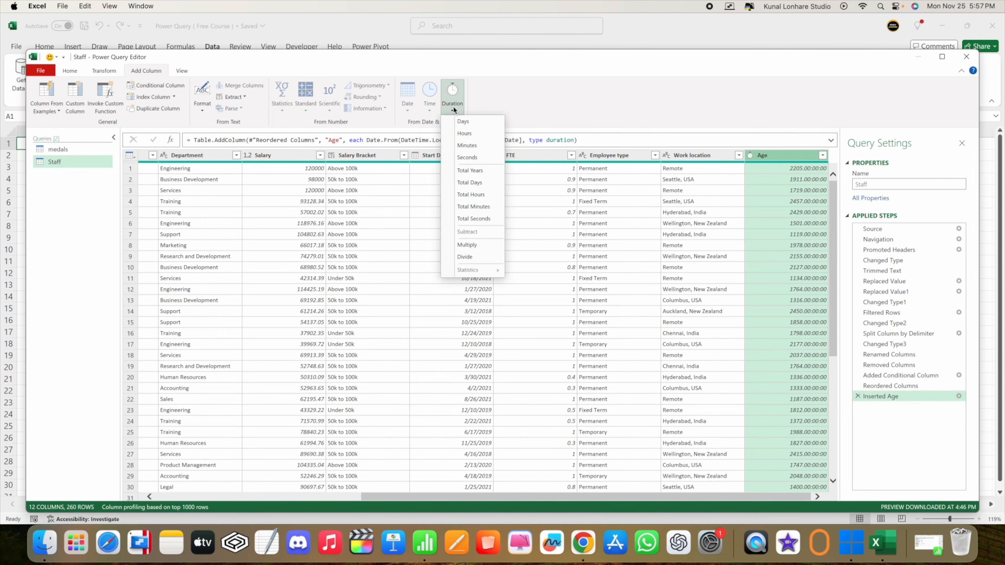
left_click(471, 171)
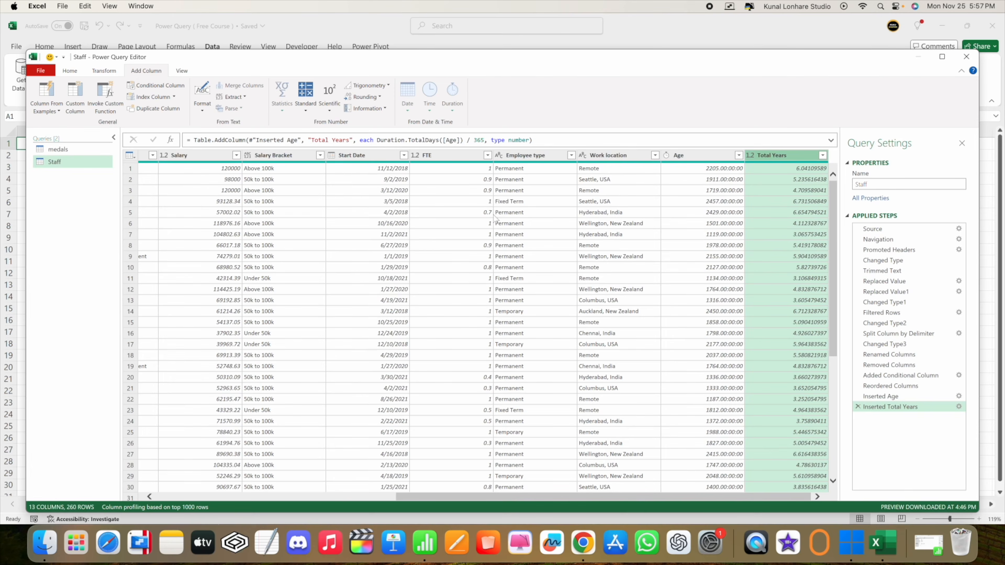
left_click(444, 157)
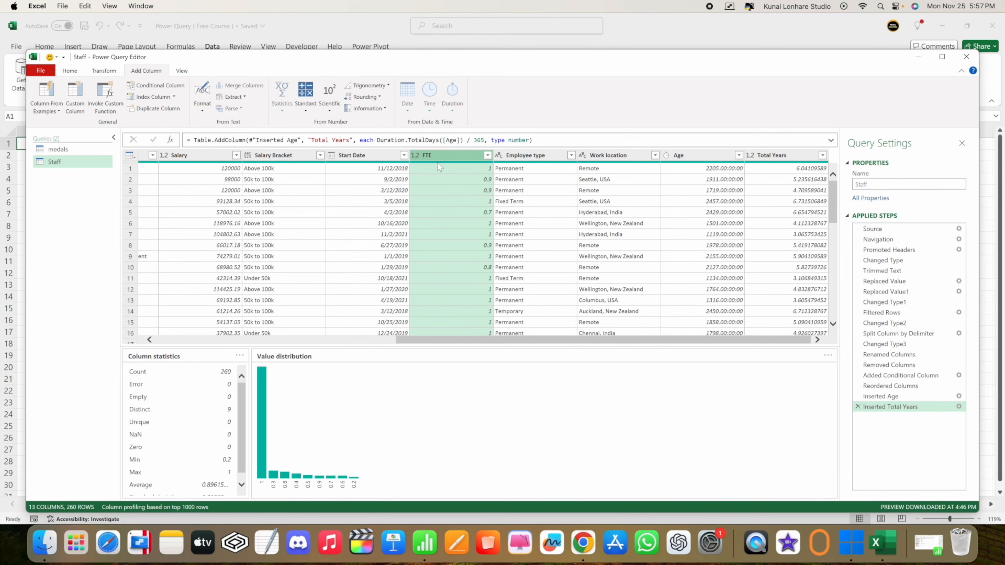
mouse_move(440, 167)
In the Numbers notes, enter 'M - Query' in A21 and 'coding' in B21, then return to Excel
left_click(928, 543)
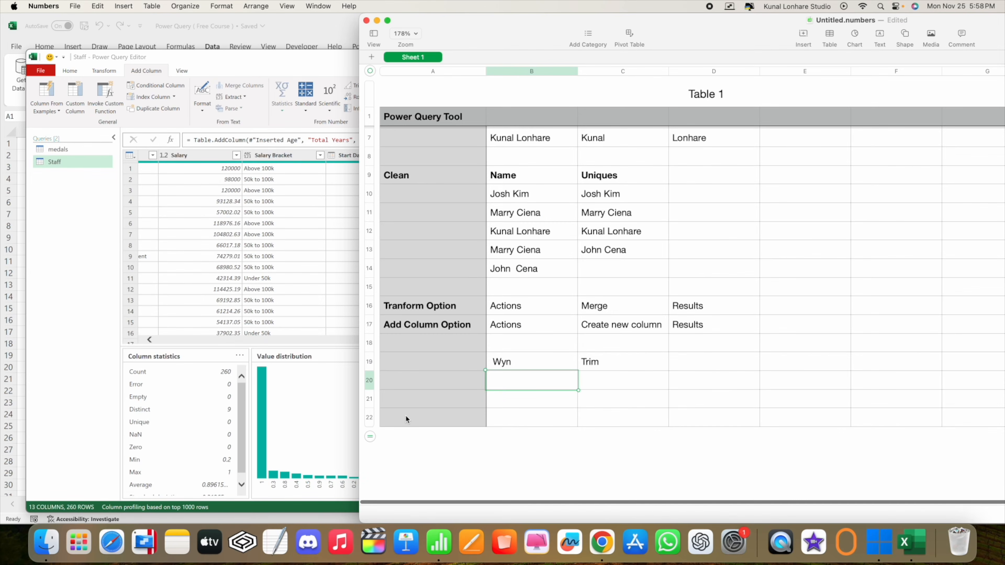
left_click(428, 399)
type("M - ")
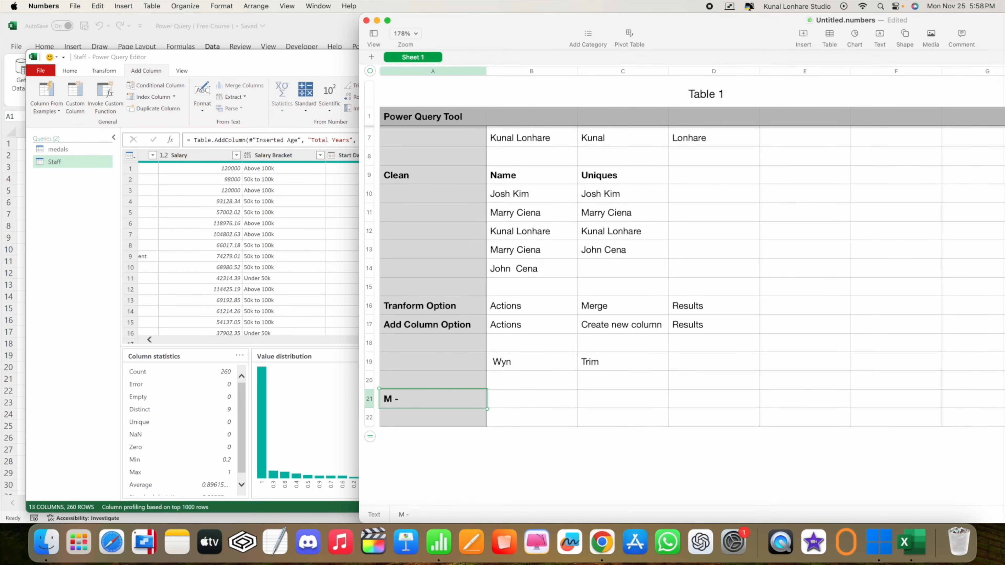
type("Query")
key("Tab")
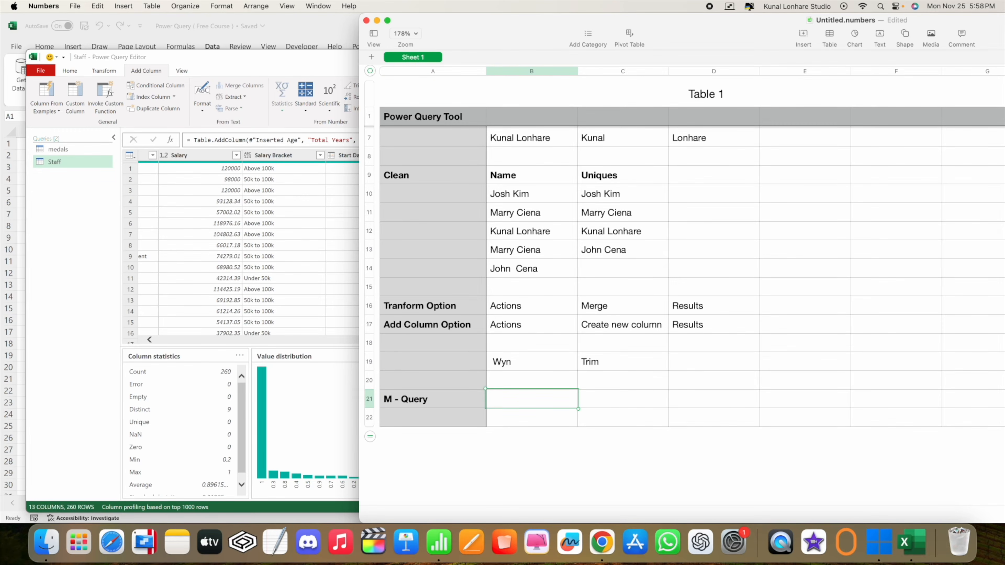
type("coding")
key("Return")
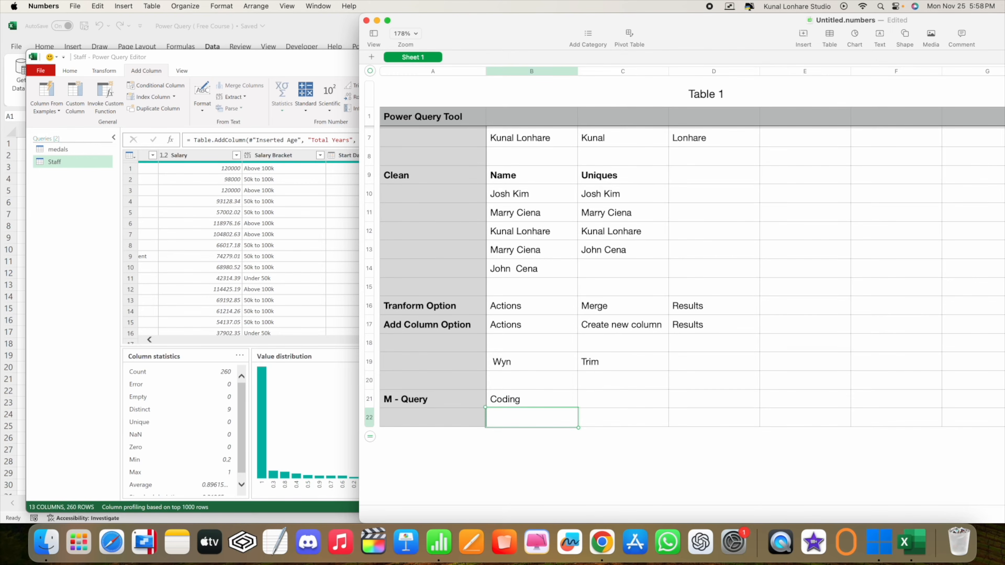
left_click(538, 401)
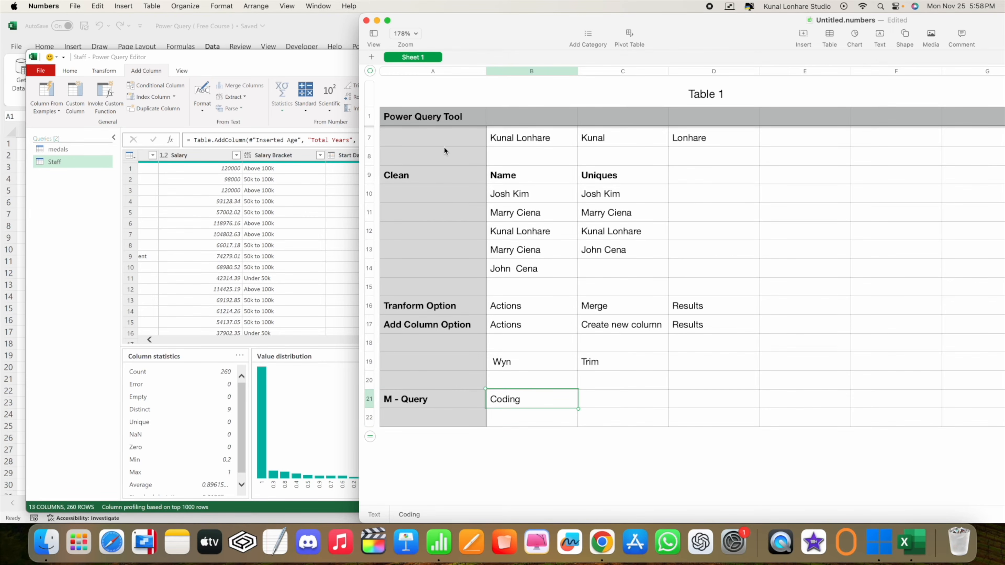
left_click(378, 20)
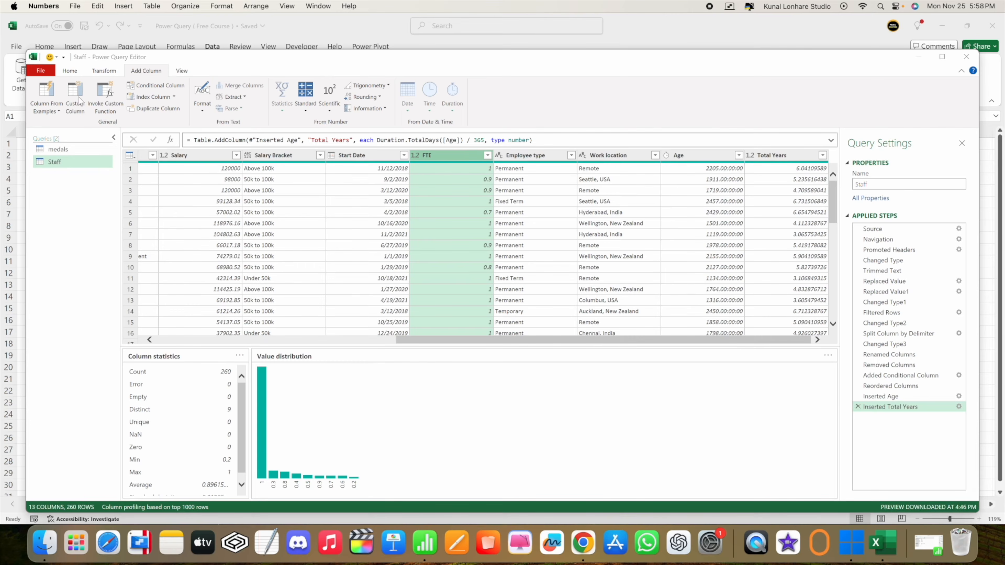
left_click(274, 60)
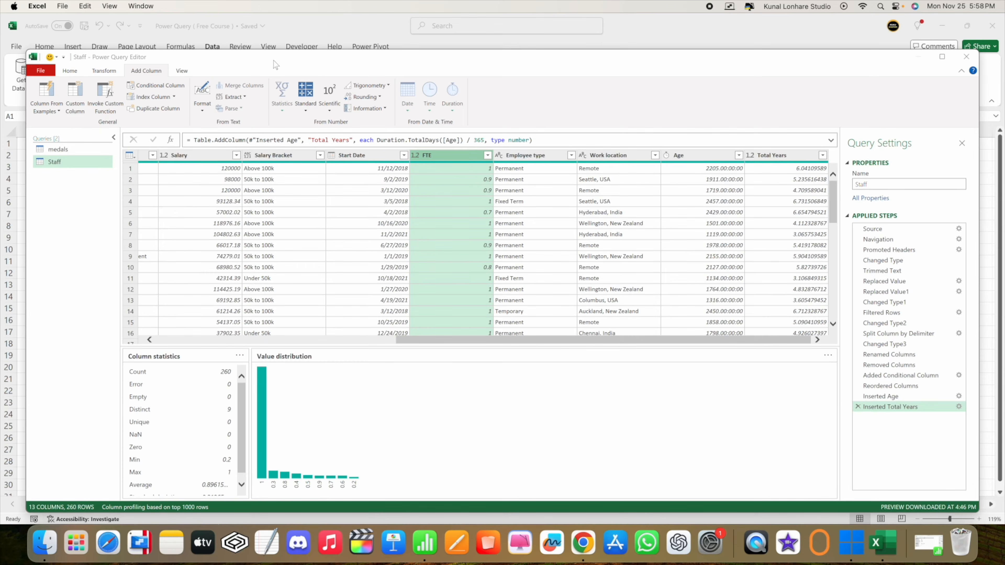
Add custom column 'Emploees Types' with formula if [FTE] = 1 then "full time" else "part time"
left_click(76, 97)
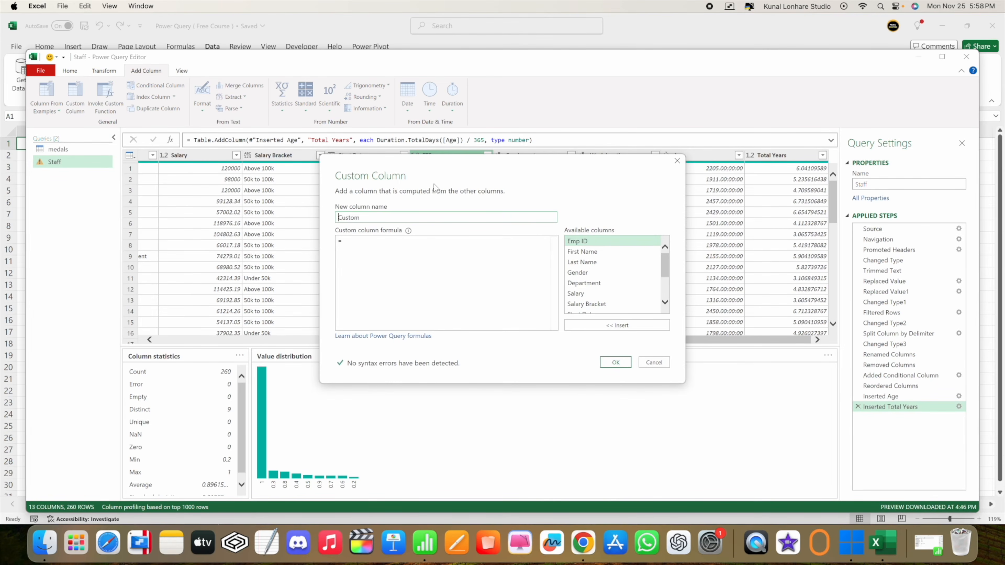
left_click_drag(444, 175, 678, 201)
double_click(573, 240)
type("Emploees")
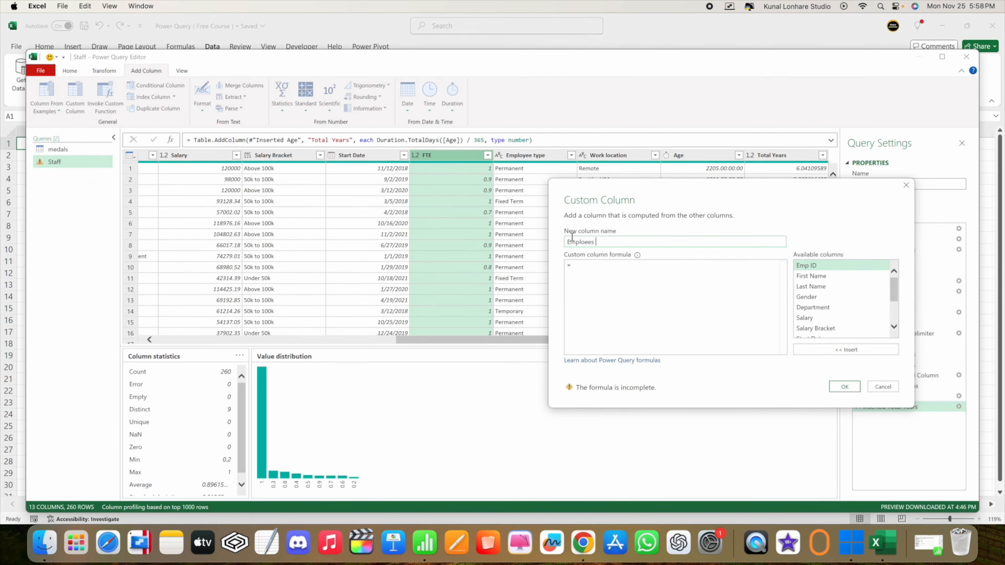
type("T")
type("ypes")
type("if")
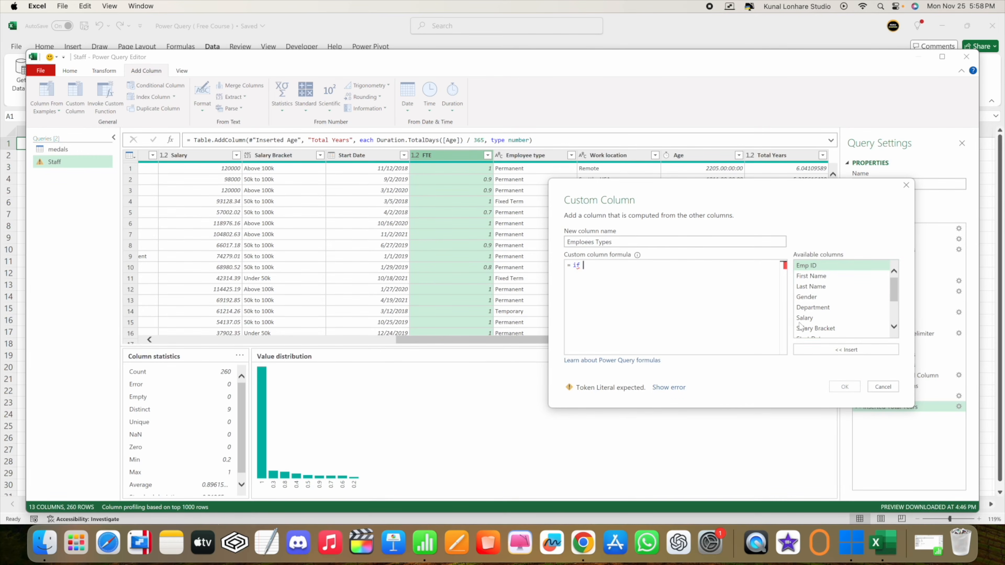
scroll(828, 320, "down", 1)
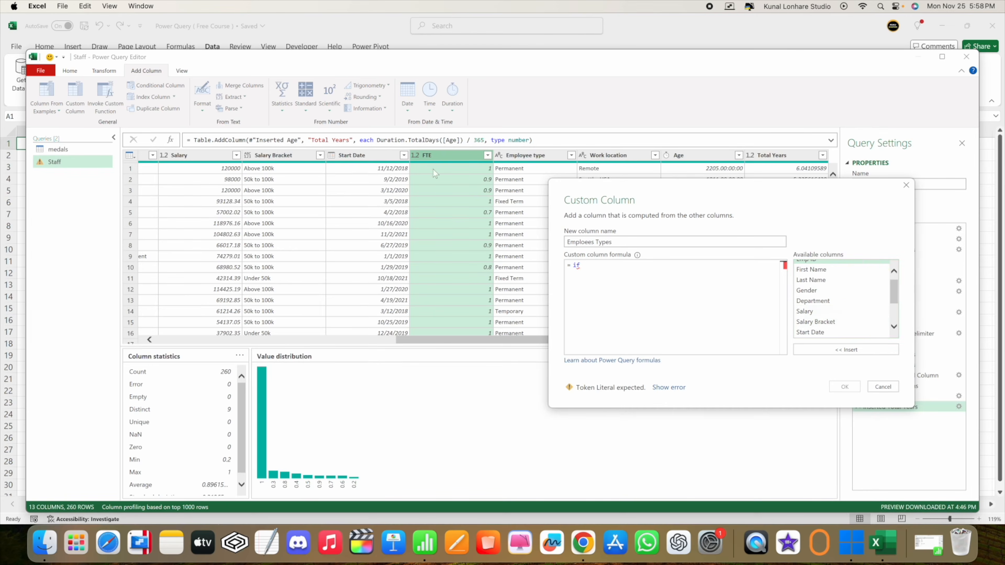
scroll(846, 313, "down", 2)
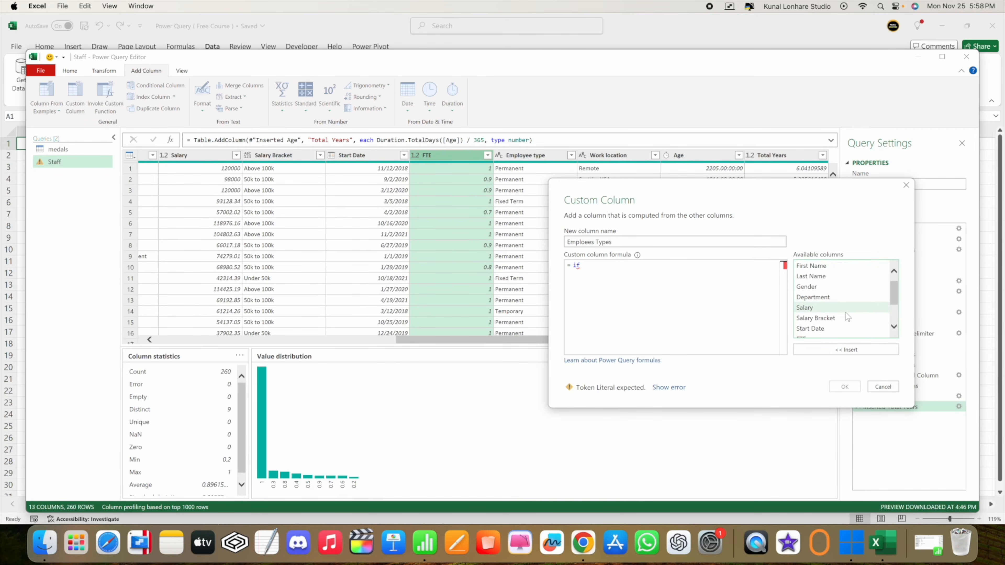
scroll(847, 317, "down", 3)
left_click(827, 297)
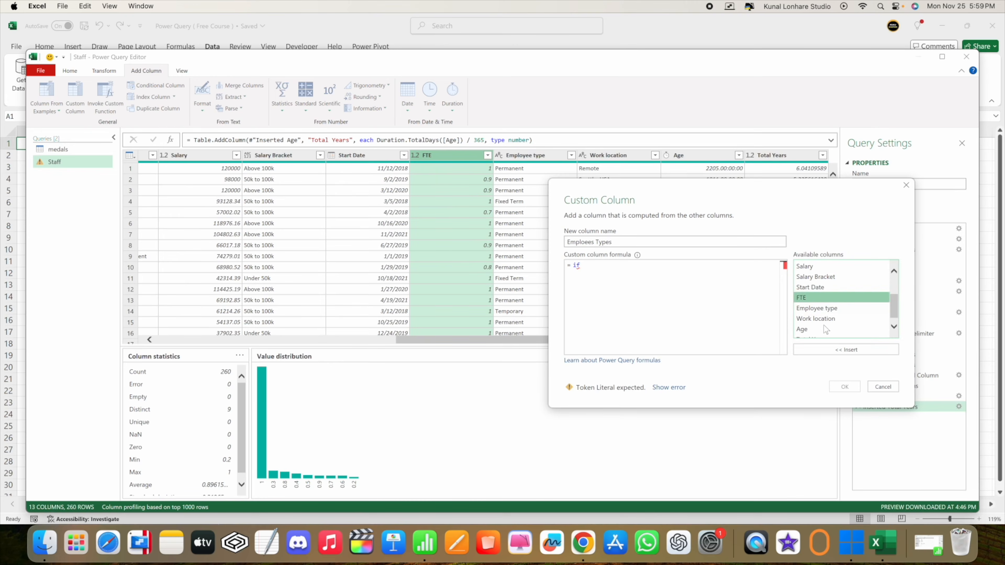
left_click(847, 350)
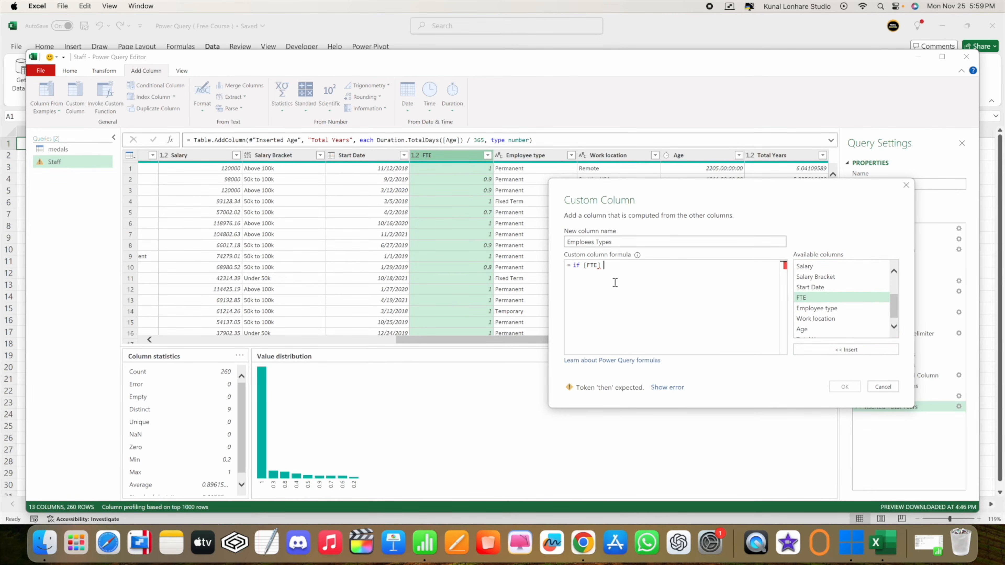
type("= ")
type("1 yhe")
key("BackSpace")
key("BackSpace")
key("BackSpace")
type("then ")
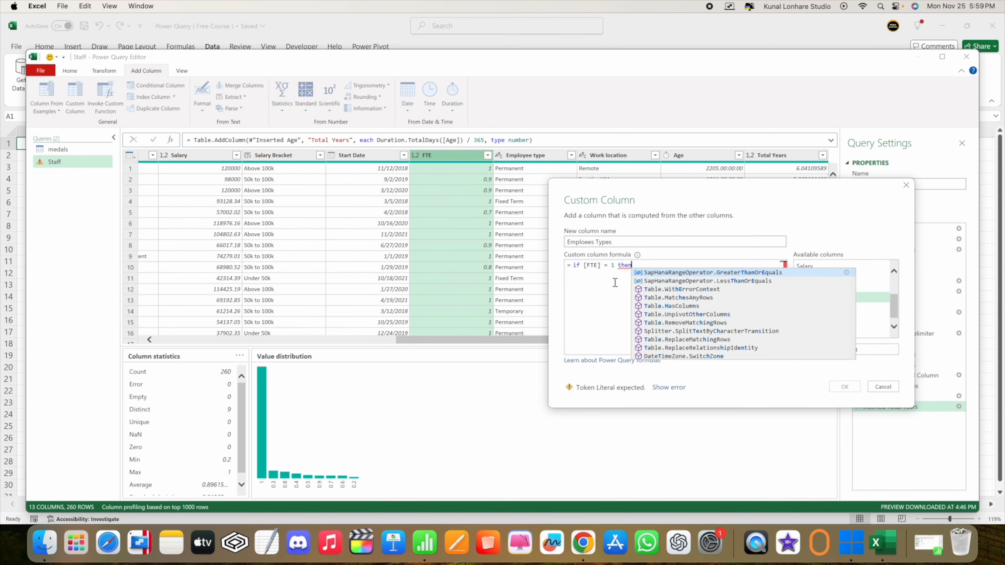
type("\"f")
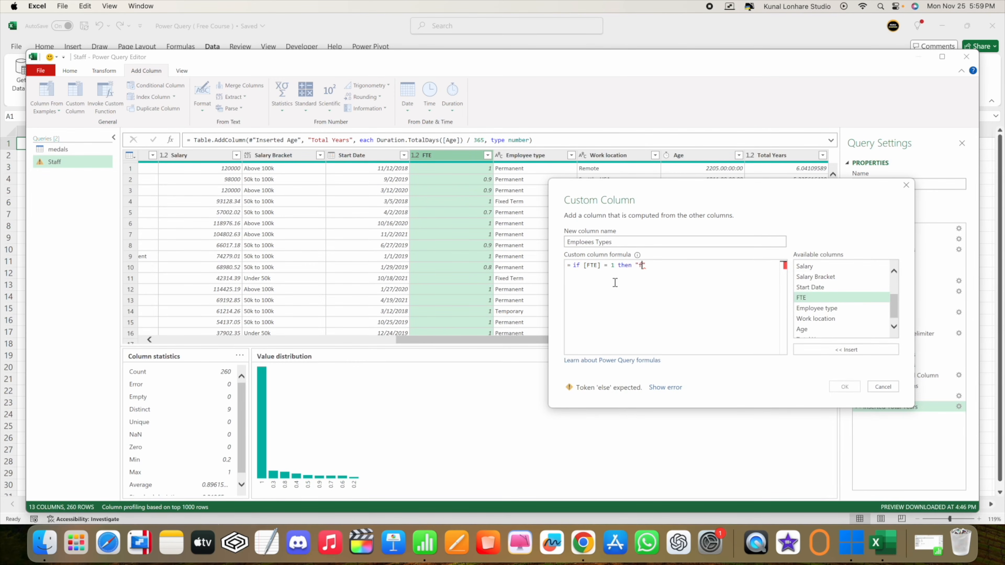
type("ull time\" else")
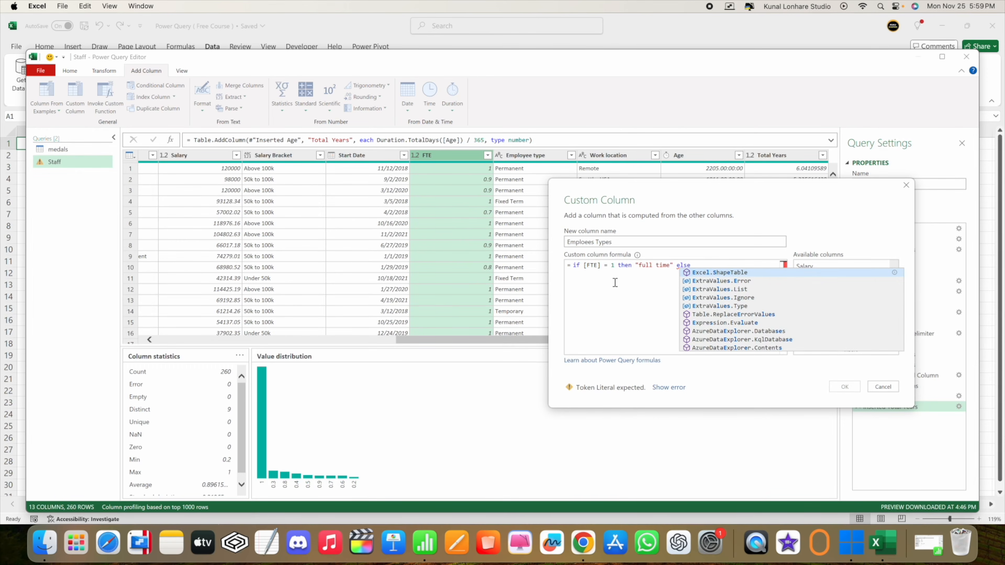
type(" \"part time")
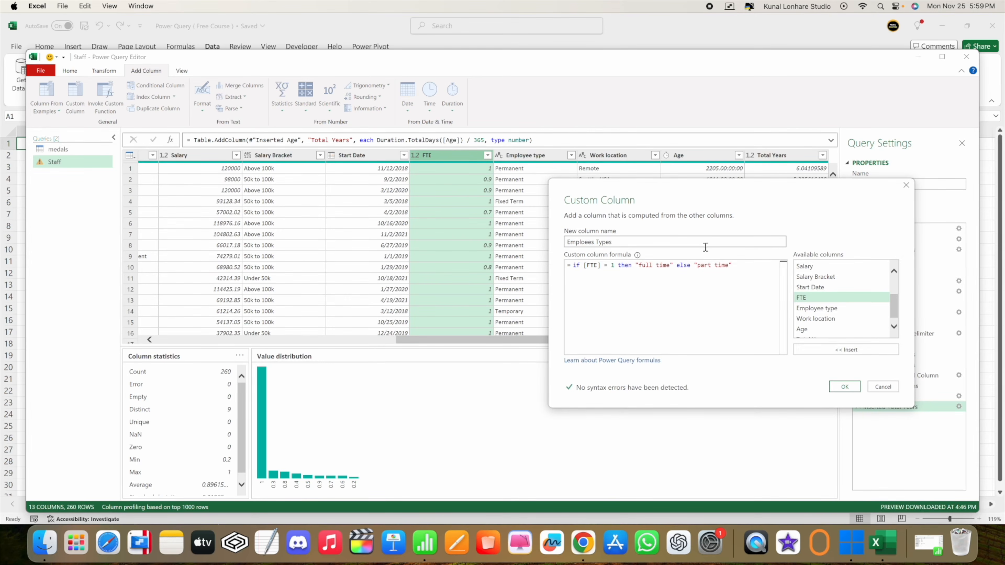
left_click(845, 387)
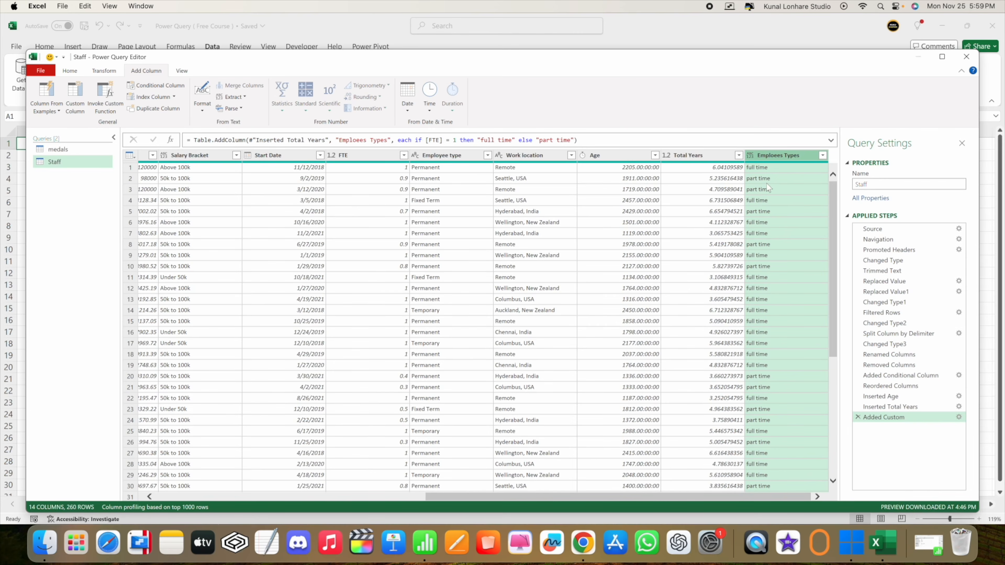
Move the Emploees Types column beside FTE and open the Added Custom step's settings
left_click_drag(771, 157, 422, 174)
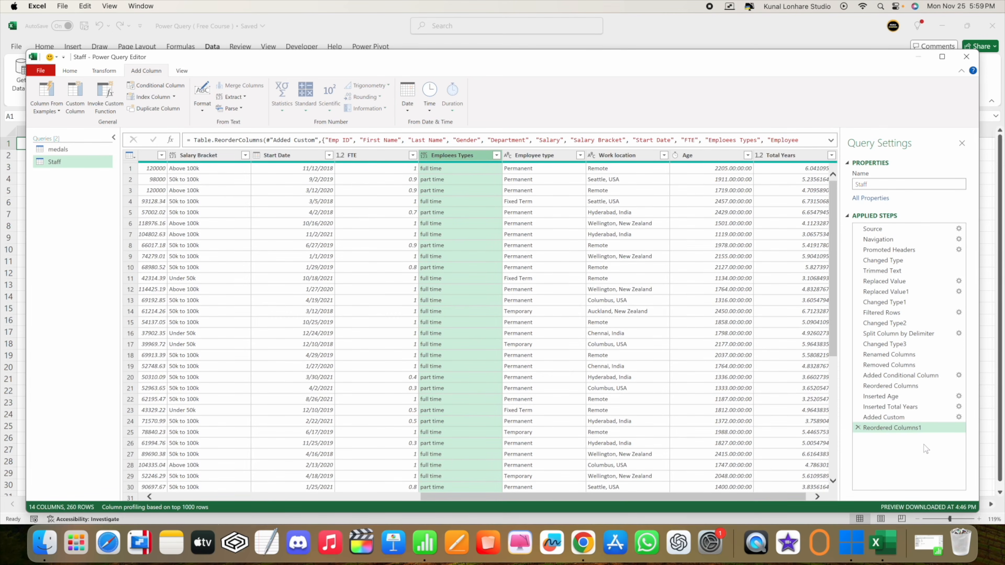
left_click(952, 417)
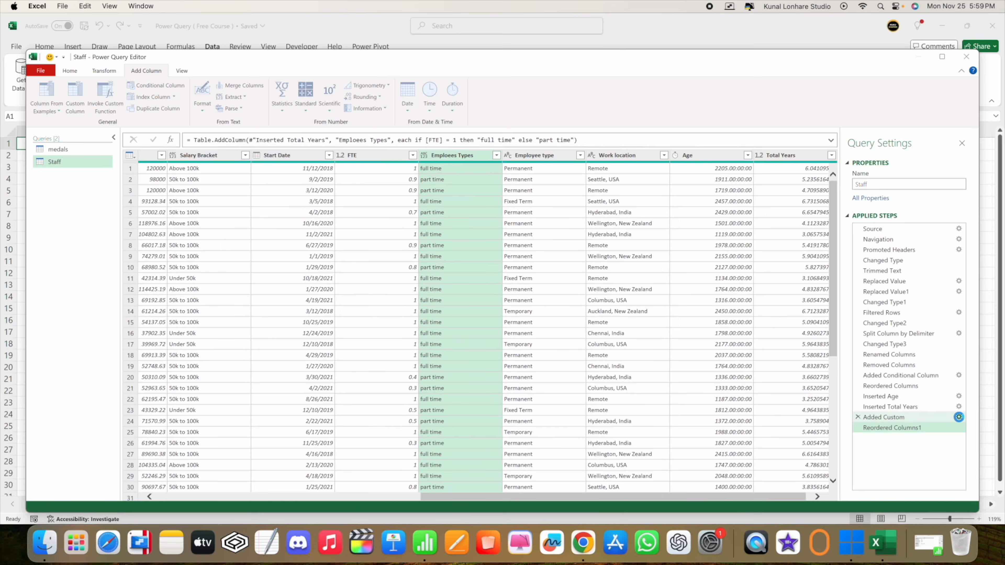
left_click(959, 417)
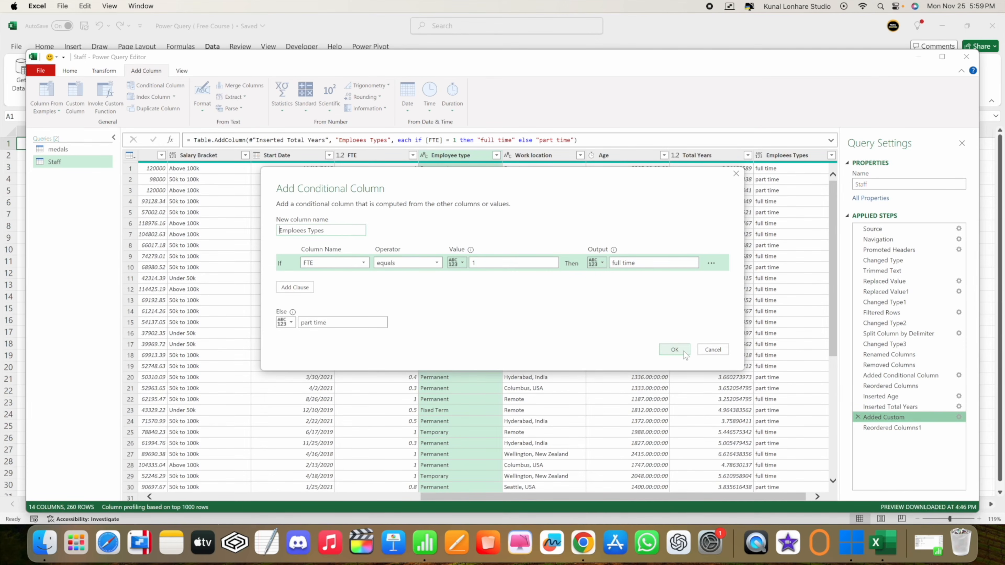
Close the column settings and view the Reordered Columns1 step with employee types beside FTE
left_click(675, 350)
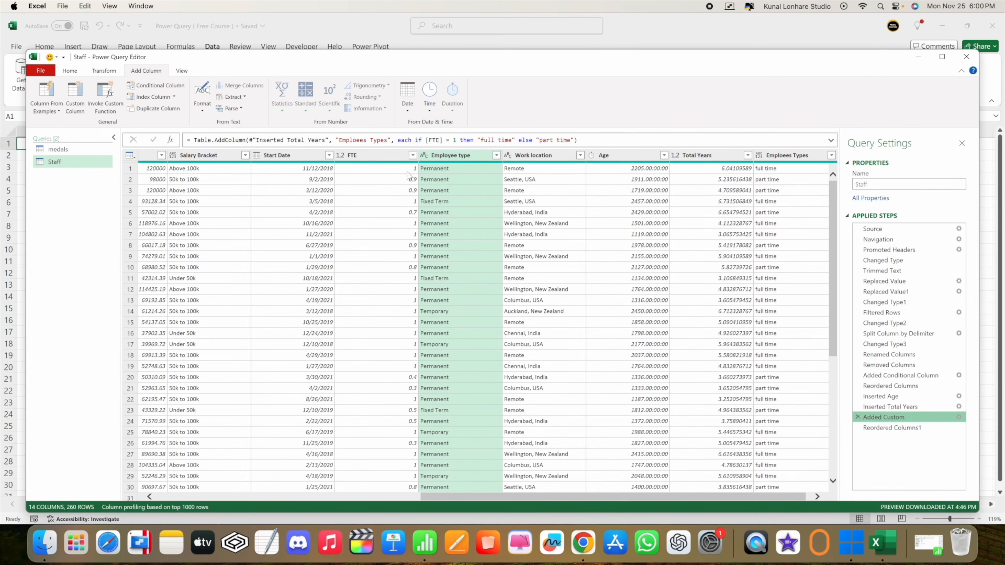
left_click(882, 429)
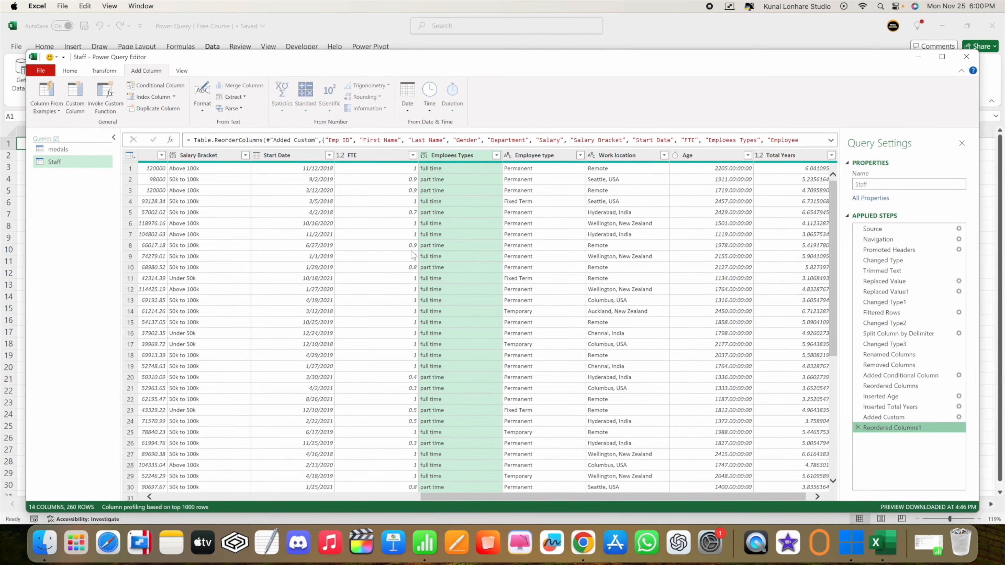
Cancel a new custom column and switch to the Kuku Courses lesson page in the browser
left_click(75, 97)
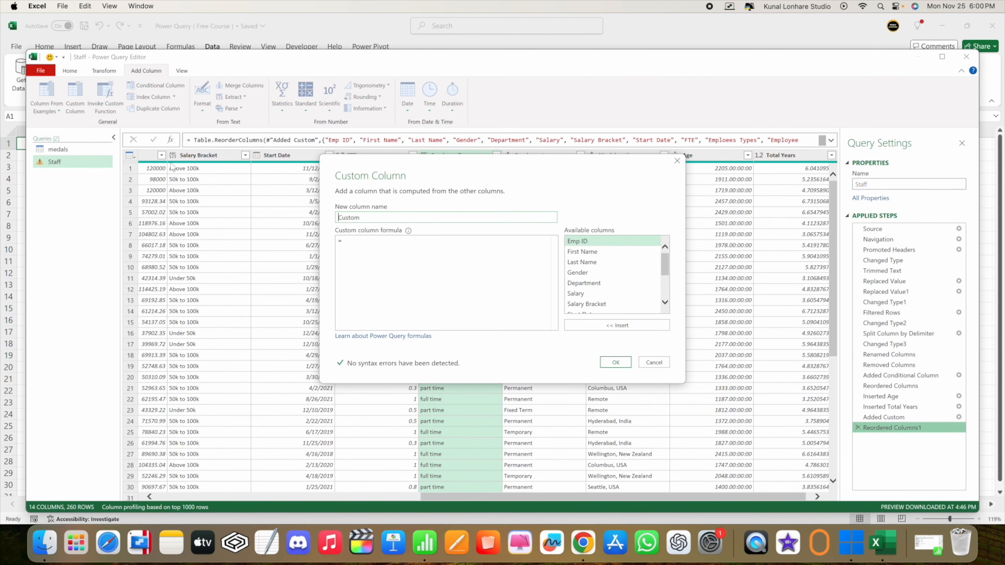
left_click(654, 362)
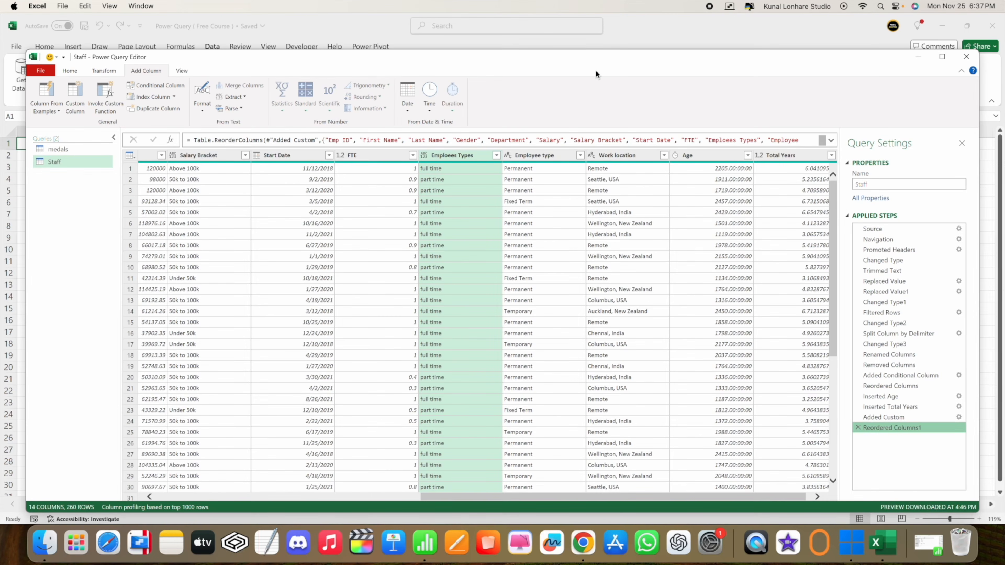
key("ctrl+Right")
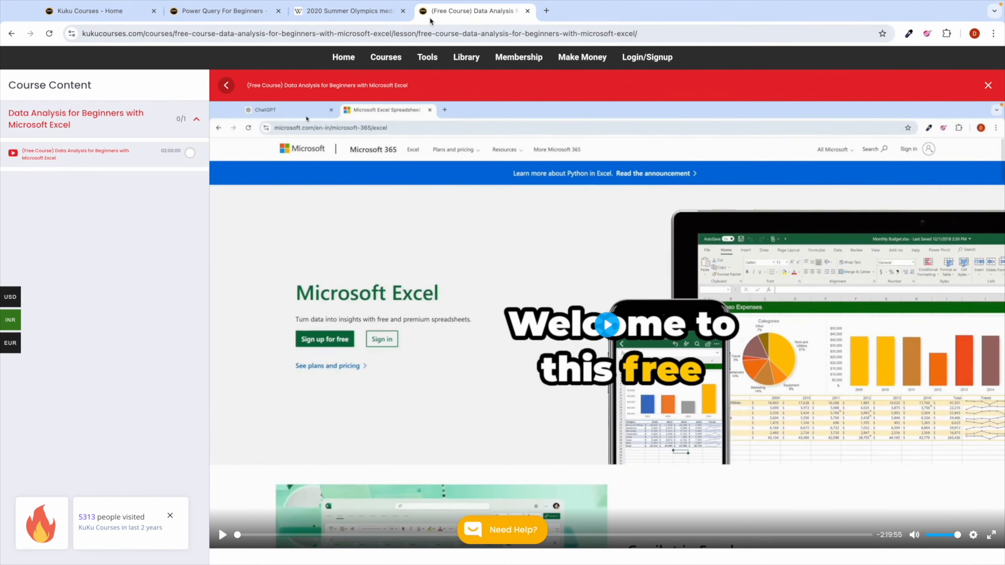
In a new Chrome tab, search Google for 'chatgpt' and open the chatgpt.com result
left_click(547, 10)
type("cha")
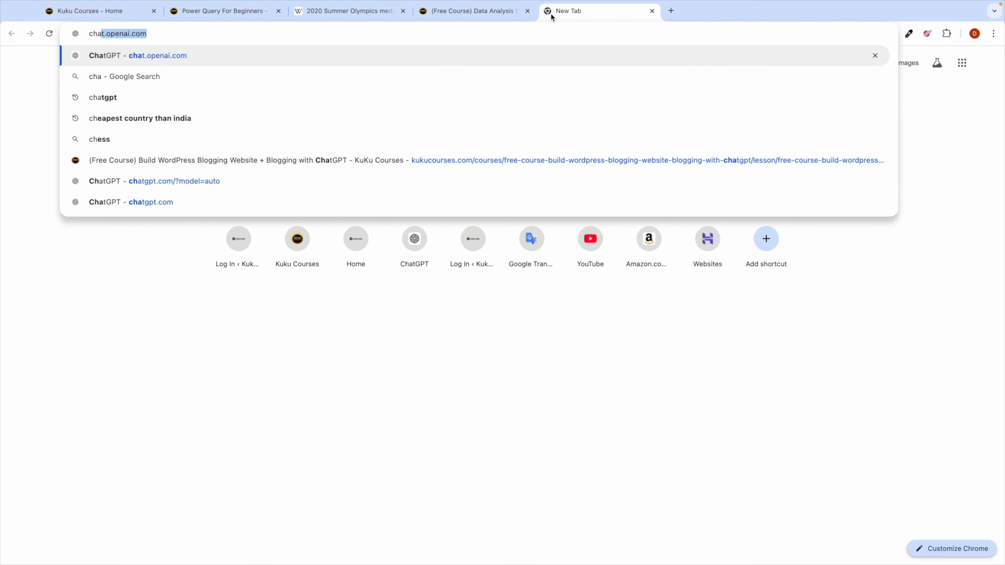
type("tgpt")
key("Return")
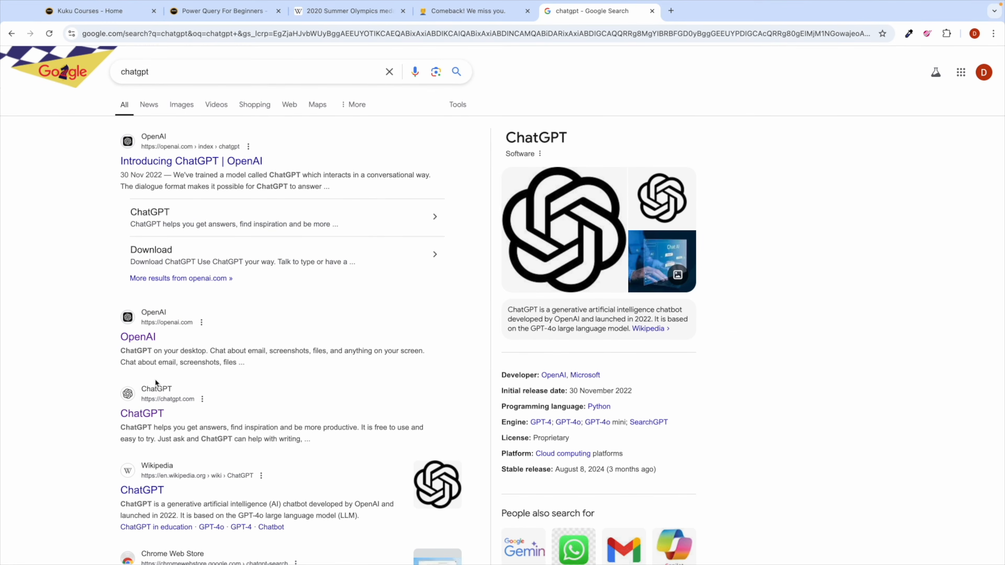
scroll(156, 379, "up", 5)
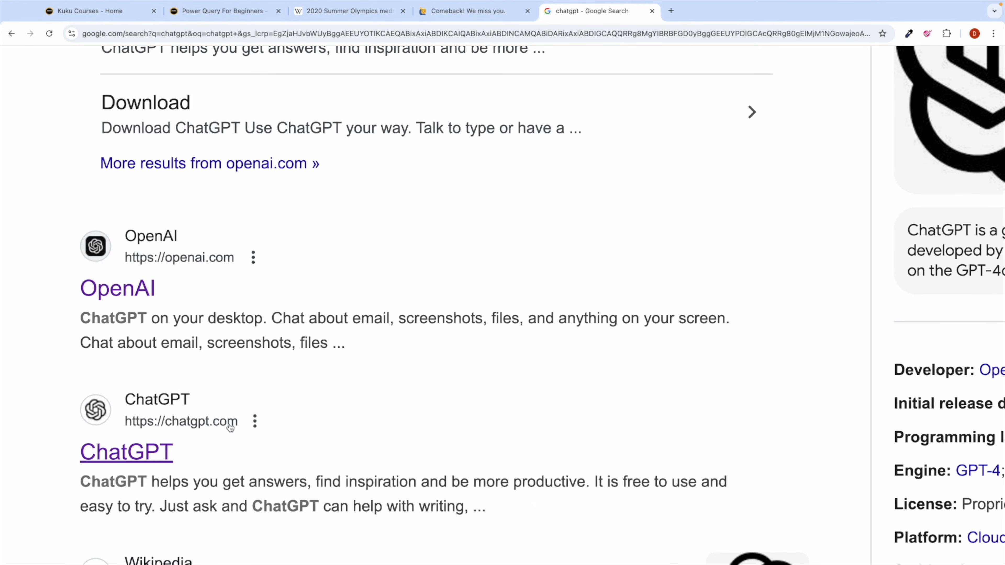
scroll(230, 421, "down", 5)
scroll(230, 423, "down", 2)
left_click(143, 413)
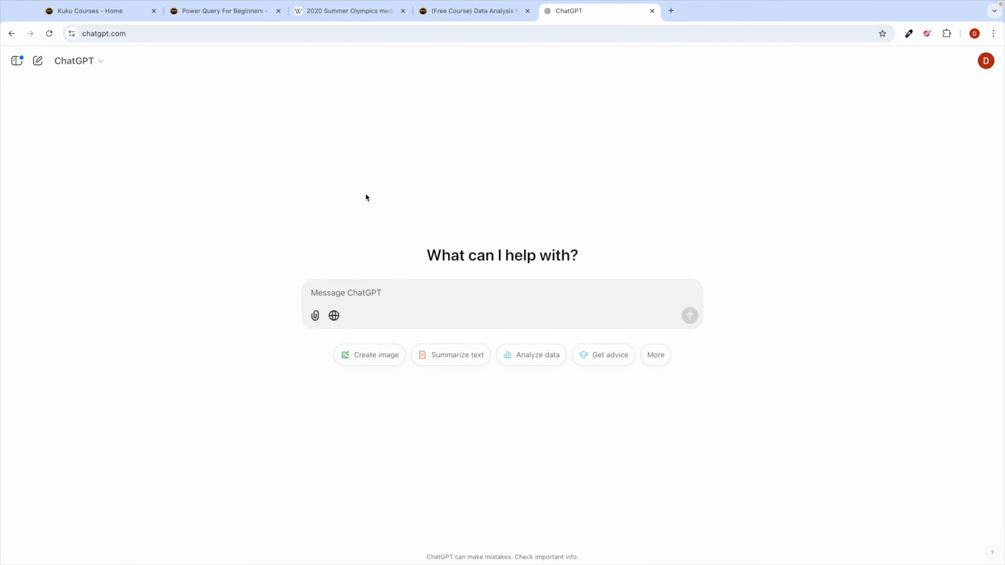
Send a 'hi' greeting to ChatGPT in the browser
key("ctrl+Left")
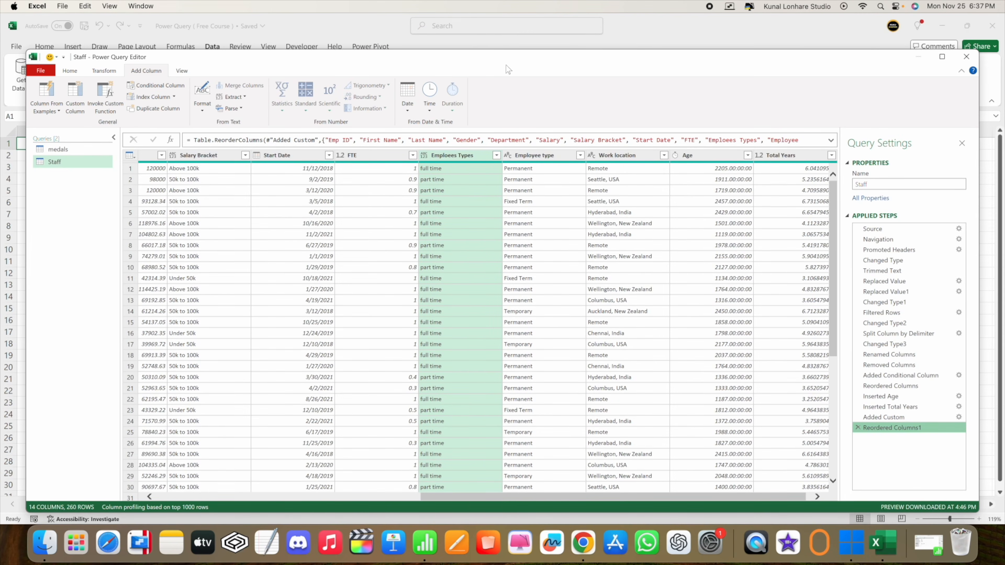
key("ctrl+Right")
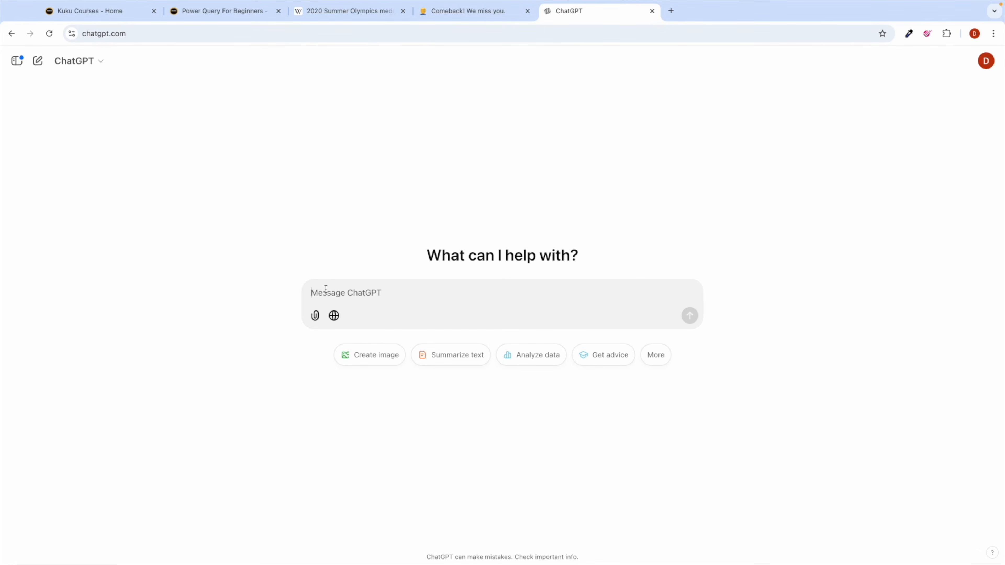
type("hi")
key("Return")
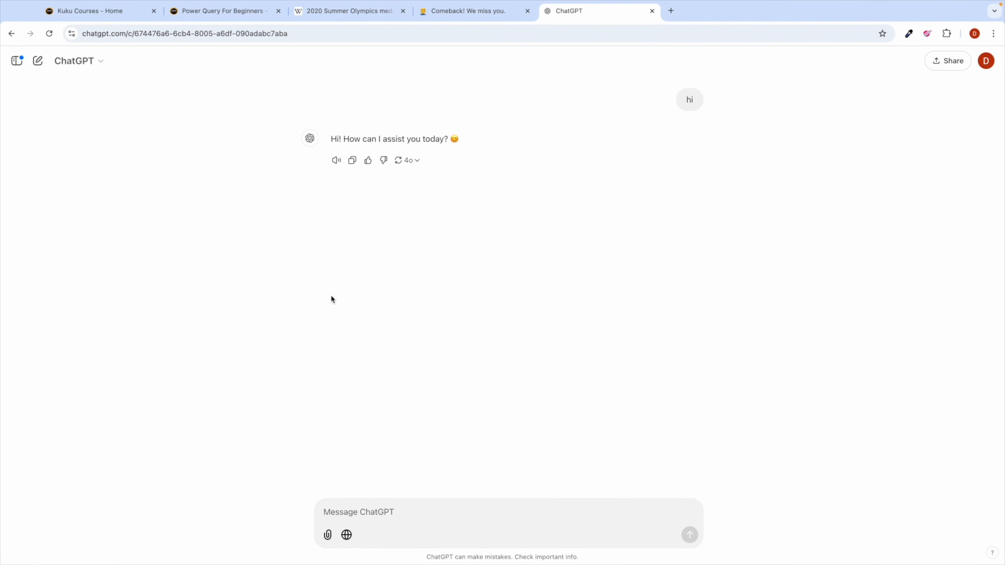
Ask ChatGPT 'How many states US has?'
key("Caps_Lock")
type("How many states")
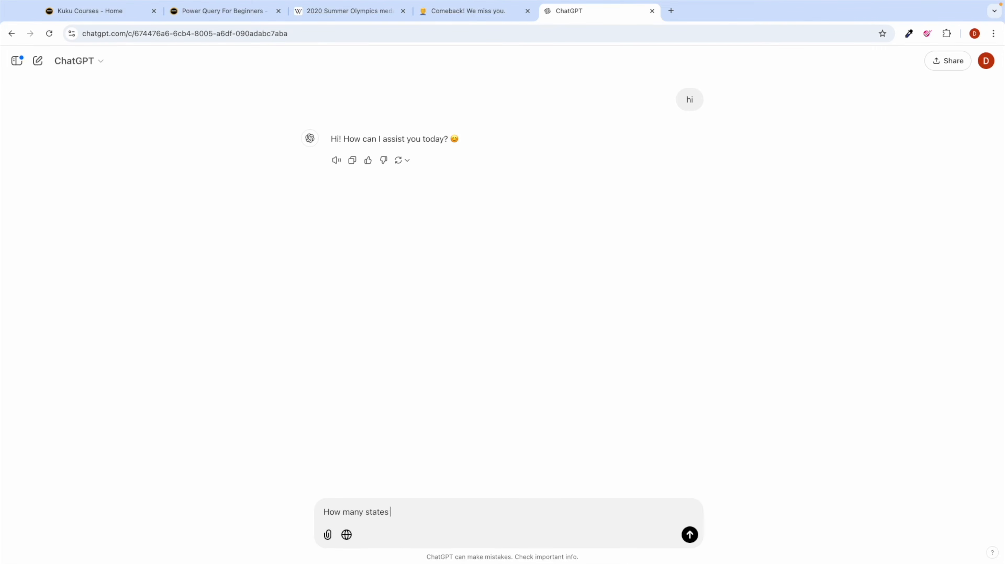
type(" u")
key("Caps_Lock")
key("BackSpace")
type("US has?")
key("Return")
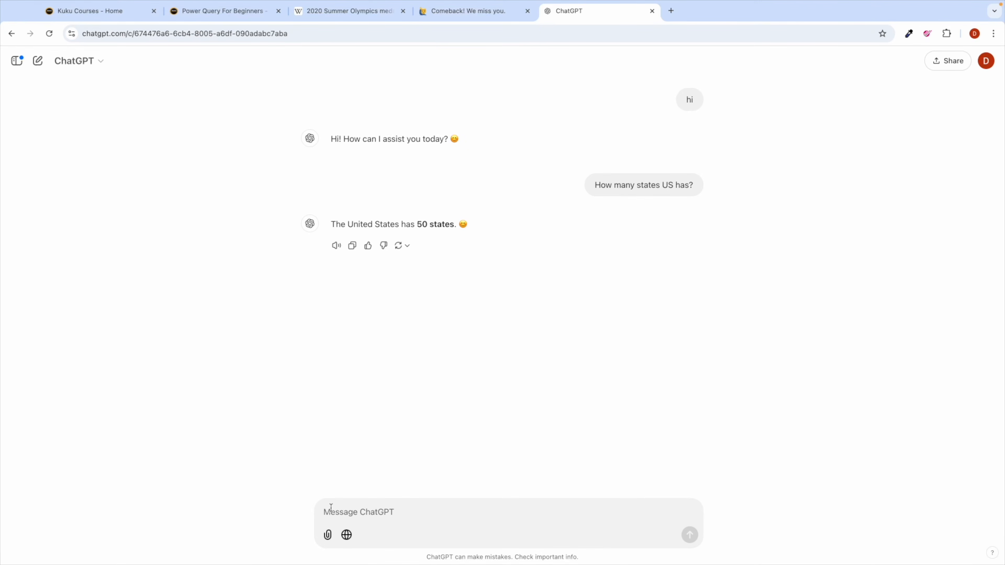
Send the follow-up 'name them', then switch back to the Power Query Editor desktop
type("na")
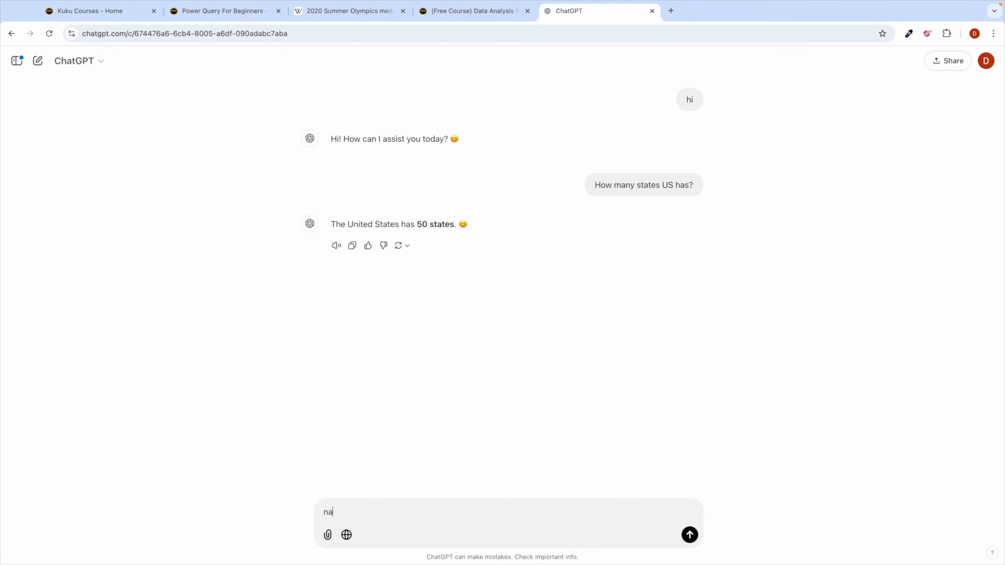
type("me then")
key("BackSpace")
type("m")
key("Return")
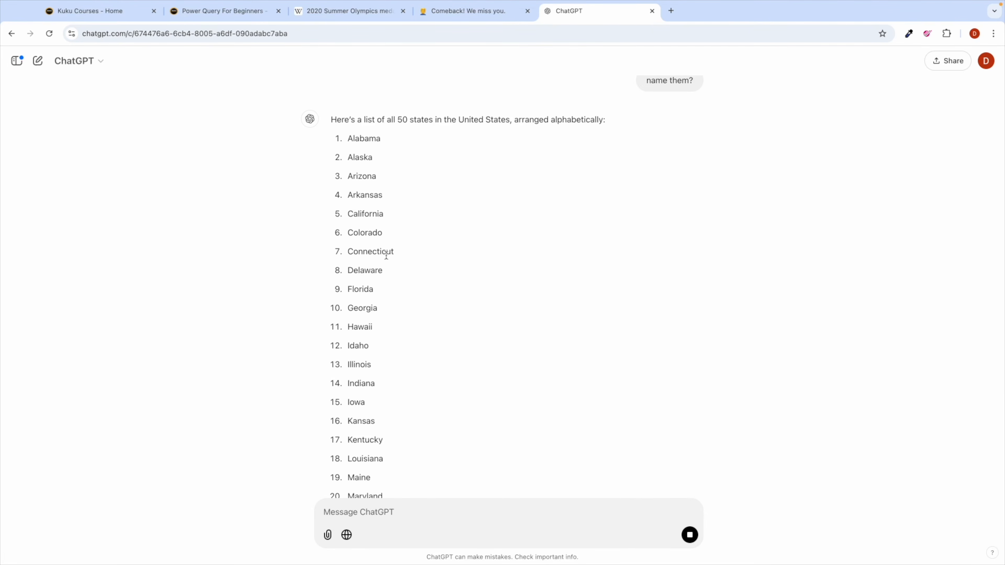
key("ctrl+Left")
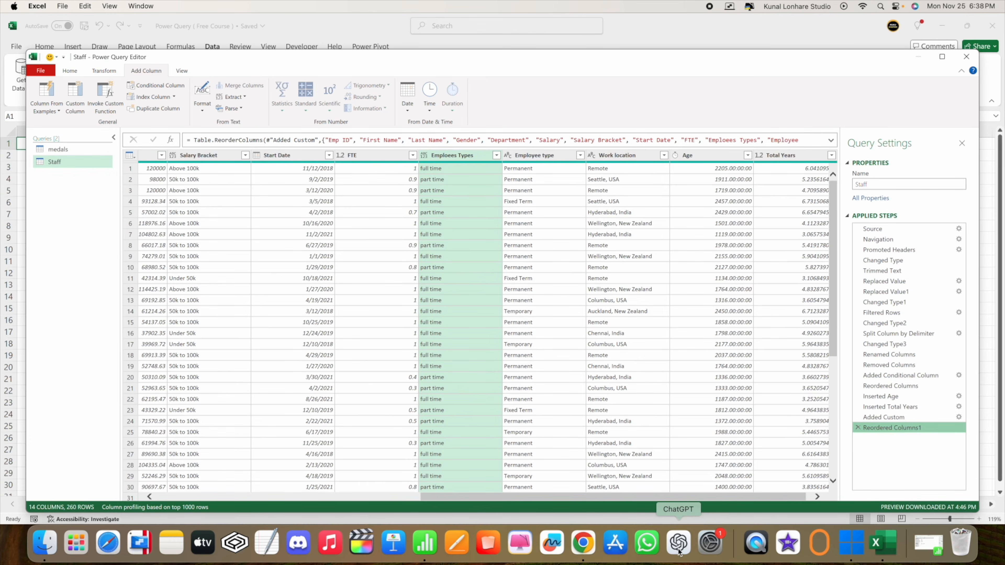
Launch the ChatGPT desktop app over the Power Query Editor and reposition its window
left_click(679, 542)
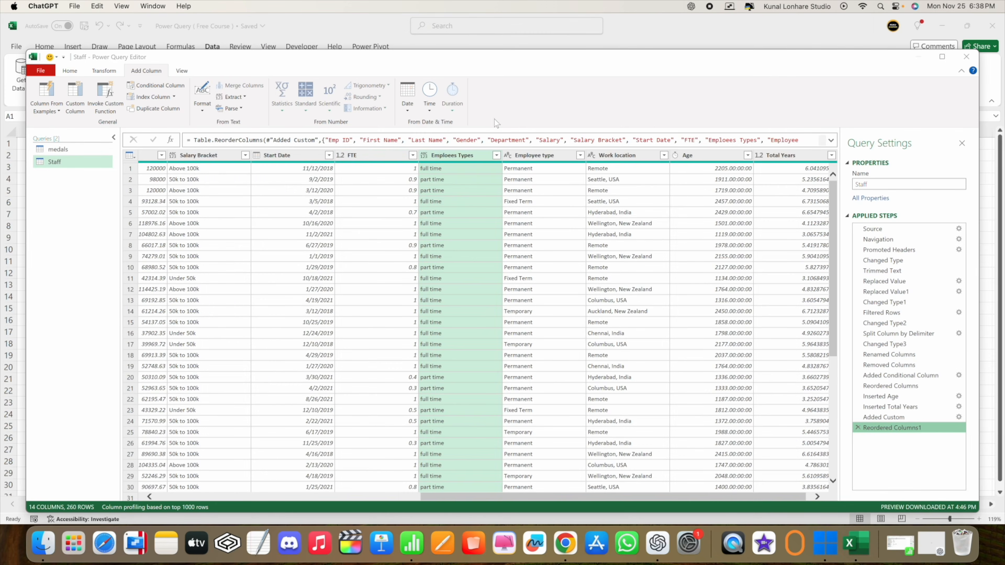
key("ctrl+Right")
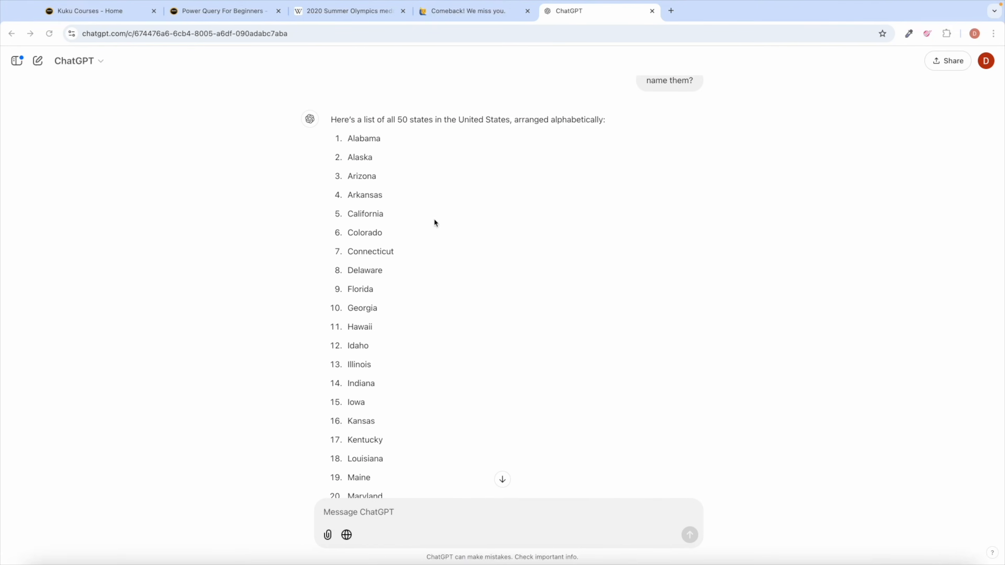
scroll(369, 323, "down", 5)
key("ctrl+Left")
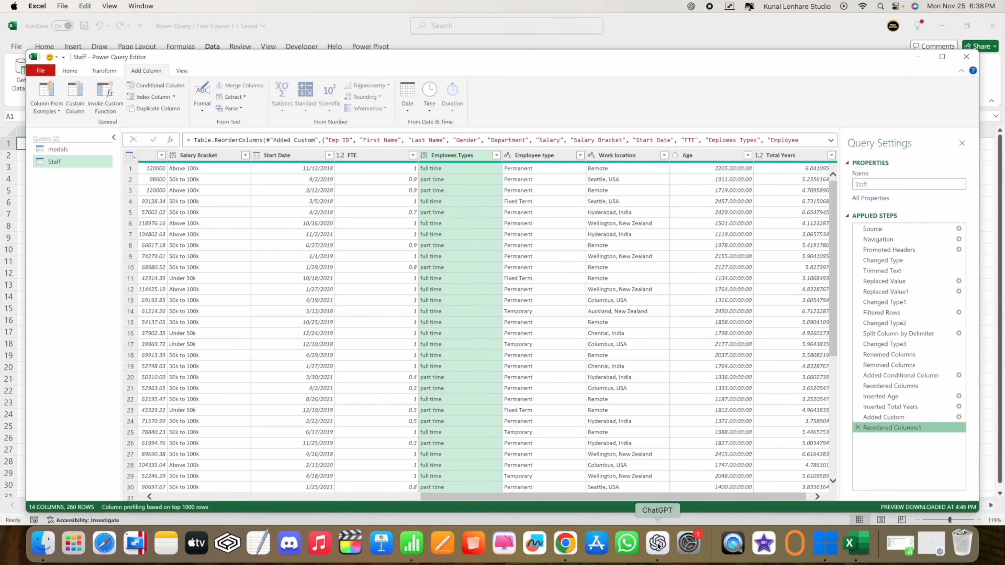
left_click(662, 545)
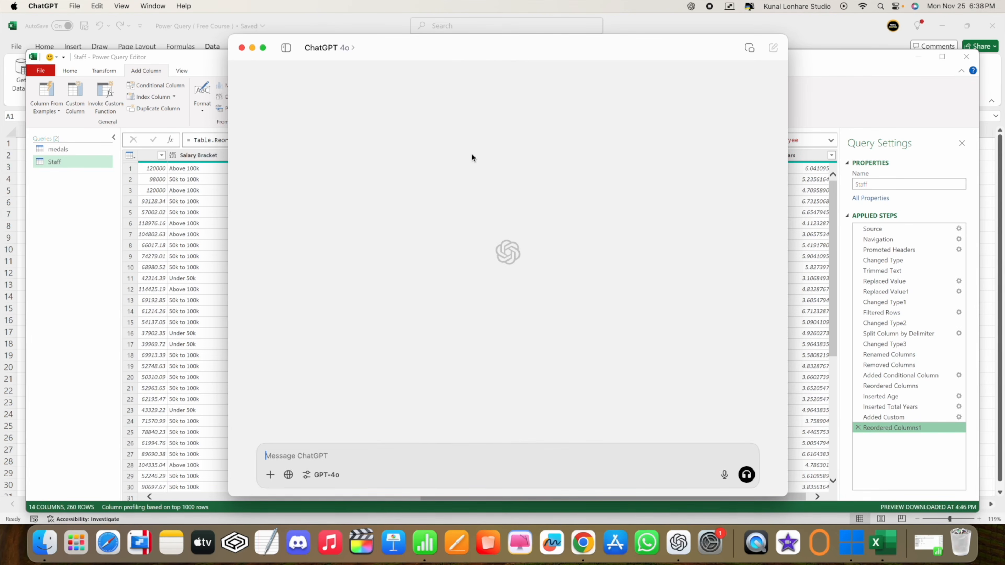
key("ctrl+Right")
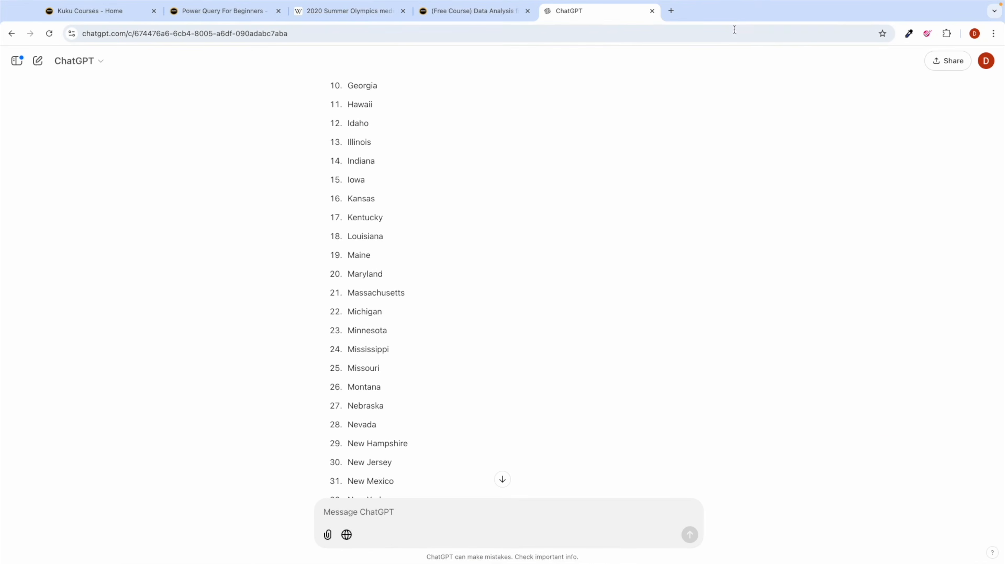
key("ctrl+Left")
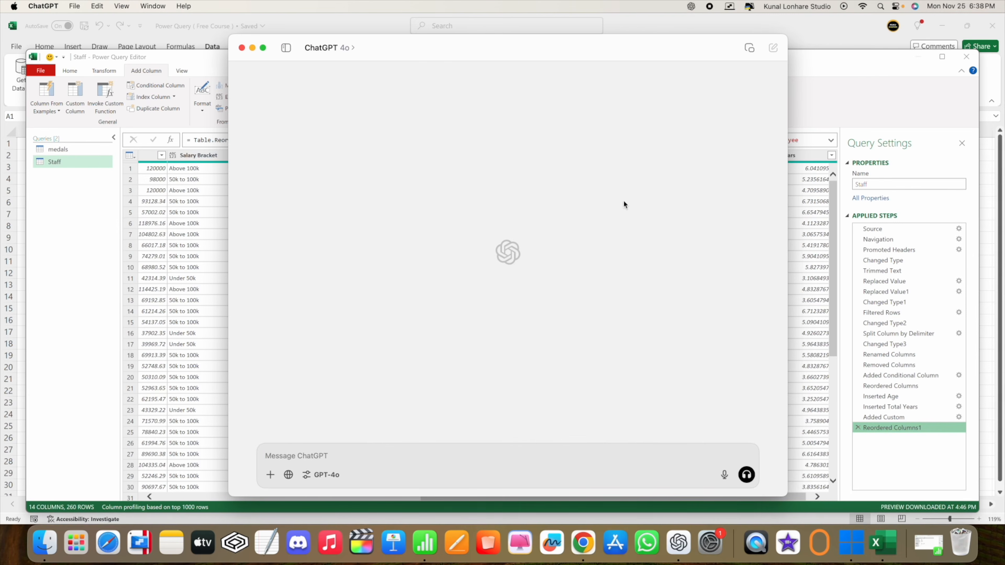
mouse_move(406, 57)
left_mouse_down()
mouse_move(572, 97)
mouse_move(397, 63)
left_mouse_up()
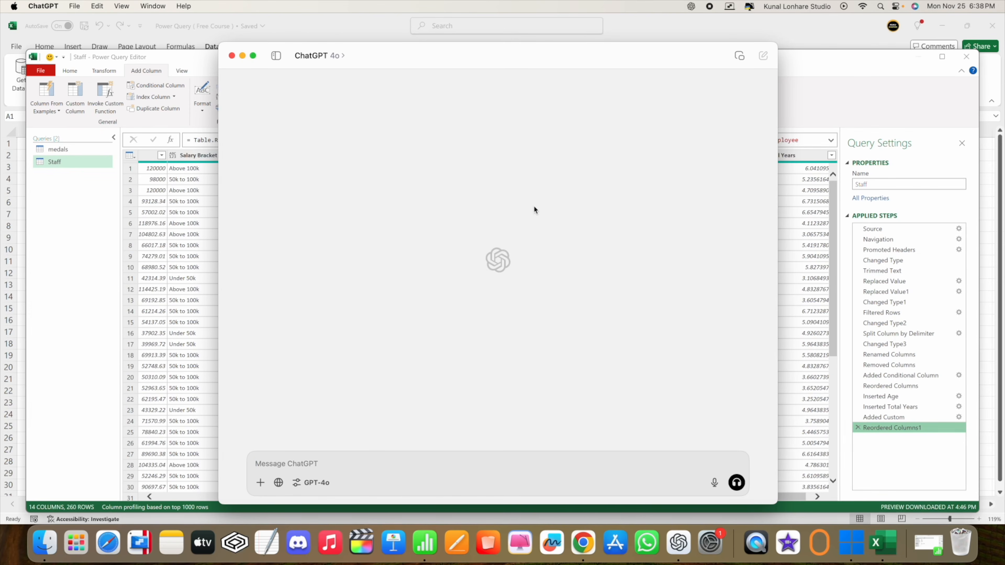
key("ctrl+Right")
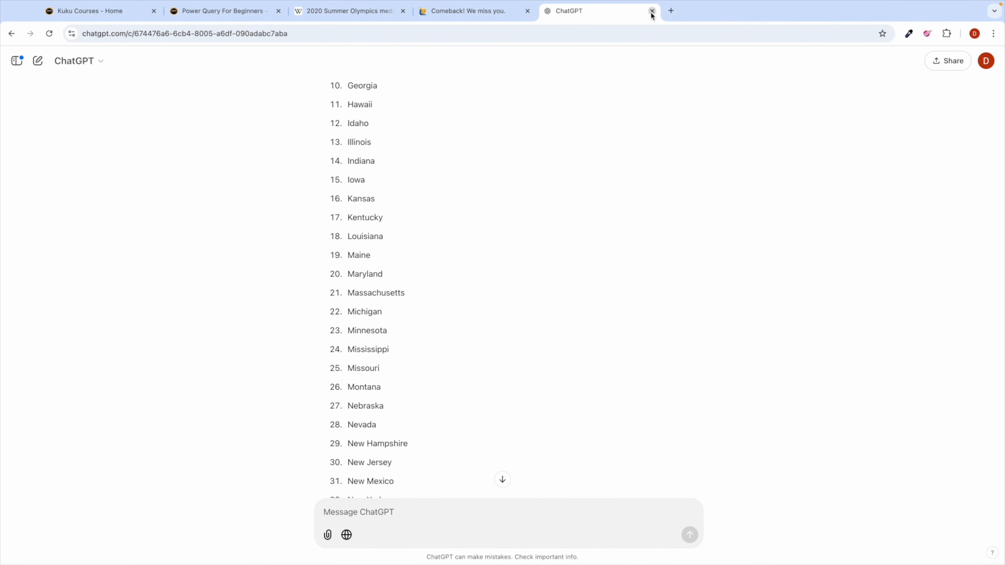
Close the ChatGPT tab, reach chatgpt.com via an incognito Google search, and choose Sign up
left_click(658, 10)
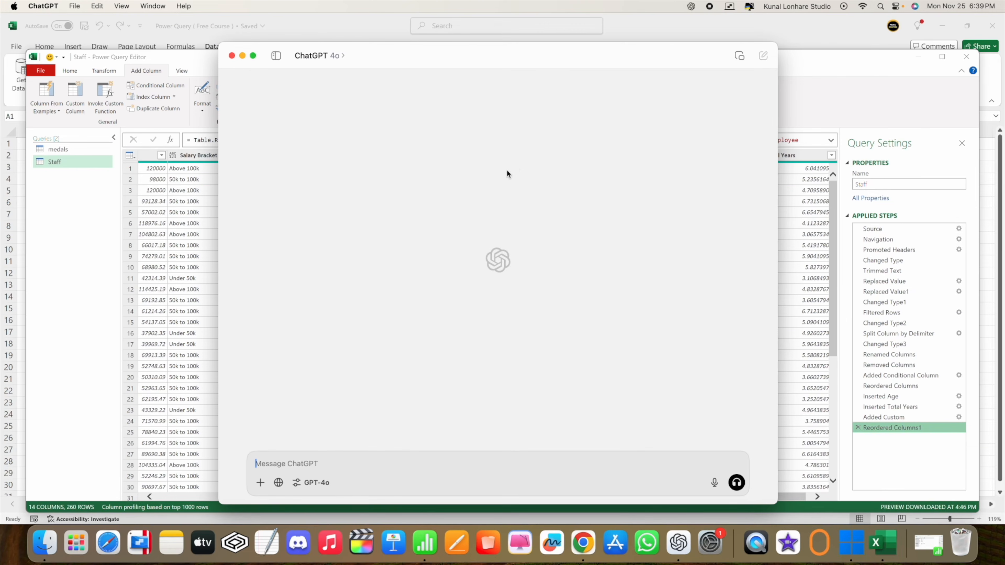
left_click_drag(484, 55, 568, 50)
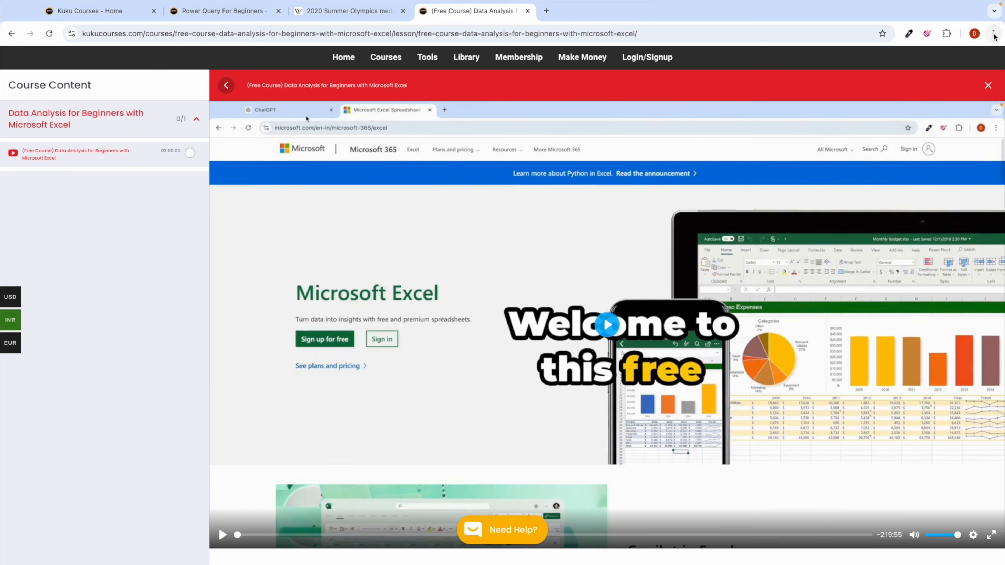
left_click(993, 33)
left_click(922, 85)
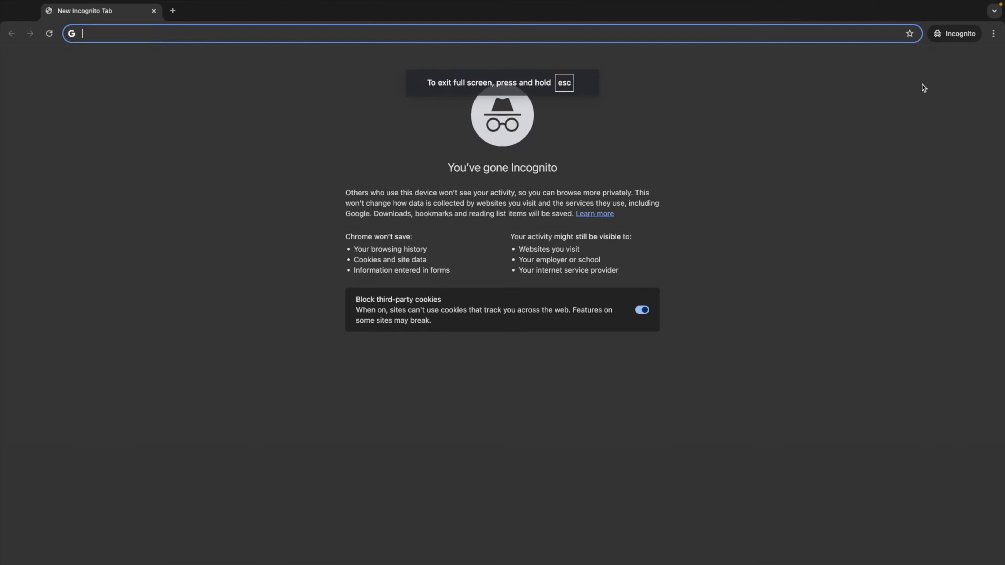
type("chatgpt")
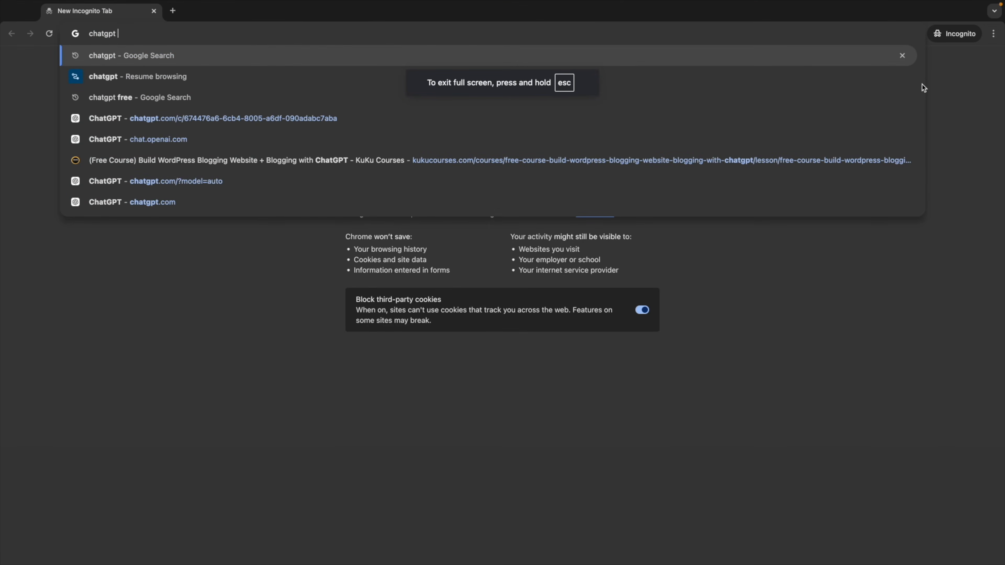
key("Return")
left_click(143, 419)
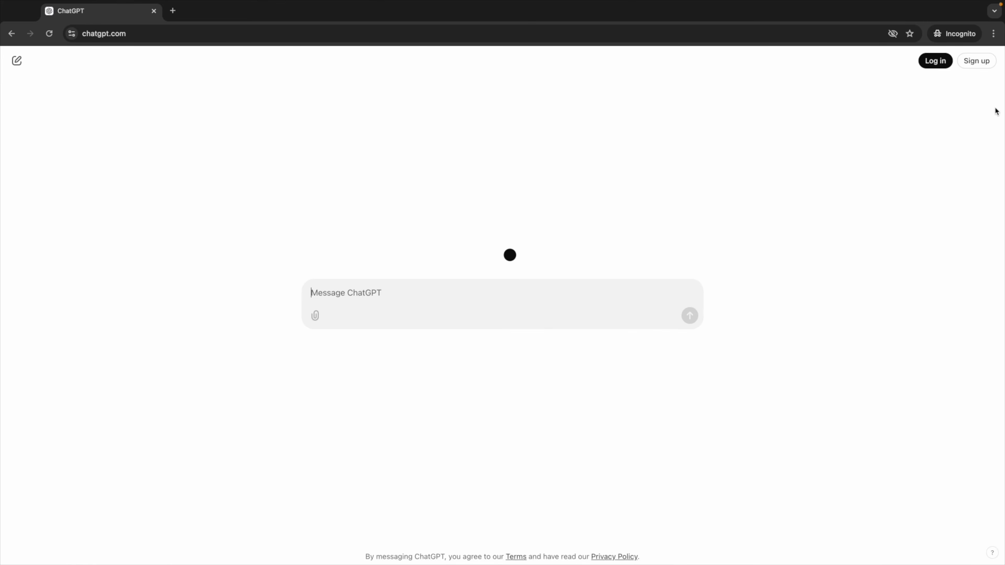
left_click(978, 65)
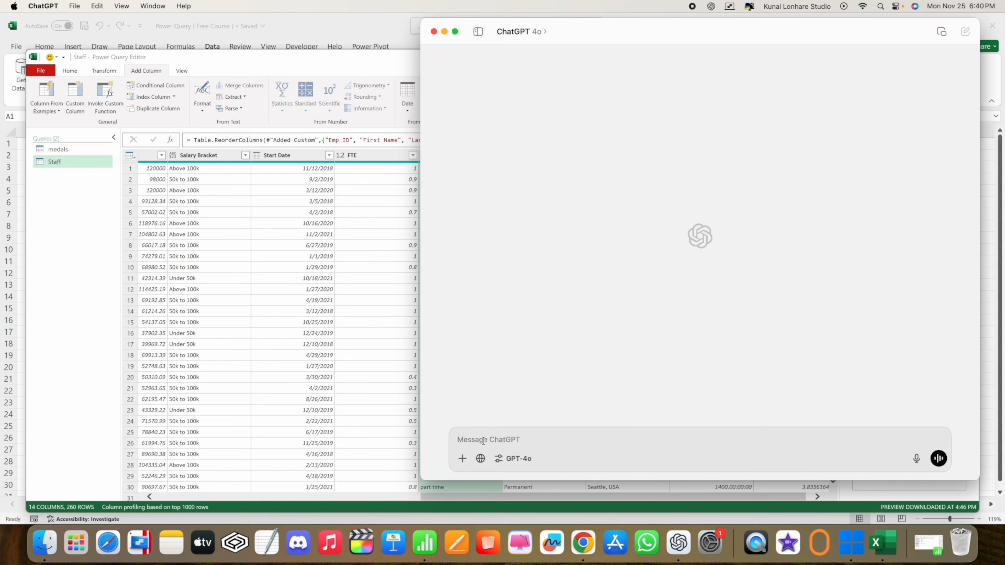
Send ChatGPT a prompt casting it as a Power Query editor and data analytics expert
type("hey you are an expert in power query e")
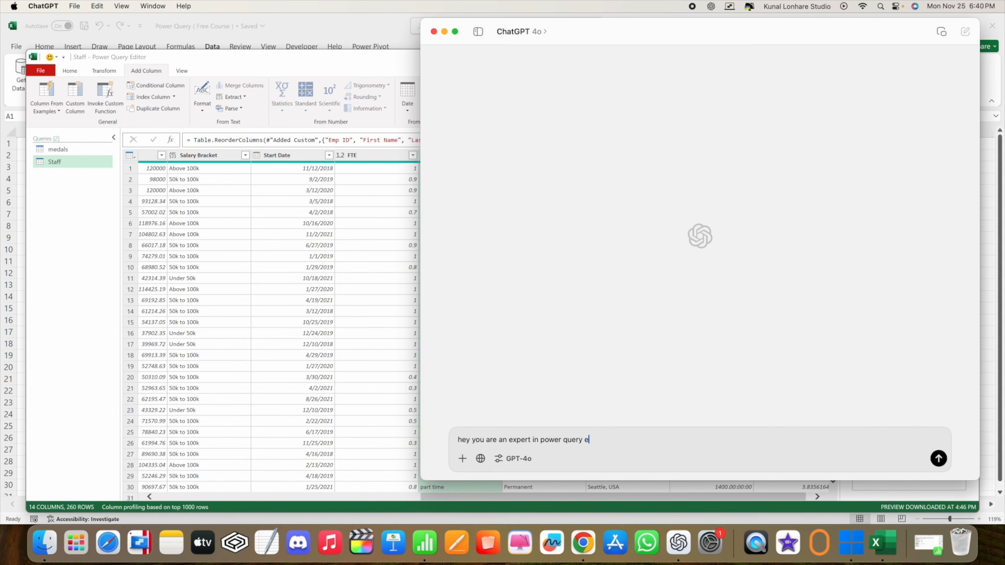
type("ditor and data analytics, your job is to help me with what ever")
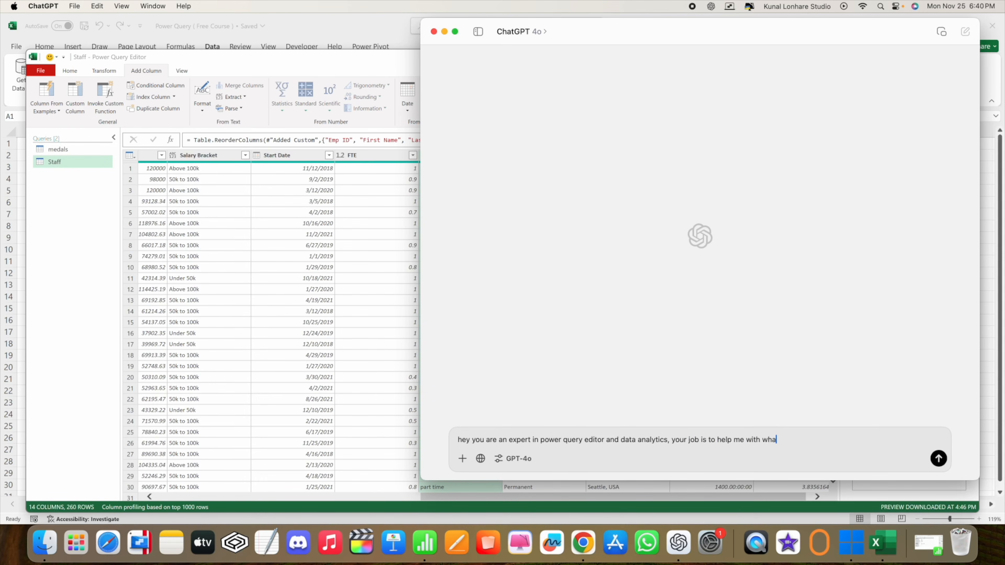
type(" questions i have.")
key("Return")
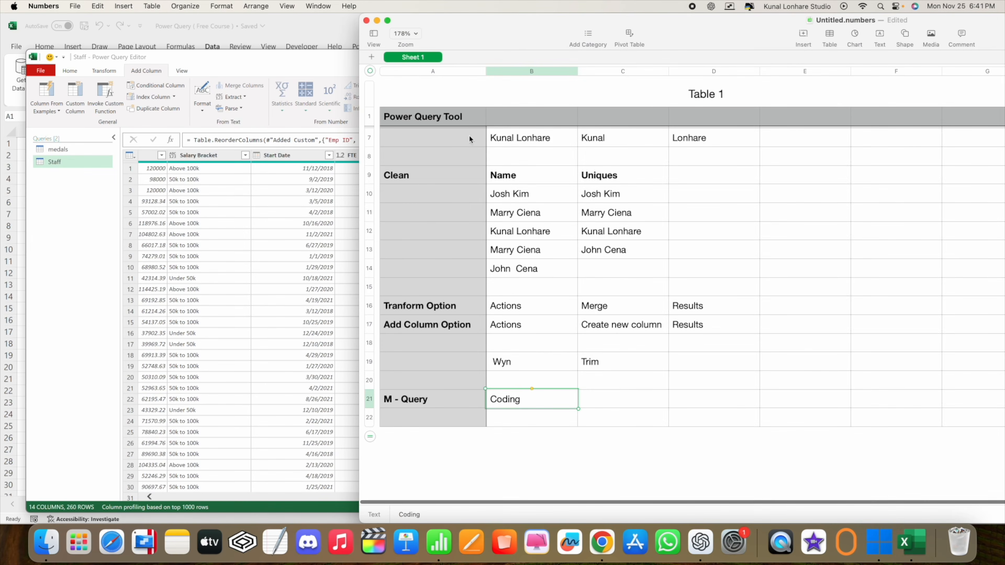
scroll(484, 151, "up", 5)
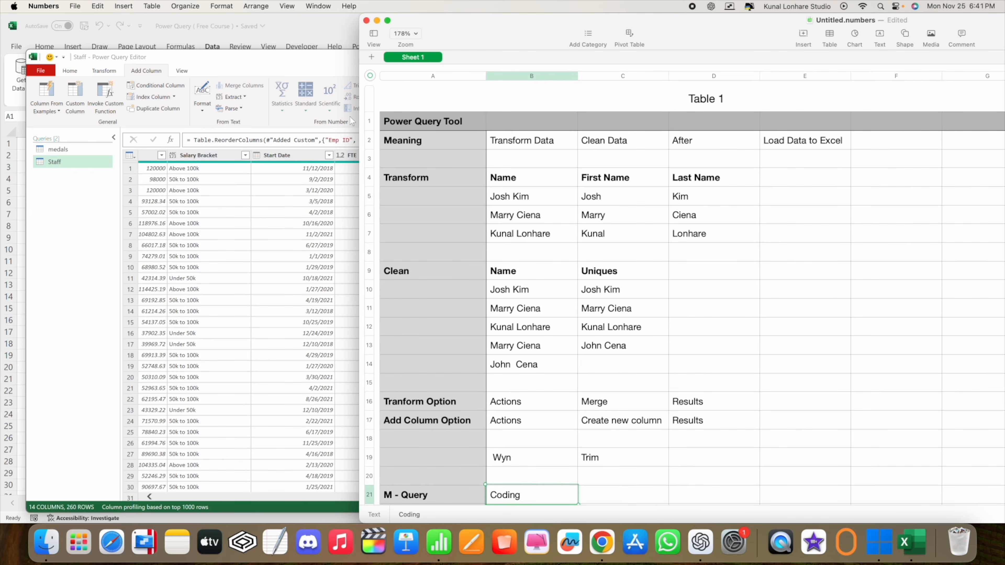
left_click(378, 21)
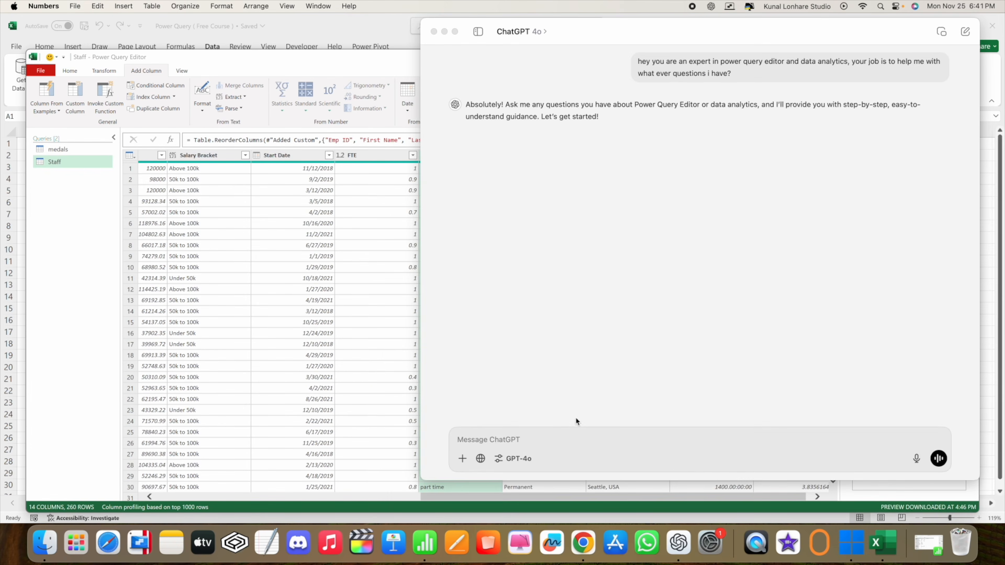
Type 'What is power query editor tool?' asking for a simple, step-by-step explanation
left_click(484, 439)
key("Caps_Lock")
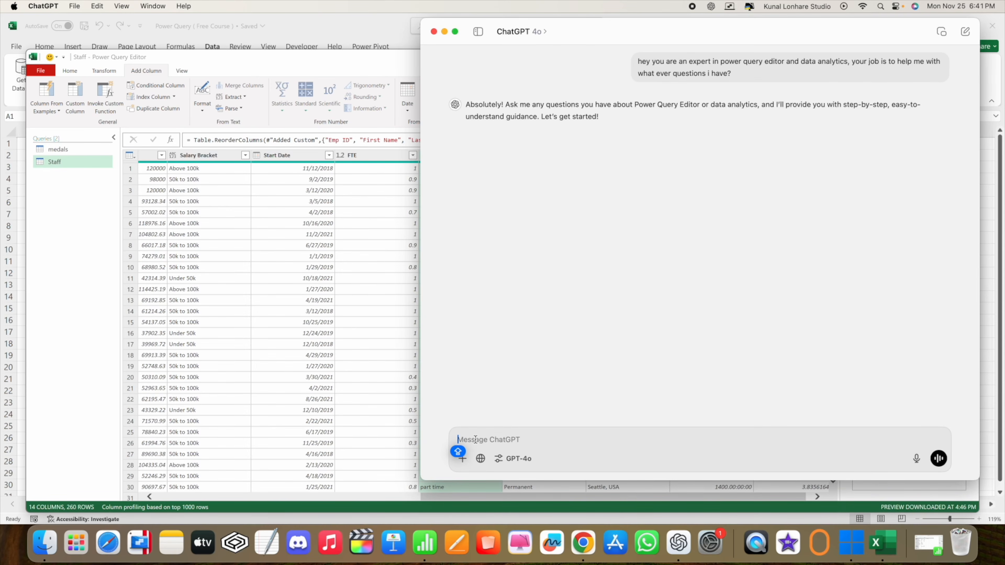
type("What is power ")
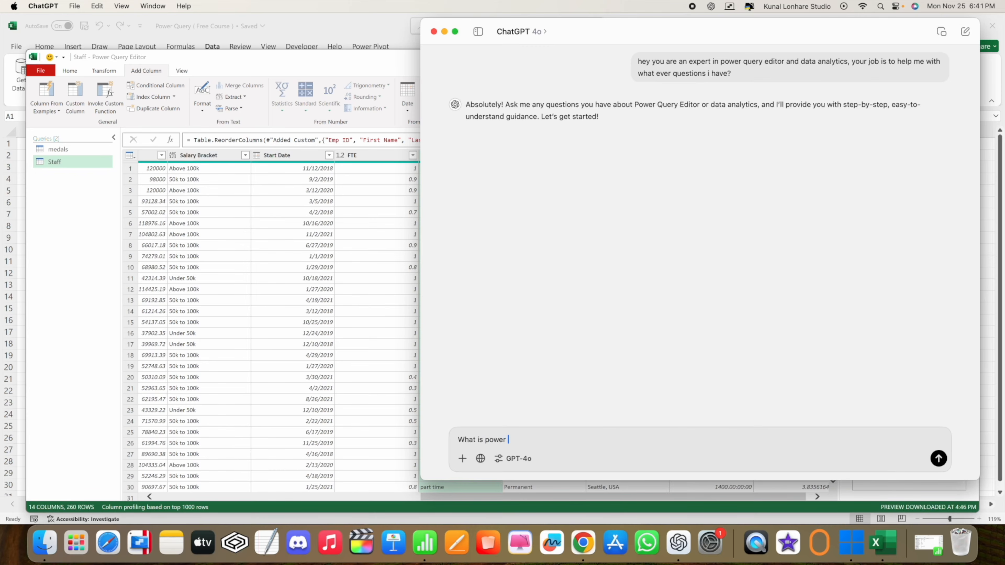
type("query editor tool?")
key("Caps_Lock")
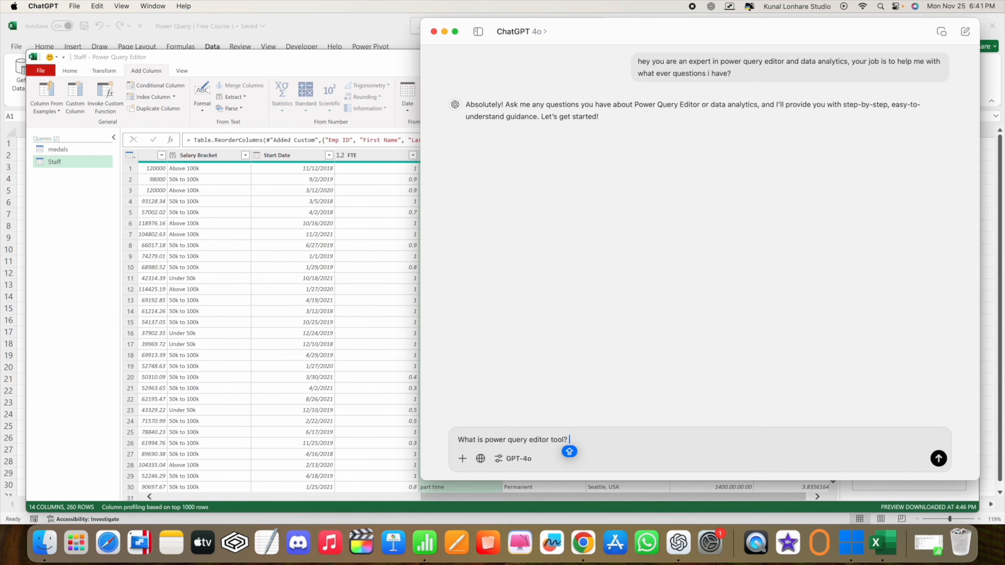
type("Make sure to e")
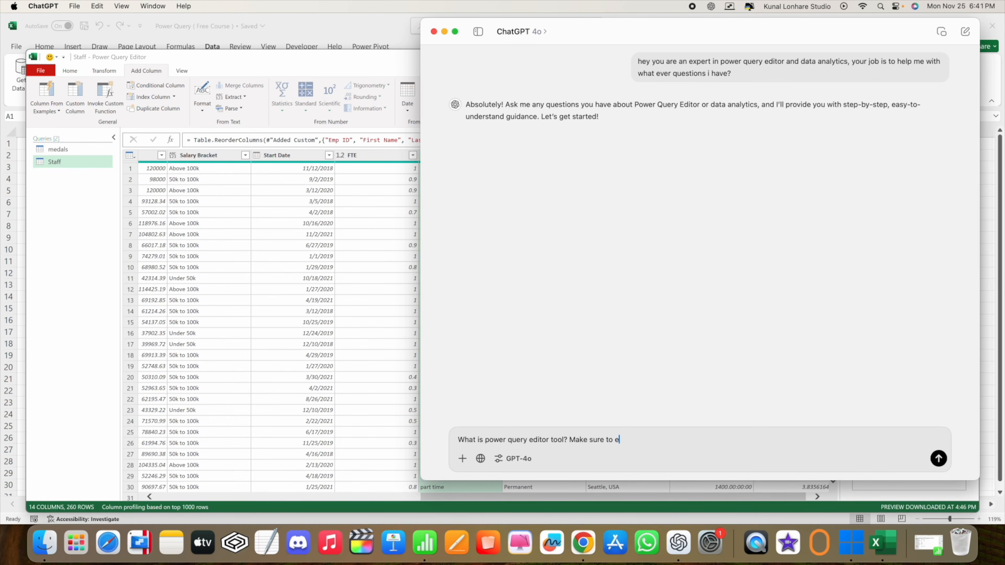
type("xplain everything in simple and ea")
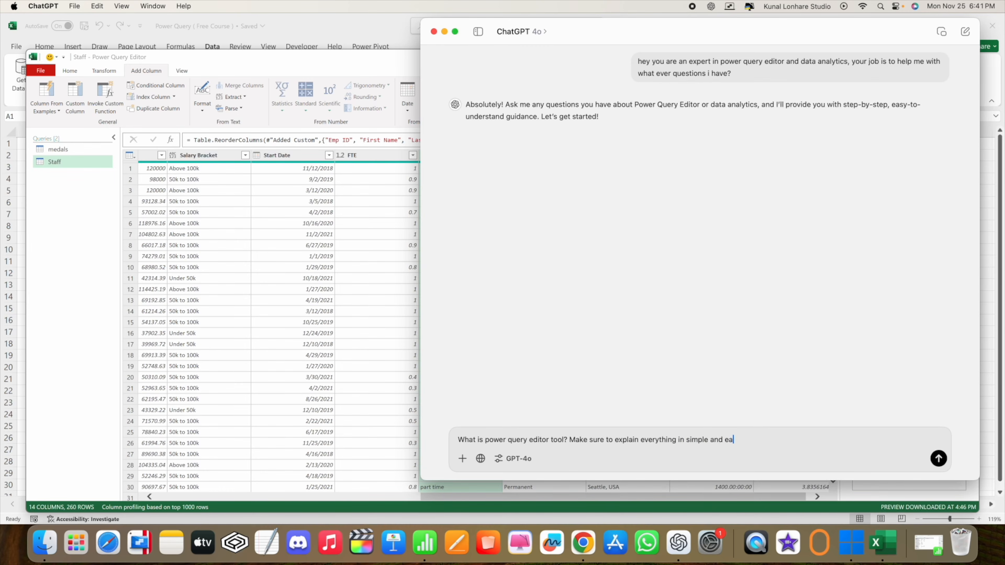
type("sy way")
type(". Step by step guide me.")
Add requests for examples and visuals to the question and send it
key("Caps_Lock")
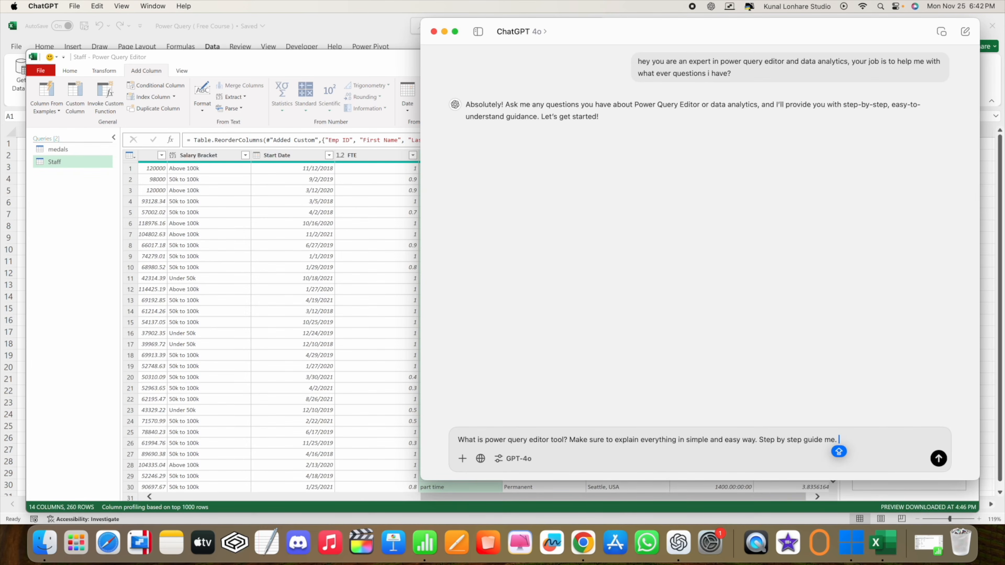
type("Add expamples to")
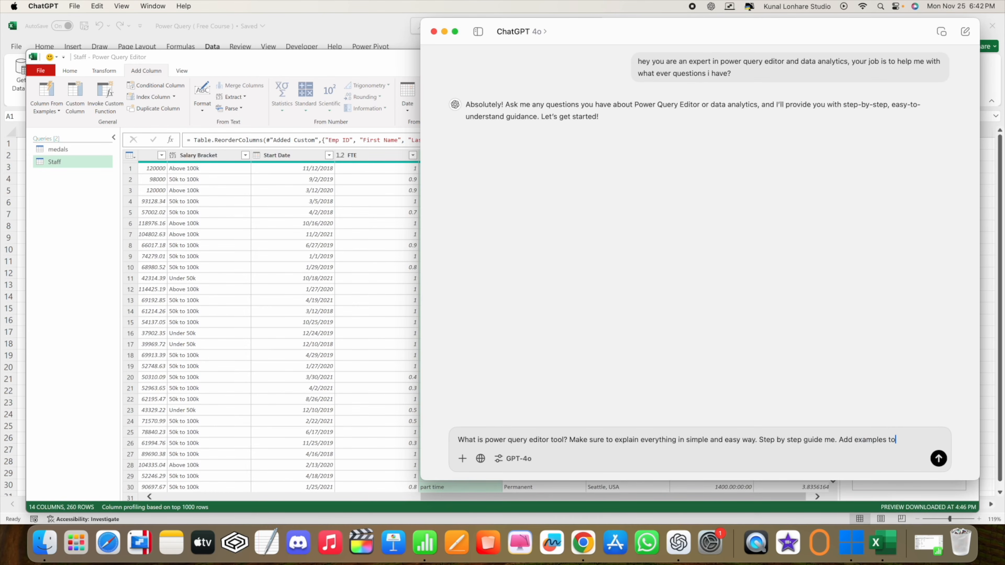
type(" teach me this concept.")
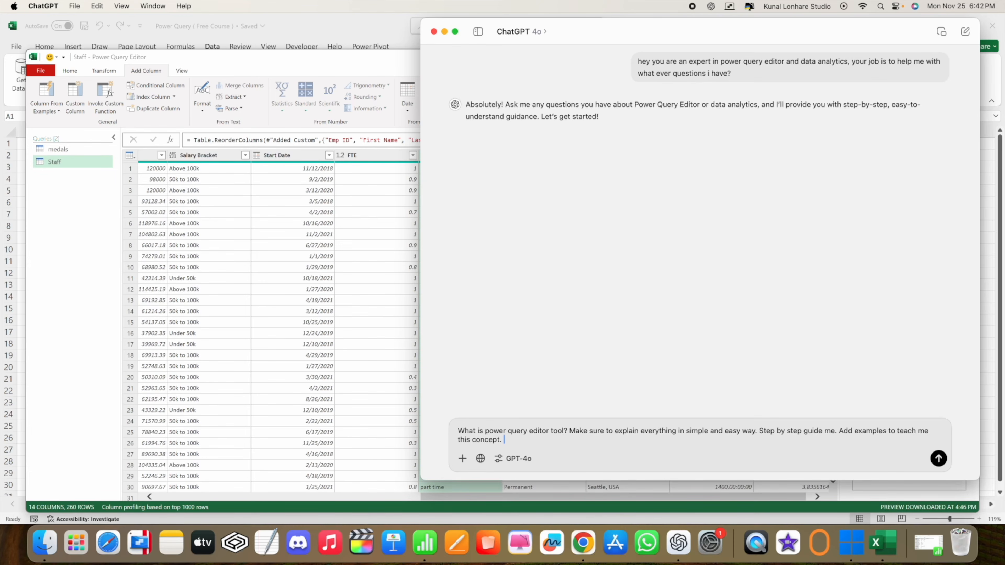
type("Try ")
type("to add some ")
type("visula")
type("als.")
left_click_drag(594, 441, 462, 430)
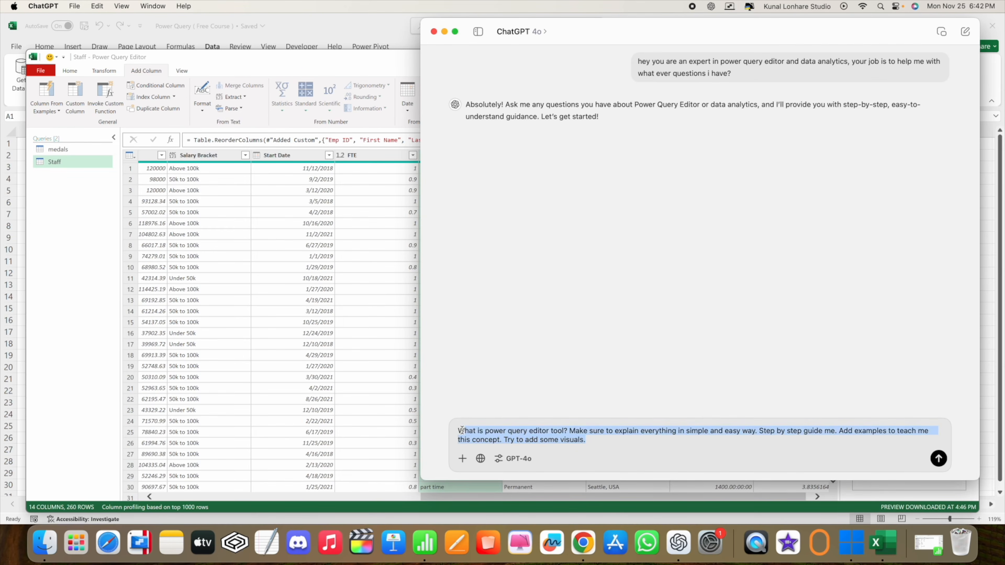
left_click(592, 440)
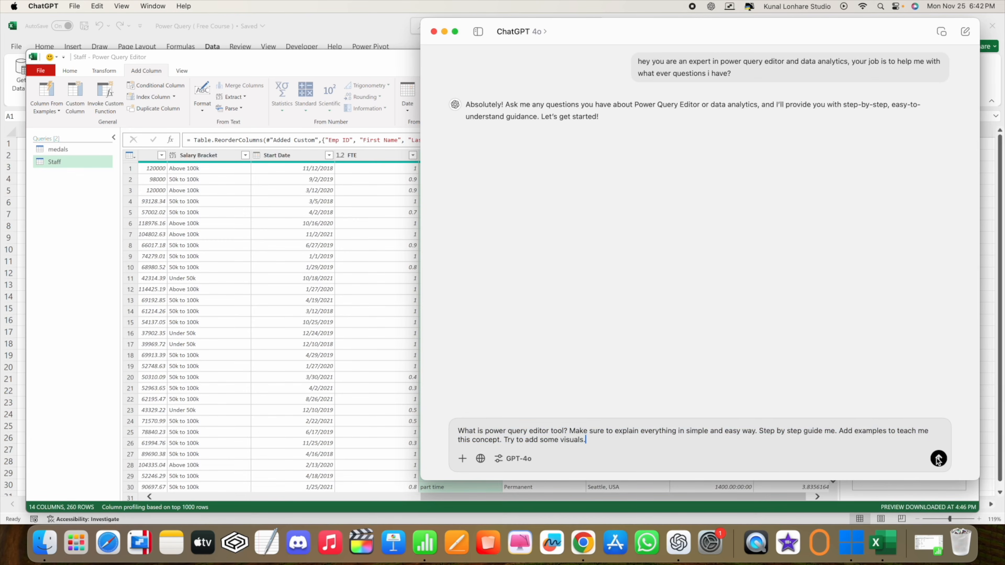
left_click(939, 459)
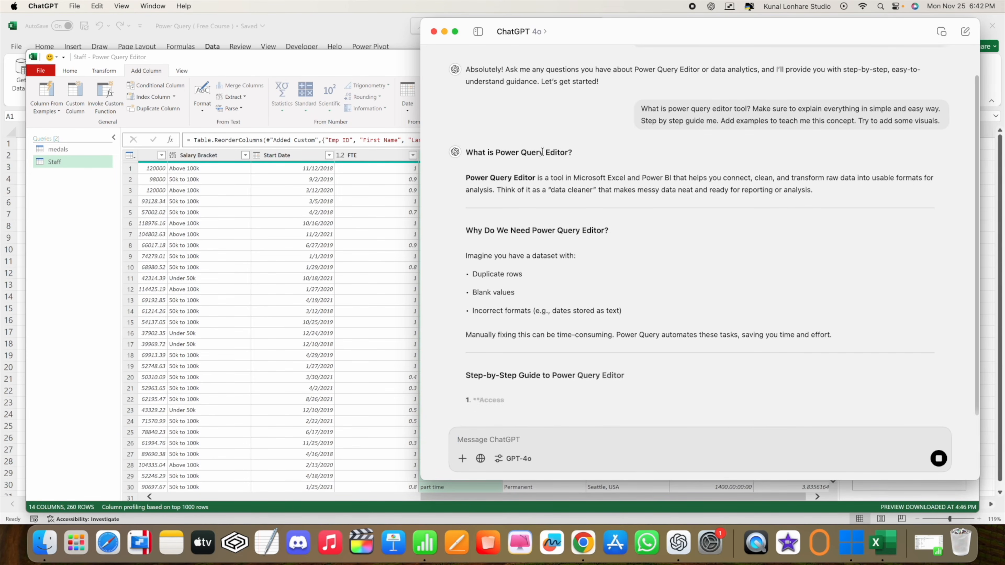
Highlight the words 'transform' and 'clean' in ChatGPT's Power Query explanation
scroll(692, 202, "up", 1)
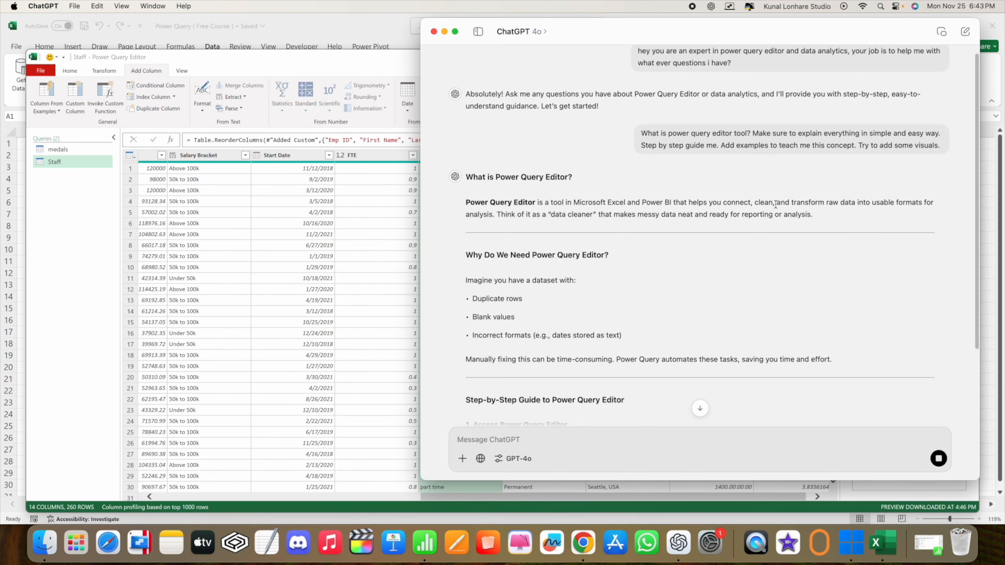
double_click(797, 203)
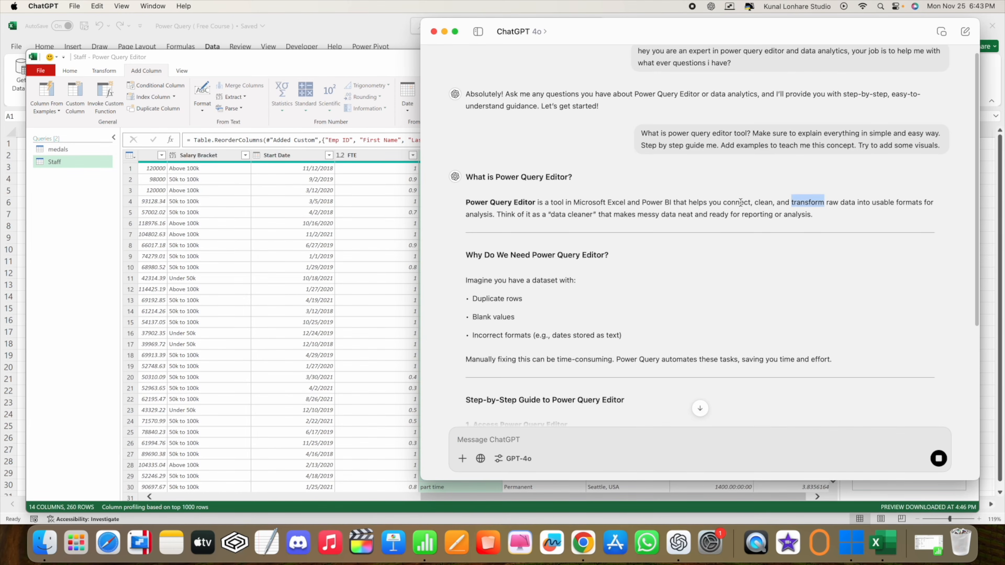
double_click(763, 203)
double_click(803, 202)
Scroll through the rest of the answer and shift the ChatGPT window to the right
scroll(522, 262, "down", 3)
scroll(521, 269, "down", 10)
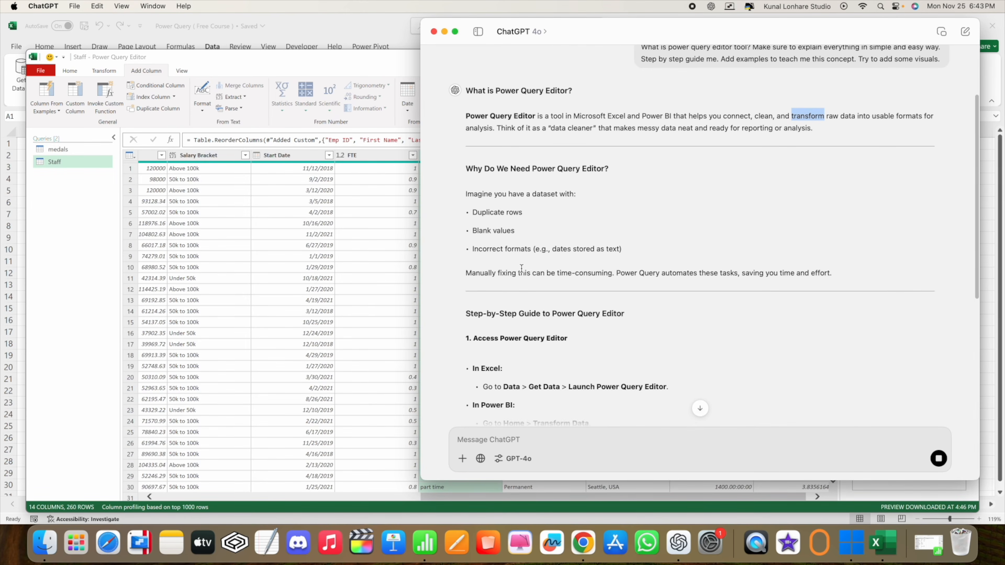
scroll(535, 326, "down", 7)
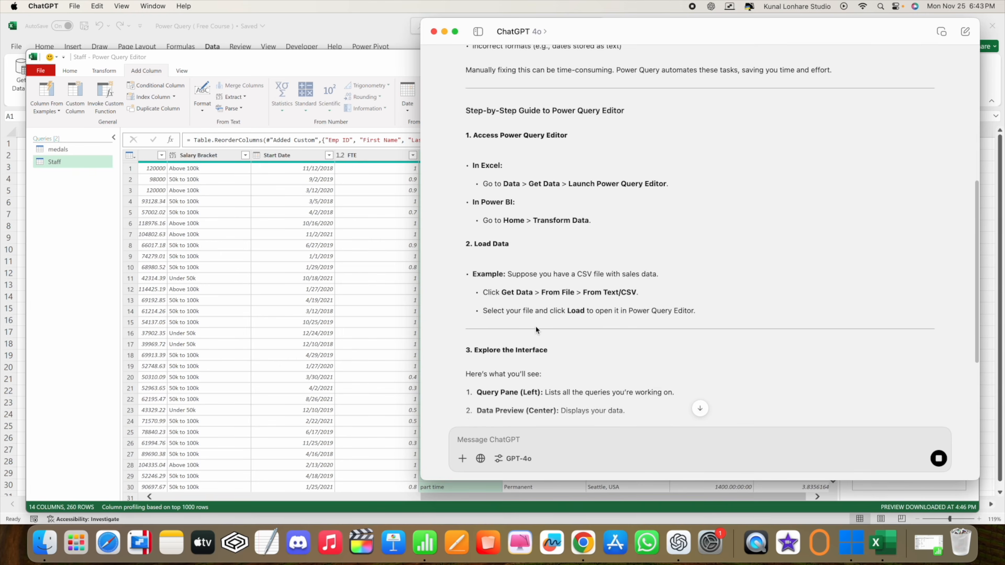
scroll(536, 326, "down", 1)
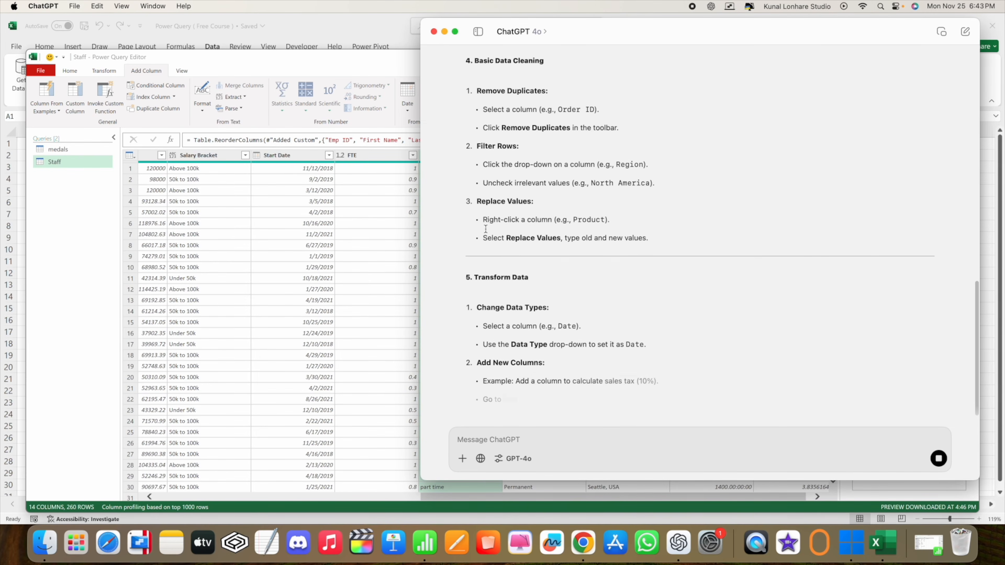
left_click_drag(581, 31, 710, 33)
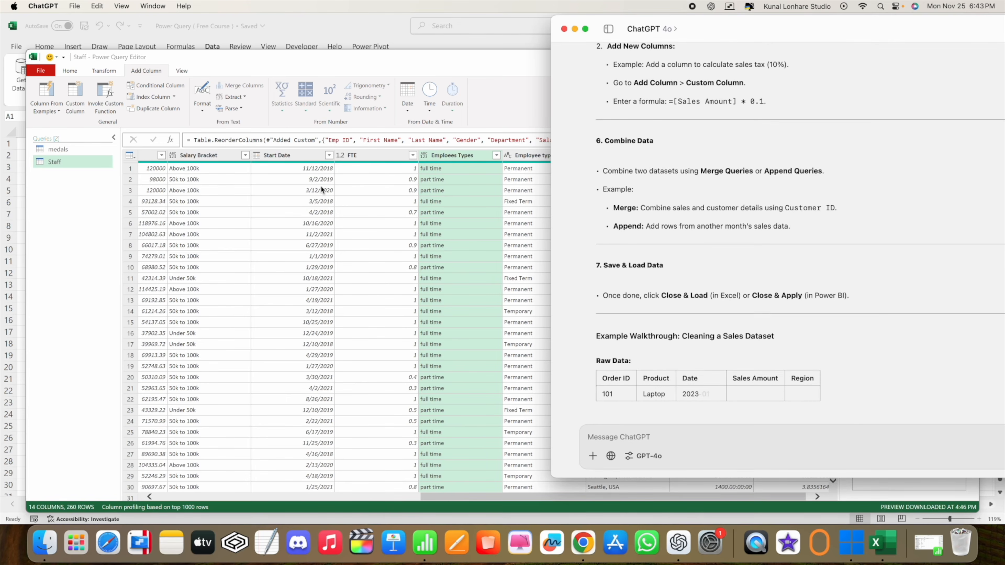
Show the medals query (6 columns, 93 rows) in Power Query Editor and screenshot its table
left_click(500, 74)
scroll(286, 218, "left", 5)
left_click(74, 151)
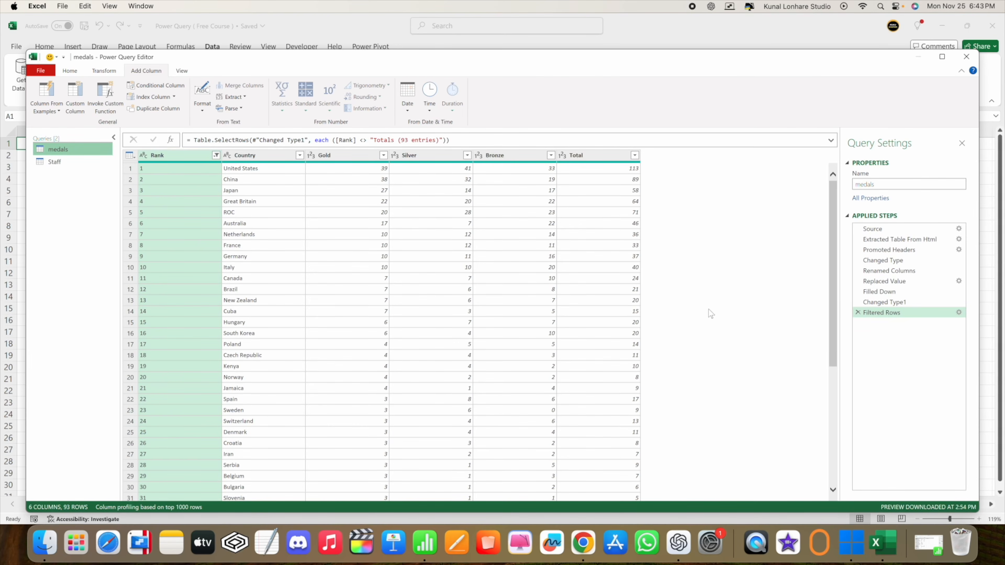
left_click_drag(27, 48, 979, 513)
left_click(675, 548)
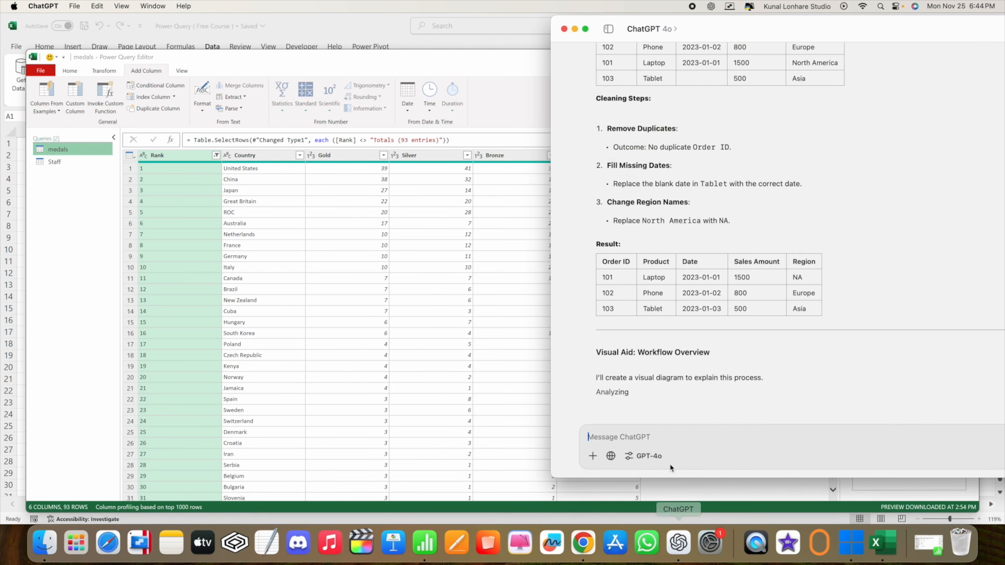
Attach the medals-table screenshot PNG from the Desktop to a new ChatGPT message
left_click(592, 456)
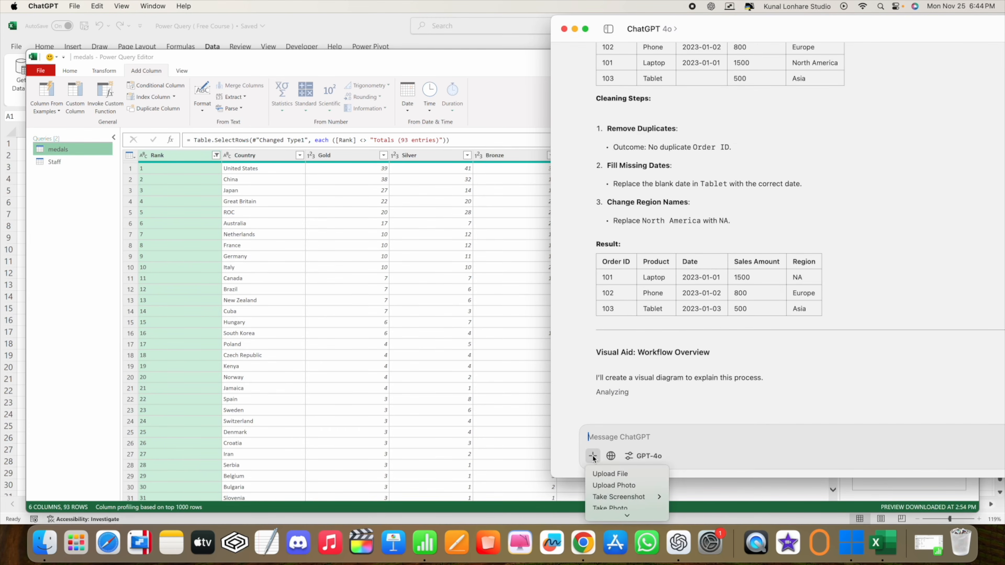
left_click(620, 484)
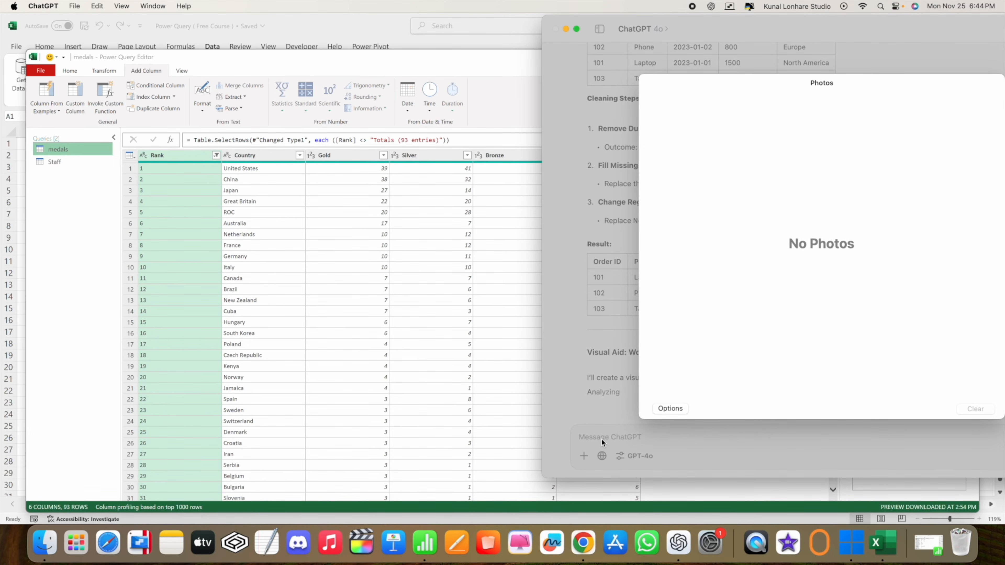
left_click_drag(689, 25, 511, 24)
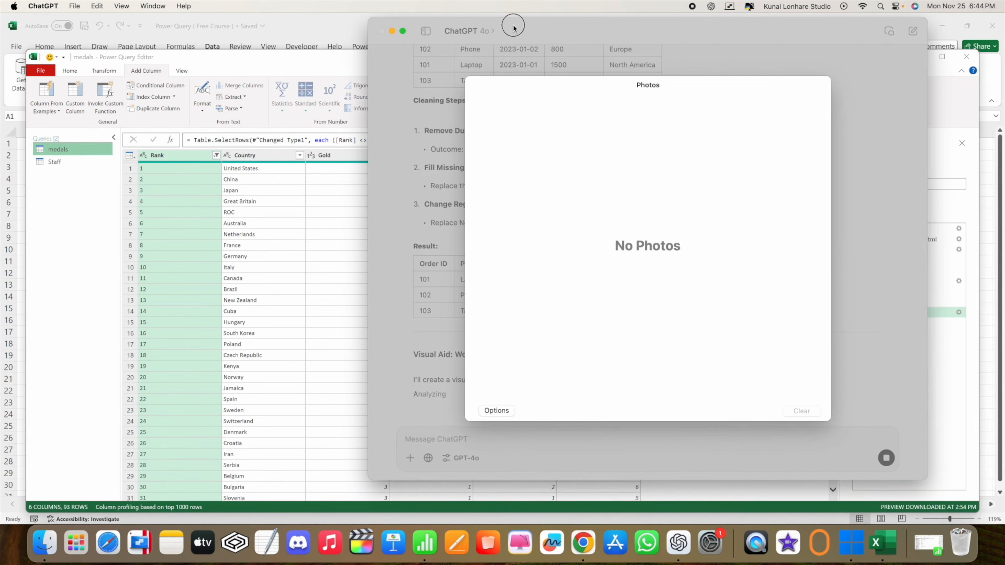
key("Escape")
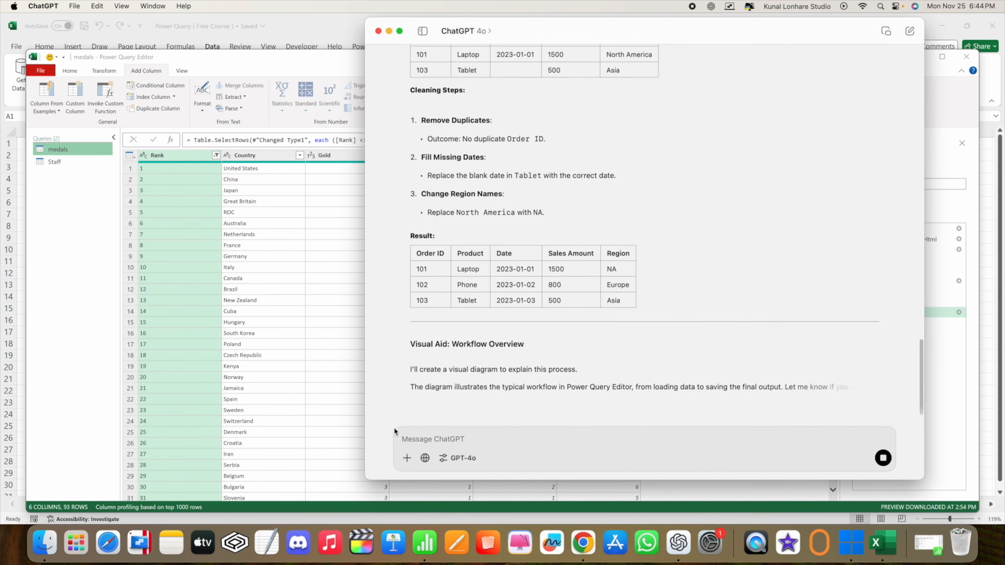
left_click(407, 458)
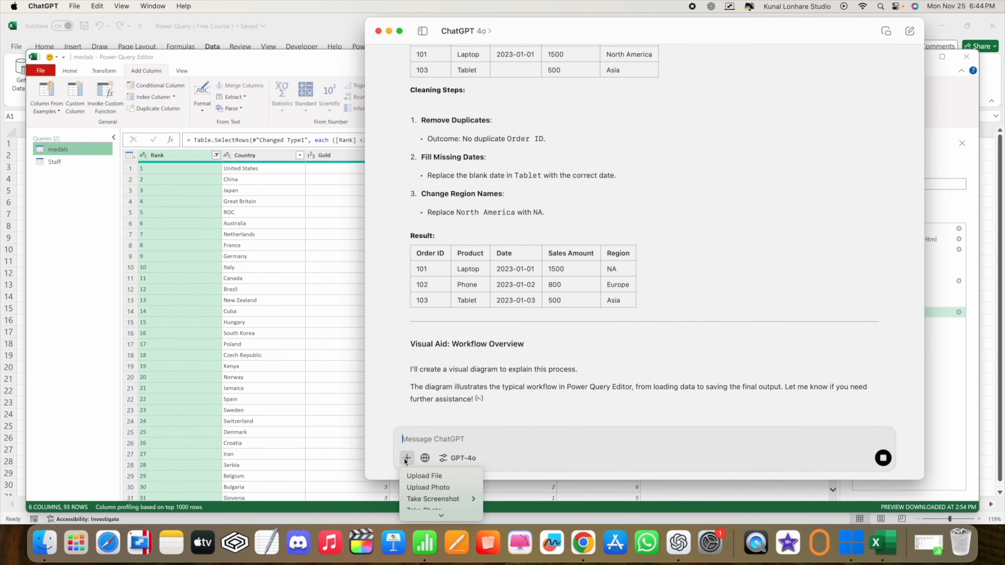
left_click(426, 471)
scroll(571, 276, "down", 5)
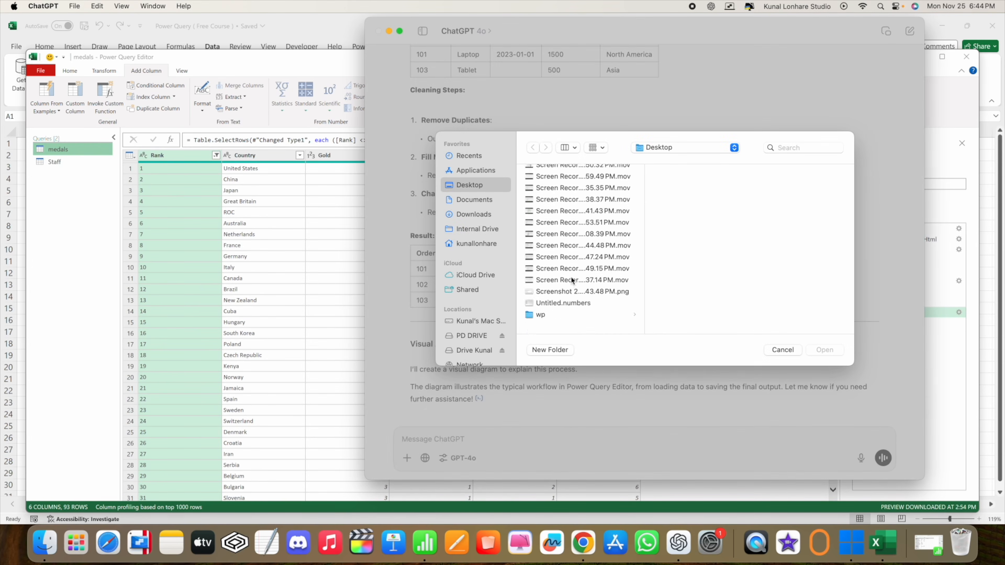
left_click(552, 299)
double_click(551, 300)
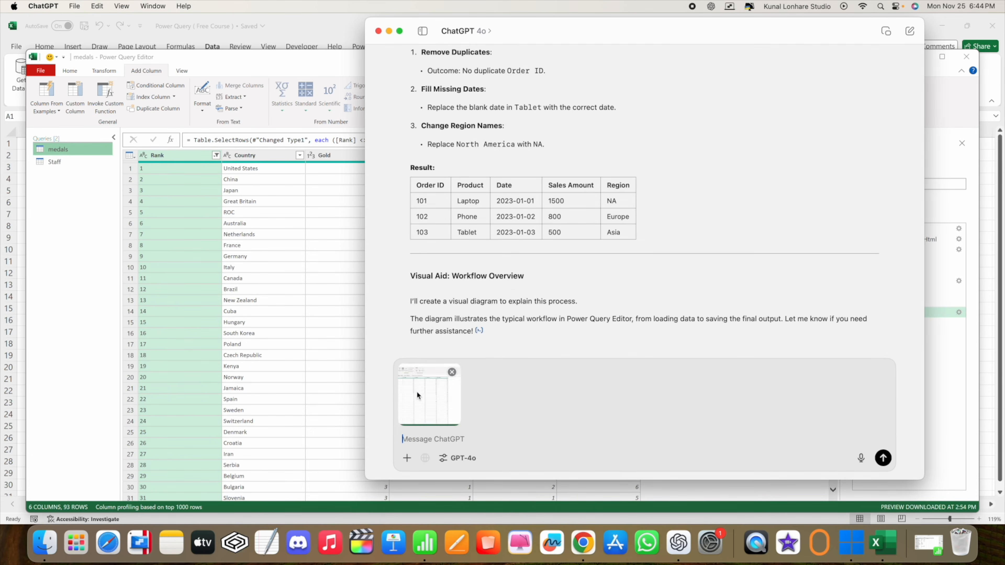
Send the screenshot asking whether the "medals" file needs changes and requesting suggestions
type("In power query editor do i need to make some changes")
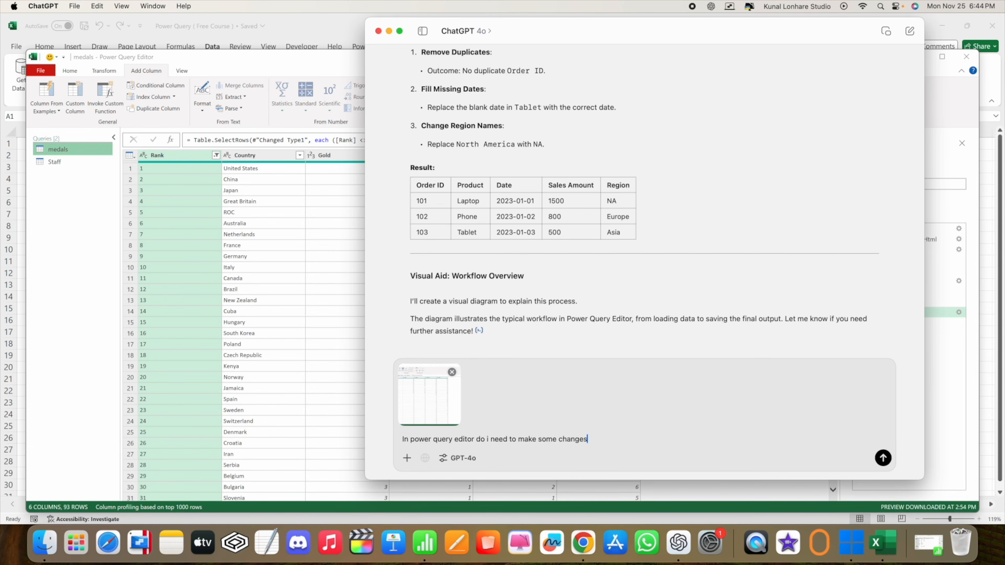
type(" in \"medals\" file?")
key("Caps_Lock")
type("Give me some sugge")
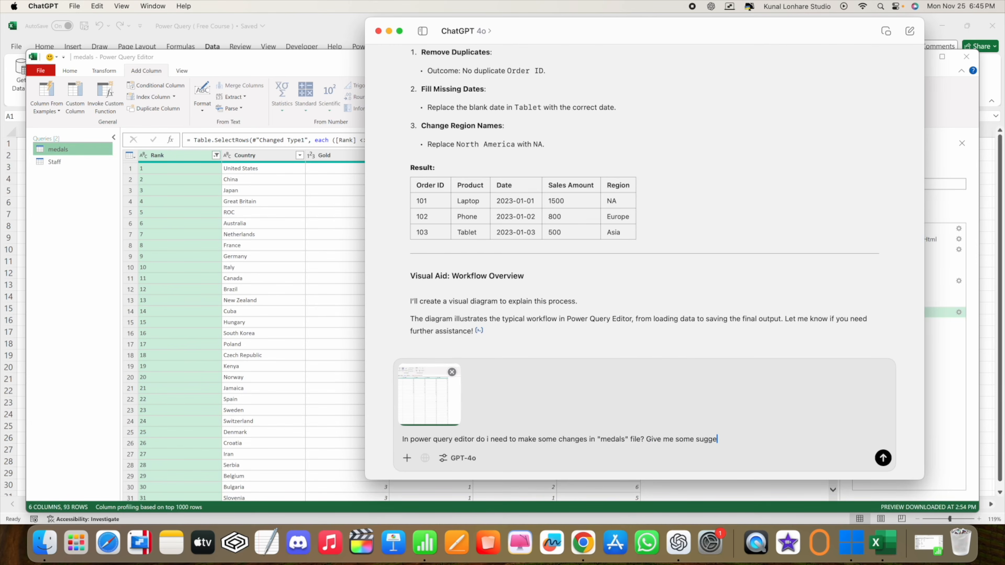
type("stion which i can implement if any.")
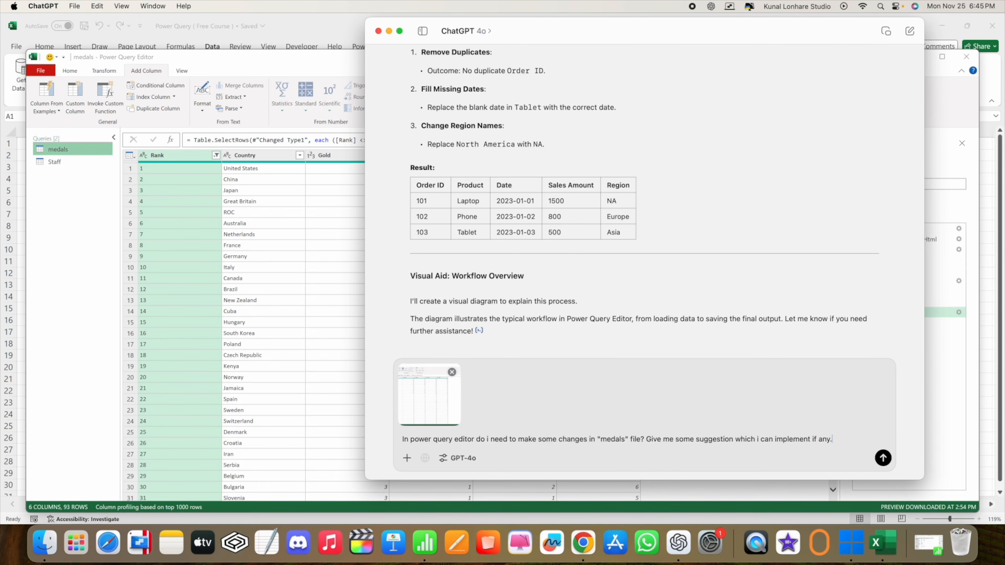
key("Return")
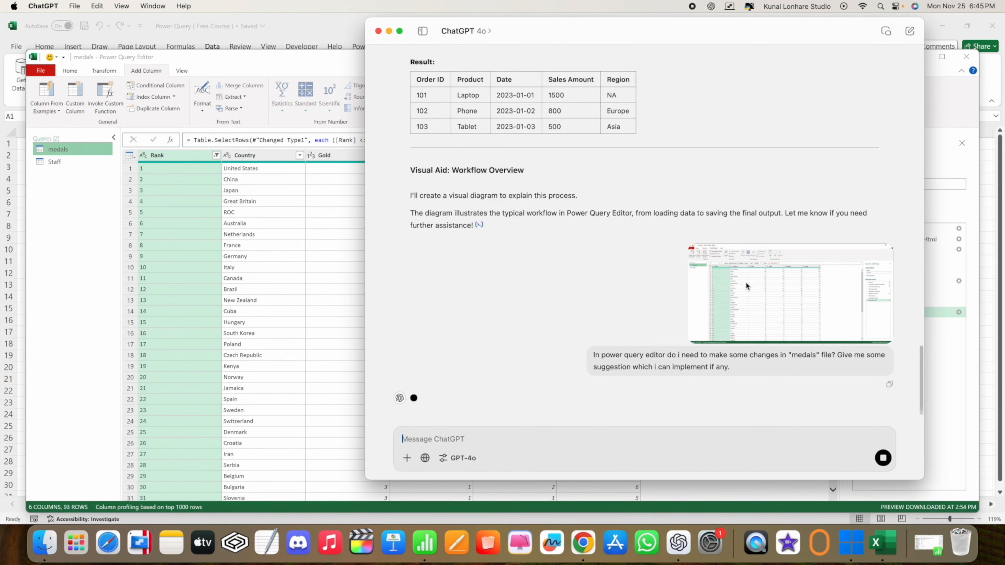
Preview the attached medals screenshot, then move the ChatGPT window right to uncover the table
left_click(747, 297)
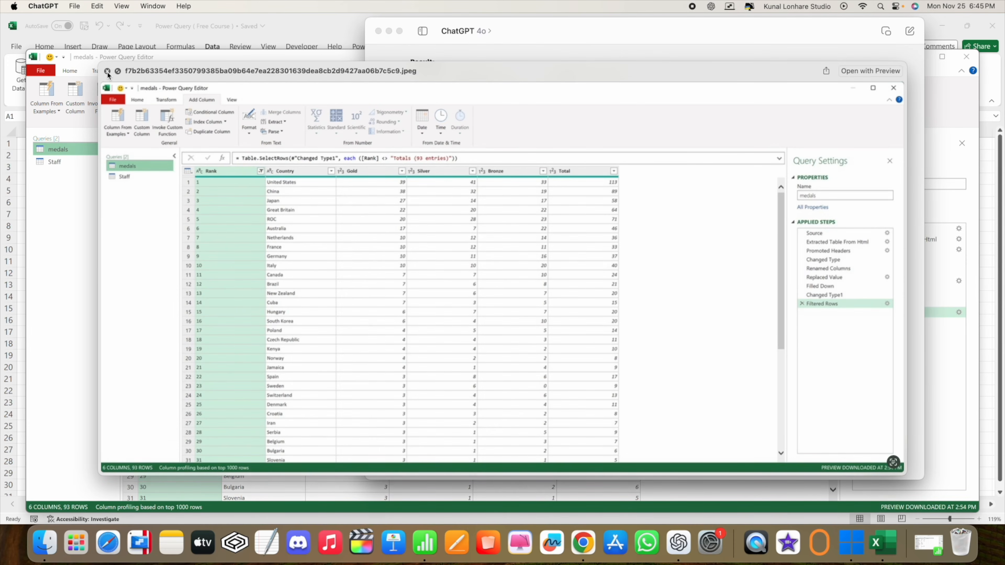
left_click(107, 71)
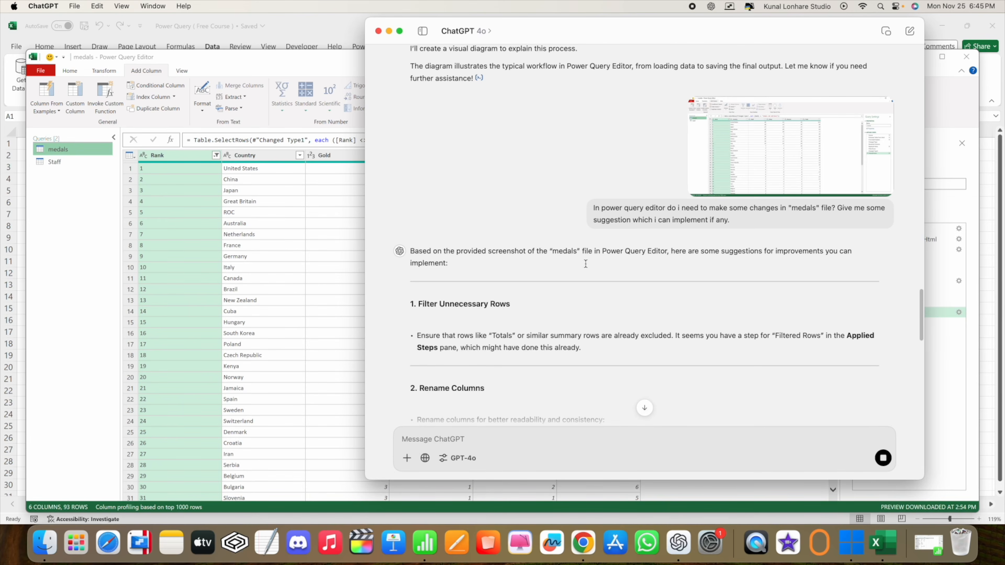
left_click_drag(536, 42, 719, 38)
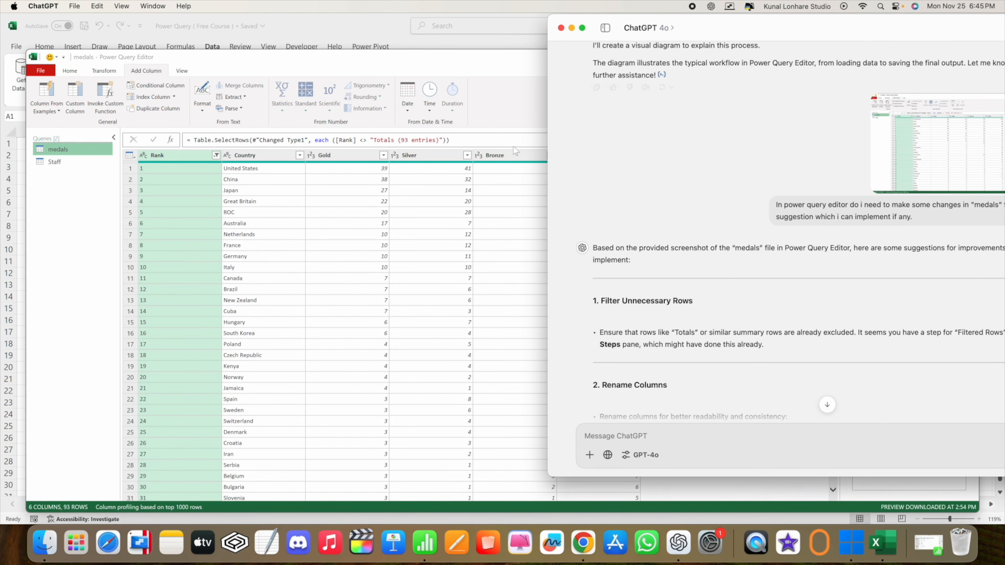
Reposition the ChatGPT window over Power Query and scroll through the improvement suggestions
left_click(426, 64)
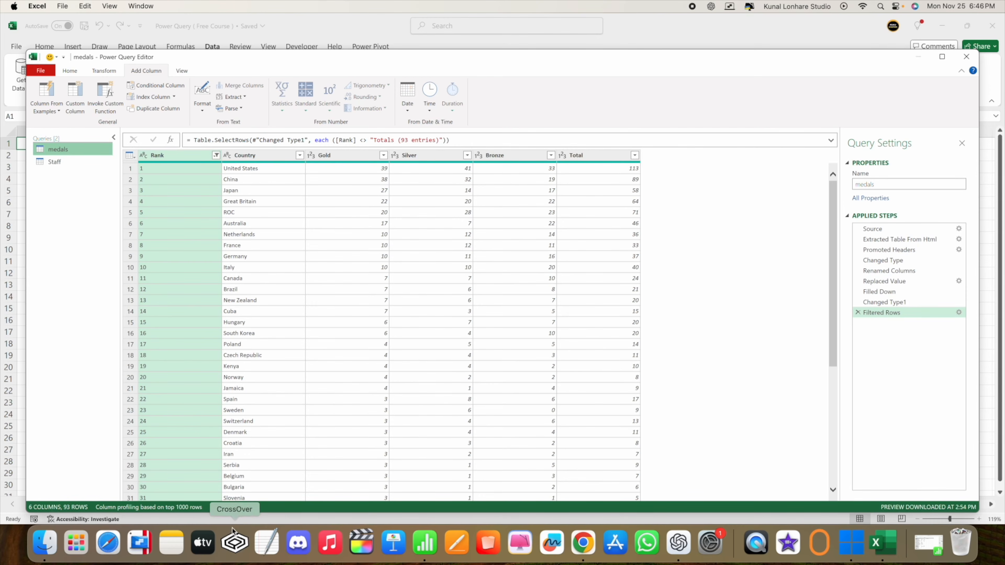
left_click(678, 543)
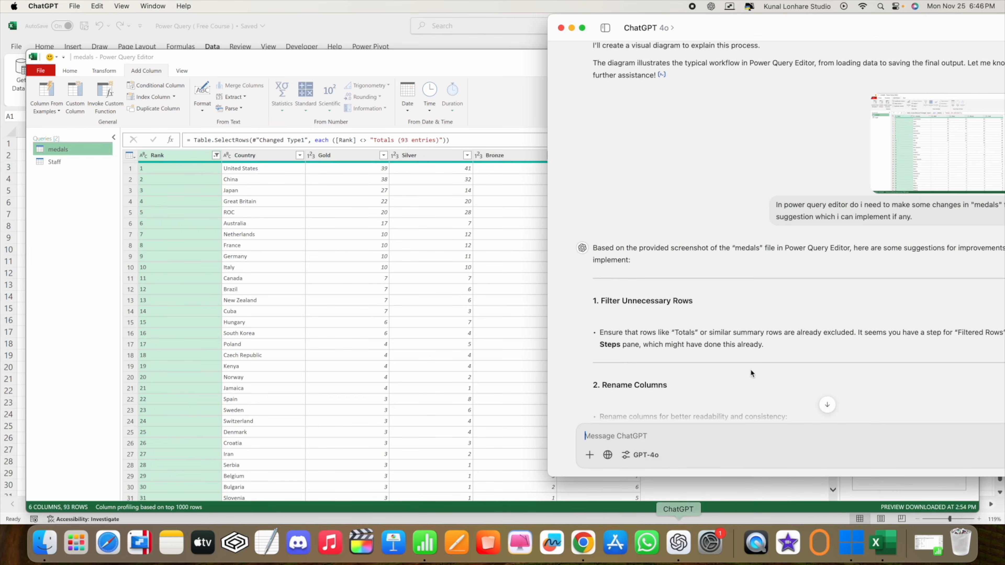
left_click_drag(775, 28, 297, 26)
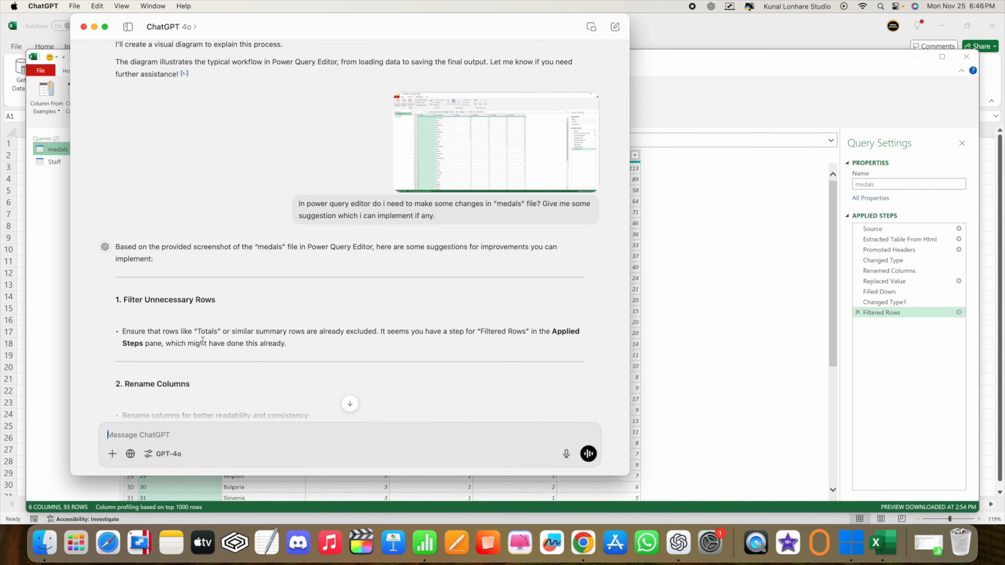
scroll(285, 352, "down", 3)
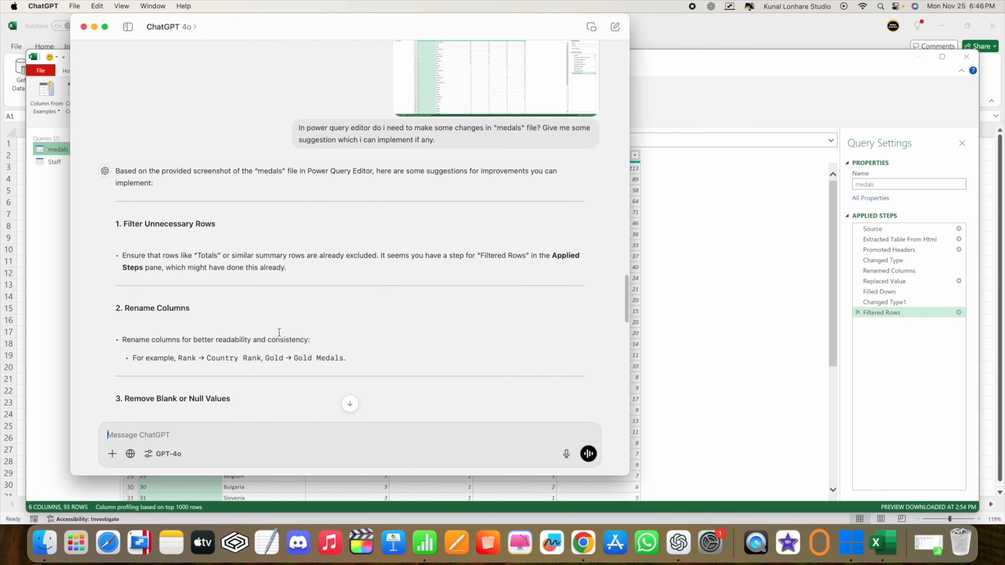
scroll(263, 324, "down", 3)
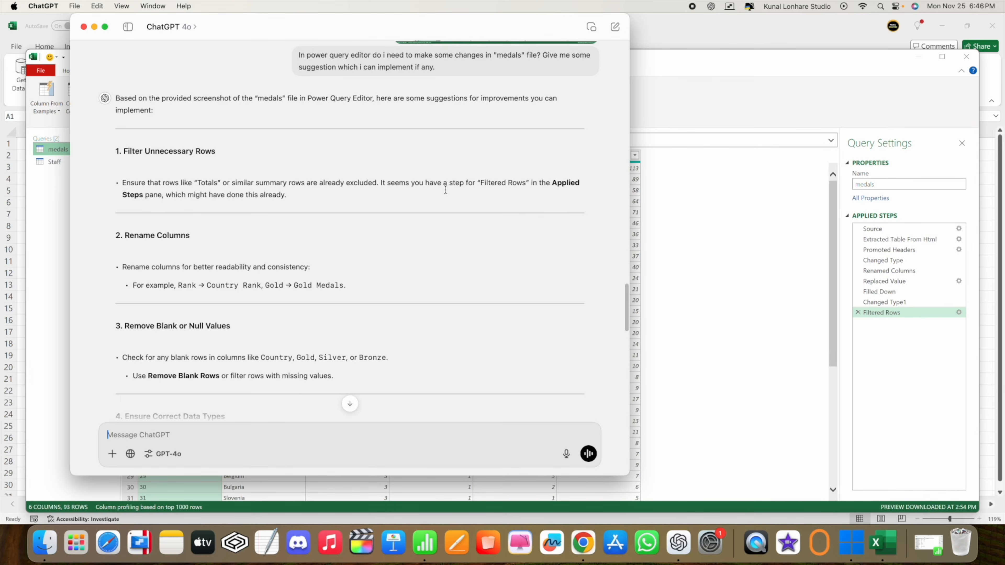
Move the chat aside to show the table and select the '8. Remove Unnecessary Columns' heading
left_click_drag(305, 33, 837, 131)
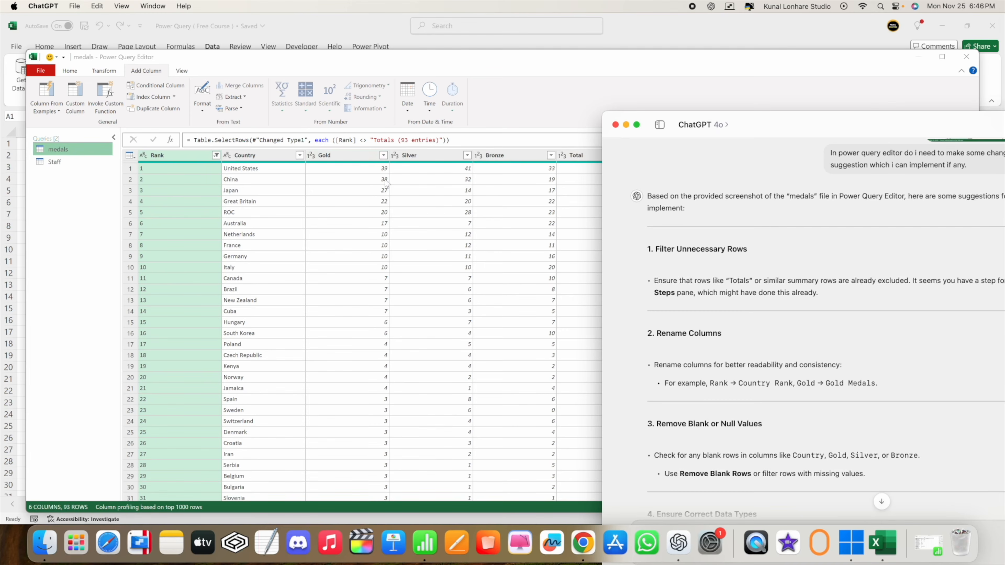
left_click_drag(770, 130, 666, 46)
scroll(662, 310, "down", 5)
scroll(662, 310, "down", 10)
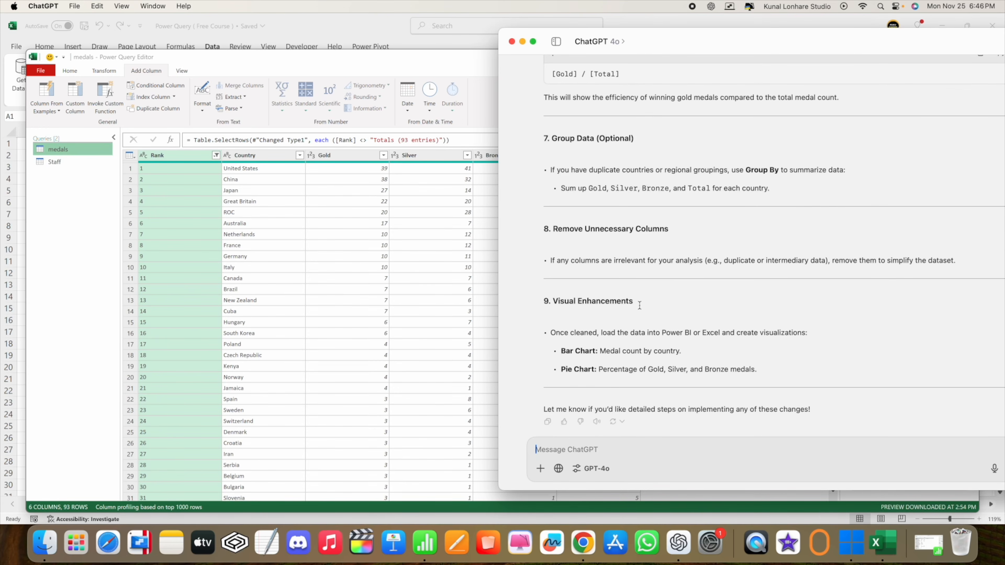
scroll(589, 253, "up", 5)
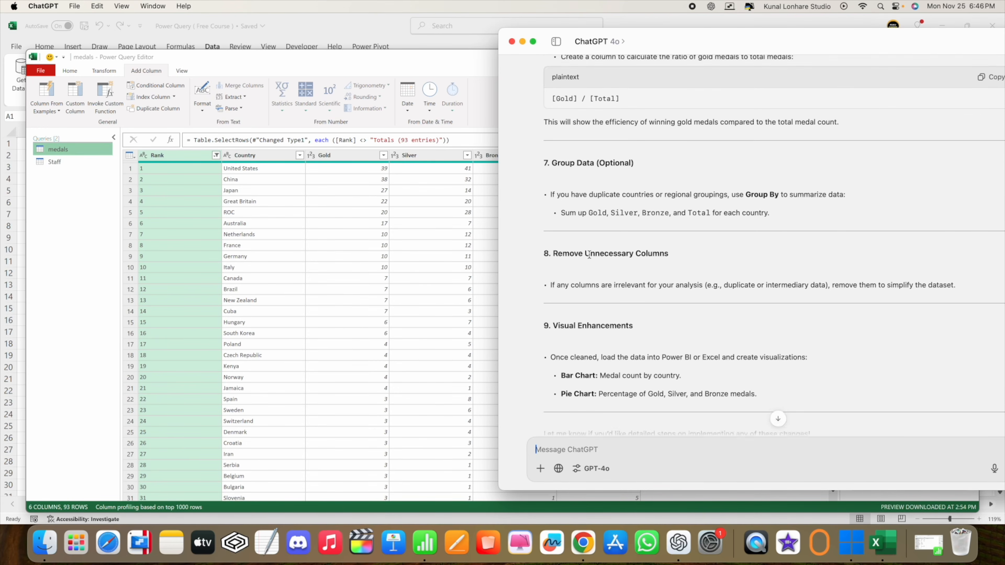
scroll(590, 258, "down", 2)
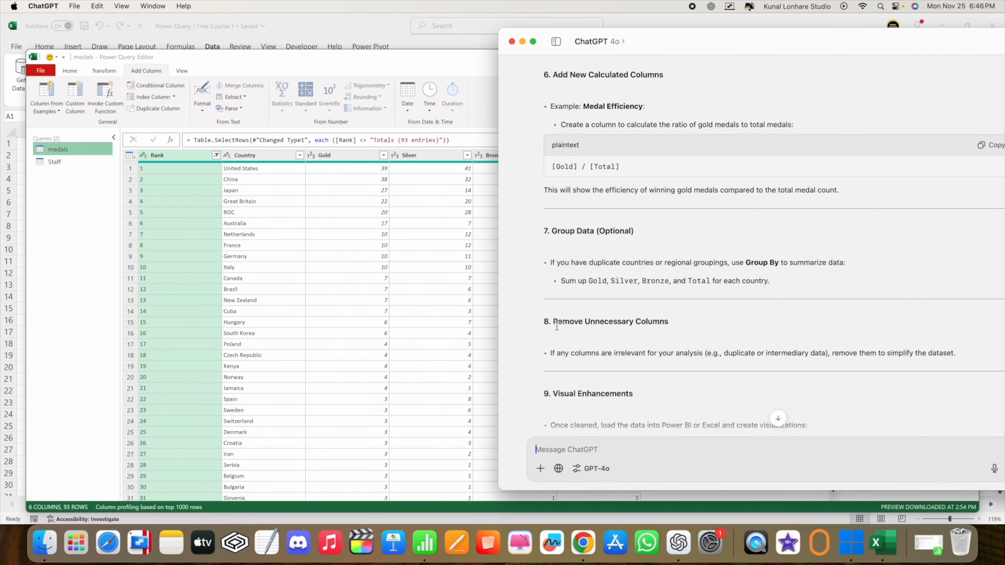
left_click_drag(553, 321, 664, 321)
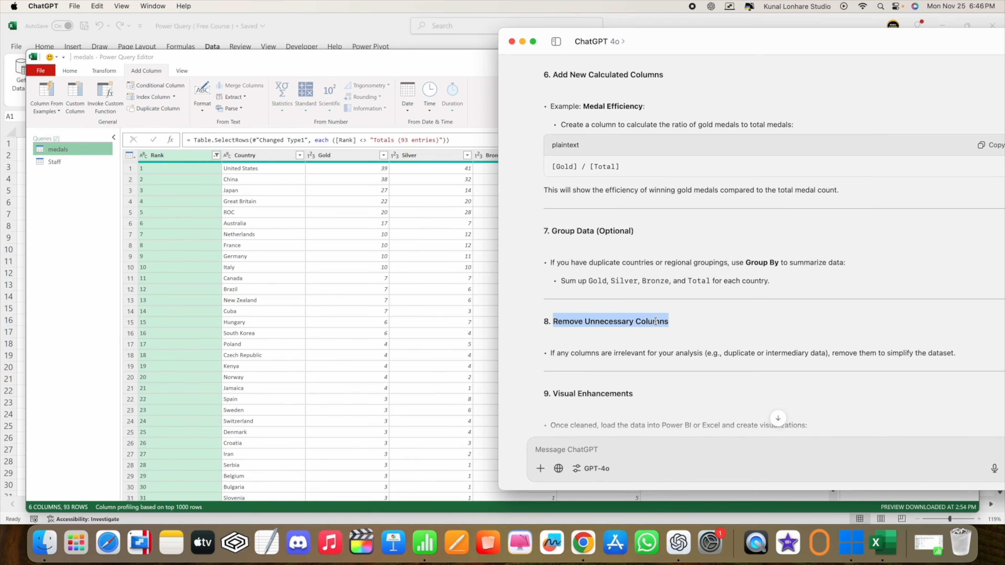
Copy the 'Remove Unnecessary Columns' heading into a question asking for a step-by-step Power Query guide
right_click(656, 322)
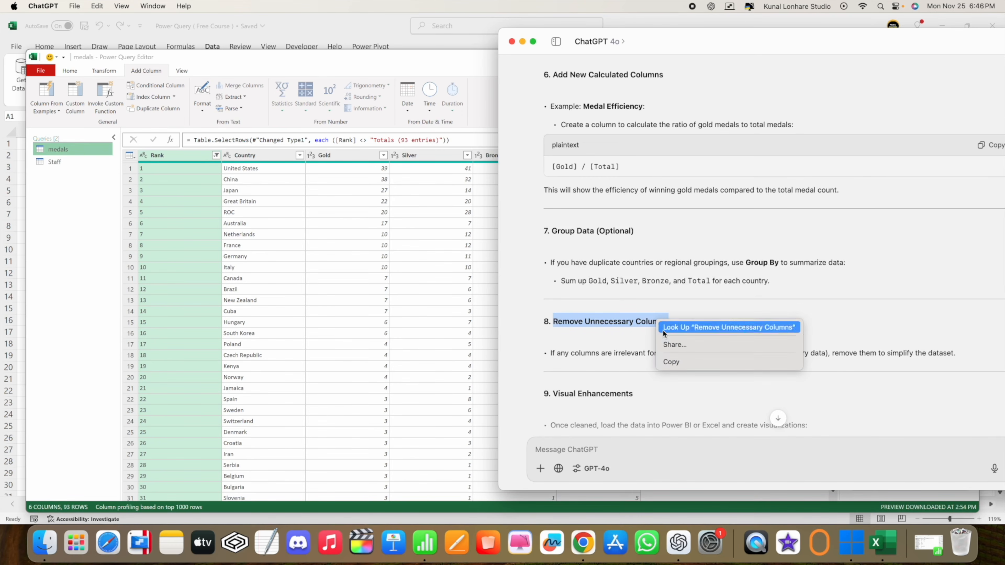
left_click(676, 362)
scroll(635, 375, "down", 5)
left_click(549, 449)
type("Above you said about \"")
key("super+v")
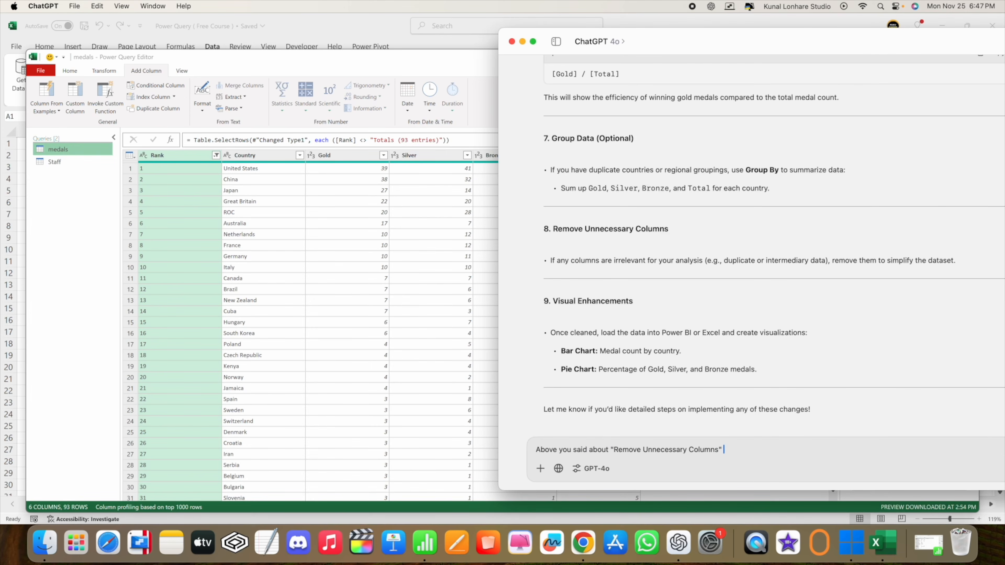
type("\" so can you step by step guide me how")
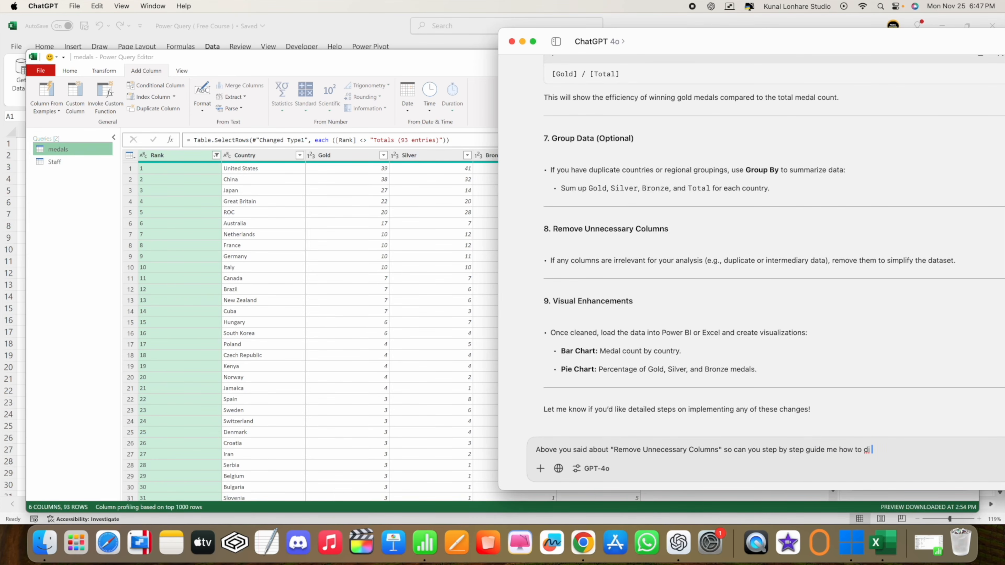
type(" to do it in power query?")
Send the question and read ChatGPT's six-step guide to removing columns
key("Return")
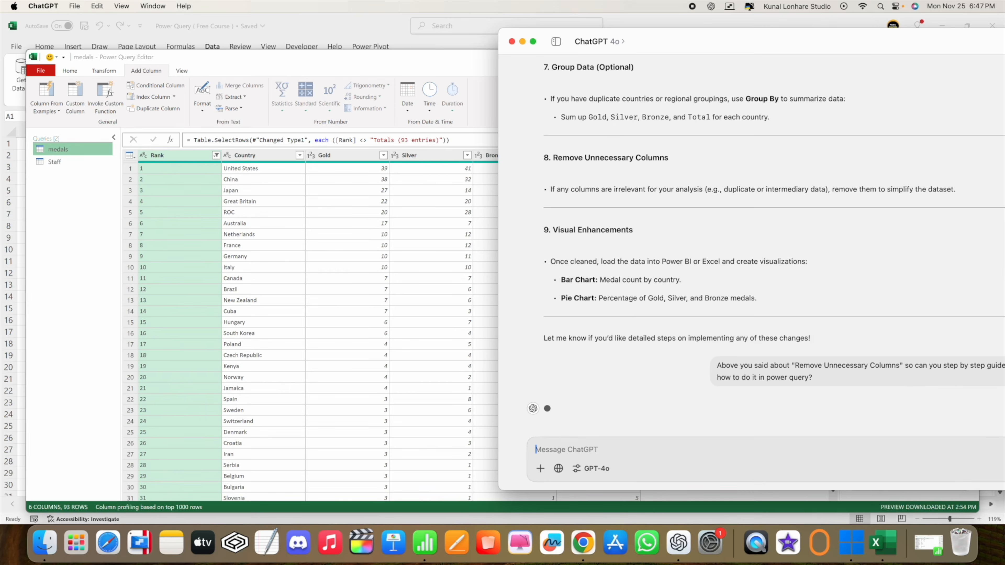
left_click_drag(724, 35, 681, 27)
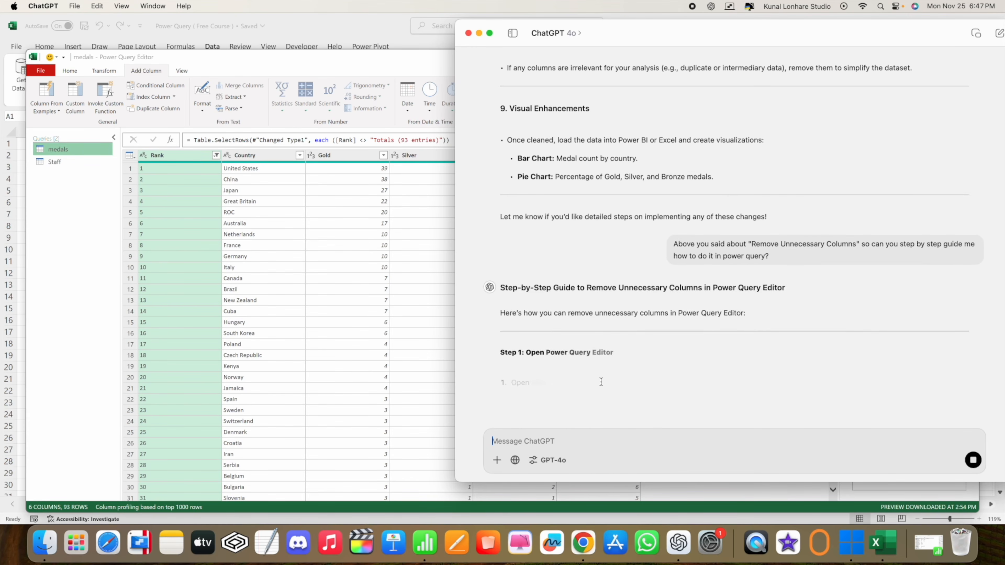
scroll(645, 351, "up", 1)
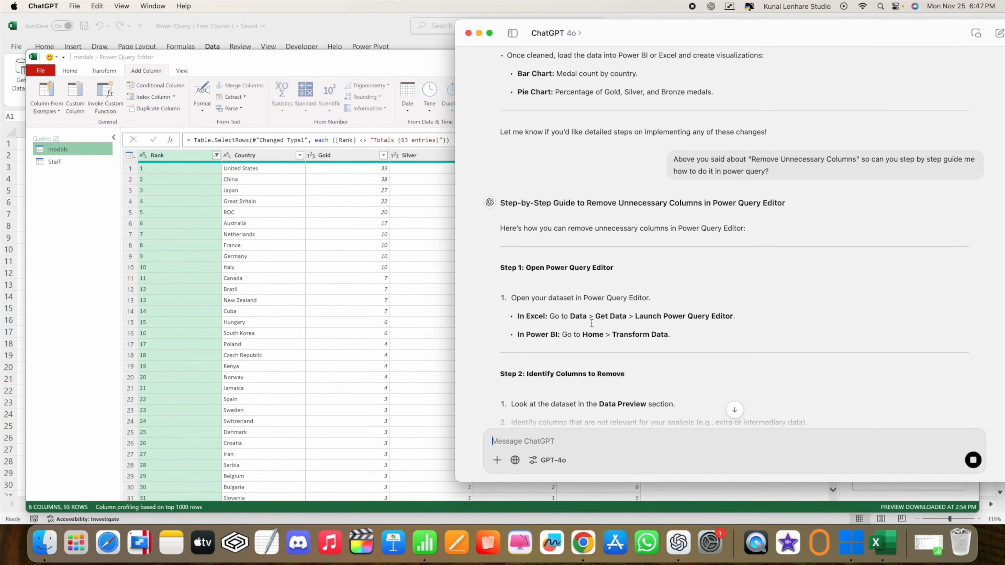
scroll(633, 313, "down", 3)
scroll(601, 312, "down", 1)
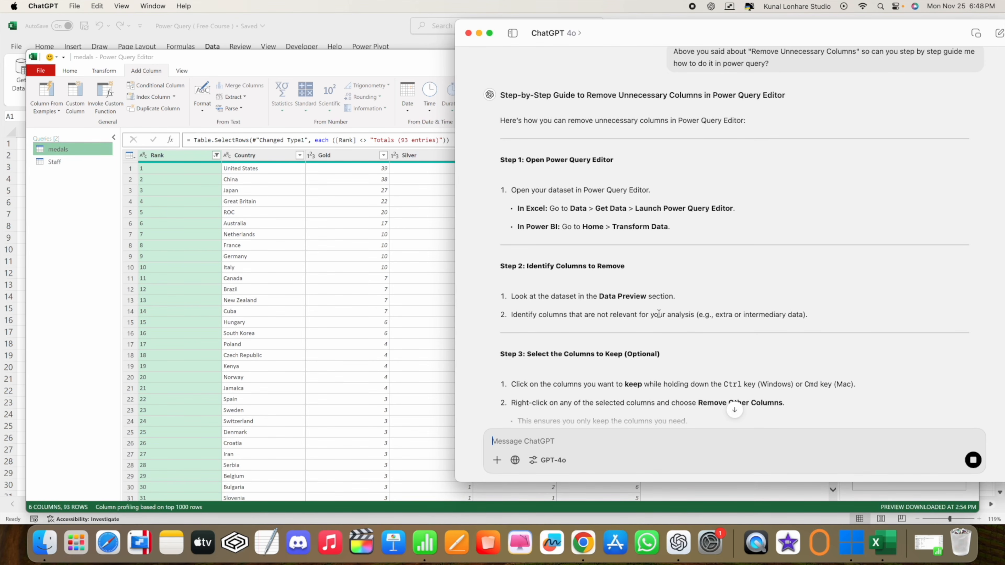
scroll(739, 325, "down", 1)
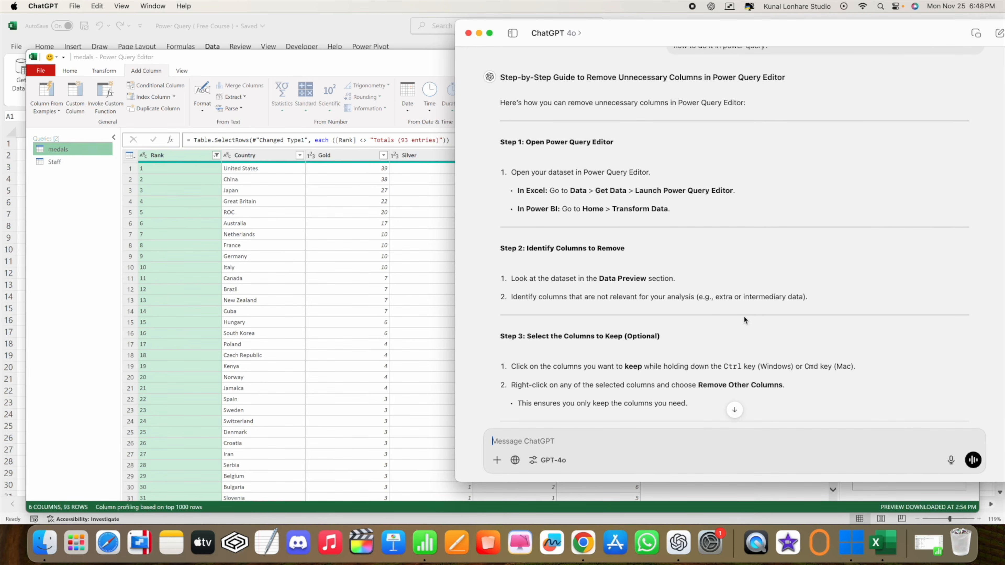
scroll(744, 317, "down", 3)
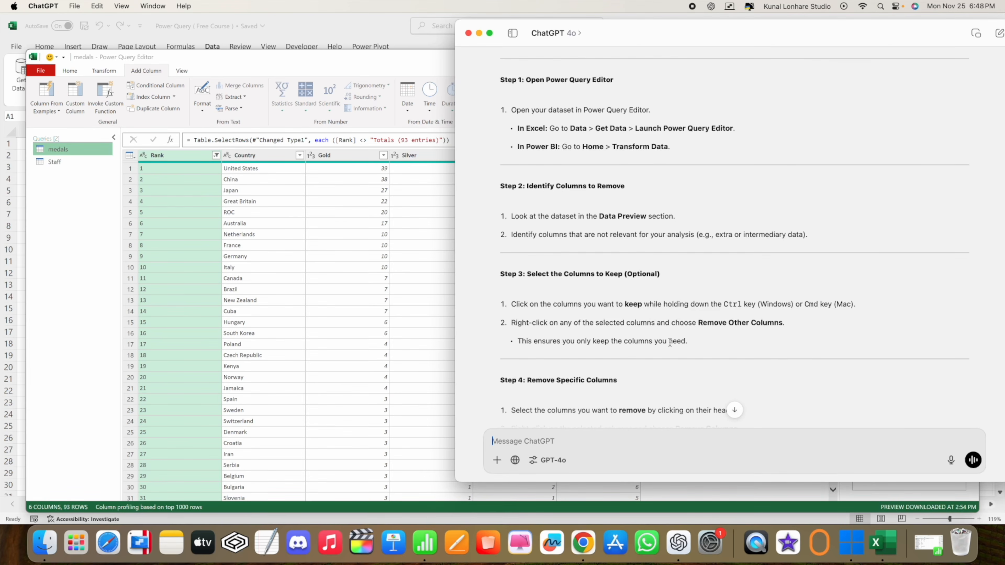
scroll(670, 346, "down", 2)
Highlight the Windows key mention in step 3, read the example, and return to Power Query Editor
left_click_drag(834, 277, 761, 277)
scroll(711, 322, "down", 2)
scroll(711, 322, "down", 10)
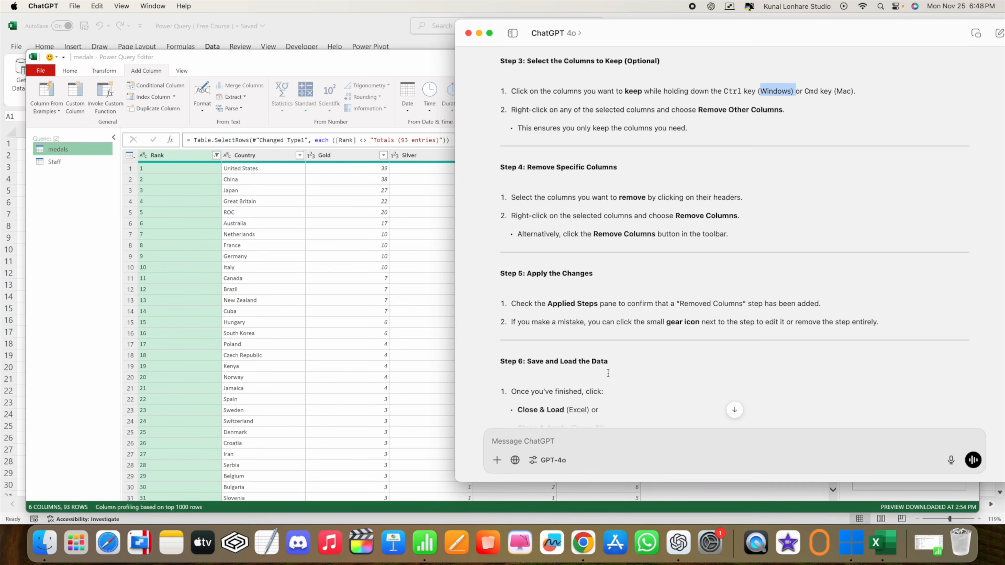
scroll(577, 316, "up", 4)
scroll(529, 206, "down", 5)
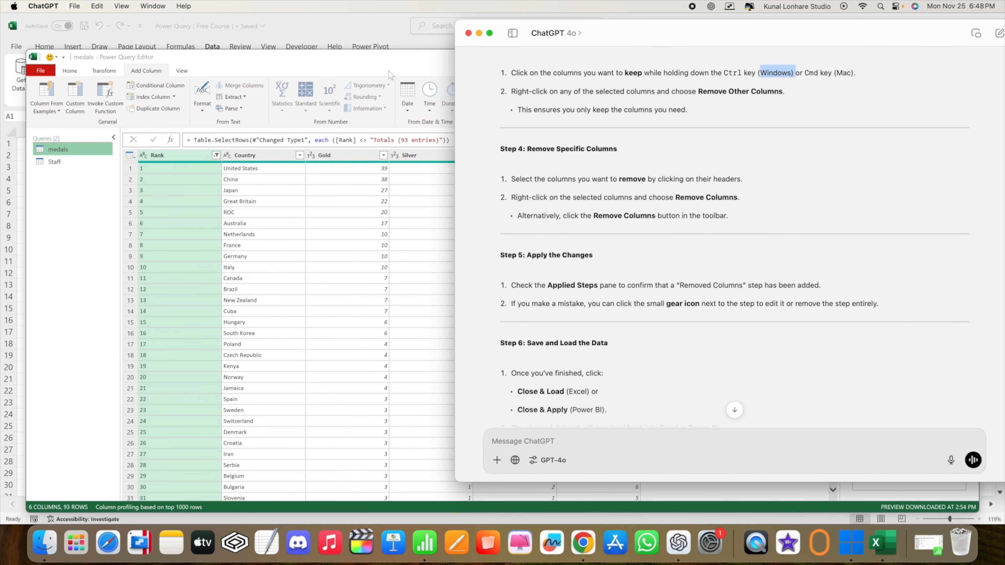
scroll(563, 303, "down", 5)
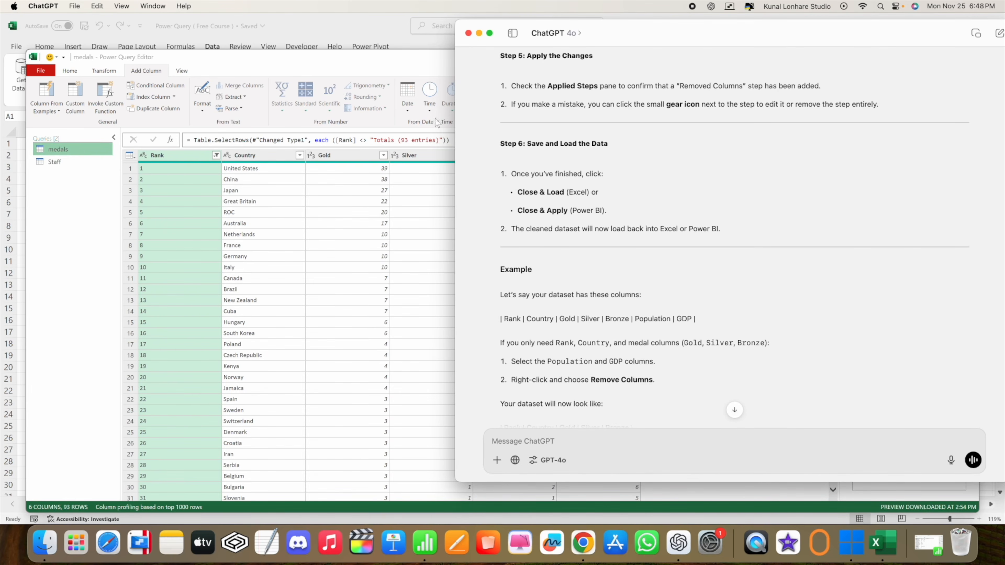
left_click(371, 67)
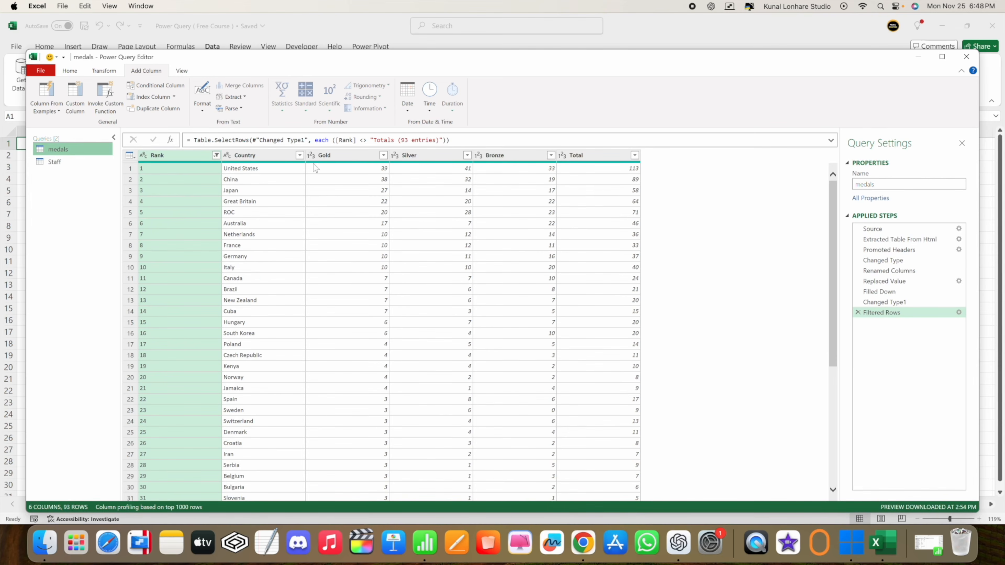
Inspect the Gold column, including China's 38, and open then cancel the Custom Column dialog
left_click(345, 156)
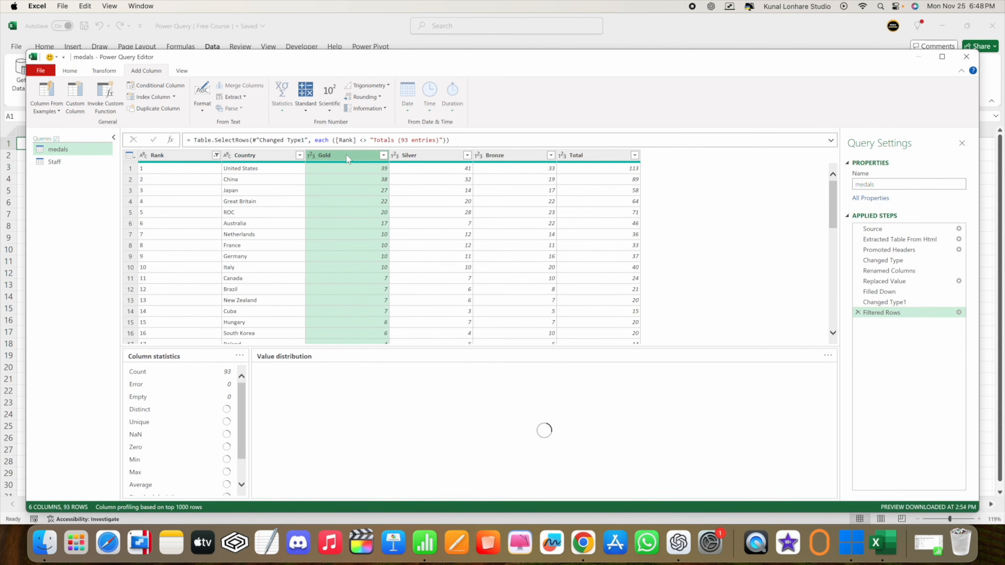
left_click(345, 178)
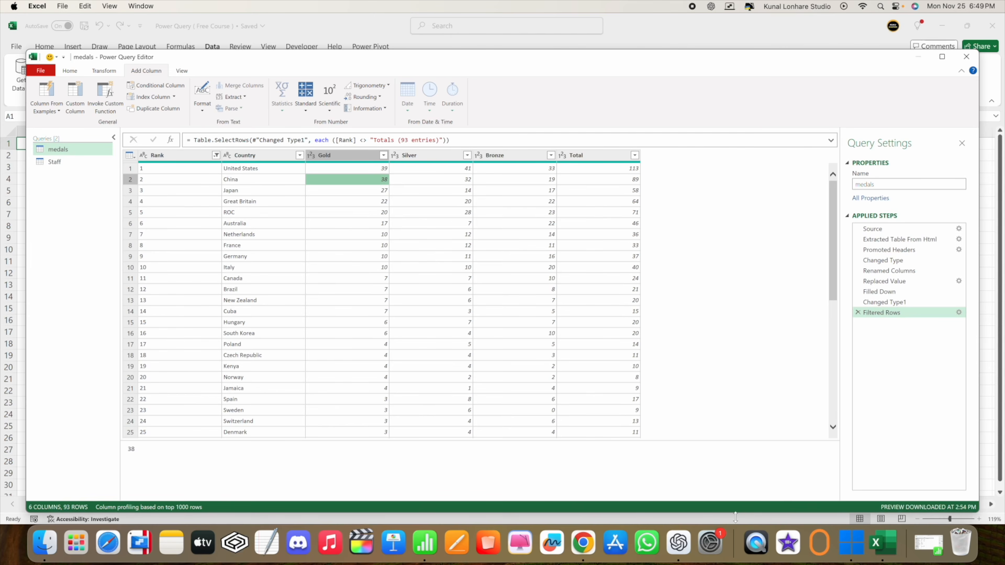
left_click(678, 544)
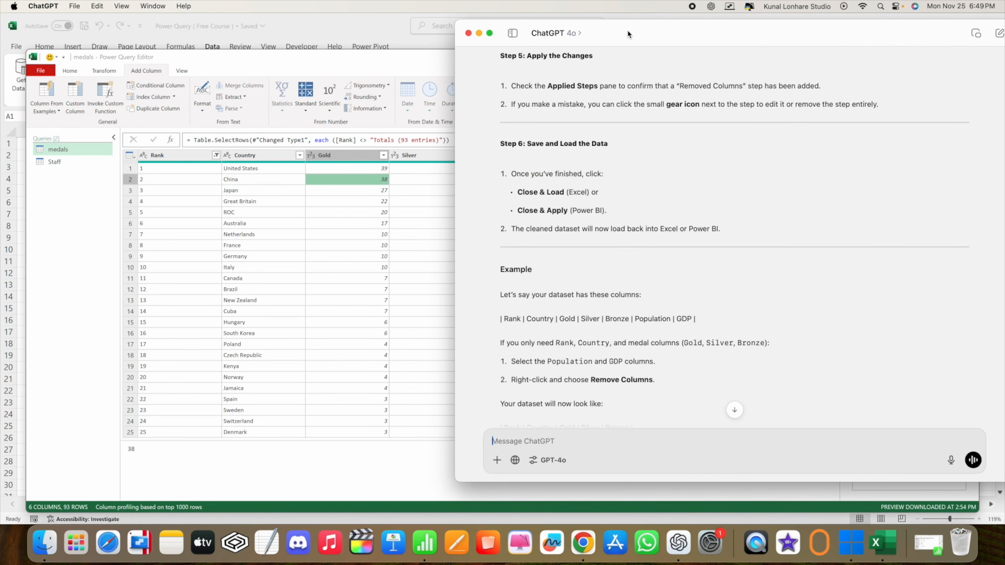
scroll(522, 257, "down", 4)
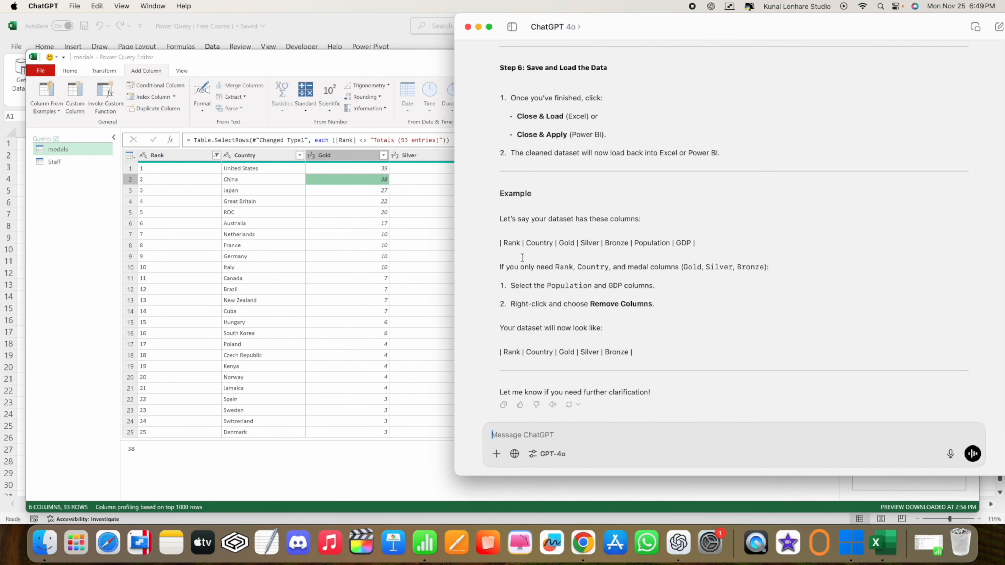
left_click(324, 63)
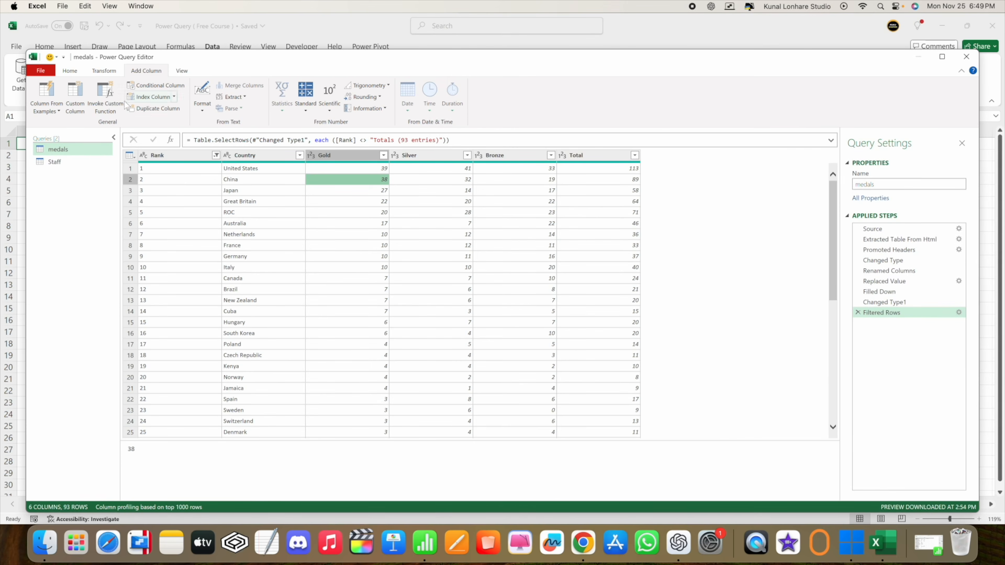
left_click(74, 109)
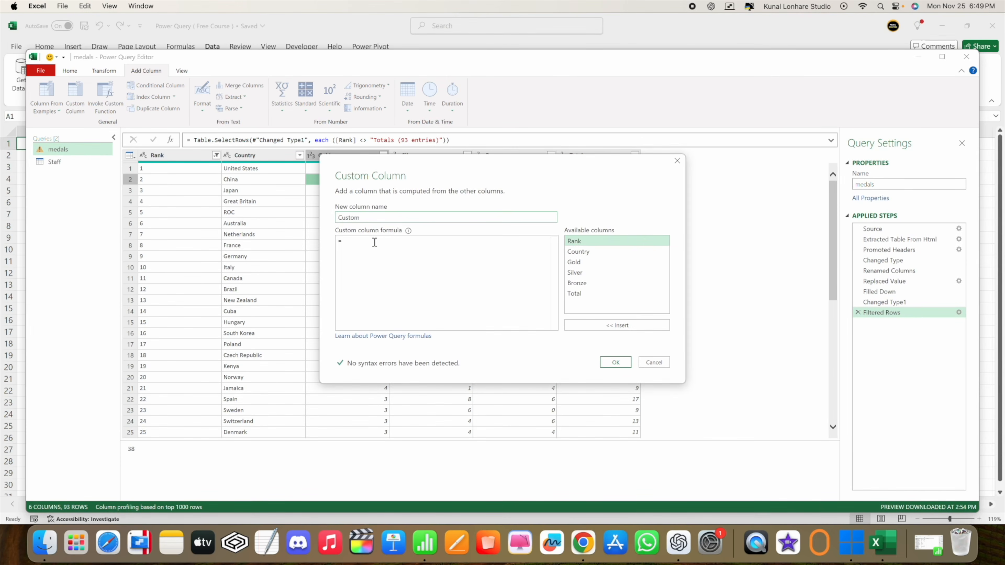
left_click(682, 161)
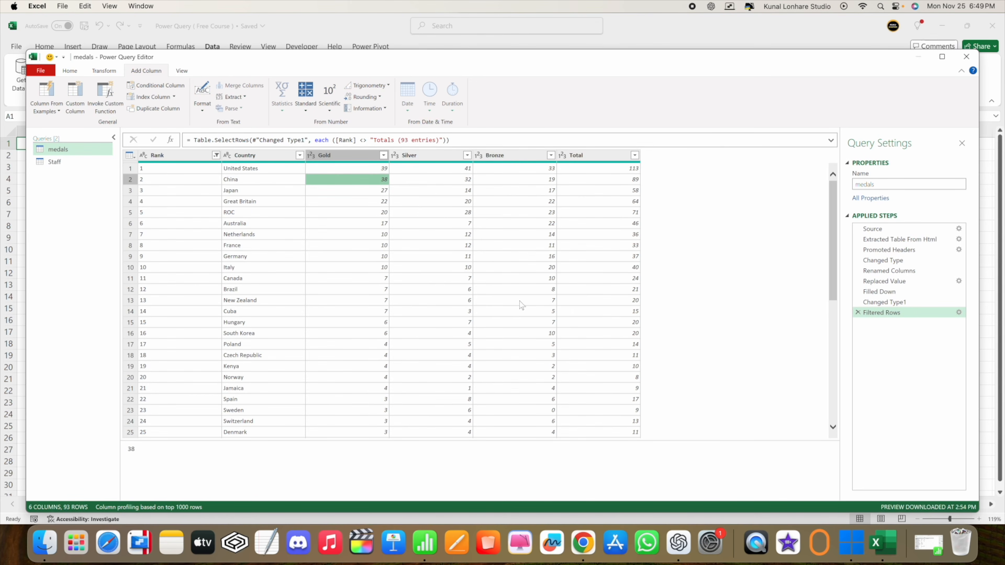
Start uploading a file to the ChatGPT message from the computer
left_click(678, 543)
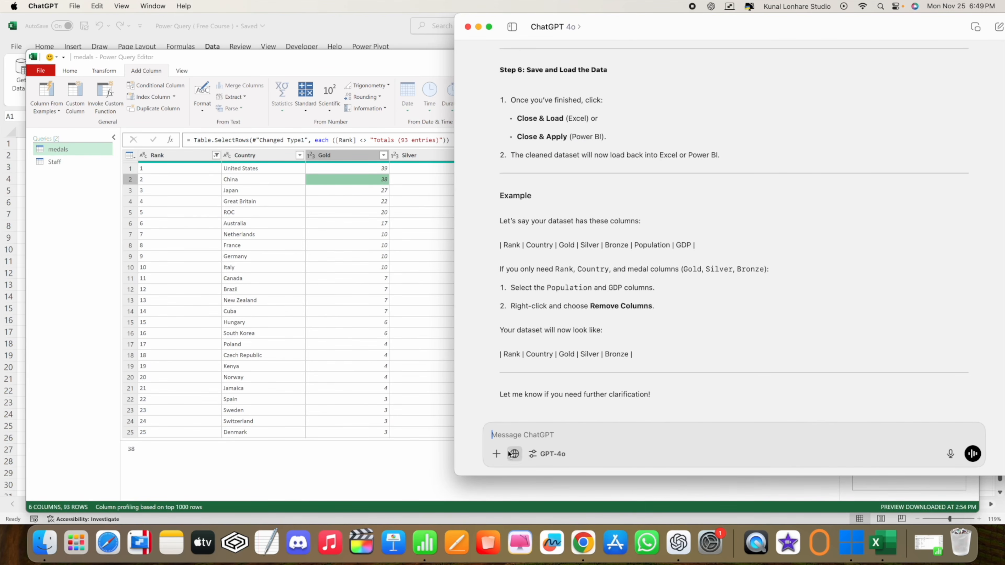
left_click(495, 454)
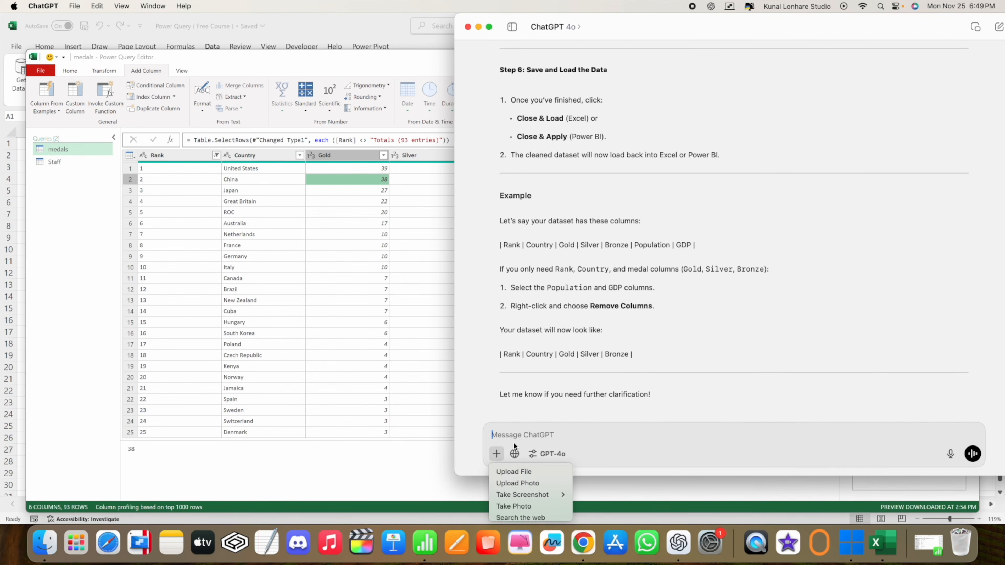
left_click(514, 472)
Attach the earlier Power Query screenshot from the Desktop to the ChatGPT message
scroll(673, 268, "down", 5)
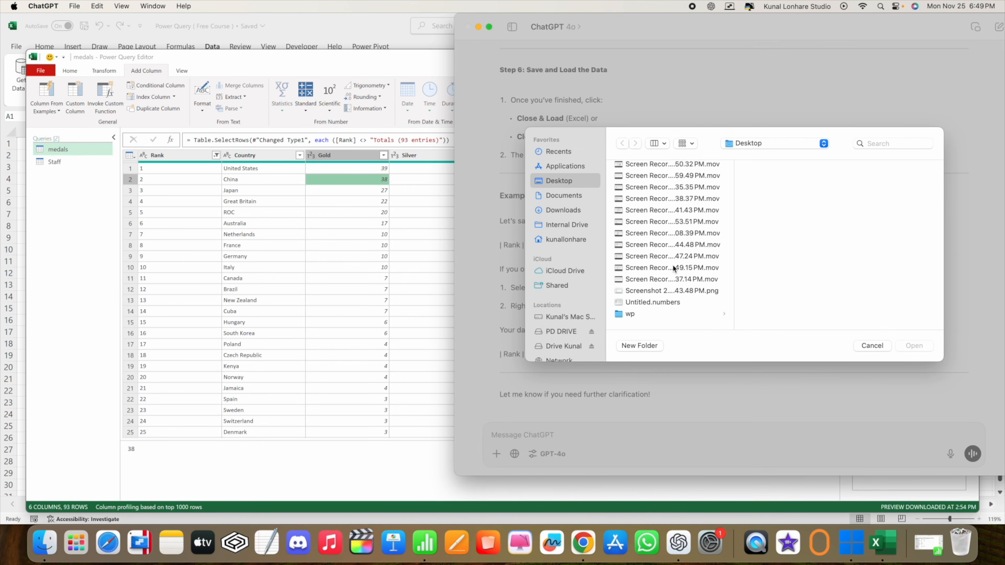
left_click(635, 296)
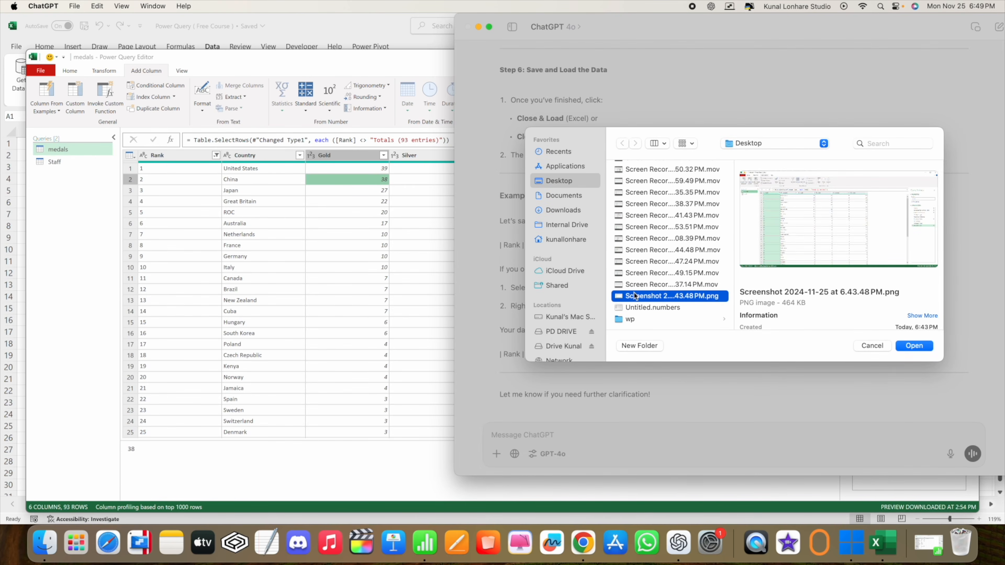
double_click(634, 296)
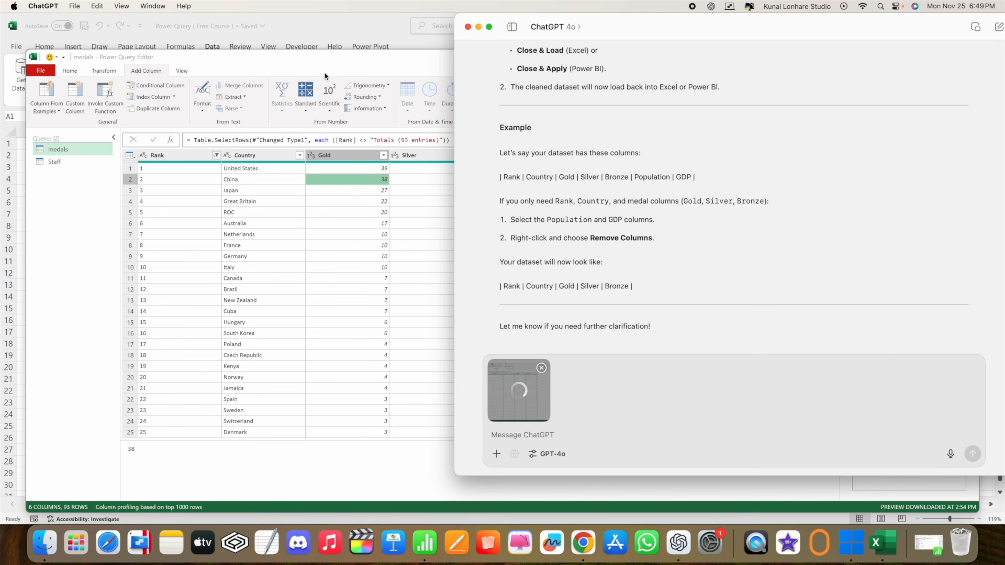
Reselect the Gold column and reopen Custom Column, moving the dialog to reveal Gold and Silver
left_click(324, 65)
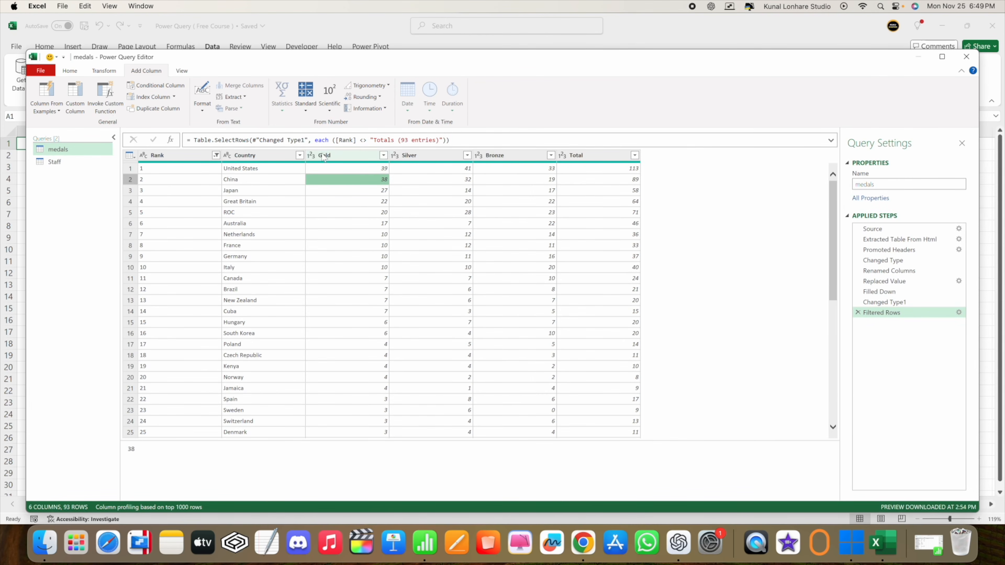
left_click(336, 157)
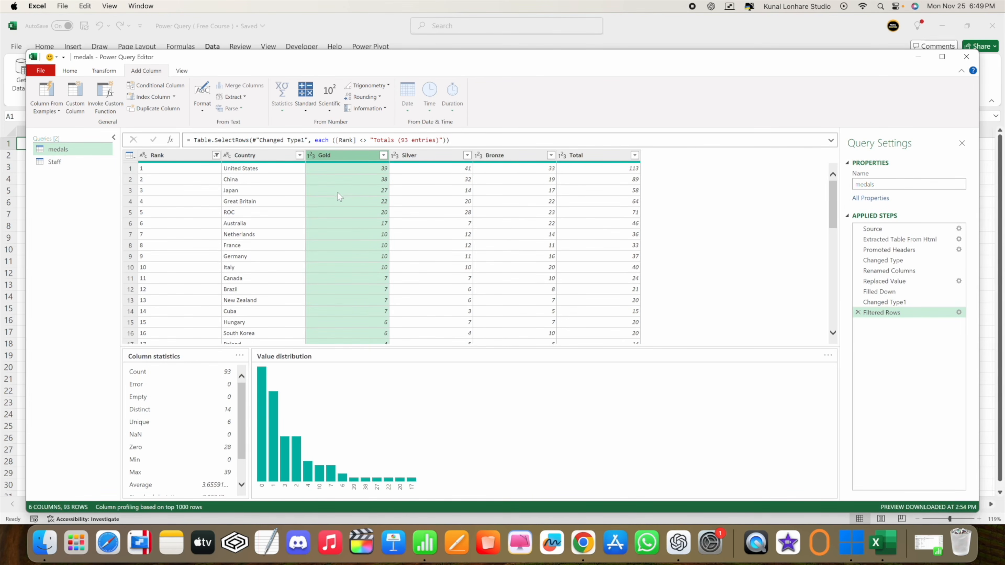
left_click(75, 97)
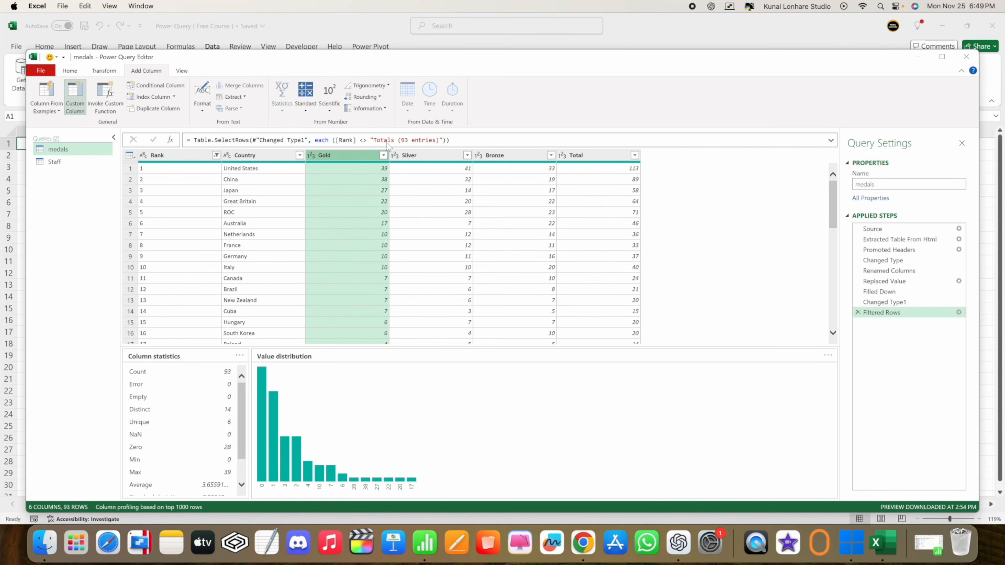
left_click_drag(423, 167, 556, 175)
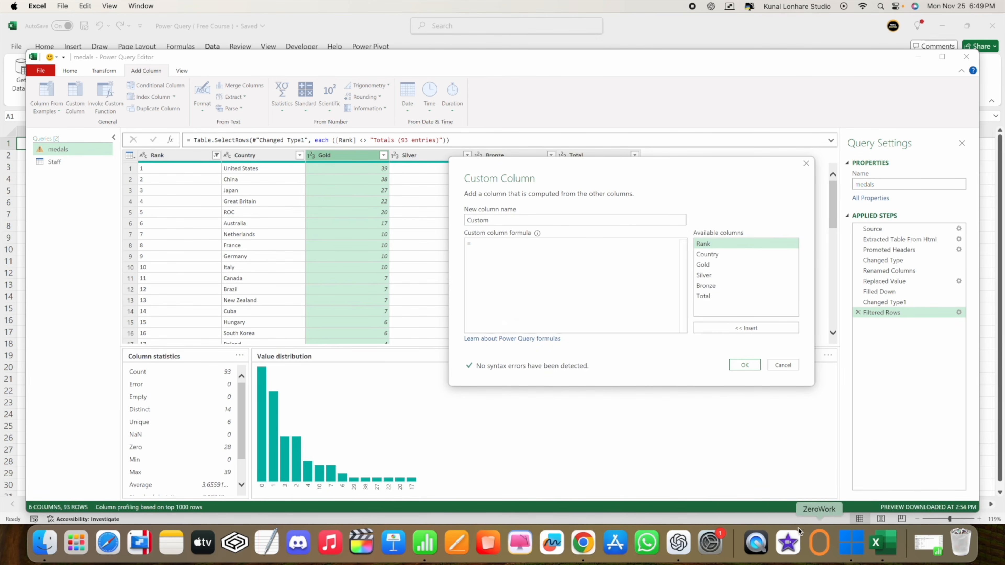
Attach the newer Power Query screenshot and begin the message with 'H'
left_click(678, 542)
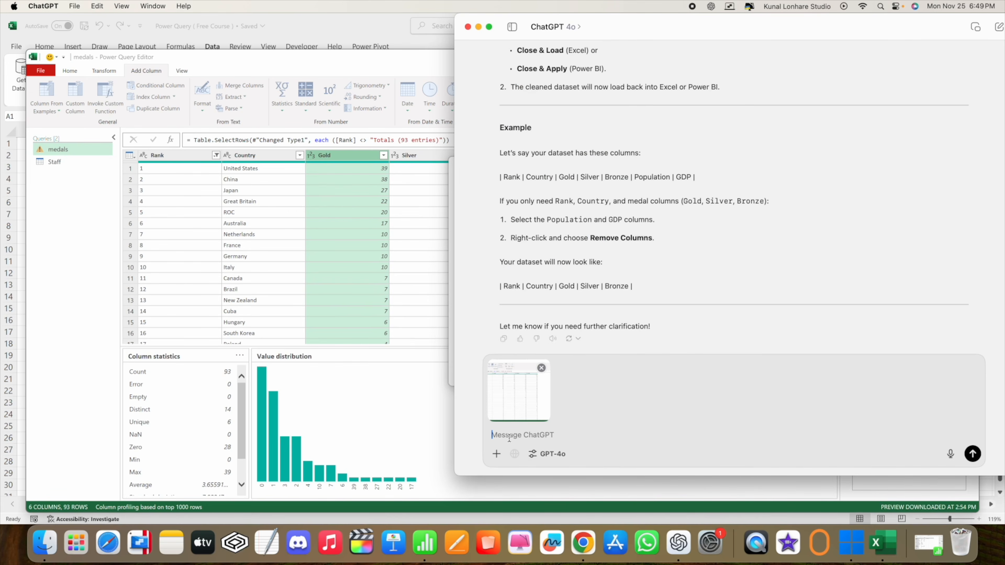
left_click(496, 457)
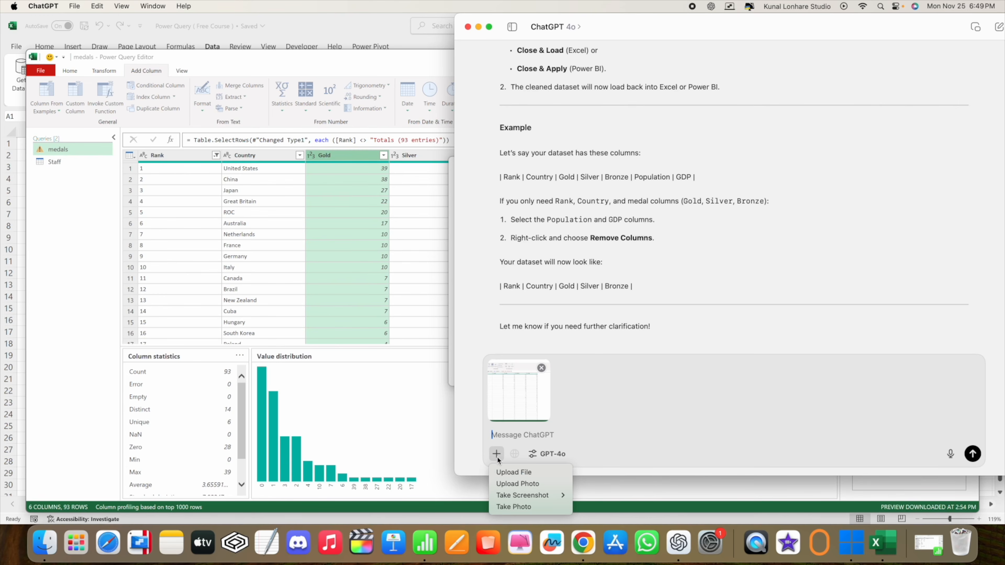
left_click(509, 471)
scroll(654, 282, "down", 10)
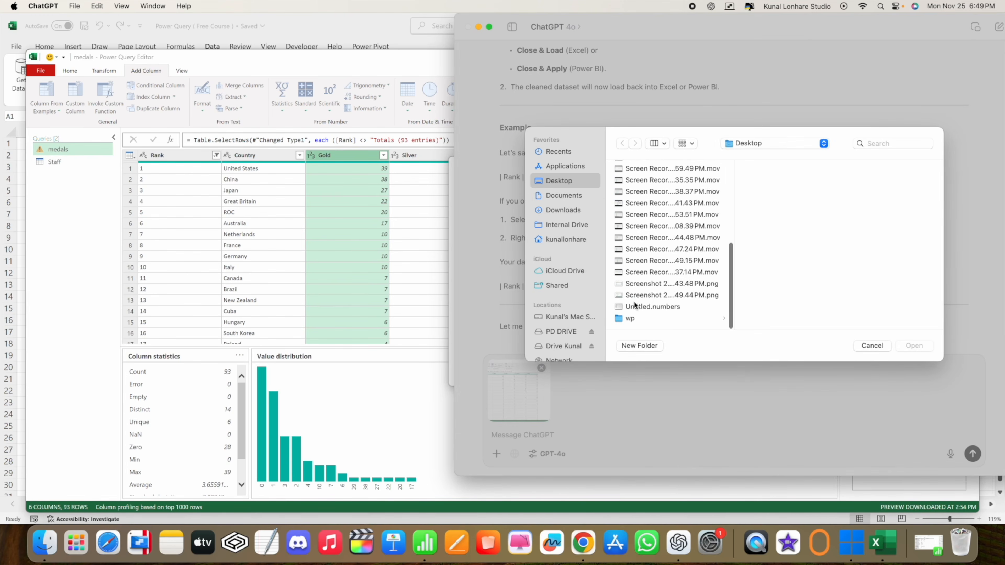
double_click(631, 296)
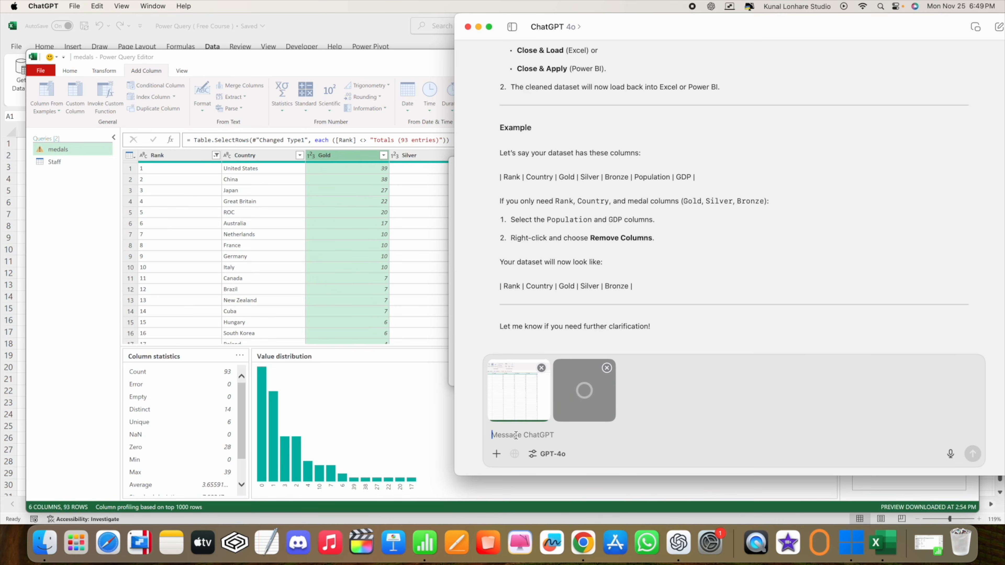
type("H")
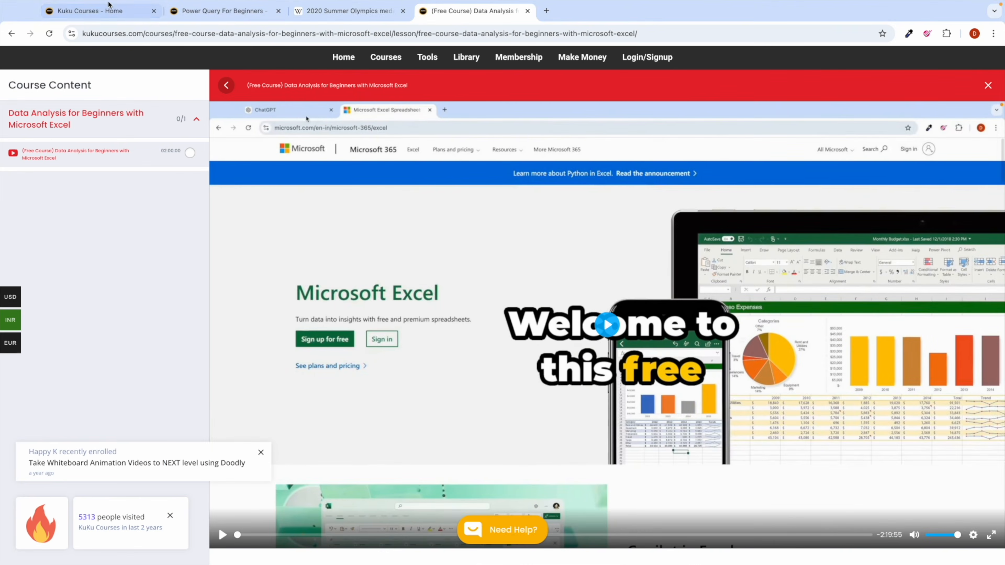
Search the Kuku Courses free course catalogue for OpenAI courses
left_click(92, 13)
scroll(152, 231, "up", 5)
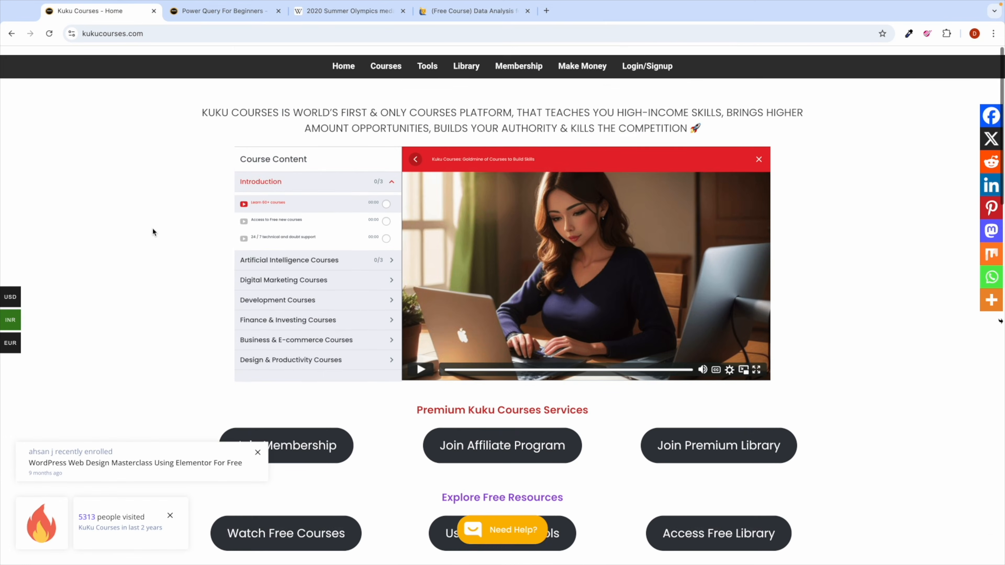
scroll(148, 191, "down", 5)
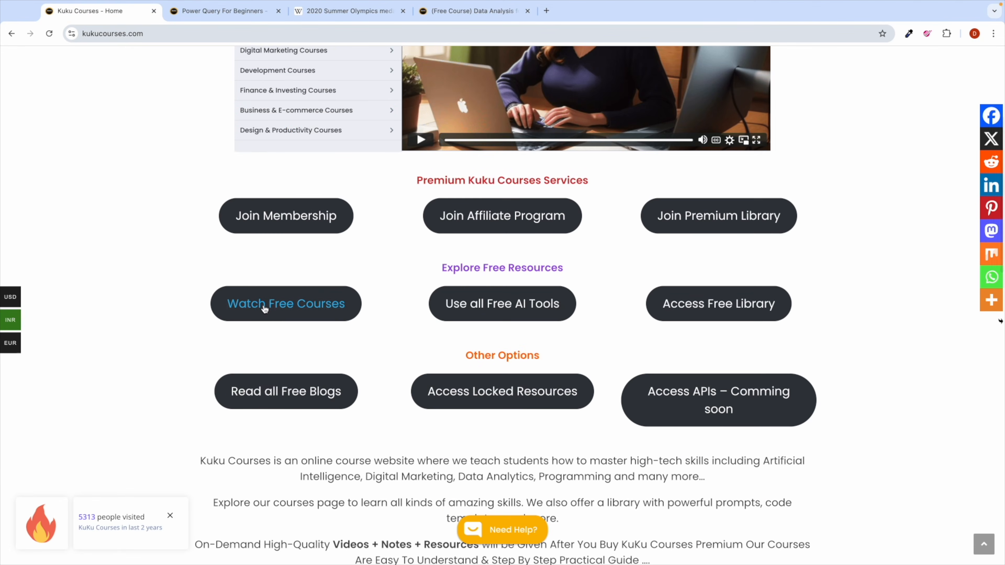
left_click(264, 309)
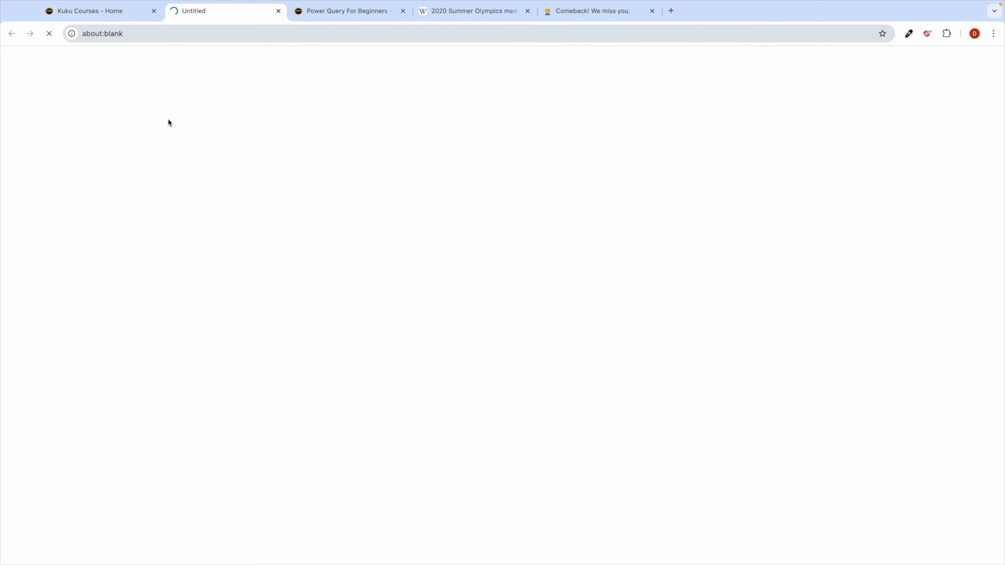
left_click(213, 110)
type("opend")
type("i")
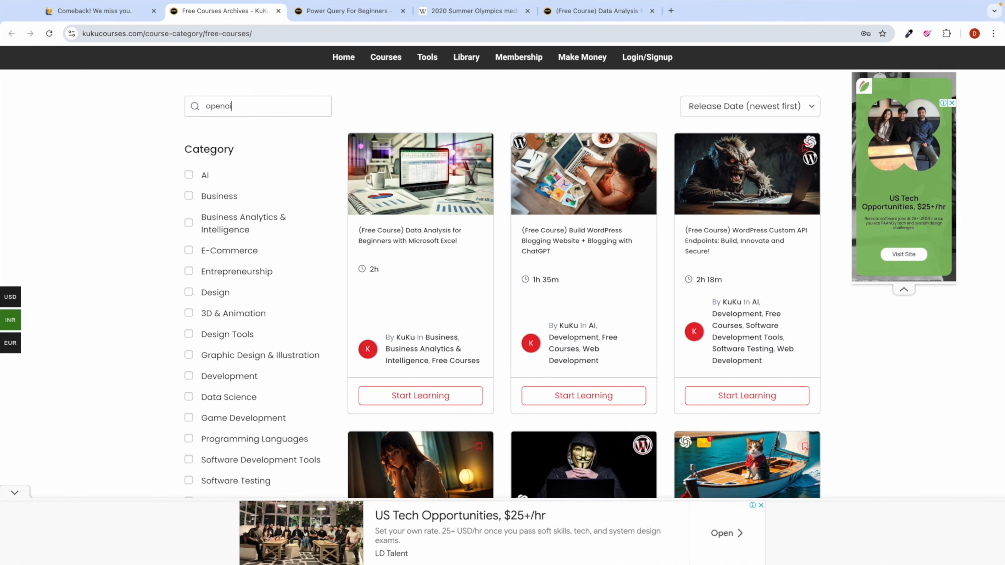
key("Return")
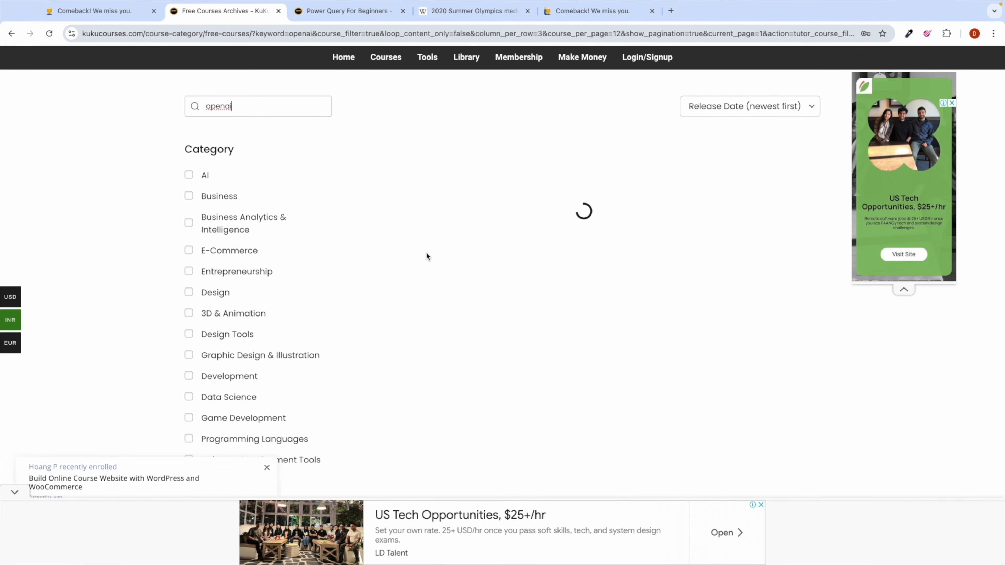
Open the OpenAI Guide: Prompt Engineering, ChatGPT, Dall-e course, dismiss the ad, and start learning
scroll(427, 252, "down", 3)
scroll(427, 252, "down", 10)
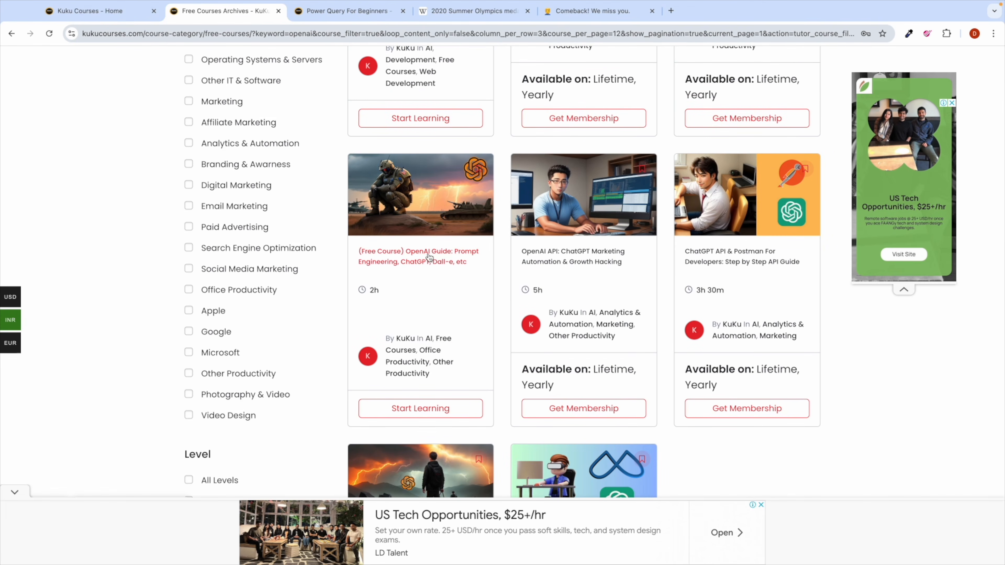
left_click(439, 265)
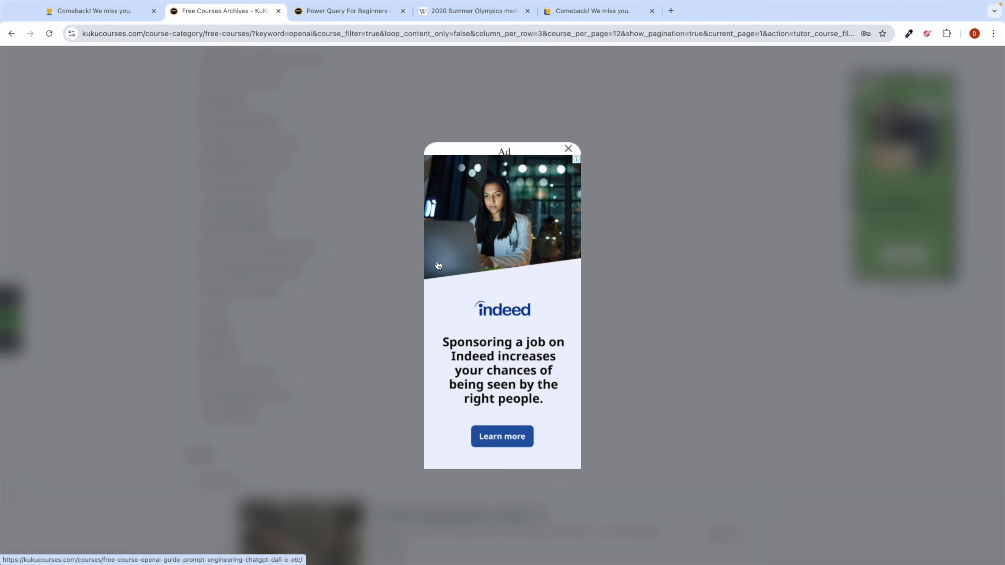
left_click(569, 149)
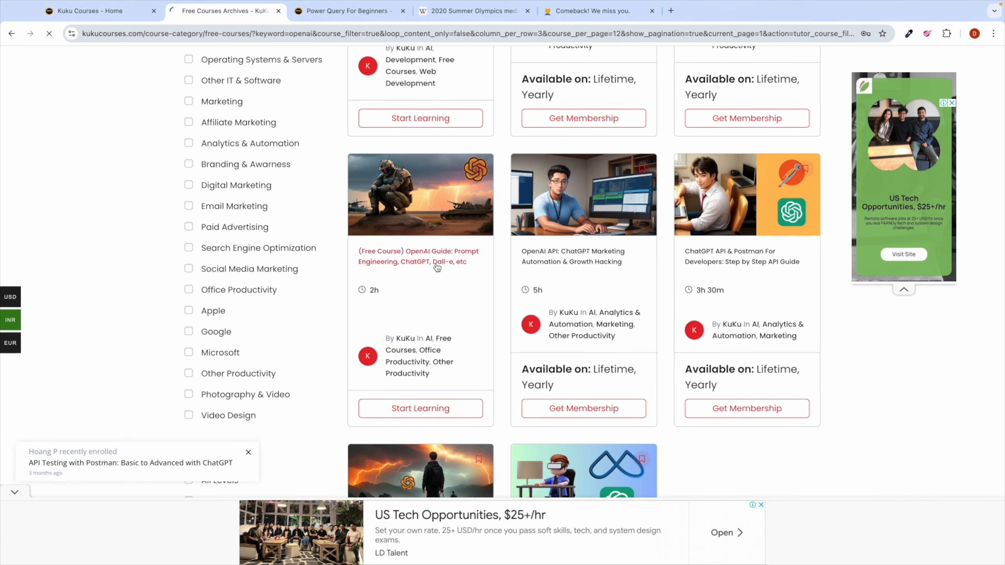
left_click(438, 263)
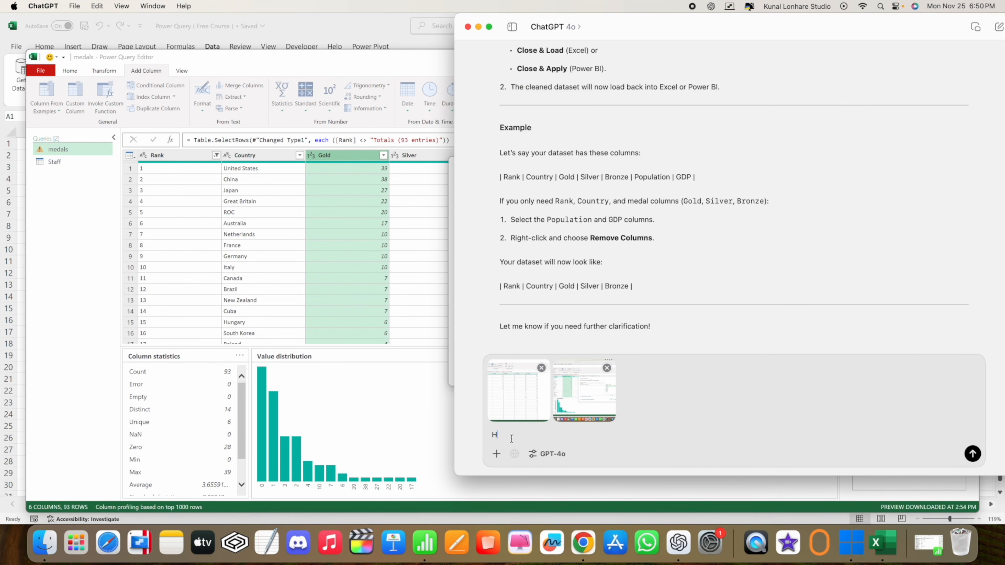
left_click_drag(512, 439, 483, 441)
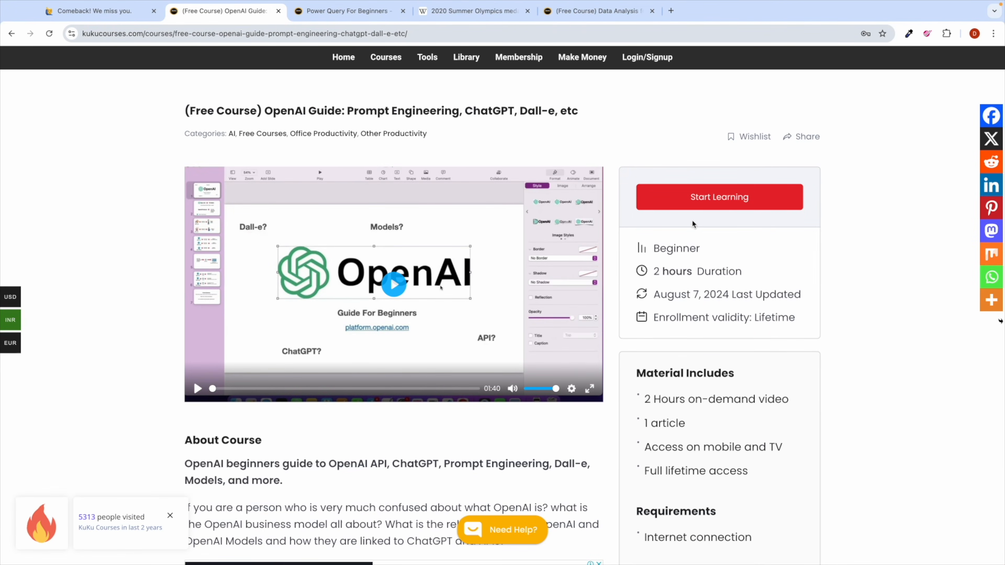
left_click_drag(654, 267, 677, 271)
left_click(694, 251)
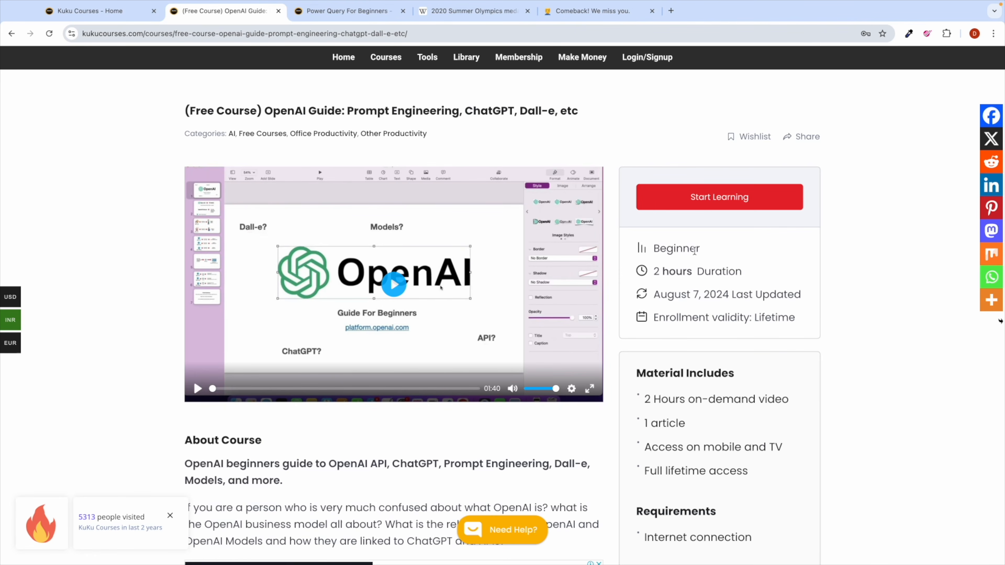
left_click(712, 202)
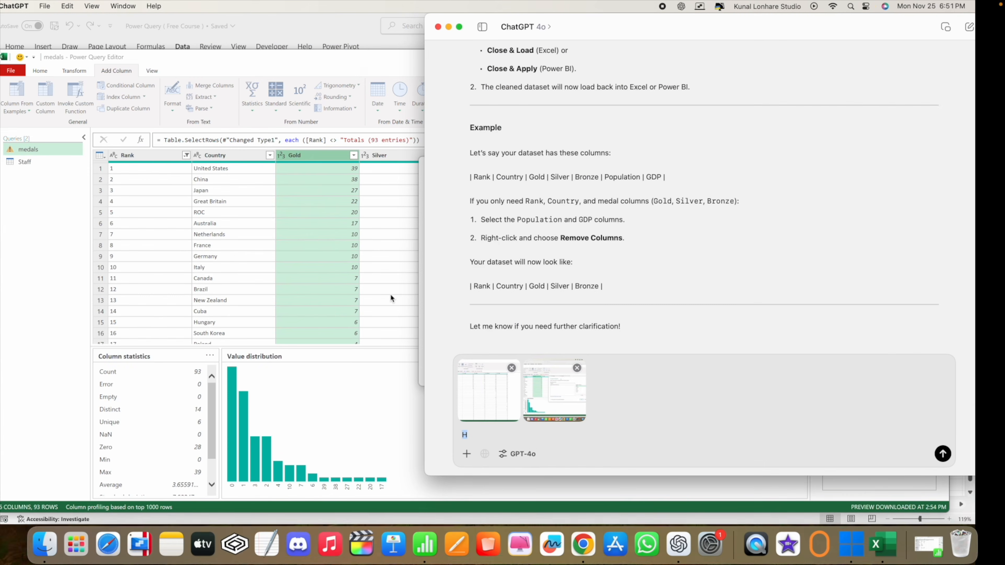
Write 'Hey in the screenshot… "Gold" column… write me formula for custom column… add condition that is:'
left_click(502, 438)
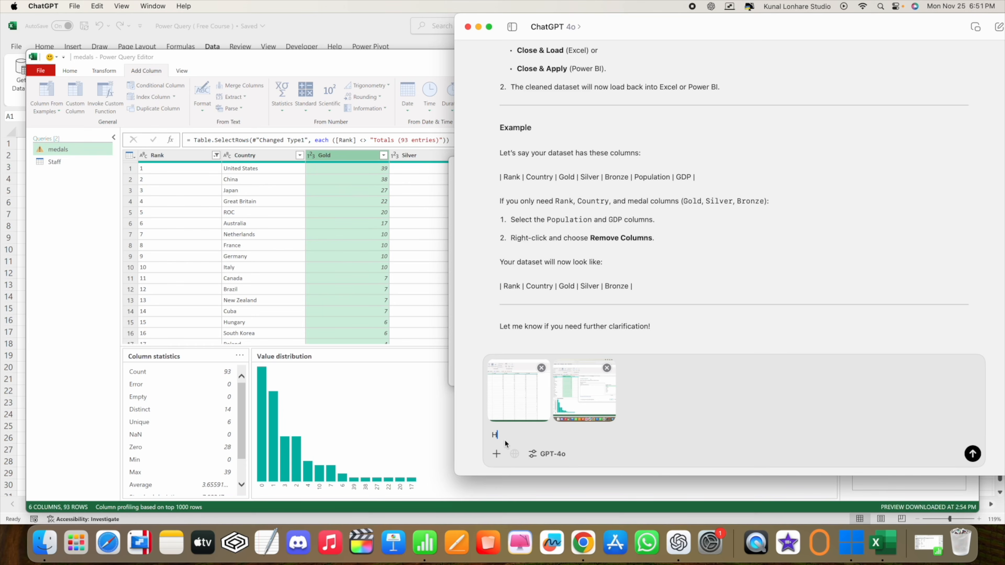
type("ey in the screenshot")
type("1st see there is")
type("\"Gold\" colum,")
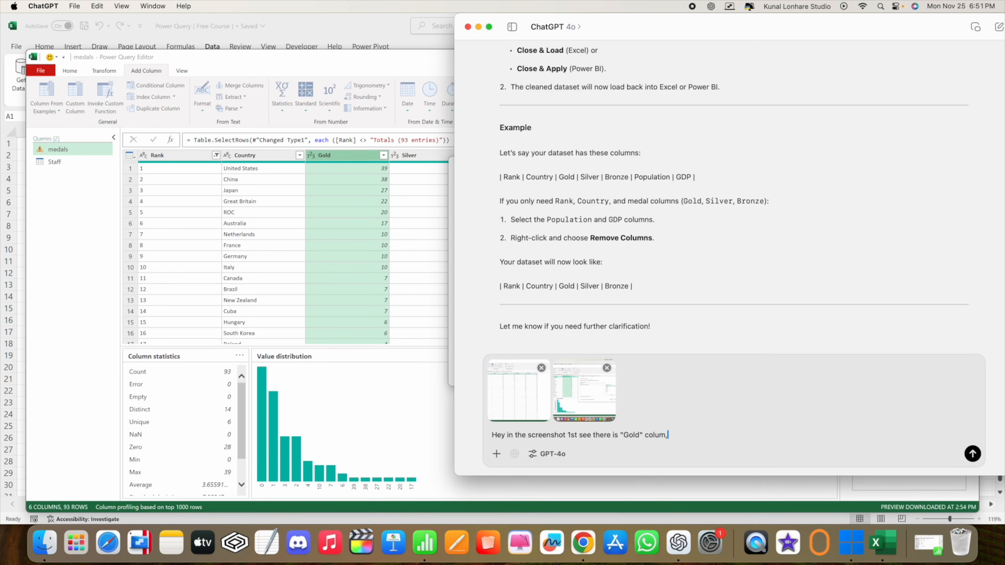
type(" so ")
type("you have to")
type(" write me ")
type("forulma so")
key("BackSpace")
key("BackSpace")
key("BackSpace")
key("BackSpace")
type("la for custom cou")
key("BackSpace")
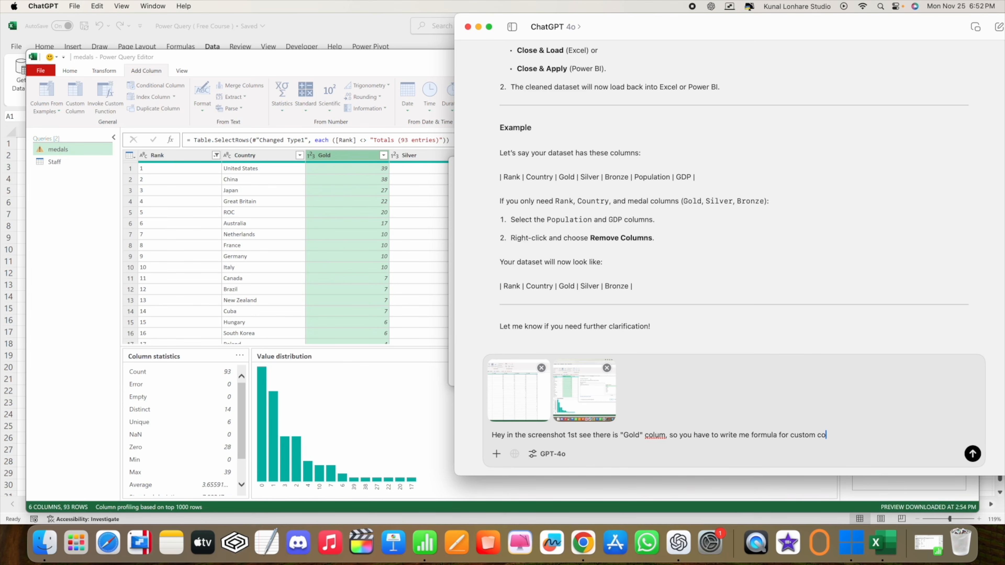
type("lum")
type("n where you have to add condition that i")
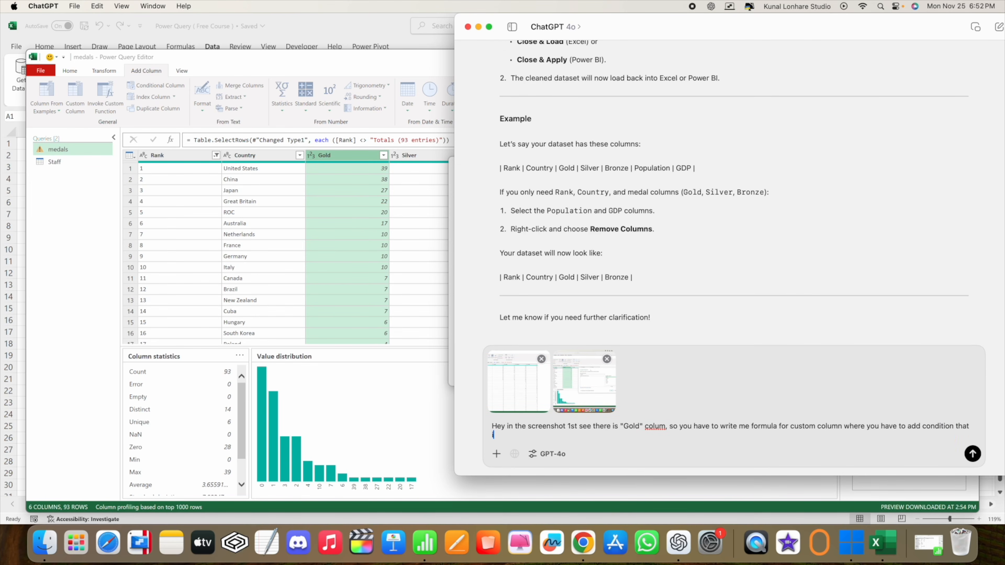
type("s f:")
Add two conditions: Gold less than 20 gives "less", otherwise "more"
key("shift+Return")
key("shift+Return")
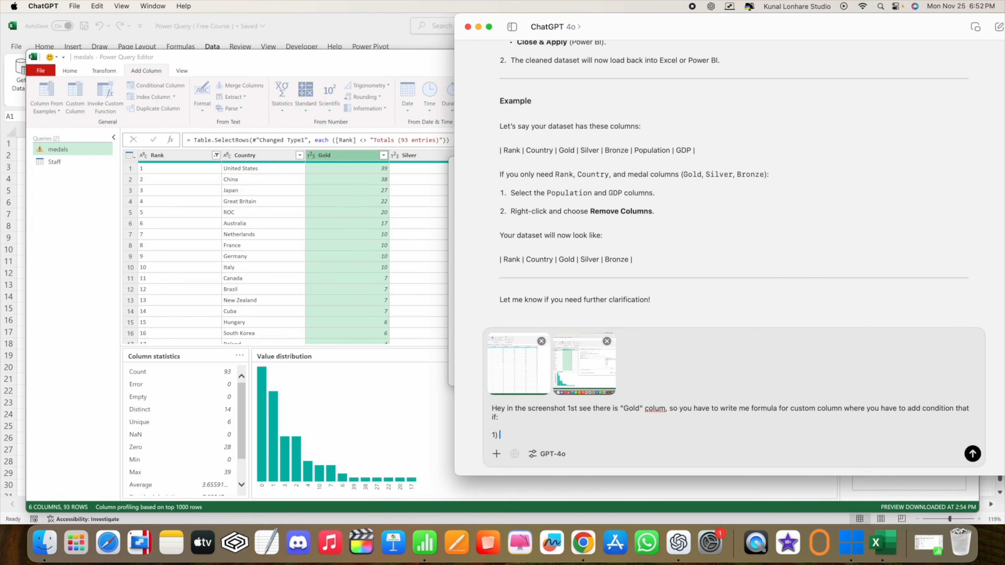
type("1) Go")
type("ld ")
type("is gre")
type("ater")
key("BackSpace")
key("BackSpace")
key("BackSpace")
key("BackSpace")
key("BackSpace")
key("BackSpace")
key("BackSpace")
type("less than 20, then it should be")
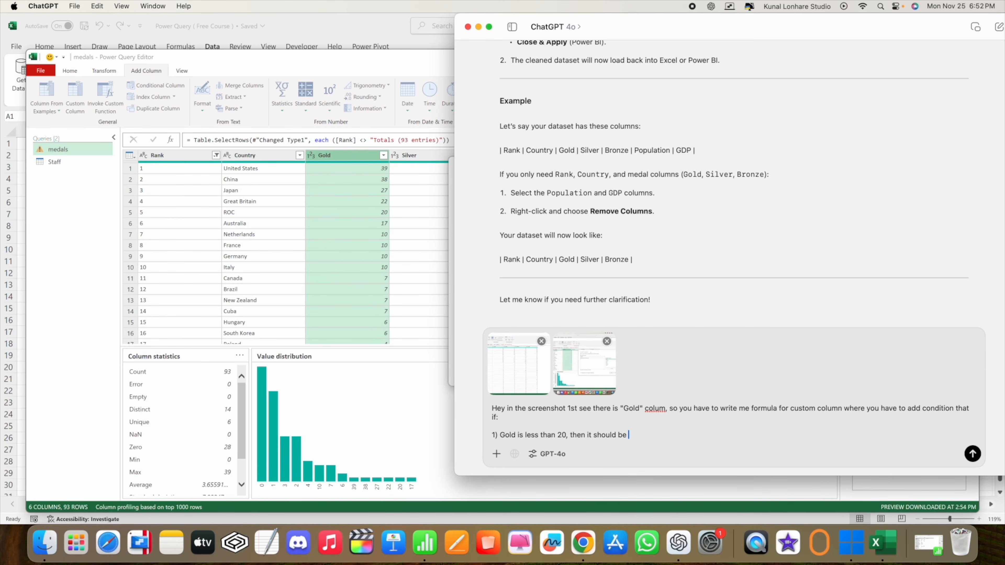
type(" written as \"less\"")
key("shift+Return")
type("2")
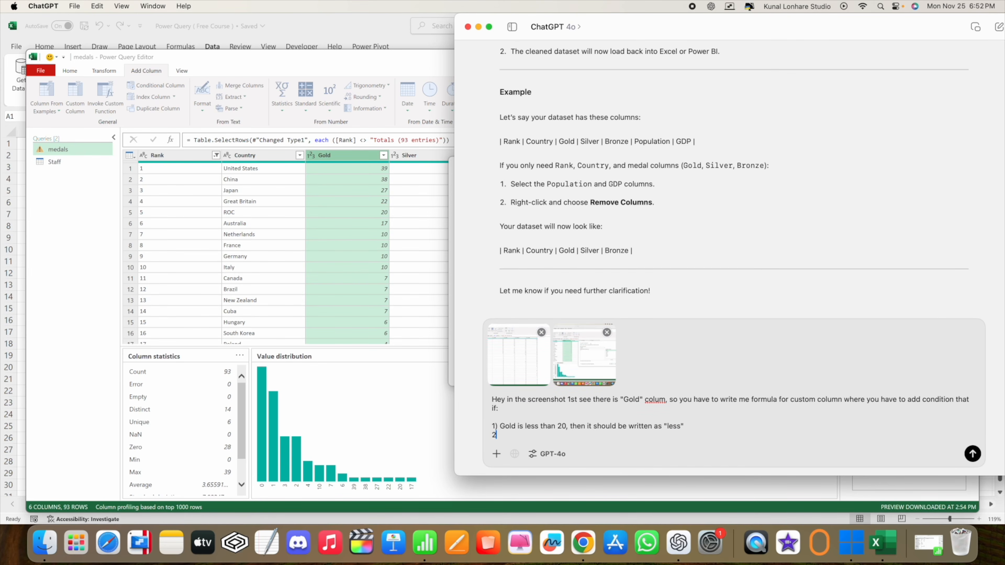
type(") if above condition does not satify then ")
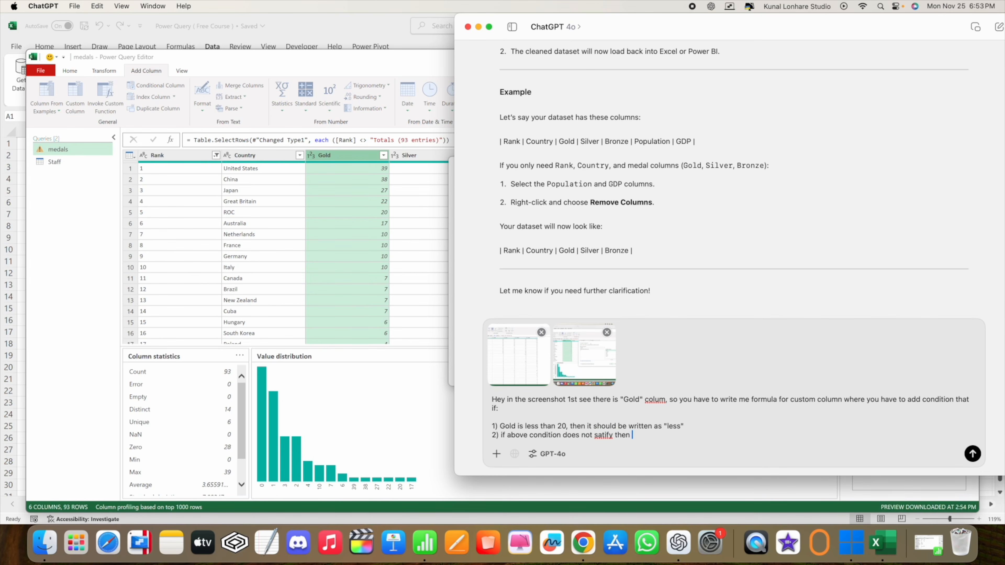
type("it should be written as \"more\".")
Correct the misspelled words 'satify' and 'colum' in the draft
double_click(602, 434)
type("sat")
type("sfy")
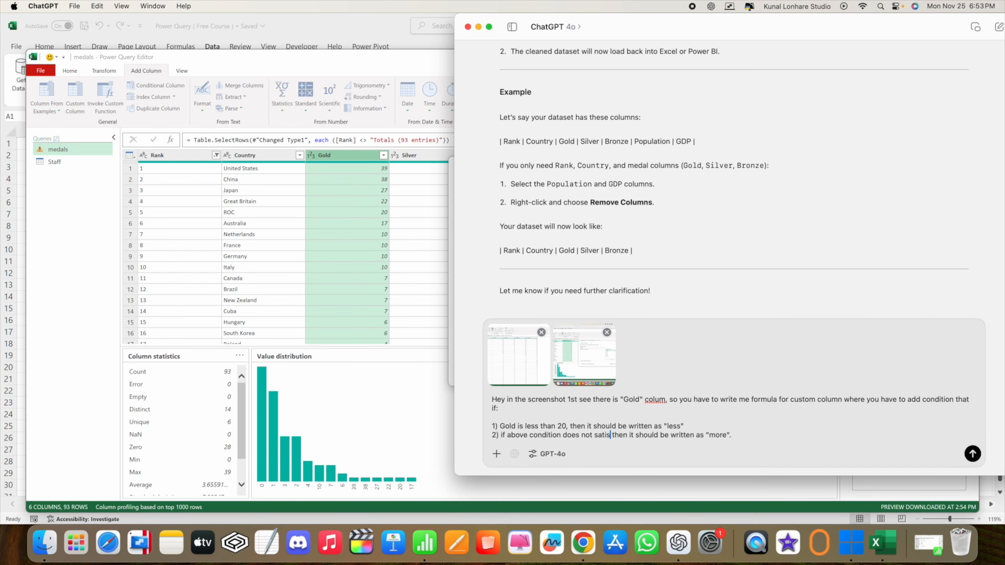
double_click(659, 400)
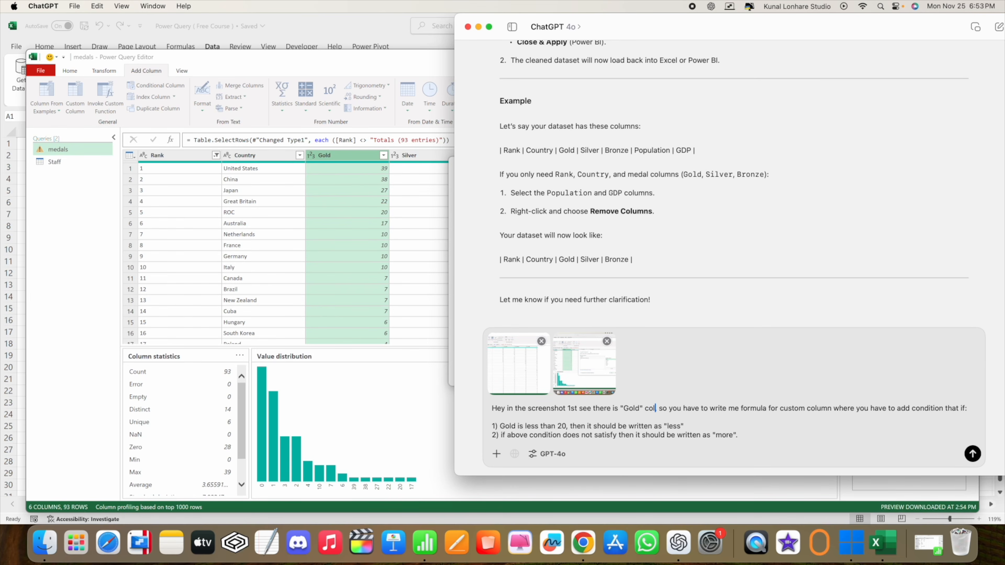
type("column,")
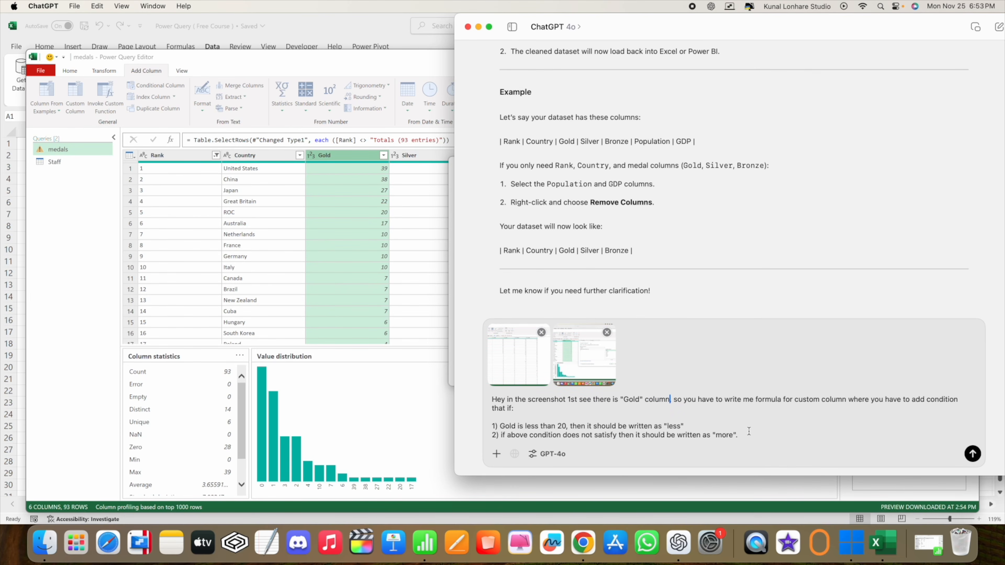
Send the request and copy ChatGPT's formula if [Gold] < 20 then "less" else "more"
left_click(972, 454)
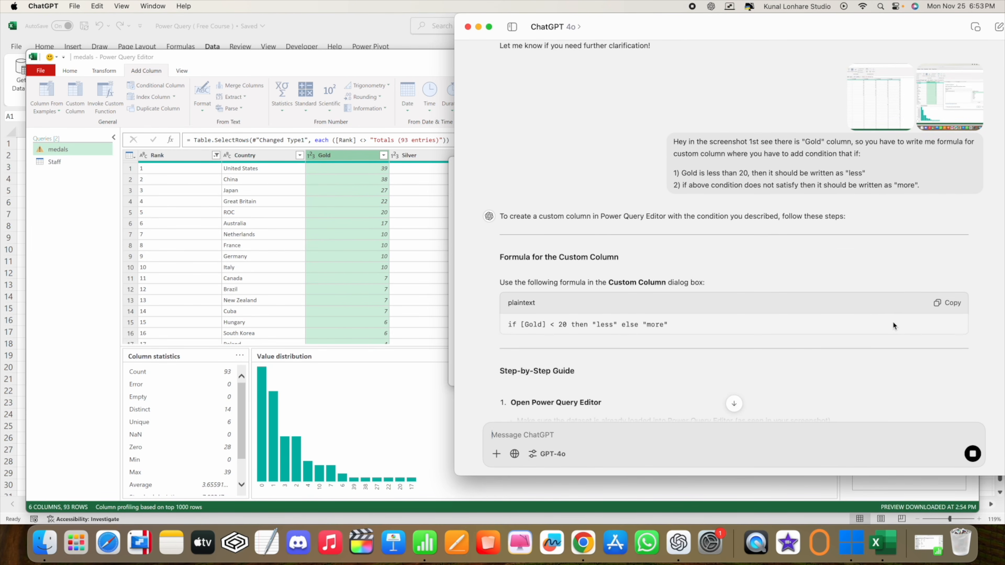
left_click(946, 302)
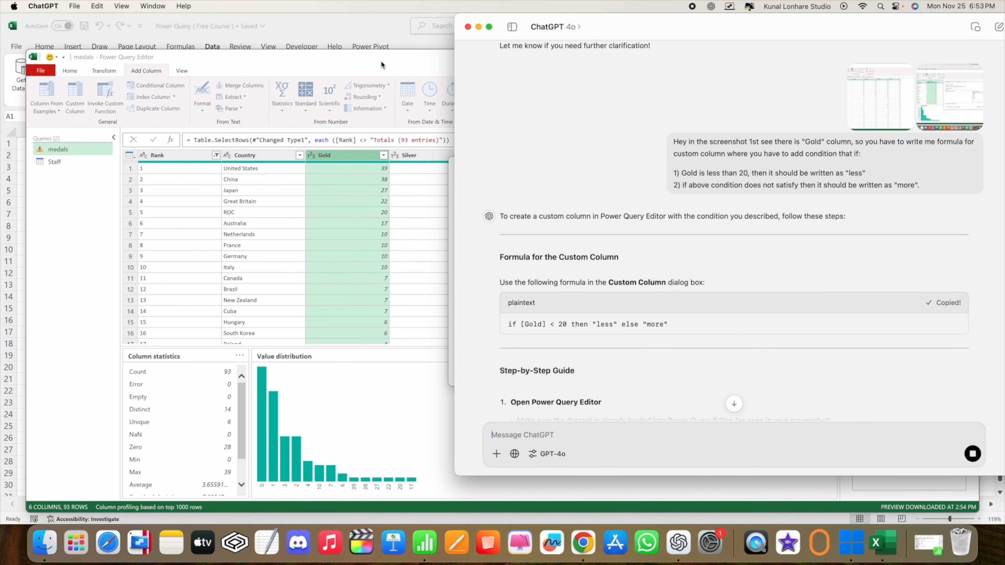
left_click(395, 74)
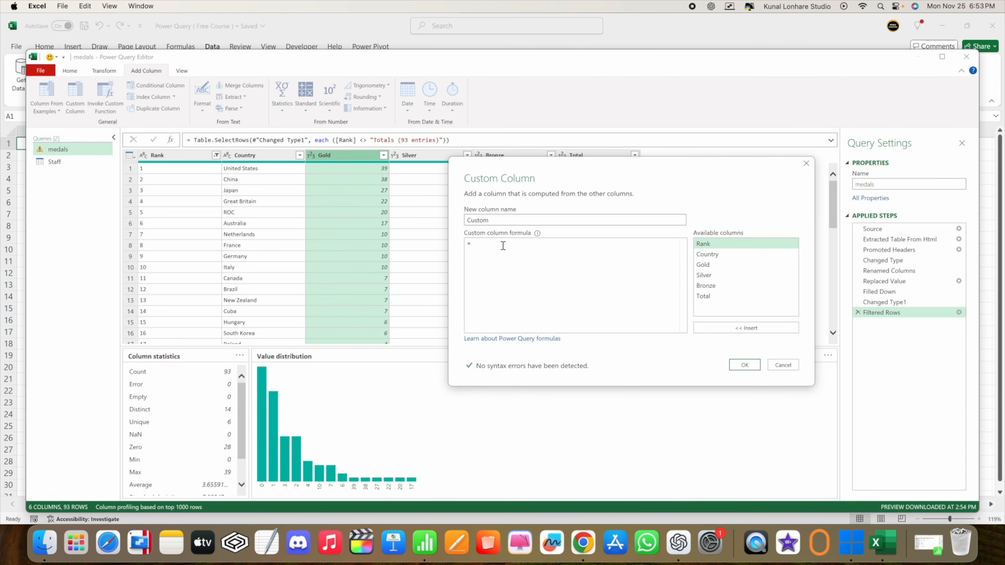
Paste the ChatGPT formula as the Custom column formula and confirm to add the column
key("super+v")
left_click(745, 368)
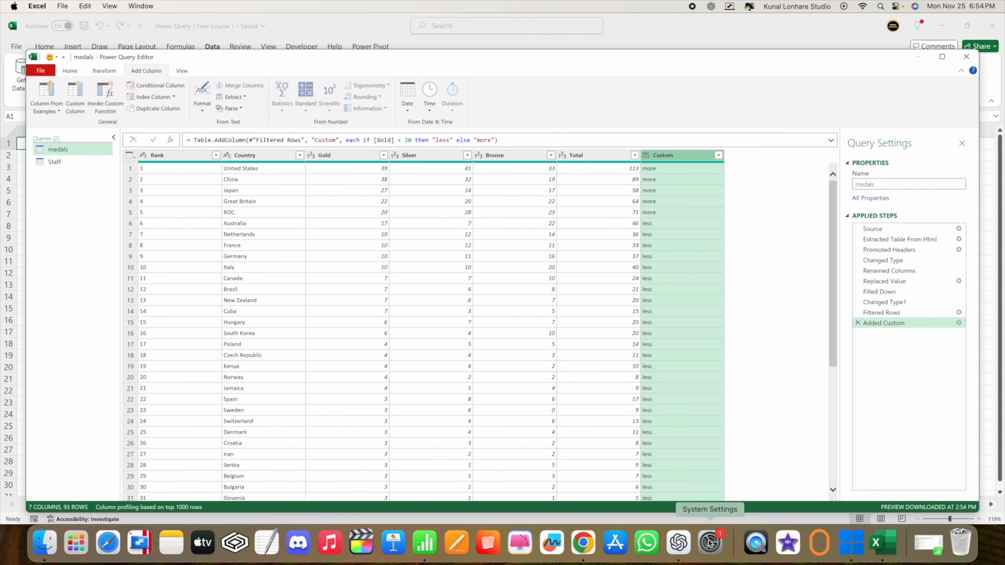
Bring ChatGPT back to the front and scroll to the Example Output table ending its reply
left_click(679, 543)
scroll(673, 277, "down", 3)
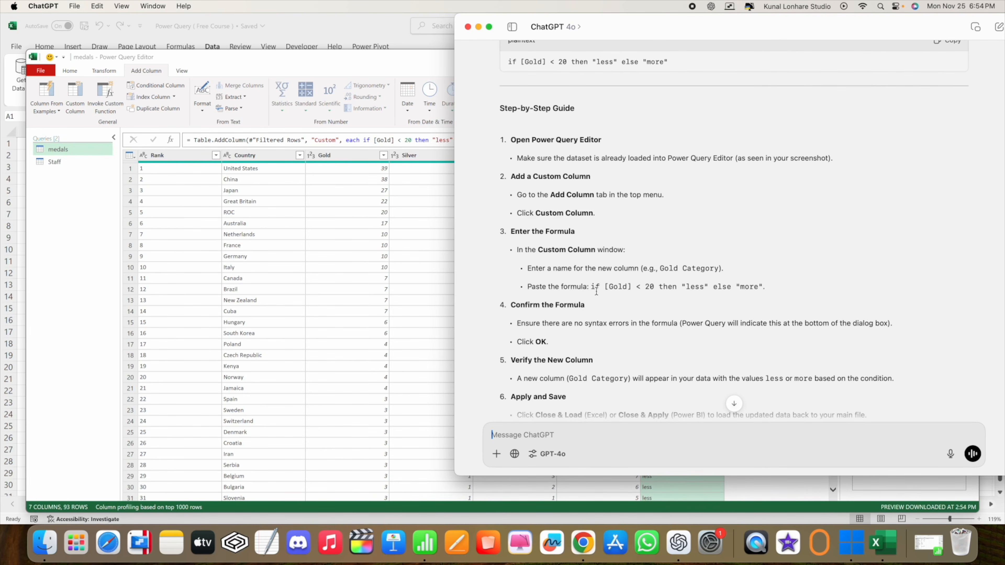
scroll(596, 292, "down", 5)
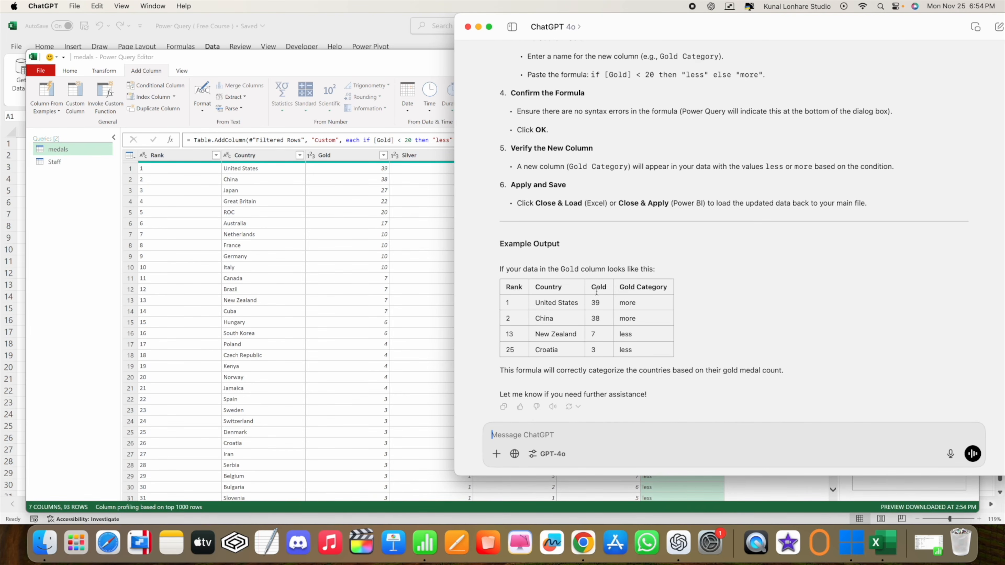
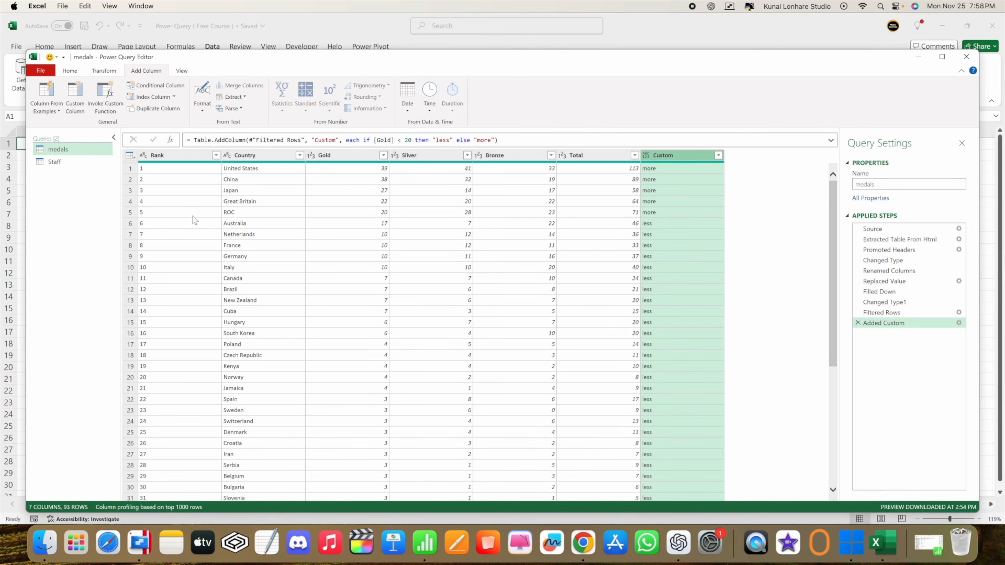
Select the Staff query and open the Close & Load dropdown on the Home tab
left_click(82, 163)
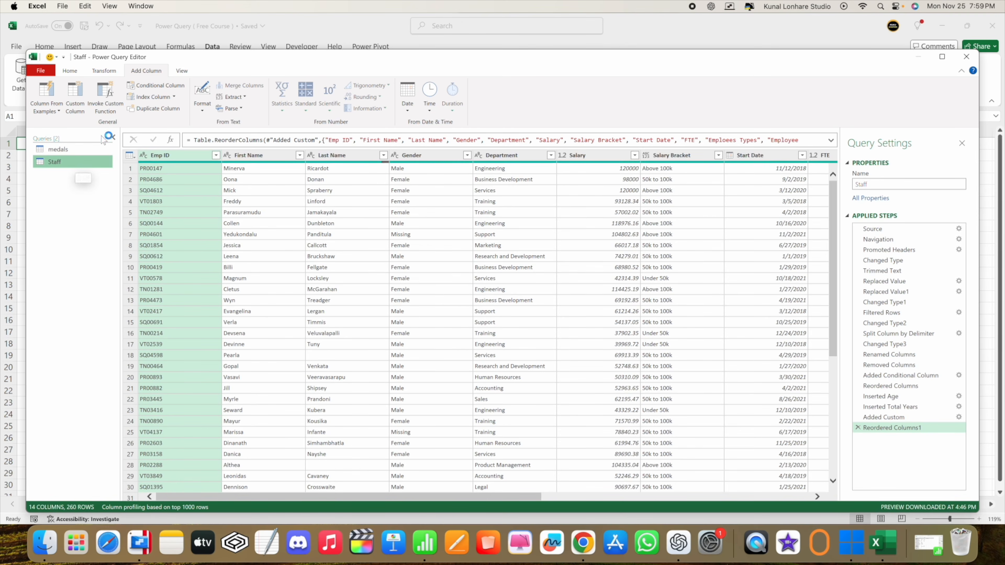
left_click(72, 71)
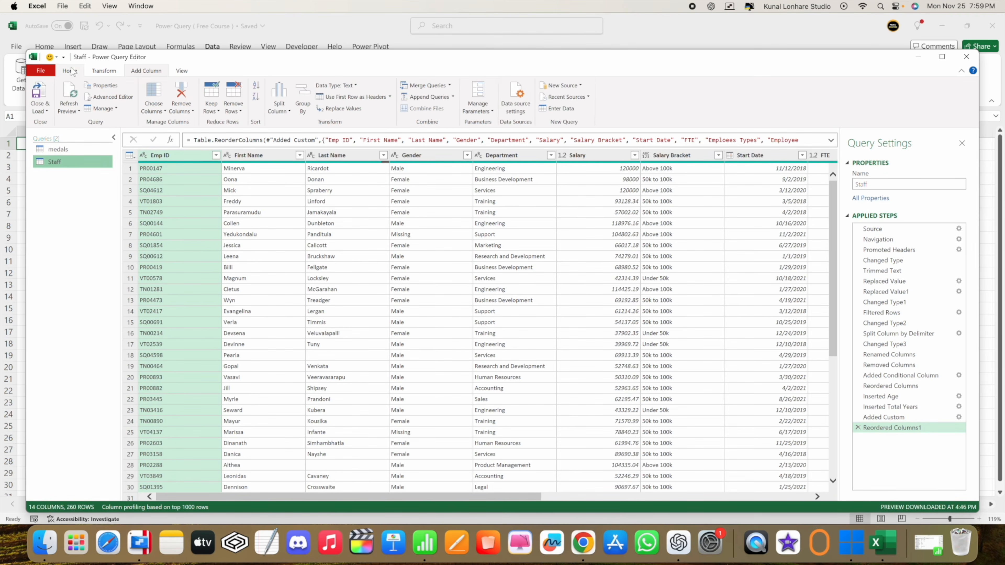
left_click(46, 111)
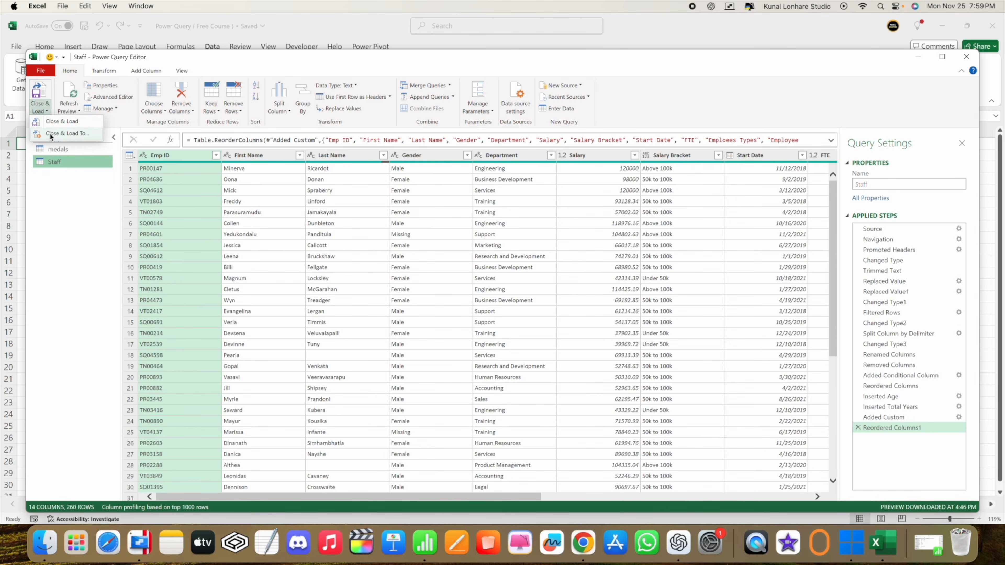
Load Staff as a table at Sheet1!$A$1 on an existing worksheet, also adding it to the Data Model
left_click(63, 134)
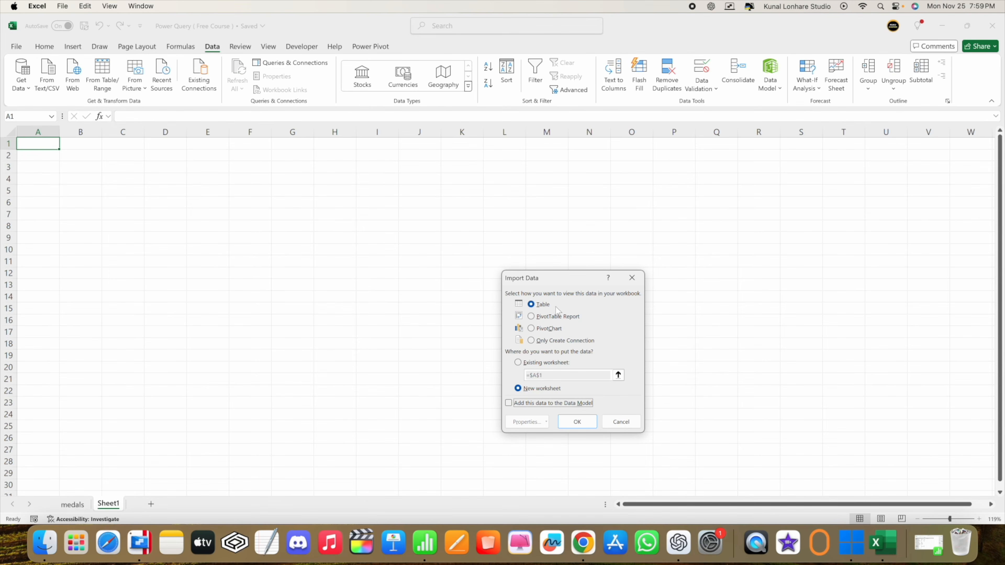
left_click(518, 363)
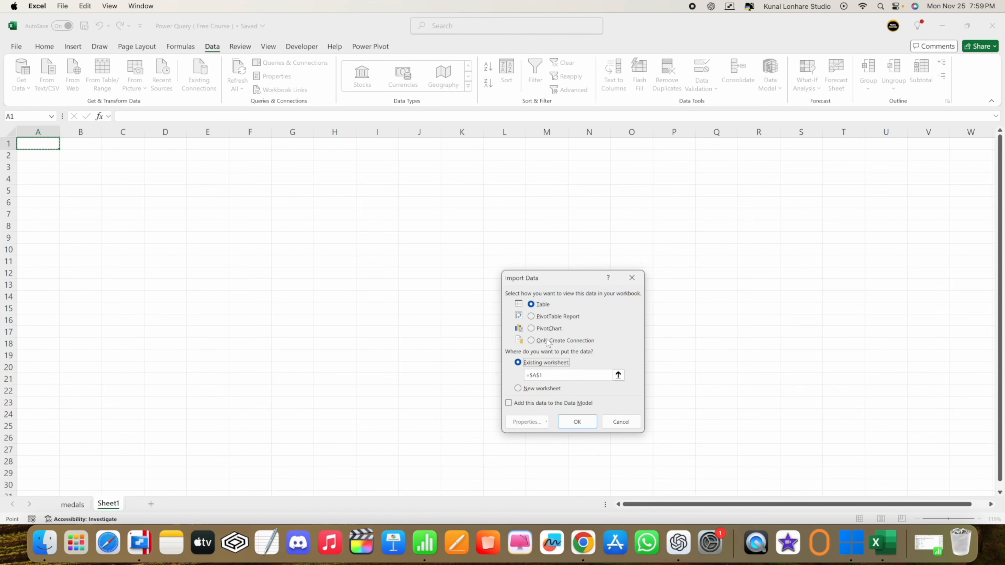
left_click(619, 375)
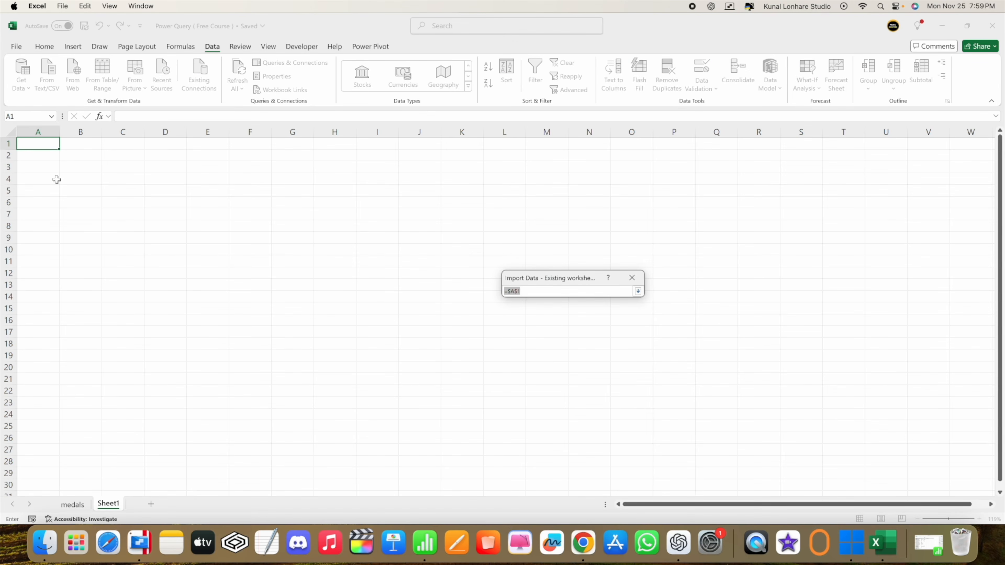
left_click(39, 148)
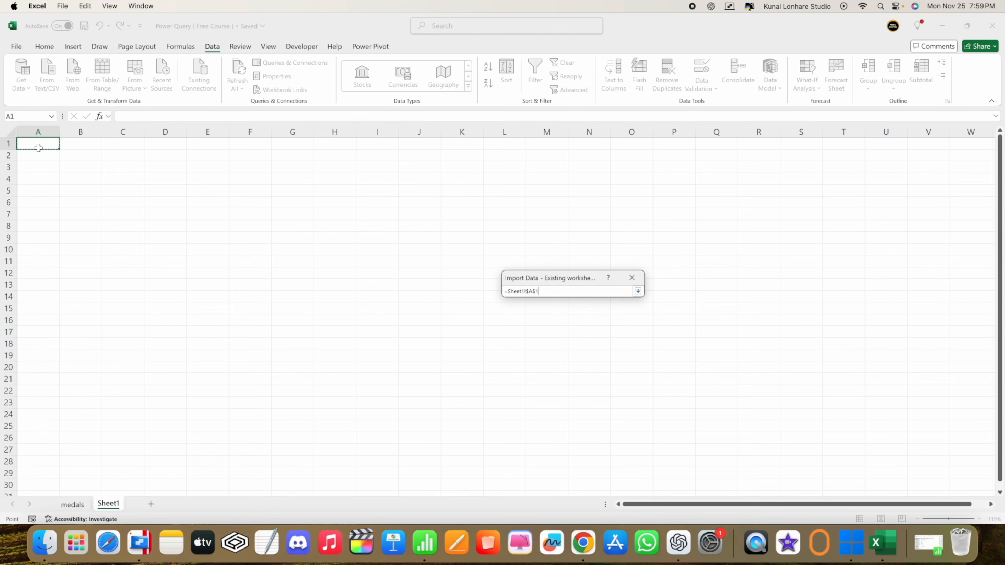
left_click(637, 292)
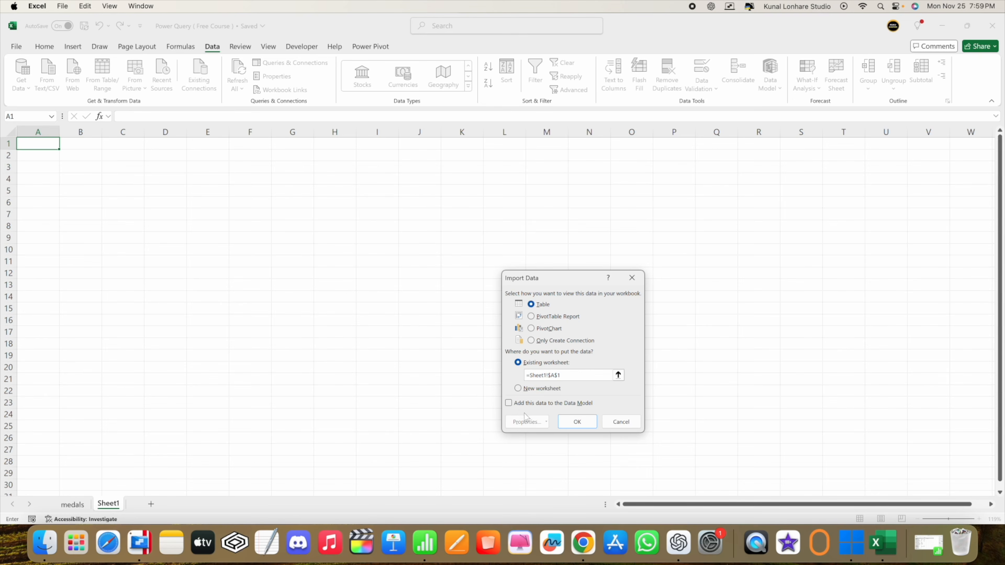
left_click(510, 404)
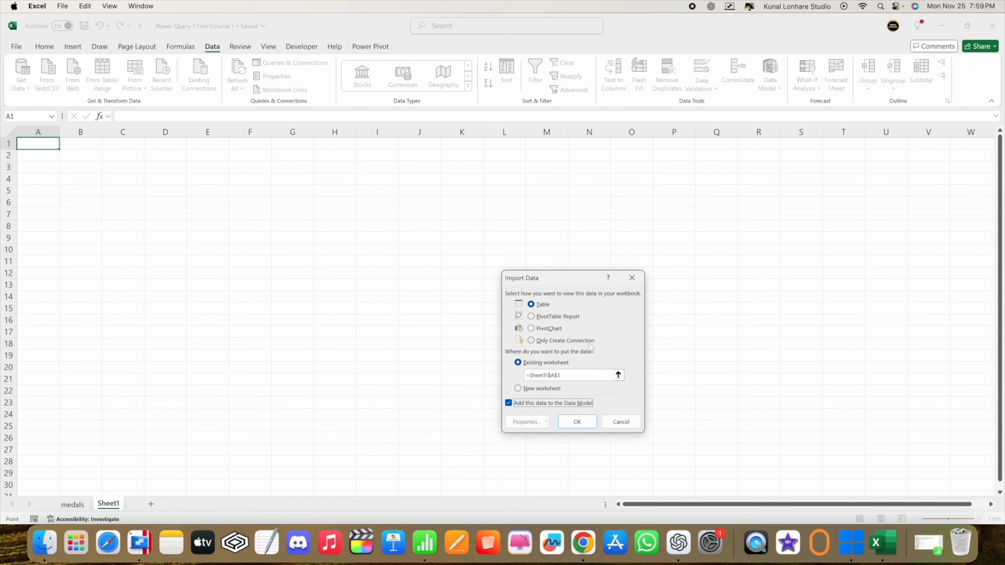
left_click(577, 422)
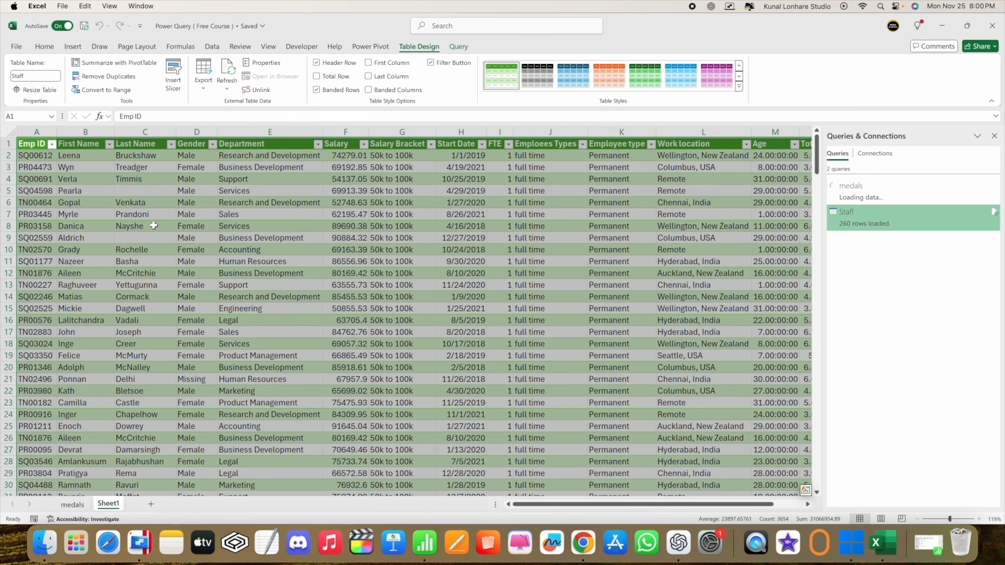
Close the Queries & Connections pane and select cell E4 in the Staff table
left_click(994, 136)
left_click(901, 234)
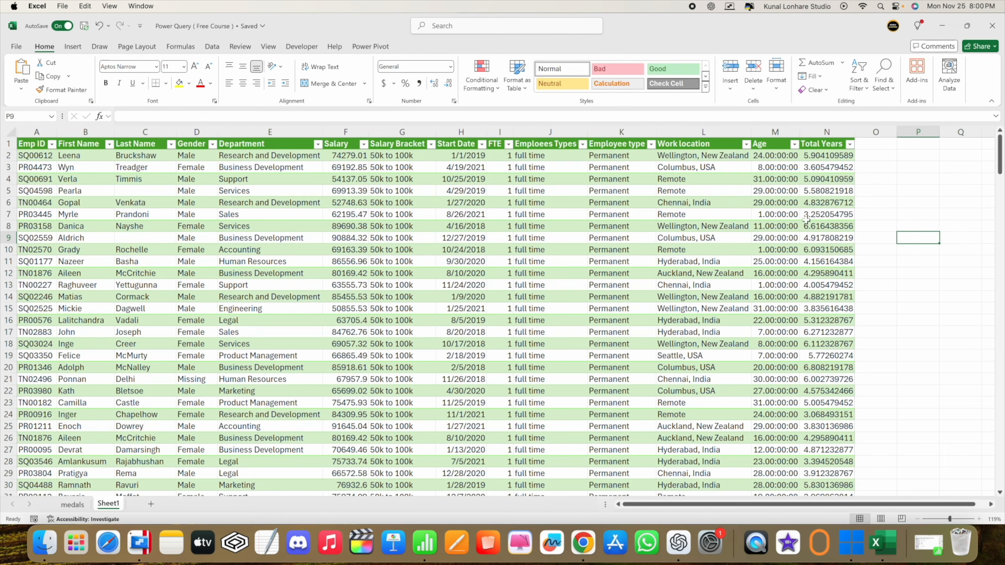
left_click(250, 177)
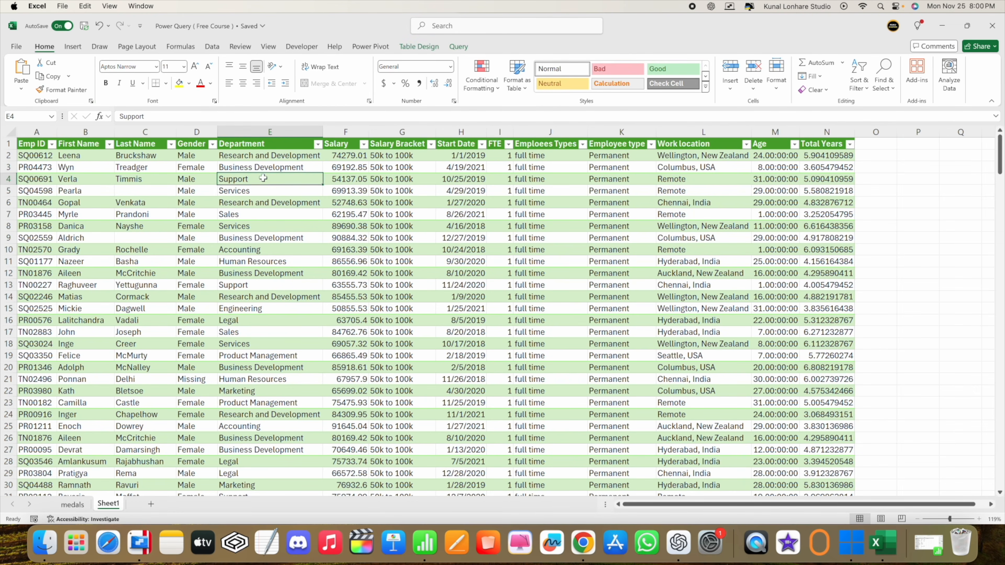
Glance at the Data > Get Data sources list, then switch to the Chrome desktop space
left_click(212, 47)
left_click(29, 92)
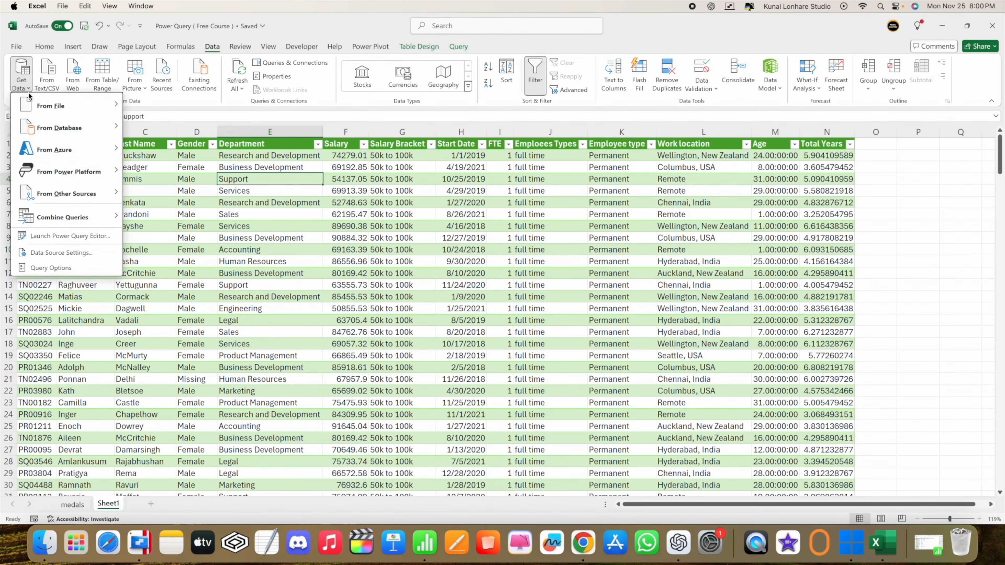
left_click(906, 228)
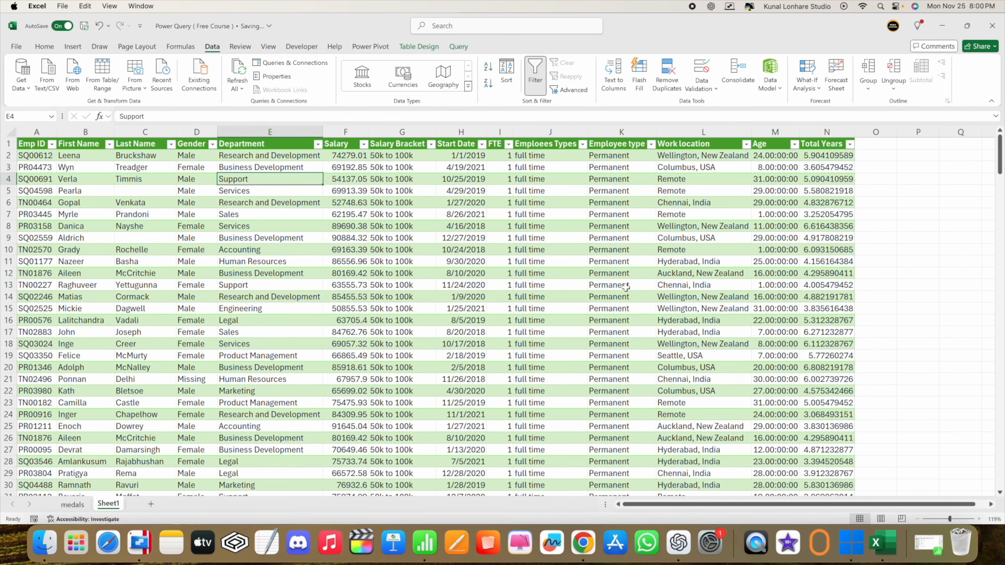
left_click(880, 285)
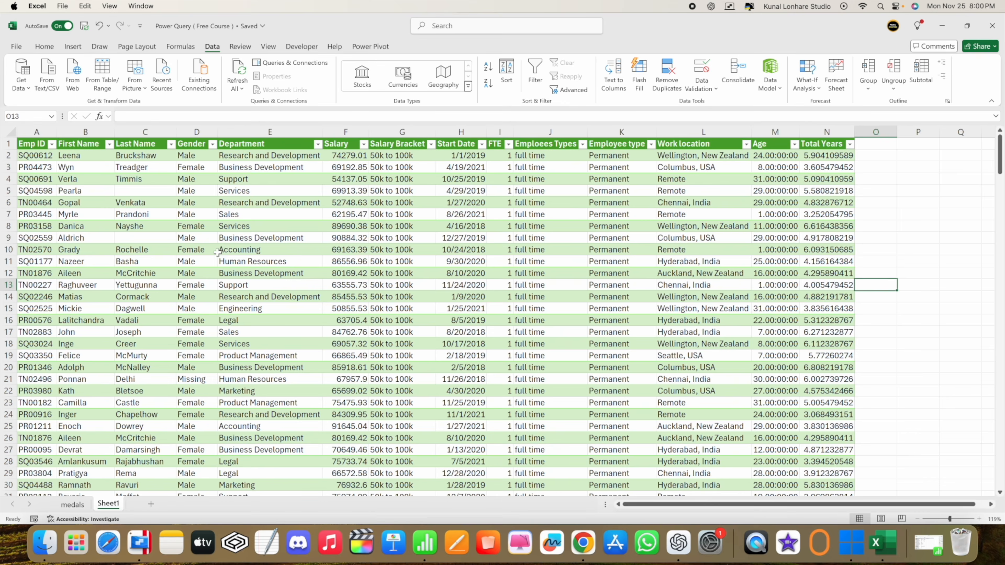
key("ctrl+Right")
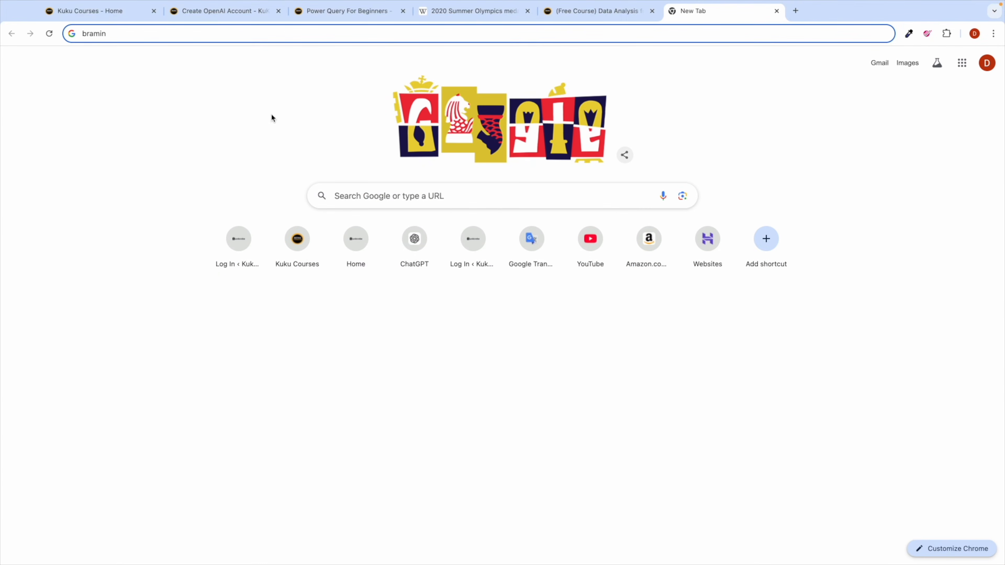
Open the Data Analytics Guide with Microsoft Excel course from the Kuku Courses catalogue in a new tab
left_click(107, 11)
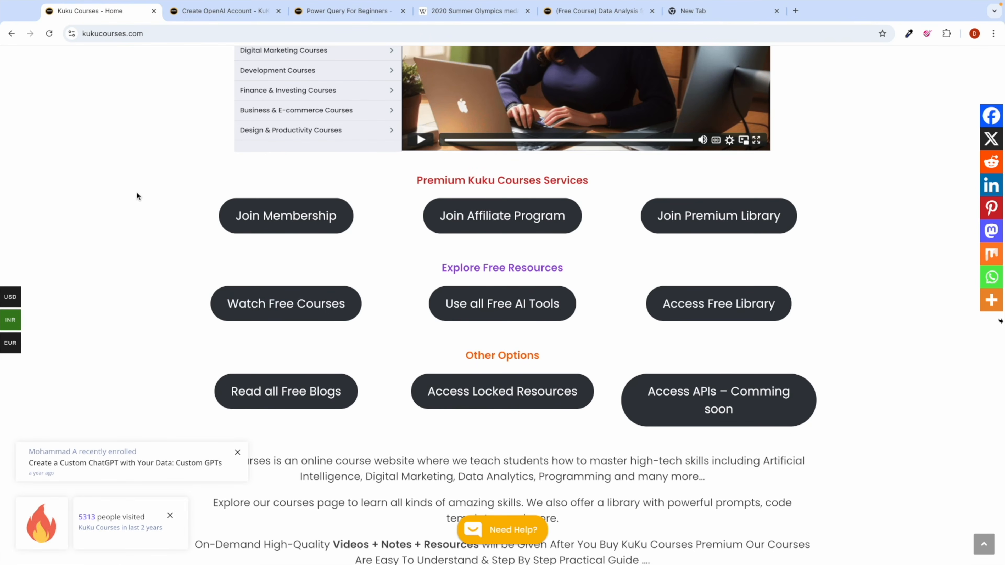
scroll(137, 191, "up", 5)
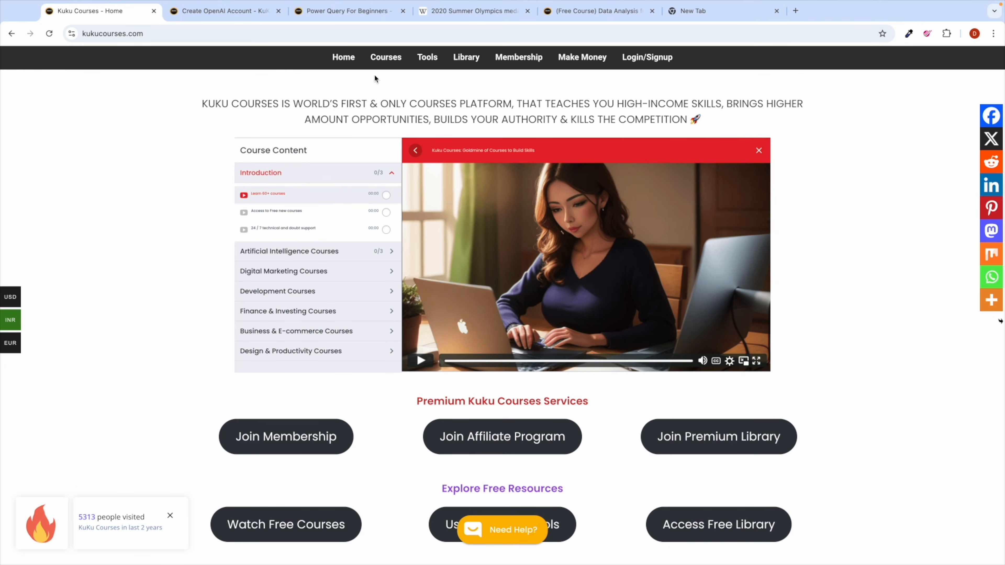
left_click(385, 58)
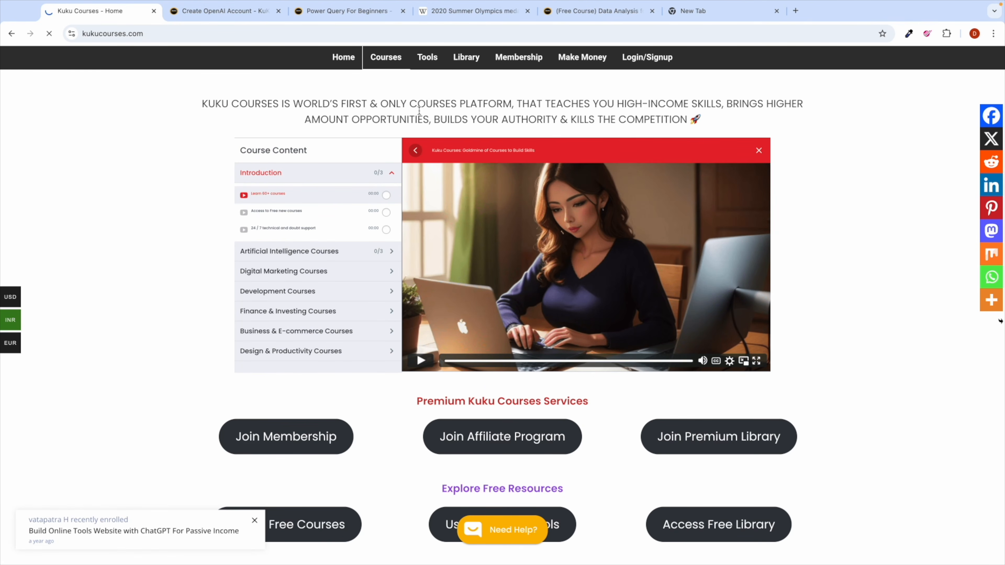
scroll(601, 249, "up", 4)
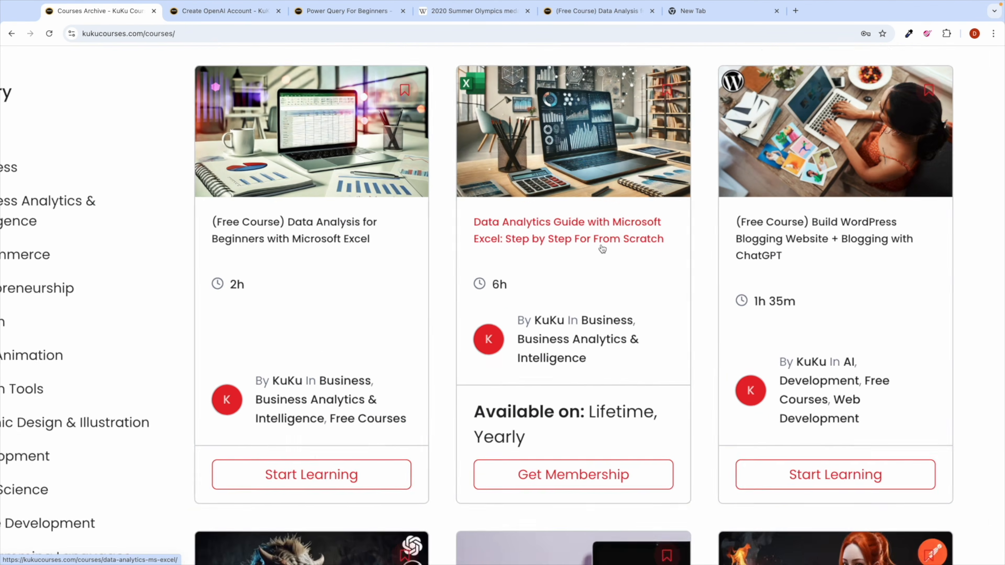
scroll(491, 273, "down", 3)
scroll(525, 281, "down", 3)
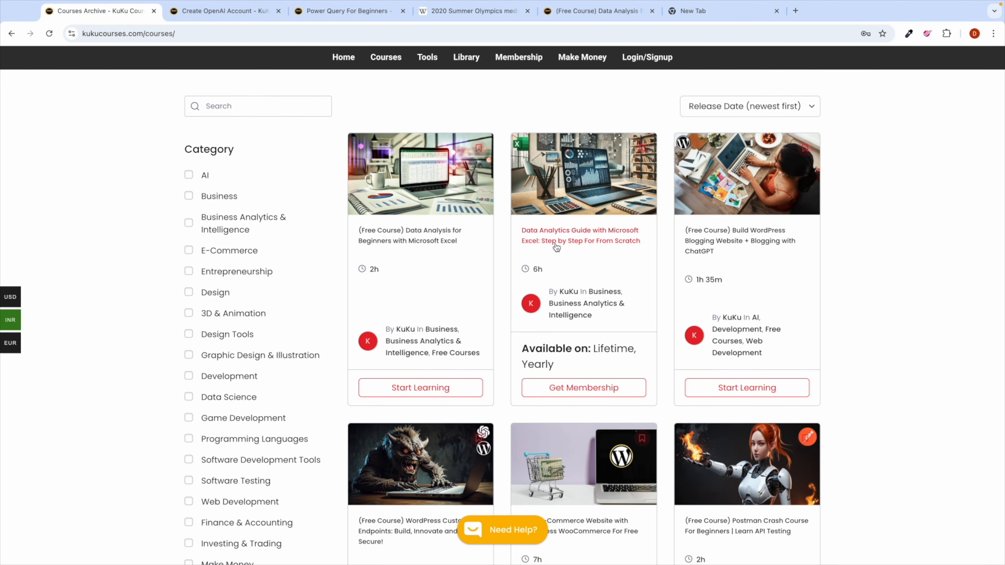
right_click(559, 241)
left_click(568, 249)
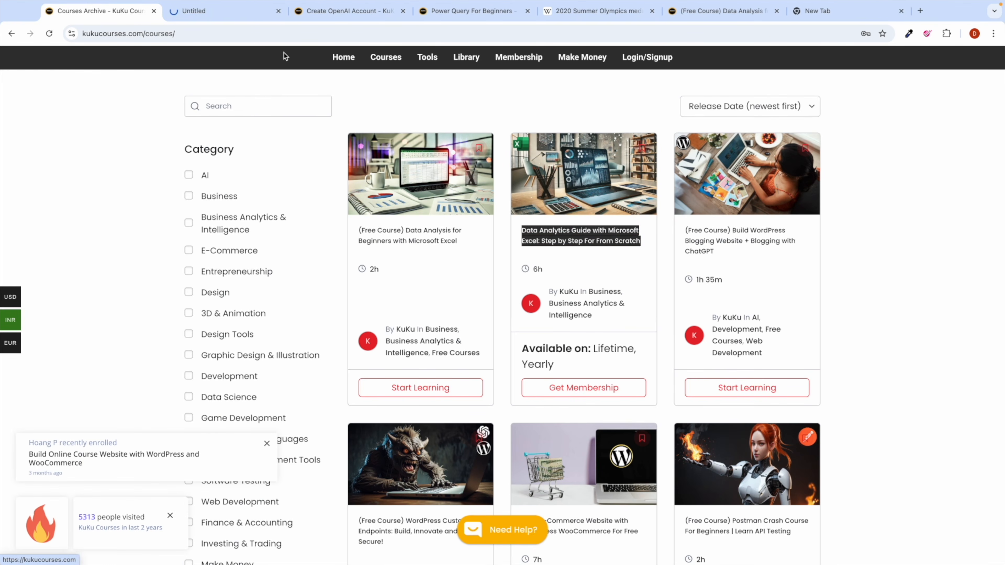
left_click(233, 12)
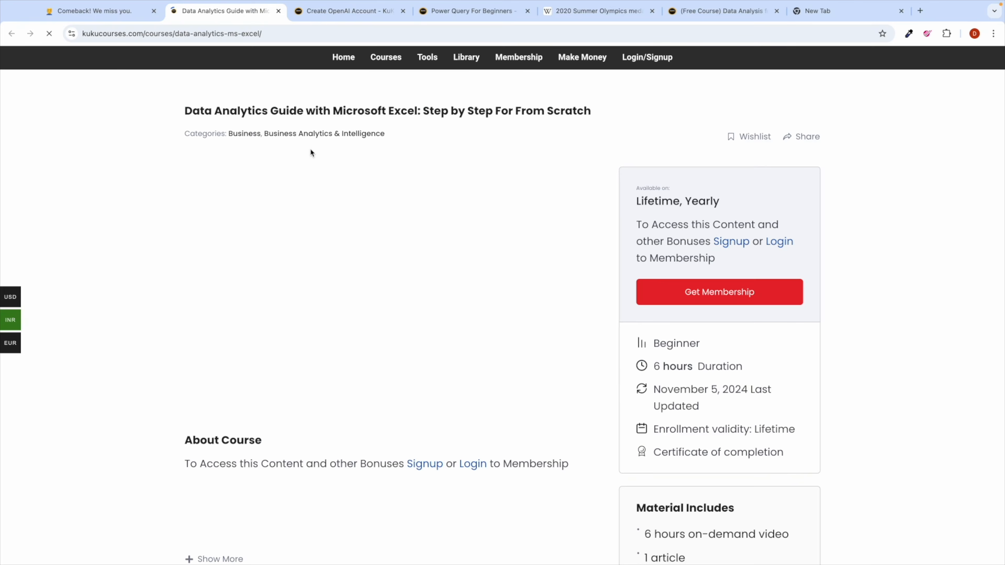
Expand the Introduction, Null/Blank/White Space, Cleaning, Custom Column, Modelling and Relationship lessons
scroll(409, 371, "down", 10)
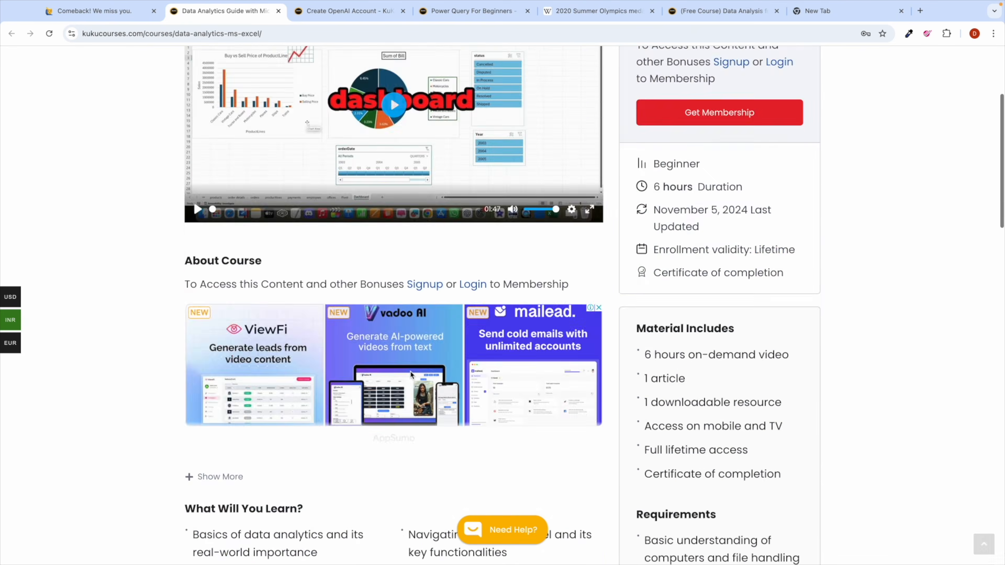
scroll(414, 305, "down", 5)
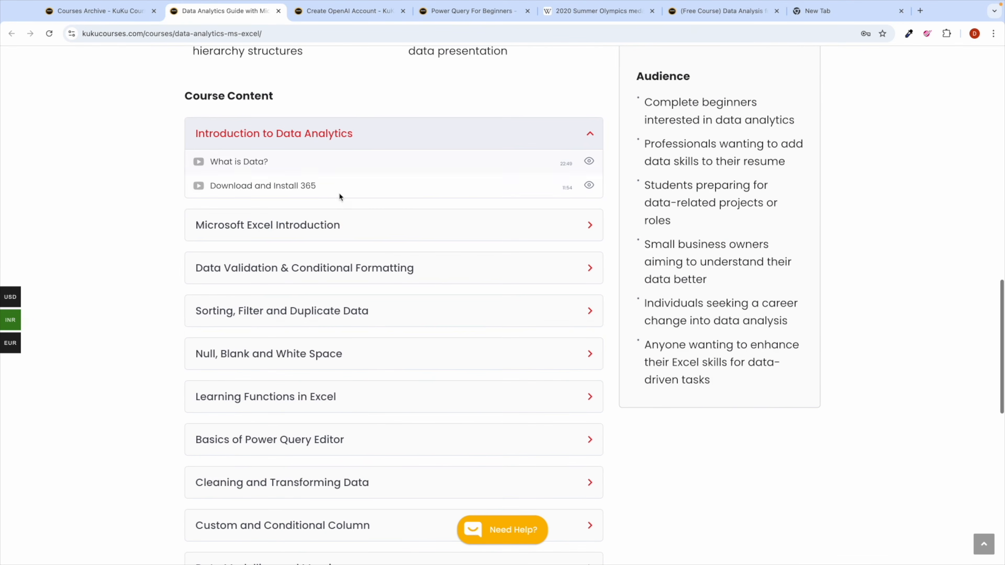
left_click(326, 225)
scroll(316, 293, "down", 2)
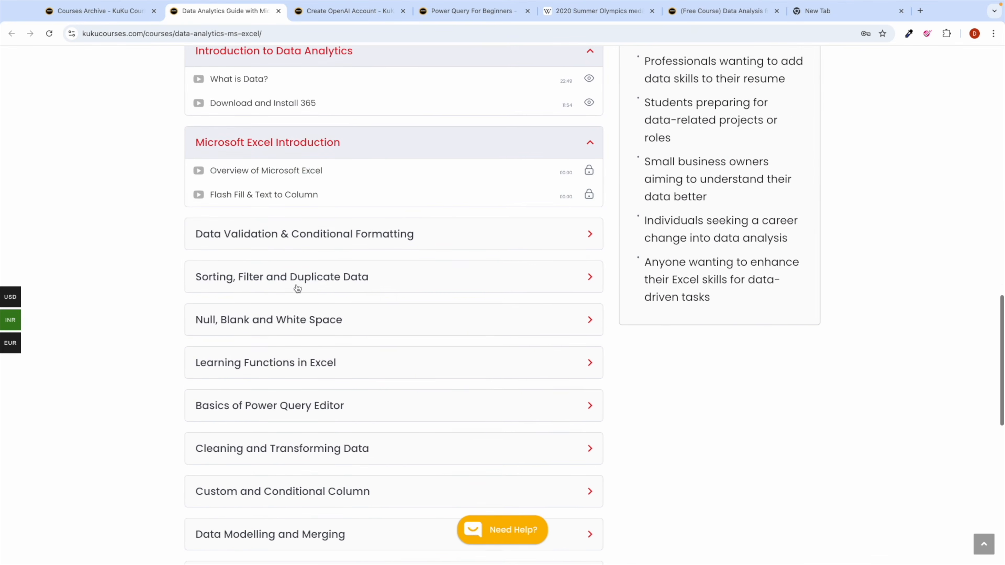
left_click(292, 322)
scroll(297, 376, "down", 2)
left_click(286, 401)
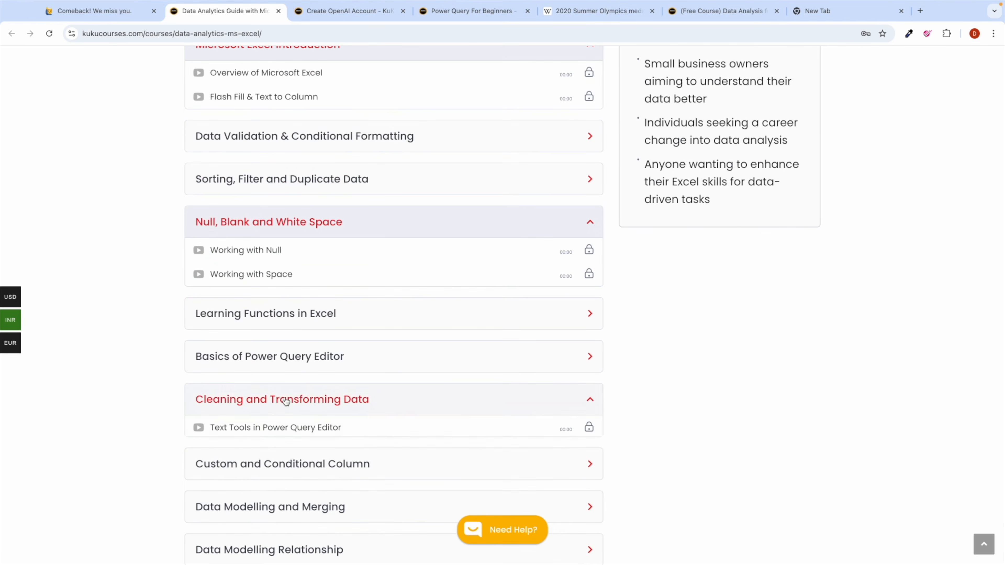
scroll(317, 440, "down", 3)
left_click(334, 384)
scroll(336, 388, "down", 3)
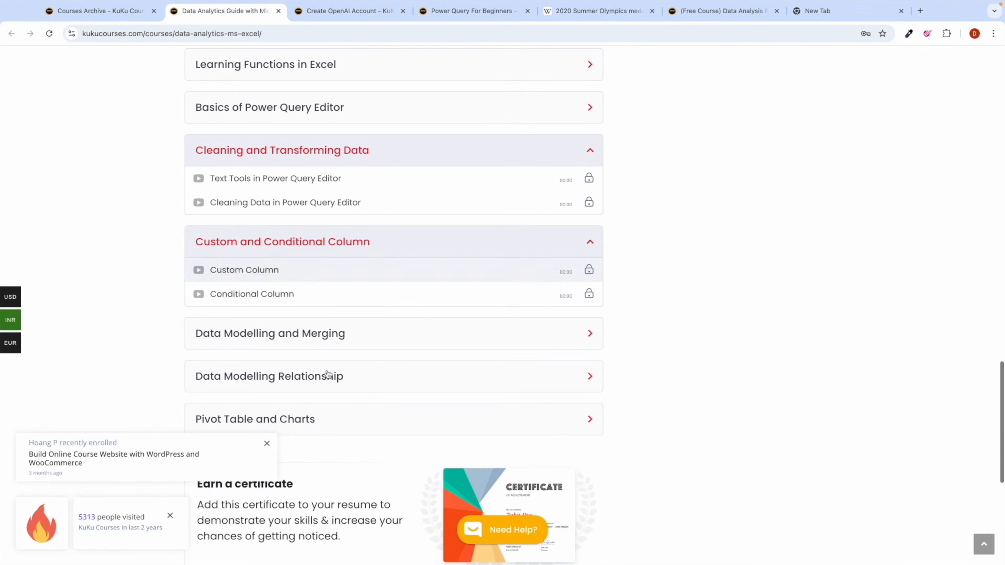
left_click(311, 344)
scroll(357, 391, "down", 3)
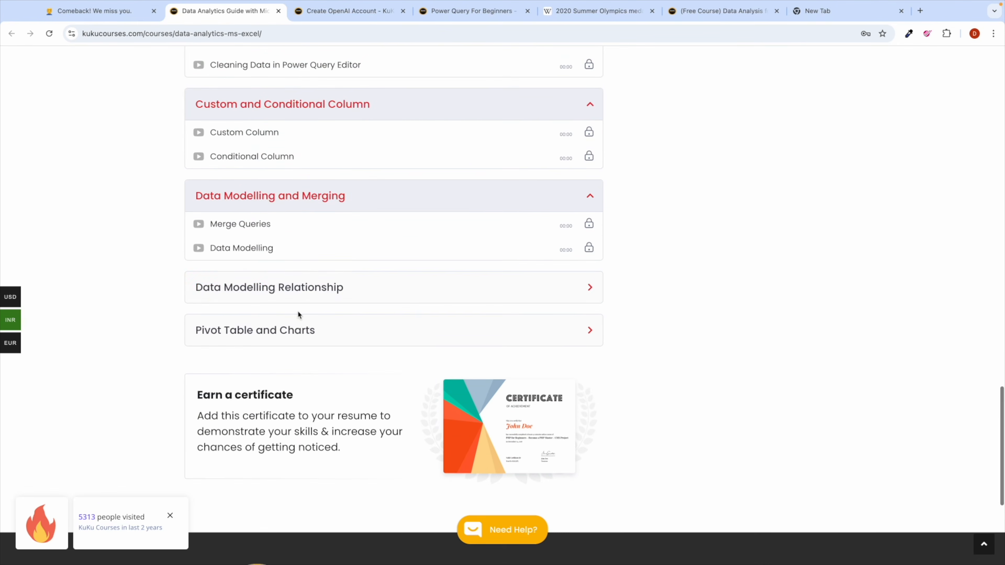
left_click(317, 293)
Expand the Pivot Table and Charts lessons and highlight the 6-hour course duration
scroll(368, 333, "up", 15)
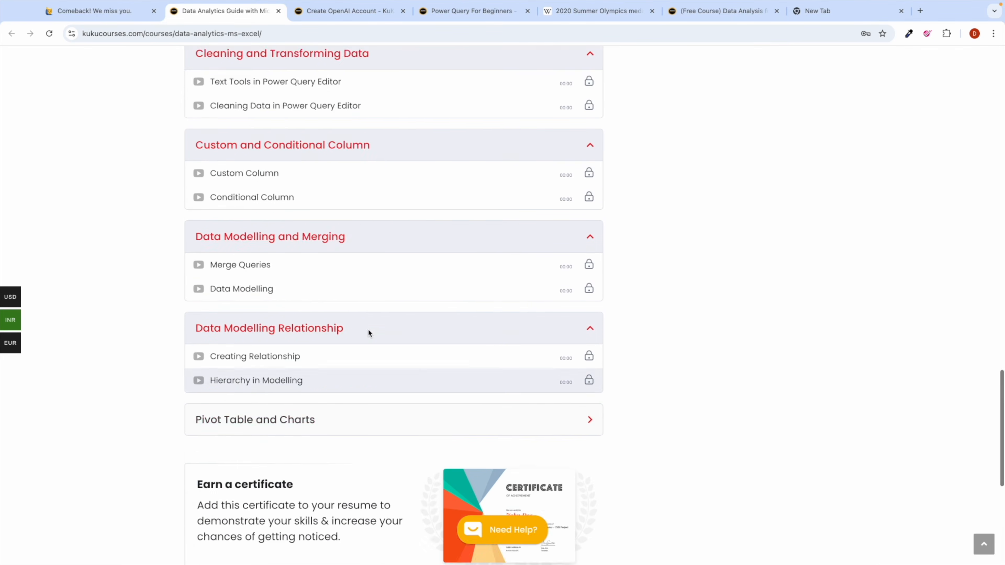
scroll(369, 334, "up", 8)
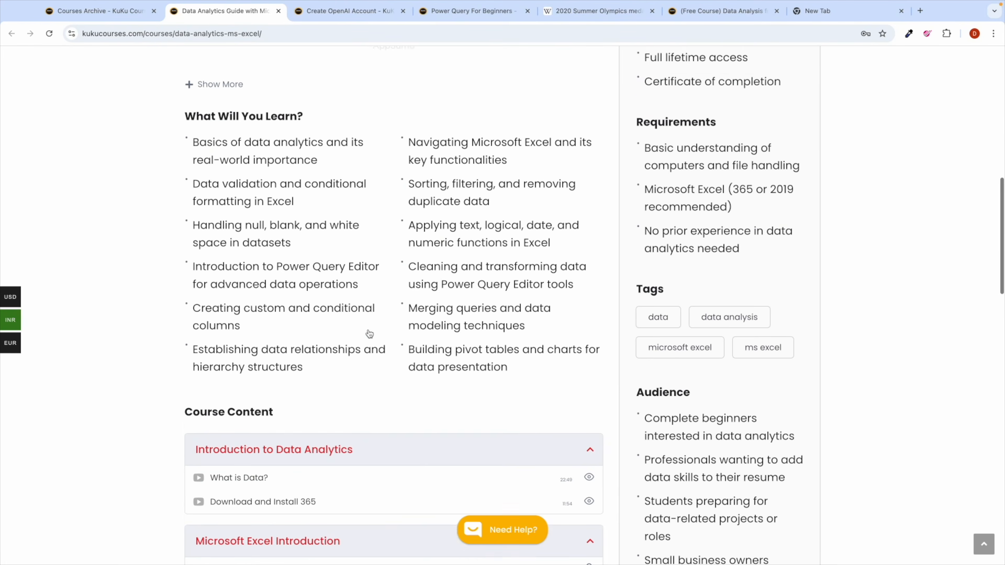
scroll(369, 329, "up", 9)
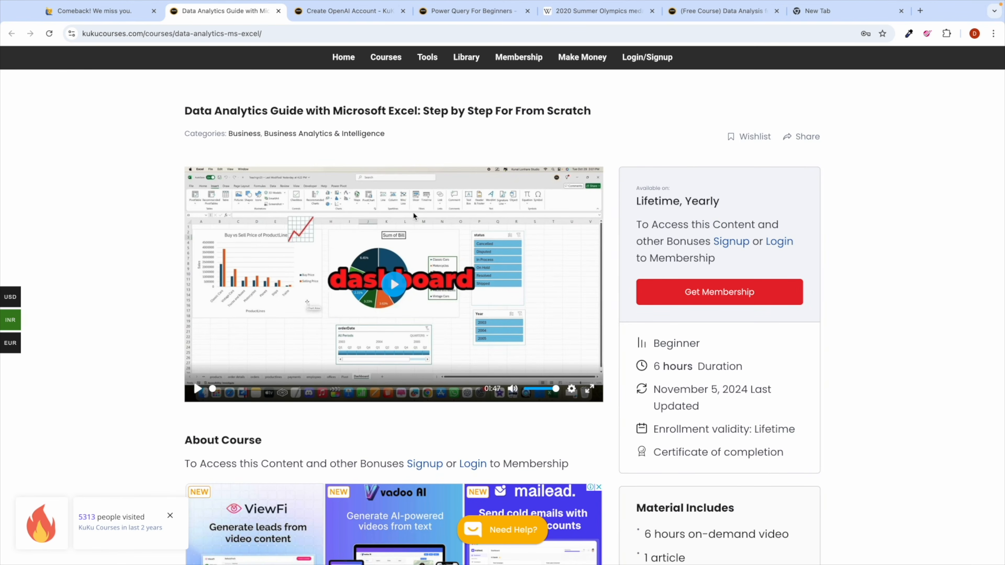
scroll(460, 373, "down", 20)
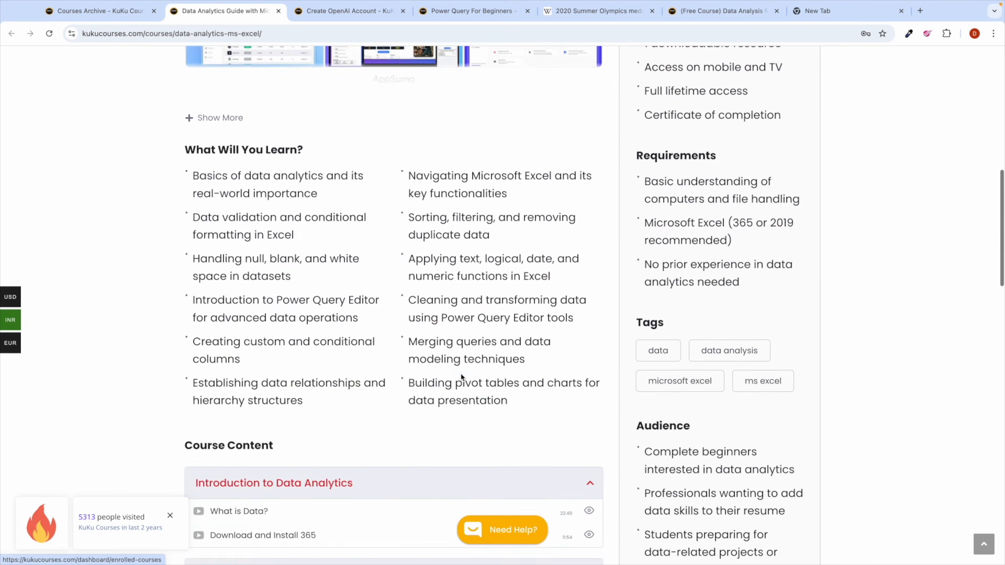
scroll(303, 444, "down", 6)
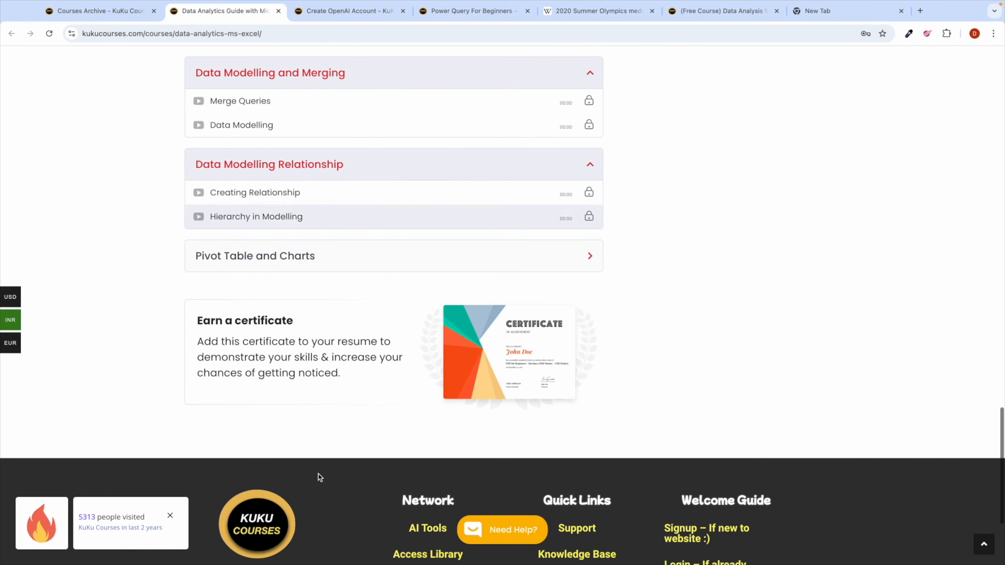
left_click(278, 263)
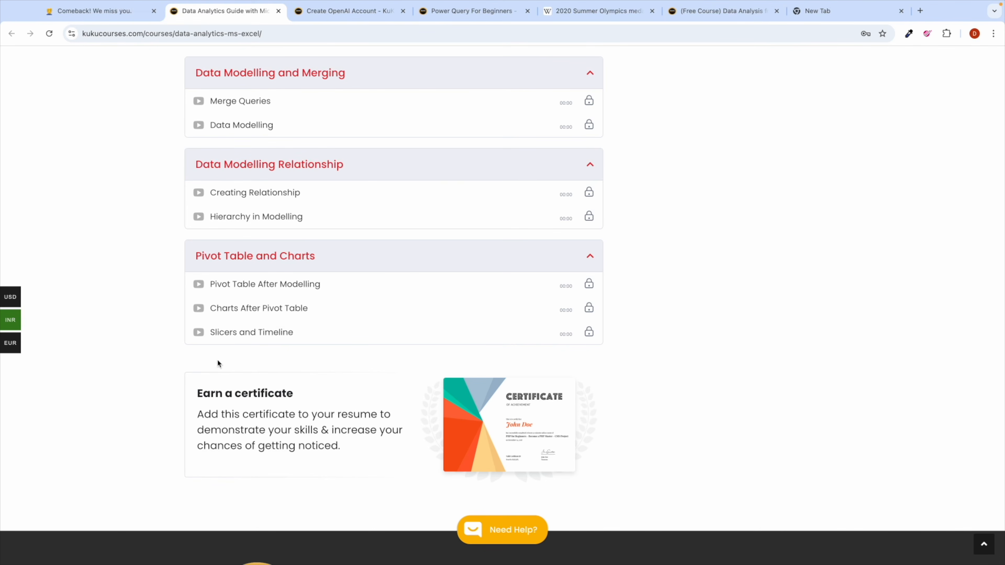
scroll(290, 357, "up", 20)
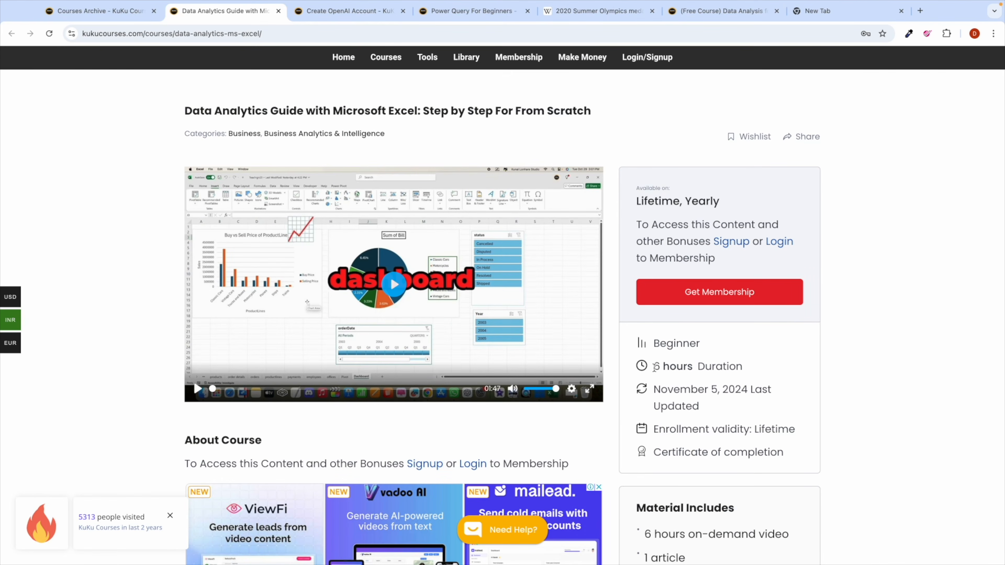
left_click_drag(657, 367, 700, 369)
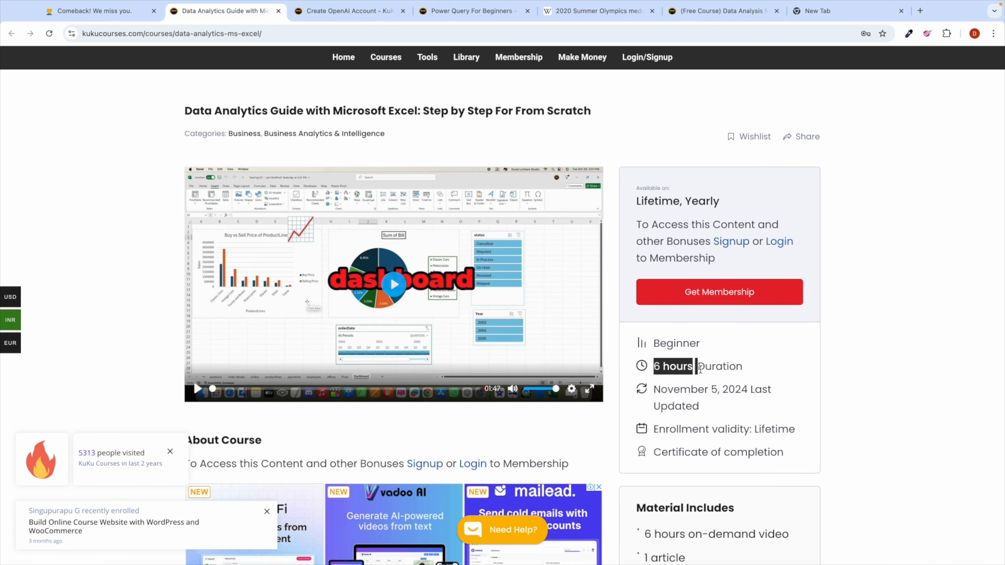
left_click(677, 370)
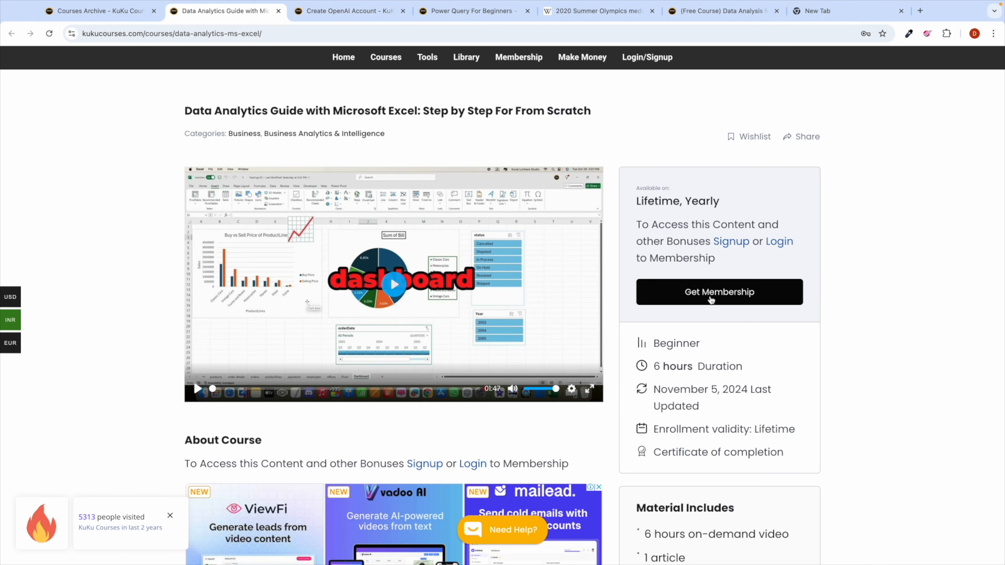
Go to the Get Membership signup page and highlight the 50% off Lifetime offer
left_click(531, 59)
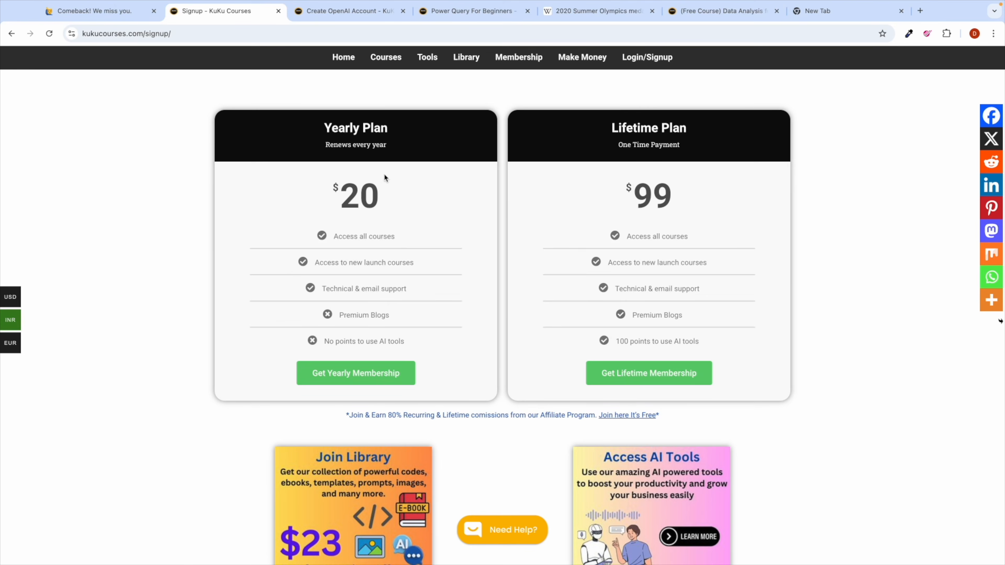
scroll(506, 312, "down", 1)
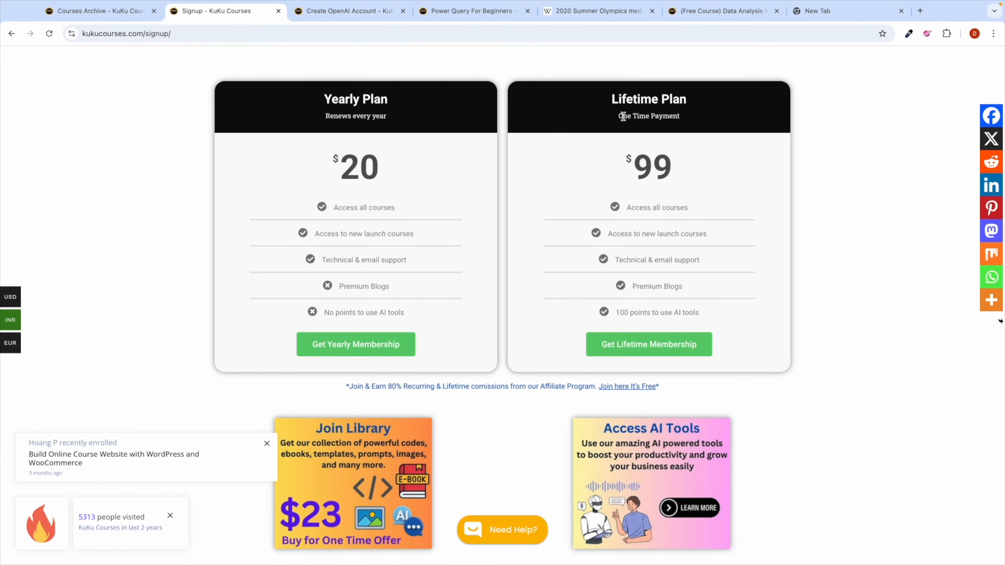
scroll(567, 295, "down", 10)
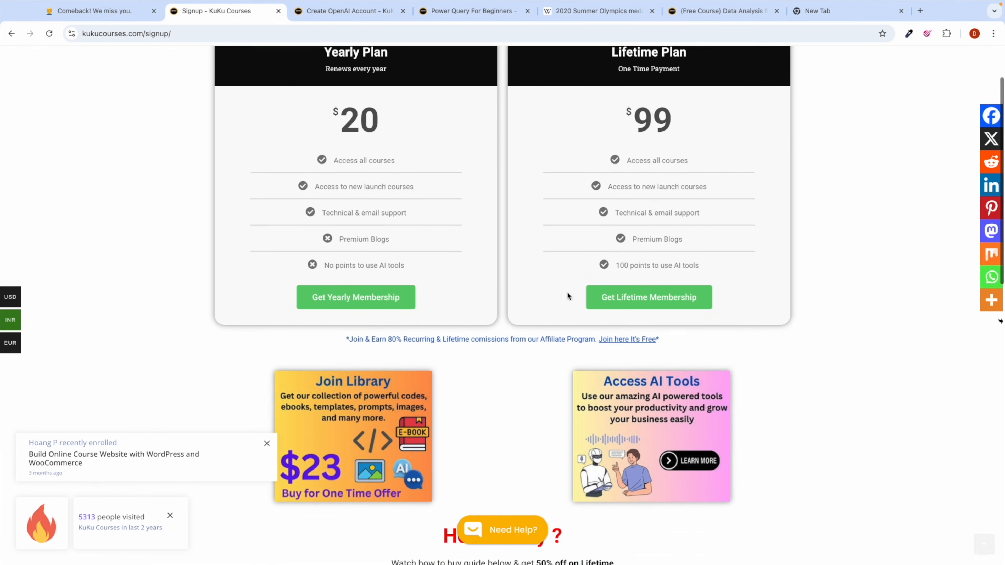
left_click_drag(535, 186, 606, 185)
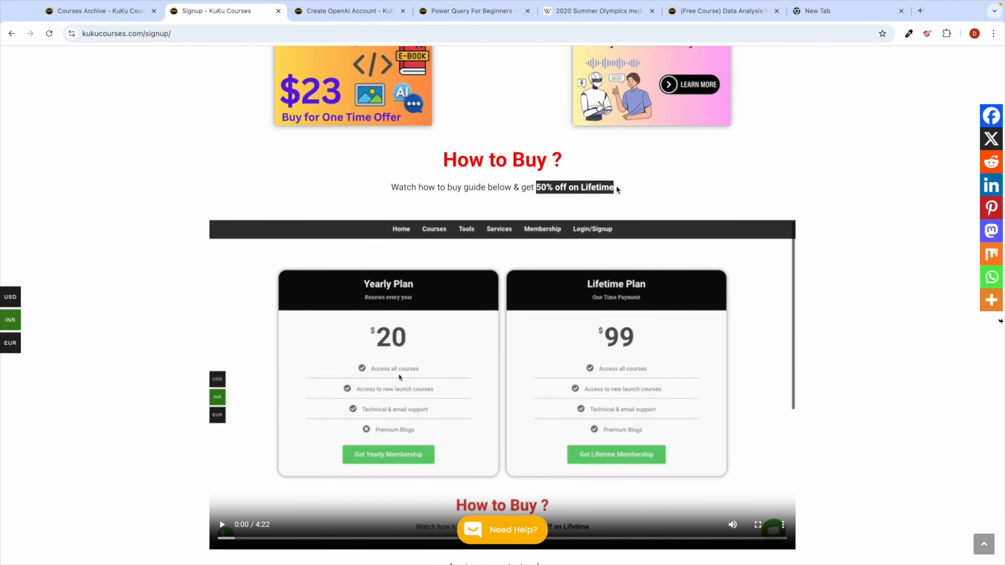
Browse the $20 Yearly and $99 Lifetime cards and the How to Buy video section
scroll(515, 356, "down", 2)
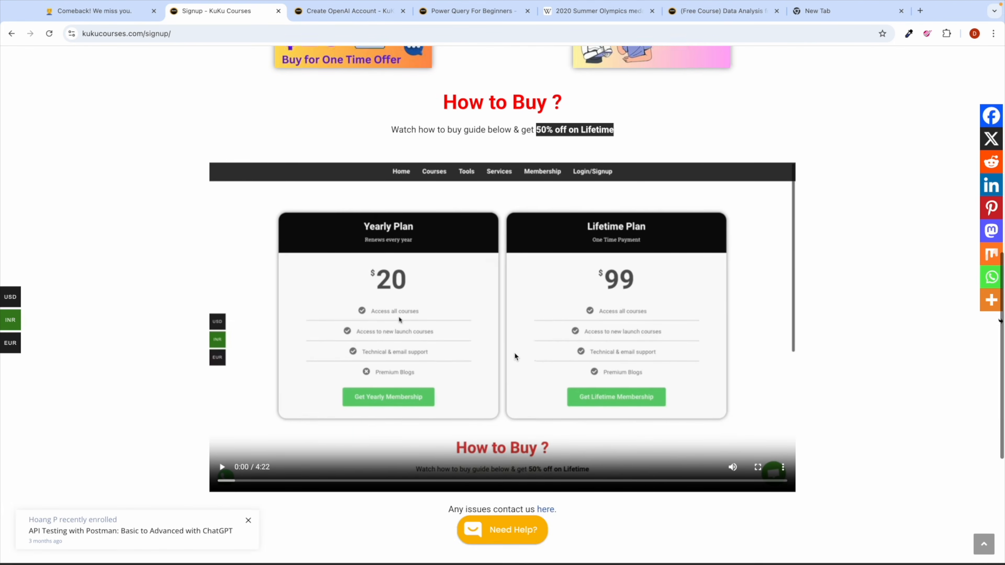
scroll(496, 294, "up", 14)
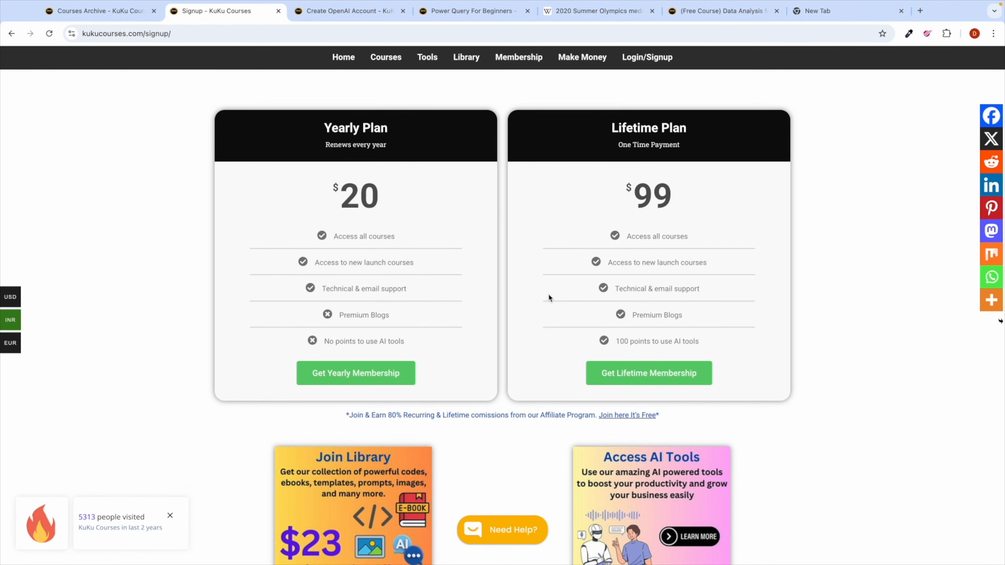
scroll(548, 294, "down", 11)
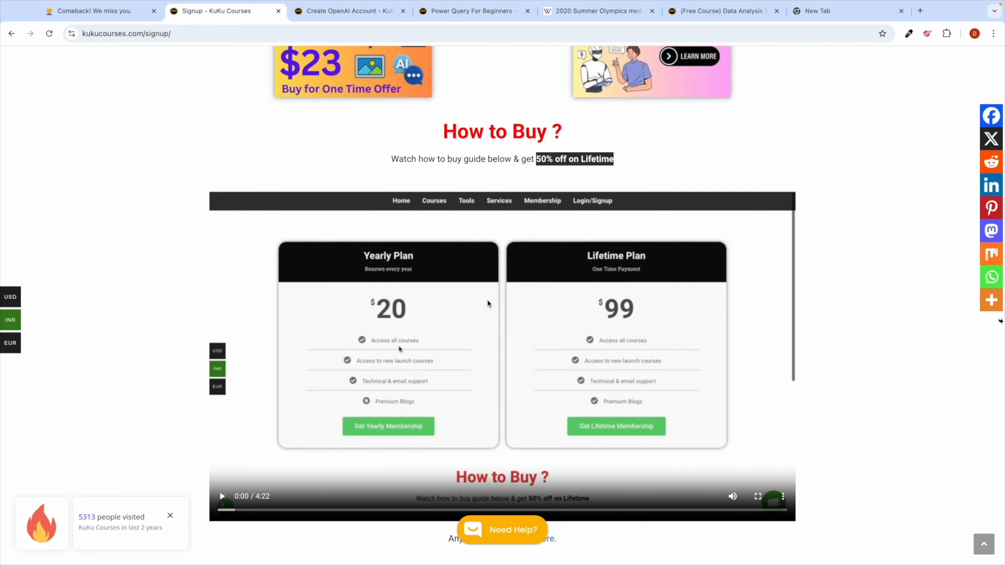
scroll(443, 282, "down", 1)
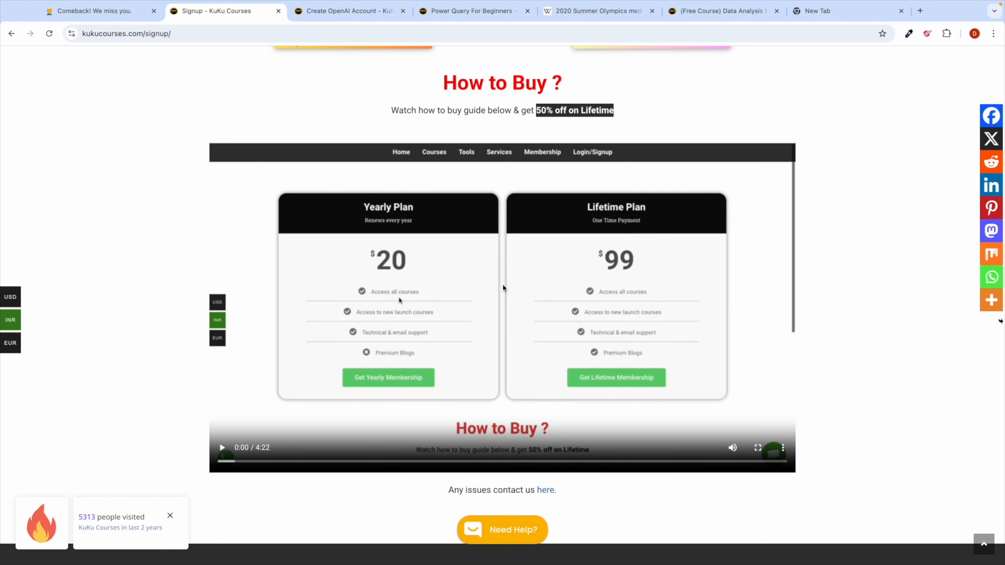
scroll(506, 237, "up", 1)
scroll(505, 234, "up", 10)
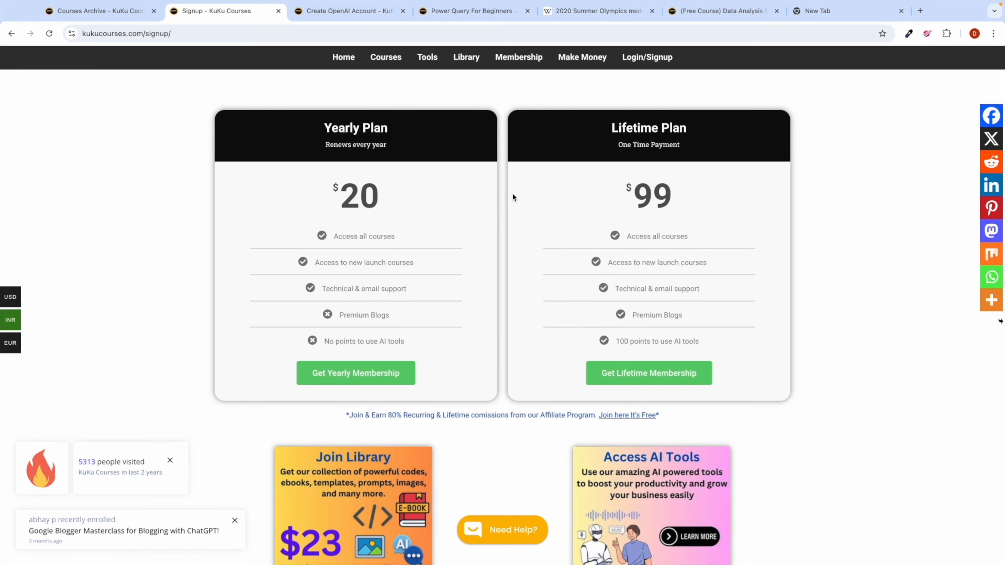
scroll(496, 323, "down", 8)
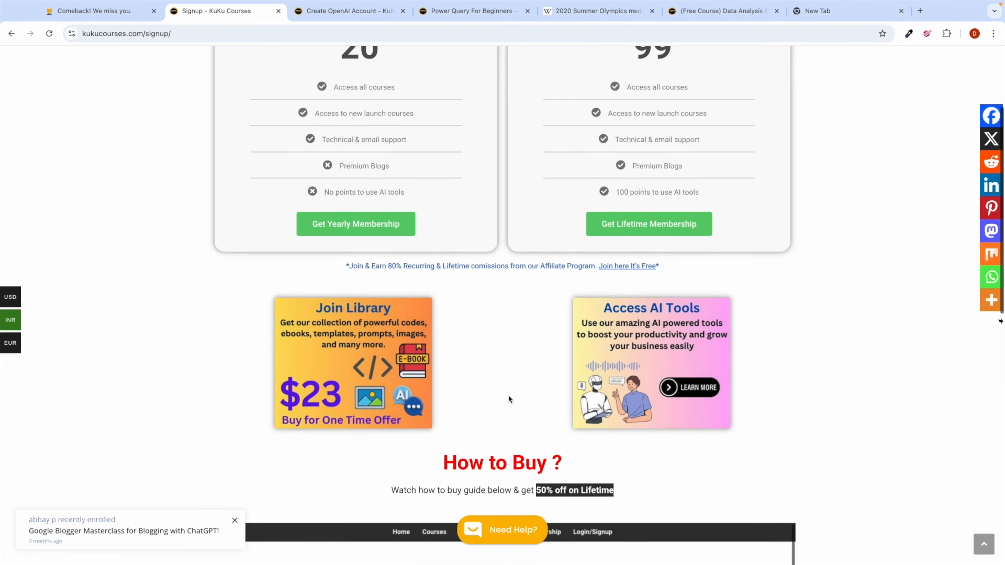
scroll(499, 338, "down", 2)
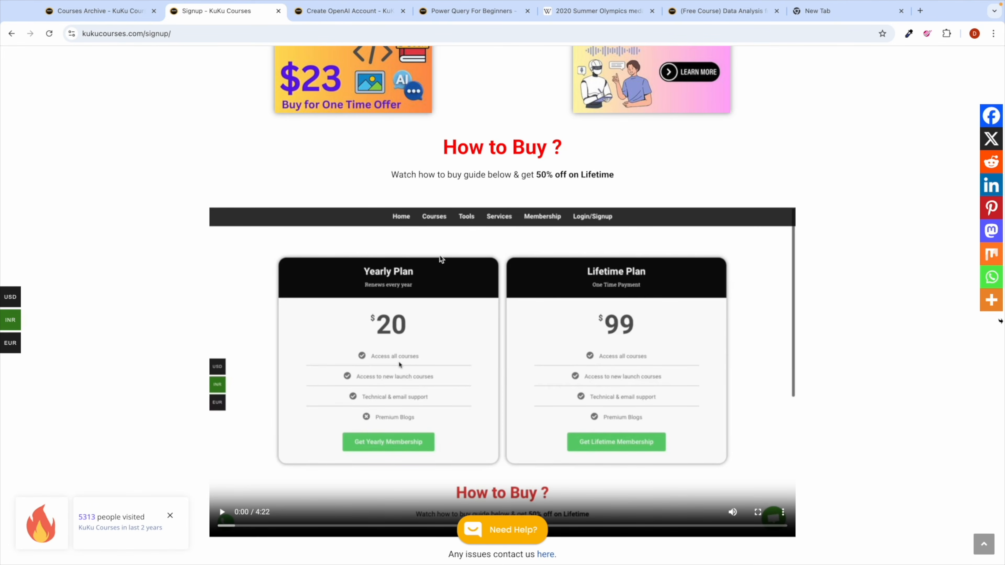
scroll(509, 341, "up", 9)
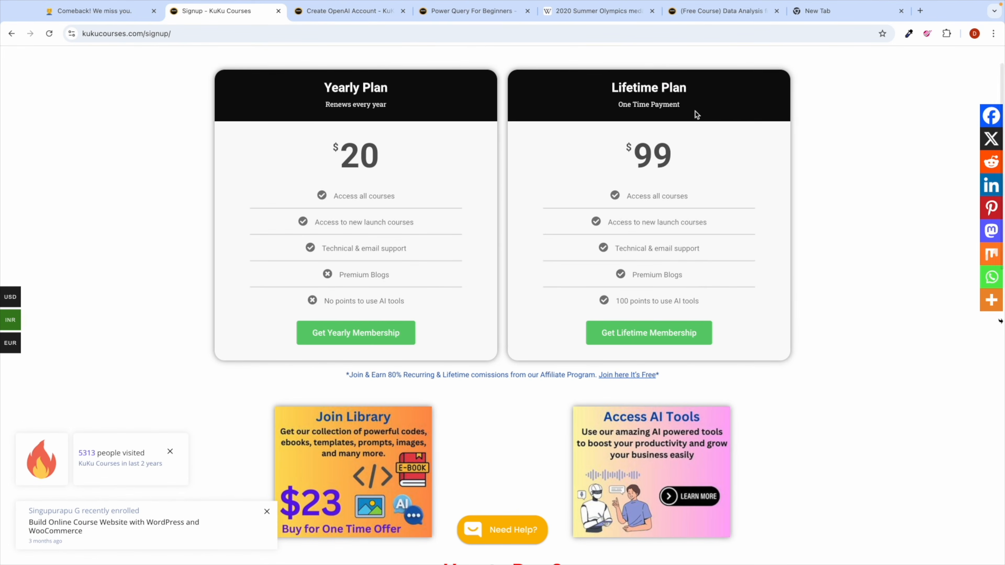
scroll(560, 255, "down", 5)
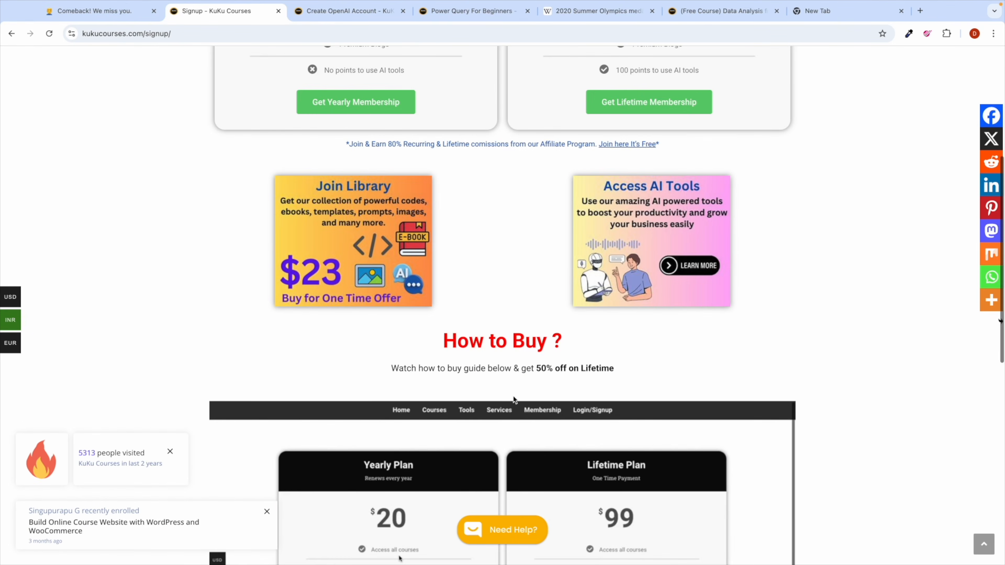
triple_click(455, 369)
scroll(511, 359, "up", 6)
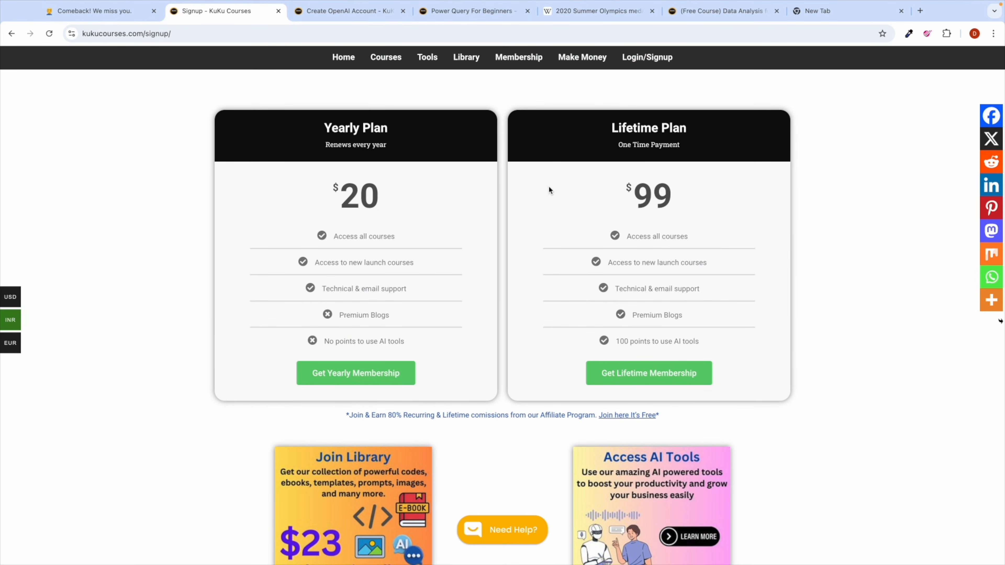
Go to the Courses catalogue and scroll through the first page of listings
left_click(389, 60)
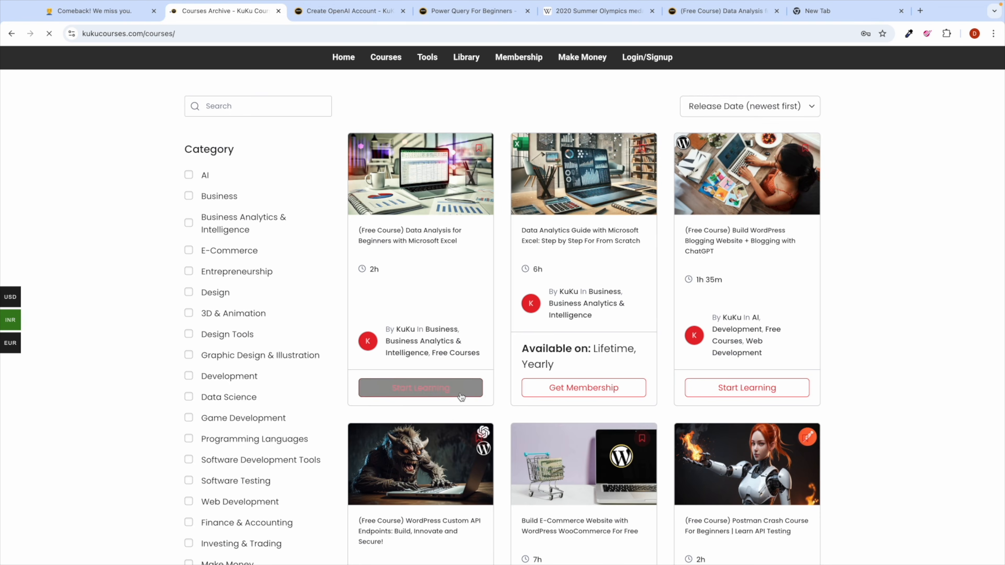
scroll(484, 340, "down", 5)
scroll(483, 344, "down", 7)
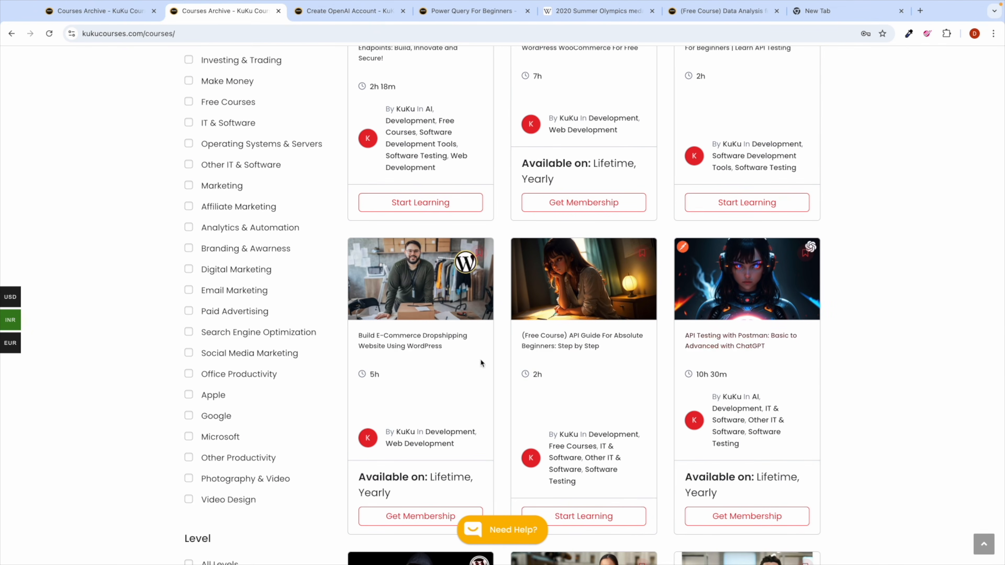
scroll(618, 383, "down", 7)
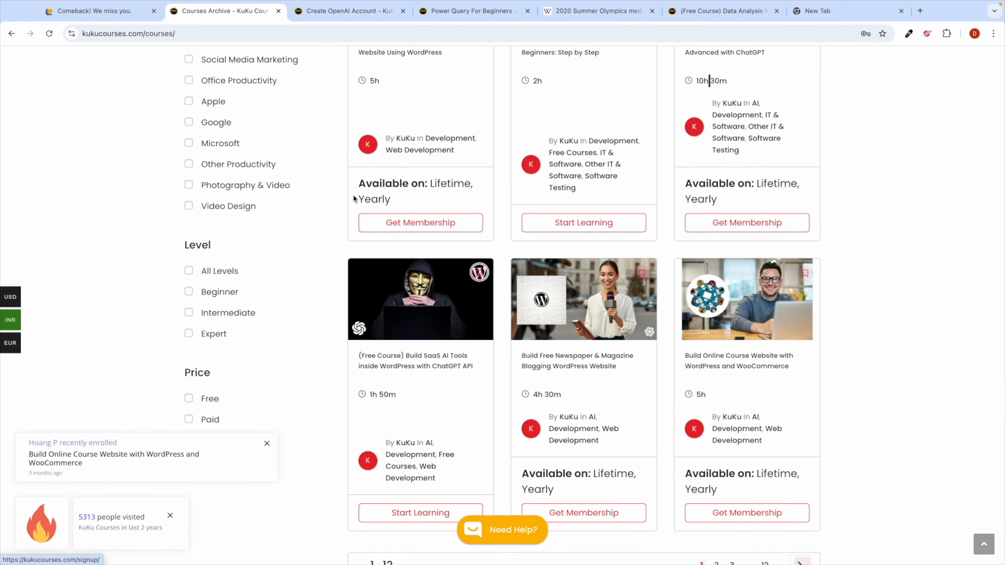
scroll(356, 257, "up", 7)
scroll(249, 220, "up", 6)
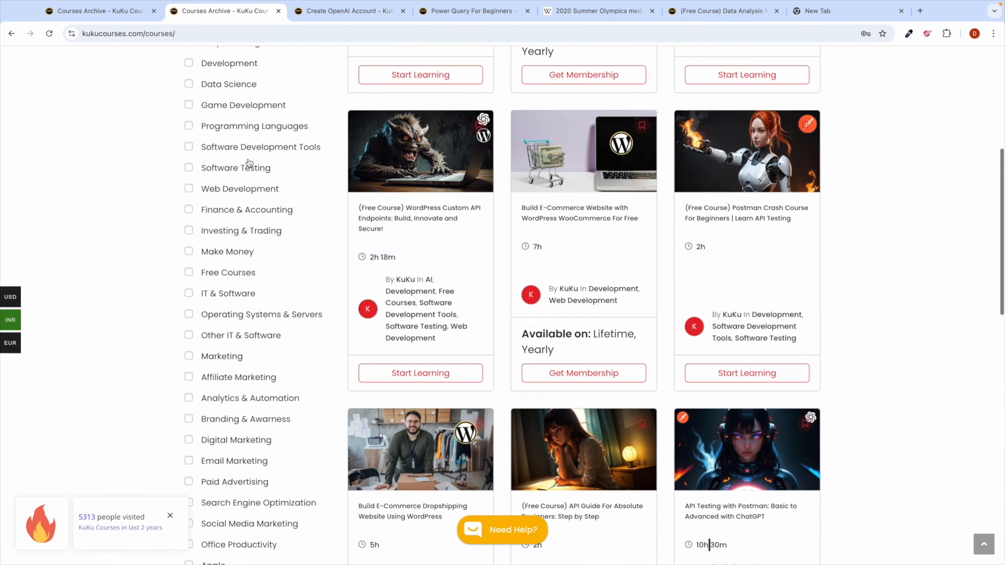
scroll(513, 261, "down", 18)
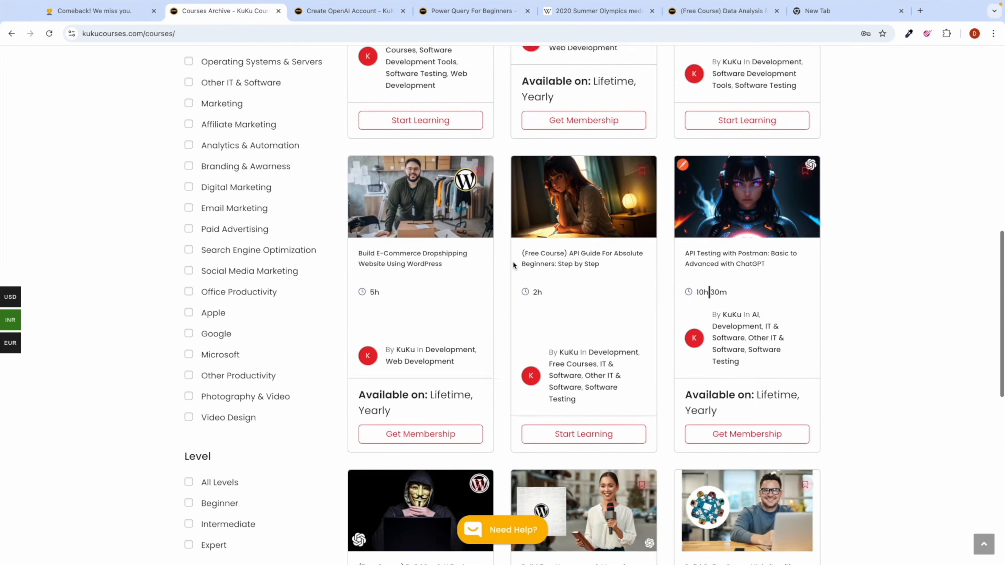
View catalogue pages 2 and 4, then return to the Kuku Courses home page
left_click(712, 340)
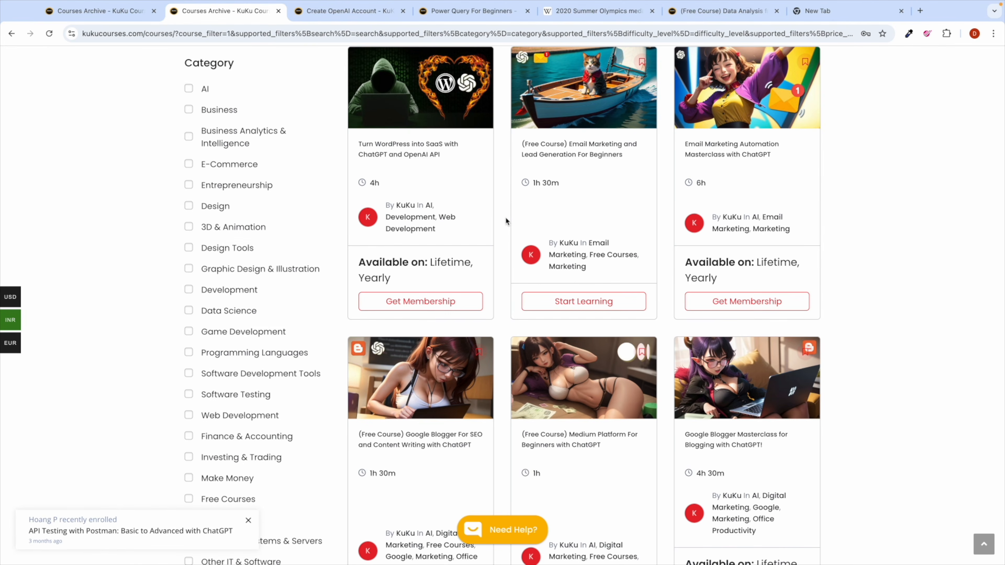
scroll(503, 349, "down", 20)
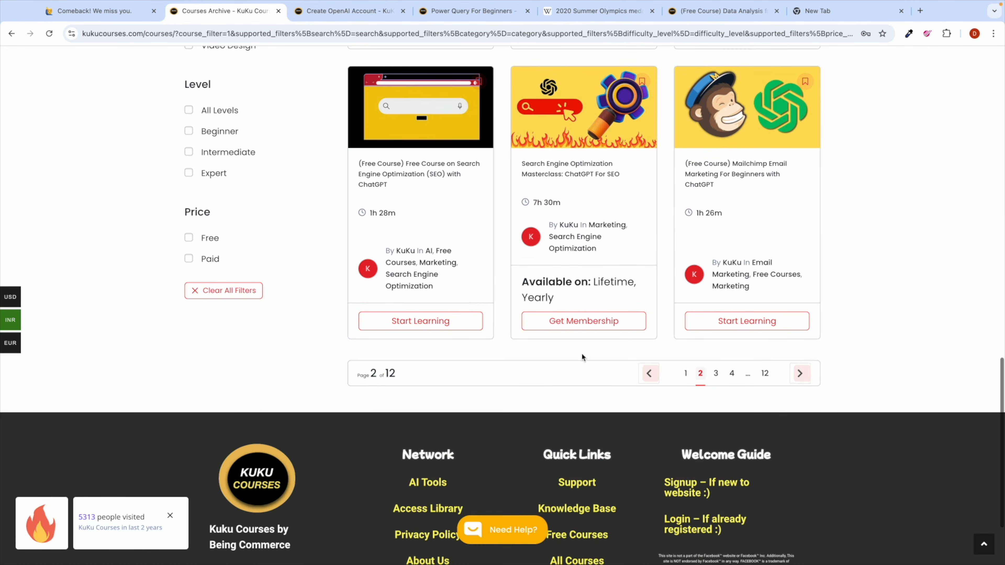
left_click(731, 375)
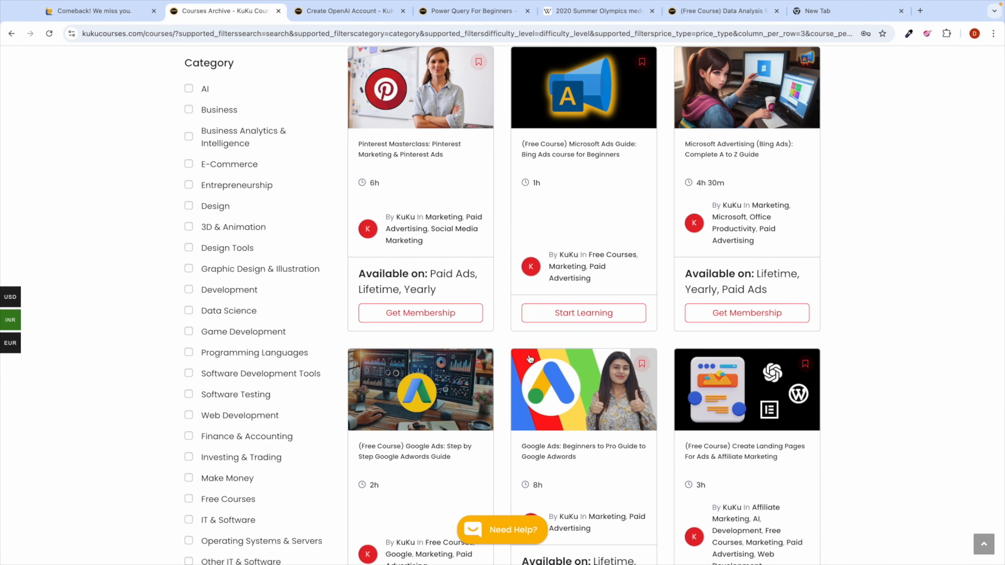
scroll(583, 277, "down", 10)
scroll(583, 278, "down", 4)
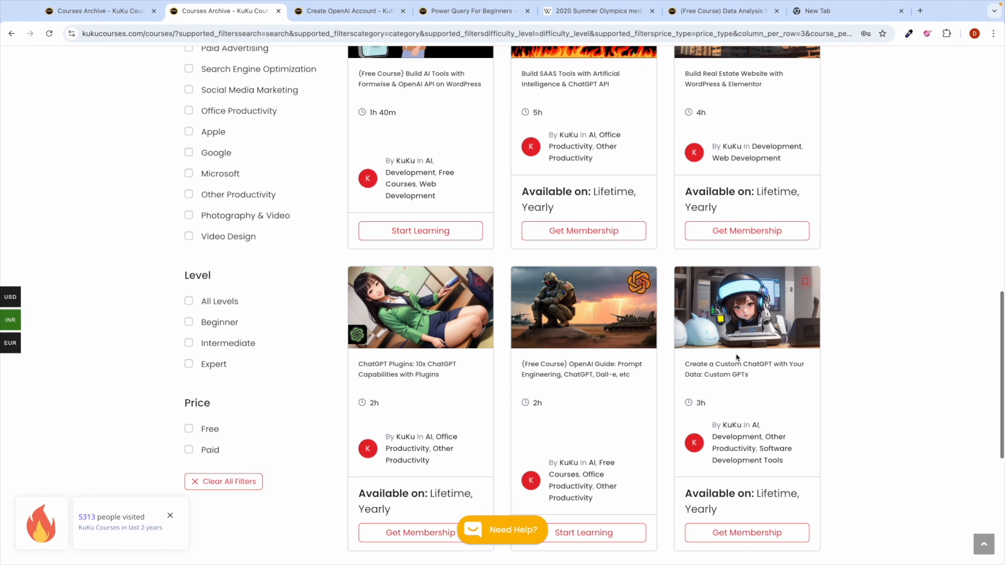
scroll(427, 218, "up", 15)
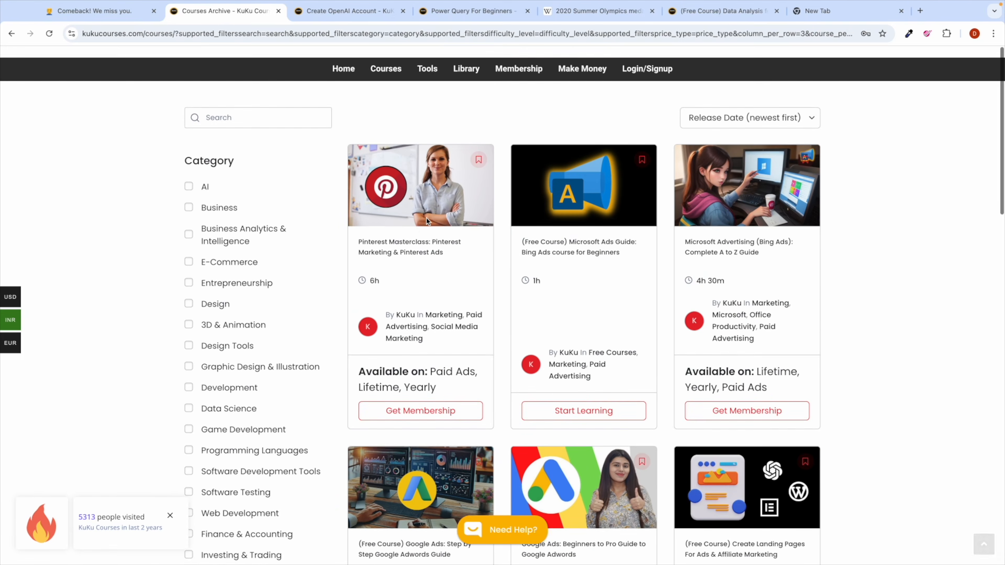
left_click(347, 65)
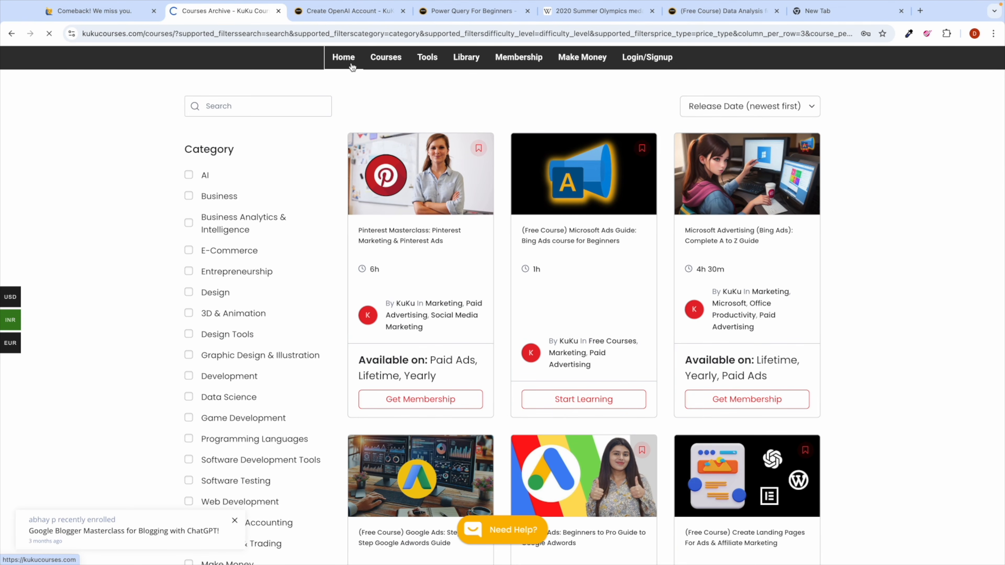